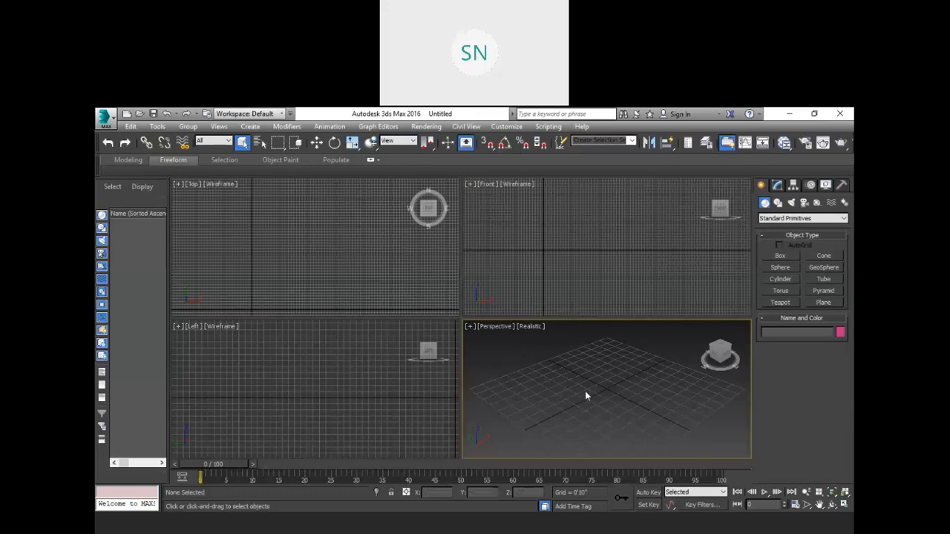
- Choose the AutoCAD drawing "n1 3d" from the modal folder under Sai Cad Acadamic > 3DS Max for import
{"action": "left_click", "coordinate": [107, 118]}
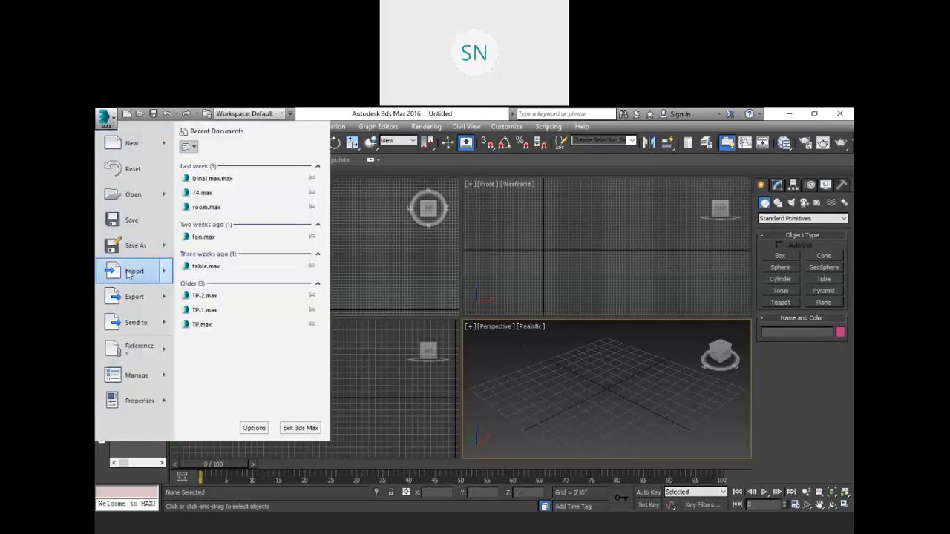
{"action": "mouse_move", "coordinate": [129, 273]}
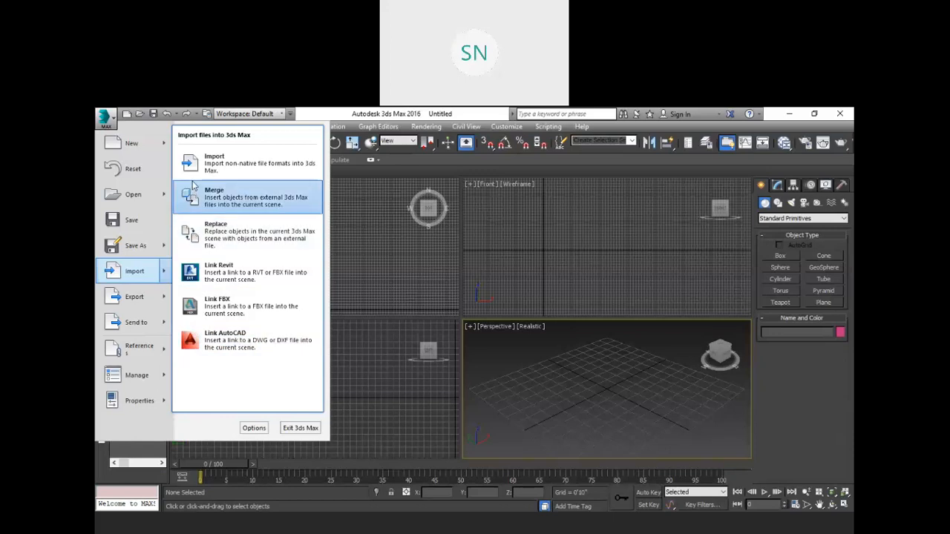
{"action": "left_click", "coordinate": [249, 167]}
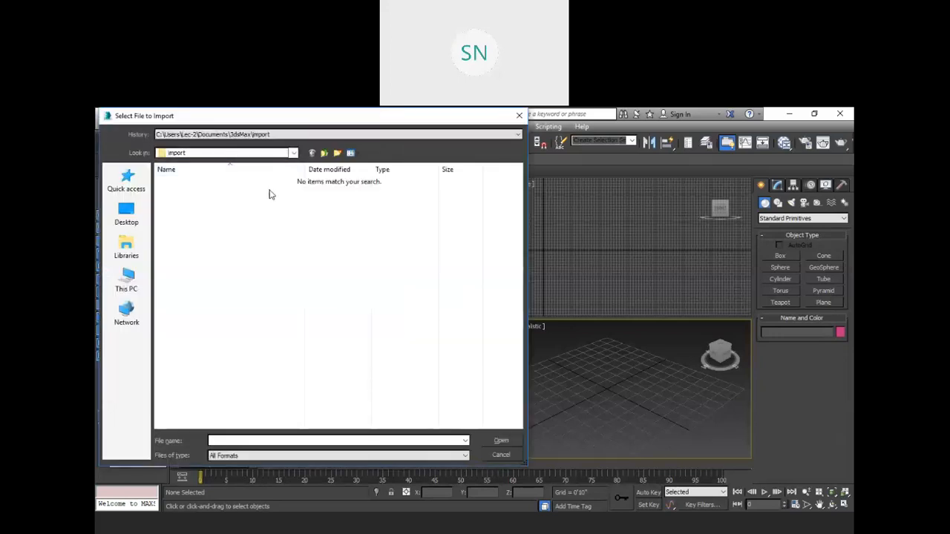
{"action": "left_click", "coordinate": [126, 215]}
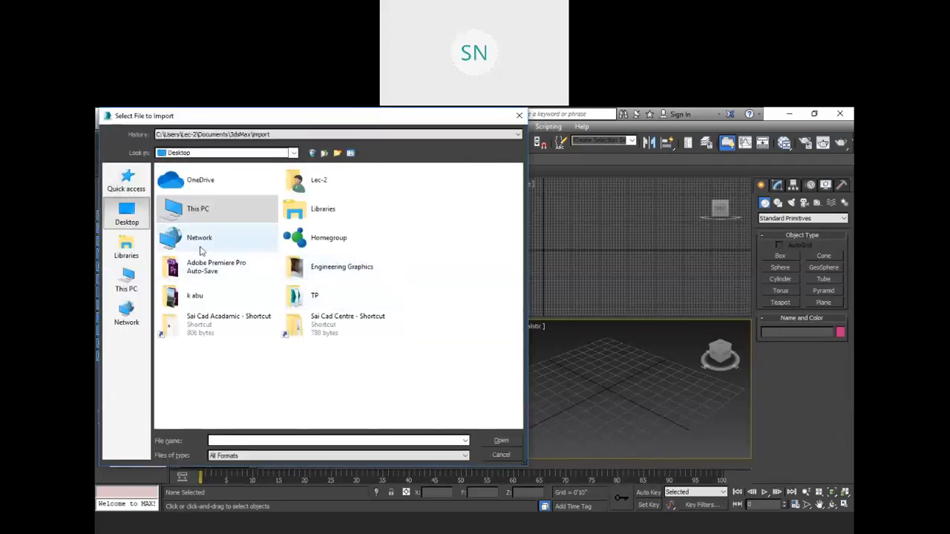
{"action": "left_click", "coordinate": [222, 319]}
{"action": "double_click", "coordinate": [222, 319]}
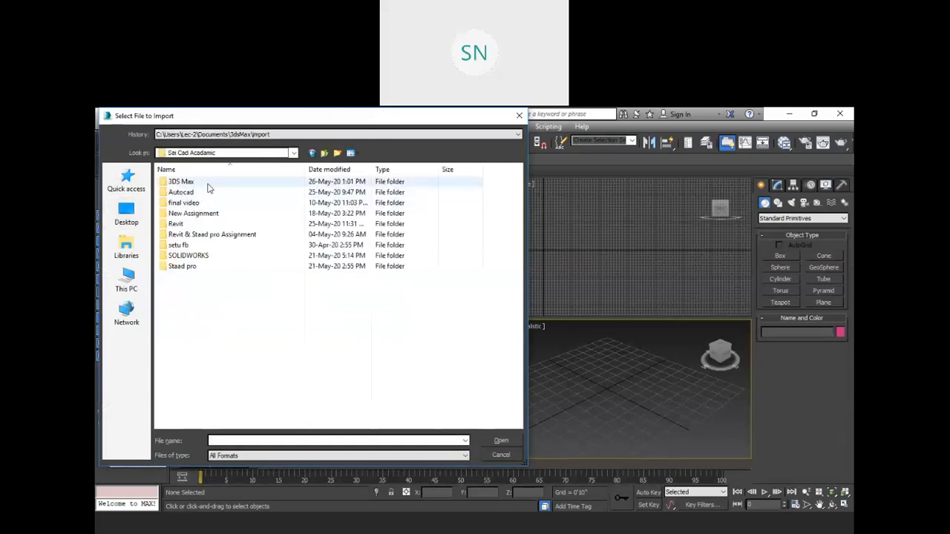
{"action": "double_click", "coordinate": [231, 186]}
{"action": "double_click", "coordinate": [361, 196]}
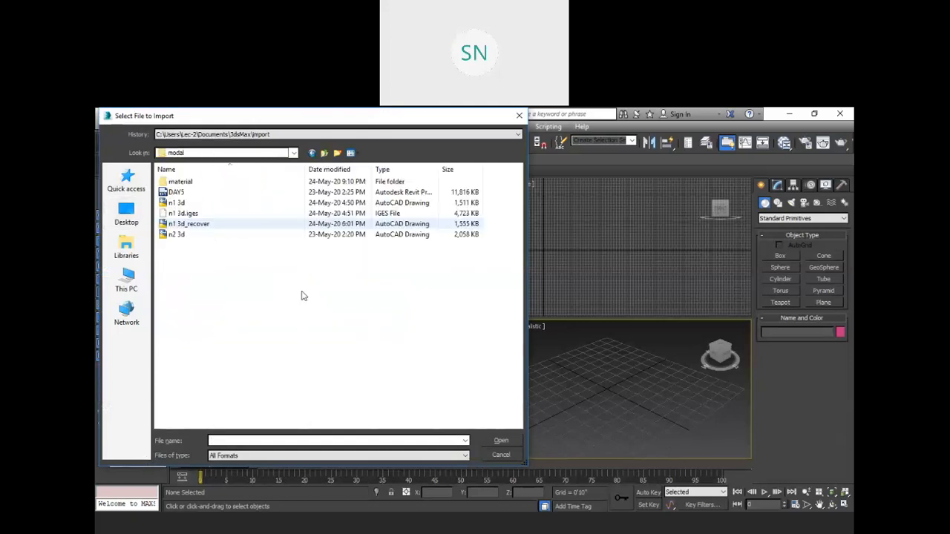
{"action": "left_click", "coordinate": [218, 205]}
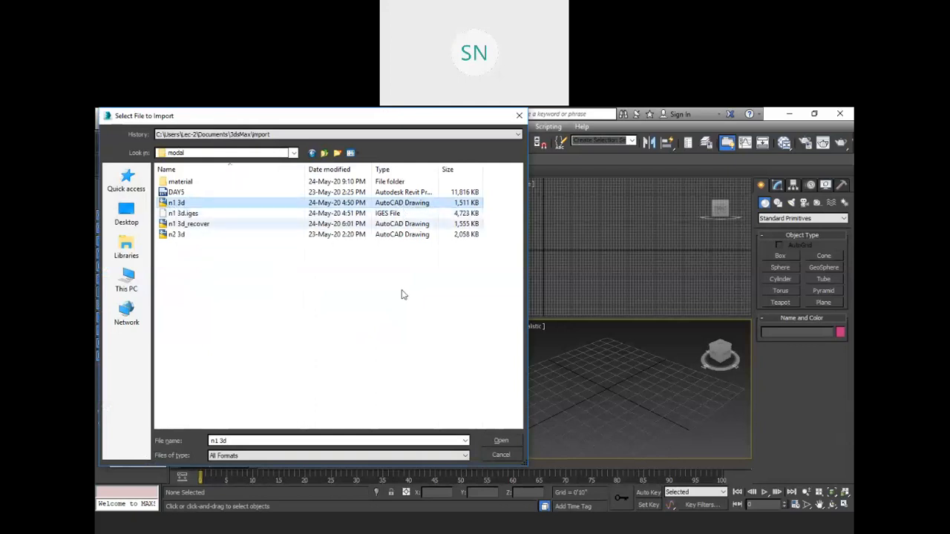
{"action": "left_click", "coordinate": [500, 441]}
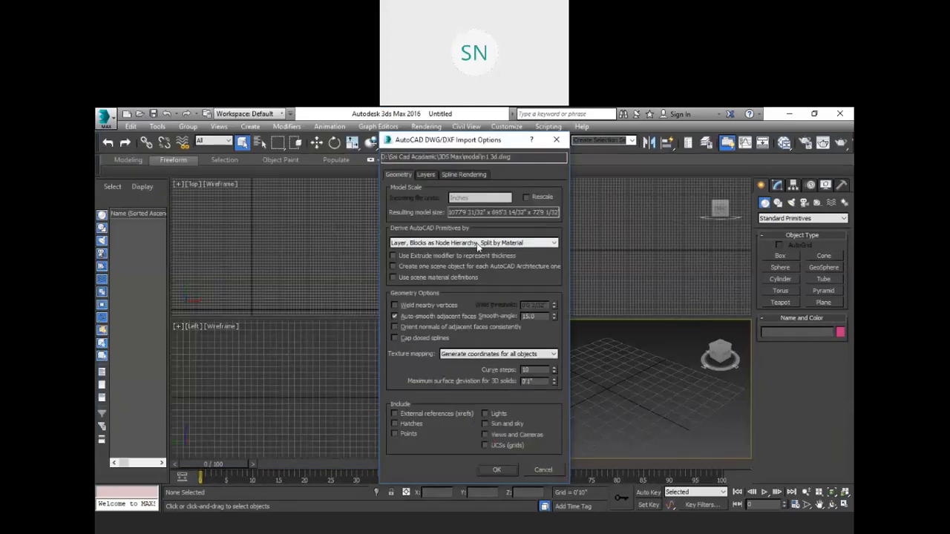
- Review the DWG import options and import the drawing, deriving primitives by Layer, Blocks as Node Hierarchy, Split by Material
{"action": "left_click", "coordinate": [425, 175]}
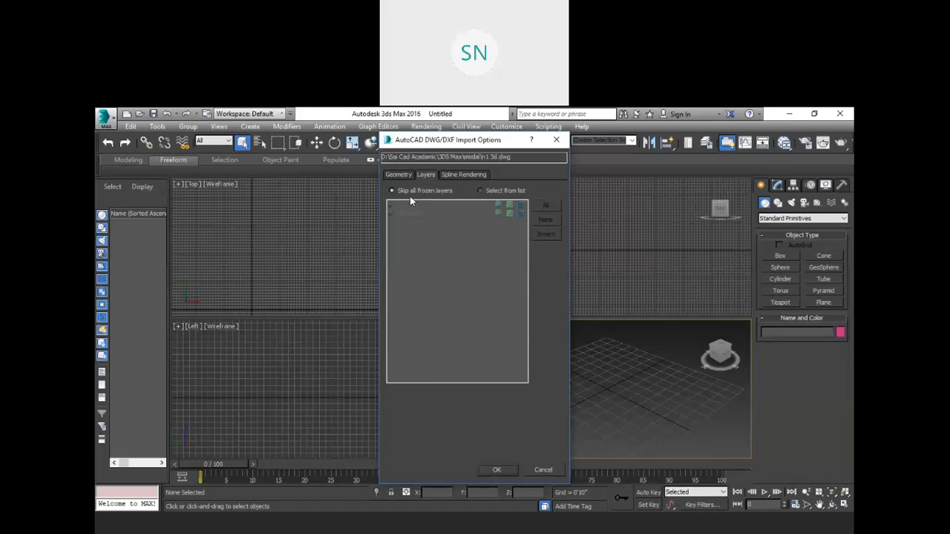
{"action": "left_click", "coordinate": [459, 175]}
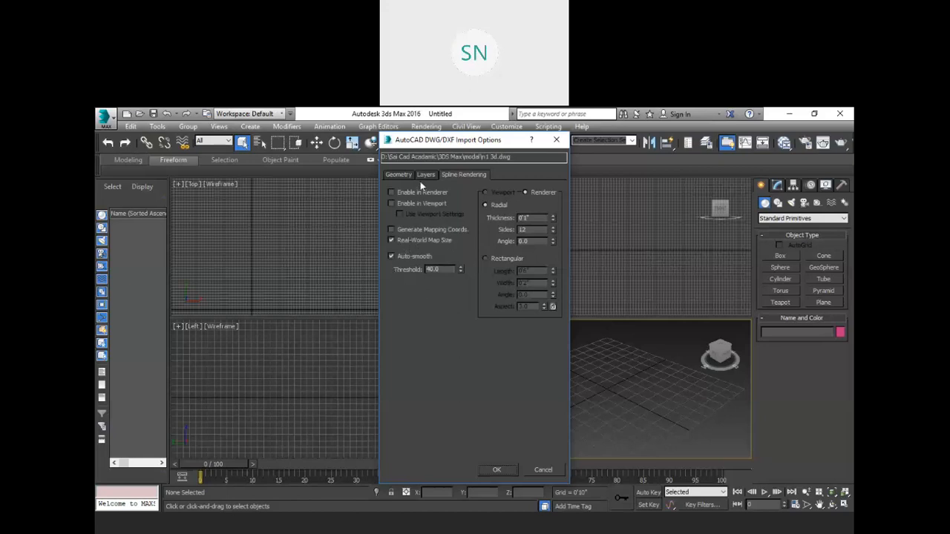
{"action": "left_click", "coordinate": [398, 175]}
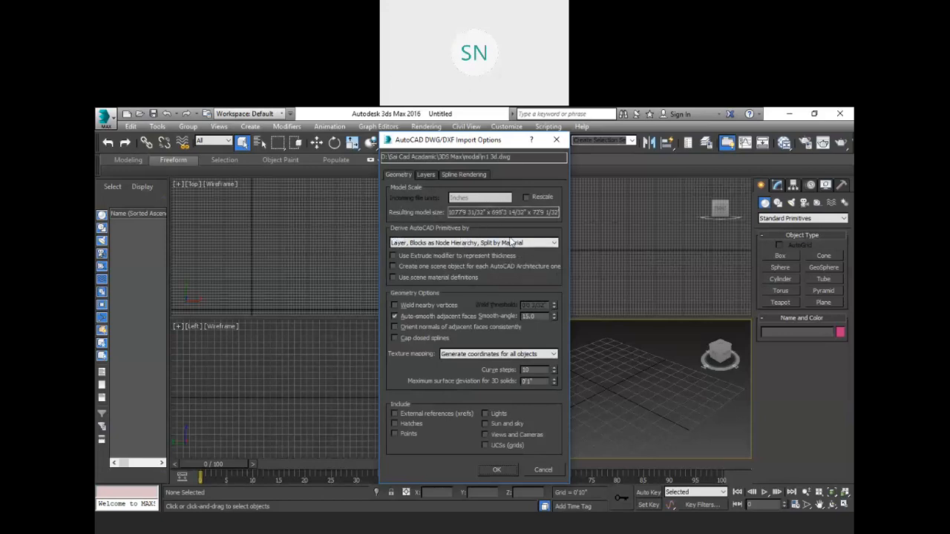
{"action": "left_click", "coordinate": [509, 243]}
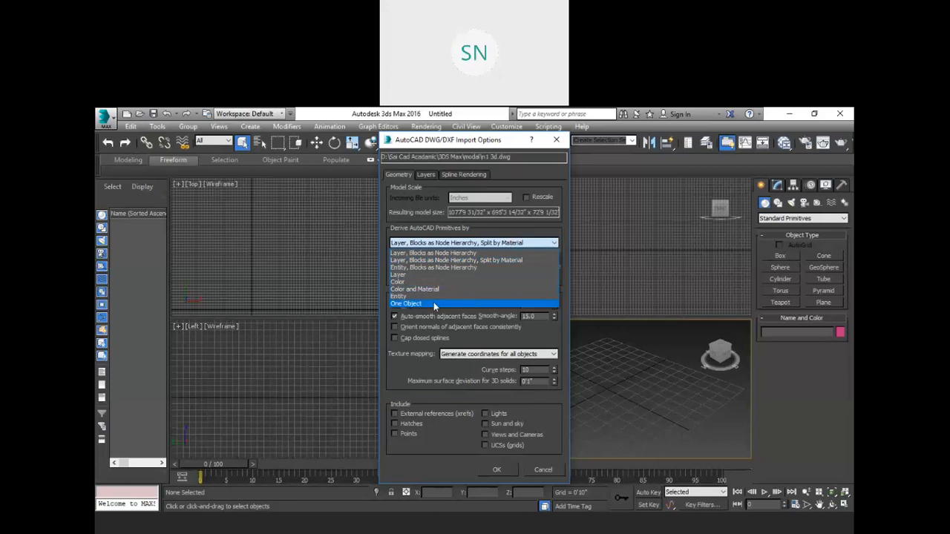
{"action": "left_click", "coordinate": [451, 261]}
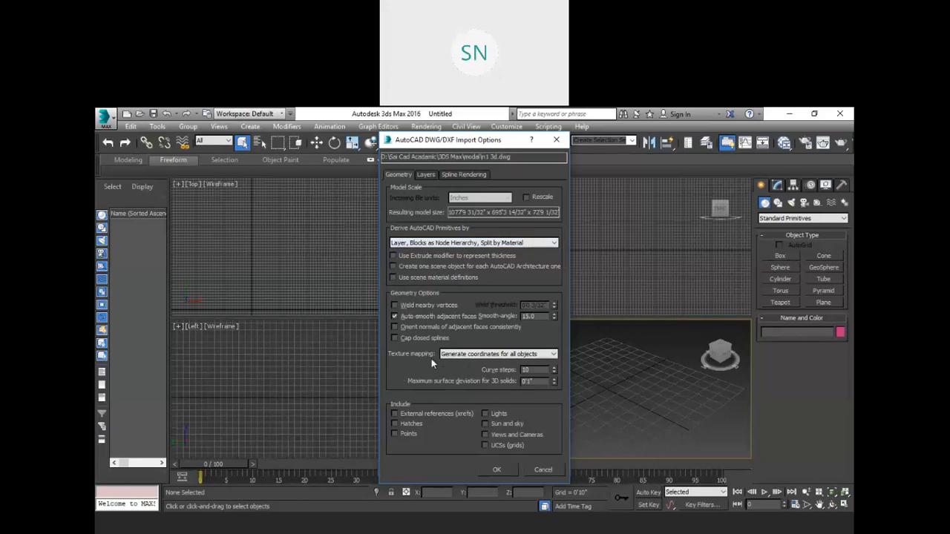
{"action": "left_click", "coordinate": [497, 470]}
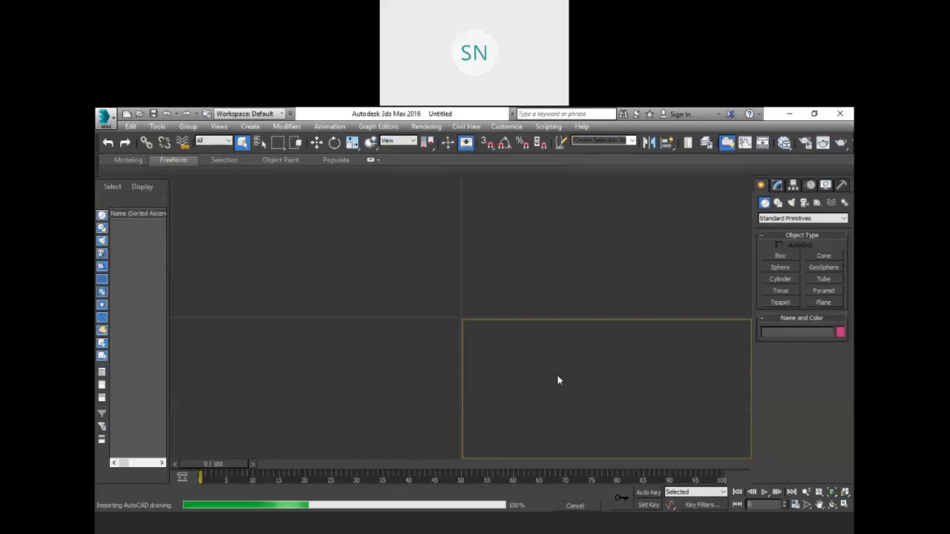
- Maximize the Perspective viewport and frame the imported house model in it
{"action": "scroll", "coordinate": [584, 397], "scroll_direction": "up", "scroll_amount": 5}
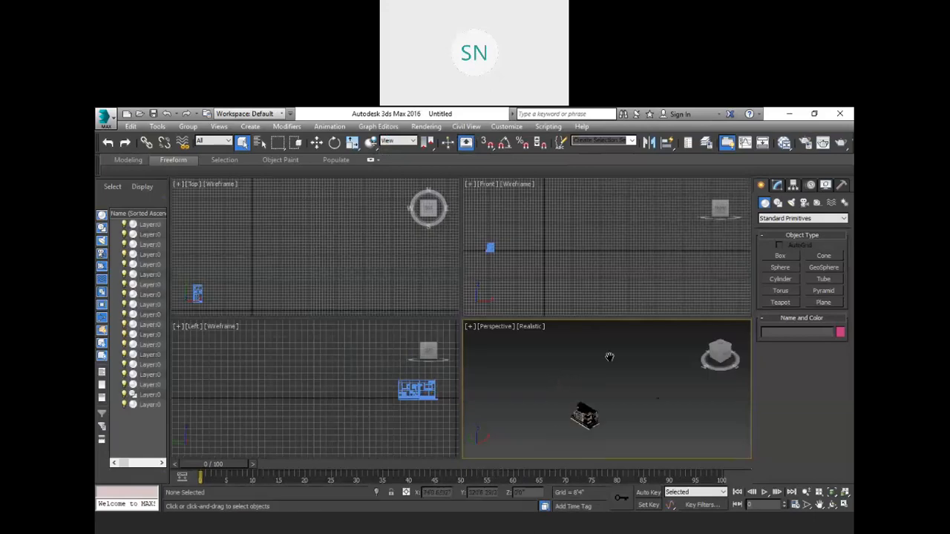
{"action": "scroll", "coordinate": [584, 391], "scroll_direction": "up", "scroll_amount": 4}
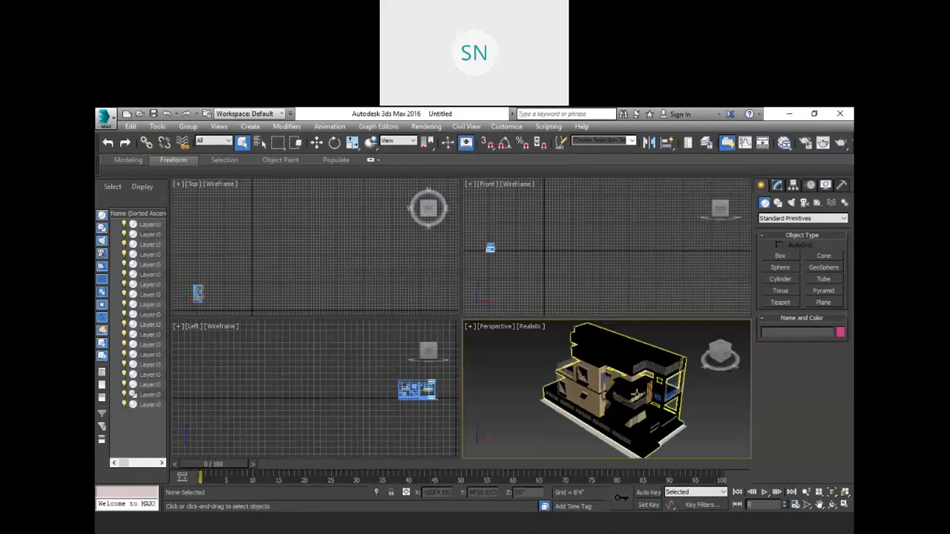
{"action": "mouse_move", "coordinate": [672, 365]}
{"action": "middle_mouse_down"}
{"action": "mouse_move", "coordinate": [610, 396]}
{"action": "mouse_move", "coordinate": [493, 366]}
{"action": "middle_mouse_up"}
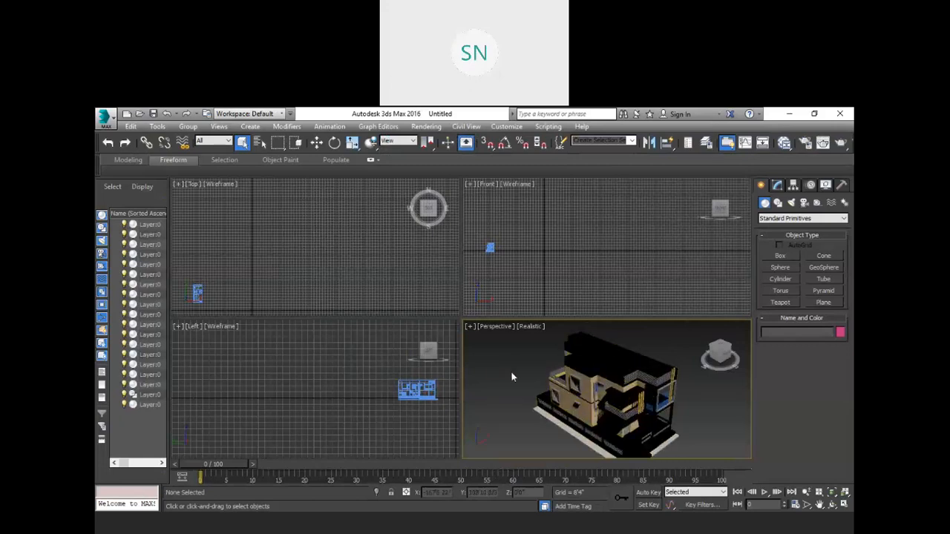
{"action": "key", "text": "alt+w"}
{"action": "scroll", "coordinate": [511, 372], "scroll_direction": "down", "scroll_amount": 5}
{"action": "scroll", "coordinate": [506, 362], "scroll_direction": "up", "scroll_amount": 7}
{"action": "scroll", "coordinate": [508, 364], "scroll_direction": "down", "scroll_amount": 5}
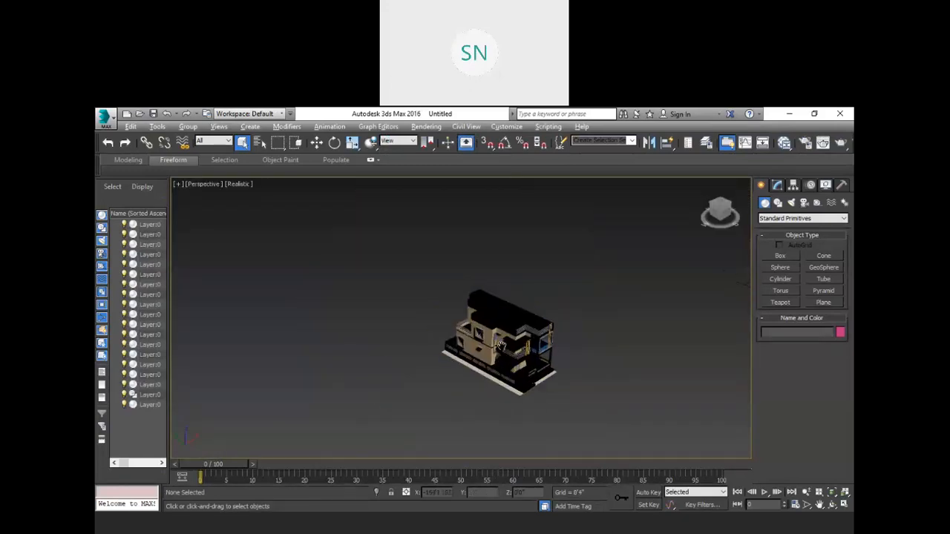
{"action": "scroll", "coordinate": [417, 347], "scroll_direction": "up", "scroll_amount": 7}
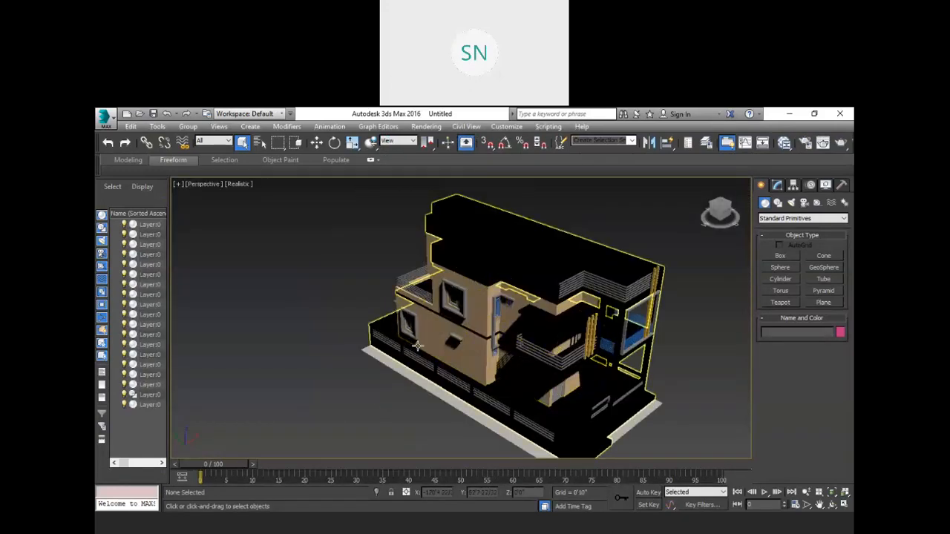
- Add a Standard material in the Slate Material Editor and display its parameters
{"action": "key", "text": "m"}
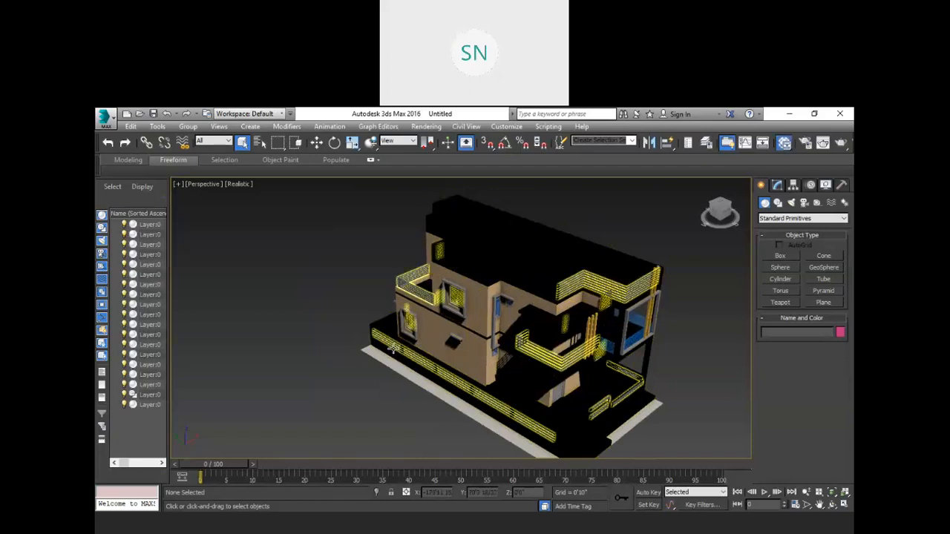
{"action": "left_click_drag", "start_coordinate": [456, 406], "coordinate": [411, 187]}
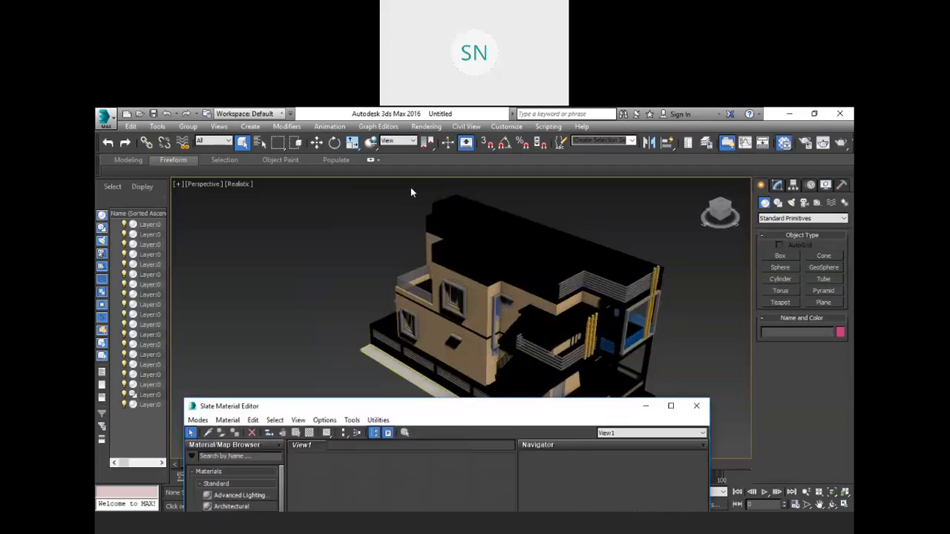
{"action": "left_click_drag", "start_coordinate": [180, 420], "coordinate": [343, 316]}
{"action": "double_click", "coordinate": [333, 309]}
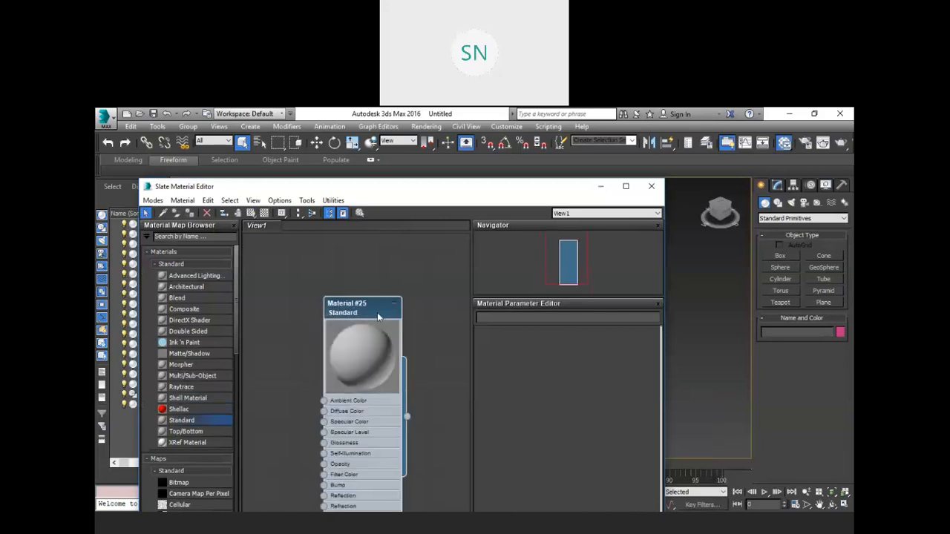
{"action": "double_click", "coordinate": [367, 307]}
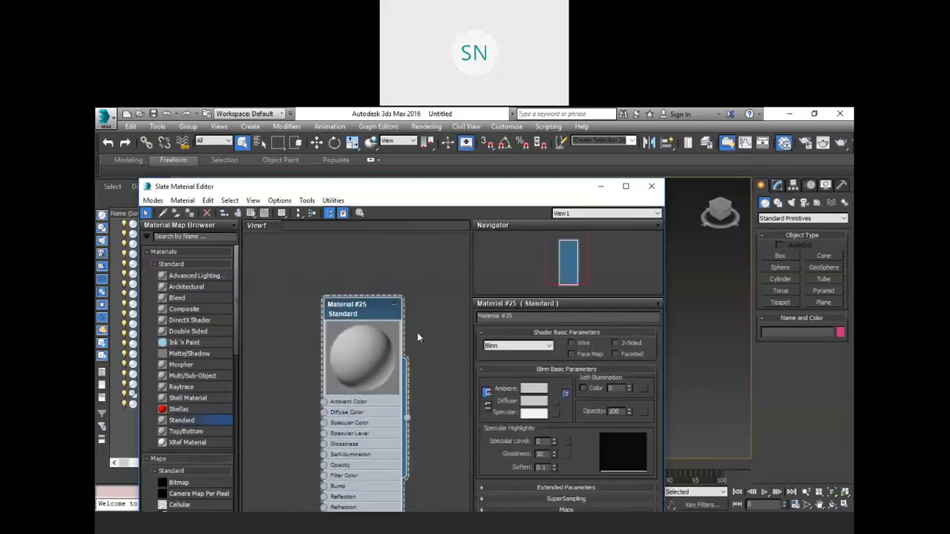
- Set the new Standard material's diffuse color to white
{"action": "left_click", "coordinate": [535, 401]}
{"action": "left_click_drag", "start_coordinate": [424, 234], "coordinate": [423, 257]}
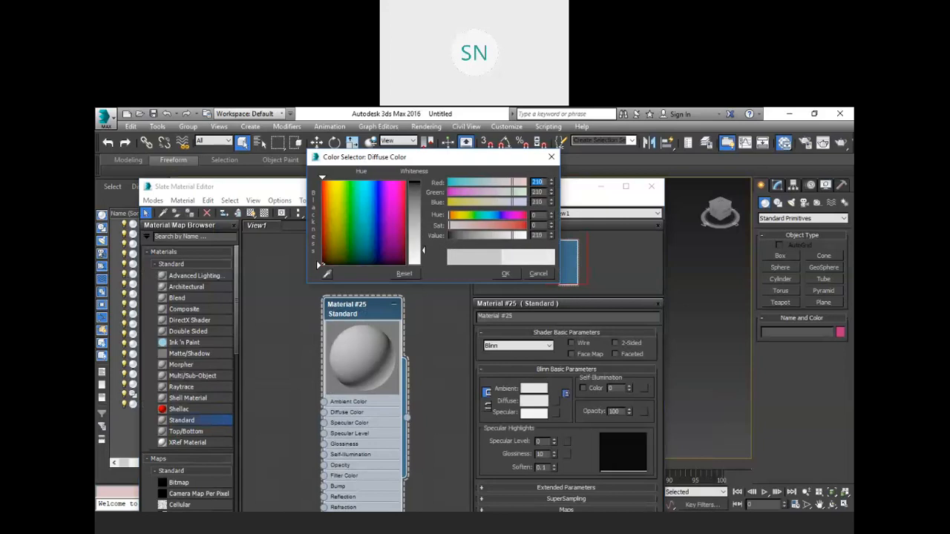
{"action": "left_click", "coordinate": [504, 274]}
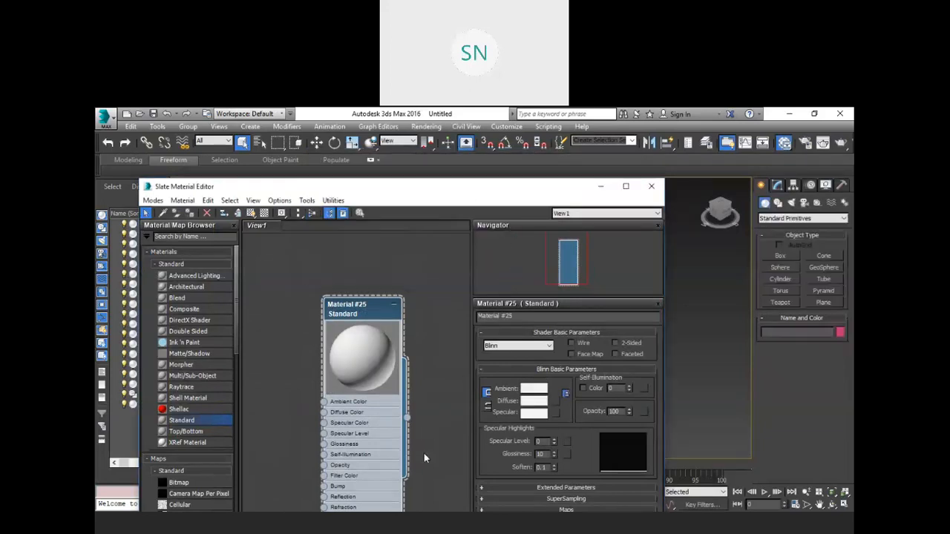
- Assign the white Standard material to all objects of the house model
{"action": "left_click_drag", "start_coordinate": [445, 187], "coordinate": [362, 479]}
{"action": "scroll", "coordinate": [393, 361], "scroll_direction": "down", "scroll_amount": 5}
{"action": "middle_click_drag", "start_coordinate": [393, 361], "coordinate": [435, 384]}
{"action": "left_click_drag", "start_coordinate": [496, 431], "coordinate": [276, 223]}
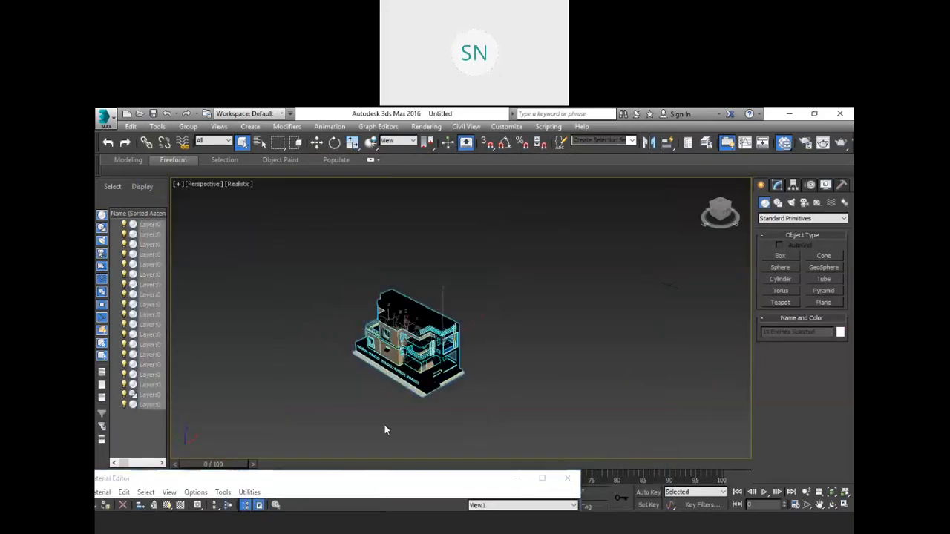
{"action": "left_click", "coordinate": [394, 481]}
{"action": "left_click_drag", "start_coordinate": [440, 347], "coordinate": [459, 253]}
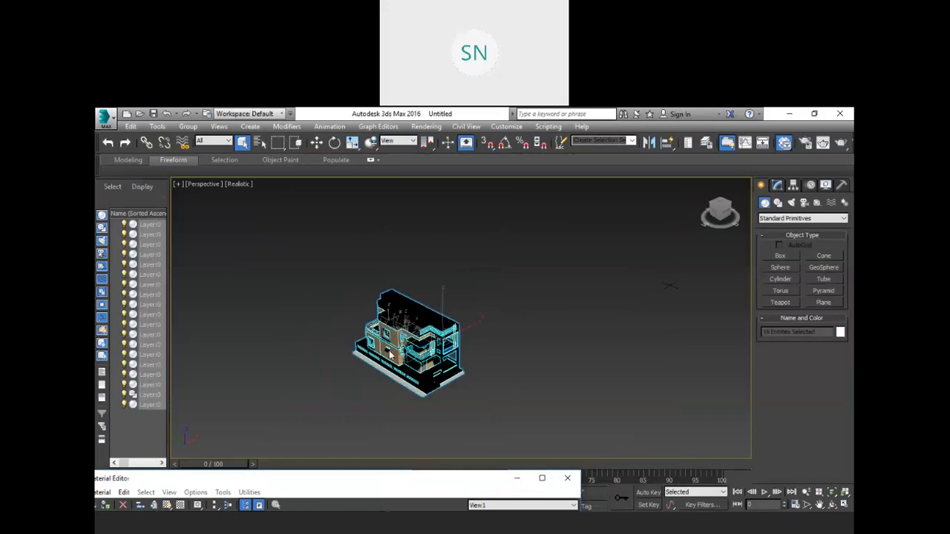
{"action": "right_click", "coordinate": [345, 373]}
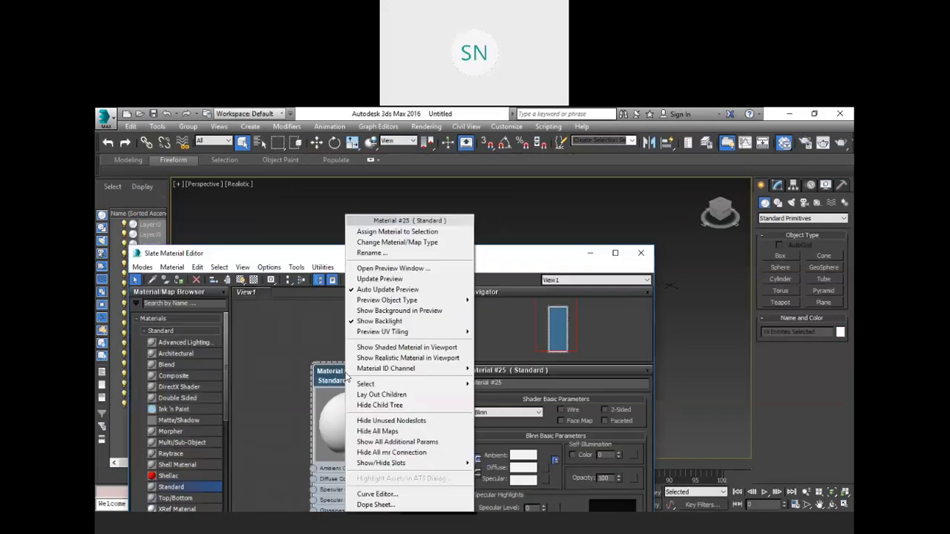
{"action": "left_click", "coordinate": [401, 232]}
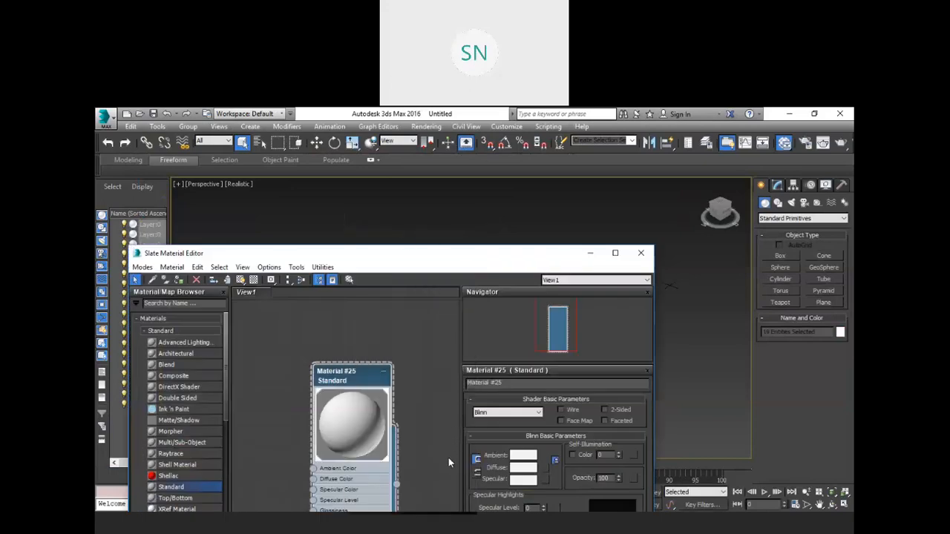
- Inspect the house with its white material and switch the viewport to an orthographic view
{"action": "left_click_drag", "start_coordinate": [438, 271], "coordinate": [449, 469]}
{"action": "scroll", "coordinate": [419, 421], "scroll_direction": "up", "scroll_amount": 10}
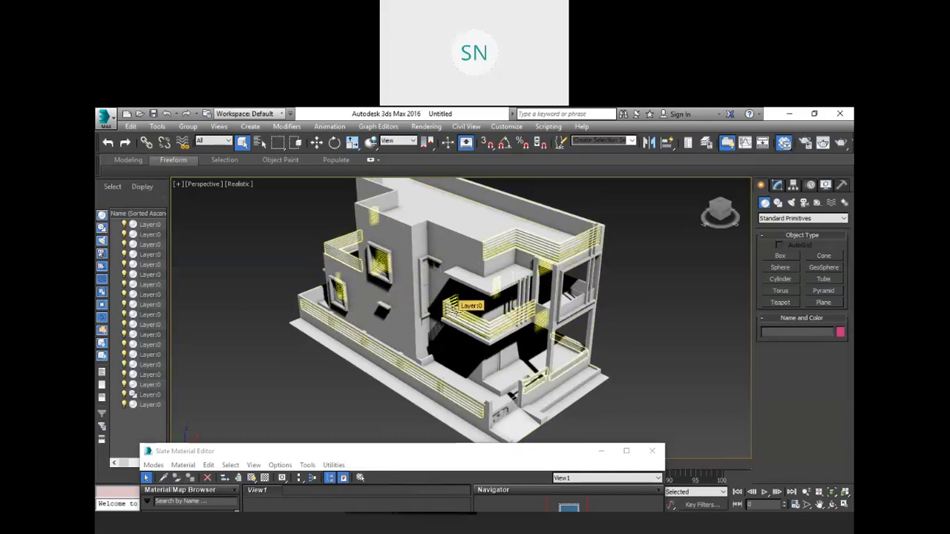
{"action": "mouse_move", "coordinate": [452, 313]}
{"action": "middle_mouse_down"}
{"action": "mouse_move", "coordinate": [476, 341]}
{"action": "mouse_move", "coordinate": [449, 324]}
{"action": "middle_mouse_up"}
{"action": "middle_click_drag", "start_coordinate": [468, 292], "coordinate": [477, 257]}
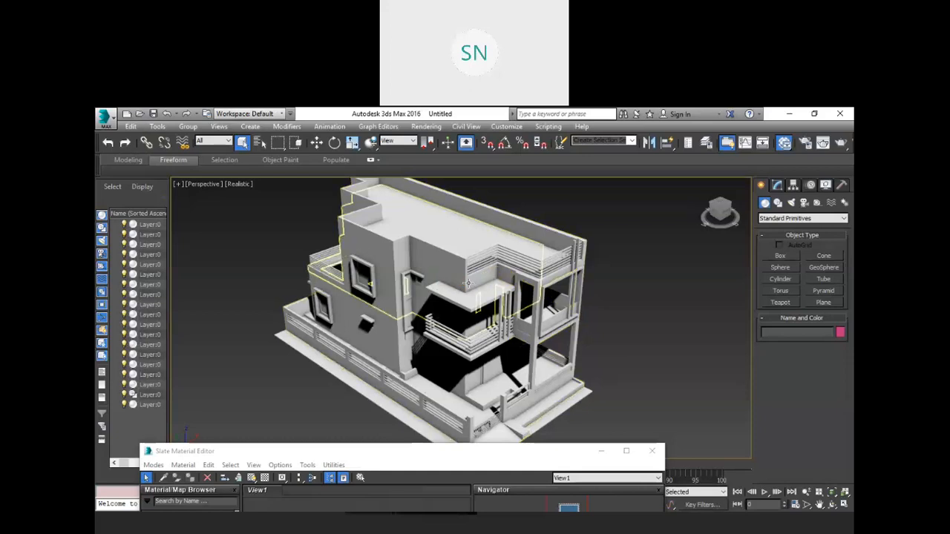
{"action": "key", "text": "u"}
{"action": "scroll", "coordinate": [465, 312], "scroll_direction": "up", "scroll_amount": 5}
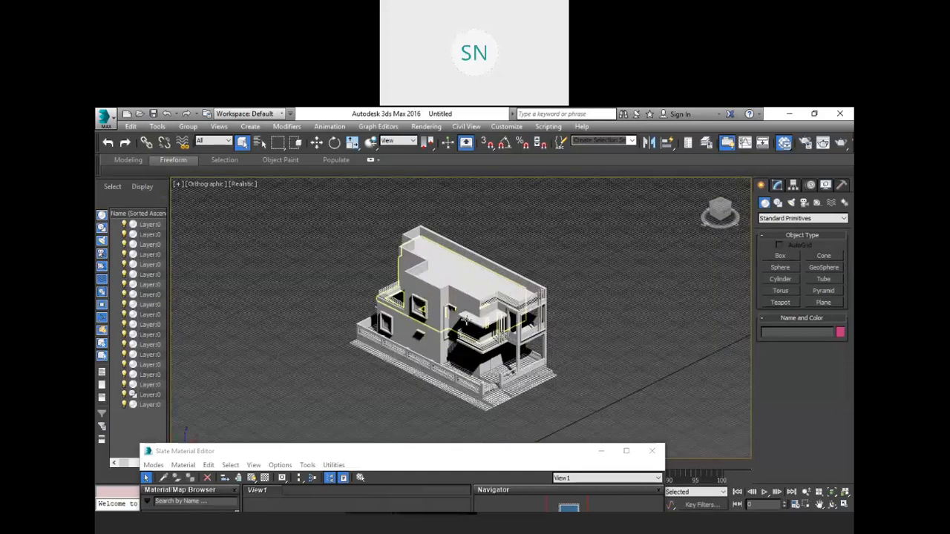
{"action": "scroll", "coordinate": [507, 273], "scroll_direction": "up", "scroll_amount": 4}
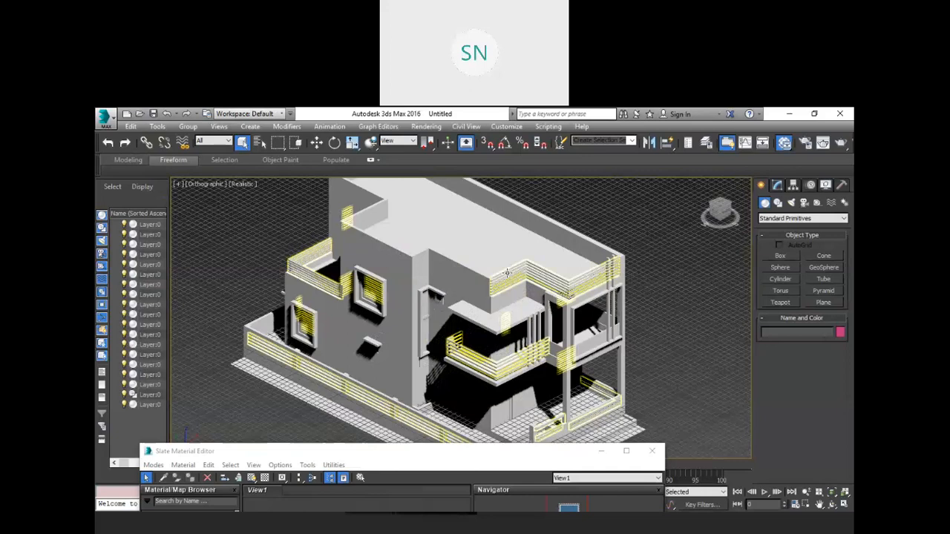
- Select the railing object and the window-frame object one at a time to check how the parts are grouped
{"action": "left_click", "coordinate": [507, 274]}
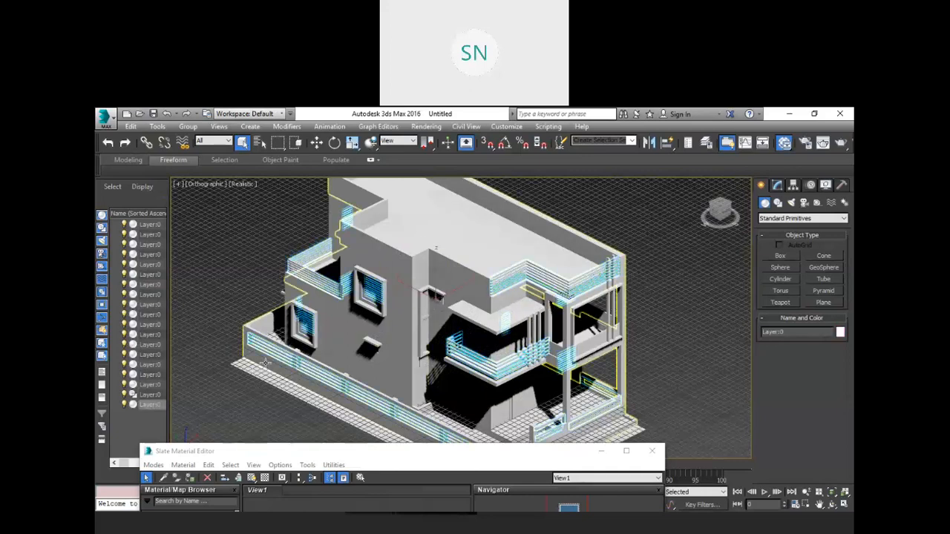
{"action": "left_click", "coordinate": [355, 268]}
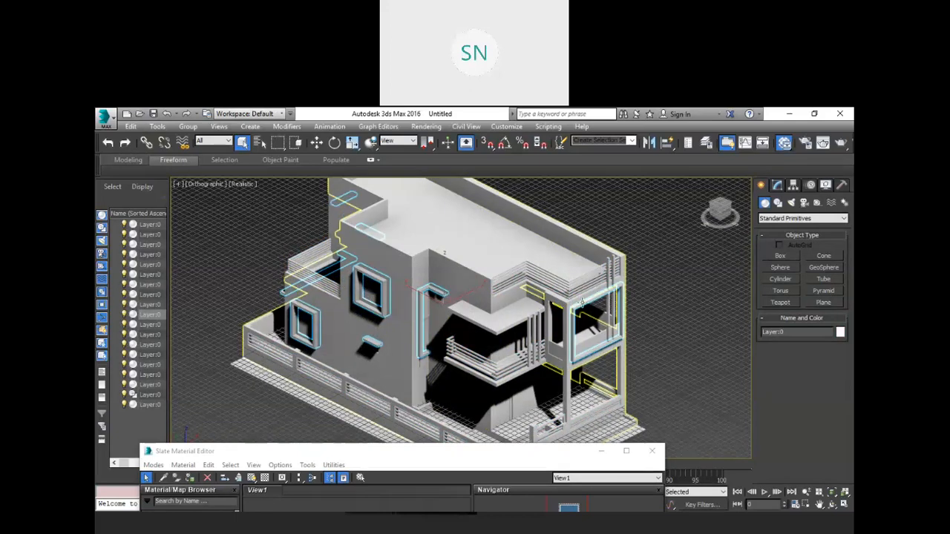
- Select the vertical balcony bars and examine which parts of the house belong to that object
{"action": "left_click", "coordinate": [612, 261]}
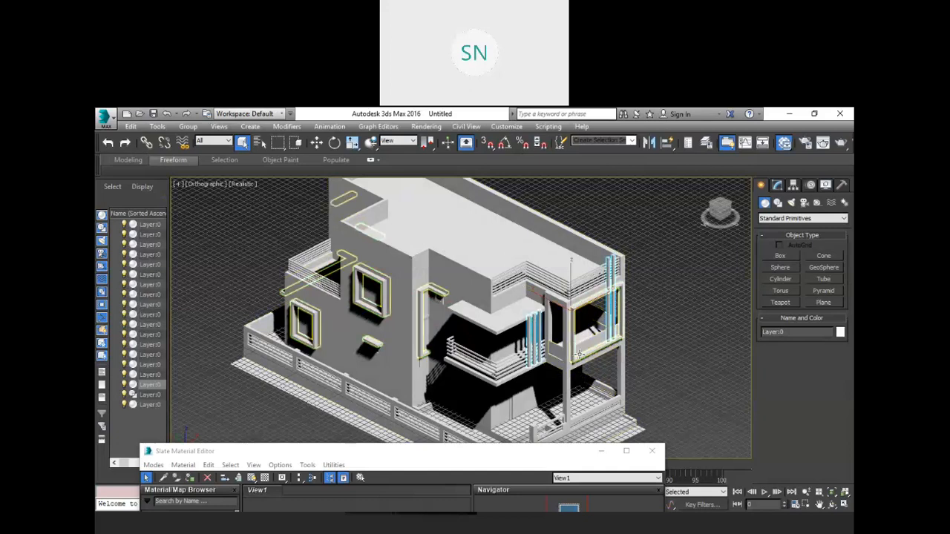
{"action": "scroll", "coordinate": [579, 355], "scroll_direction": "up", "scroll_amount": 2}
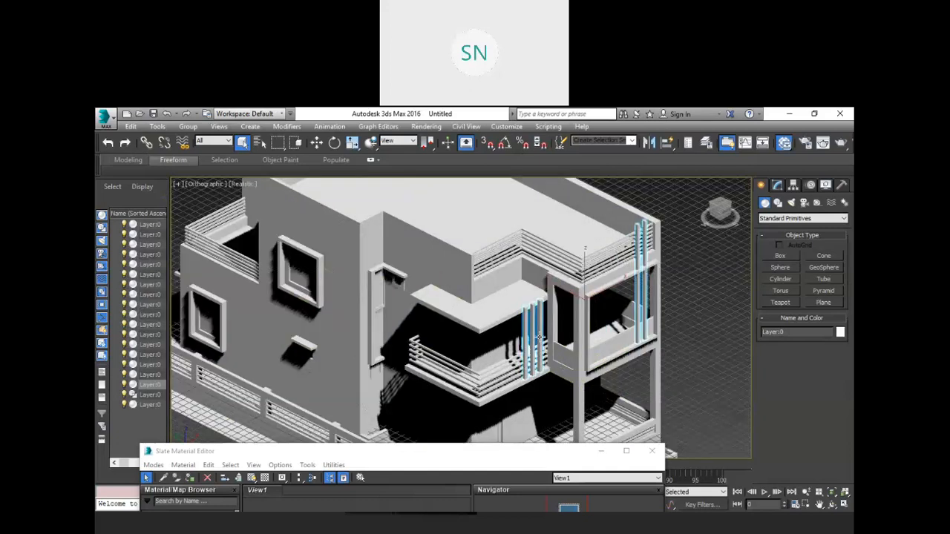
{"action": "scroll", "coordinate": [540, 337], "scroll_direction": "up", "scroll_amount": 3}
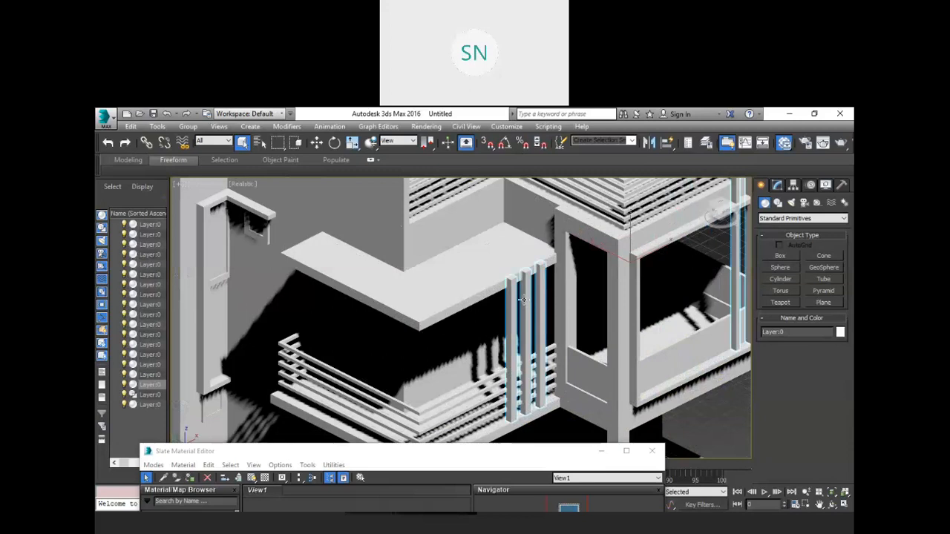
{"action": "scroll", "coordinate": [523, 299], "scroll_direction": "down", "scroll_amount": 4}
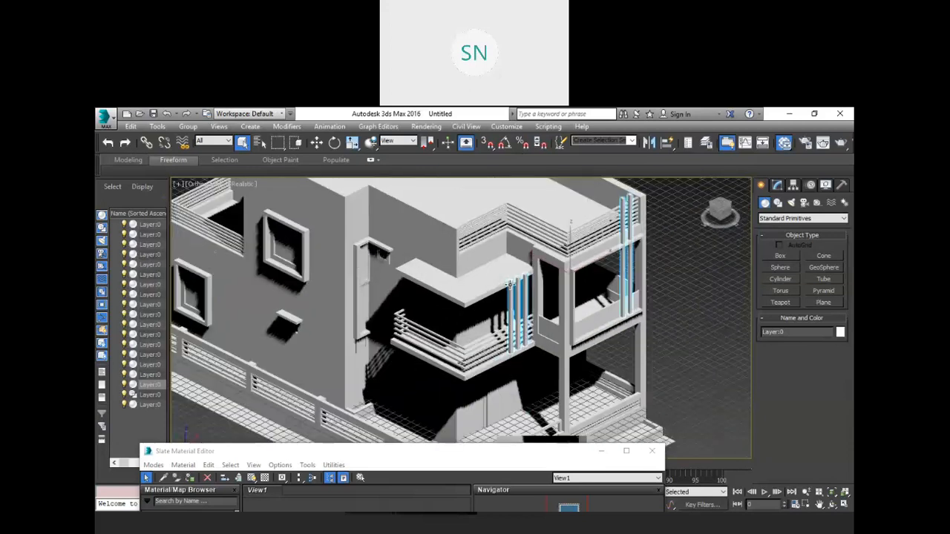
{"action": "scroll", "coordinate": [454, 291], "scroll_direction": "down", "scroll_amount": 2}
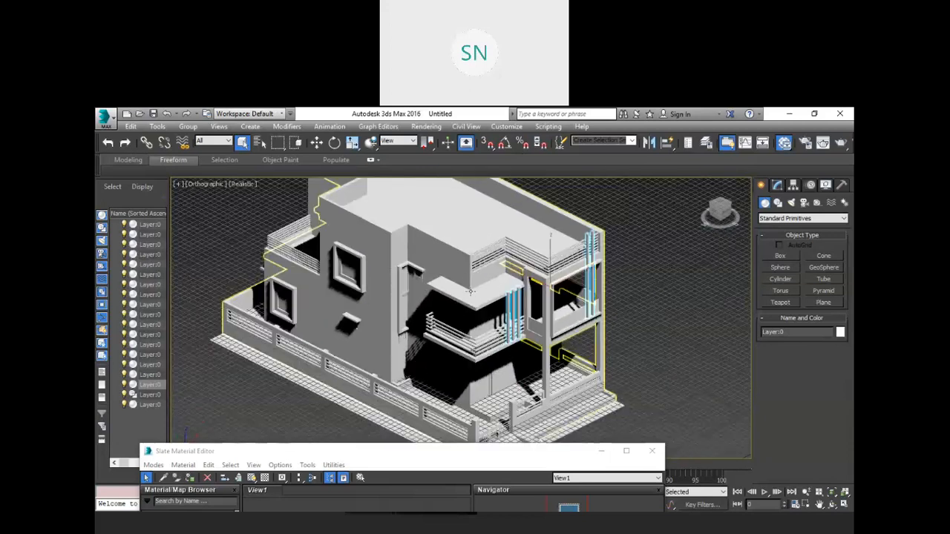
{"action": "middle_click_drag", "start_coordinate": [465, 300], "coordinate": [475, 308]}
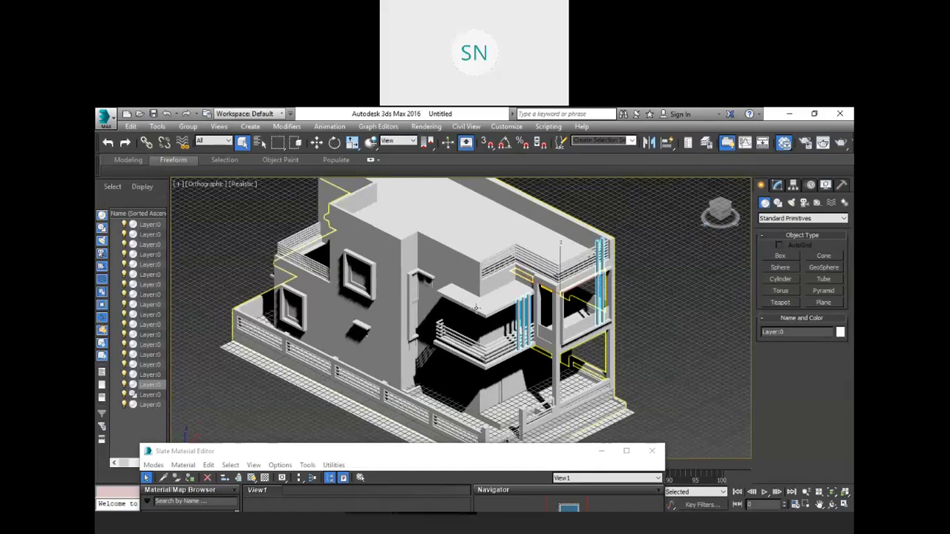
{"action": "scroll", "coordinate": [447, 285], "scroll_direction": "down", "scroll_amount": 2}
- Start a new scene with the New All option without saving the current one
{"action": "left_click", "coordinate": [126, 114]}
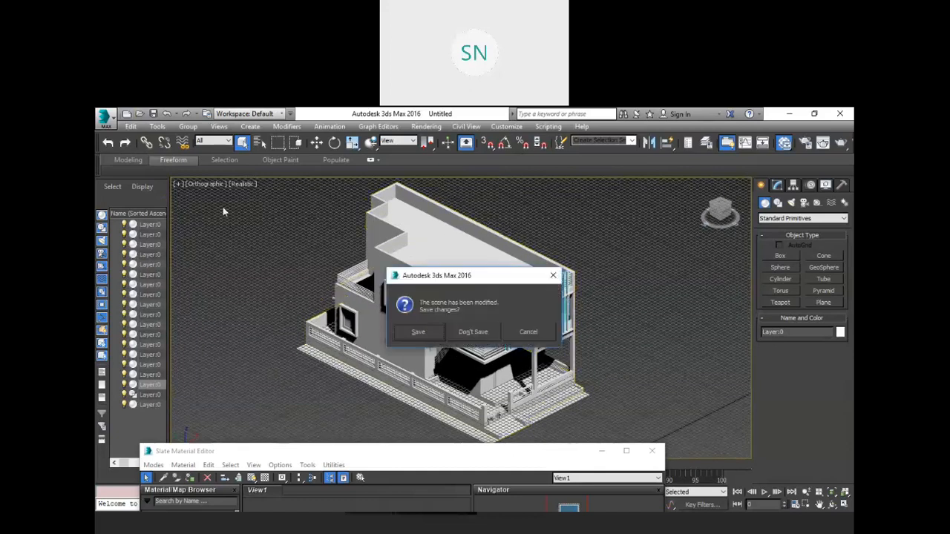
{"action": "left_click", "coordinate": [465, 333]}
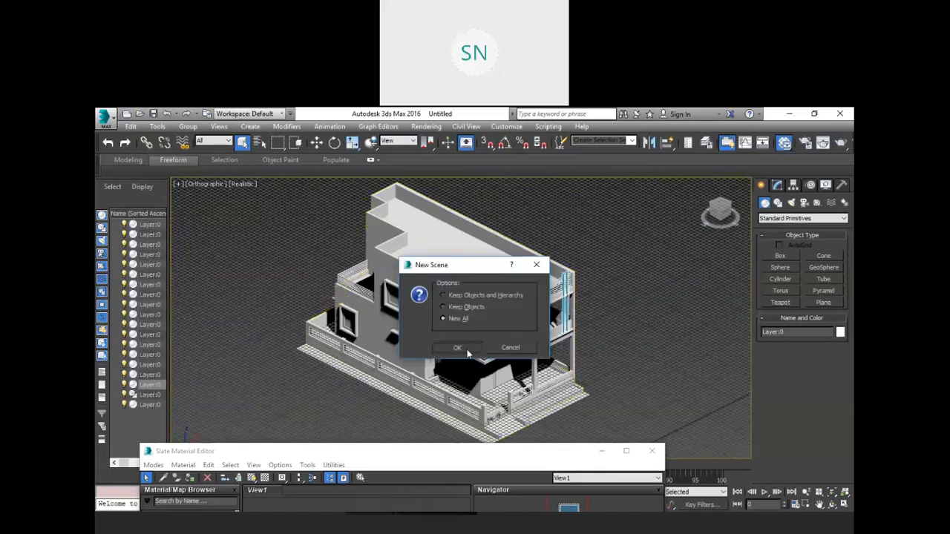
{"action": "left_click", "coordinate": [458, 348]}
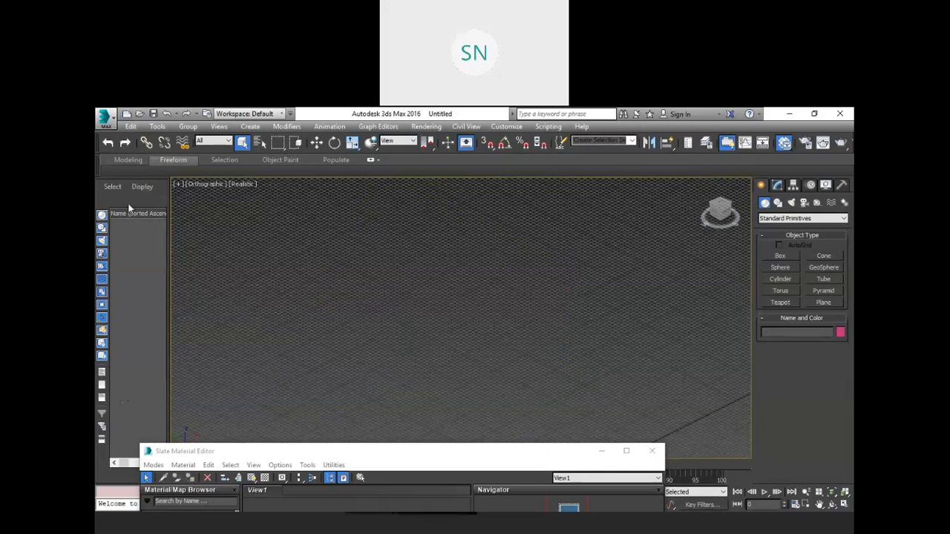
- Import the n1 3d AutoCAD drawing with its primitives derived as One Object
{"action": "left_click", "coordinate": [105, 119]}
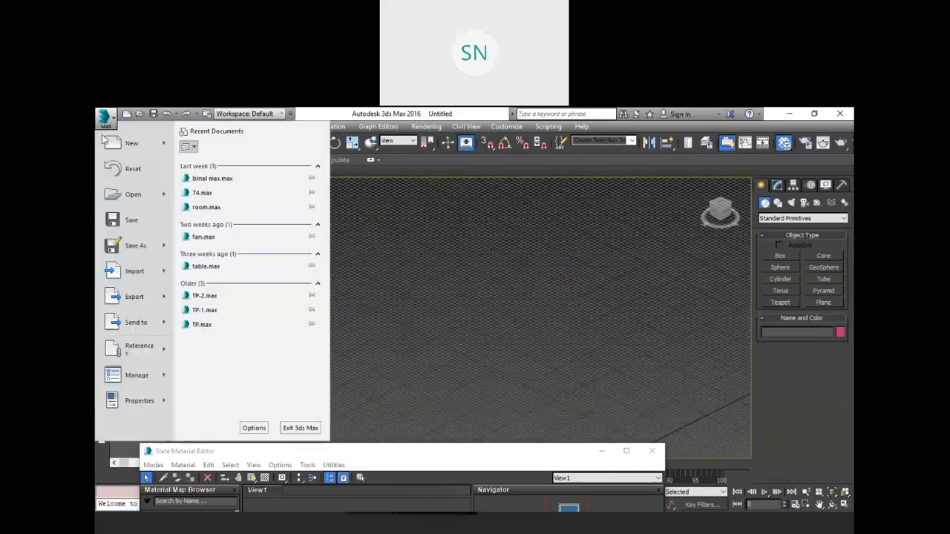
{"action": "left_click", "coordinate": [134, 273]}
{"action": "left_click", "coordinate": [190, 204]}
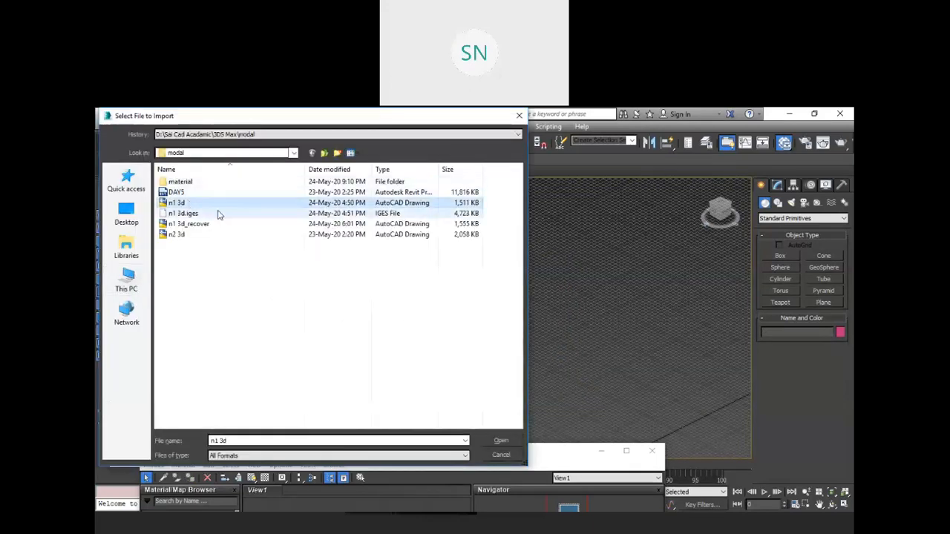
{"action": "left_click", "coordinate": [494, 440]}
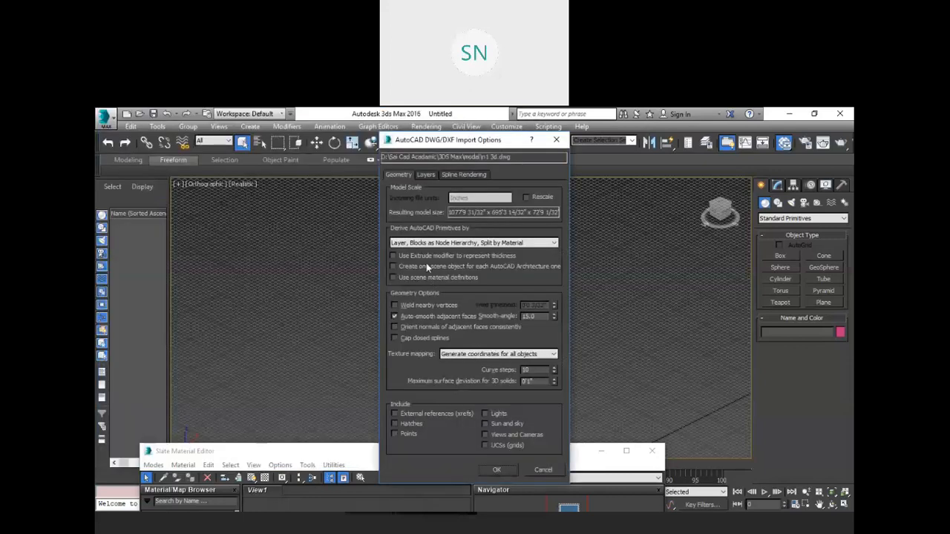
{"action": "left_click", "coordinate": [489, 243]}
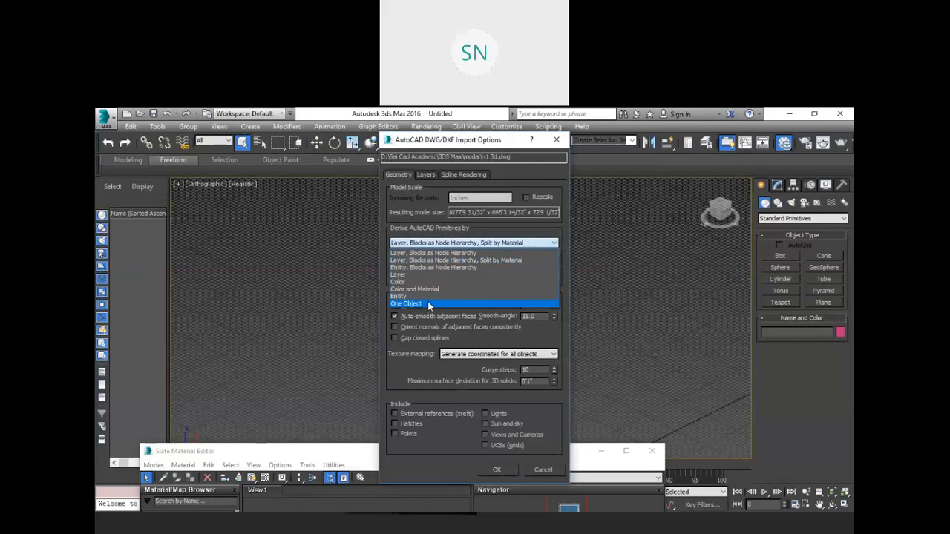
{"action": "left_click", "coordinate": [426, 304]}
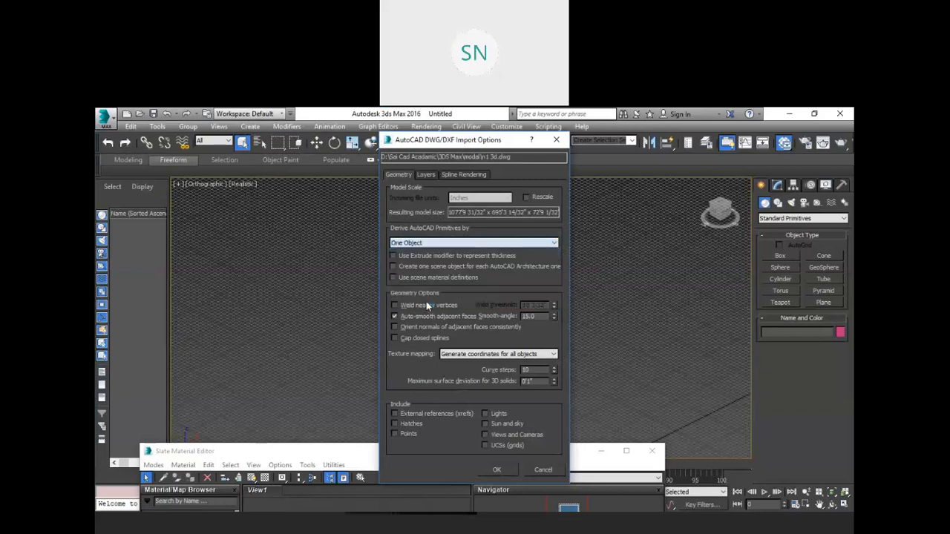
{"action": "left_click", "coordinate": [507, 469]}
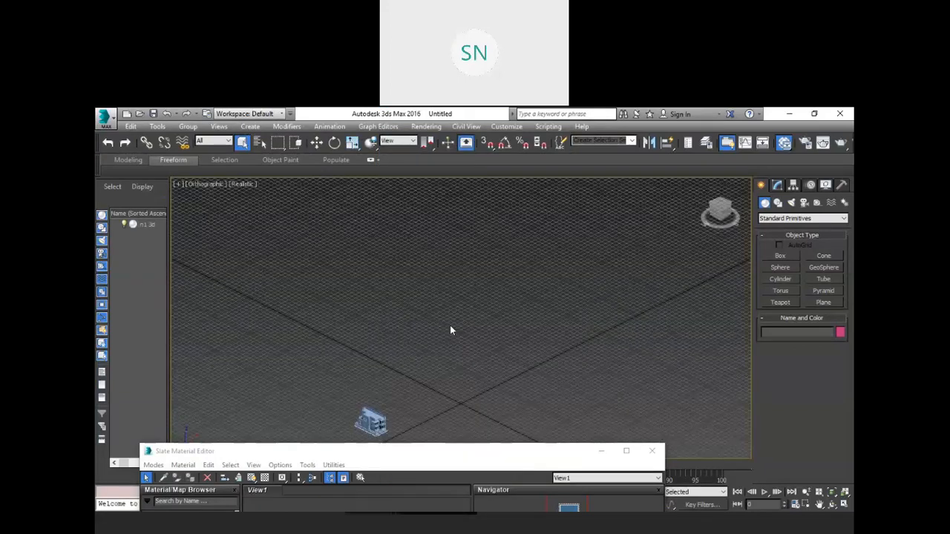
- Examine the house imported as one object and check the group commands for separating its parts
{"action": "key", "text": "z"}
{"action": "scroll", "coordinate": [465, 277], "scroll_direction": "up", "scroll_amount": 3}
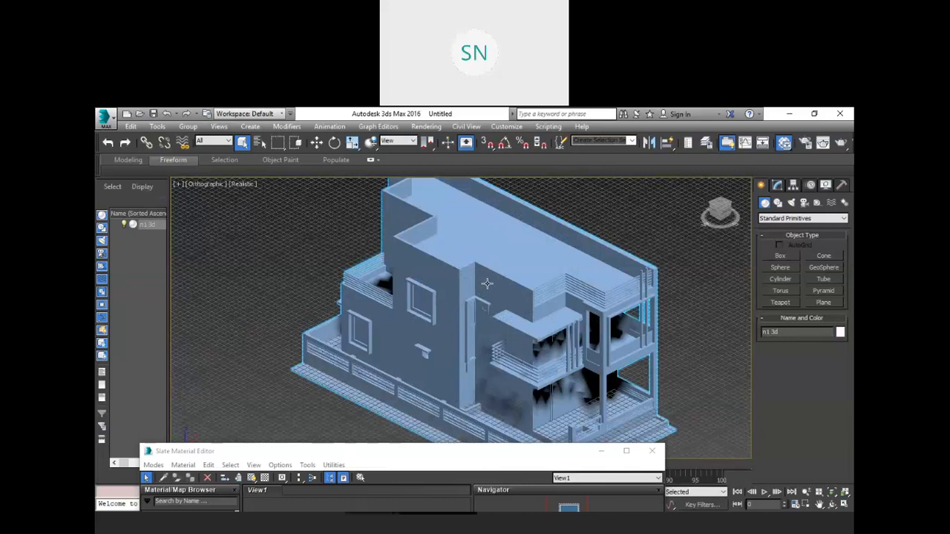
{"action": "scroll", "coordinate": [487, 284], "scroll_direction": "down", "scroll_amount": 2}
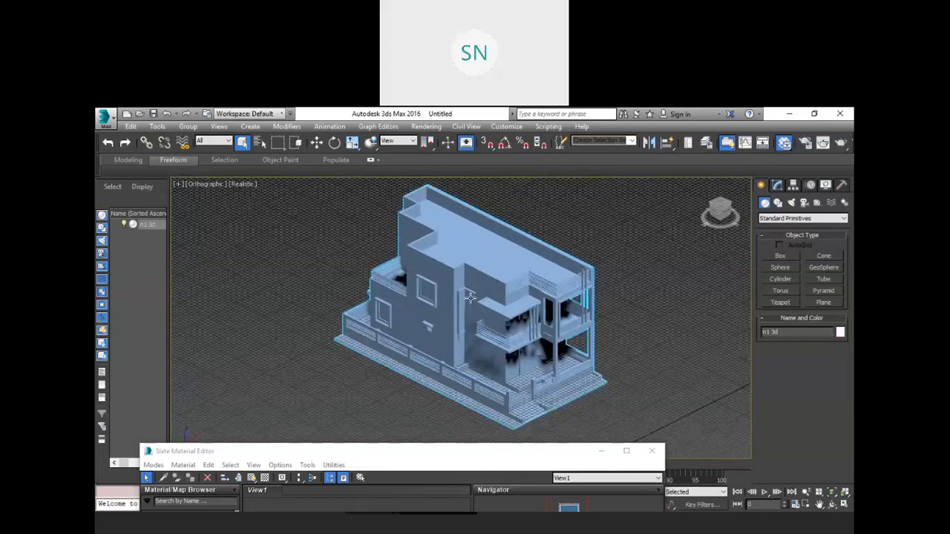
{"action": "middle_click_drag", "start_coordinate": [470, 298], "coordinate": [455, 307]}
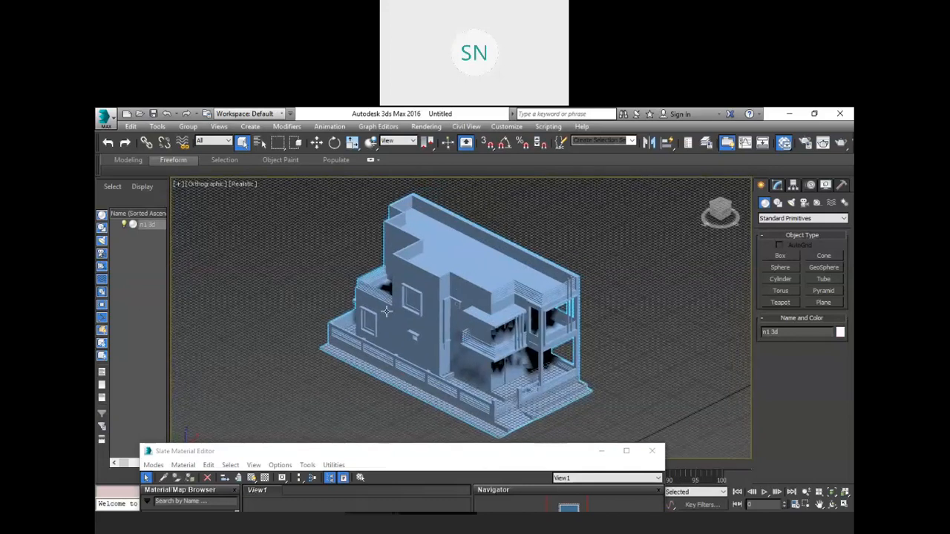
{"action": "scroll", "coordinate": [453, 297], "scroll_direction": "up", "scroll_amount": 2}
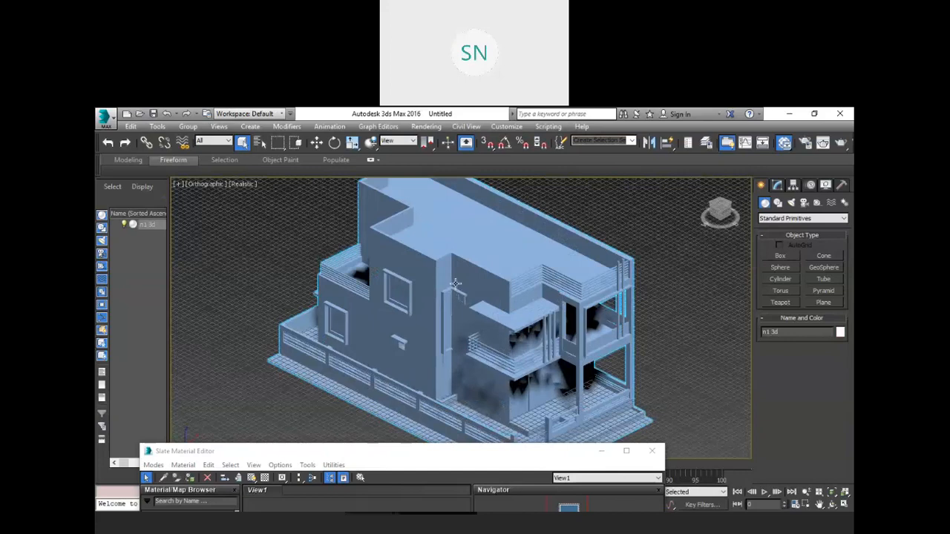
{"action": "left_click", "coordinate": [187, 127]}
{"action": "left_click", "coordinate": [211, 169]}
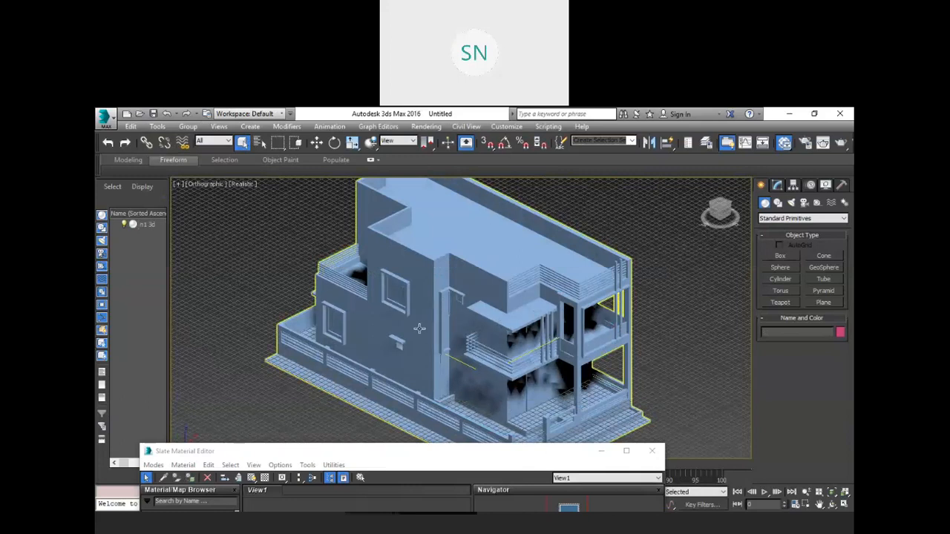
{"action": "scroll", "coordinate": [505, 289], "scroll_direction": "down", "scroll_amount": 2}
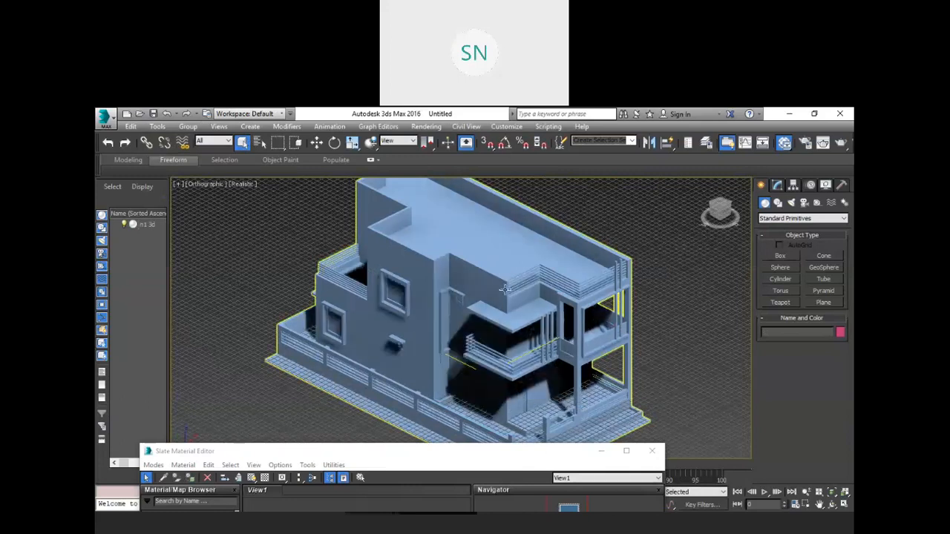
{"action": "scroll", "coordinate": [521, 326], "scroll_direction": "down", "scroll_amount": 1}
{"action": "scroll", "coordinate": [523, 330], "scroll_direction": "up", "scroll_amount": 1}
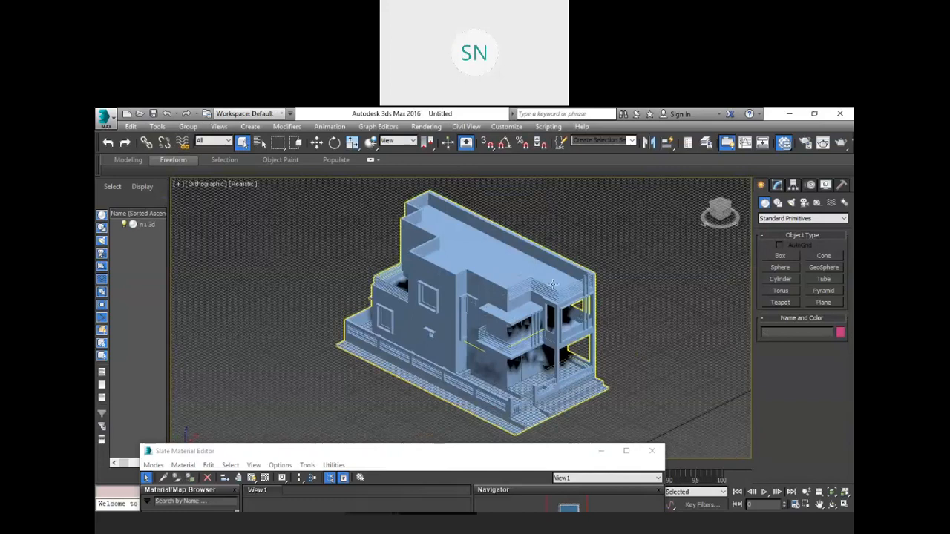
{"action": "scroll", "coordinate": [547, 291], "scroll_direction": "up", "scroll_amount": 1}
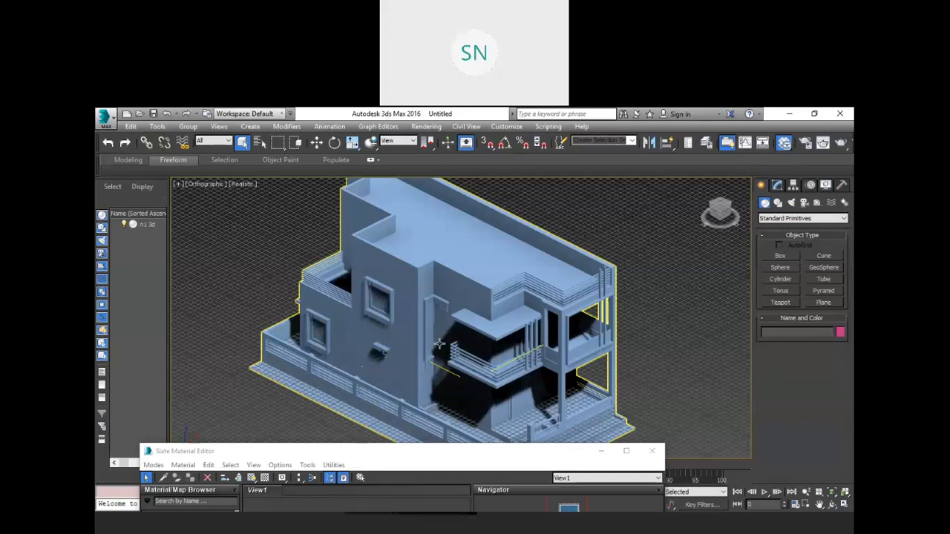
{"action": "scroll", "coordinate": [436, 328], "scroll_direction": "down", "scroll_amount": 3}
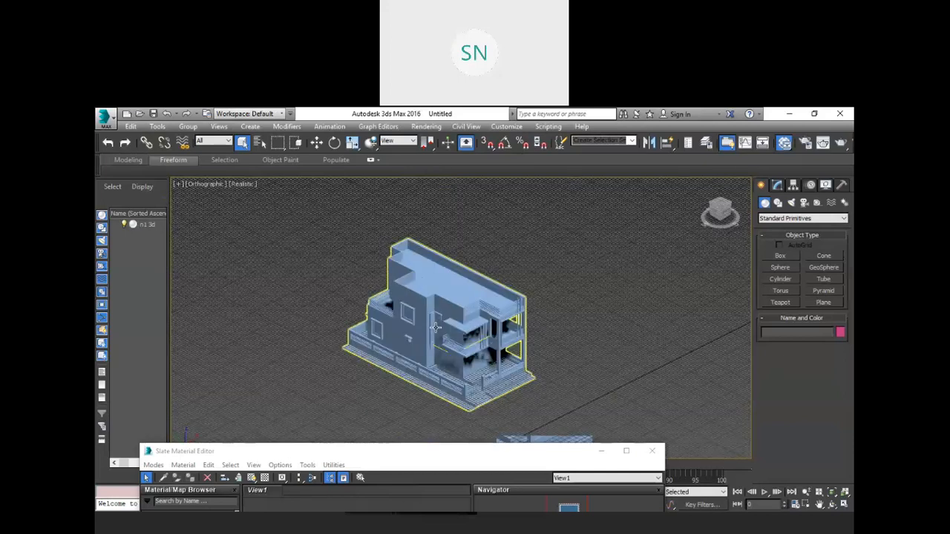
- Assign the white Standard material to the single-object house and inspect it
{"action": "left_click_drag", "start_coordinate": [415, 452], "coordinate": [471, 421]}
{"action": "left_click", "coordinate": [460, 366]}
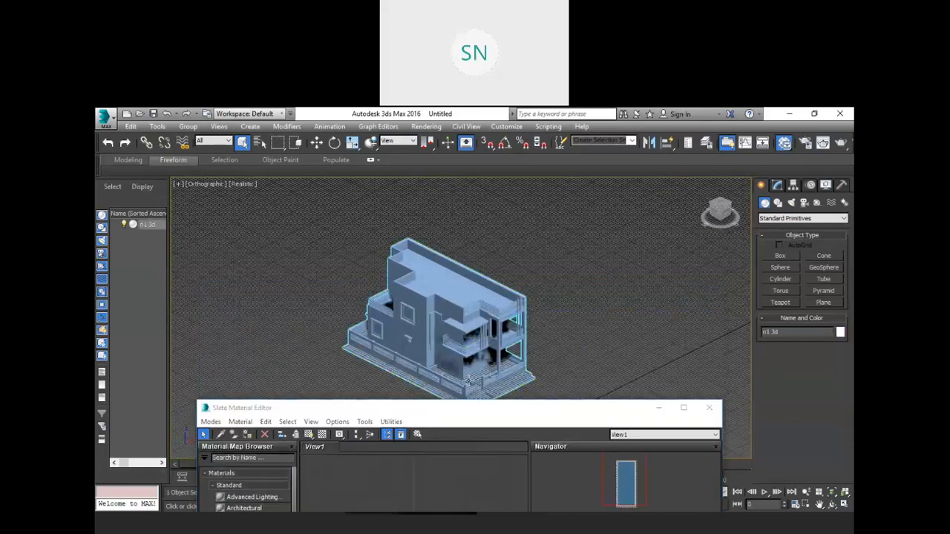
{"action": "left_click_drag", "start_coordinate": [448, 408], "coordinate": [453, 281]}
{"action": "right_click", "coordinate": [436, 402]}
{"action": "left_click", "coordinate": [466, 231]}
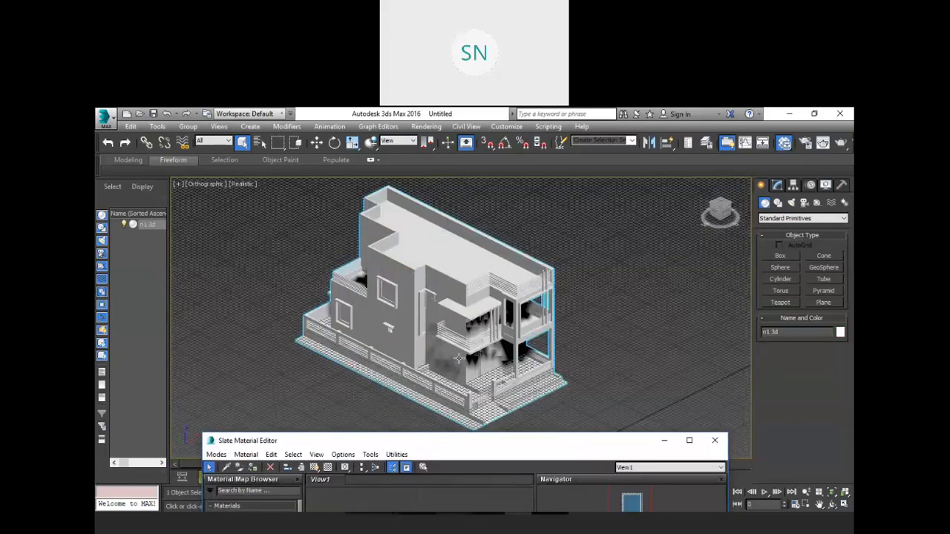
{"action": "scroll", "coordinate": [459, 359], "scroll_direction": "up", "scroll_amount": 2}
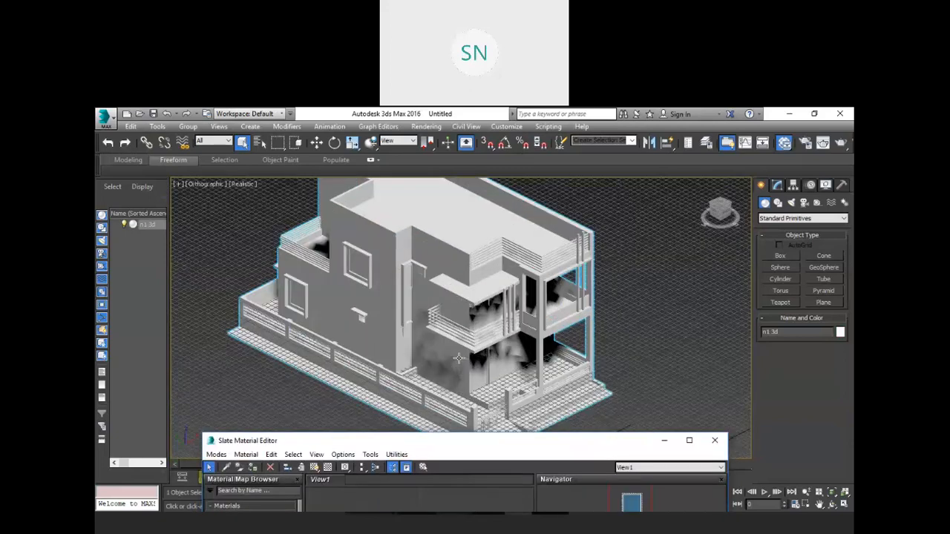
{"action": "scroll", "coordinate": [458, 359], "scroll_direction": "down", "scroll_amount": 2}
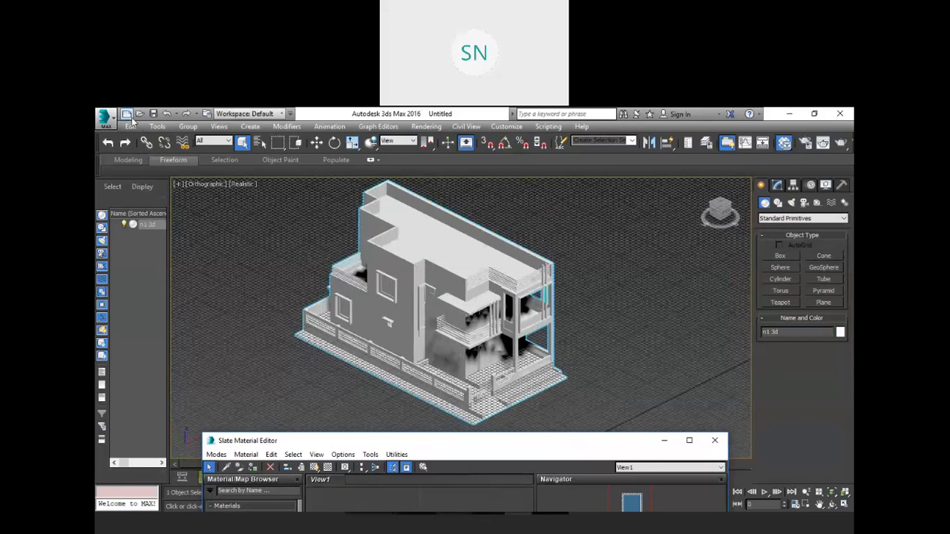
- Discard the single-object house by starting a new empty scene without saving
{"action": "left_click", "coordinate": [127, 115]}
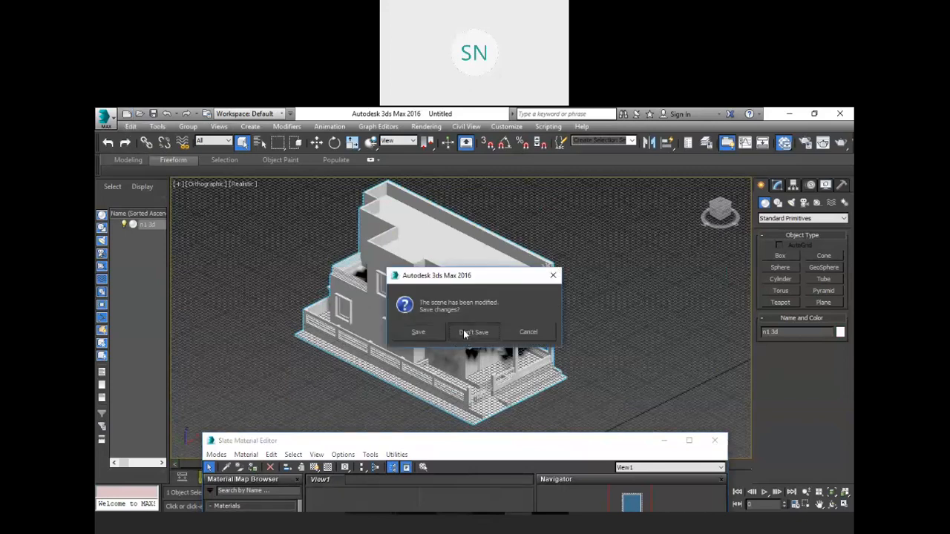
{"action": "left_click", "coordinate": [465, 333]}
{"action": "left_click", "coordinate": [467, 344]}
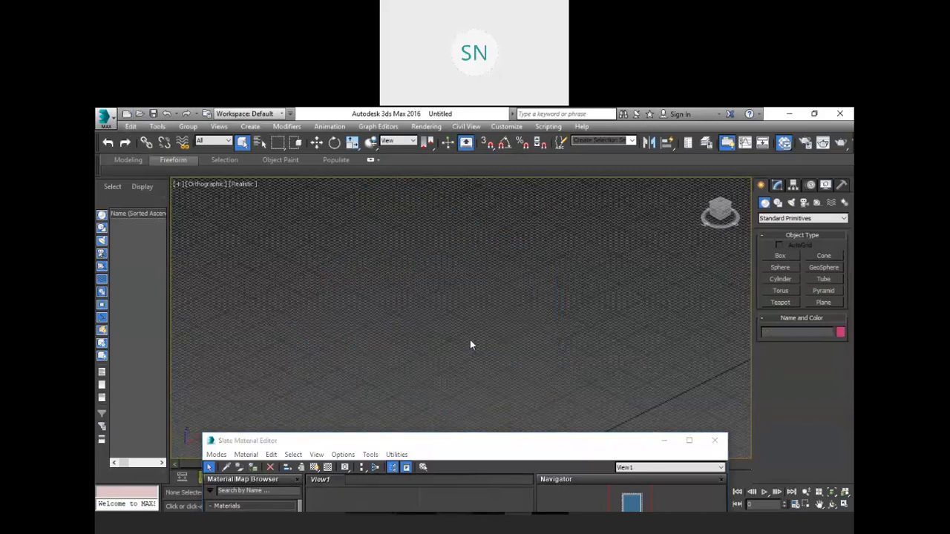
- Import the n1 3d AutoCAD drawing with its primitives derived by Entity
{"action": "left_click", "coordinate": [104, 119]}
{"action": "left_click", "coordinate": [138, 279]}
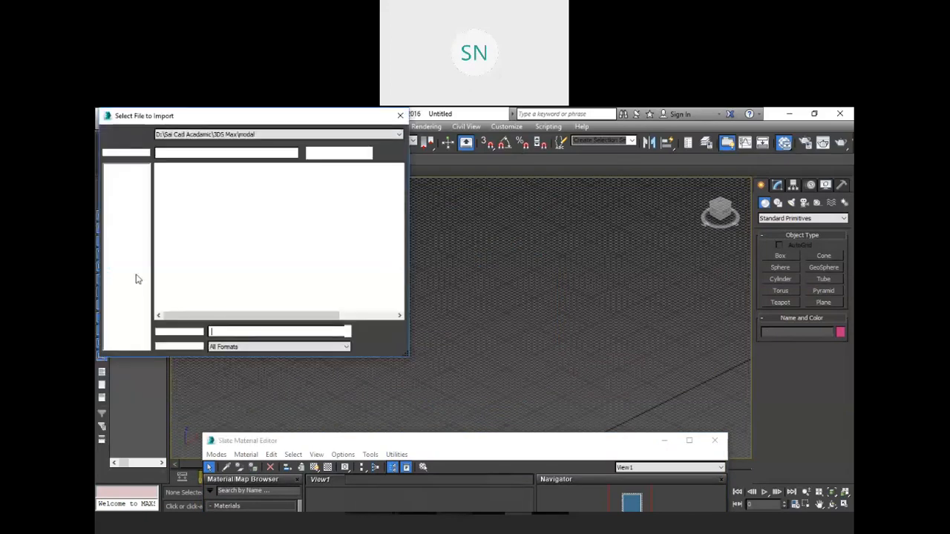
{"action": "left_click", "coordinate": [214, 203]}
{"action": "left_click", "coordinate": [491, 441]}
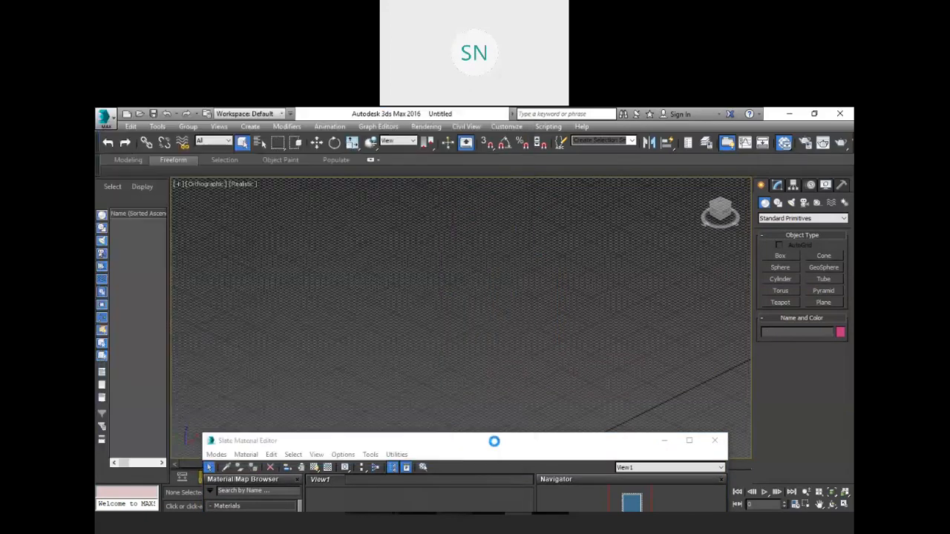
{"action": "left_click", "coordinate": [443, 243]}
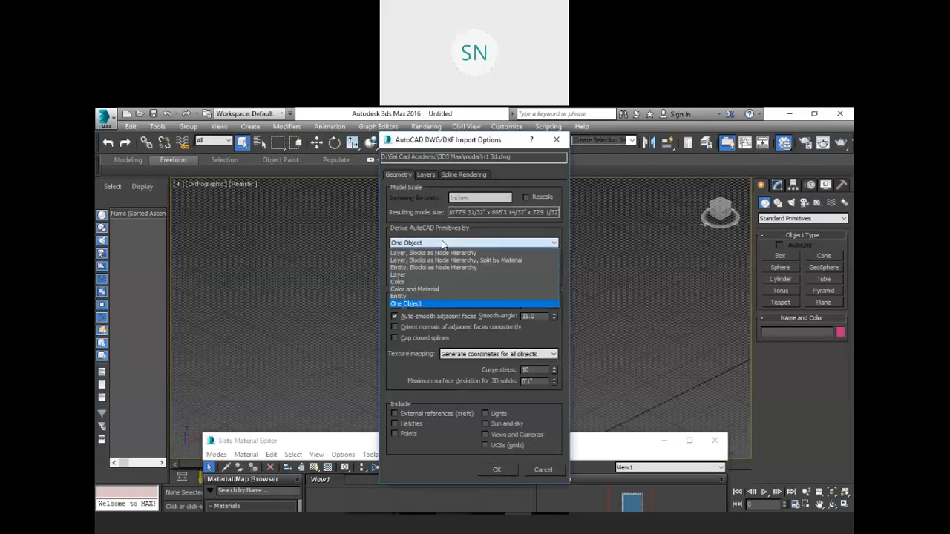
{"action": "left_click", "coordinate": [407, 296]}
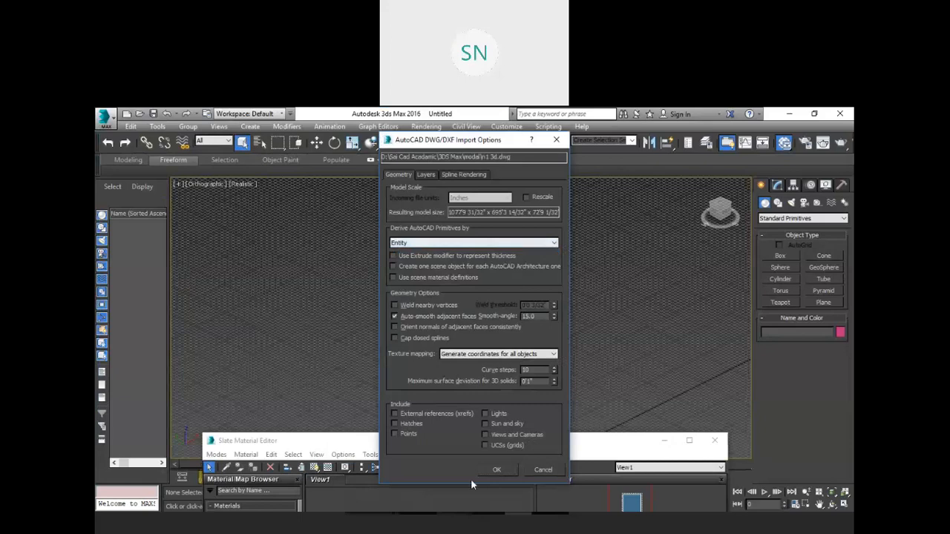
{"action": "left_click", "coordinate": [497, 470]}
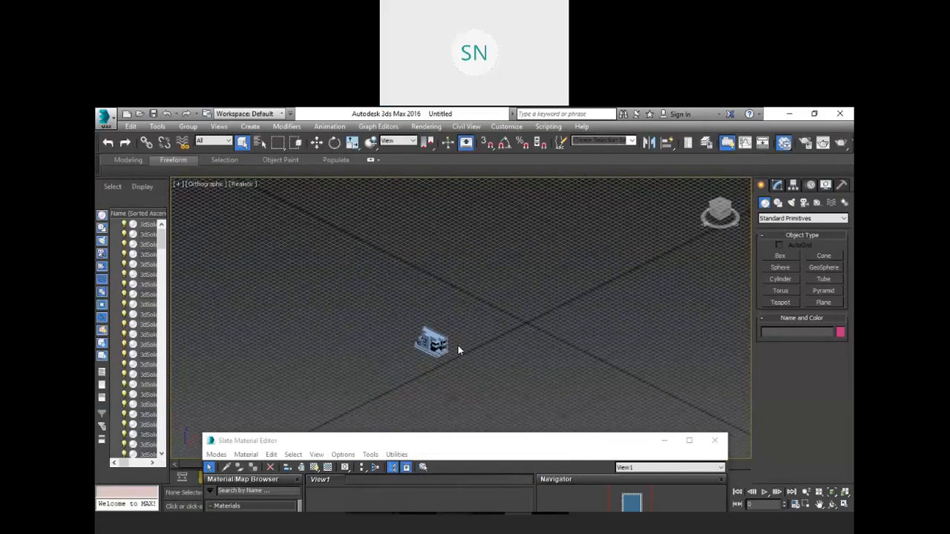
- Select individual bars of the front roof railing to check that each is a separate object
{"action": "scroll", "coordinate": [432, 345], "scroll_direction": "up", "scroll_amount": 8}
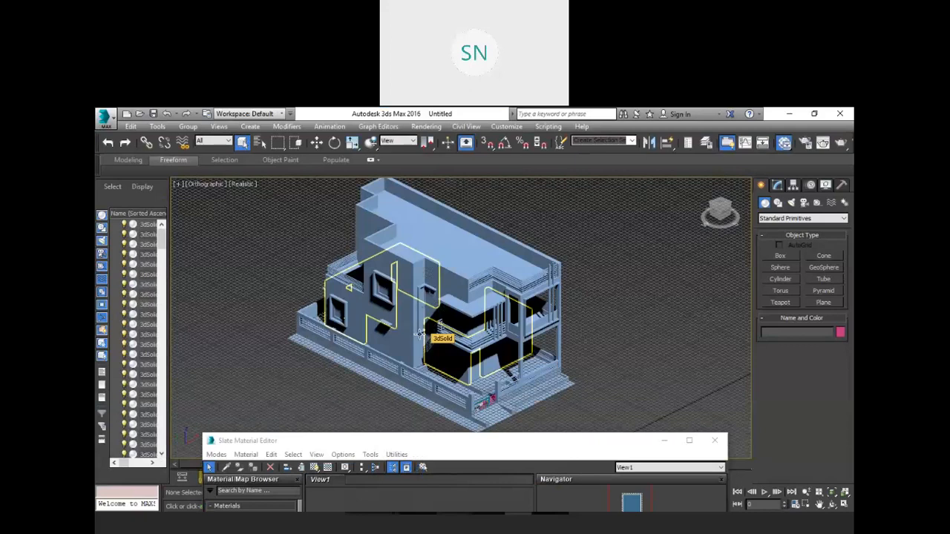
{"action": "scroll", "coordinate": [421, 290], "scroll_direction": "up", "scroll_amount": 3}
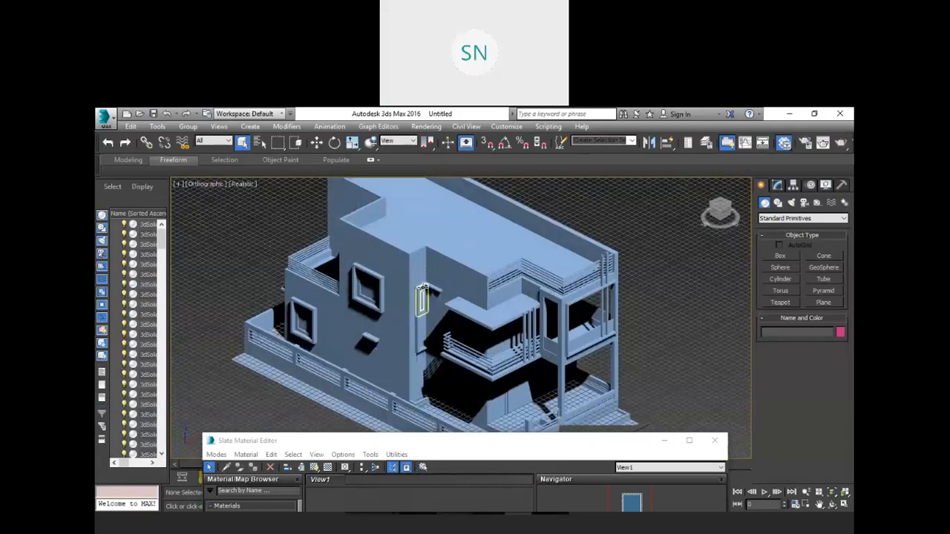
{"action": "scroll", "coordinate": [475, 276], "scroll_direction": "up", "scroll_amount": 4}
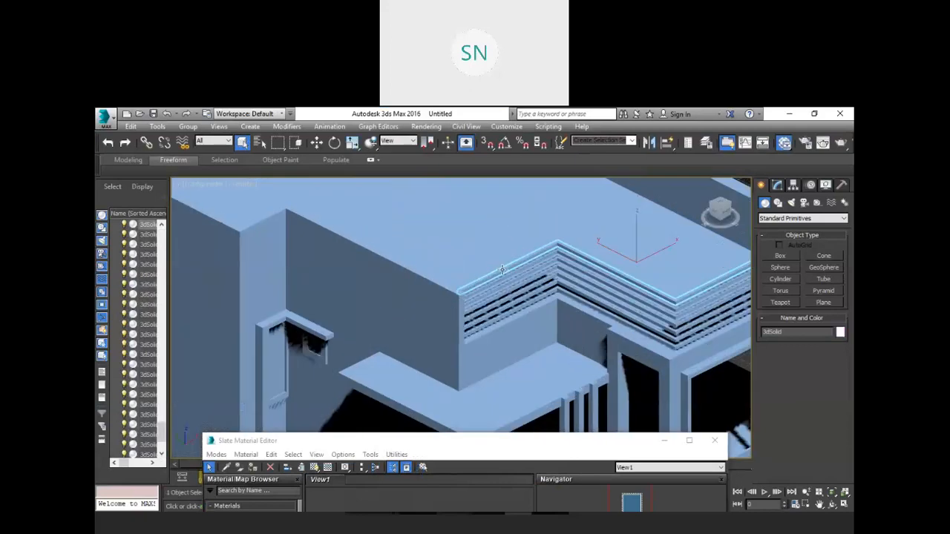
{"action": "left_click", "coordinate": [495, 279]}
{"action": "left_click", "coordinate": [496, 281]}
{"action": "left_click", "coordinate": [495, 290]}
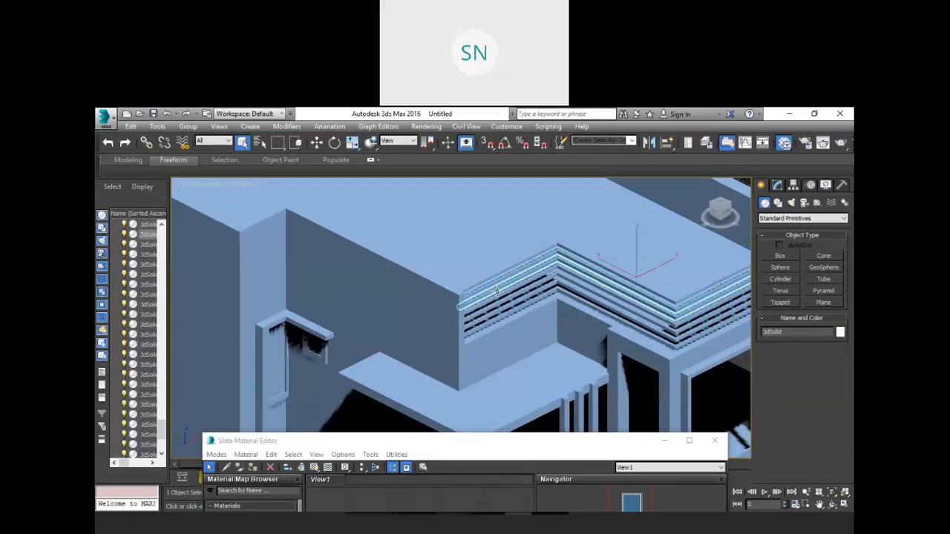
{"action": "left_click", "coordinate": [495, 305]}
{"action": "scroll", "coordinate": [492, 316], "scroll_direction": "down", "scroll_amount": 5}
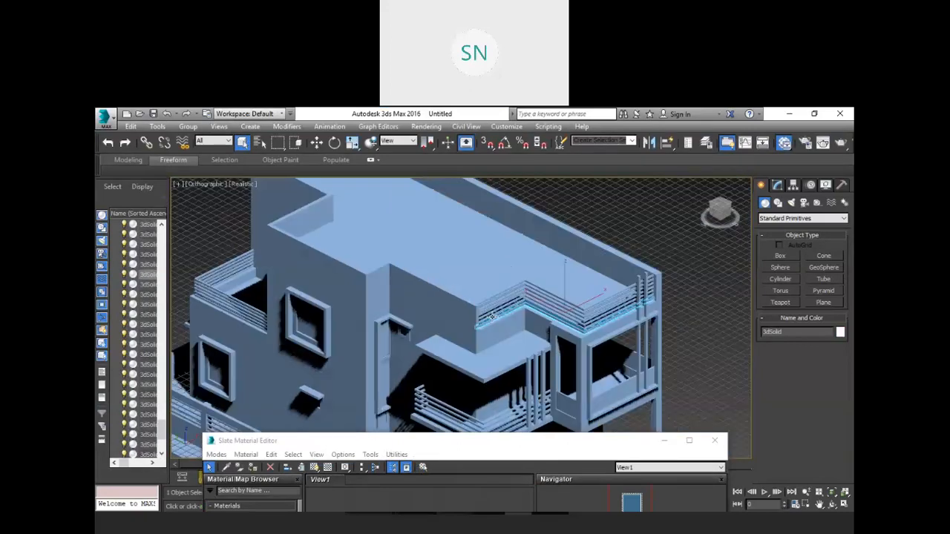
- Select the side balcony's railing bars one at a time to check their separation
{"action": "scroll", "coordinate": [374, 299], "scroll_direction": "up", "scroll_amount": 2}
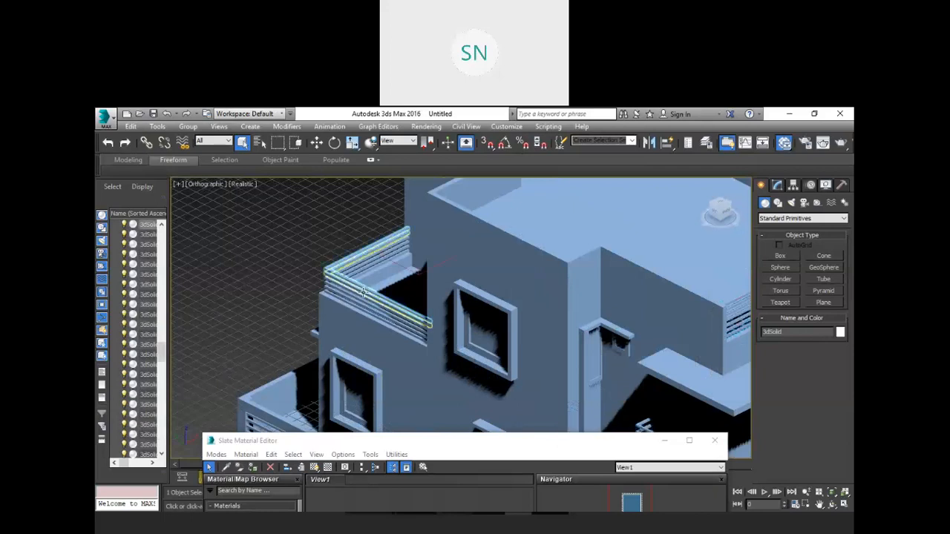
{"action": "left_click", "coordinate": [363, 293]}
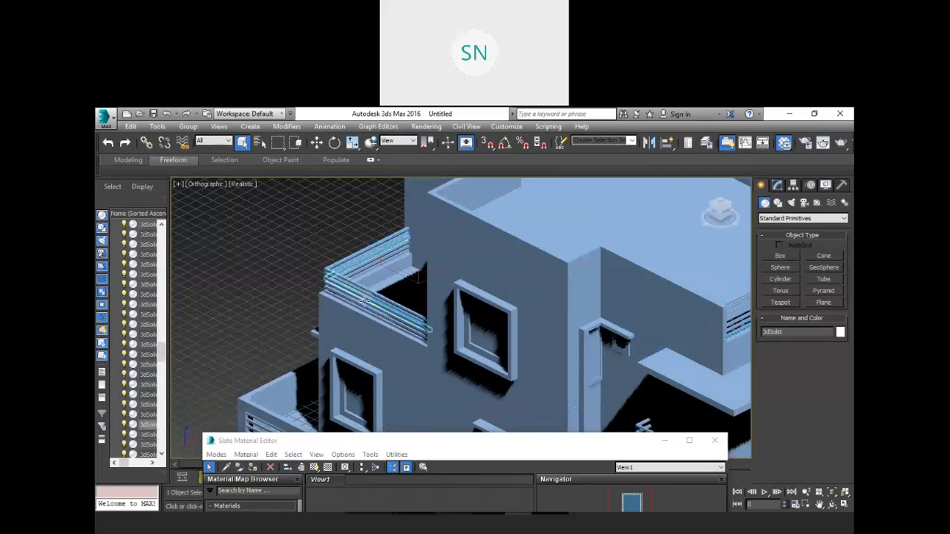
{"action": "left_click", "coordinate": [365, 304]}
{"action": "left_click", "coordinate": [368, 307]}
{"action": "scroll", "coordinate": [367, 304], "scroll_direction": "down", "scroll_amount": 2}
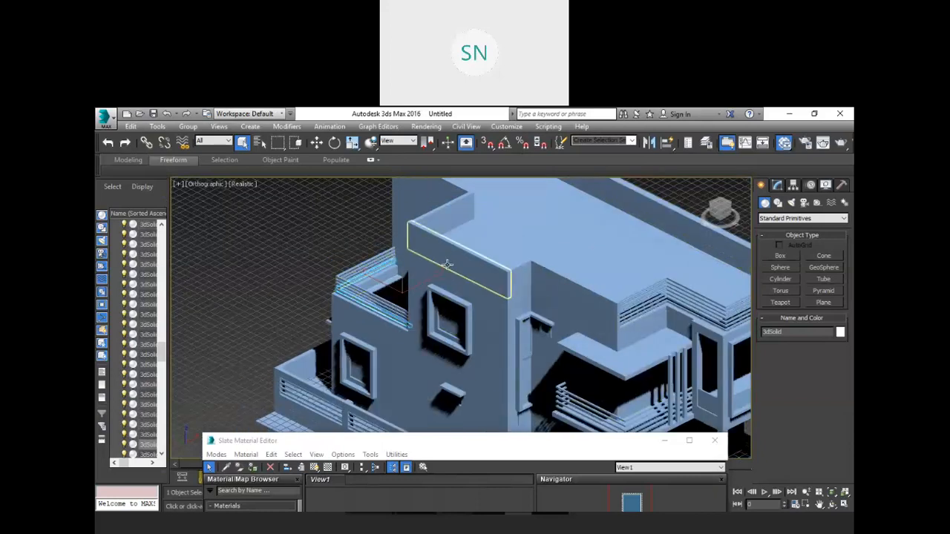
- Select the roof's parapet wall segments one by one to check their separation, then clear the selection
{"action": "left_click", "coordinate": [446, 265]}
{"action": "left_click", "coordinate": [555, 282]}
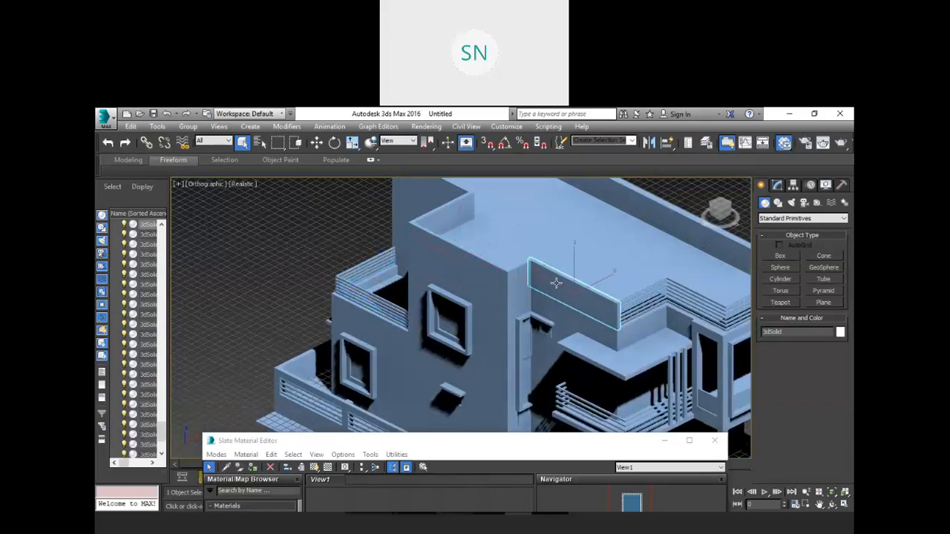
{"action": "middle_click_drag", "start_coordinate": [582, 308], "coordinate": [444, 338]}
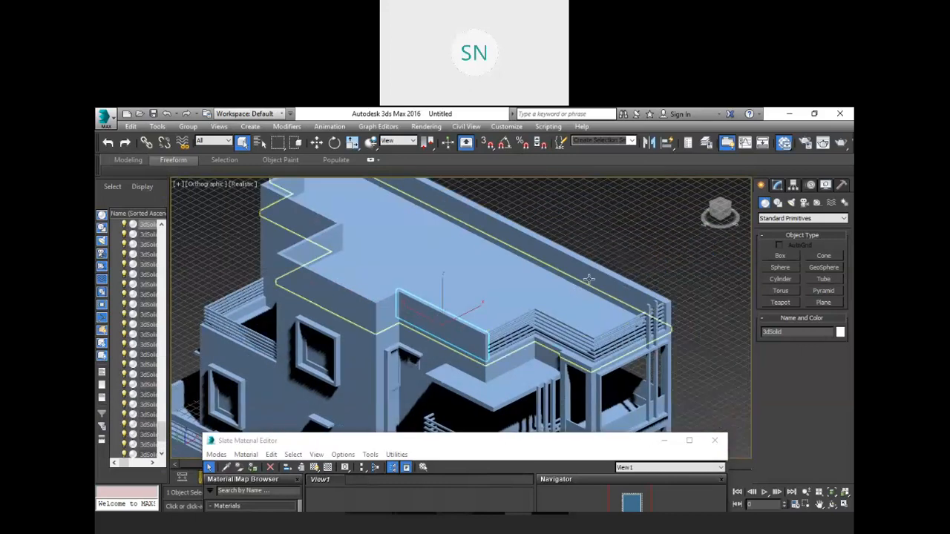
{"action": "left_click", "coordinate": [595, 269]}
{"action": "middle_click_drag", "start_coordinate": [594, 335], "coordinate": [623, 374], "text": "alt"}
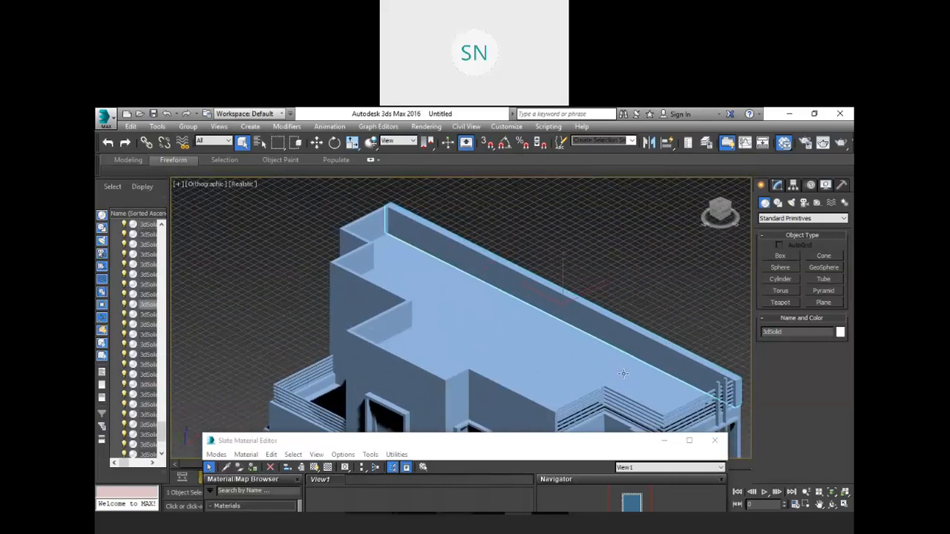
{"action": "left_click", "coordinate": [358, 228]}
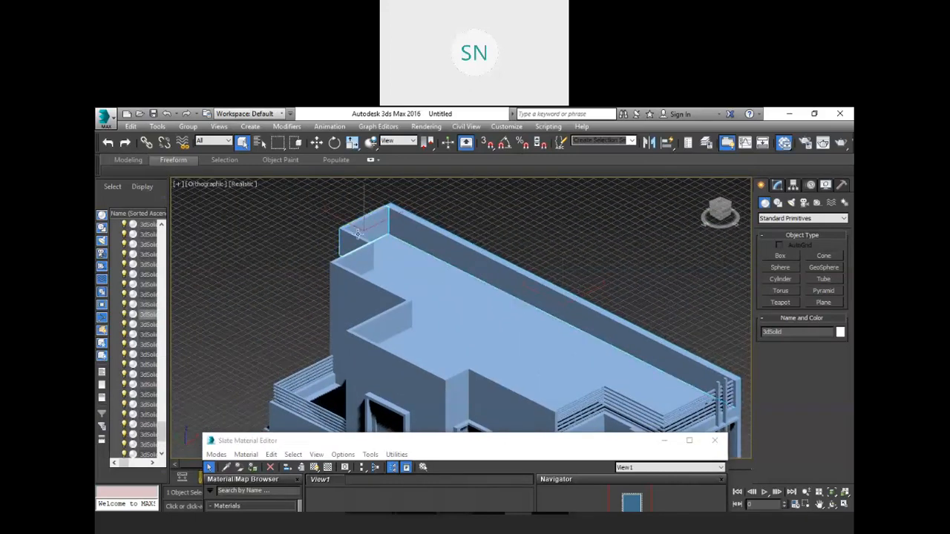
{"action": "left_click", "coordinate": [355, 278]}
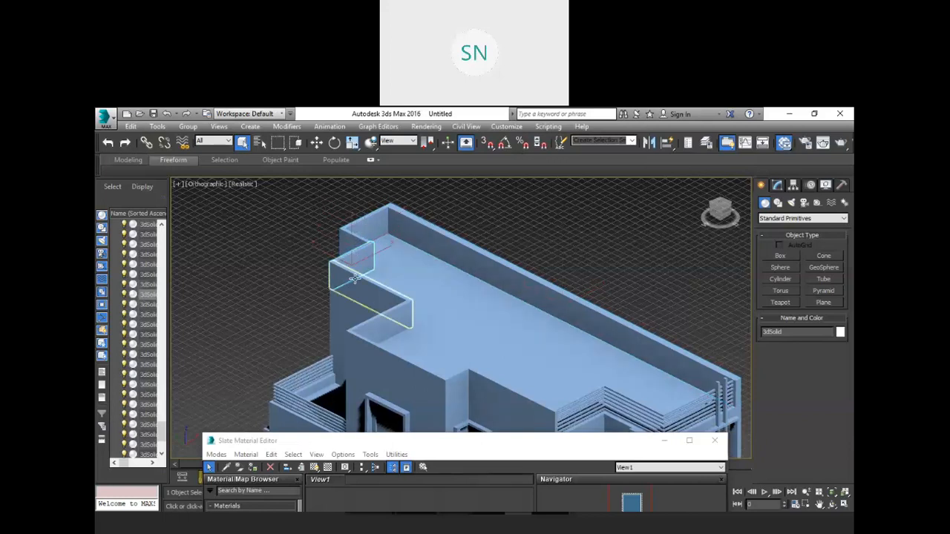
{"action": "left_click", "coordinate": [290, 273]}
{"action": "middle_click_drag", "start_coordinate": [322, 294], "coordinate": [303, 215], "text": "alt"}
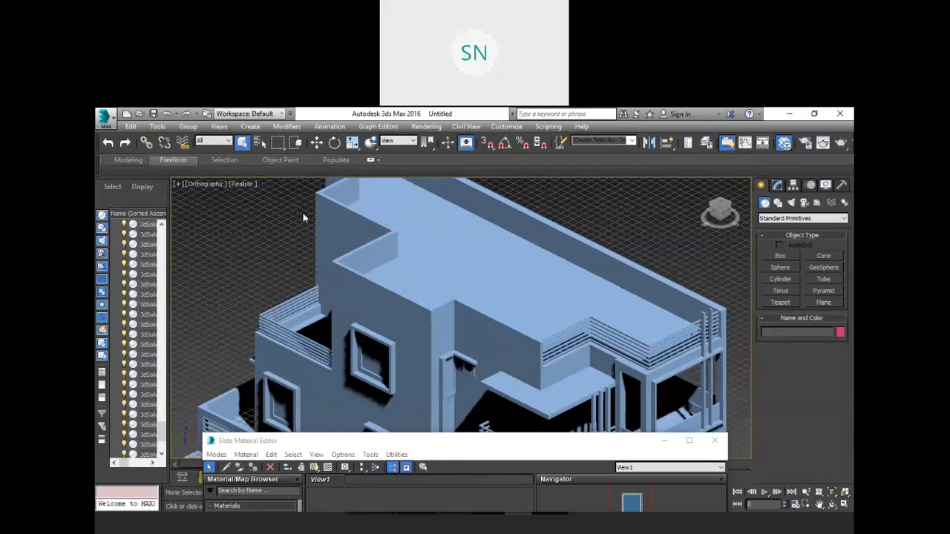
- Hide the viewport grid and display the model with Edged Faces
{"action": "key", "text": "g"}
{"action": "left_click", "coordinate": [244, 189]}
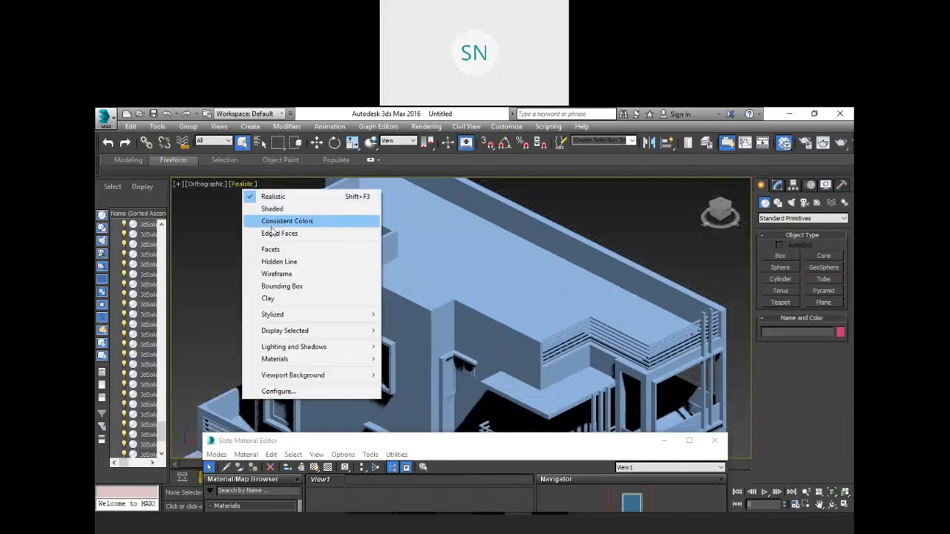
{"action": "left_click", "coordinate": [274, 236]}
{"action": "mouse_move", "coordinate": [254, 269]}
{"action": "middle_mouse_down", "text": "alt"}
{"action": "mouse_move", "coordinate": [271, 212]}
{"action": "mouse_move", "coordinate": [270, 222]}
{"action": "middle_mouse_up", "text": "alt"}
- Examine the edges of the house's windows, sunshades, balcony and walls up close and as a whole
{"action": "scroll", "coordinate": [378, 308], "scroll_direction": "up", "scroll_amount": 4}
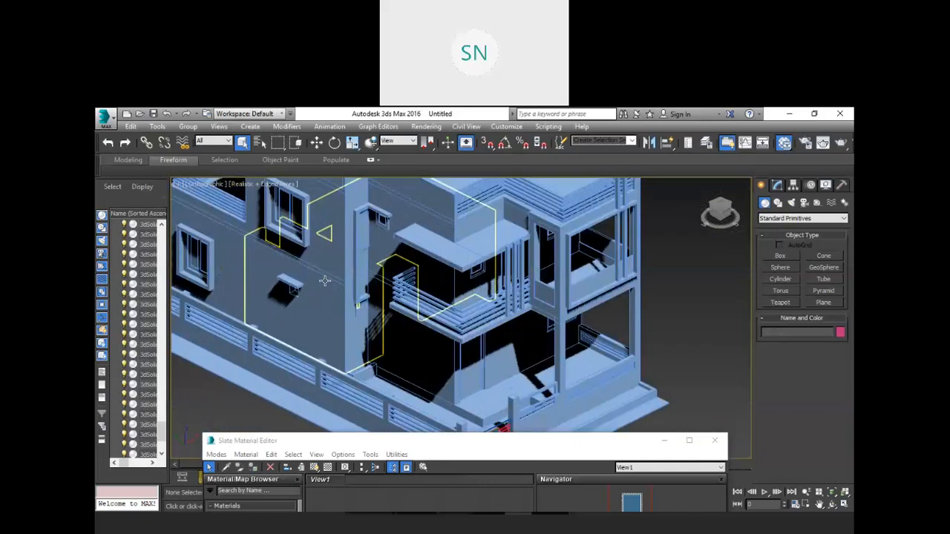
{"action": "scroll", "coordinate": [324, 280], "scroll_direction": "up", "scroll_amount": 2}
{"action": "scroll", "coordinate": [326, 320], "scroll_direction": "down", "scroll_amount": 2}
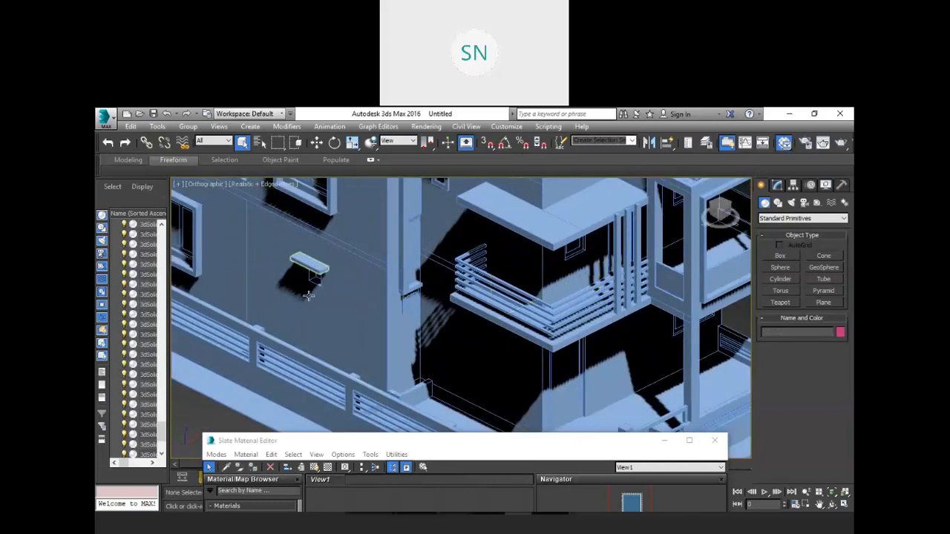
{"action": "scroll", "coordinate": [496, 283], "scroll_direction": "down", "scroll_amount": 2}
{"action": "middle_click_drag", "start_coordinate": [497, 273], "coordinate": [525, 318]}
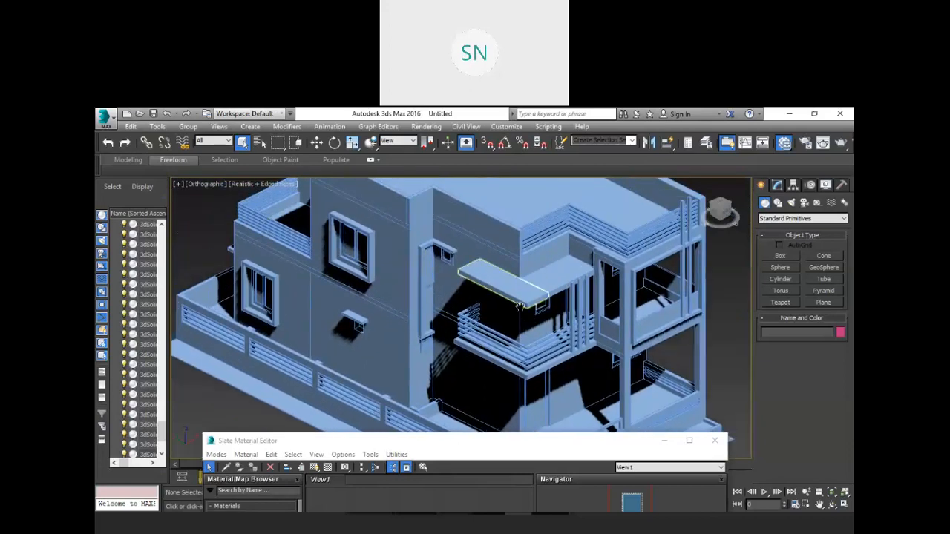
{"action": "scroll", "coordinate": [521, 306], "scroll_direction": "down", "scroll_amount": 3}
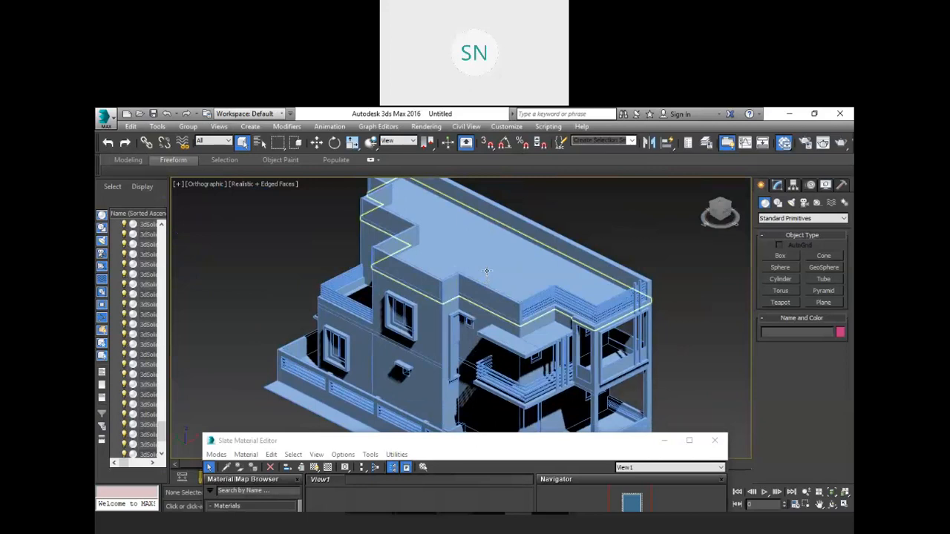
{"action": "scroll", "coordinate": [488, 273], "scroll_direction": "down", "scroll_amount": 3}
{"action": "scroll", "coordinate": [482, 278], "scroll_direction": "down", "scroll_amount": 2}
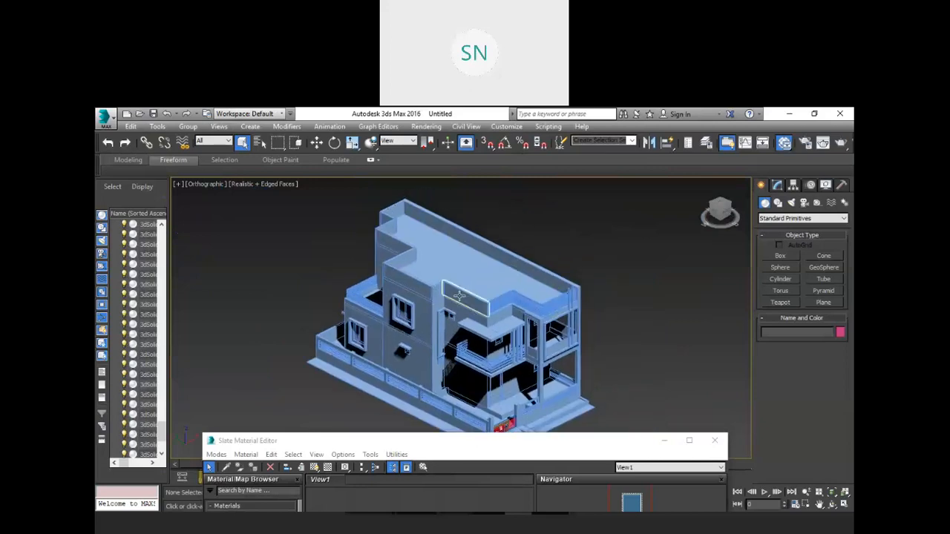
{"action": "scroll", "coordinate": [458, 284], "scroll_direction": "down", "scroll_amount": 2}
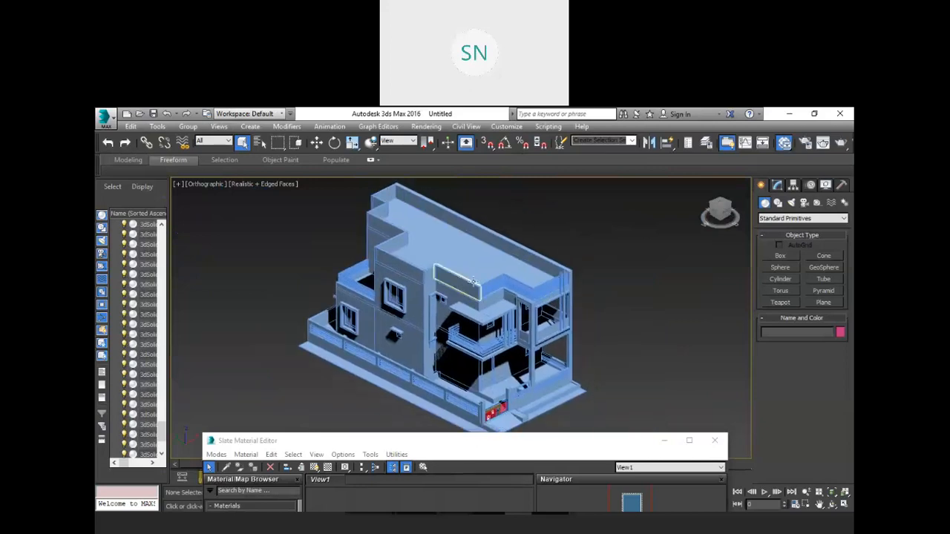
{"action": "scroll", "coordinate": [441, 319], "scroll_direction": "up", "scroll_amount": 6}
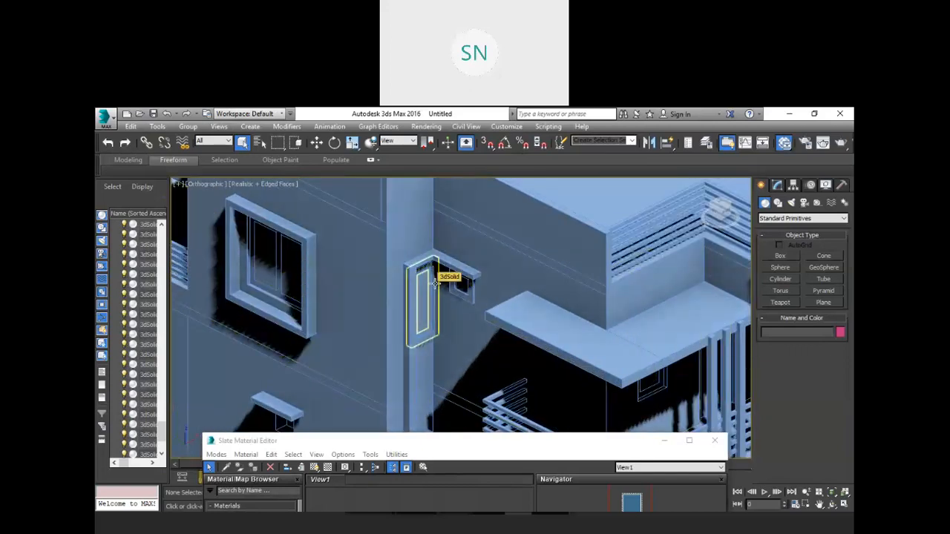
{"action": "scroll", "coordinate": [436, 283], "scroll_direction": "down", "scroll_amount": 4}
{"action": "scroll", "coordinate": [436, 283], "scroll_direction": "down", "scroll_amount": 4}
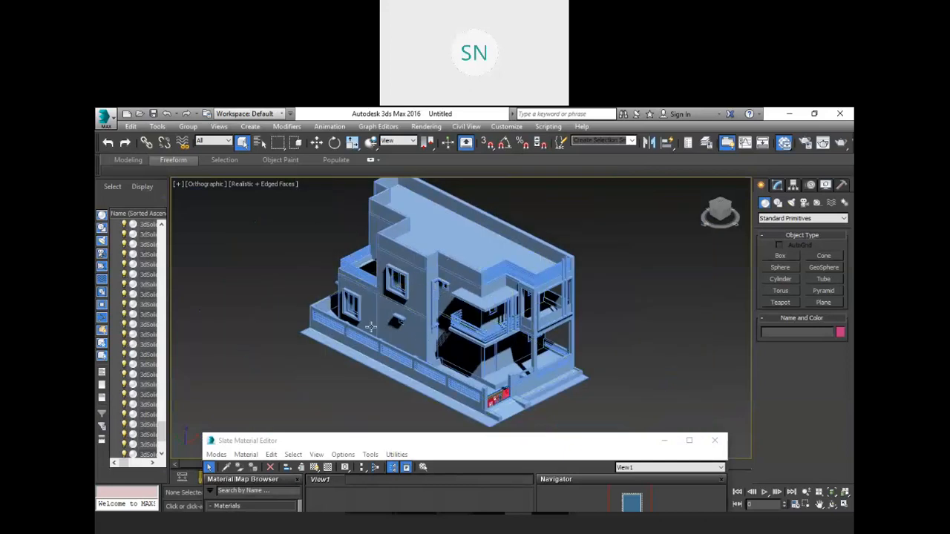
- Inspect the entrance gate's bars and adjoining pillar as individual objects and check the Group commands
{"action": "scroll", "coordinate": [491, 397], "scroll_direction": "up", "scroll_amount": 5}
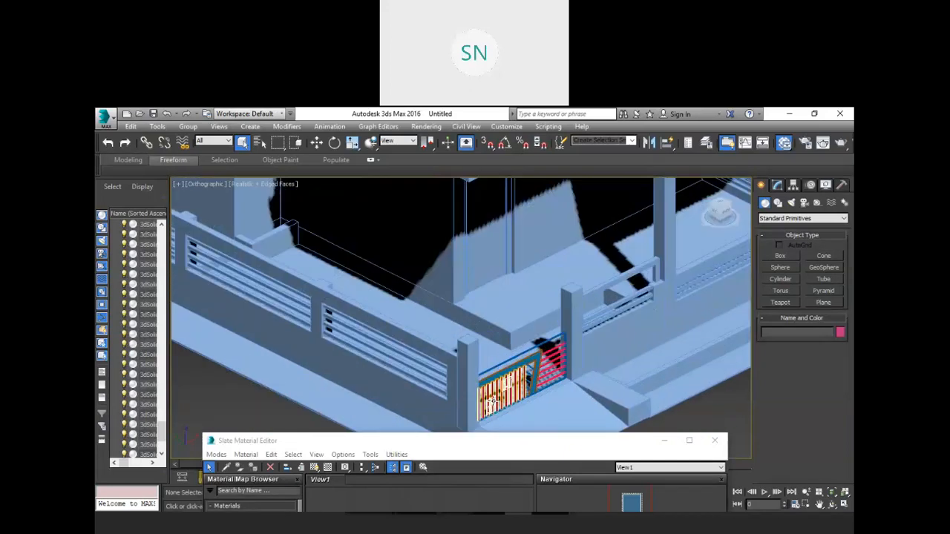
{"action": "left_click", "coordinate": [490, 379]}
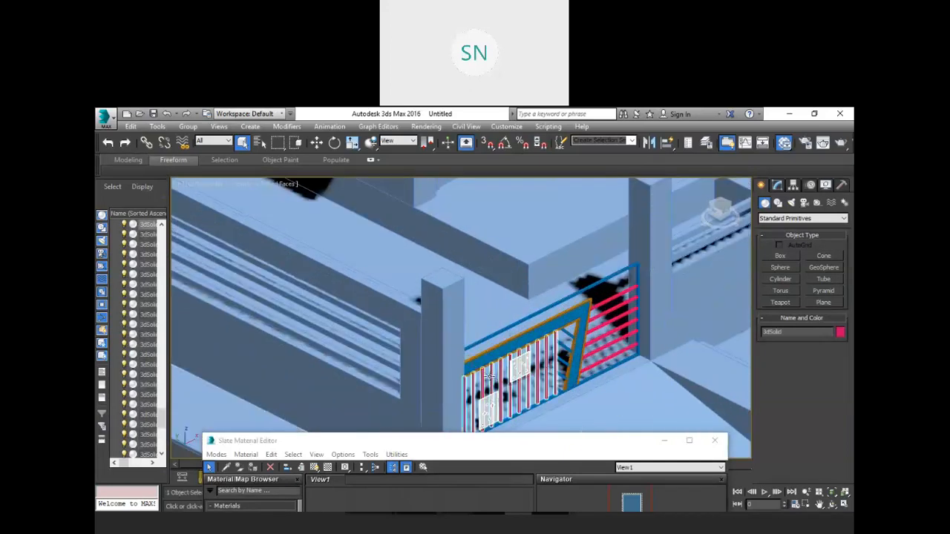
{"action": "left_click", "coordinate": [188, 126]}
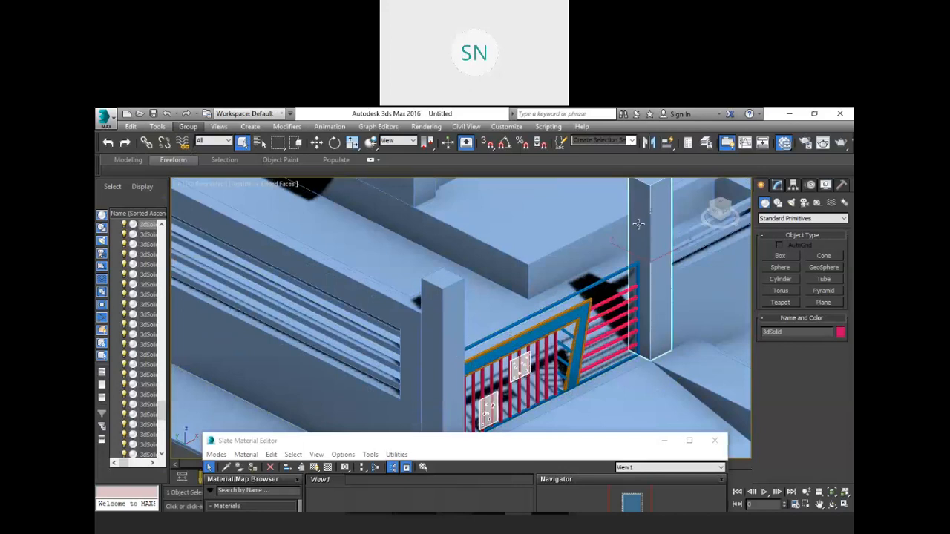
{"action": "left_click", "coordinate": [383, 299]}
- Select the ramp side pieces at the gate and the compound wall, and inspect the wall's far corner
{"action": "scroll", "coordinate": [384, 299], "scroll_direction": "down", "scroll_amount": 5}
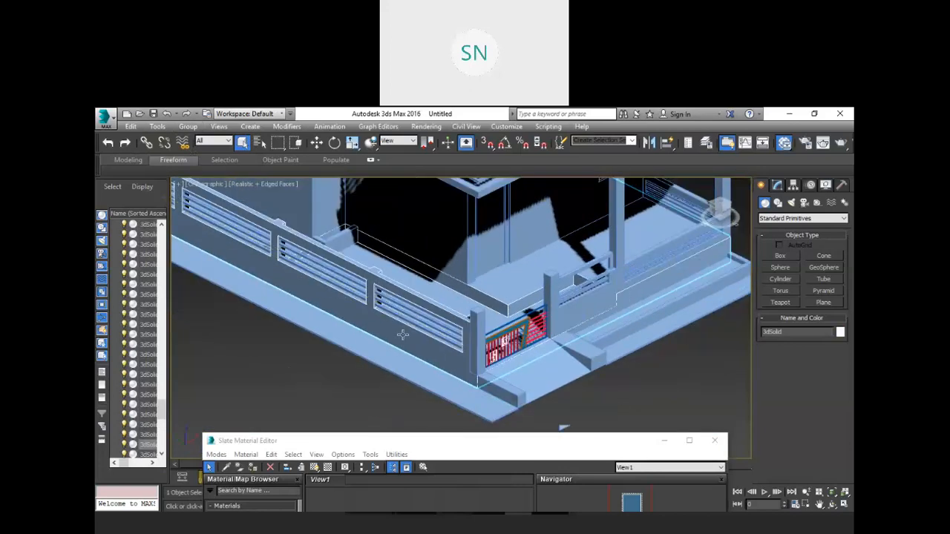
{"action": "left_click", "coordinate": [500, 387]}
{"action": "key", "text": "Delete"}
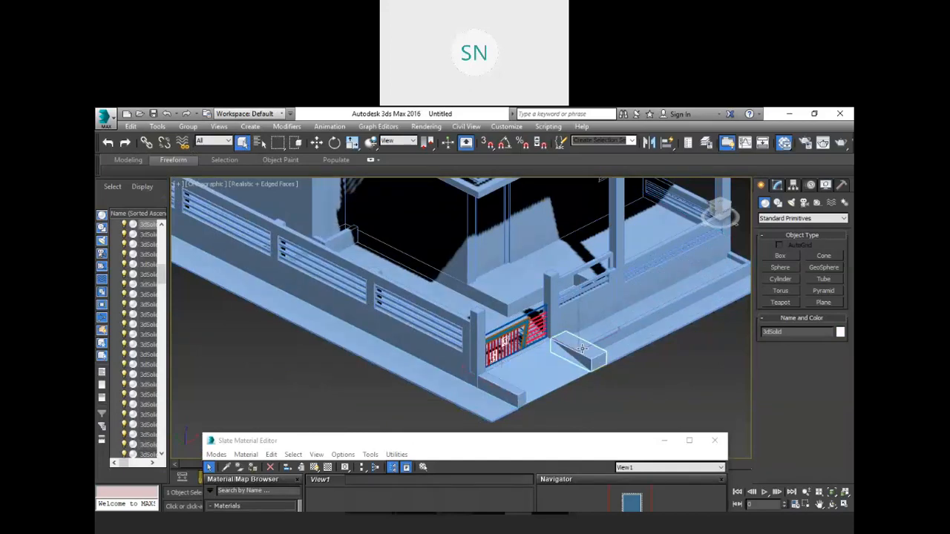
{"action": "left_click", "coordinate": [460, 317]}
{"action": "scroll", "coordinate": [461, 319], "scroll_direction": "down", "scroll_amount": 2}
{"action": "middle_click_drag", "start_coordinate": [474, 355], "coordinate": [619, 419]}
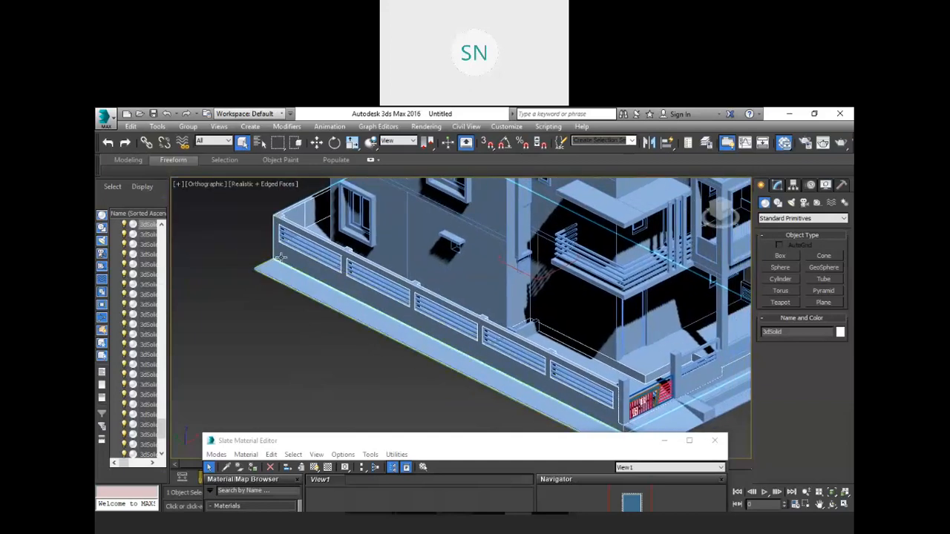
{"action": "scroll", "coordinate": [277, 207], "scroll_direction": "up", "scroll_amount": 6}
{"action": "middle_click_drag", "start_coordinate": [311, 229], "coordinate": [328, 247]}
{"action": "scroll", "coordinate": [328, 247], "scroll_direction": "down", "scroll_amount": 2}
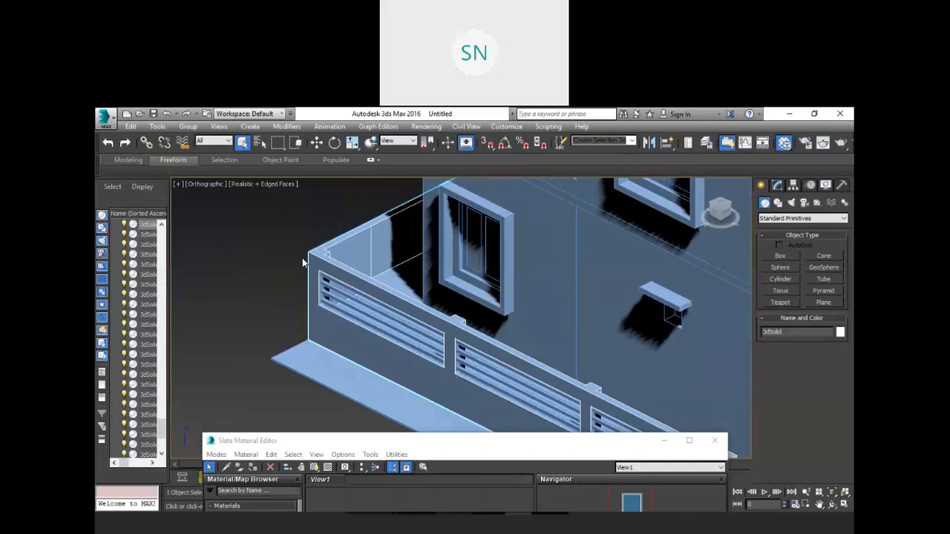
- Inspect the house from several angles and select a vertical post at the front roof railing's corner
{"action": "middle_click_drag", "start_coordinate": [303, 263], "coordinate": [96, 236], "text": "alt"}
{"action": "scroll", "coordinate": [443, 268], "scroll_direction": "down", "scroll_amount": 3}
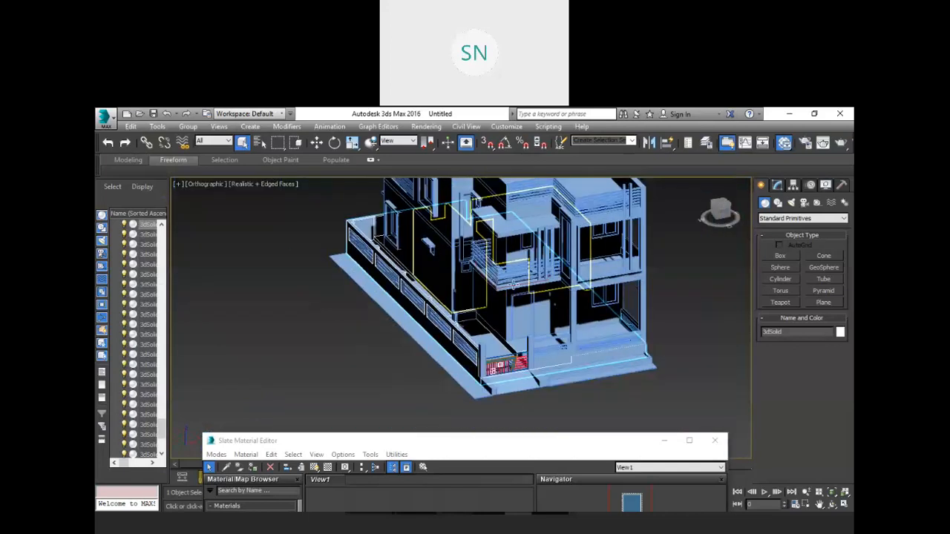
{"action": "middle_click_drag", "start_coordinate": [513, 284], "coordinate": [587, 256], "text": "alt"}
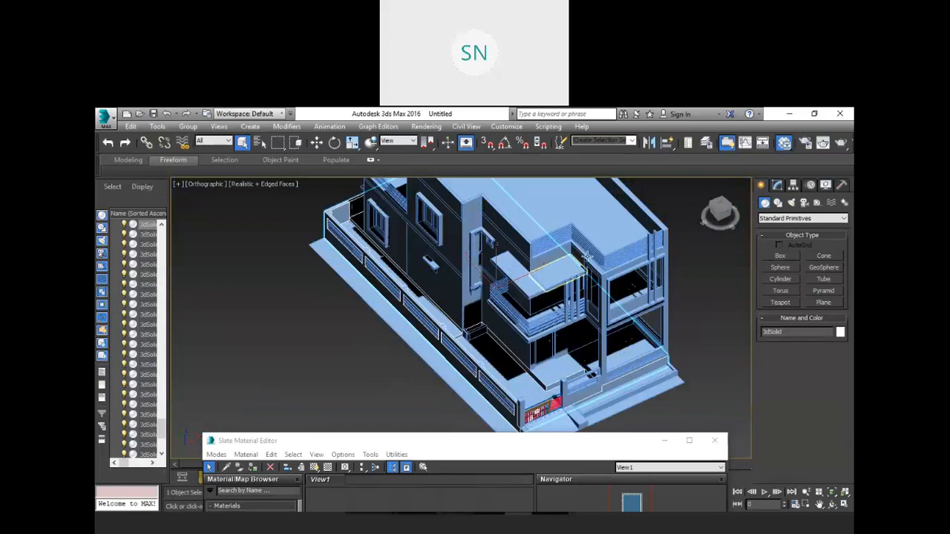
{"action": "scroll", "coordinate": [587, 256], "scroll_direction": "up", "scroll_amount": 2}
{"action": "middle_click_drag", "start_coordinate": [571, 301], "coordinate": [610, 289], "text": "alt"}
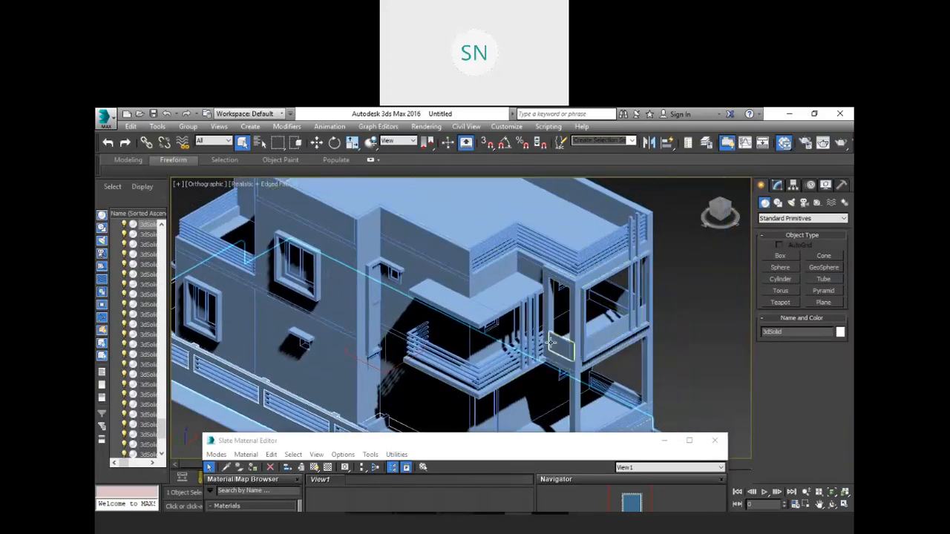
{"action": "scroll", "coordinate": [616, 285], "scroll_direction": "up", "scroll_amount": 2}
{"action": "scroll", "coordinate": [610, 279], "scroll_direction": "up", "scroll_amount": 2}
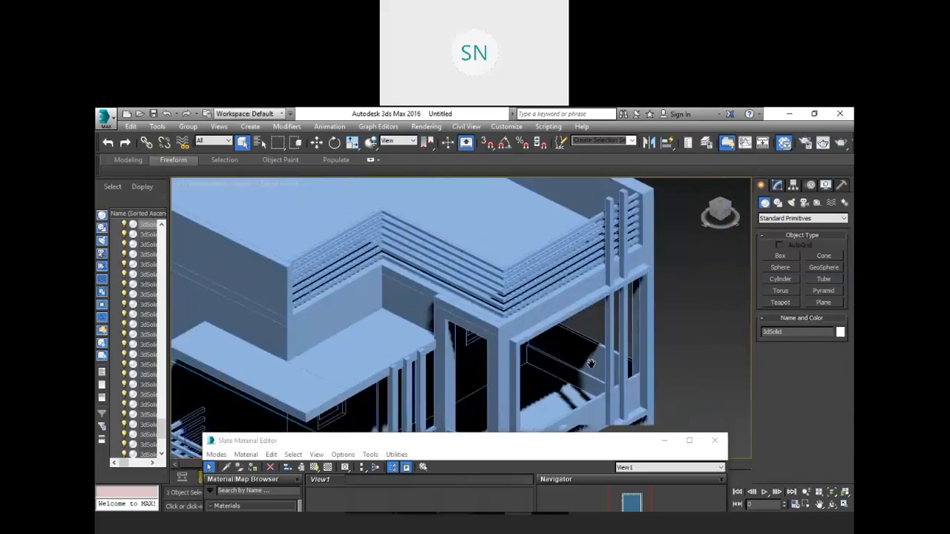
{"action": "left_click", "coordinate": [609, 216]}
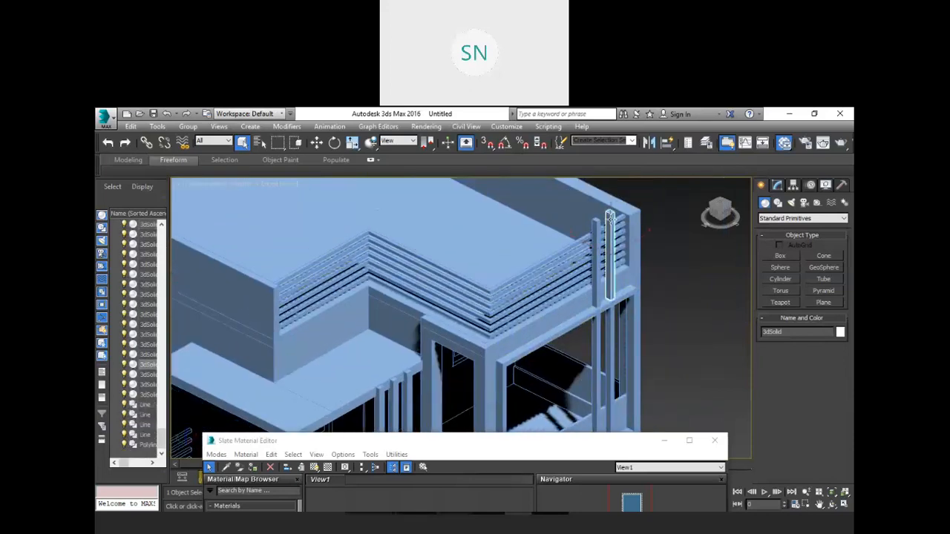
- Select the two vertical posts at the front roof railing's corner, singly and together, and inspect the whole house
{"action": "scroll", "coordinate": [609, 216], "scroll_direction": "up", "scroll_amount": 2}
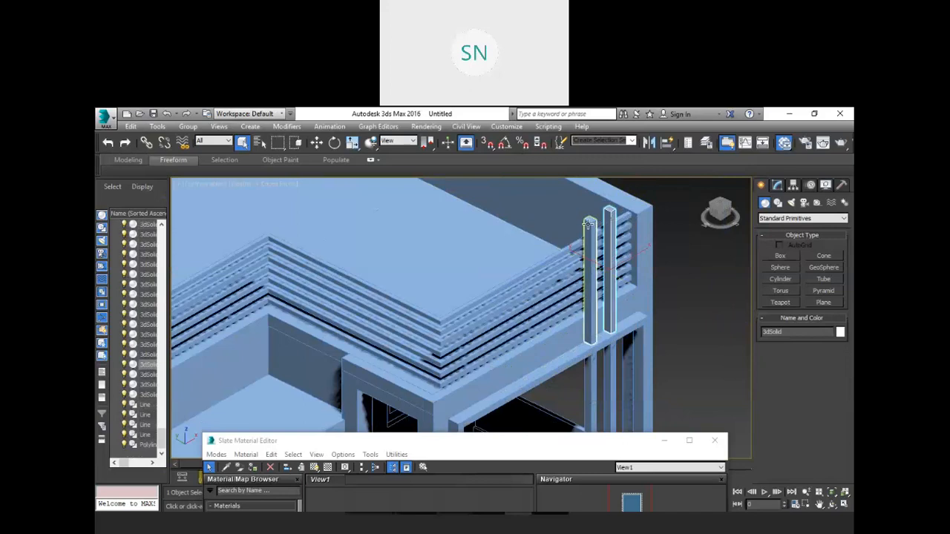
{"action": "left_click", "coordinate": [587, 224]}
{"action": "left_click", "coordinate": [606, 212]}
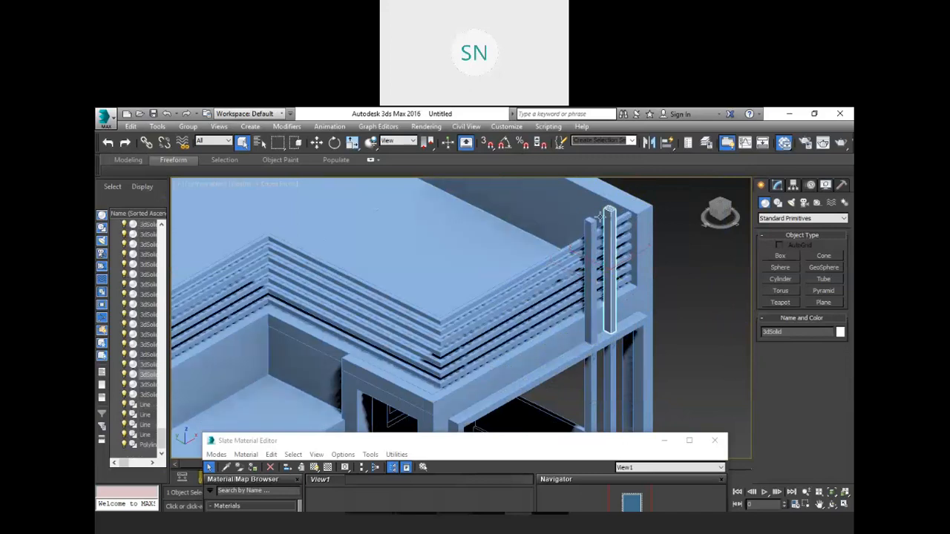
{"action": "left_click", "coordinate": [588, 224]}
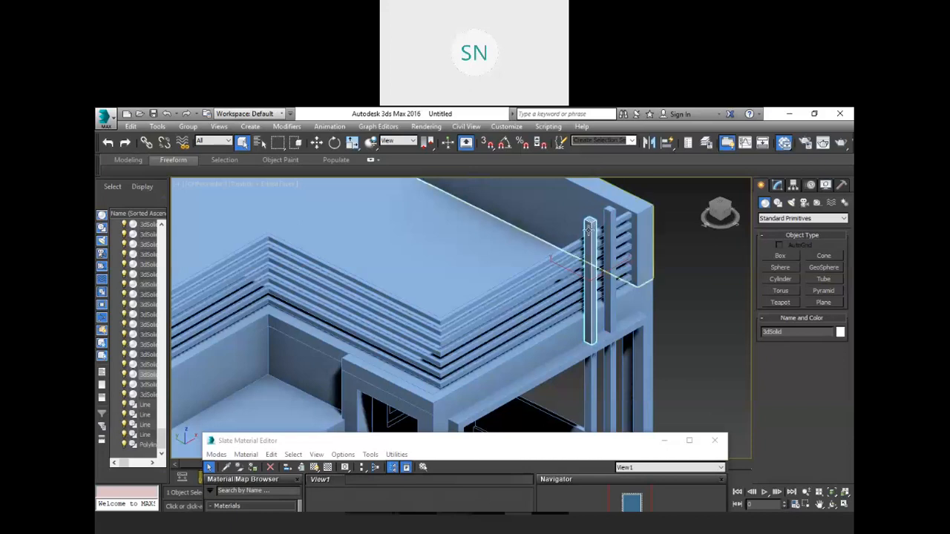
{"action": "left_click", "coordinate": [609, 215], "text": "ctrl"}
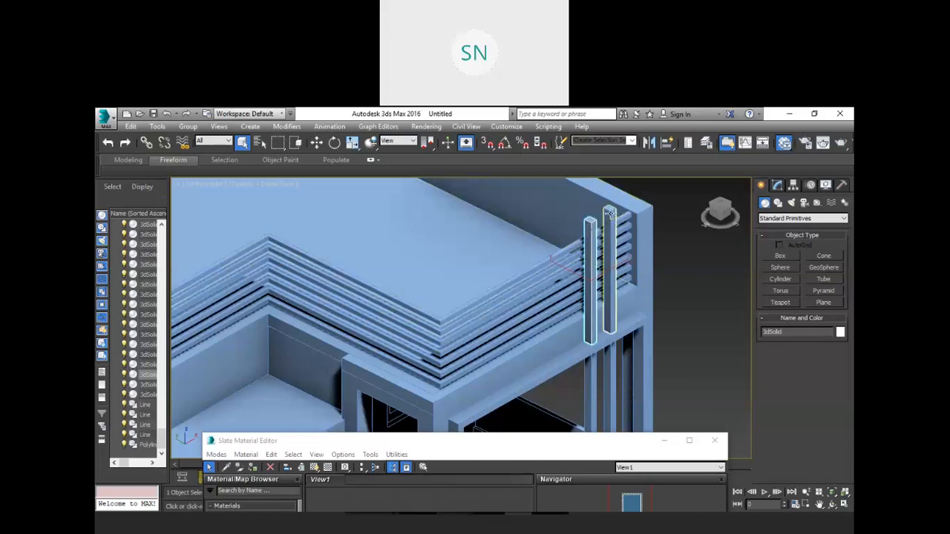
{"action": "scroll", "coordinate": [582, 278], "scroll_direction": "down", "scroll_amount": 3}
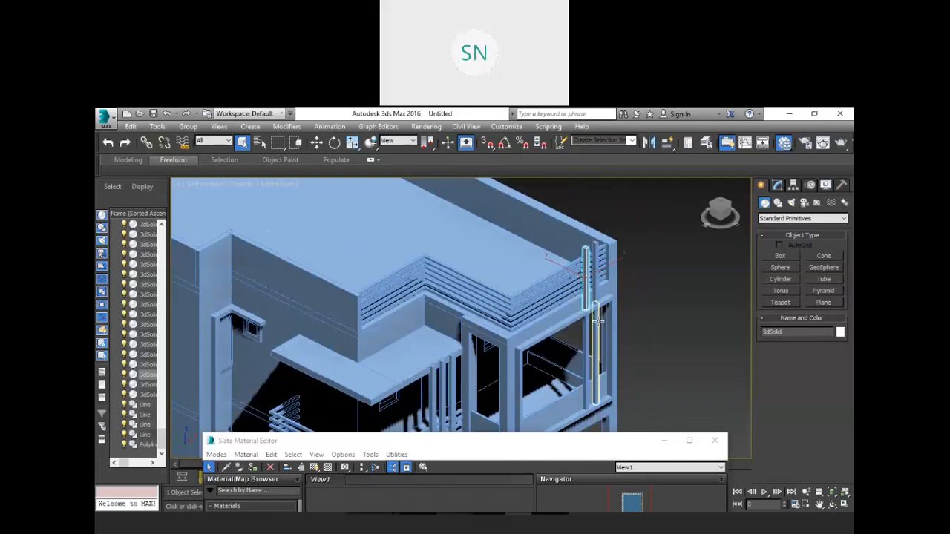
{"action": "scroll", "coordinate": [571, 282], "scroll_direction": "down", "scroll_amount": 4}
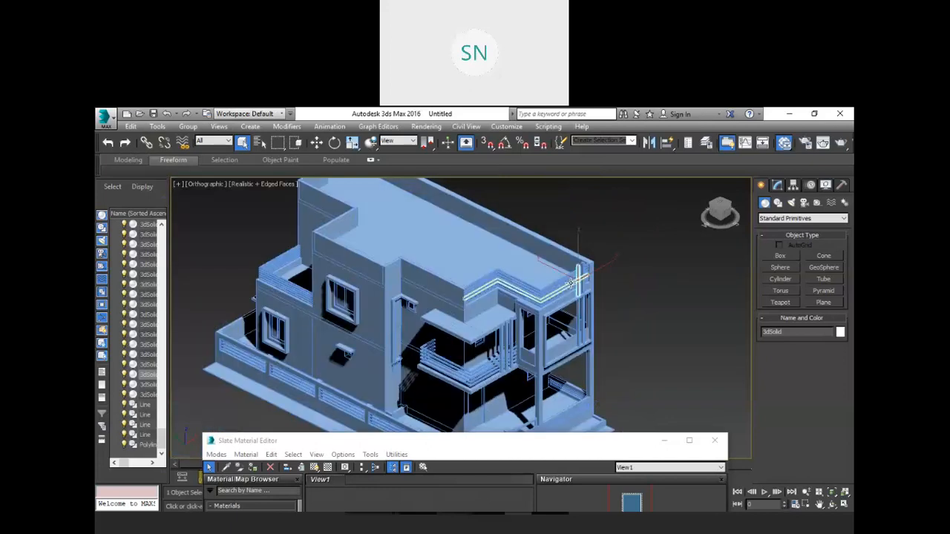
{"action": "middle_click_drag", "start_coordinate": [558, 326], "coordinate": [524, 315], "text": "alt"}
{"action": "scroll", "coordinate": [538, 326], "scroll_direction": "up", "scroll_amount": 2}
{"action": "scroll", "coordinate": [564, 279], "scroll_direction": "down", "scroll_amount": 3}
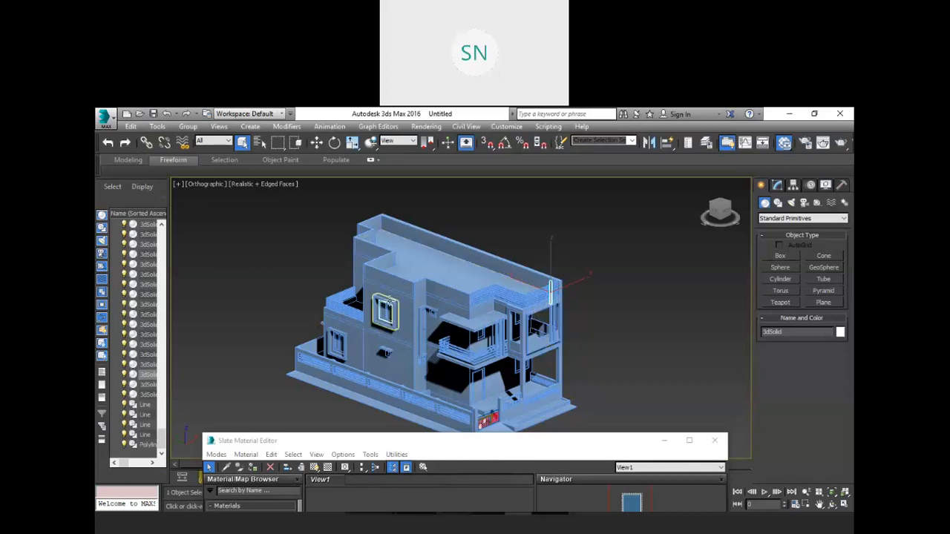
{"action": "scroll", "coordinate": [389, 304], "scroll_direction": "up", "scroll_amount": 2}
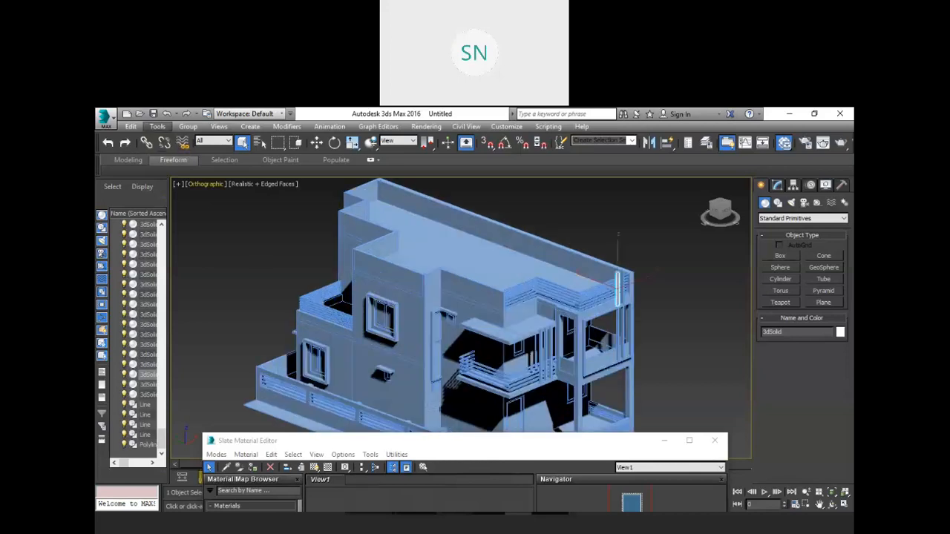
- Start a new scene with the New All option, without saving the changes to the current one
{"action": "left_click", "coordinate": [126, 115]}
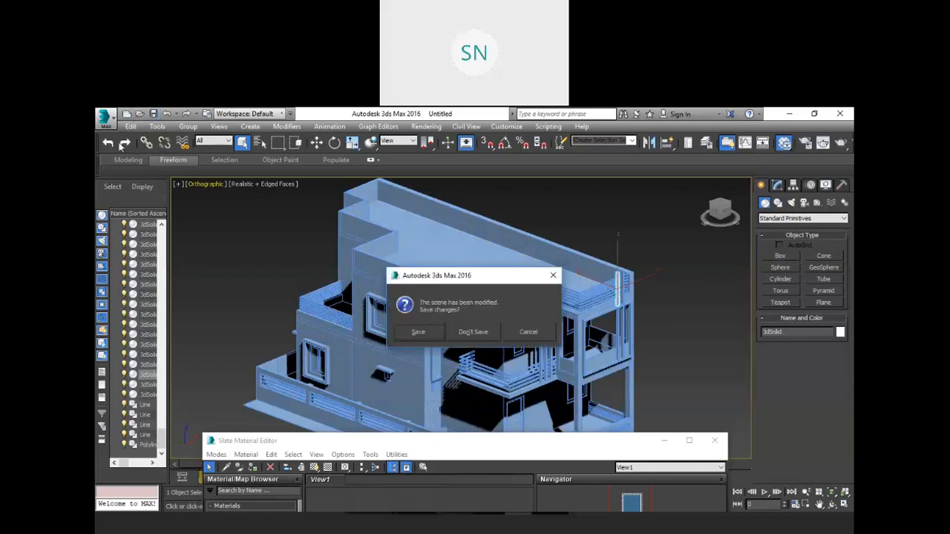
{"action": "left_click", "coordinate": [460, 328]}
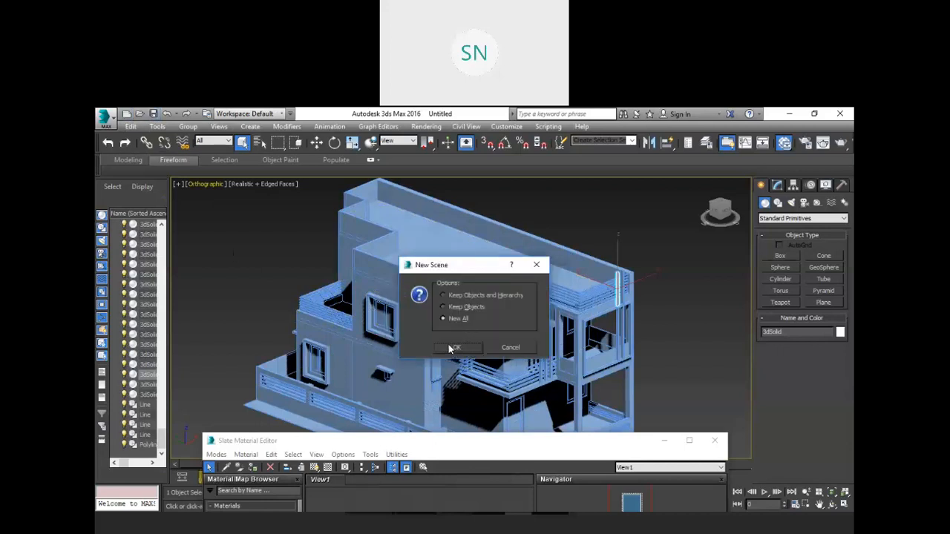
{"action": "left_click", "coordinate": [450, 346]}
- Import the IGES file n1 3d.iges with the up axis set to Y-Up, Using Grouping hierarchy and mesh conversion off
{"action": "left_click", "coordinate": [105, 119]}
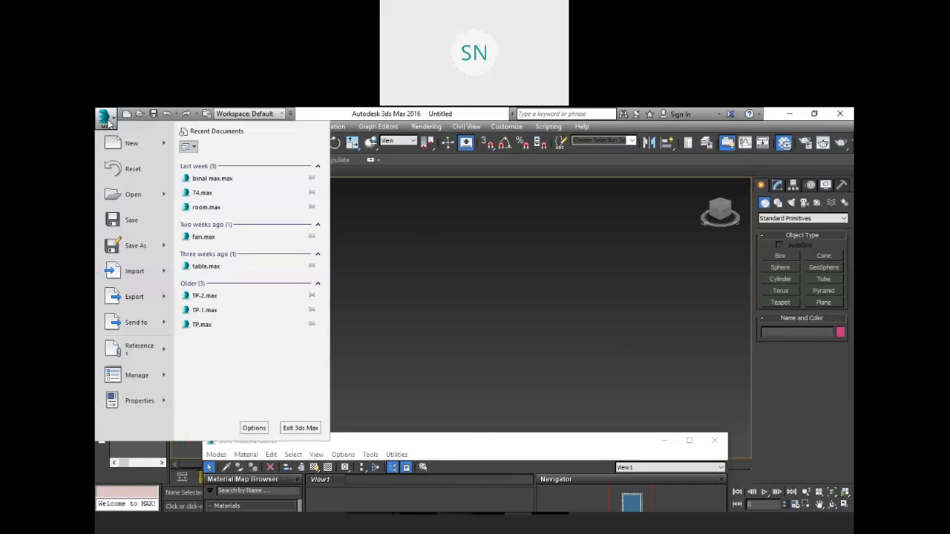
{"action": "left_click", "coordinate": [136, 272]}
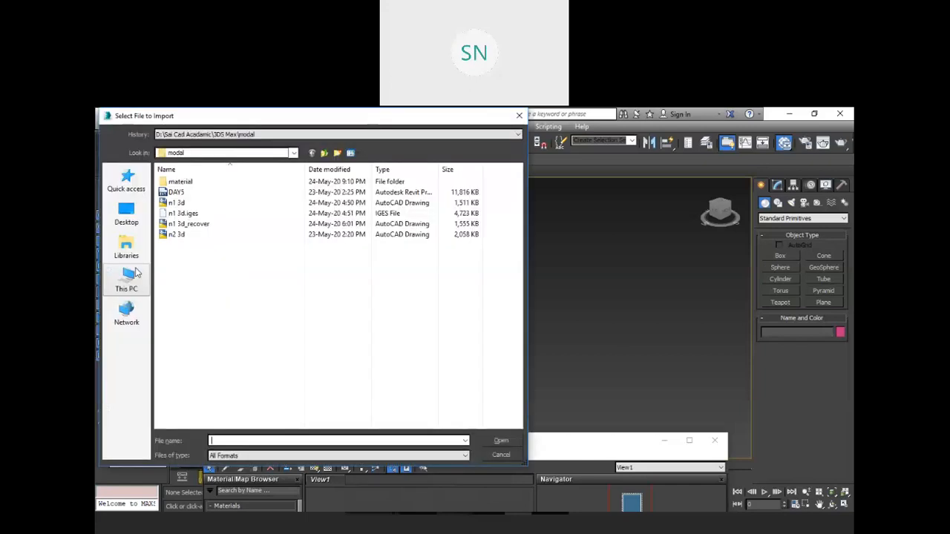
{"action": "left_click", "coordinate": [172, 215]}
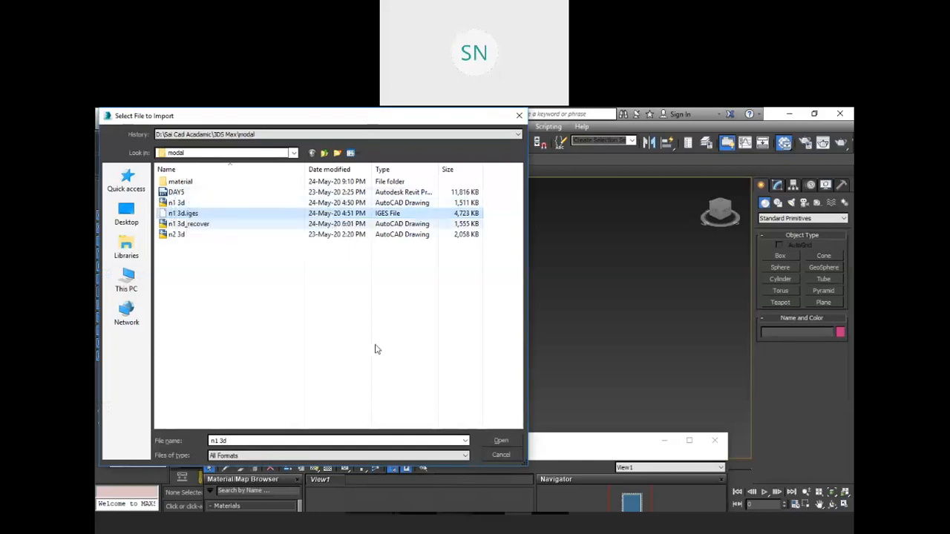
{"action": "left_click", "coordinate": [502, 441]}
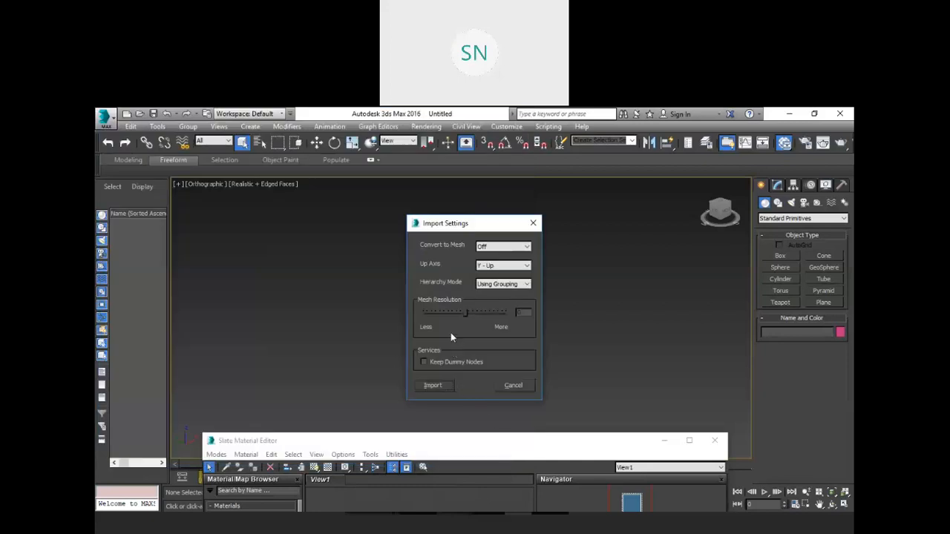
{"action": "left_click", "coordinate": [502, 266]}
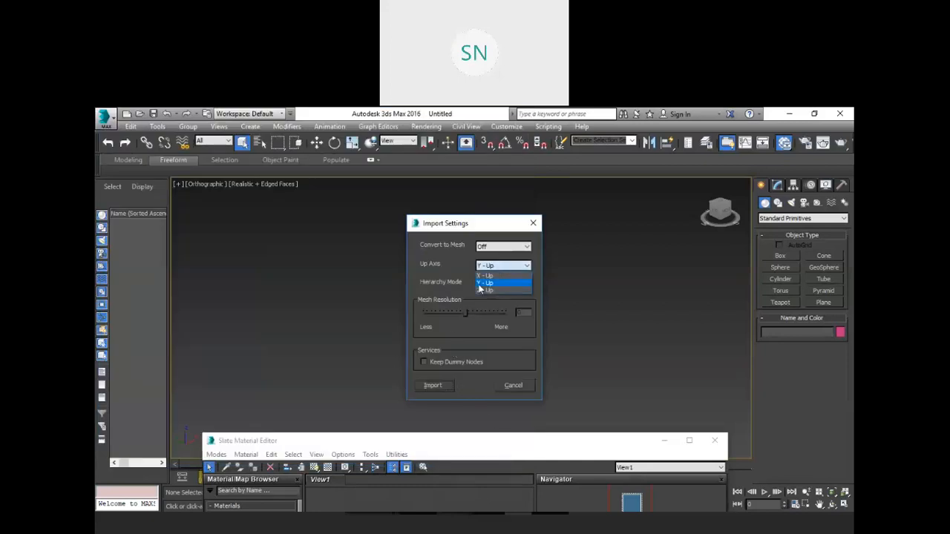
{"action": "left_click", "coordinate": [479, 284]}
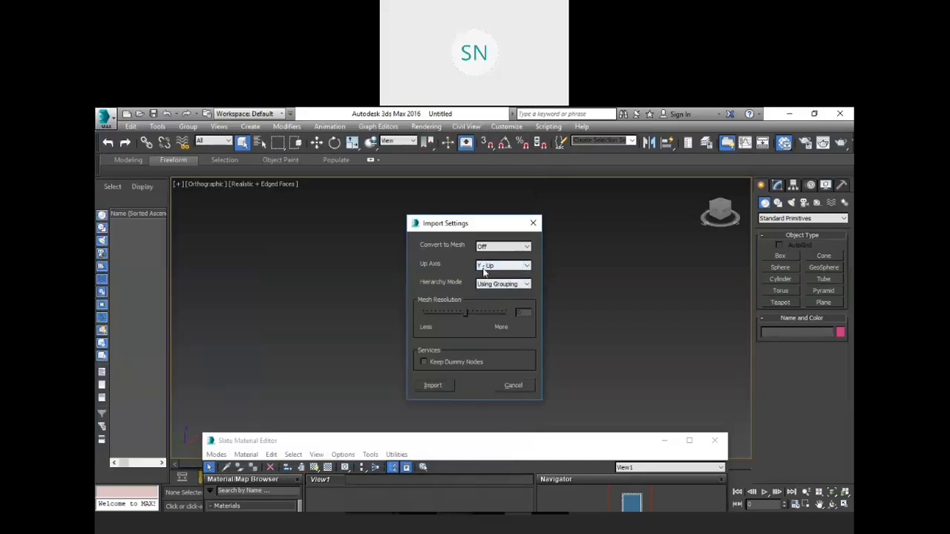
{"action": "left_click", "coordinate": [433, 385]}
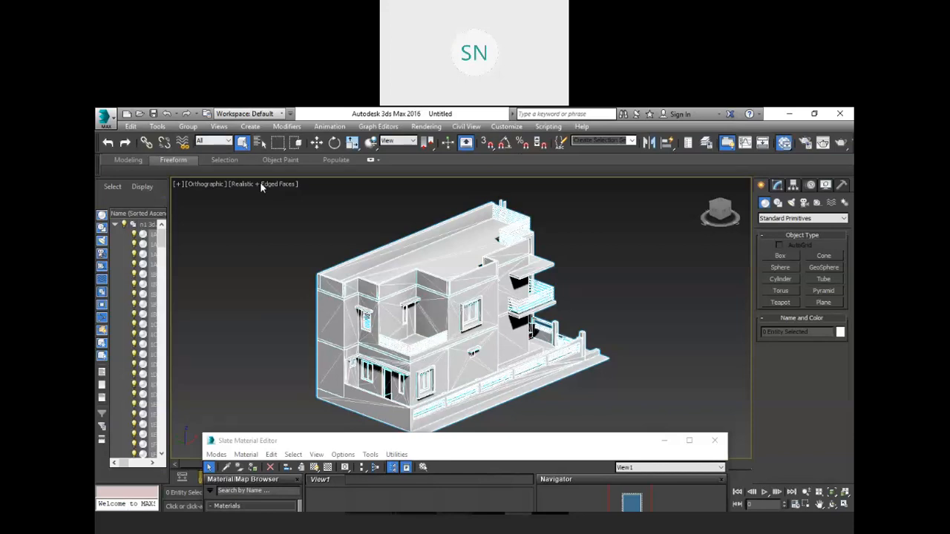
- Inspect the surface edges of the imported house, select its group and ungroup it into individual objects
{"action": "scroll", "coordinate": [410, 302], "scroll_direction": "up", "scroll_amount": 2}
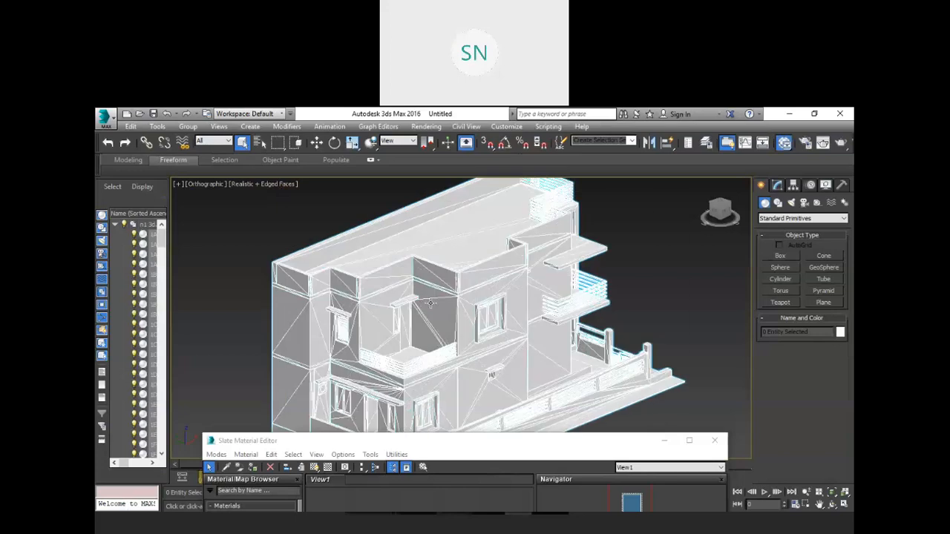
{"action": "scroll", "coordinate": [460, 304], "scroll_direction": "up", "scroll_amount": 2}
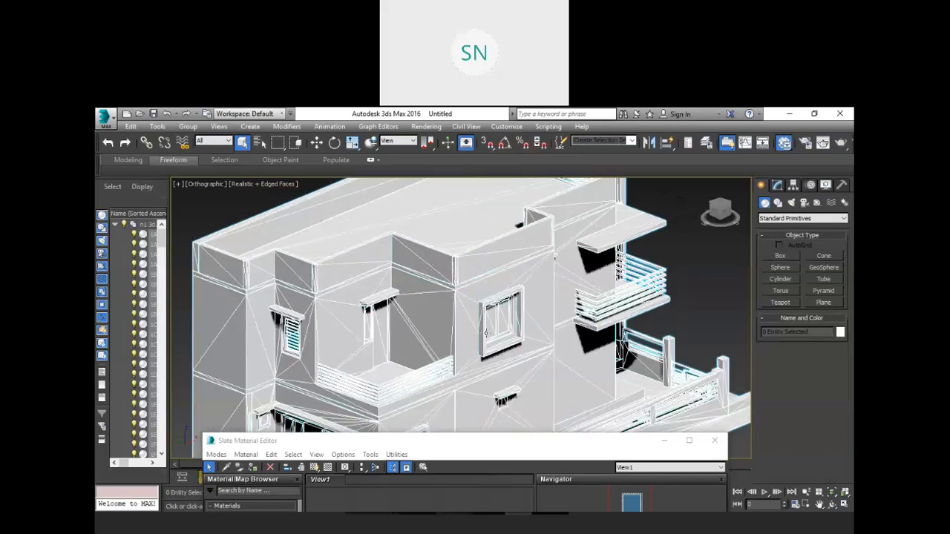
{"action": "scroll", "coordinate": [298, 288], "scroll_direction": "up", "scroll_amount": 2}
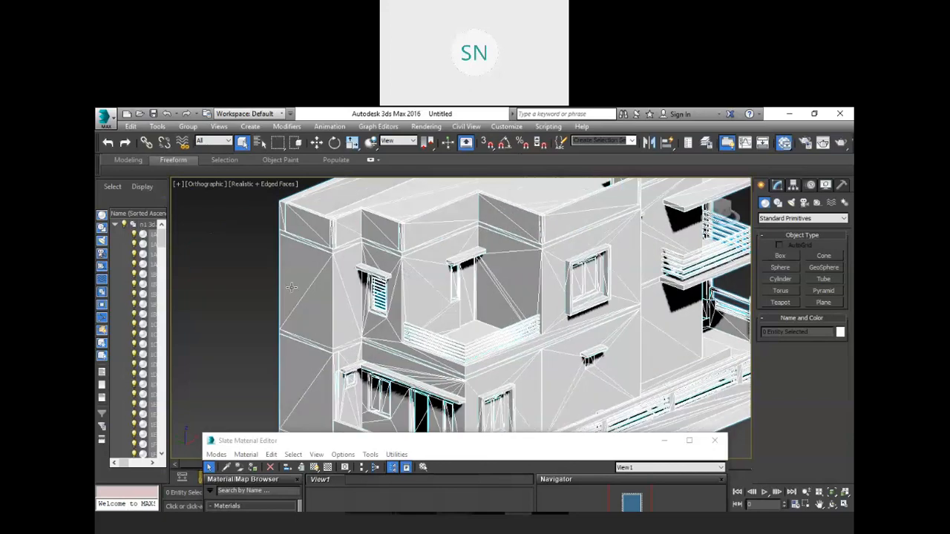
{"action": "scroll", "coordinate": [304, 285], "scroll_direction": "up", "scroll_amount": 3}
{"action": "left_click", "coordinate": [319, 281]}
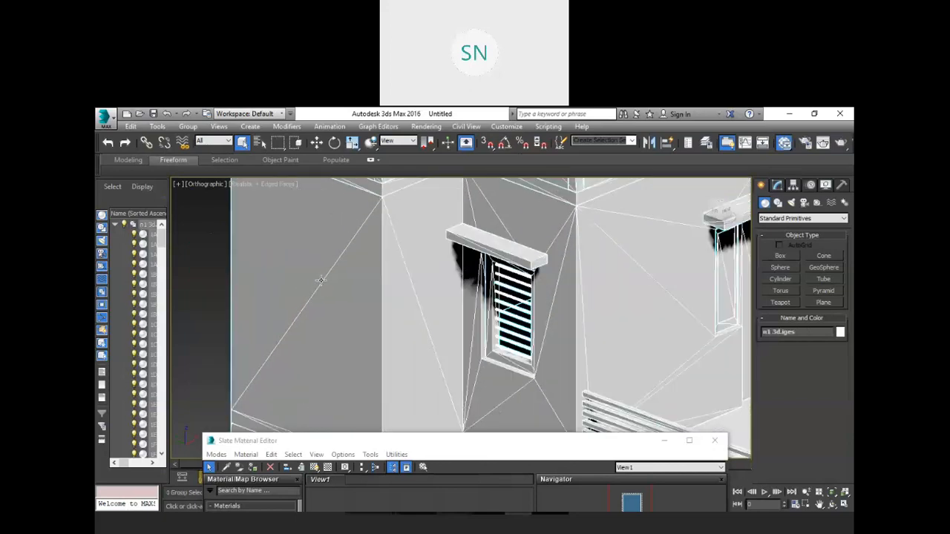
{"action": "scroll", "coordinate": [322, 282], "scroll_direction": "down", "scroll_amount": 5}
{"action": "scroll", "coordinate": [353, 291], "scroll_direction": "down", "scroll_amount": 4}
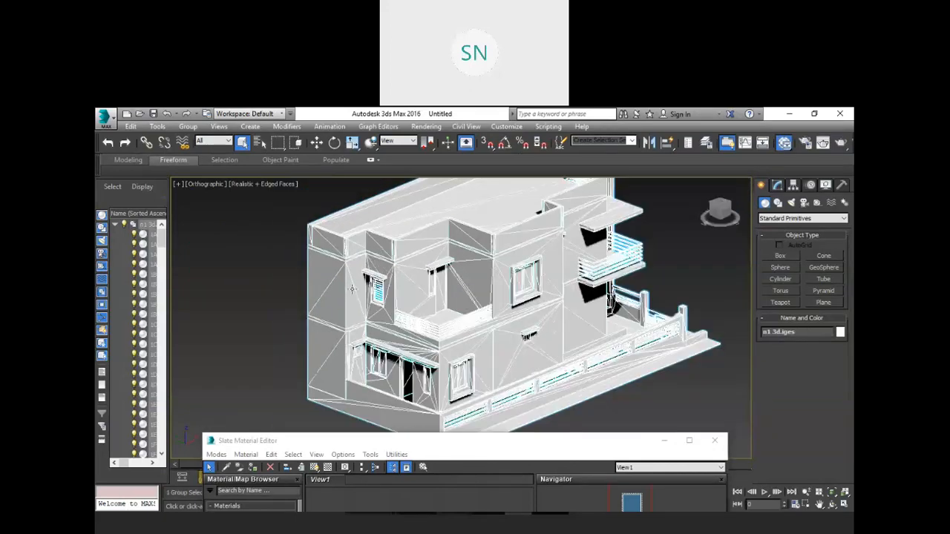
{"action": "scroll", "coordinate": [451, 252], "scroll_direction": "up", "scroll_amount": 2}
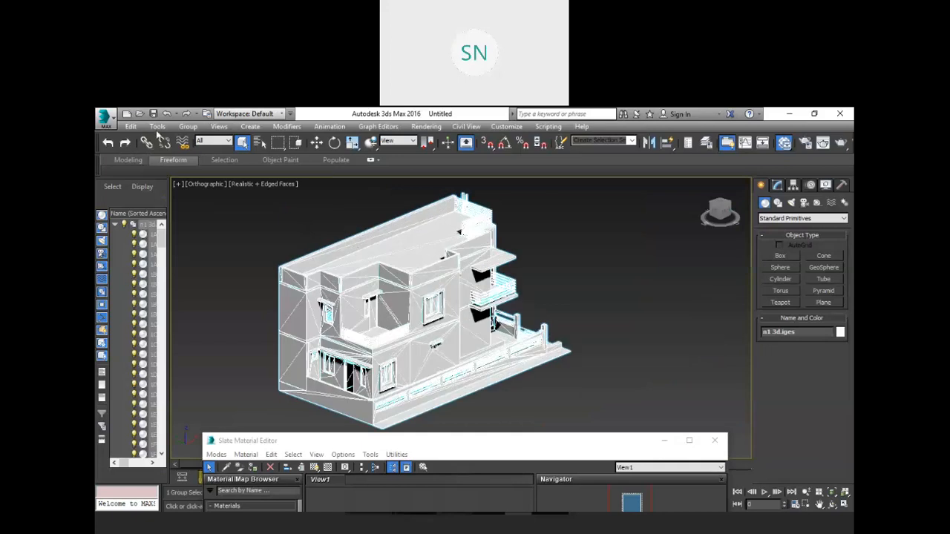
{"action": "left_click", "coordinate": [190, 128]}
{"action": "left_click", "coordinate": [205, 152]}
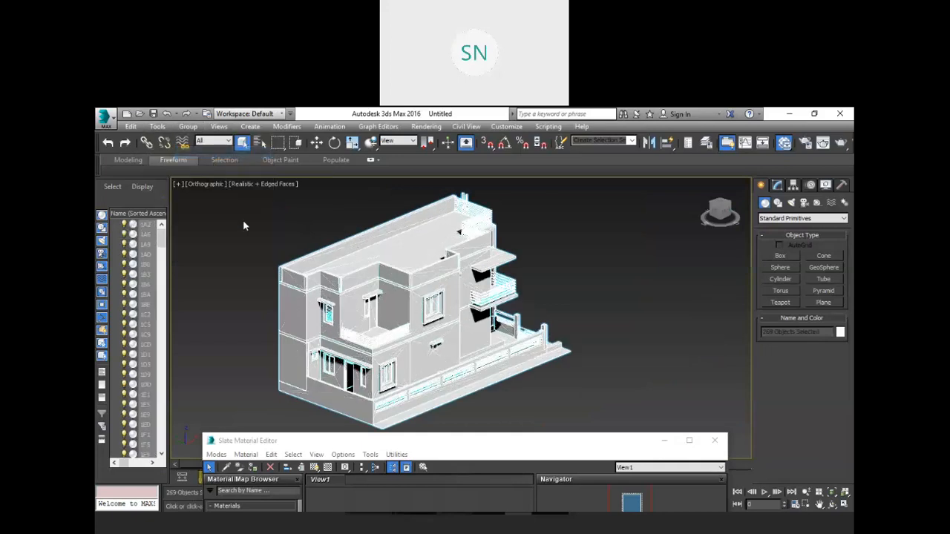
- Clear the selection and select individual sections of the roof parapet to check that they are separate objects
{"action": "scroll", "coordinate": [383, 276], "scroll_direction": "up", "scroll_amount": 2}
{"action": "left_click", "coordinate": [383, 276]}
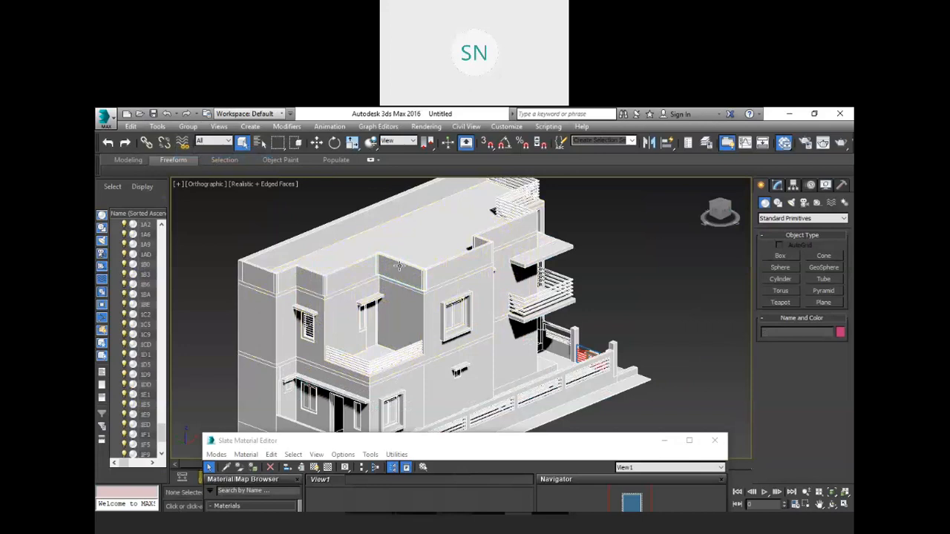
{"action": "left_click", "coordinate": [351, 264]}
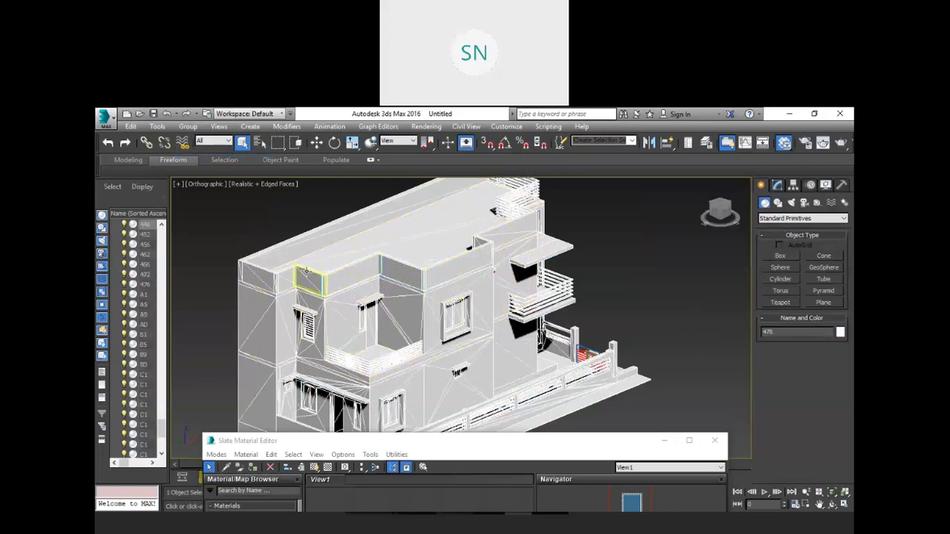
{"action": "middle_click_drag", "start_coordinate": [566, 315], "coordinate": [555, 299]}
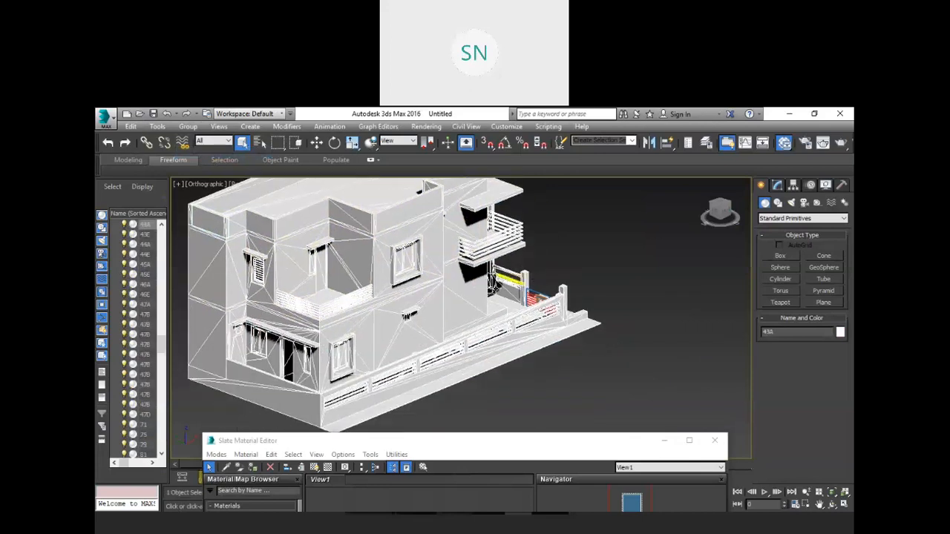
- Select the floor slab of the railed balcony near the gate and inspect its outline and the surrounding walls
{"action": "scroll", "coordinate": [426, 335], "scroll_direction": "up", "scroll_amount": 2}
{"action": "scroll", "coordinate": [424, 320], "scroll_direction": "up", "scroll_amount": 1}
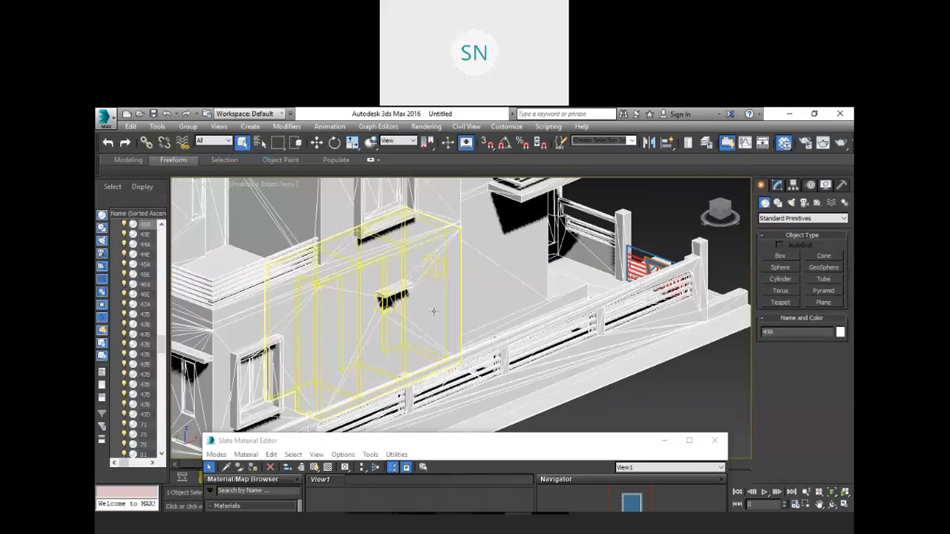
{"action": "scroll", "coordinate": [445, 363], "scroll_direction": "up", "scroll_amount": 3}
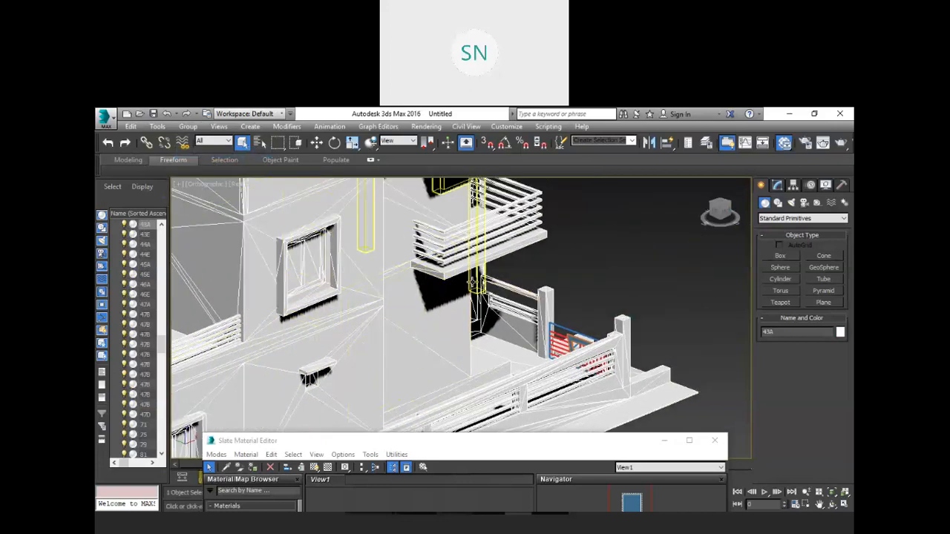
{"action": "scroll", "coordinate": [478, 237], "scroll_direction": "up", "scroll_amount": 5}
{"action": "left_click", "coordinate": [479, 238]}
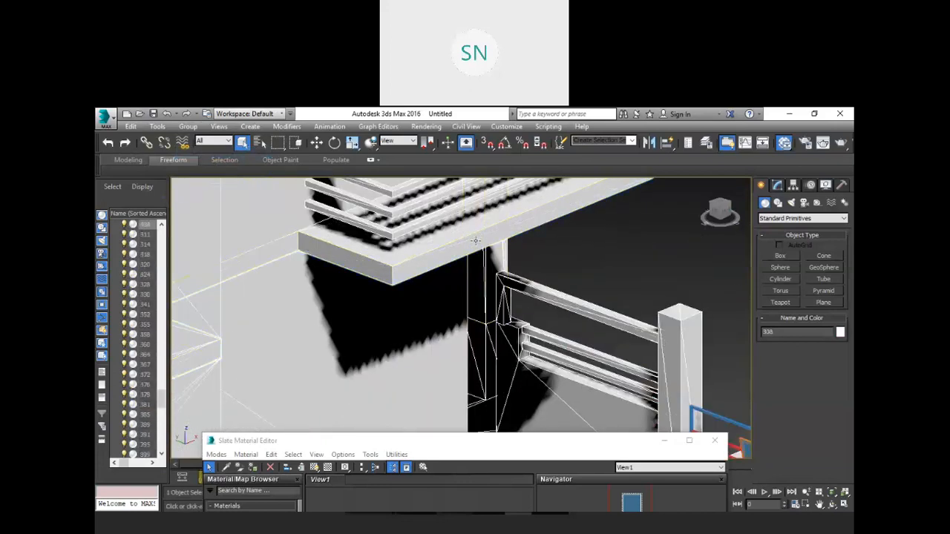
{"action": "scroll", "coordinate": [466, 246], "scroll_direction": "down", "scroll_amount": 1}
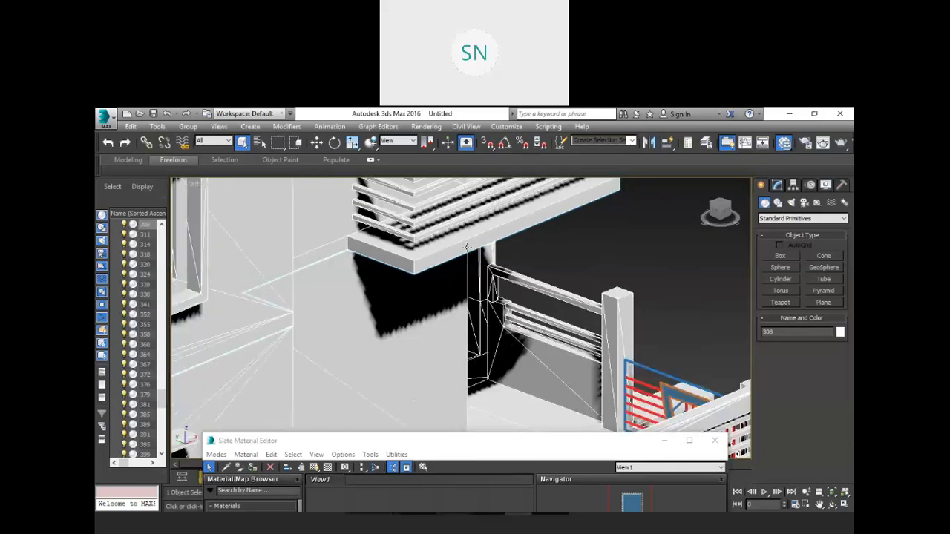
{"action": "scroll", "coordinate": [456, 257], "scroll_direction": "down", "scroll_amount": 2}
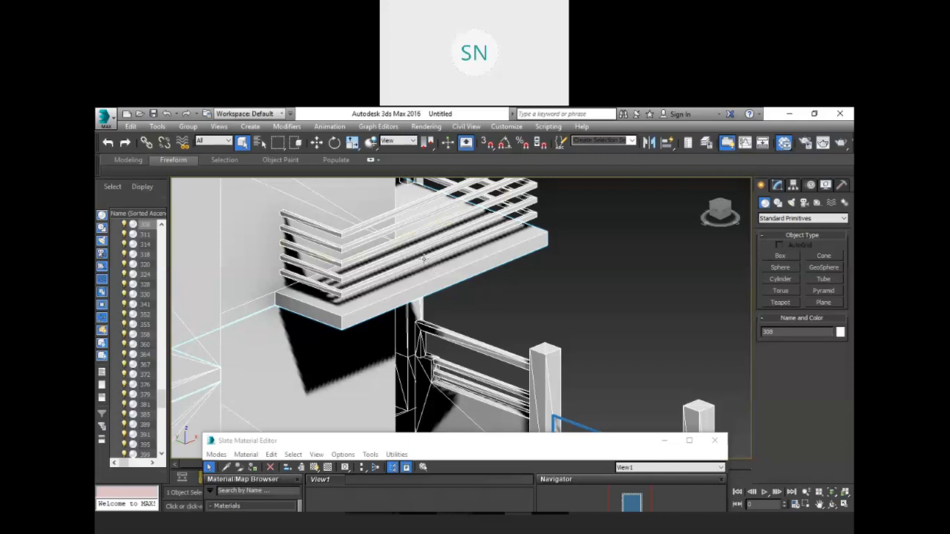
{"action": "scroll", "coordinate": [431, 271], "scroll_direction": "down", "scroll_amount": 4}
{"action": "scroll", "coordinate": [417, 277], "scroll_direction": "up", "scroll_amount": 5}
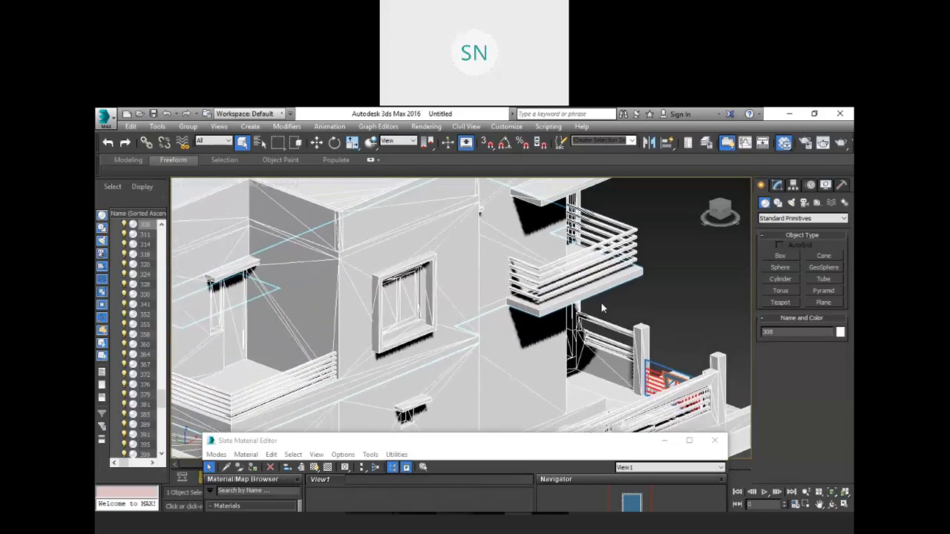
{"action": "scroll", "coordinate": [460, 307], "scroll_direction": "down", "scroll_amount": 2}
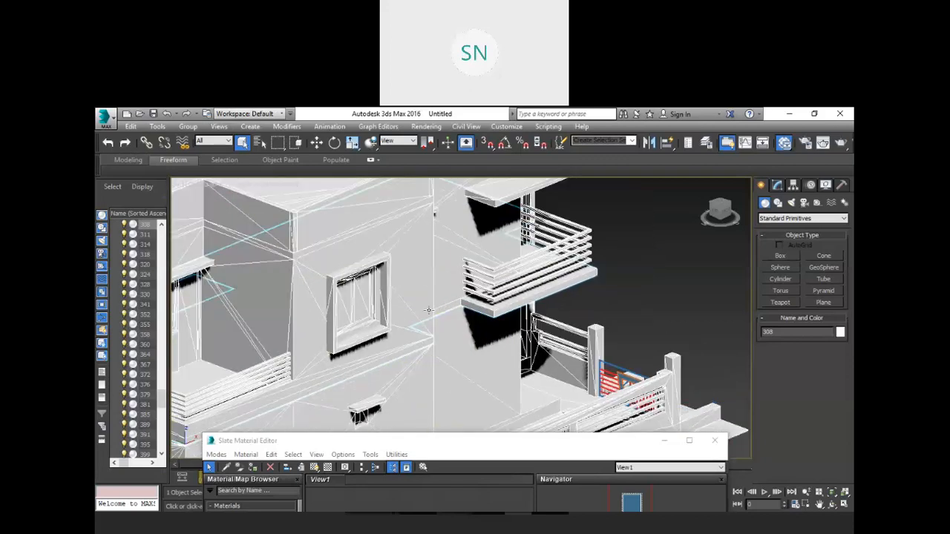
{"action": "scroll", "coordinate": [467, 310], "scroll_direction": "down", "scroll_amount": 2}
{"action": "scroll", "coordinate": [468, 310], "scroll_direction": "down", "scroll_amount": 3}
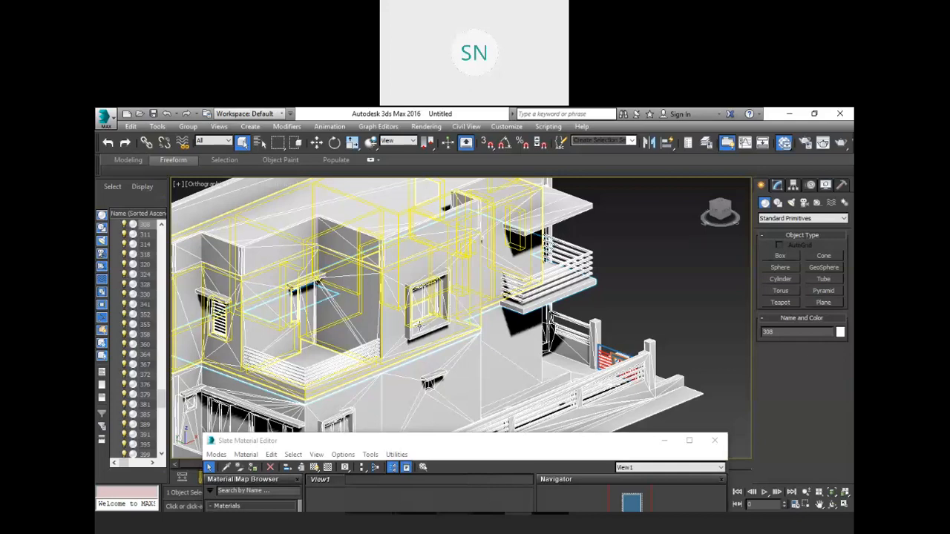
- Examine the lower side wall, its small window canopy and the ground-floor front of the house up close
{"action": "middle_click_drag", "start_coordinate": [419, 325], "coordinate": [449, 200]}
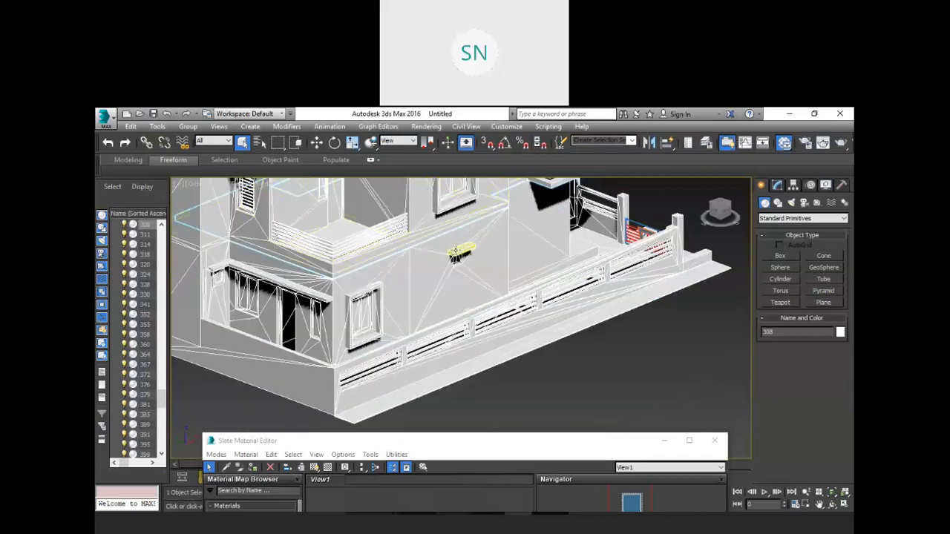
{"action": "scroll", "coordinate": [455, 266], "scroll_direction": "up", "scroll_amount": 4}
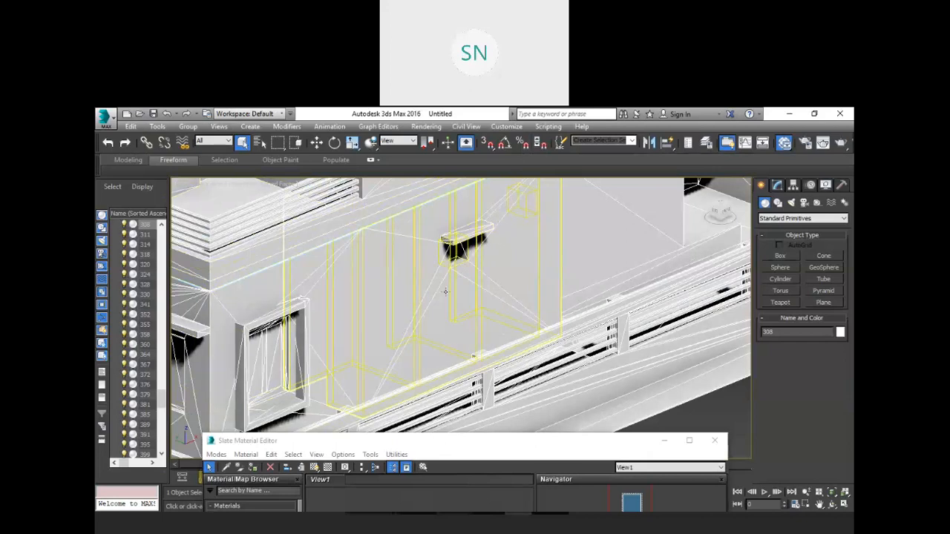
{"action": "scroll", "coordinate": [401, 328], "scroll_direction": "down", "scroll_amount": 6}
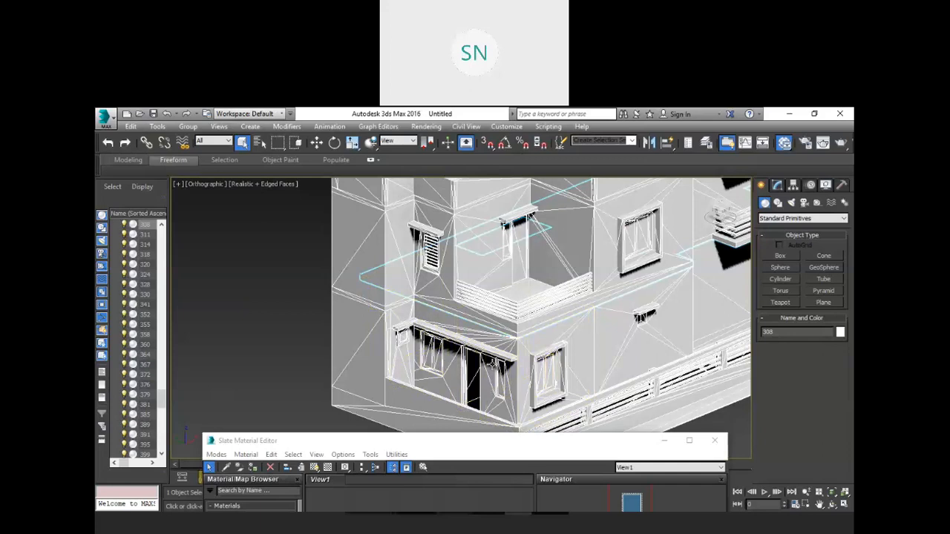
{"action": "scroll", "coordinate": [639, 338], "scroll_direction": "up", "scroll_amount": 3}
{"action": "middle_click_drag", "start_coordinate": [639, 338], "coordinate": [549, 333]}
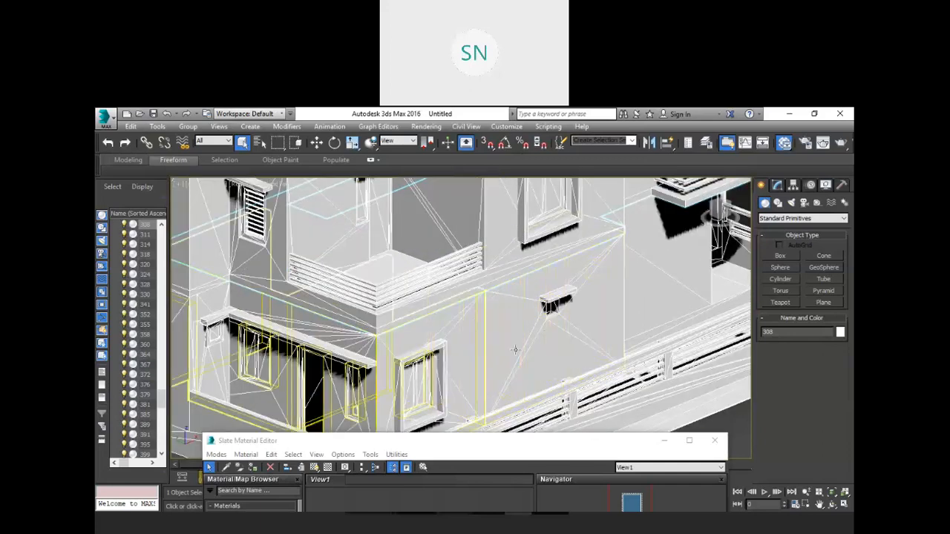
{"action": "scroll", "coordinate": [519, 350], "scroll_direction": "down", "scroll_amount": 3}
{"action": "middle_click_drag", "start_coordinate": [534, 376], "coordinate": [502, 377]}
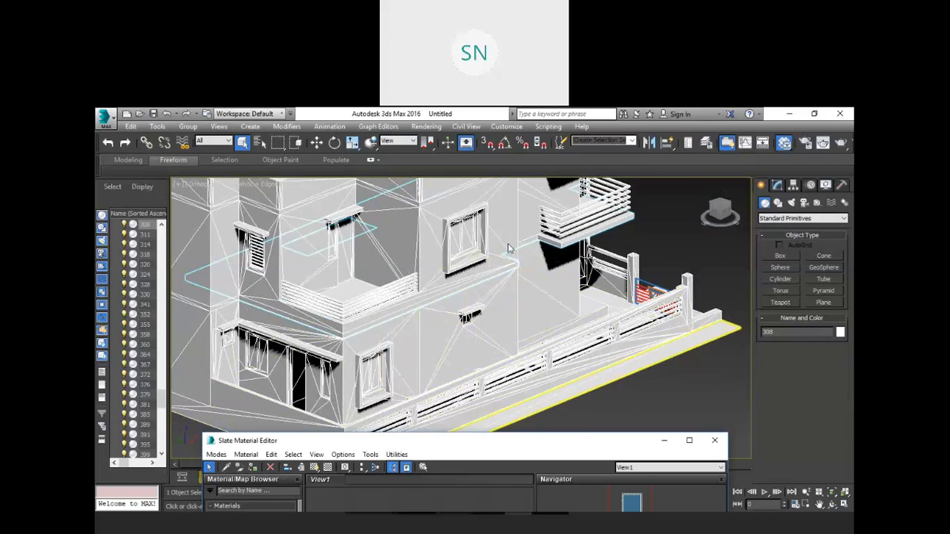
- Change the diffuse colour of Material #25 to a light salmon pink
{"action": "left_click_drag", "start_coordinate": [475, 441], "coordinate": [502, 235]}
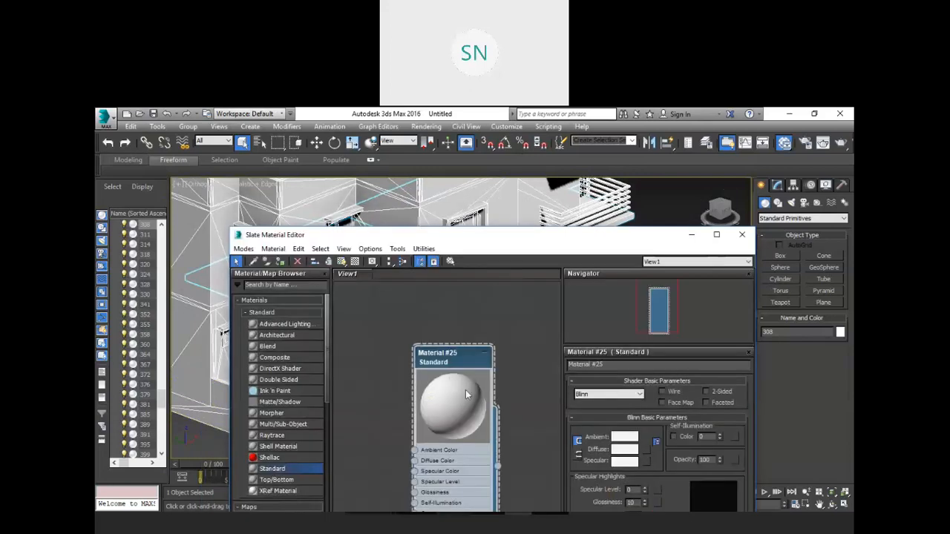
{"action": "left_click", "coordinate": [624, 449]}
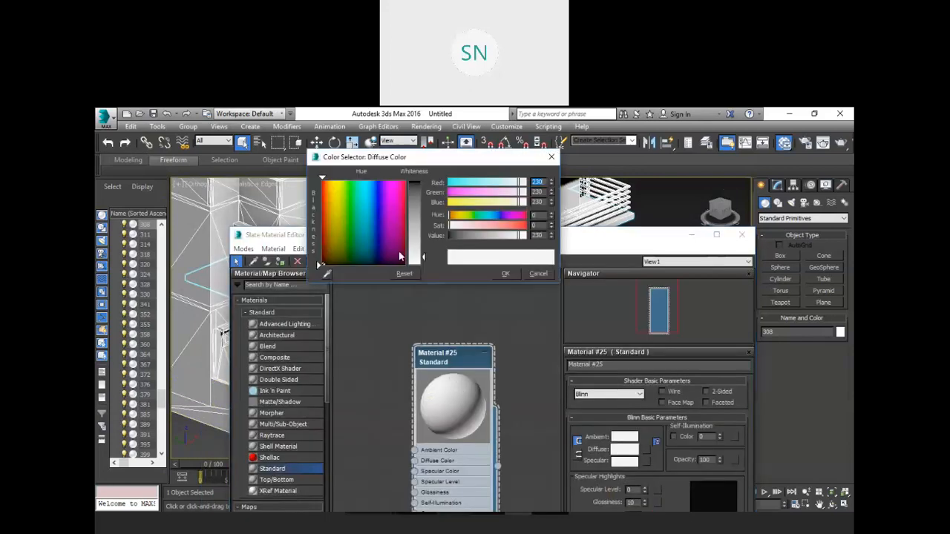
{"action": "left_click_drag", "start_coordinate": [371, 222], "coordinate": [324, 179]}
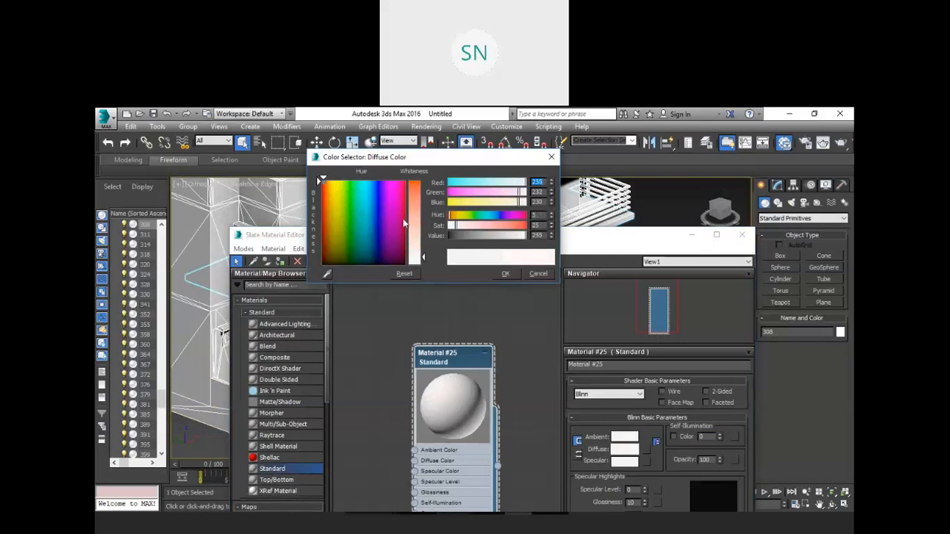
{"action": "left_click_drag", "start_coordinate": [458, 226], "coordinate": [500, 226]}
{"action": "left_click", "coordinate": [505, 273]}
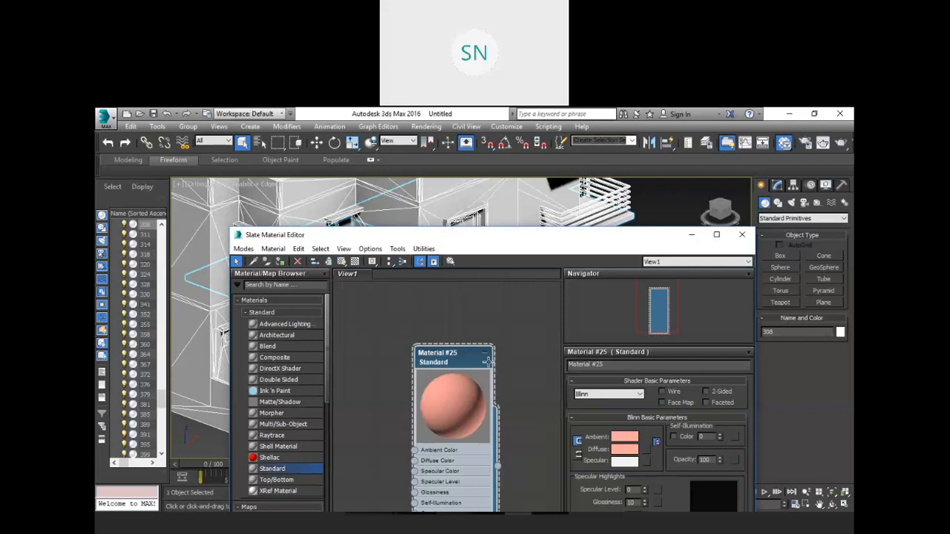
{"action": "left_click_drag", "start_coordinate": [519, 236], "coordinate": [462, 440]}
- Select the base wall object below the ground-floor windows and railing, and convert it to Editable Poly
{"action": "scroll", "coordinate": [495, 323], "scroll_direction": "up", "scroll_amount": 2}
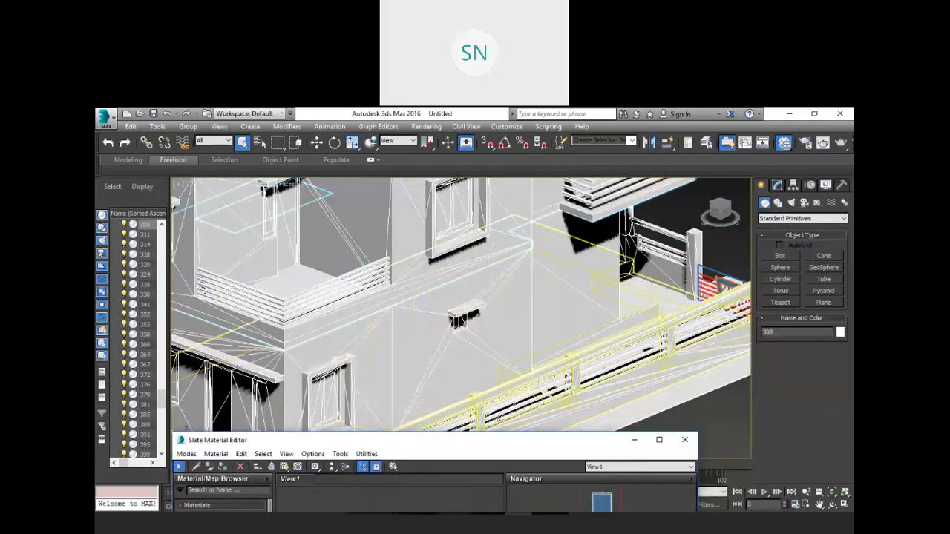
{"action": "left_click", "coordinate": [510, 371]}
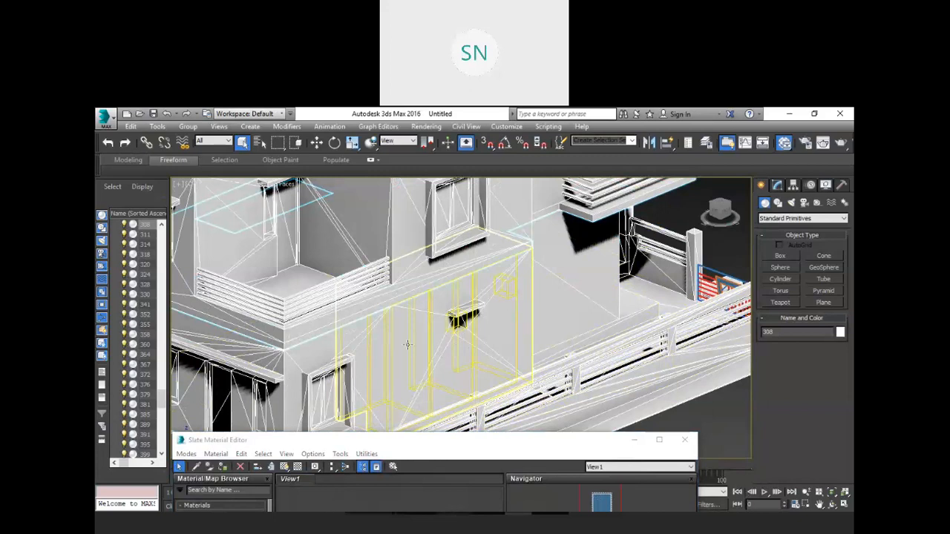
{"action": "left_click", "coordinate": [701, 347]}
{"action": "left_click", "coordinate": [536, 309]}
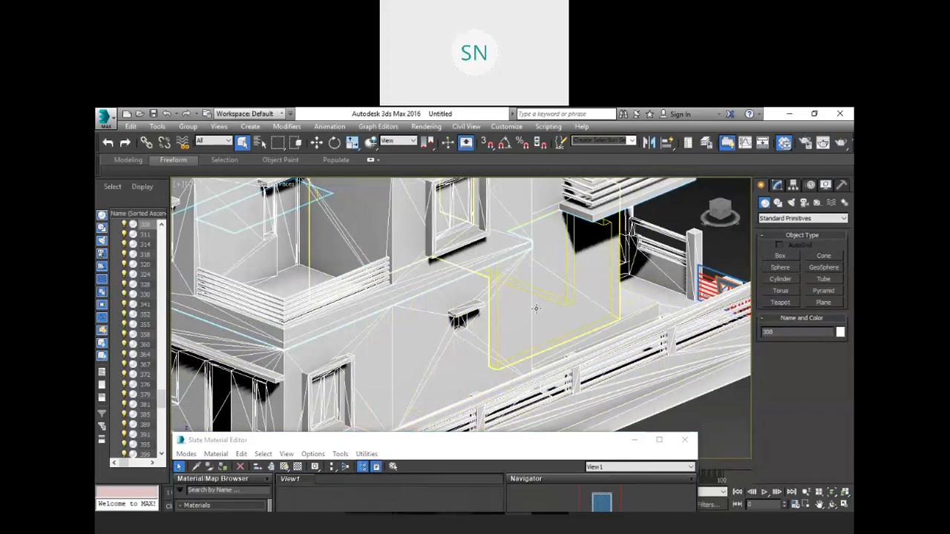
{"action": "middle_click_drag", "start_coordinate": [536, 308], "coordinate": [489, 114]}
{"action": "middle_click_drag", "start_coordinate": [272, 297], "coordinate": [614, 325]}
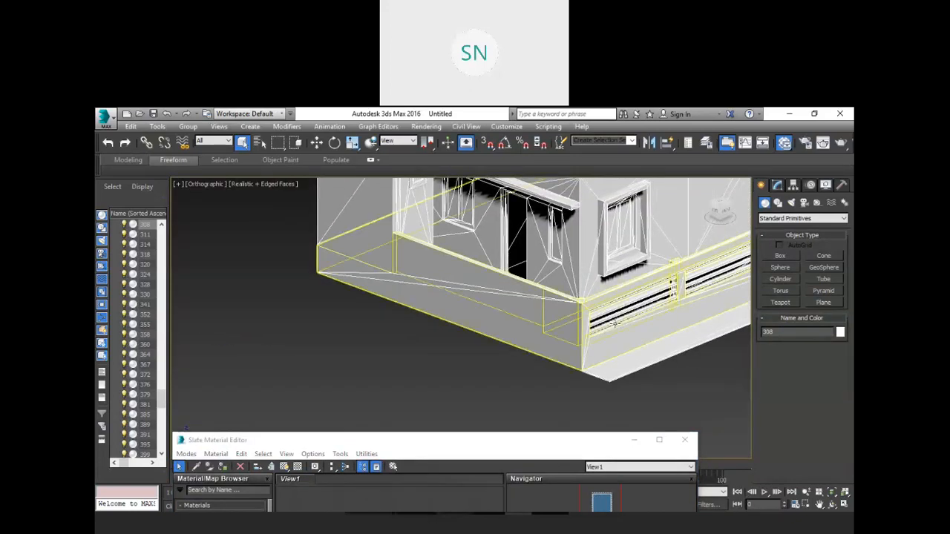
{"action": "left_click", "coordinate": [578, 303]}
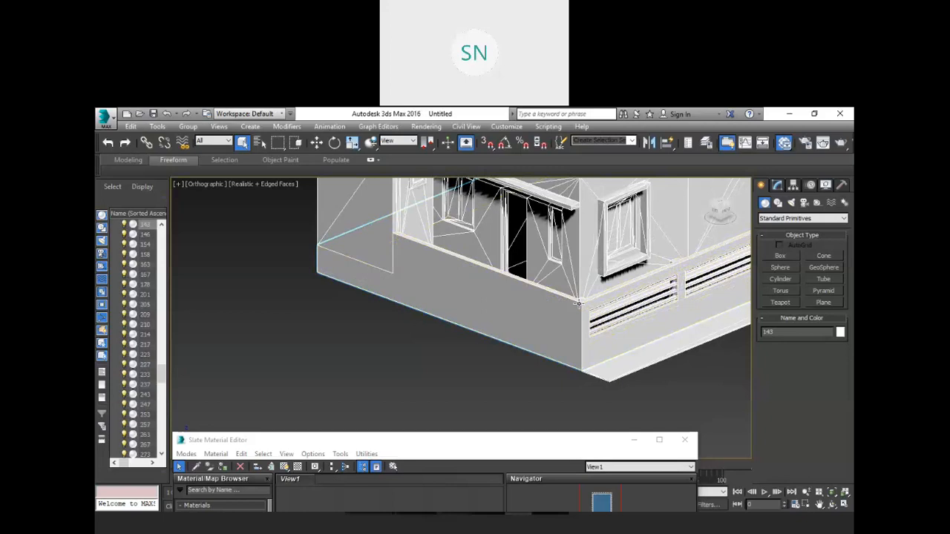
{"action": "right_click", "coordinate": [579, 303]}
{"action": "mouse_move", "coordinate": [617, 413]}
{"action": "left_click", "coordinate": [709, 422]}
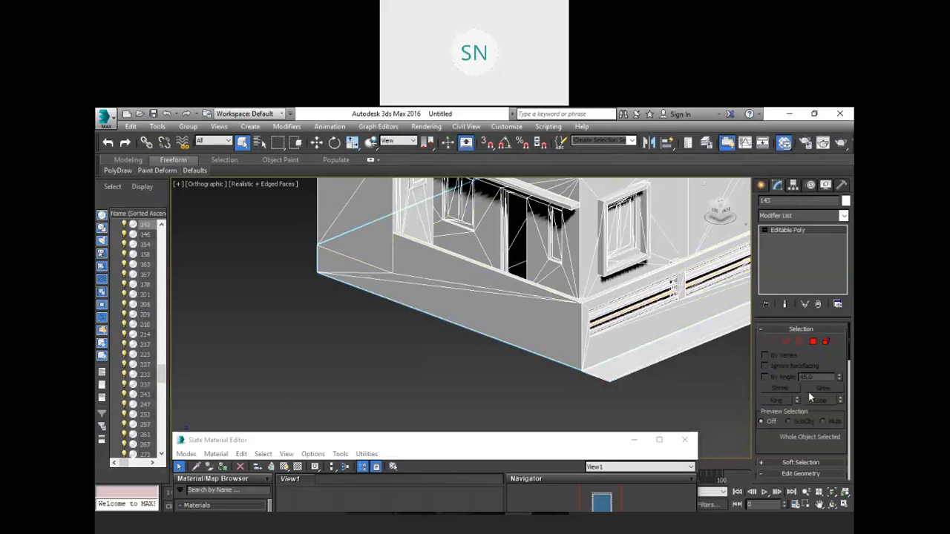
- Select the polygons that make up the base wall's front face and inspect the diagonal edges dividing them
{"action": "left_click", "coordinate": [812, 342]}
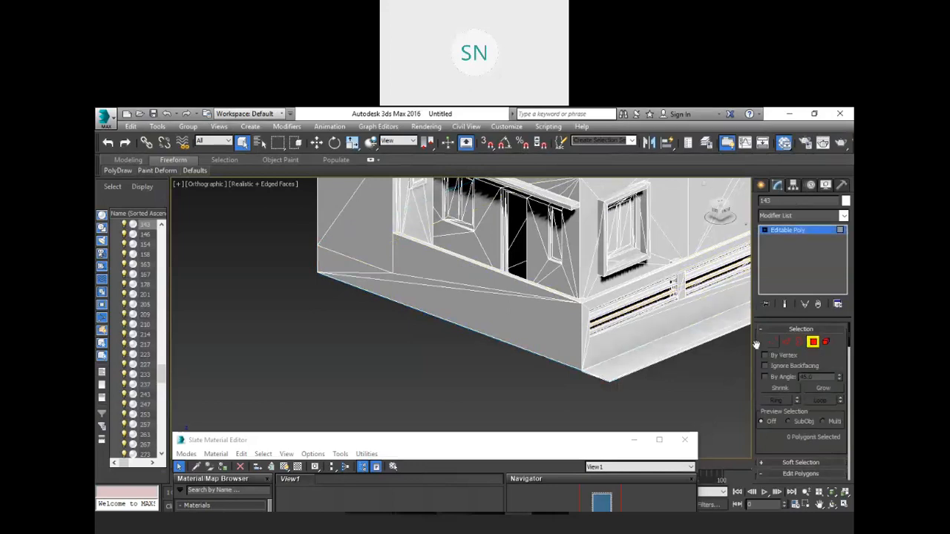
{"action": "left_click", "coordinate": [527, 323]}
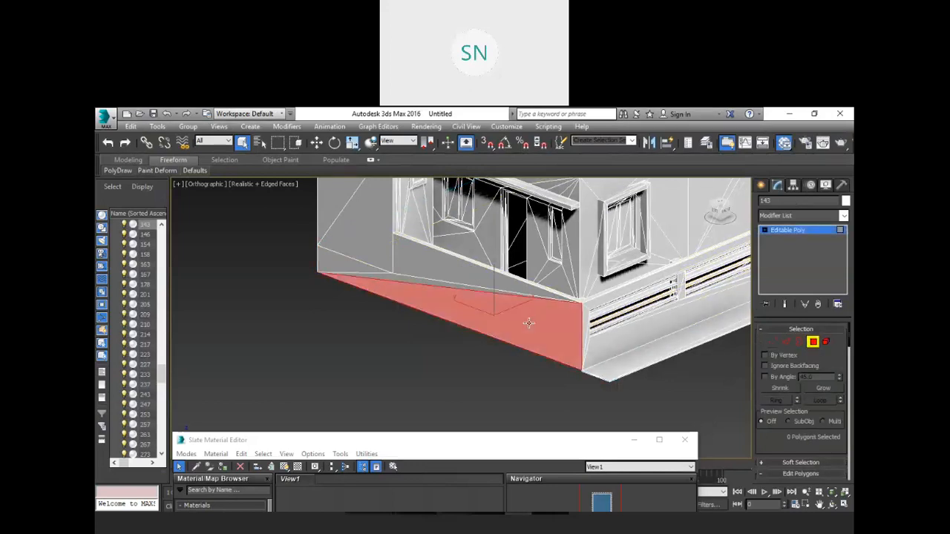
{"action": "left_click", "coordinate": [415, 283]}
{"action": "left_click", "coordinate": [417, 298], "text": "ctrl"}
{"action": "left_click", "coordinate": [411, 267], "text": "ctrl"}
{"action": "left_click", "coordinate": [343, 270], "text": "ctrl"}
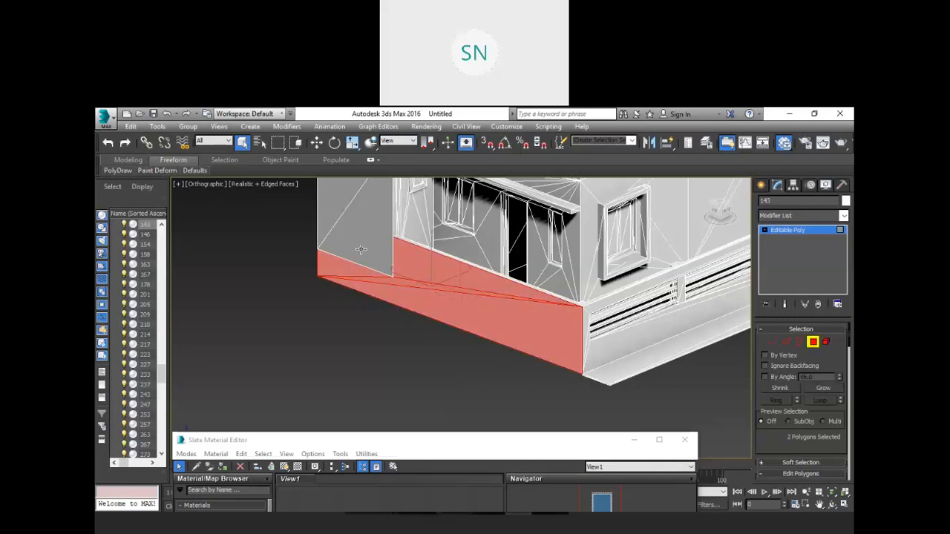
{"action": "scroll", "coordinate": [448, 313], "scroll_direction": "down", "scroll_amount": 5}
{"action": "mouse_move", "coordinate": [482, 339]}
{"action": "middle_mouse_down"}
{"action": "mouse_move", "coordinate": [418, 339]}
{"action": "mouse_move", "coordinate": [467, 341]}
{"action": "middle_mouse_up"}
{"action": "scroll", "coordinate": [544, 299], "scroll_direction": "up", "scroll_amount": 3}
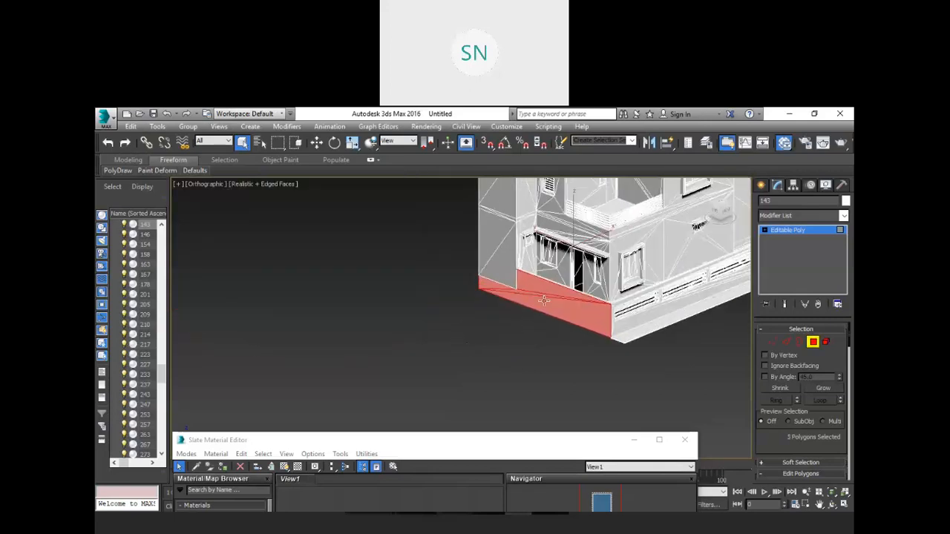
{"action": "scroll", "coordinate": [511, 301], "scroll_direction": "up", "scroll_amount": 6}
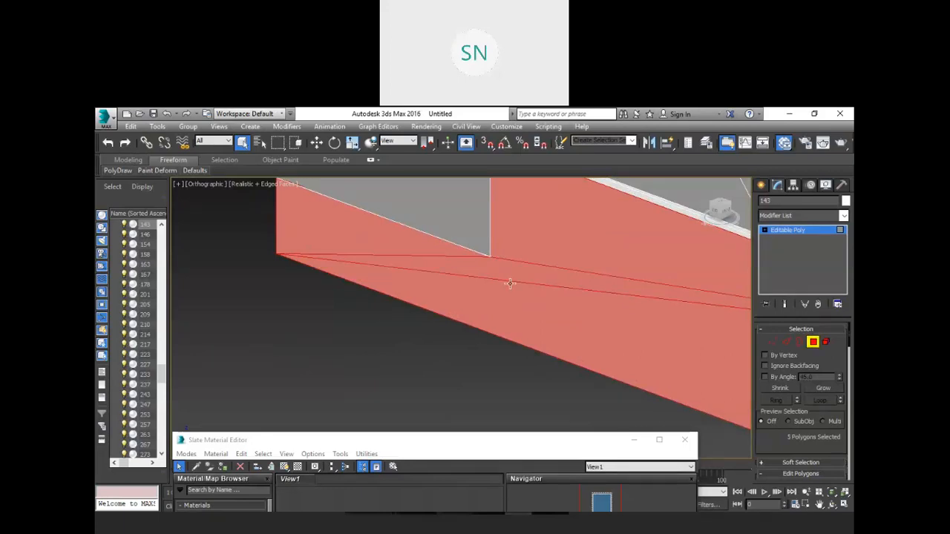
{"action": "mouse_move", "coordinate": [496, 282]}
{"action": "middle_mouse_down", "text": "alt"}
{"action": "mouse_move", "coordinate": [483, 278]}
{"action": "mouse_move", "coordinate": [524, 297]}
{"action": "mouse_move", "coordinate": [463, 299]}
{"action": "middle_mouse_up", "text": "alt"}
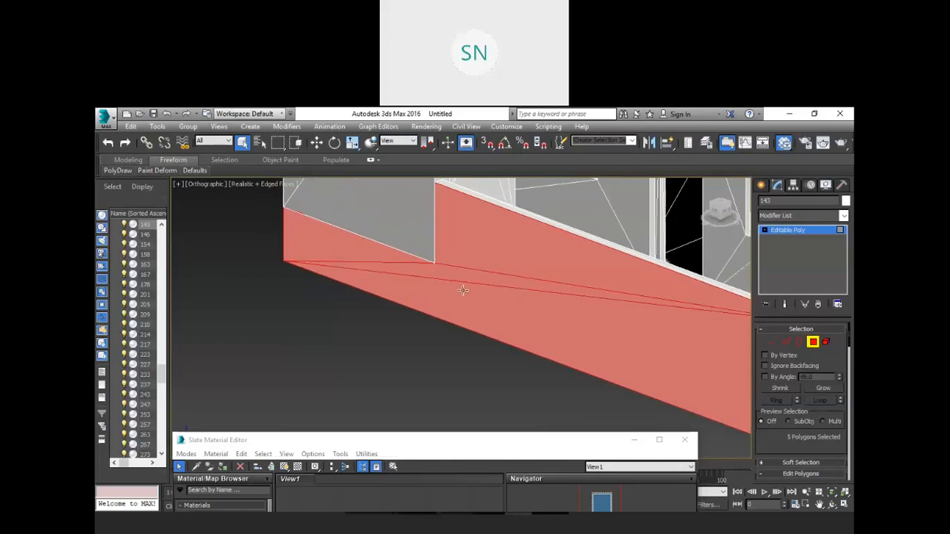
- Remove the long diagonal edge running across the base wall's front face from its lower outer corner
{"action": "key", "text": "2"}
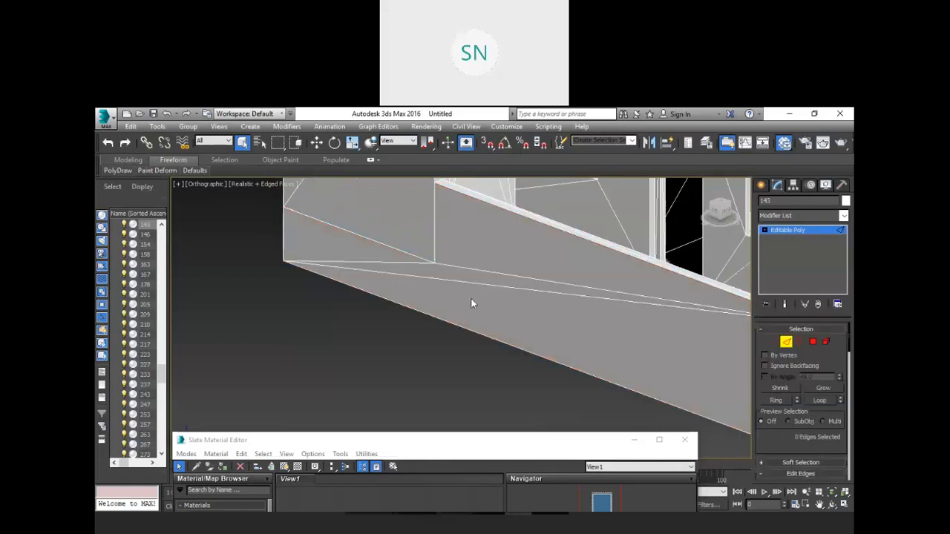
{"action": "left_click", "coordinate": [481, 282]}
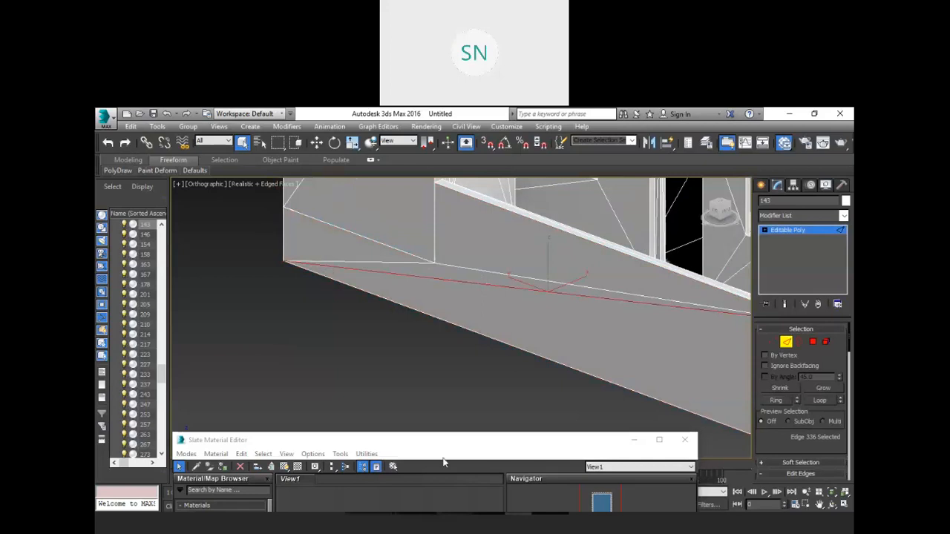
{"action": "scroll", "coordinate": [805, 409], "scroll_direction": "down", "scroll_amount": 5}
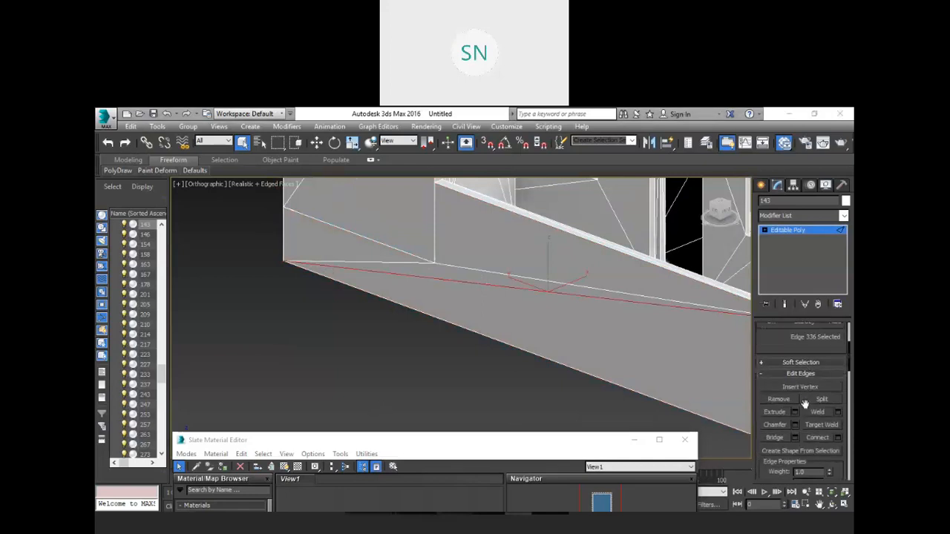
{"action": "scroll", "coordinate": [822, 410], "scroll_direction": "down", "scroll_amount": 2}
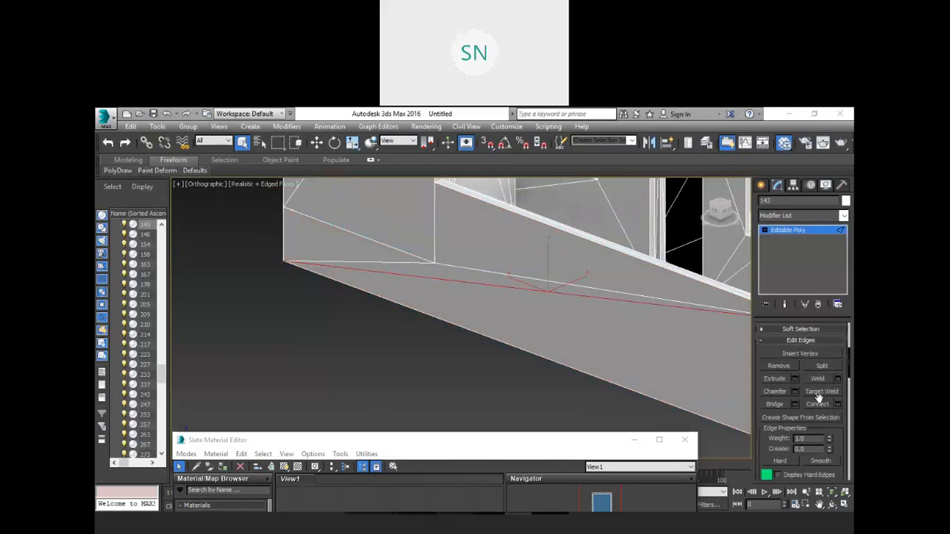
{"action": "left_click", "coordinate": [778, 367]}
{"action": "scroll", "coordinate": [458, 281], "scroll_direction": "down", "scroll_amount": 2}
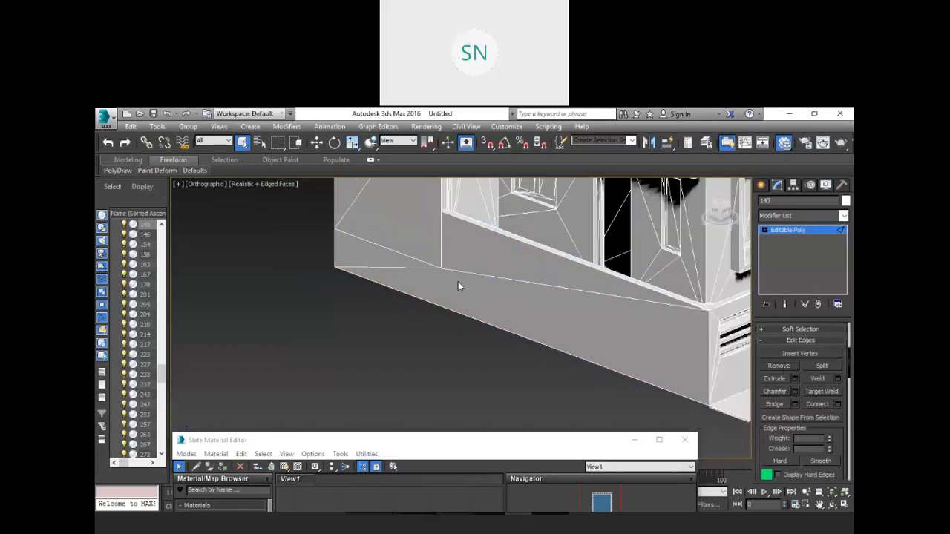
{"action": "middle_click_drag", "start_coordinate": [458, 281], "coordinate": [556, 324]}
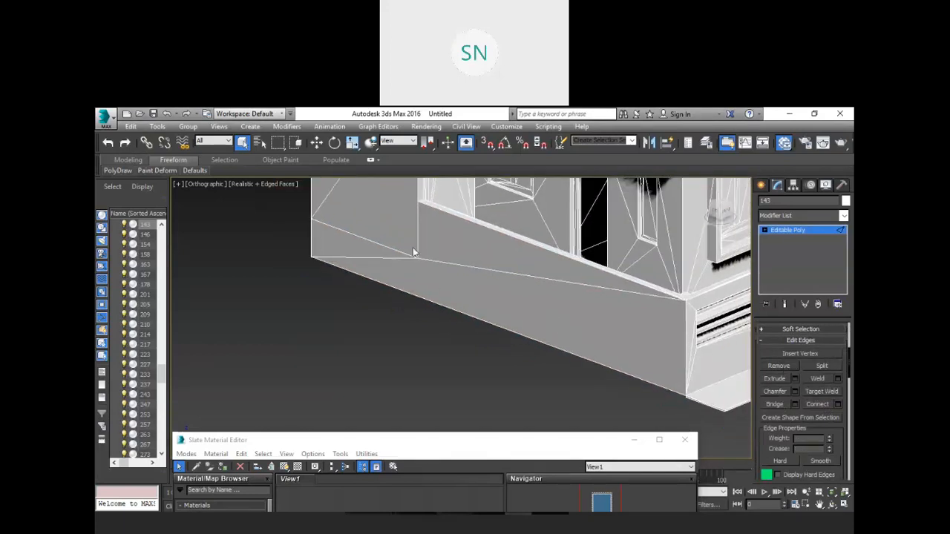
- Clone the base wall's lower outer corner vertex to an element, placing the copy along the bottom edge below the inner wall corner
{"action": "scroll", "coordinate": [412, 265], "scroll_direction": "up", "scroll_amount": 2}
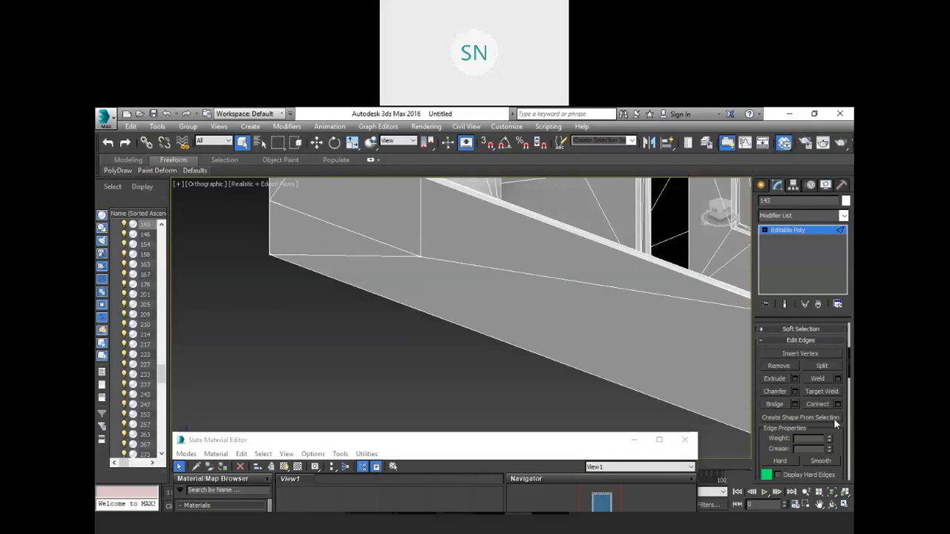
{"action": "scroll", "coordinate": [798, 354], "scroll_direction": "up", "scroll_amount": 3}
{"action": "scroll", "coordinate": [799, 358], "scroll_direction": "up", "scroll_amount": 3}
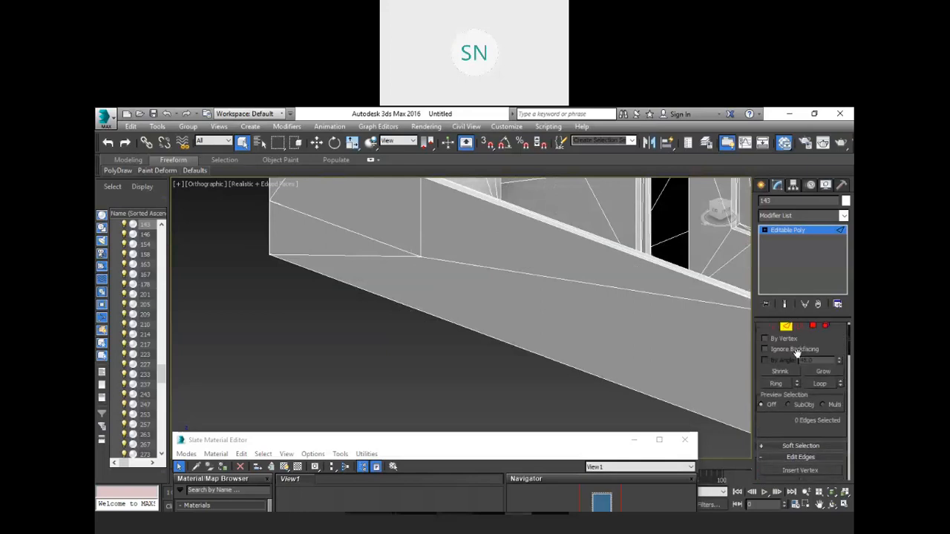
{"action": "left_click", "coordinate": [772, 341]}
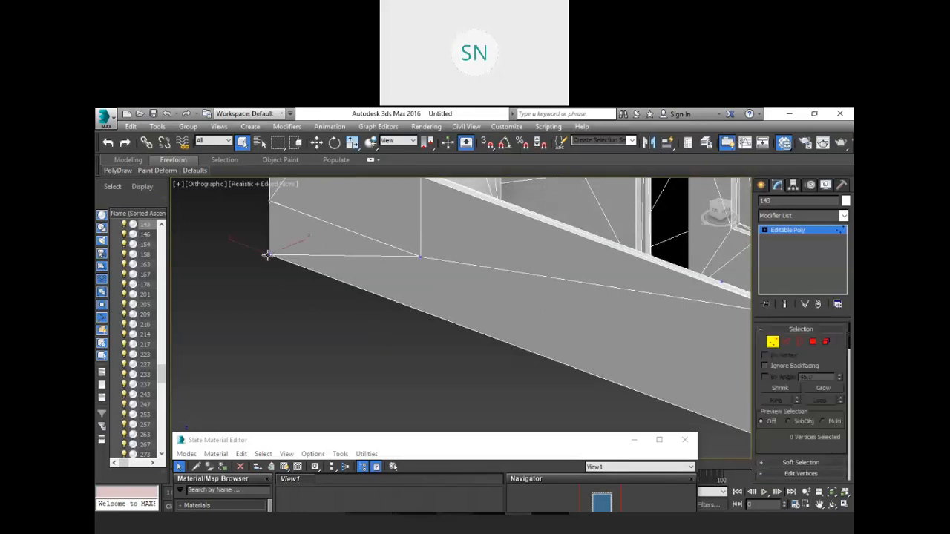
{"action": "key", "text": "w"}
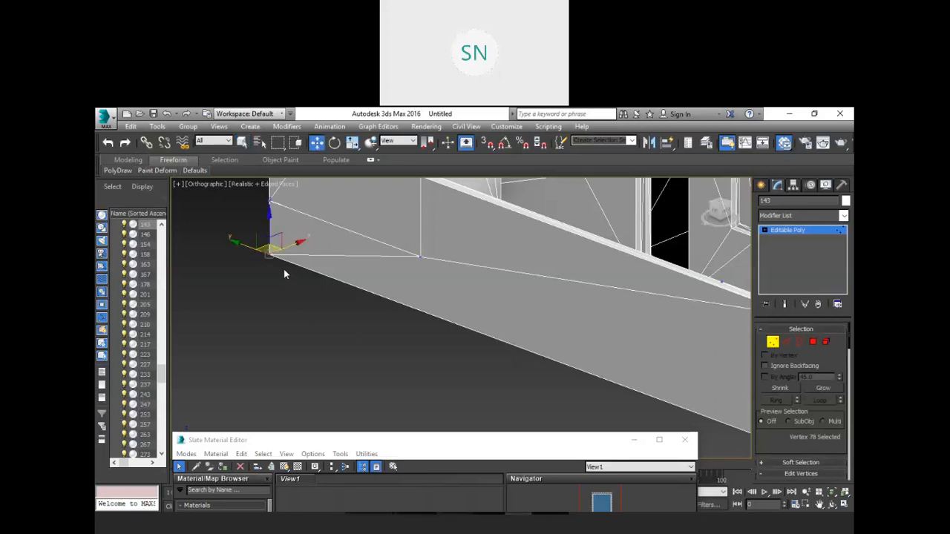
{"action": "left_click_drag", "start_coordinate": [236, 243], "coordinate": [315, 285]}
{"action": "left_click_drag", "start_coordinate": [383, 306], "coordinate": [387, 309], "text": "shift"}
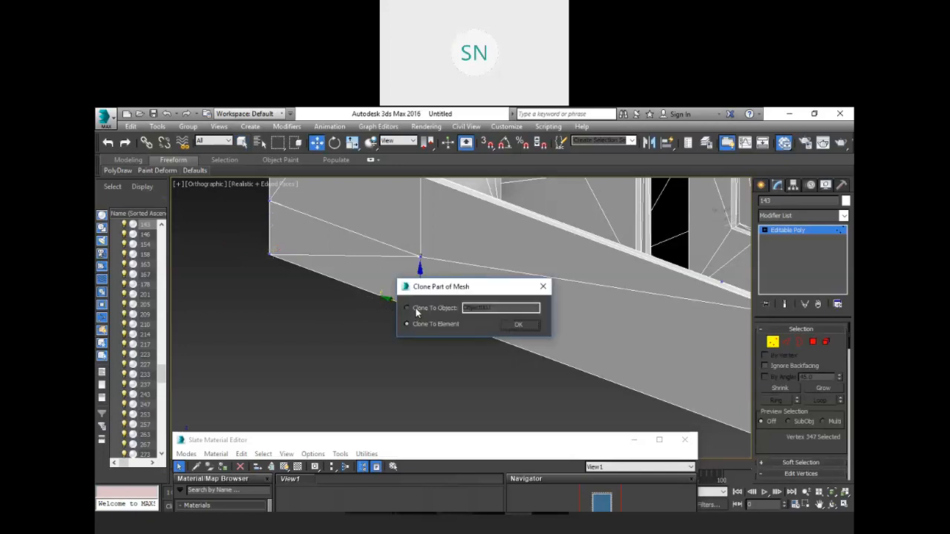
{"action": "left_click", "coordinate": [514, 323]}
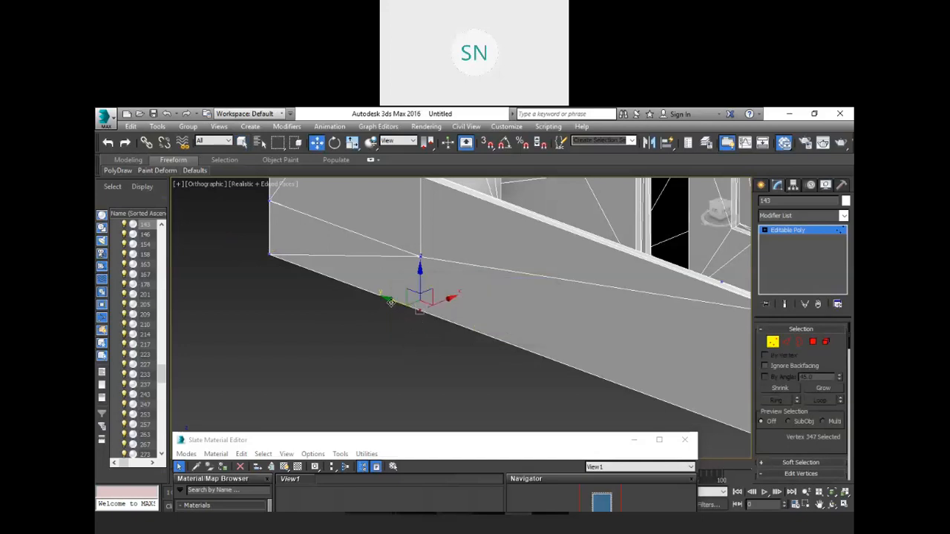
{"action": "left_click_drag", "start_coordinate": [388, 301], "coordinate": [385, 300]}
- Select the vertices at the inner wall corner above the cloned vertex and copy their Y coordinate
{"action": "left_click", "coordinate": [399, 343]}
{"action": "left_click_drag", "start_coordinate": [435, 269], "coordinate": [436, 272]}
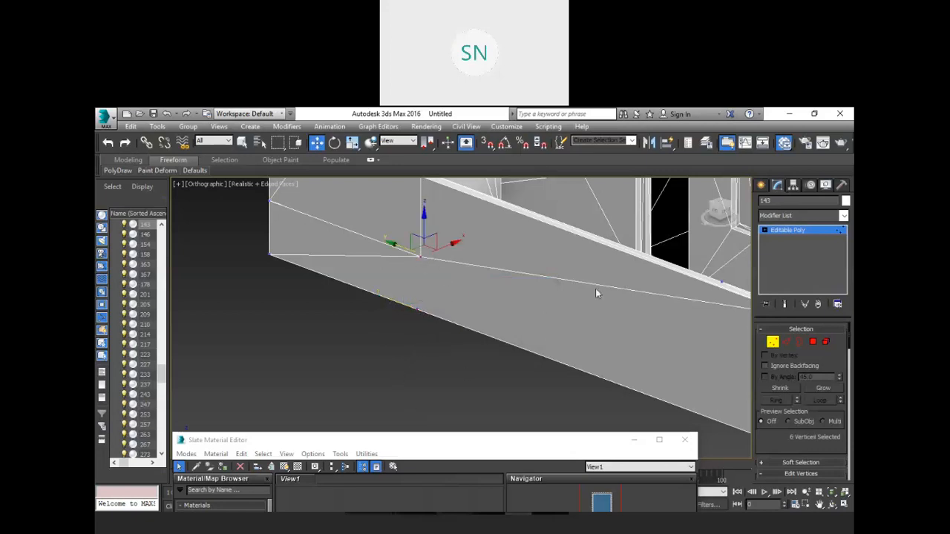
{"action": "left_click_drag", "start_coordinate": [473, 444], "coordinate": [135, 343]}
{"action": "double_click", "coordinate": [482, 492]}
{"action": "key", "text": "ctrl+c"}
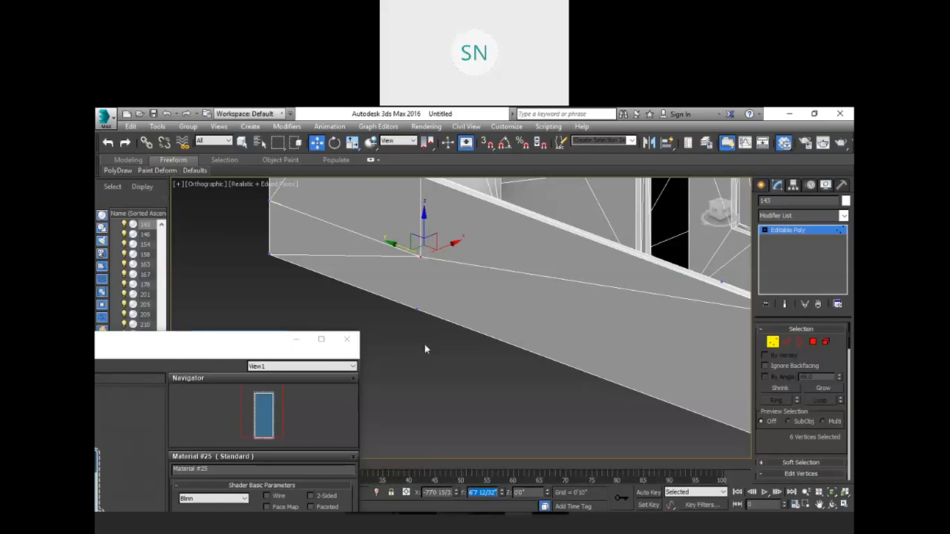
- Select the cloned vertex on the base wall's bottom edge and paste the copied Y coordinate as its Y position
{"action": "left_click_drag", "start_coordinate": [393, 339], "coordinate": [442, 298]}
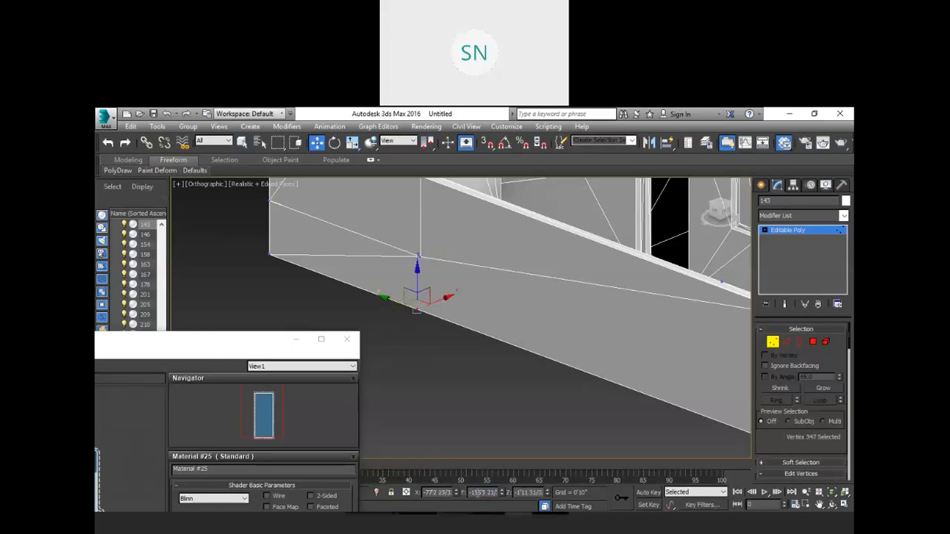
{"action": "key", "text": "ctrl+v"}
{"action": "key", "text": "Return"}
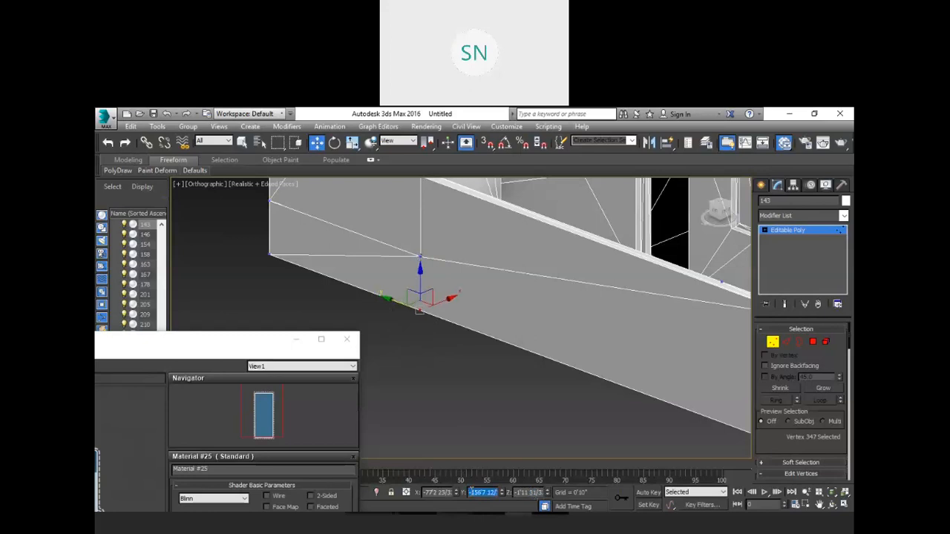
- Select the inner wall corner vertices together with the cloned bottom-edge vertex and try to connect them
{"action": "left_click", "coordinate": [410, 397]}
{"action": "left_click_drag", "start_coordinate": [397, 365], "coordinate": [434, 247]}
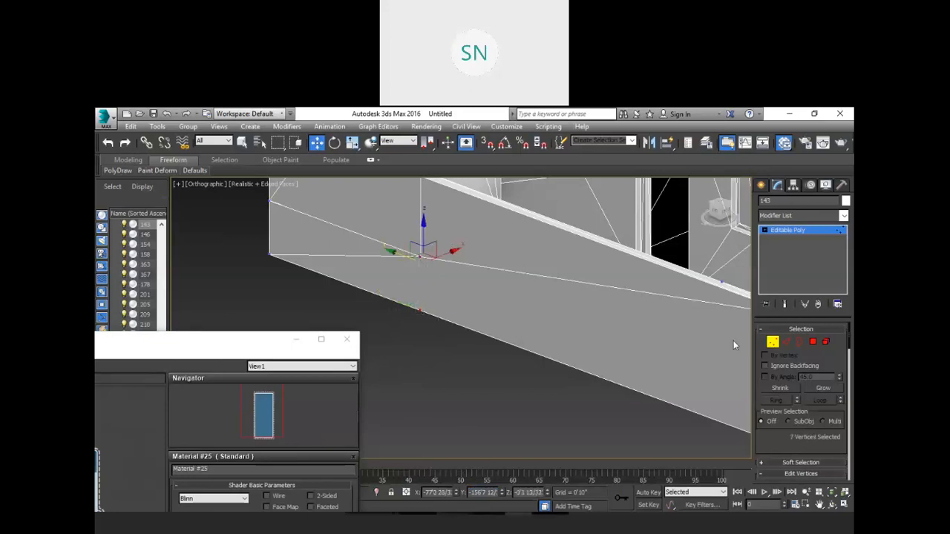
{"action": "scroll", "coordinate": [813, 398], "scroll_direction": "down", "scroll_amount": 3}
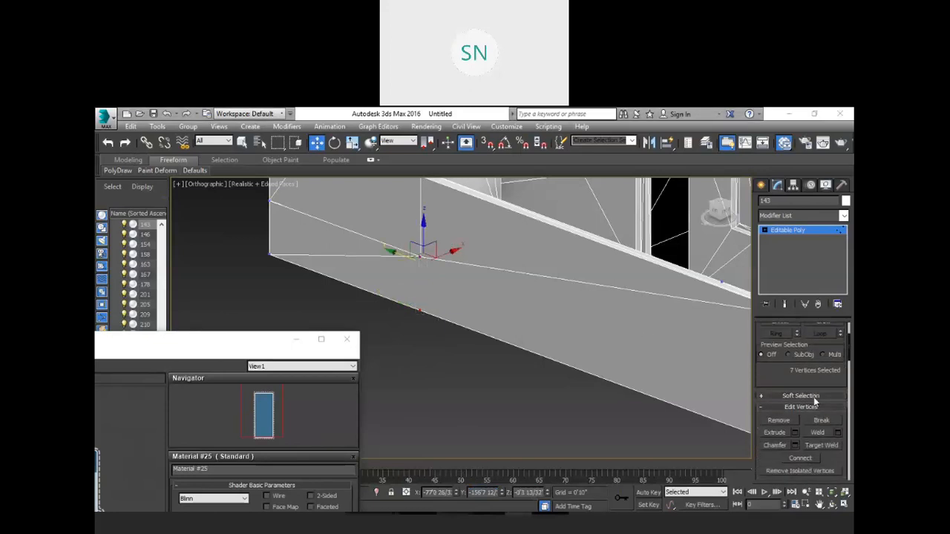
{"action": "scroll", "coordinate": [813, 397], "scroll_direction": "down", "scroll_amount": 2}
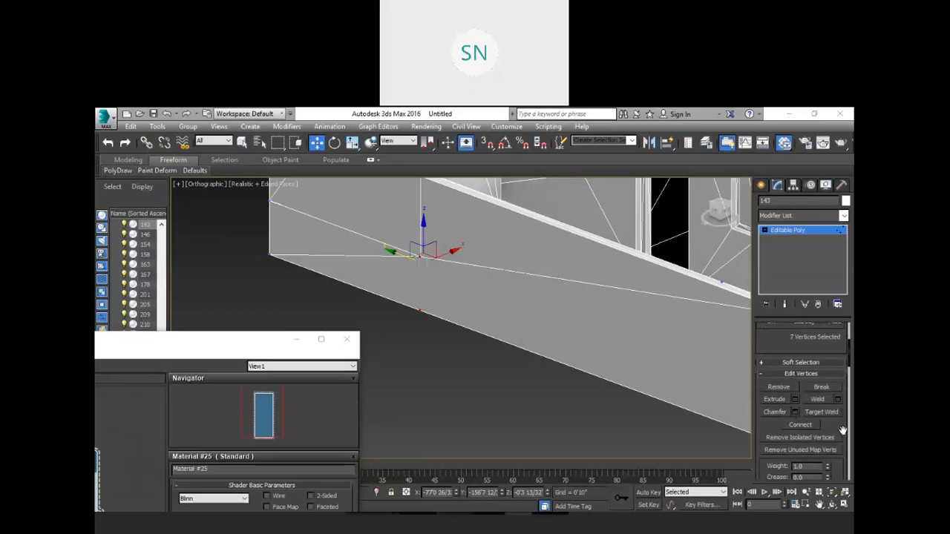
{"action": "scroll", "coordinate": [839, 428], "scroll_direction": "down", "scroll_amount": 1}
{"action": "left_click", "coordinate": [801, 411]}
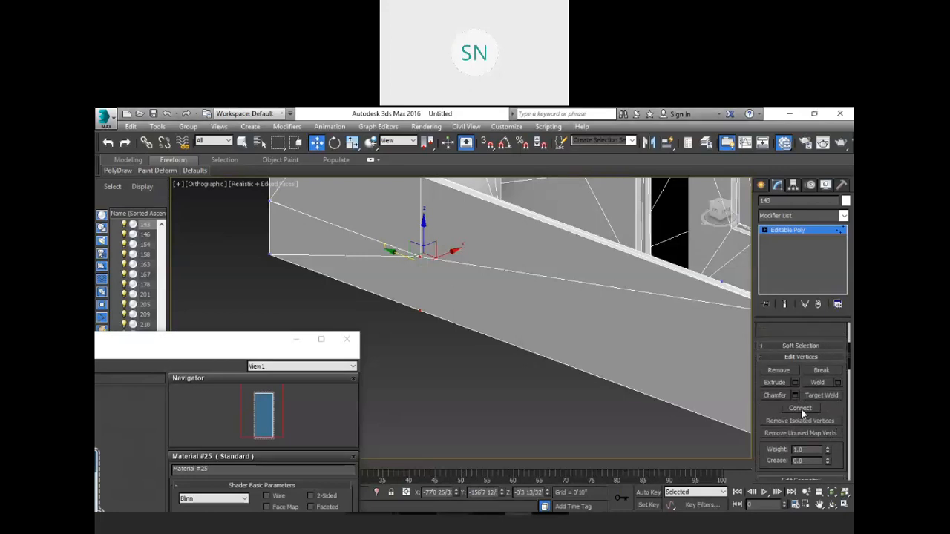
{"action": "left_click", "coordinate": [431, 414]}
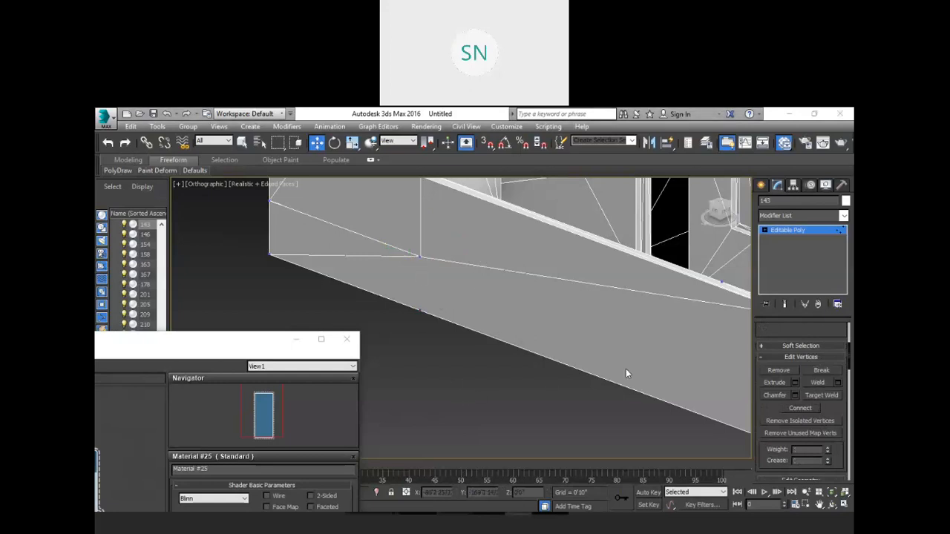
- Reselect the cloned vertex, add the corner vertices above it and try Connect again
{"action": "left_click", "coordinate": [420, 308]}
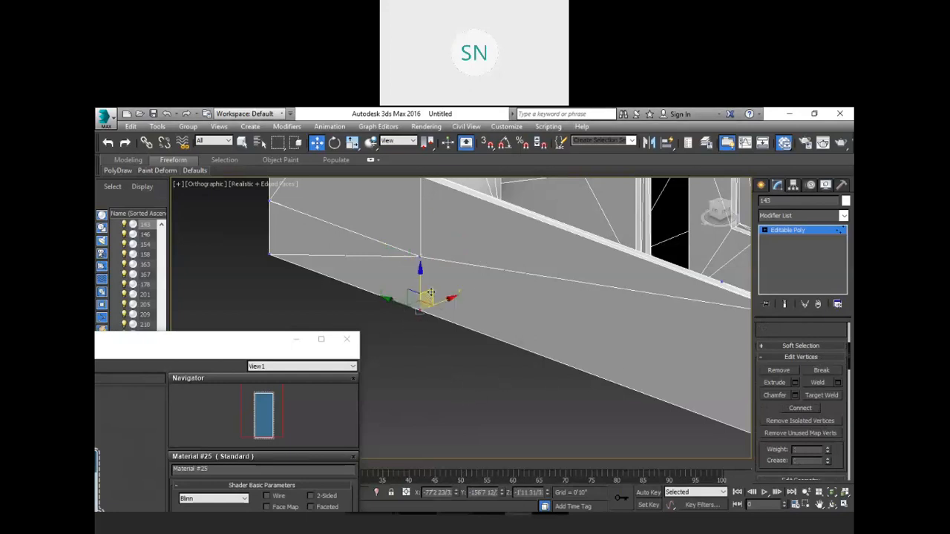
{"action": "left_click_drag", "start_coordinate": [443, 270], "coordinate": [446, 272], "text": "ctrl"}
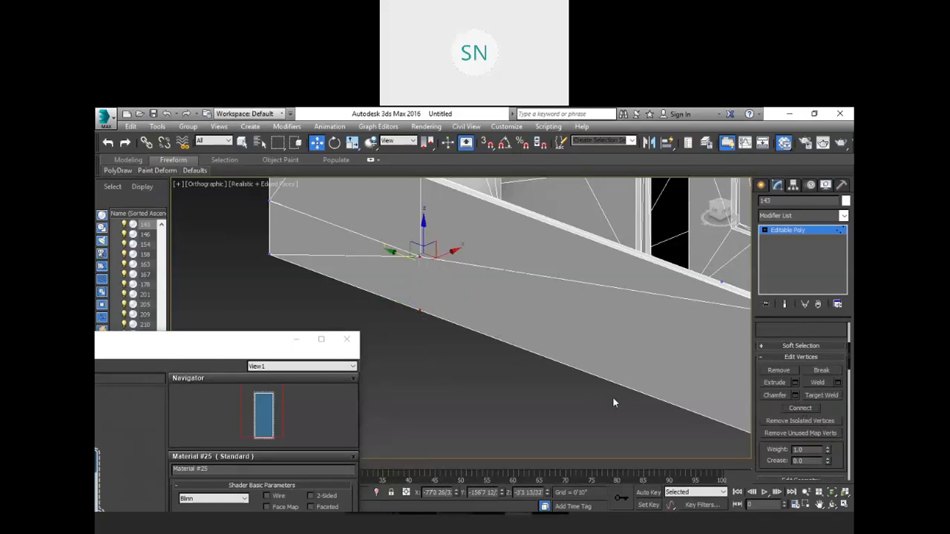
{"action": "scroll", "coordinate": [412, 286], "scroll_direction": "up", "scroll_amount": 1}
{"action": "scroll", "coordinate": [436, 266], "scroll_direction": "up", "scroll_amount": 4}
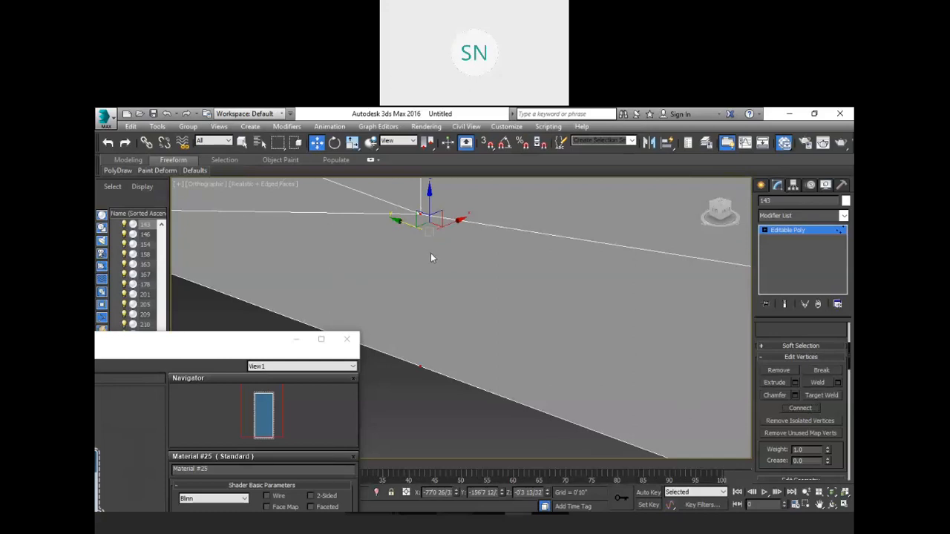
{"action": "scroll", "coordinate": [430, 253], "scroll_direction": "down", "scroll_amount": 2}
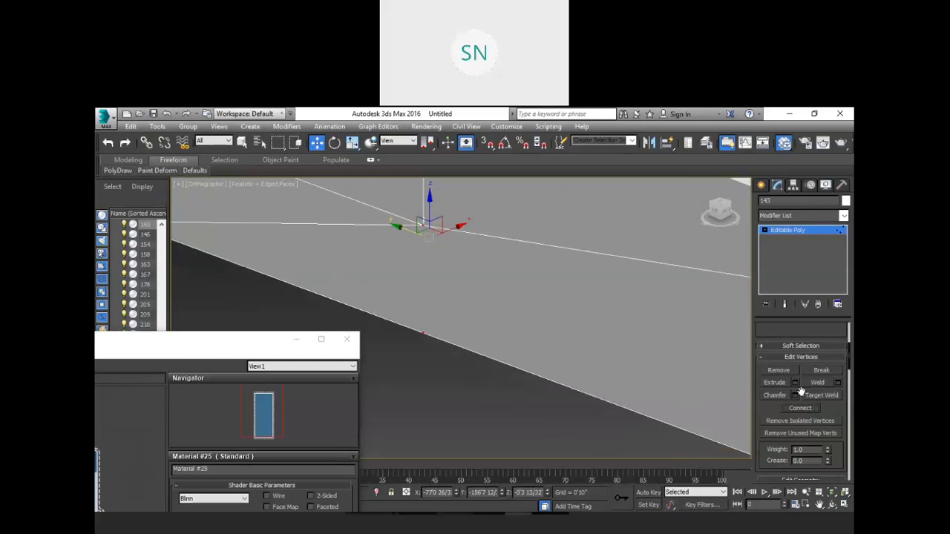
{"action": "scroll", "coordinate": [800, 342], "scroll_direction": "up", "scroll_amount": 2}
{"action": "scroll", "coordinate": [798, 341], "scroll_direction": "down", "scroll_amount": 5}
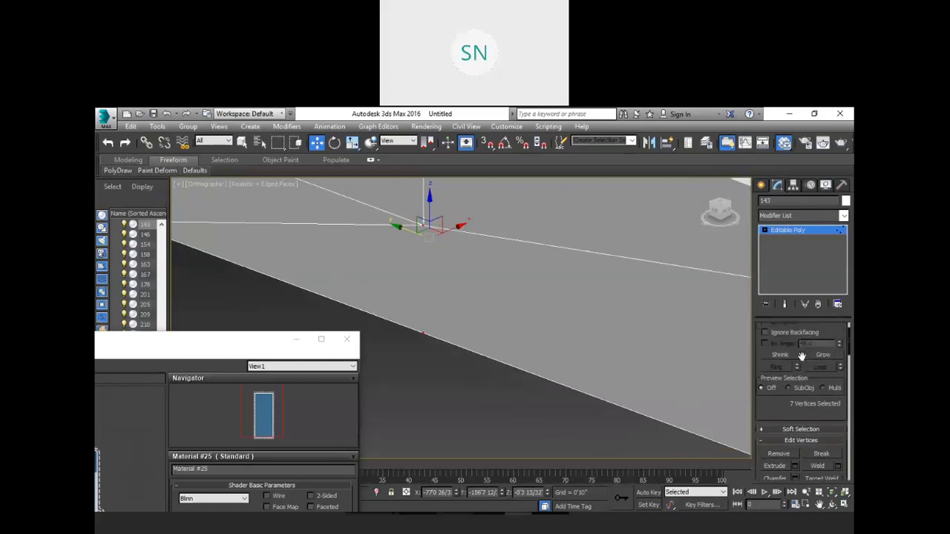
{"action": "left_click", "coordinate": [807, 360]}
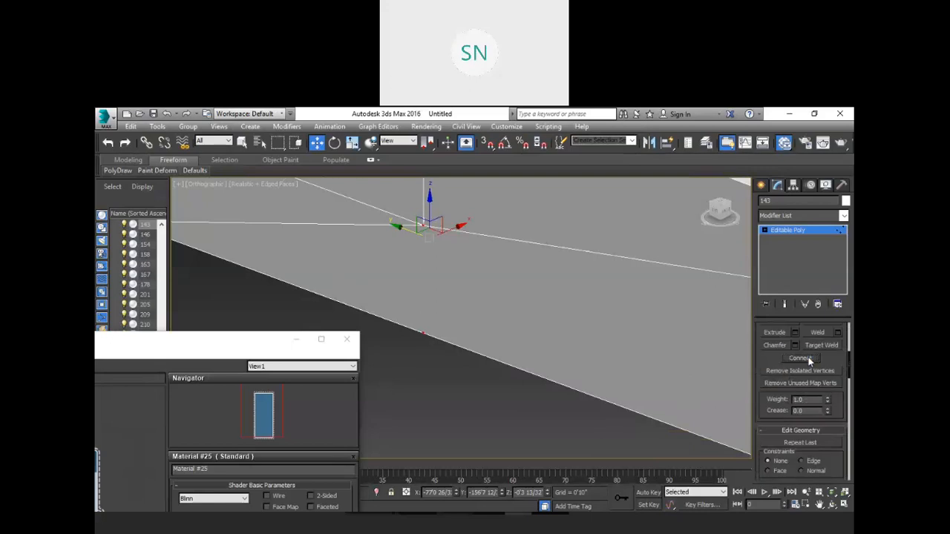
{"action": "scroll", "coordinate": [484, 311], "scroll_direction": "down", "scroll_amount": 2}
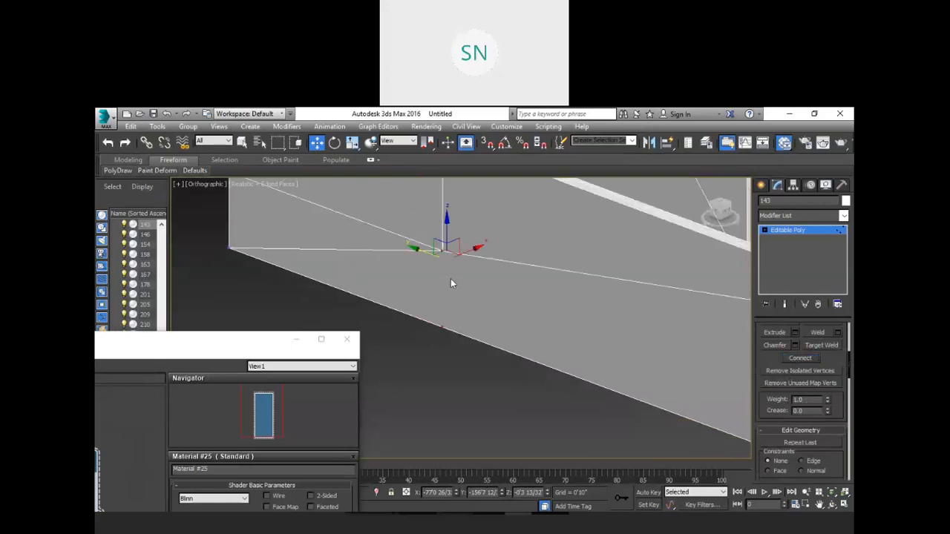
{"action": "left_click", "coordinate": [497, 297]}
- Switch to edge selection and check for an edge between the inner wall corner and the cloned vertex
{"action": "scroll", "coordinate": [800, 340], "scroll_direction": "up", "scroll_amount": 5}
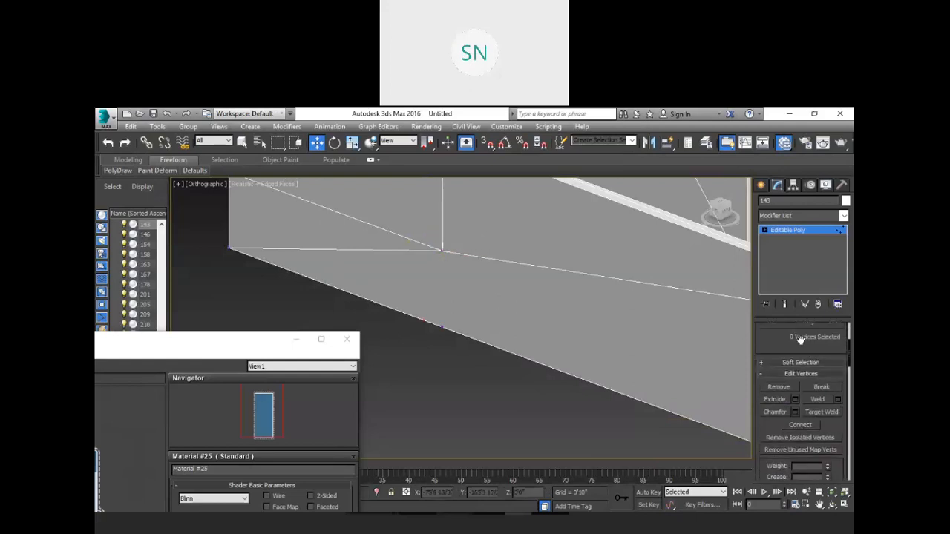
{"action": "scroll", "coordinate": [800, 340], "scroll_direction": "up", "scroll_amount": 2}
{"action": "left_click", "coordinate": [786, 341]}
{"action": "left_click", "coordinate": [481, 257]}
{"action": "left_click", "coordinate": [425, 299]}
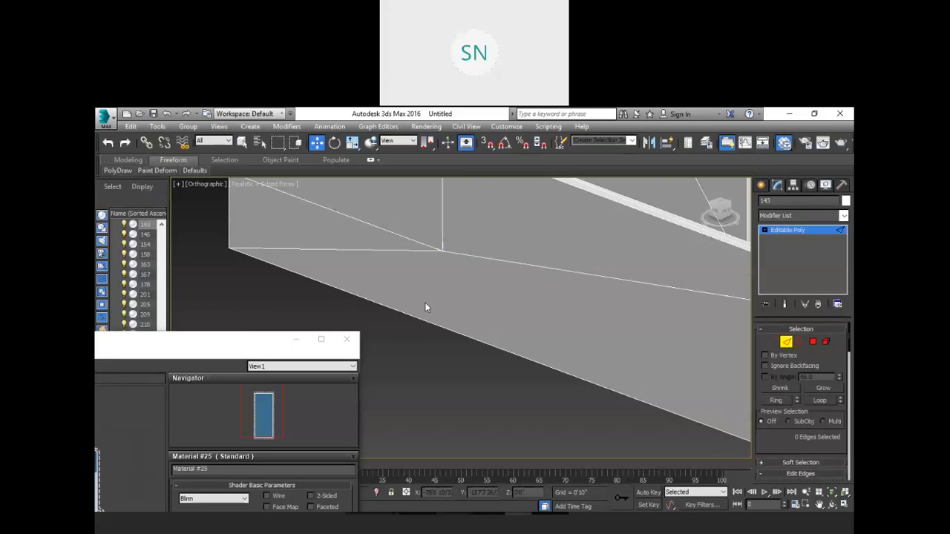
- Return to vertex selection, reselect the cloned and inner corner vertices, and set the geometry constraint to Edge
{"action": "left_click", "coordinate": [773, 341]}
{"action": "left_click", "coordinate": [442, 325]}
{"action": "left_click_drag", "start_coordinate": [429, 238], "coordinate": [461, 270]}
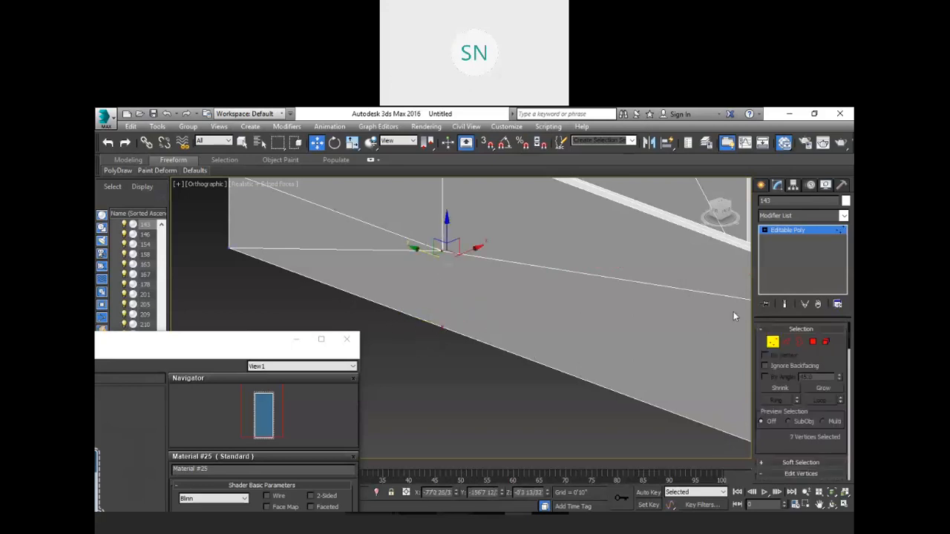
{"action": "scroll", "coordinate": [799, 401], "scroll_direction": "down", "scroll_amount": 3}
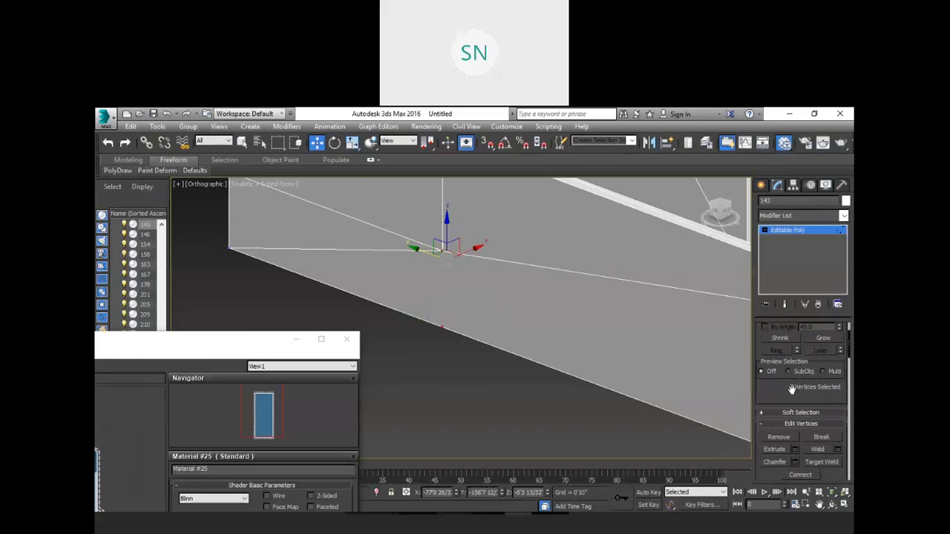
{"action": "scroll", "coordinate": [792, 395], "scroll_direction": "down", "scroll_amount": 2}
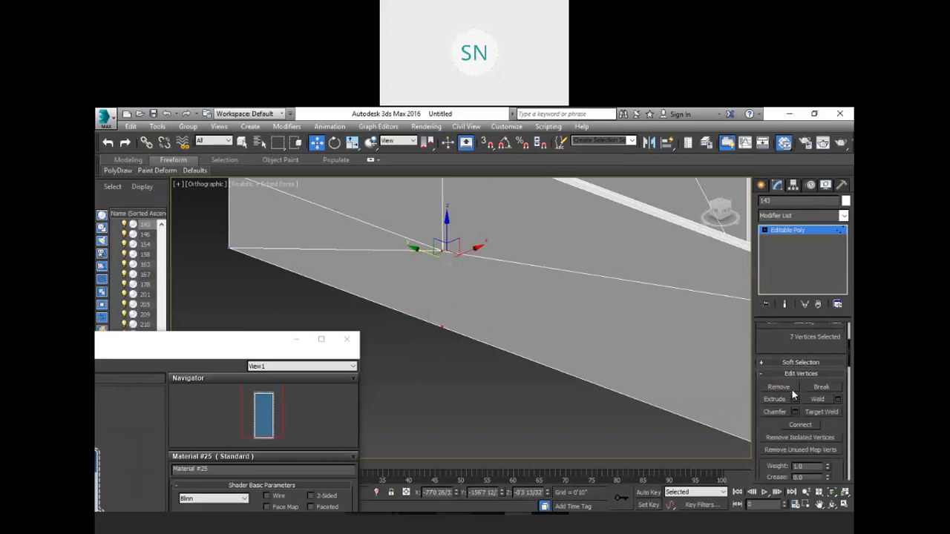
{"action": "scroll", "coordinate": [792, 404], "scroll_direction": "down", "scroll_amount": 2}
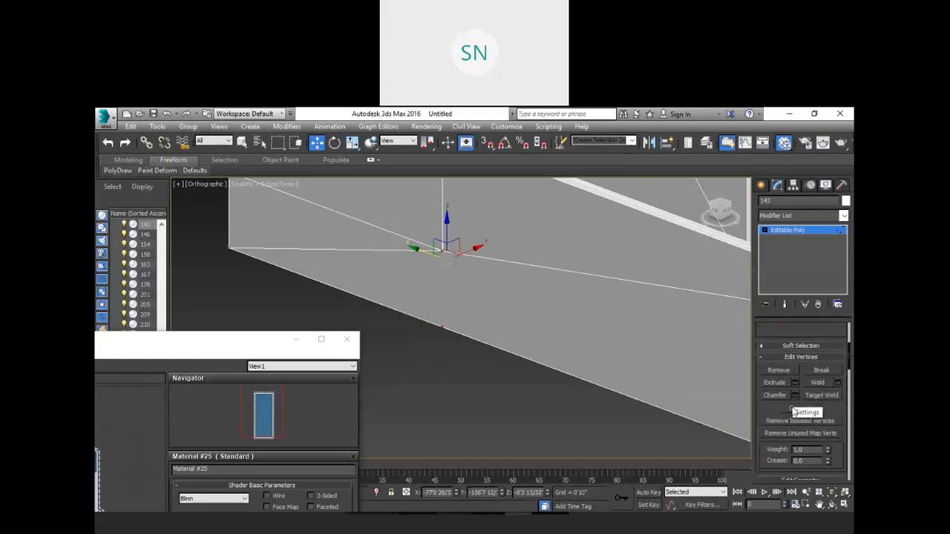
{"action": "scroll", "coordinate": [793, 411], "scroll_direction": "down", "scroll_amount": 1}
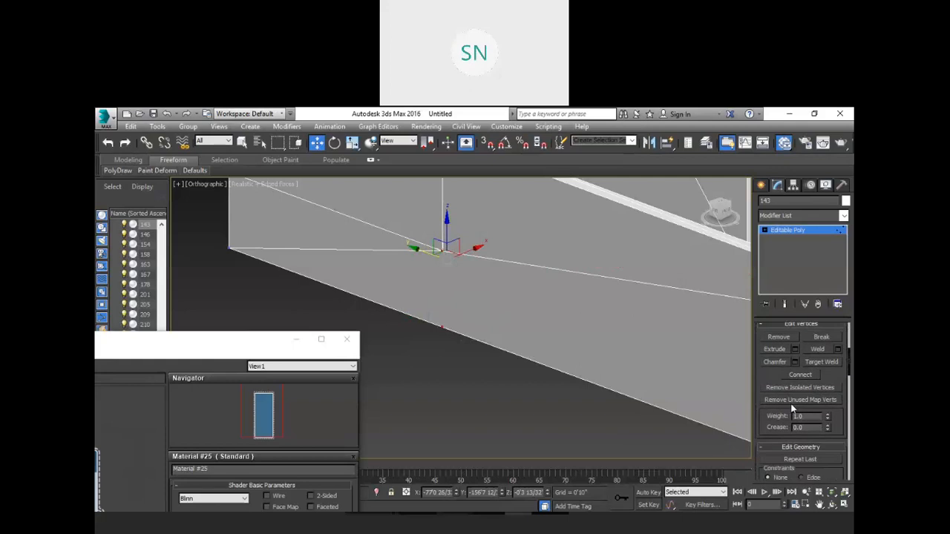
{"action": "scroll", "coordinate": [806, 415], "scroll_direction": "down", "scroll_amount": 4}
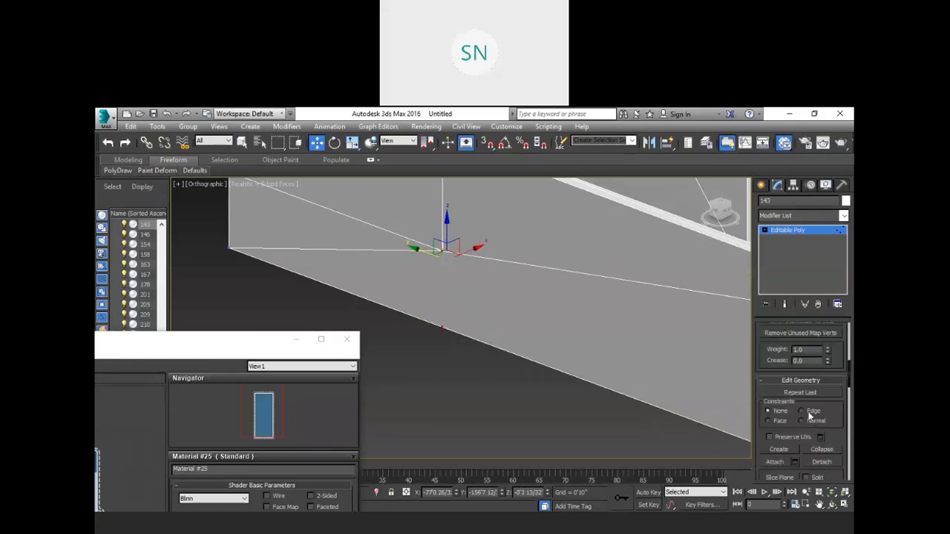
{"action": "left_click", "coordinate": [807, 412]}
{"action": "scroll", "coordinate": [772, 419], "scroll_direction": "down", "scroll_amount": 1}
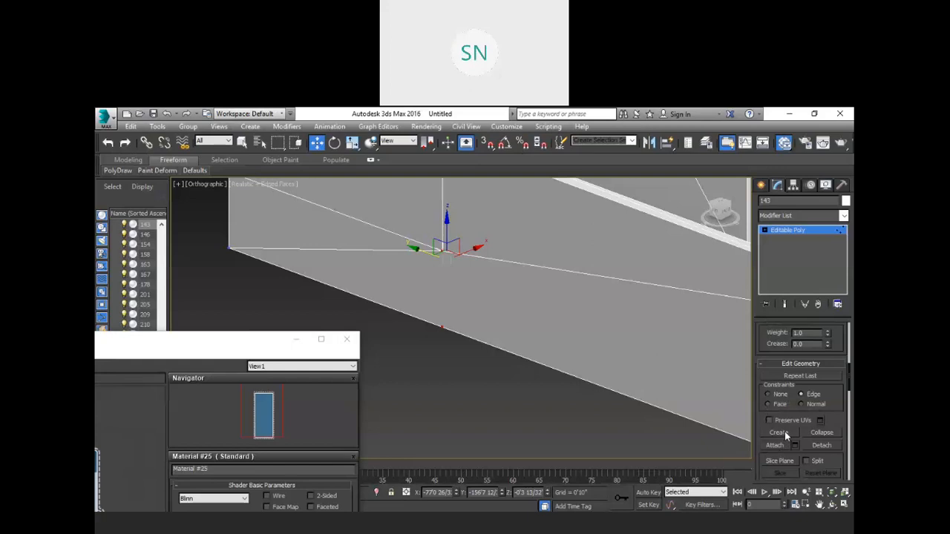
- Activate vertex Create and try to connect the selected vertices with the Edge constraint on
{"action": "left_click", "coordinate": [784, 431]}
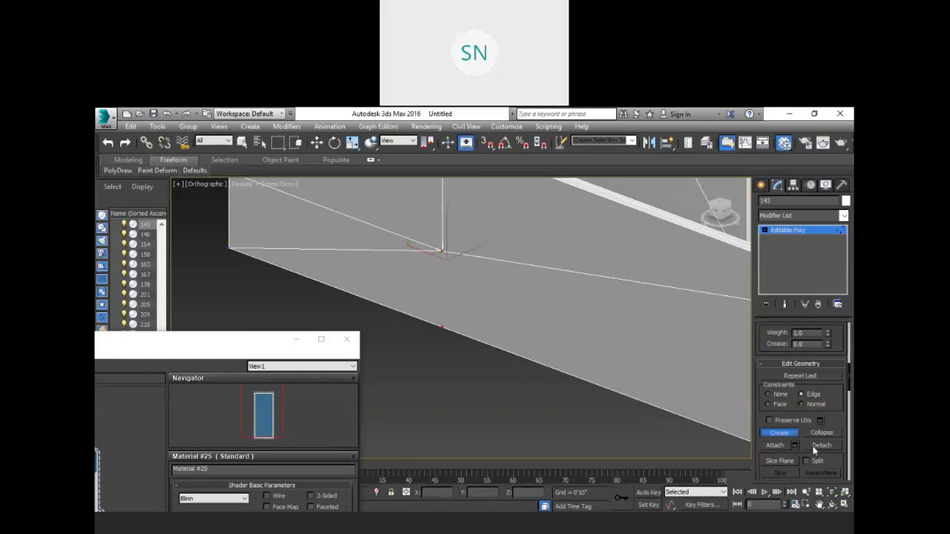
{"action": "scroll", "coordinate": [809, 434], "scroll_direction": "down", "scroll_amount": 2}
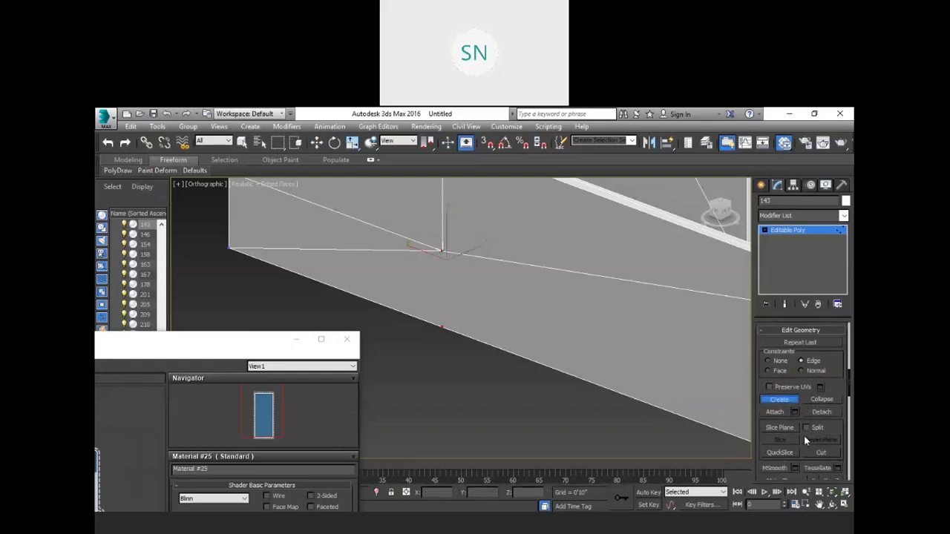
{"action": "scroll", "coordinate": [803, 435], "scroll_direction": "down", "scroll_amount": 2}
{"action": "scroll", "coordinate": [803, 433], "scroll_direction": "down", "scroll_amount": 2}
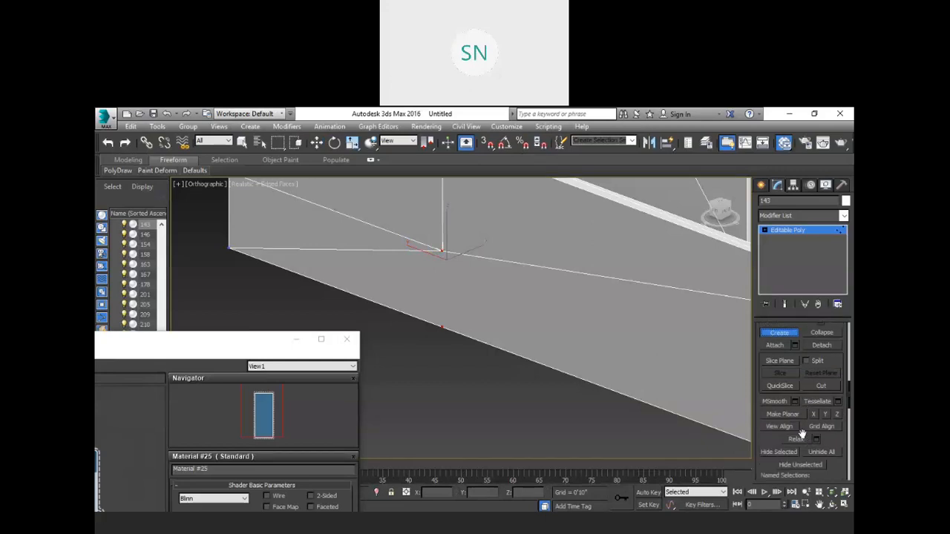
{"action": "scroll", "coordinate": [801, 435], "scroll_direction": "up", "scroll_amount": 3}
{"action": "scroll", "coordinate": [832, 384], "scroll_direction": "up", "scroll_amount": 1}
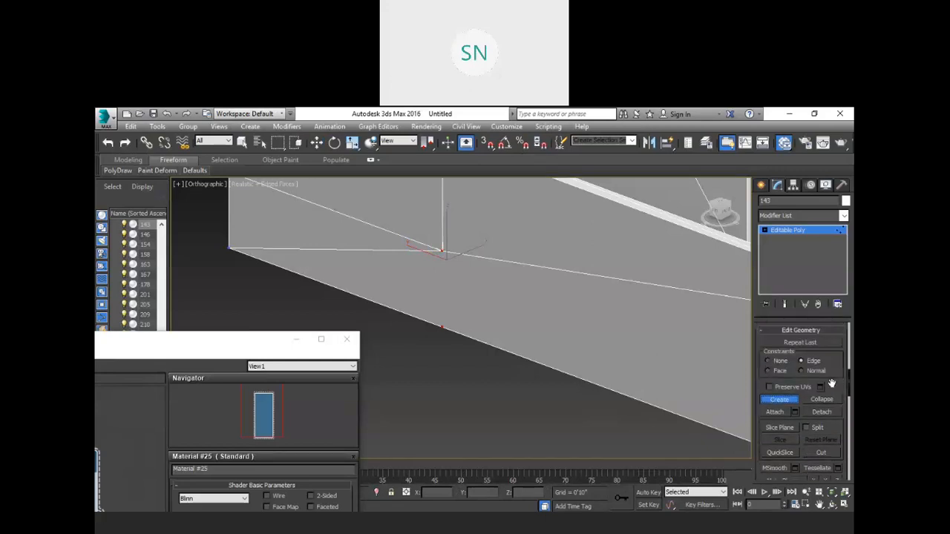
{"action": "scroll", "coordinate": [832, 383], "scroll_direction": "up", "scroll_amount": 6}
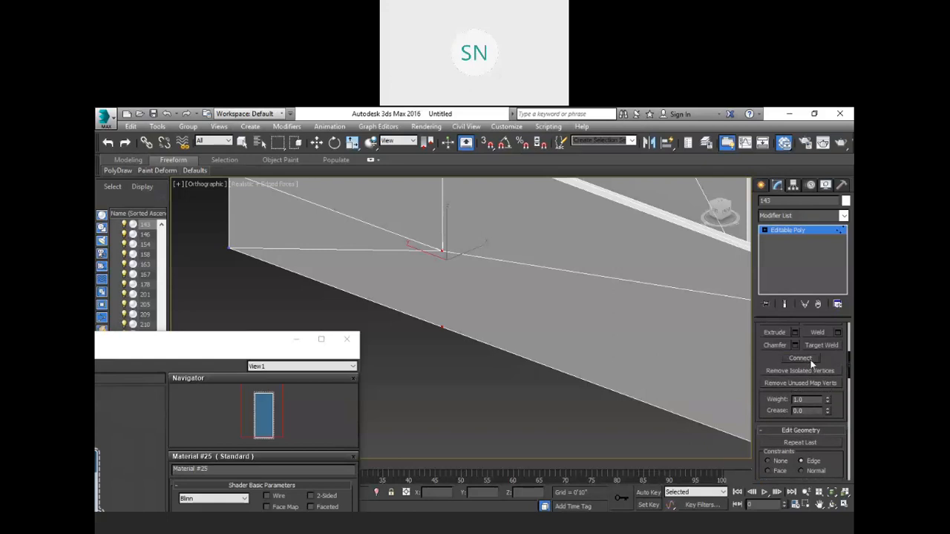
{"action": "left_click", "coordinate": [804, 358]}
- Switch to edge selection, leave Create for the Move tool, and deselect the base wall object
{"action": "scroll", "coordinate": [809, 366], "scroll_direction": "up", "scroll_amount": 1}
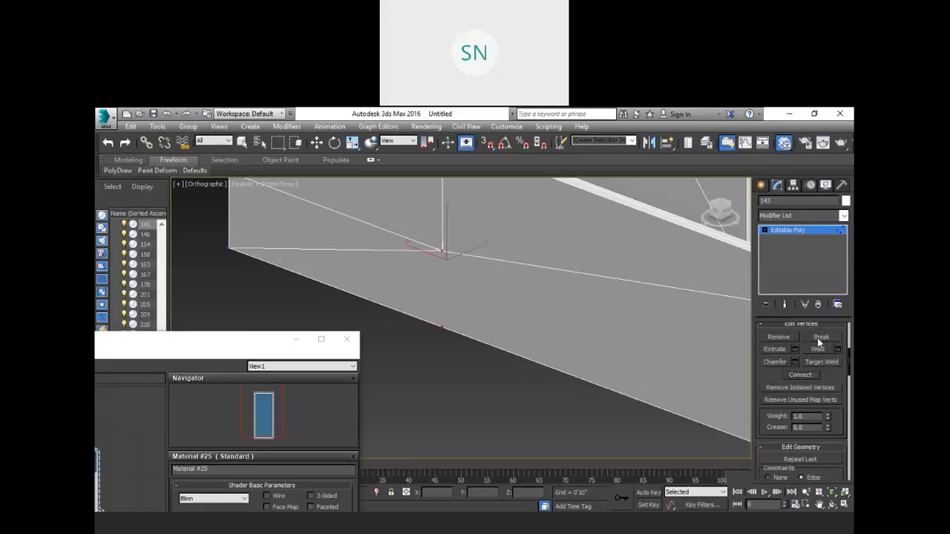
{"action": "scroll", "coordinate": [801, 410], "scroll_direction": "up", "scroll_amount": 9}
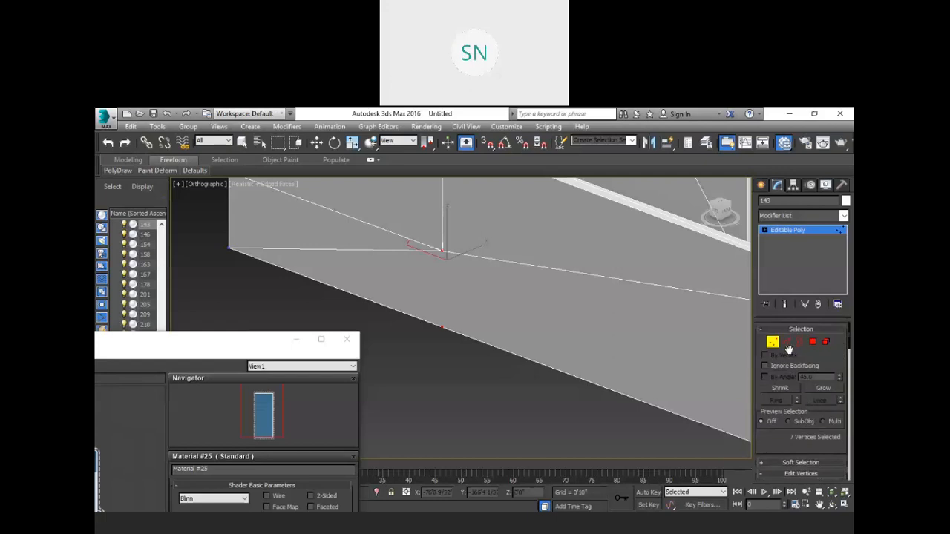
{"action": "left_click", "coordinate": [787, 342]}
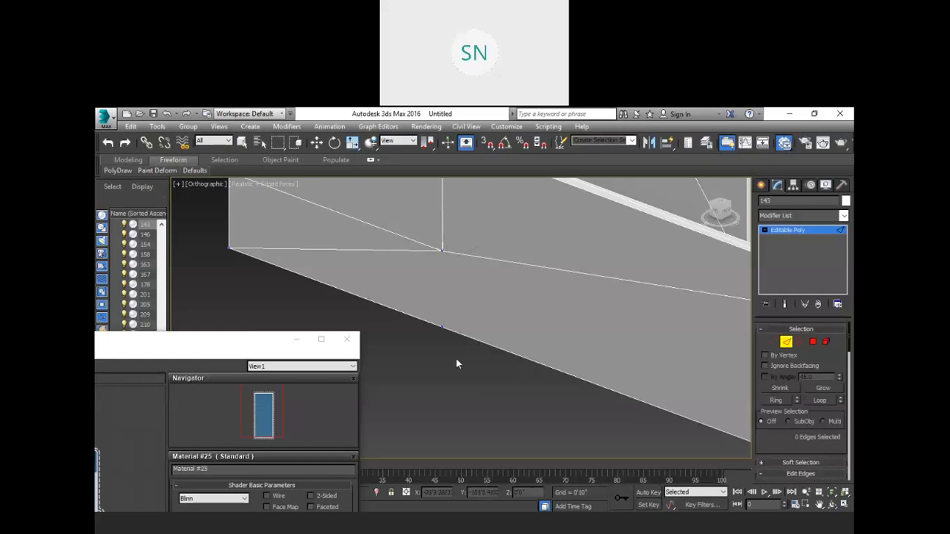
{"action": "scroll", "coordinate": [459, 290], "scroll_direction": "down", "scroll_amount": 6}
{"action": "scroll", "coordinate": [547, 294], "scroll_direction": "down", "scroll_amount": 3}
{"action": "middle_click_drag", "start_coordinate": [611, 312], "coordinate": [553, 329]}
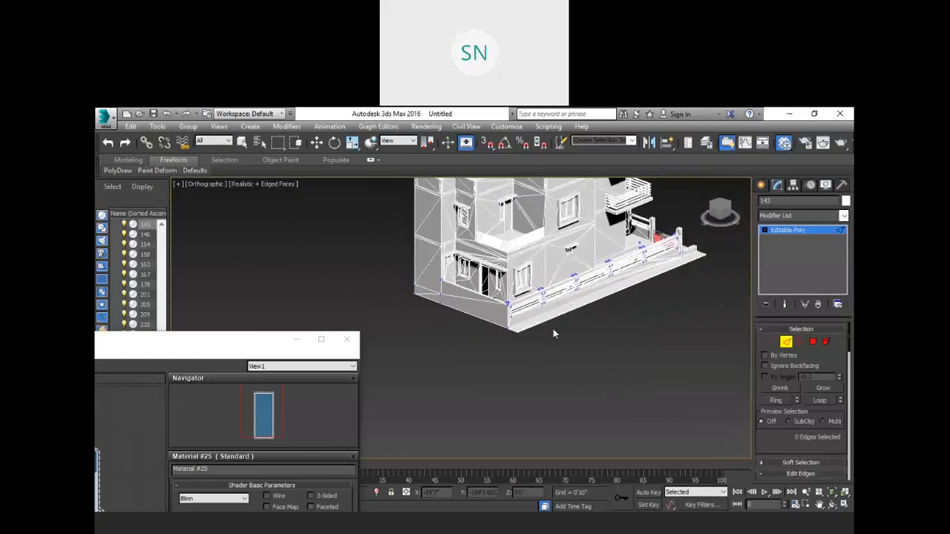
{"action": "scroll", "coordinate": [546, 290], "scroll_direction": "up", "scroll_amount": 2}
{"action": "scroll", "coordinate": [602, 325], "scroll_direction": "down", "scroll_amount": 2}
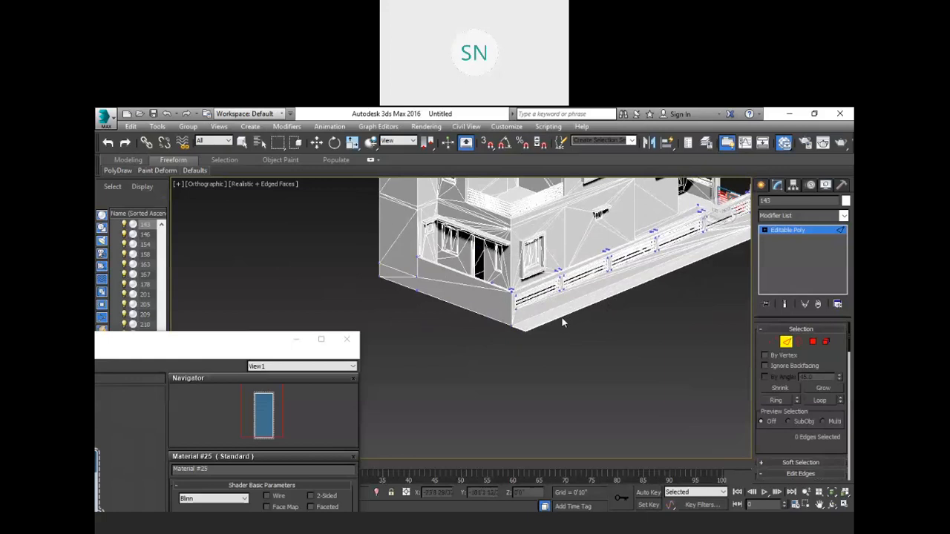
{"action": "key", "text": "w"}
{"action": "left_click", "coordinate": [678, 341]}
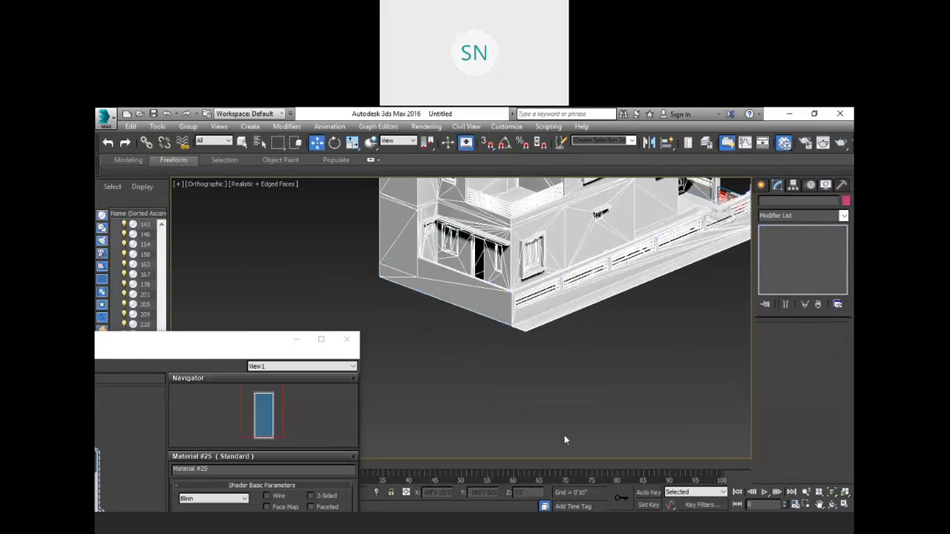
{"action": "middle_click_drag", "start_coordinate": [641, 352], "coordinate": [620, 361]}
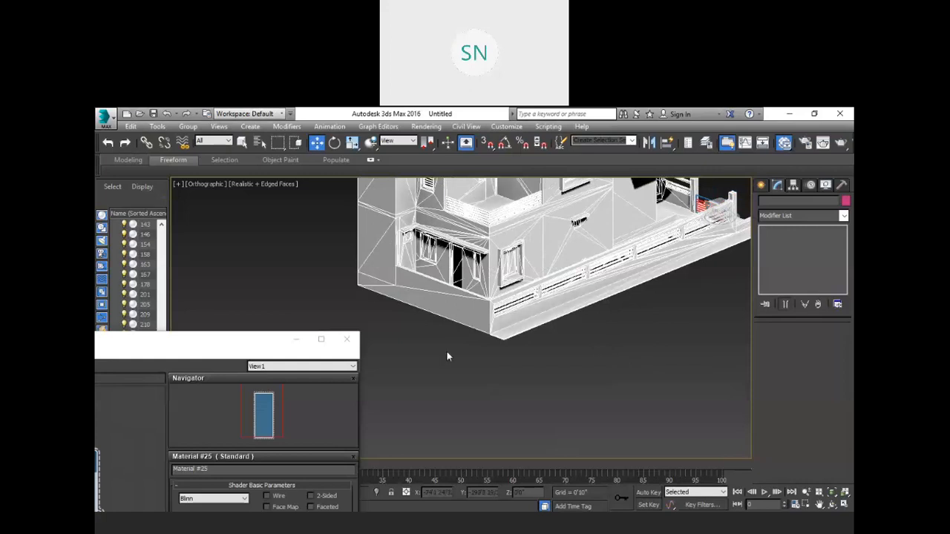
- Turn off Edged Faces in the orthographic viewport to show the house in plain Realistic shading
{"action": "left_click", "coordinate": [194, 343]}
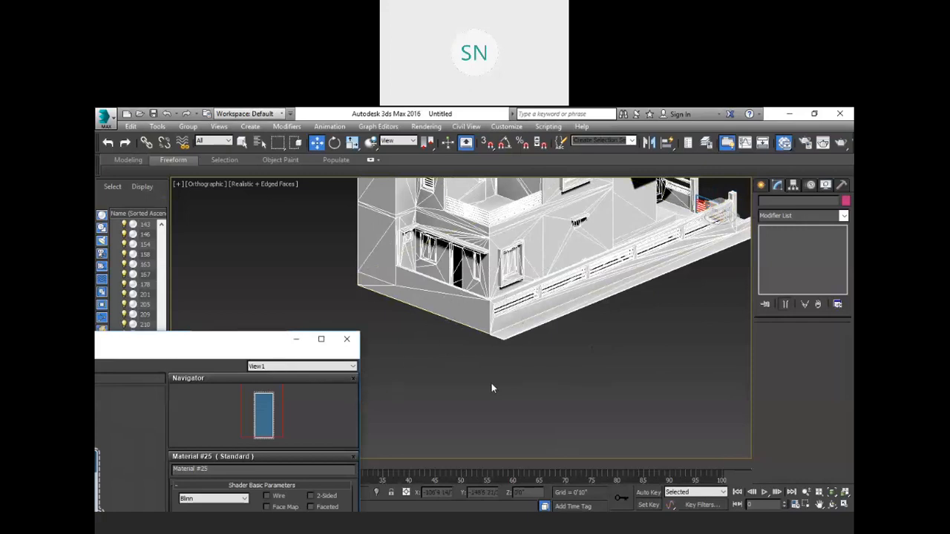
{"action": "left_click", "coordinate": [271, 183]}
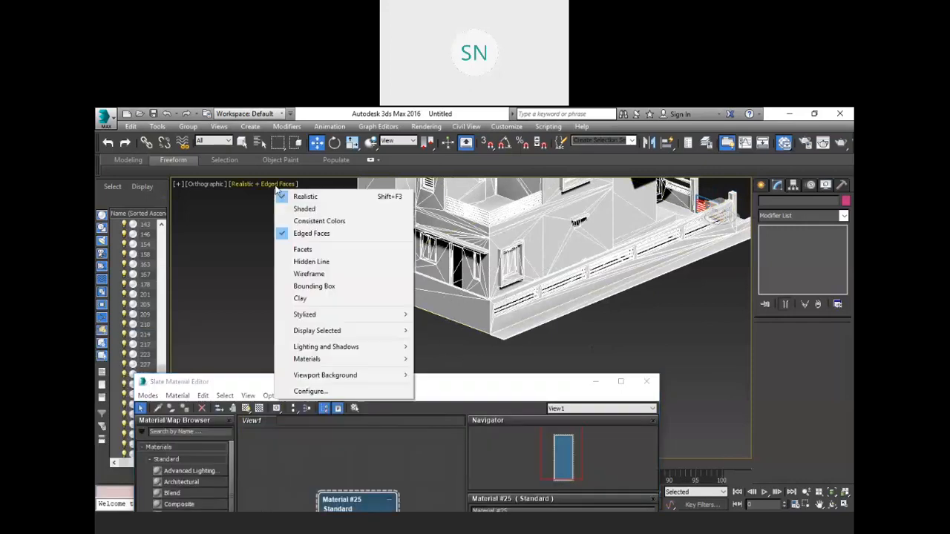
{"action": "left_click", "coordinate": [310, 233]}
{"action": "scroll", "coordinate": [315, 303], "scroll_direction": "down", "scroll_amount": 6}
{"action": "middle_click_drag", "start_coordinate": [422, 308], "coordinate": [400, 324]}
{"action": "middle_click_drag", "start_coordinate": [561, 329], "coordinate": [527, 345]}
{"action": "middle_click_drag", "start_coordinate": [536, 306], "coordinate": [511, 305]}
{"action": "scroll", "coordinate": [498, 334], "scroll_direction": "up", "scroll_amount": 4}
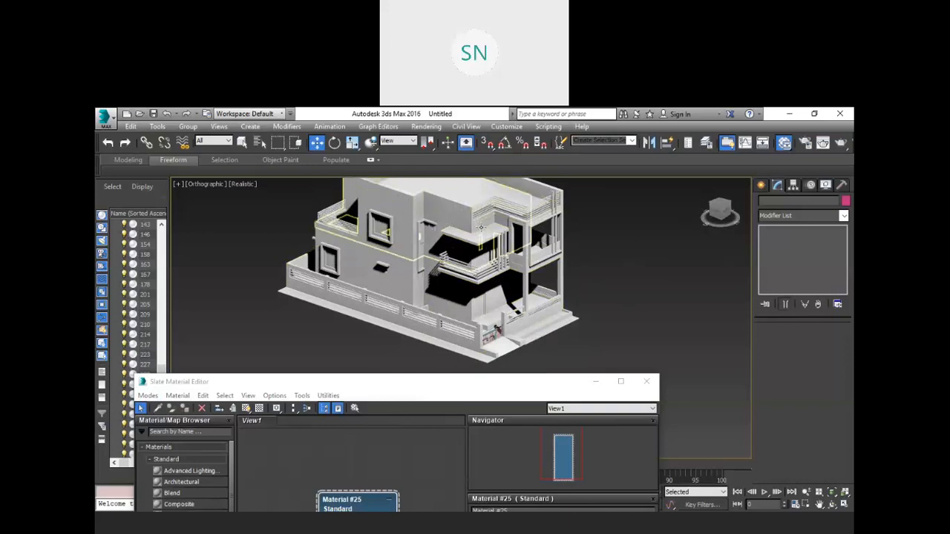
- Change Material #25's diffuse color to a slightly darkened white with zero saturation
{"action": "left_click_drag", "start_coordinate": [399, 386], "coordinate": [431, 192]}
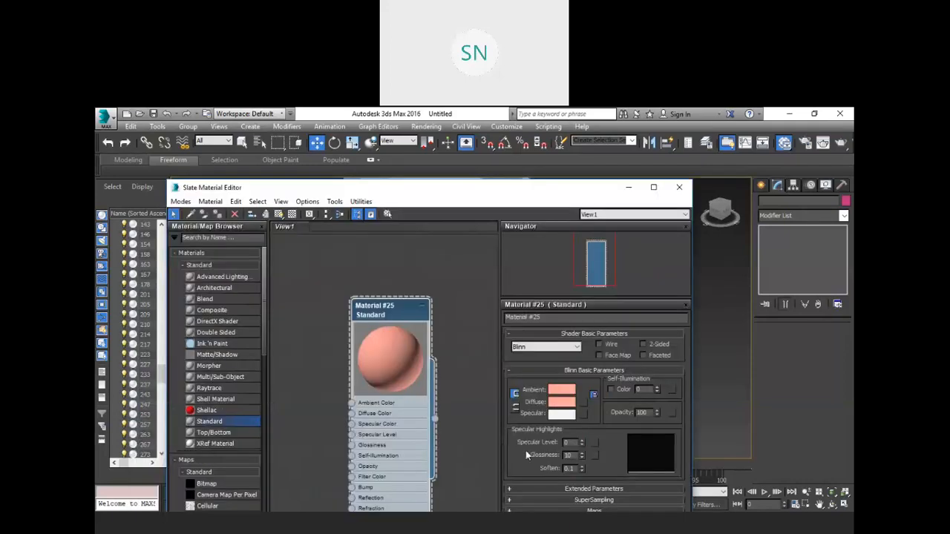
{"action": "right_click", "coordinate": [553, 404]}
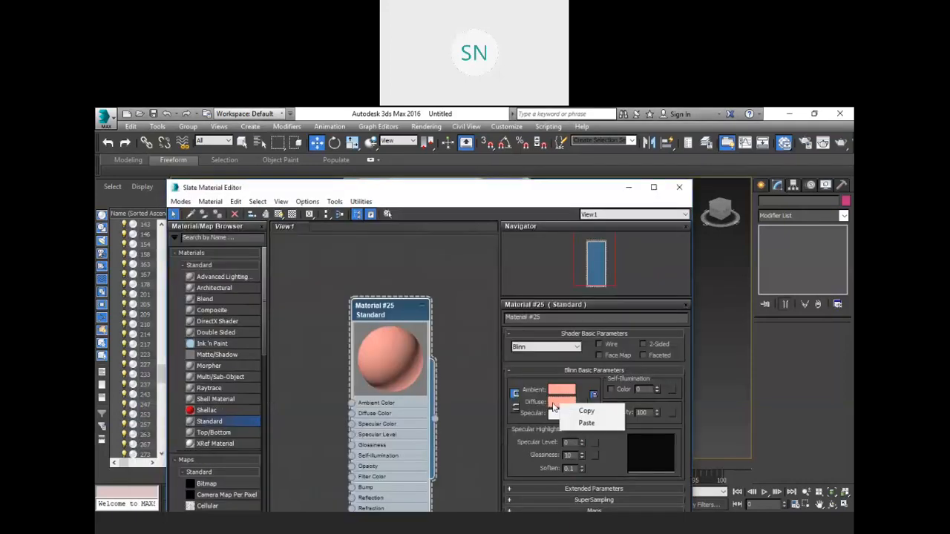
{"action": "left_click", "coordinate": [557, 403]}
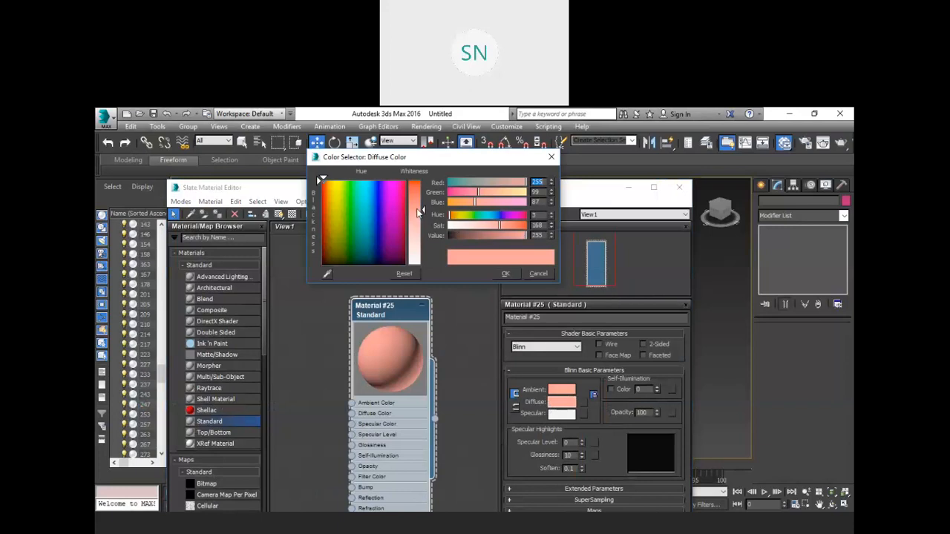
{"action": "left_click_drag", "start_coordinate": [421, 213], "coordinate": [422, 261]}
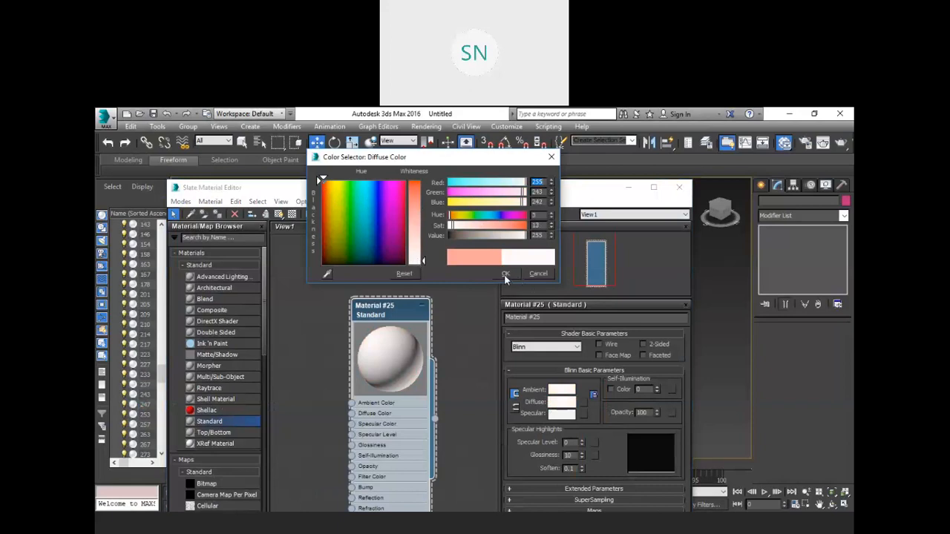
{"action": "left_click_drag", "start_coordinate": [425, 262], "coordinate": [425, 265]}
{"action": "left_click", "coordinate": [448, 226]}
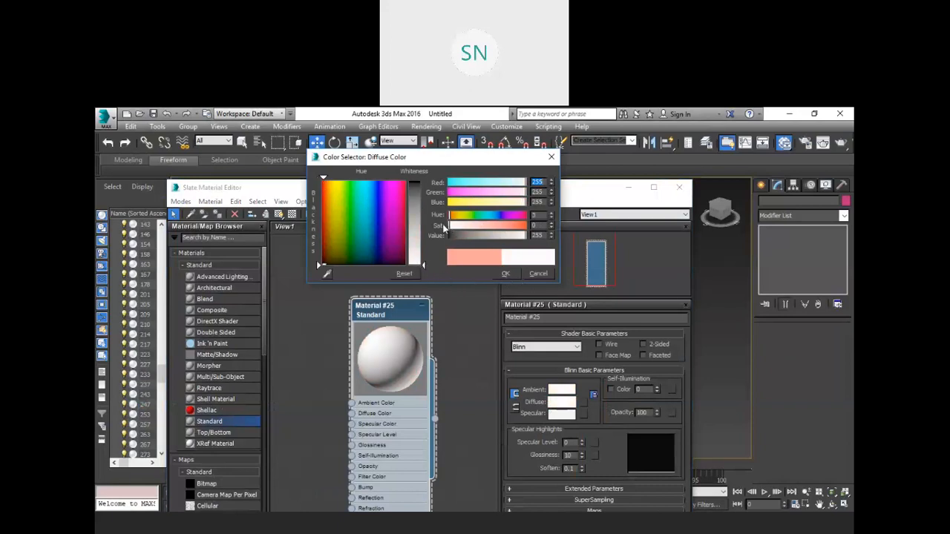
{"action": "left_click_drag", "start_coordinate": [523, 236], "coordinate": [518, 237]}
{"action": "left_click", "coordinate": [510, 273]}
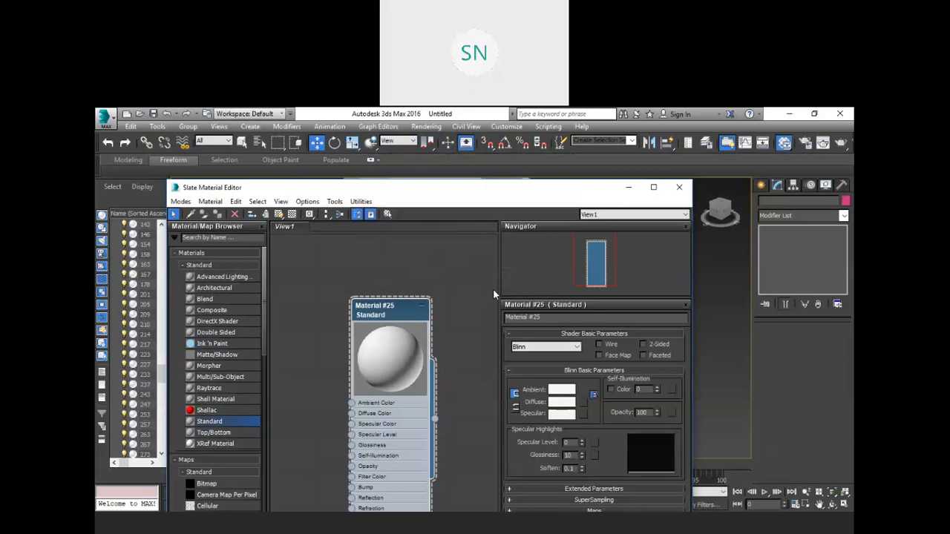
- Select all the house objects and assign Material #25 to the selection
{"action": "left_click_drag", "start_coordinate": [448, 188], "coordinate": [465, 407]}
{"action": "scroll", "coordinate": [456, 296], "scroll_direction": "down", "scroll_amount": 3}
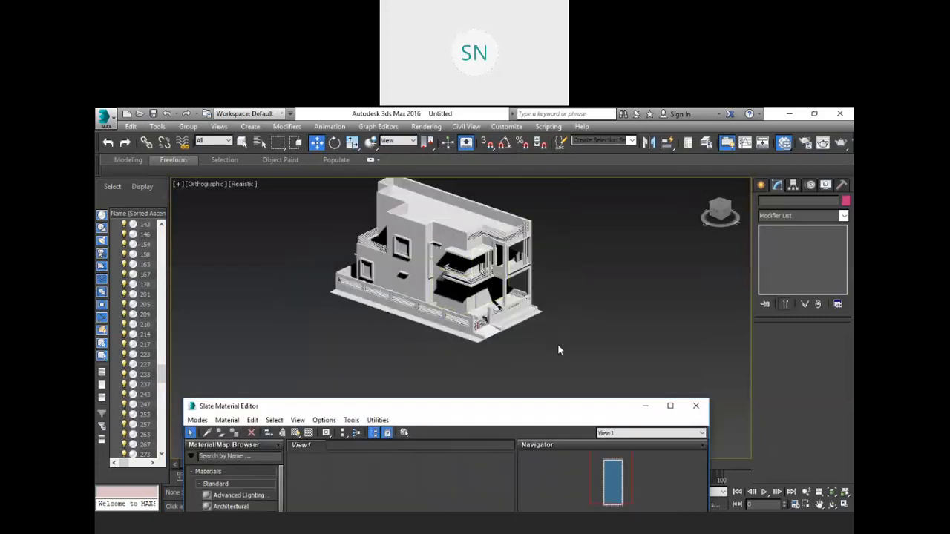
{"action": "middle_click_drag", "start_coordinate": [558, 350], "coordinate": [538, 360]}
{"action": "left_click_drag", "start_coordinate": [576, 381], "coordinate": [308, 193]}
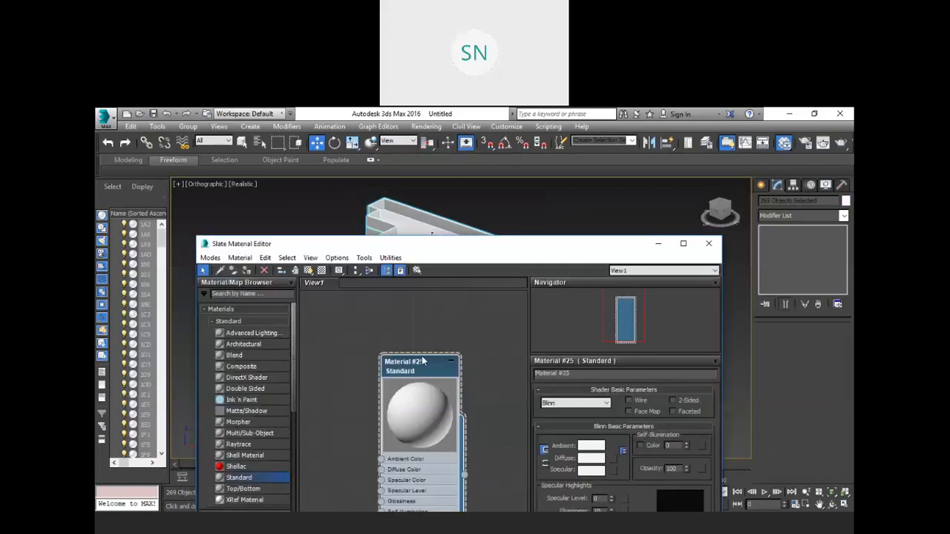
{"action": "right_click", "coordinate": [421, 356]}
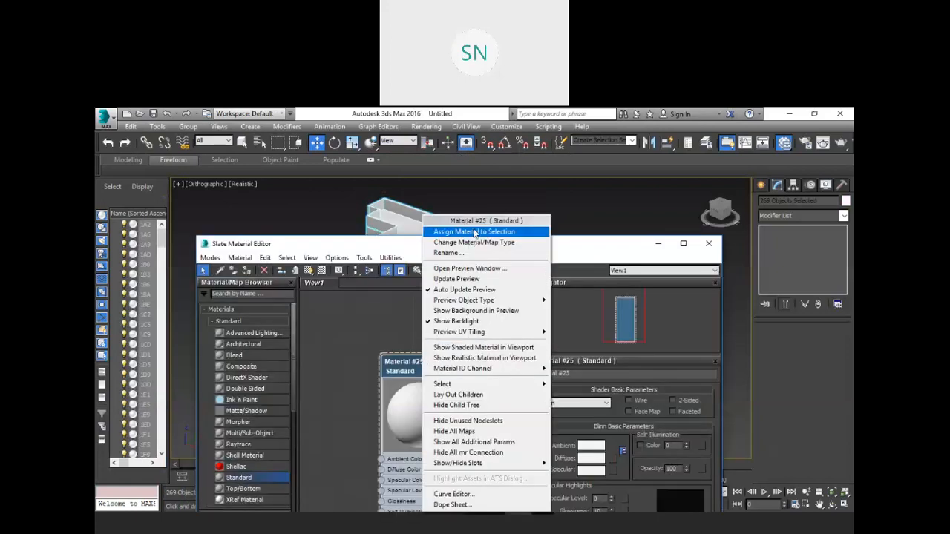
{"action": "left_click", "coordinate": [475, 233]}
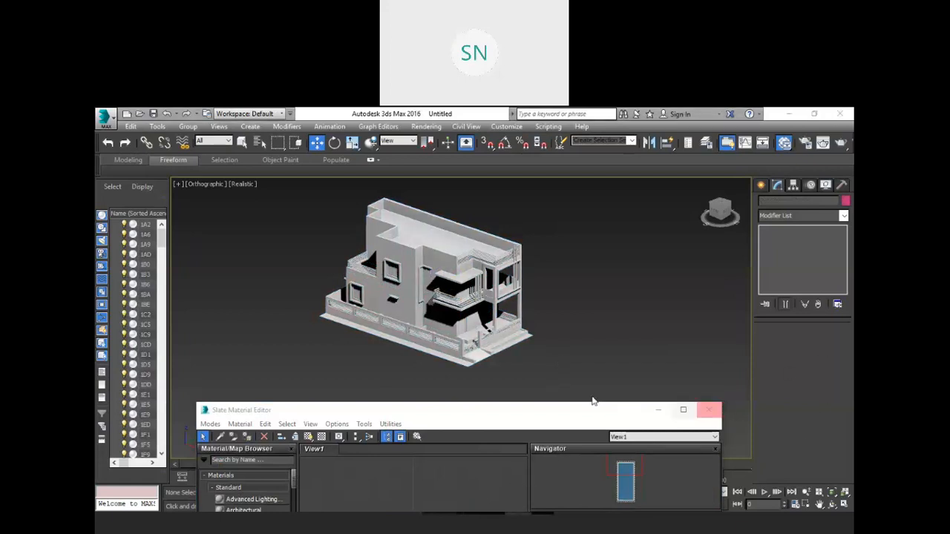
{"action": "middle_click_drag", "start_coordinate": [488, 325], "coordinate": [510, 326]}
{"action": "scroll", "coordinate": [416, 300], "scroll_direction": "up", "scroll_amount": 2}
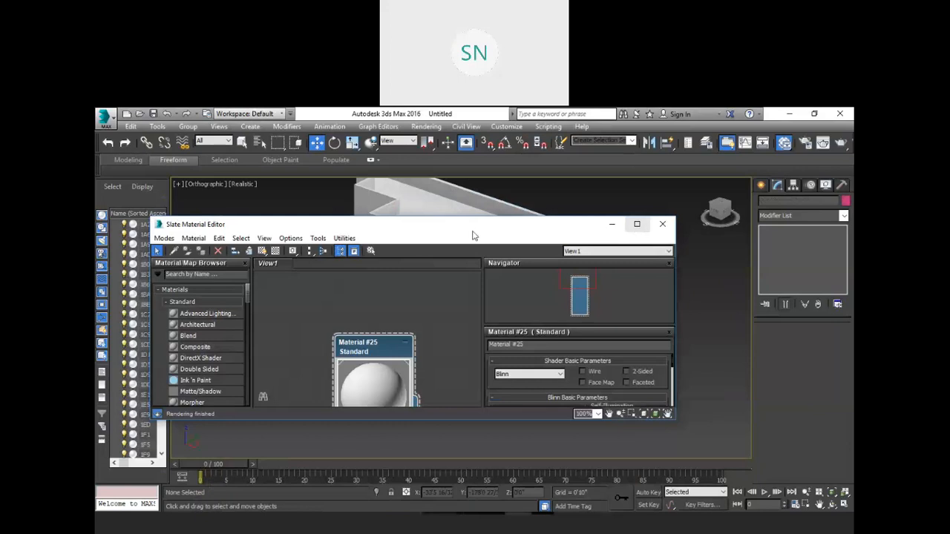
- Resize and reposition the Slate Material Editor, and look through Material #25's slots and the available standard maps
{"action": "left_click_drag", "start_coordinate": [414, 421], "coordinate": [427, 511]}
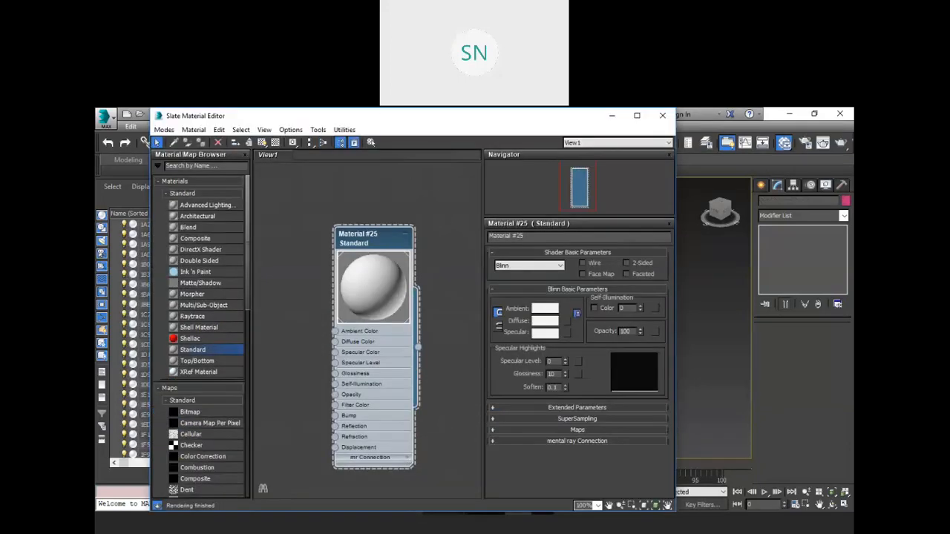
{"action": "left_click_drag", "start_coordinate": [403, 118], "coordinate": [434, 132]}
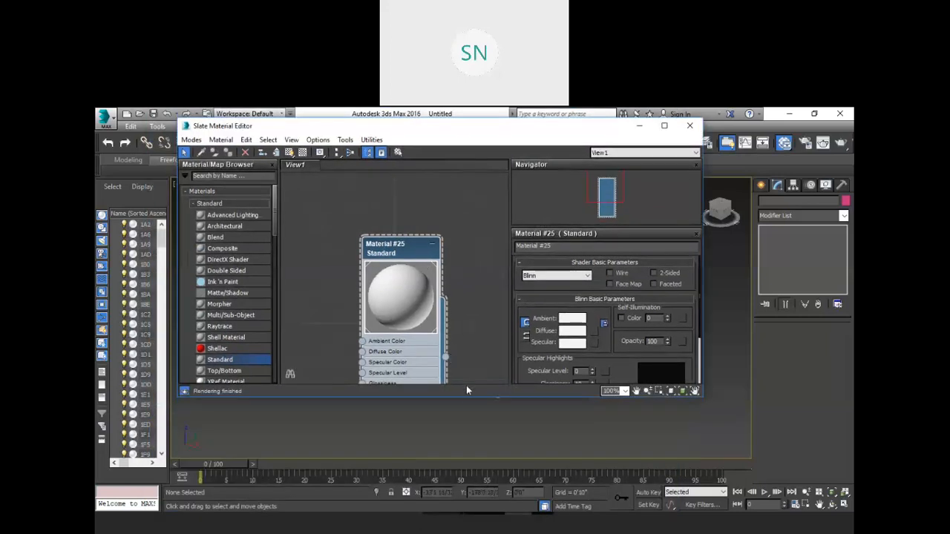
{"action": "left_click_drag", "start_coordinate": [466, 398], "coordinate": [472, 453]}
{"action": "middle_click_drag", "start_coordinate": [399, 260], "coordinate": [322, 217]}
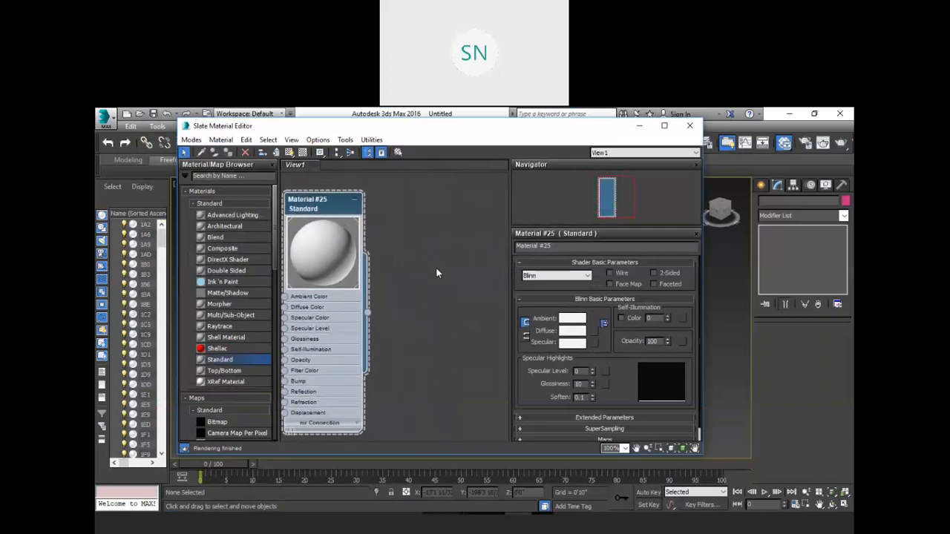
{"action": "scroll", "coordinate": [436, 271], "scroll_direction": "down", "scroll_amount": 1}
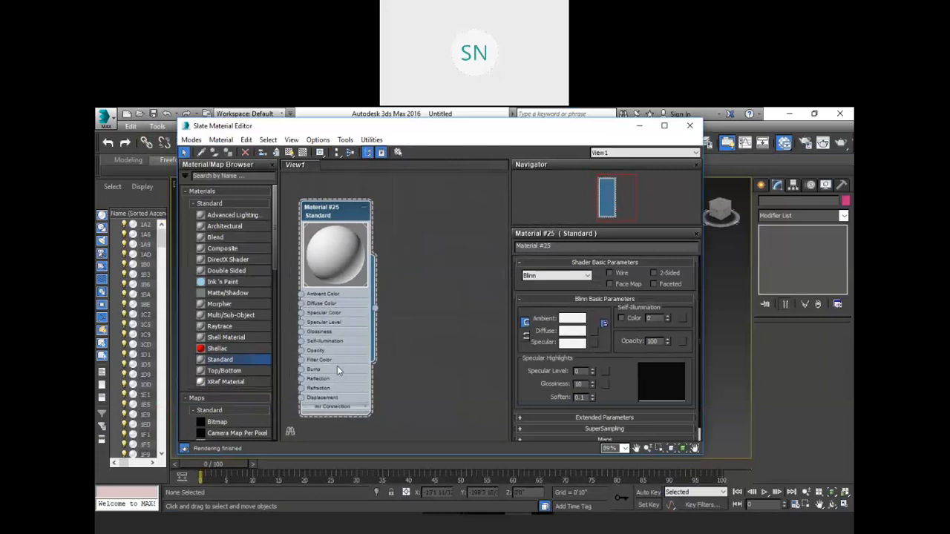
{"action": "scroll", "coordinate": [256, 324], "scroll_direction": "down", "scroll_amount": 10}
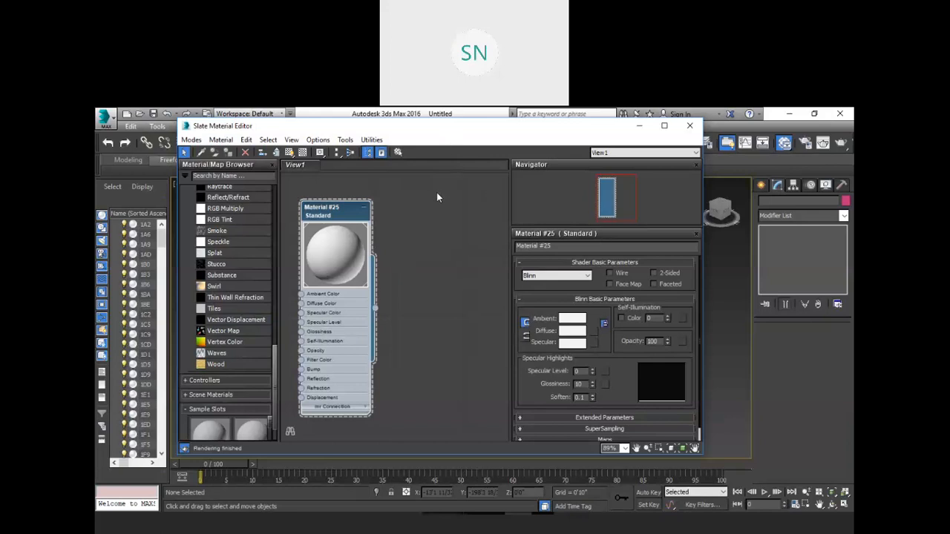
{"action": "left_click_drag", "start_coordinate": [457, 130], "coordinate": [445, 191]}
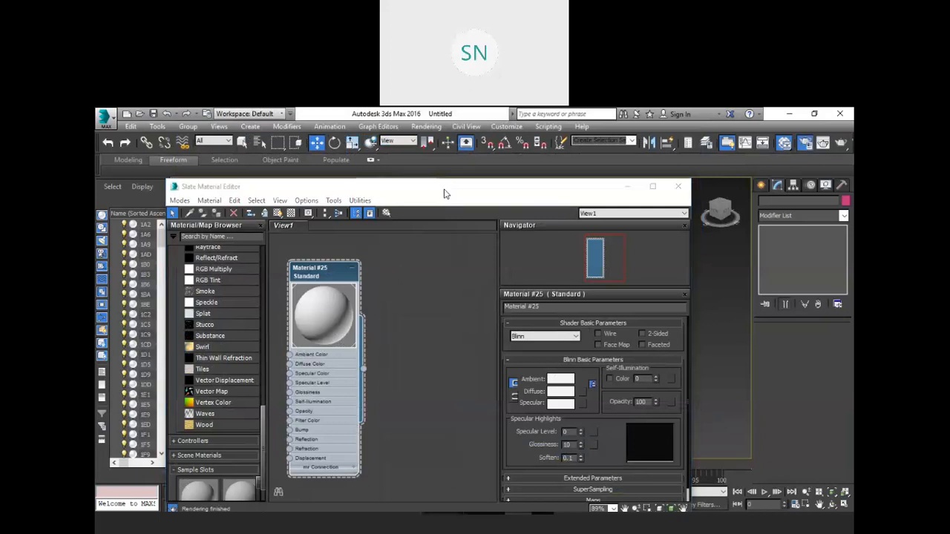
- Open Render Setup and change the renderer to NVIDIA mental ray
{"action": "key", "text": "F10"}
{"action": "left_click_drag", "start_coordinate": [439, 154], "coordinate": [391, 129]}
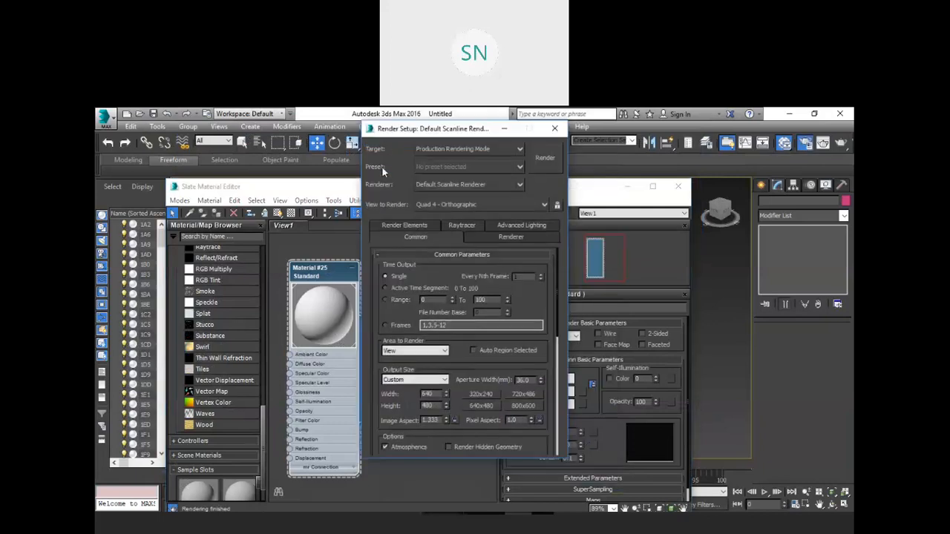
{"action": "left_click", "coordinate": [506, 187]}
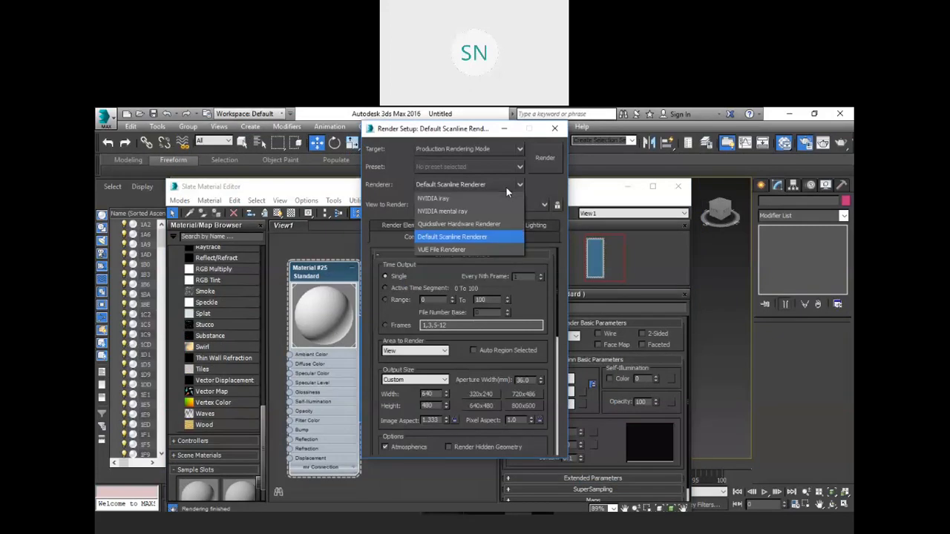
{"action": "left_click", "coordinate": [474, 210]}
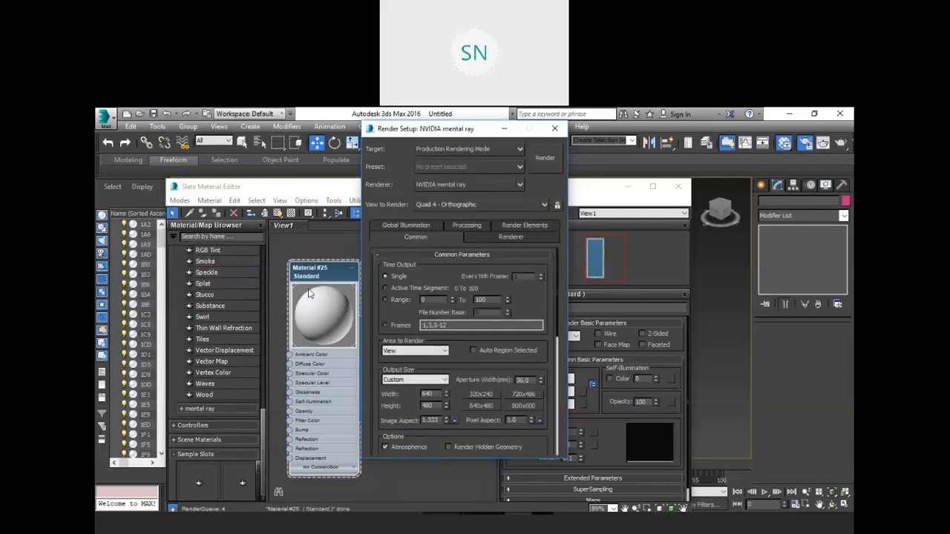
- Look through the materials and maps offered in the Material/Map Browser for the mental ray renderer
{"action": "scroll", "coordinate": [230, 317], "scroll_direction": "up", "scroll_amount": 6}
{"action": "scroll", "coordinate": [230, 317], "scroll_direction": "down", "scroll_amount": 3}
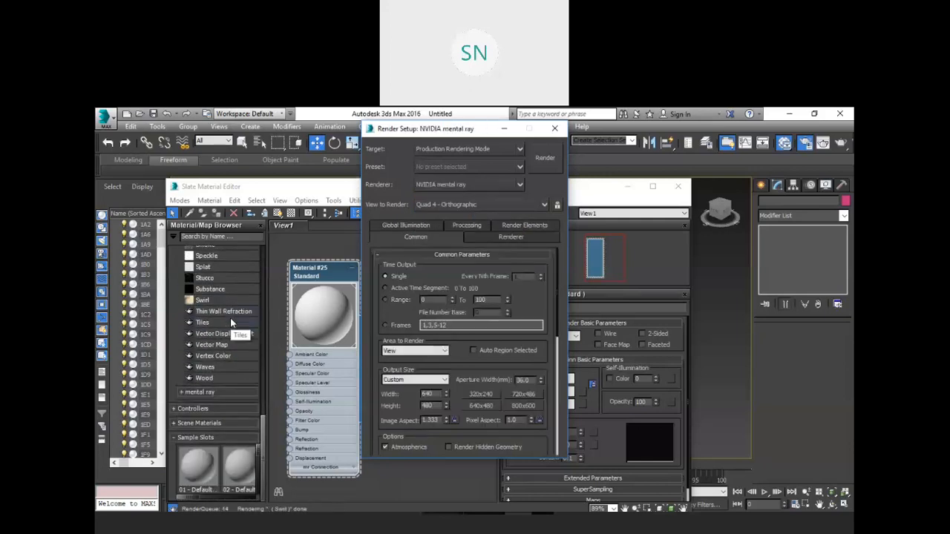
{"action": "scroll", "coordinate": [214, 416], "scroll_direction": "down", "scroll_amount": 3}
{"action": "scroll", "coordinate": [215, 405], "scroll_direction": "down", "scroll_amount": 2}
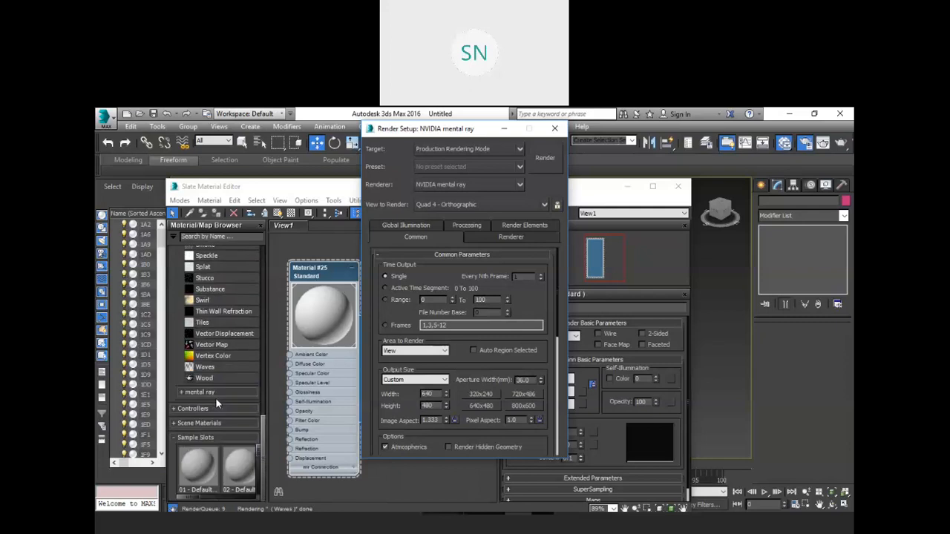
{"action": "scroll", "coordinate": [196, 399], "scroll_direction": "up", "scroll_amount": 3}
{"action": "scroll", "coordinate": [196, 399], "scroll_direction": "up", "scroll_amount": 8}
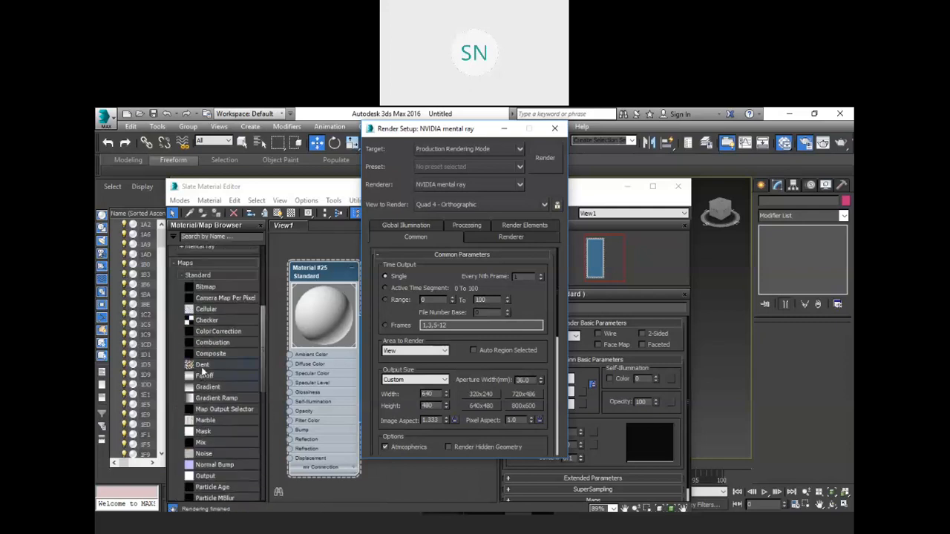
{"action": "scroll", "coordinate": [206, 360], "scroll_direction": "up", "scroll_amount": 2}
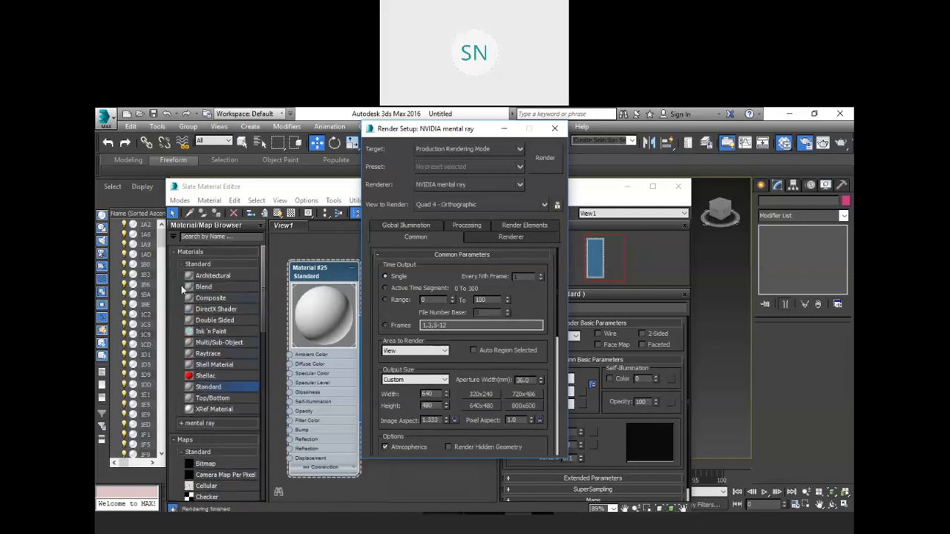
- Close the Slate Material Editor and Render Setup, and exit 3ds Max
{"action": "left_click", "coordinate": [677, 187]}
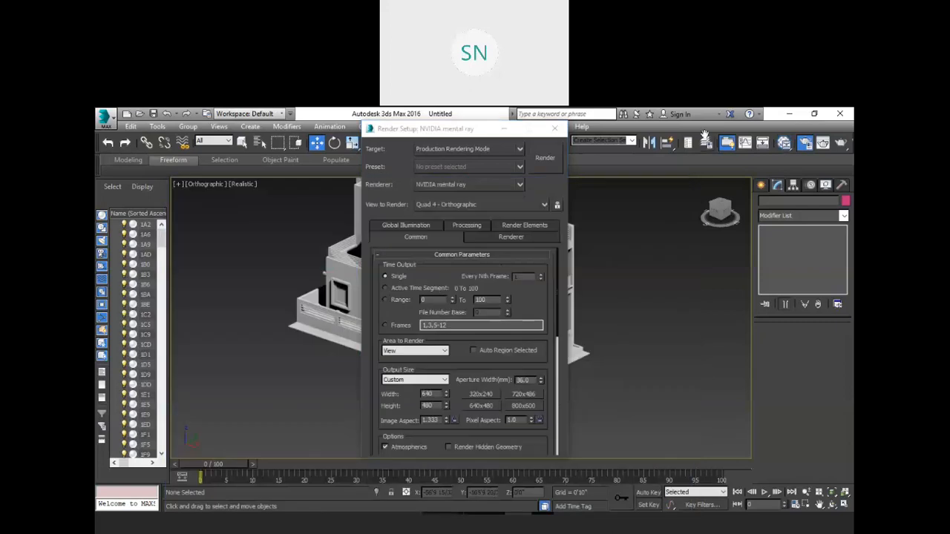
{"action": "key", "text": "Escape"}
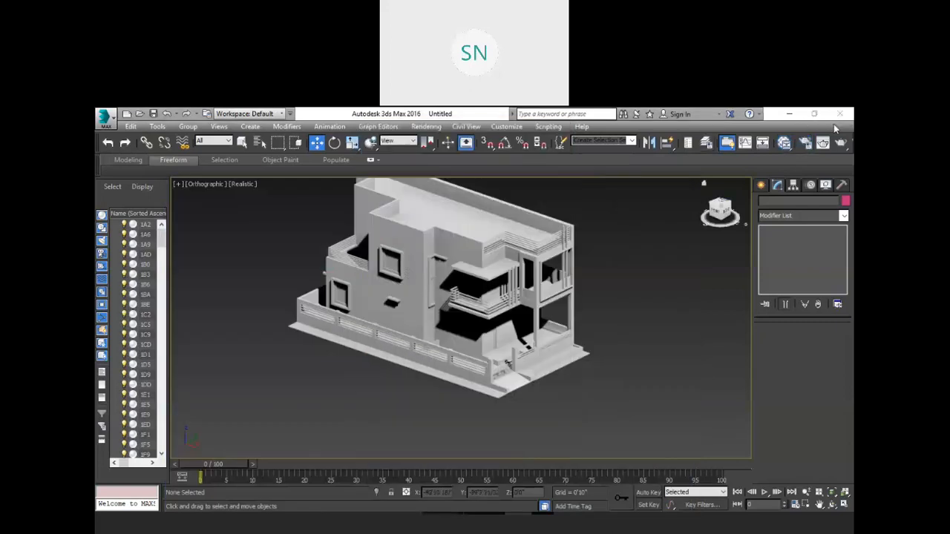
{"action": "left_click", "coordinate": [839, 113]}
{"action": "left_click", "coordinate": [471, 336]}
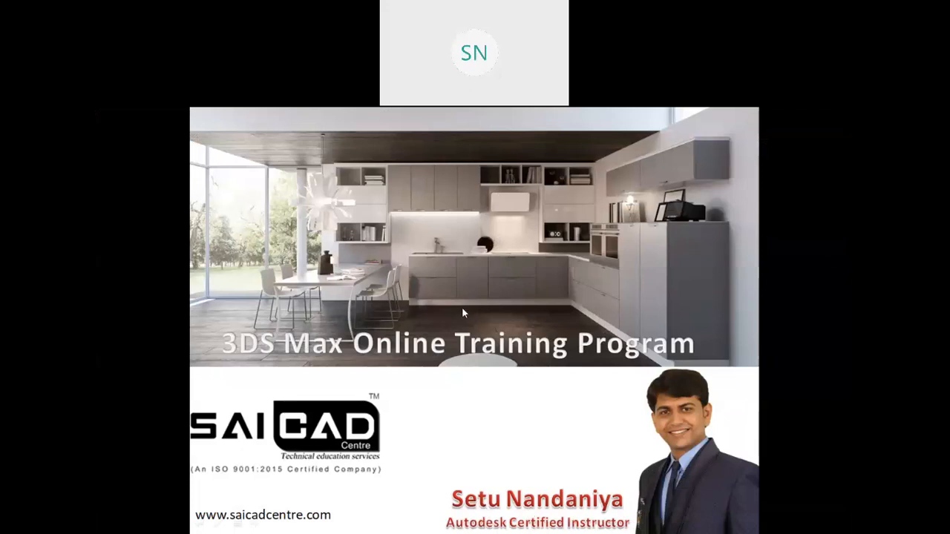
- End the PowerPoint slide show and bring up the Windows Start menu to relaunch 3ds Max
{"action": "key", "text": "Escape"}
{"action": "left_click", "coordinate": [204, 529]}
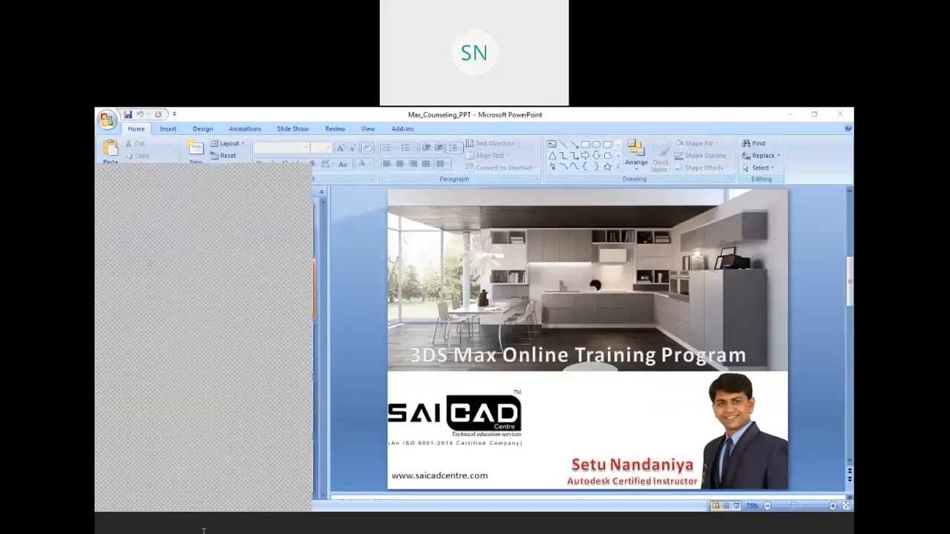
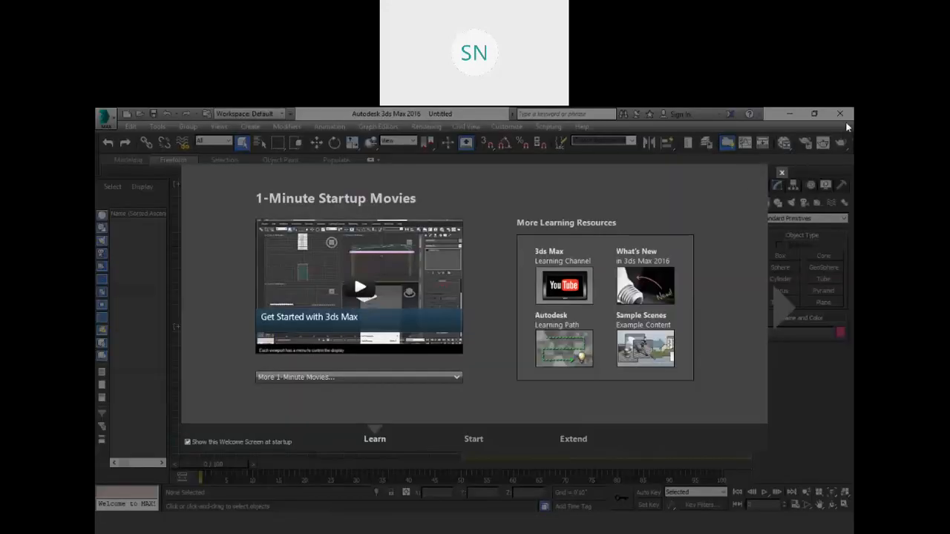
- Dismiss the welcome screen and import n1 3d.iges from the 3DS Max > modal folder with Convert to Mesh off and Y-Up axis
{"action": "left_click", "coordinate": [781, 172]}
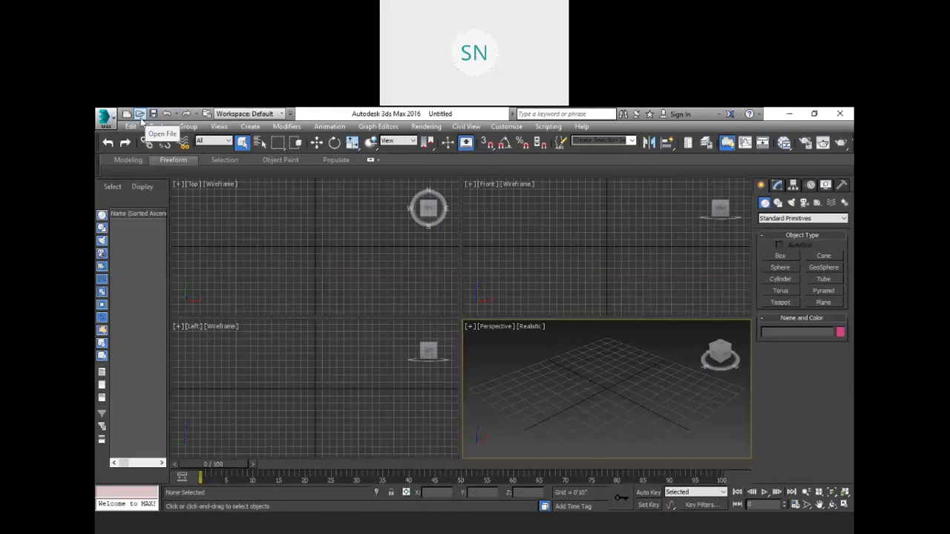
{"action": "left_click", "coordinate": [107, 117]}
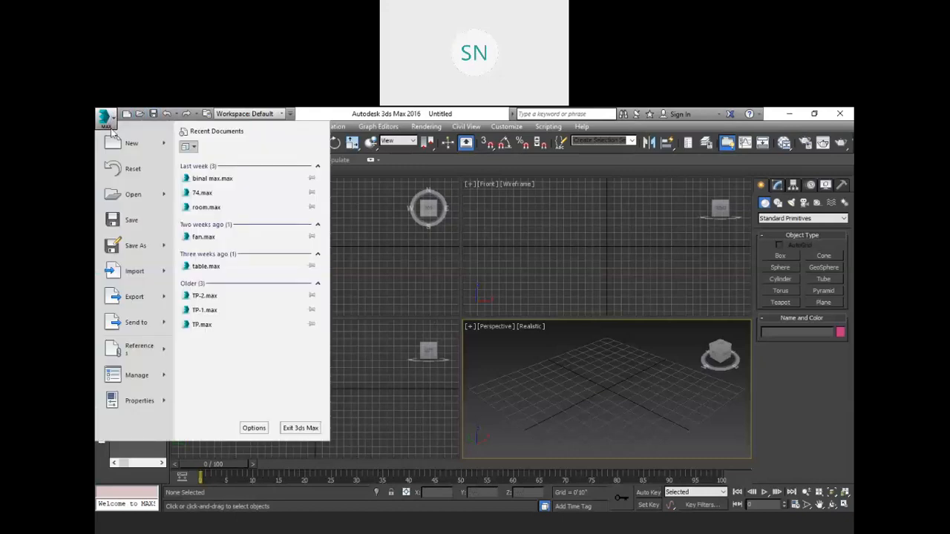
{"action": "left_click", "coordinate": [132, 270]}
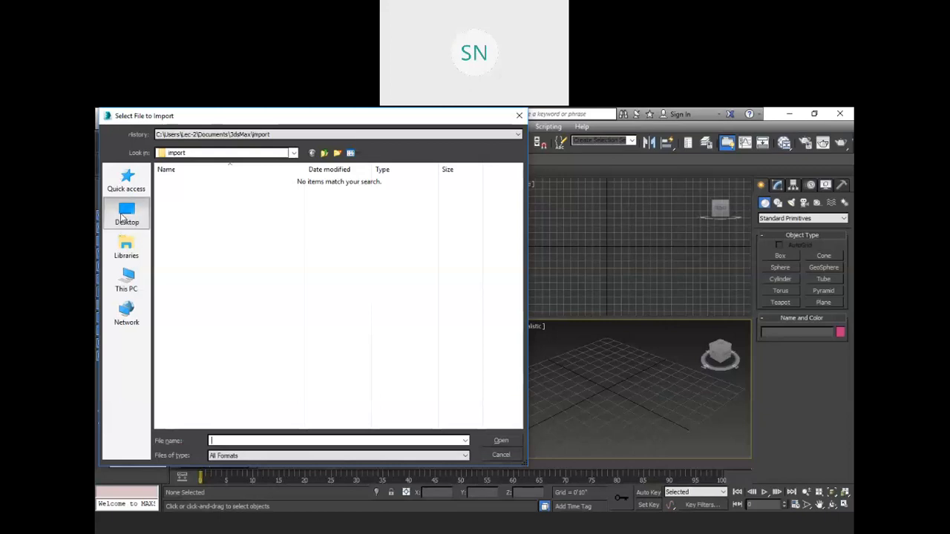
{"action": "left_click", "coordinate": [122, 217]}
{"action": "double_click", "coordinate": [220, 316]}
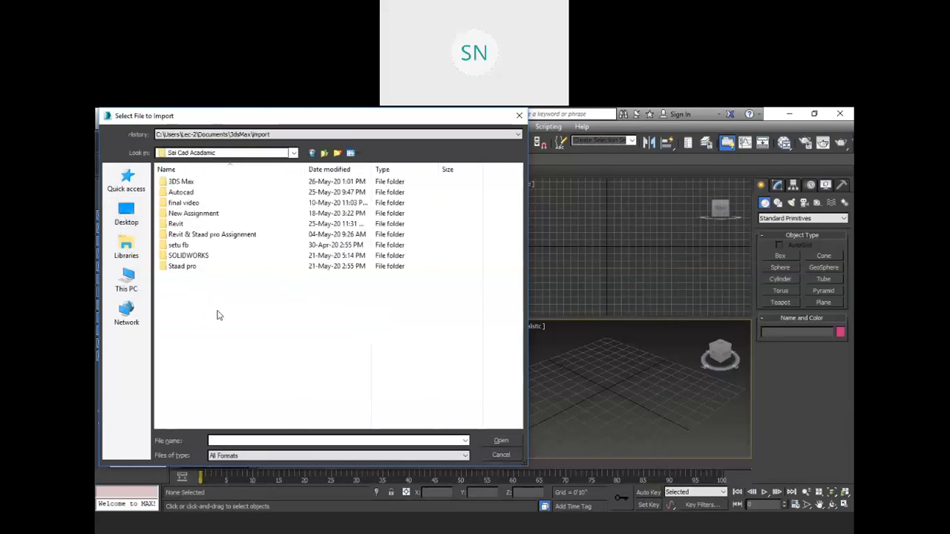
{"action": "double_click", "coordinate": [248, 192]}
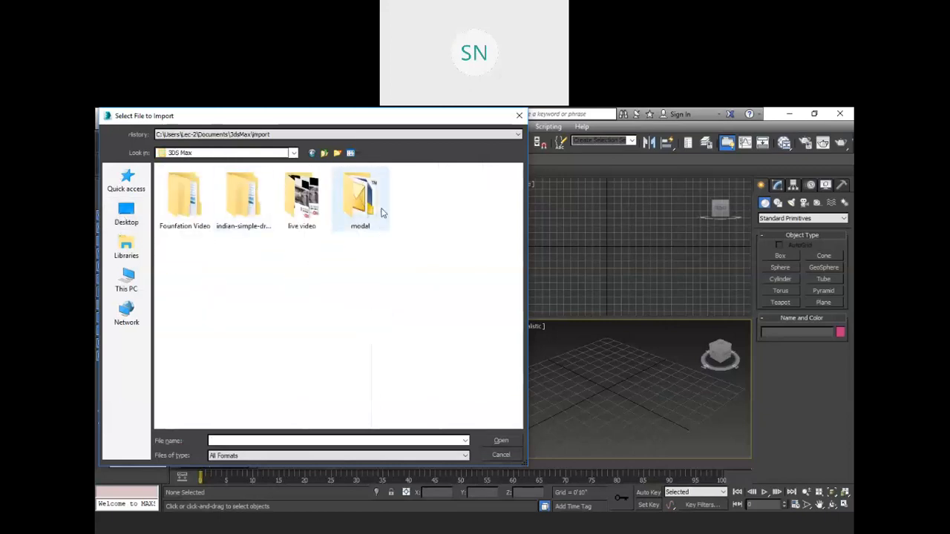
{"action": "double_click", "coordinate": [365, 204]}
{"action": "left_click", "coordinate": [238, 214]}
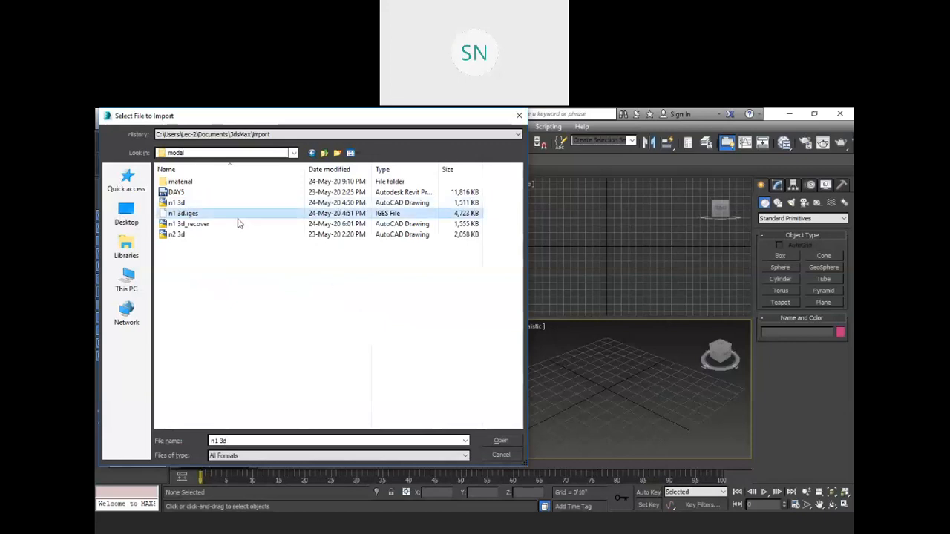
{"action": "left_click", "coordinate": [502, 442]}
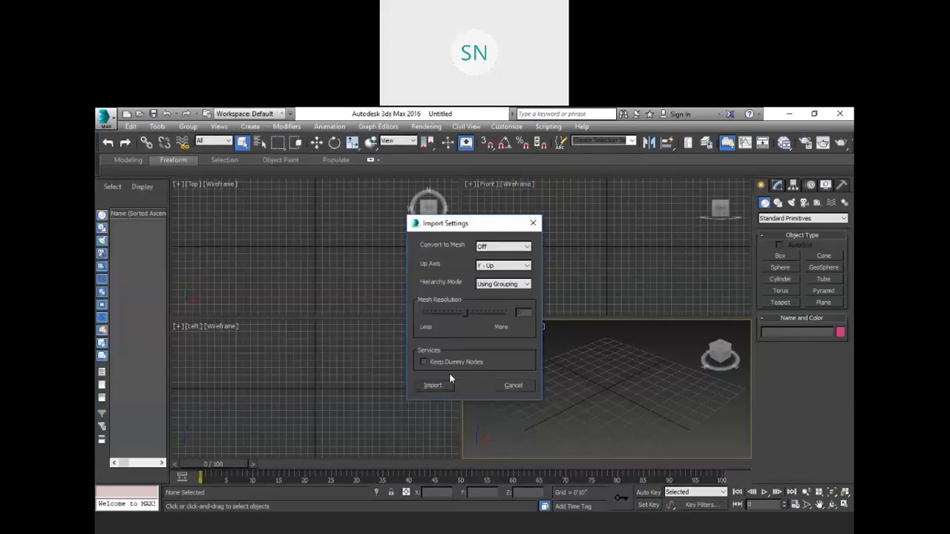
{"action": "left_click", "coordinate": [434, 385]}
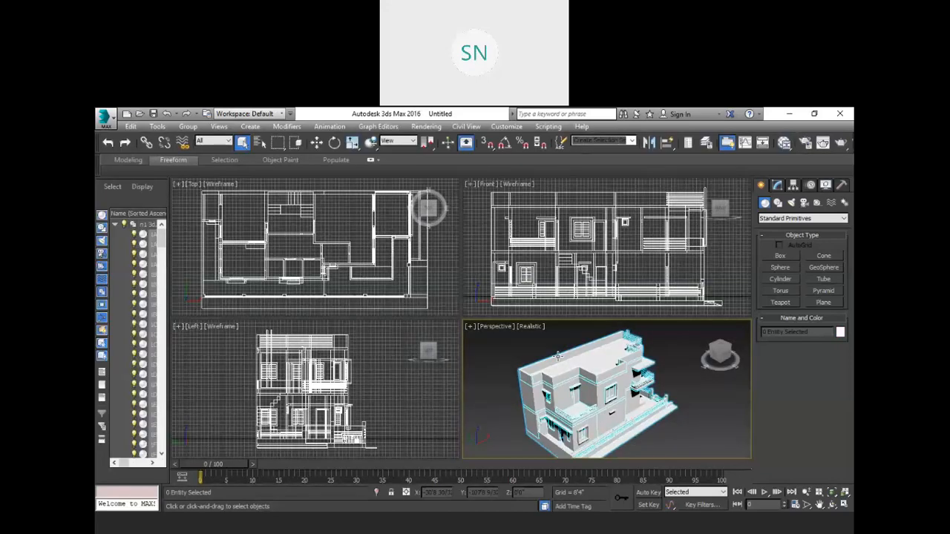
- Maximize the Perspective viewport and ungroup the imported house model
{"action": "key", "text": "alt+w"}
{"action": "left_click_drag", "start_coordinate": [570, 406], "coordinate": [351, 242]}
{"action": "scroll", "coordinate": [397, 257], "scroll_direction": "down", "scroll_amount": 5}
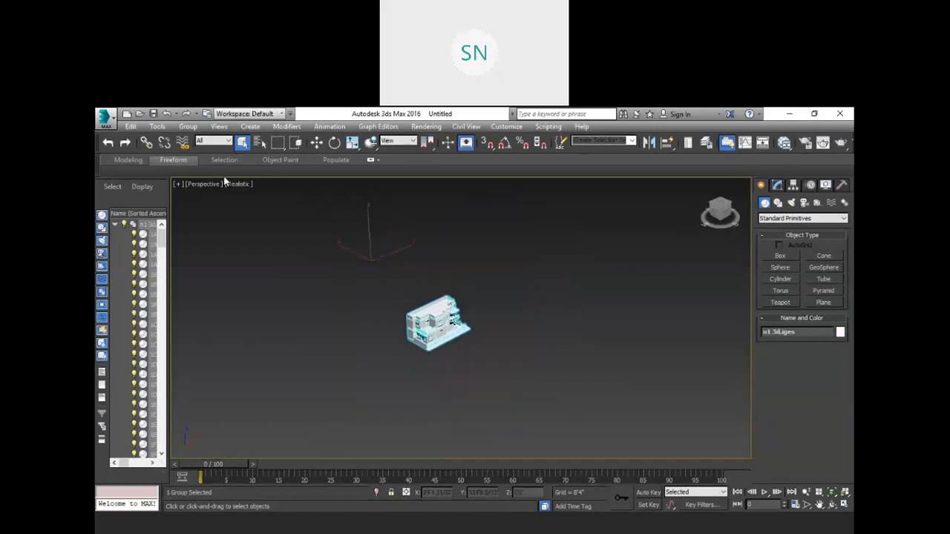
{"action": "left_click", "coordinate": [187, 127]}
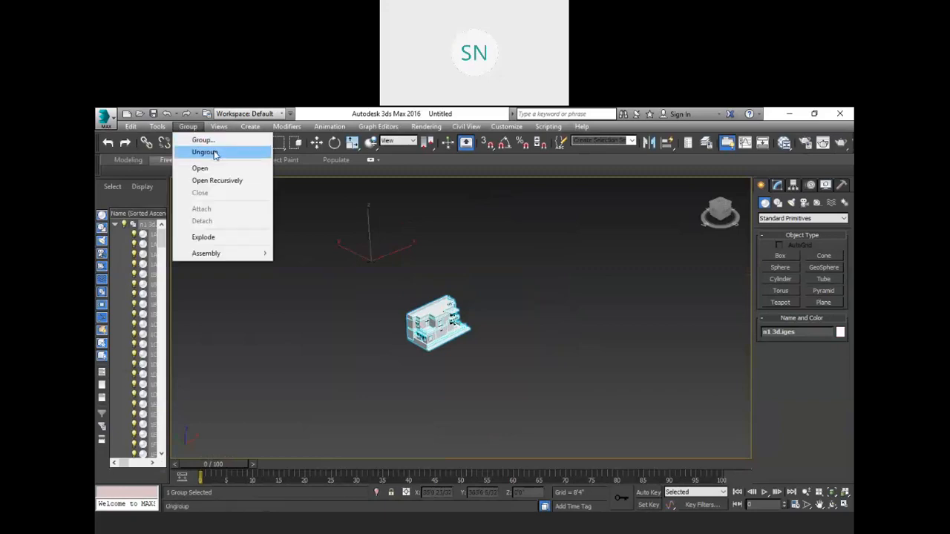
{"action": "left_click", "coordinate": [215, 153]}
{"action": "left_click", "coordinate": [302, 300]}
- Select all the ungrouped objects of the house in the Perspective view
{"action": "left_click_drag", "start_coordinate": [535, 382], "coordinate": [404, 286]}
{"action": "scroll", "coordinate": [398, 271], "scroll_direction": "up", "scroll_amount": 3}
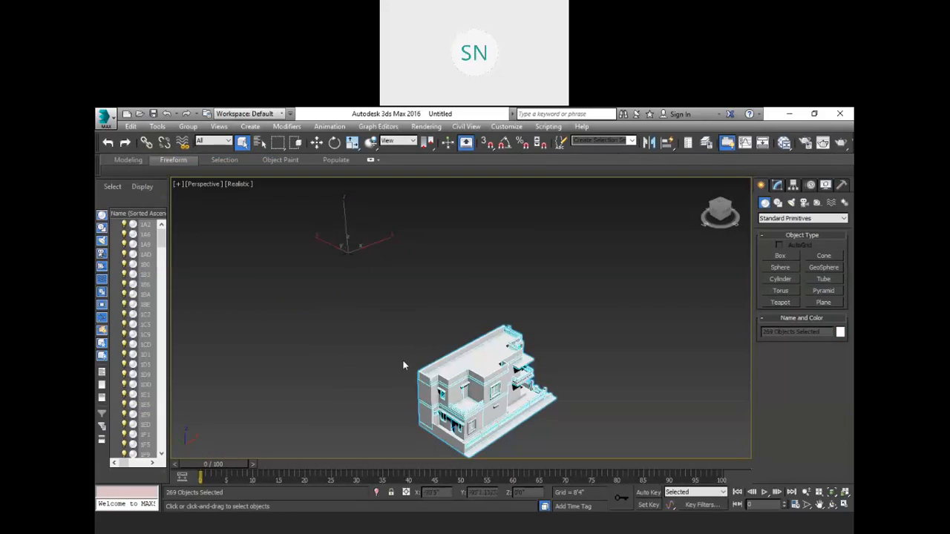
{"action": "middle_click_drag", "start_coordinate": [402, 381], "coordinate": [398, 316]}
{"action": "scroll", "coordinate": [466, 416], "scroll_direction": "up", "scroll_amount": 4}
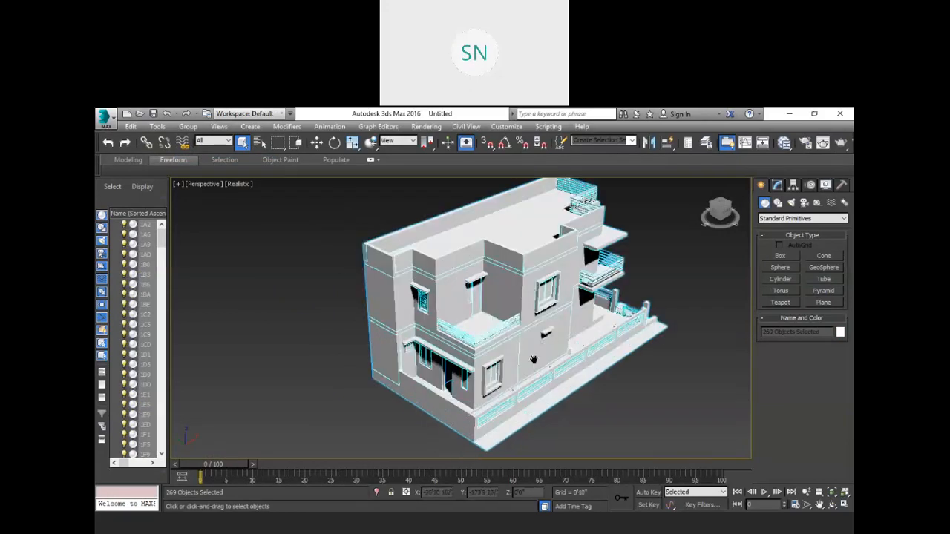
{"action": "scroll", "coordinate": [534, 359], "scroll_direction": "down", "scroll_amount": 3}
{"action": "middle_click_drag", "start_coordinate": [564, 379], "coordinate": [475, 377], "text": "alt"}
{"action": "mouse_move", "coordinate": [602, 400]}
{"action": "middle_mouse_down", "text": "alt"}
{"action": "mouse_move", "coordinate": [589, 390]}
{"action": "mouse_move", "coordinate": [602, 397]}
{"action": "middle_mouse_up", "text": "alt"}
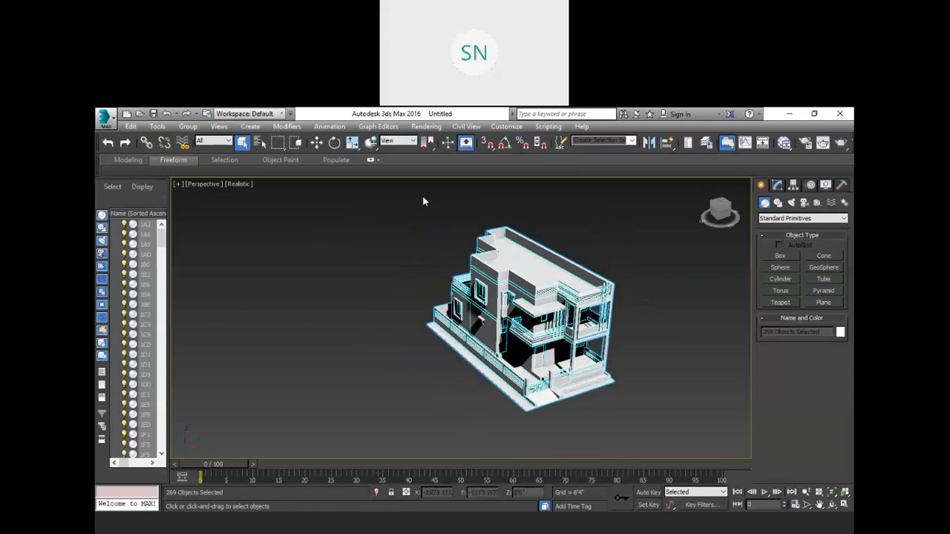
- Change the renderer to NVIDIA mental ray in Render Setup and close the dialog
{"action": "key", "text": "F10"}
{"action": "left_click", "coordinate": [449, 185]}
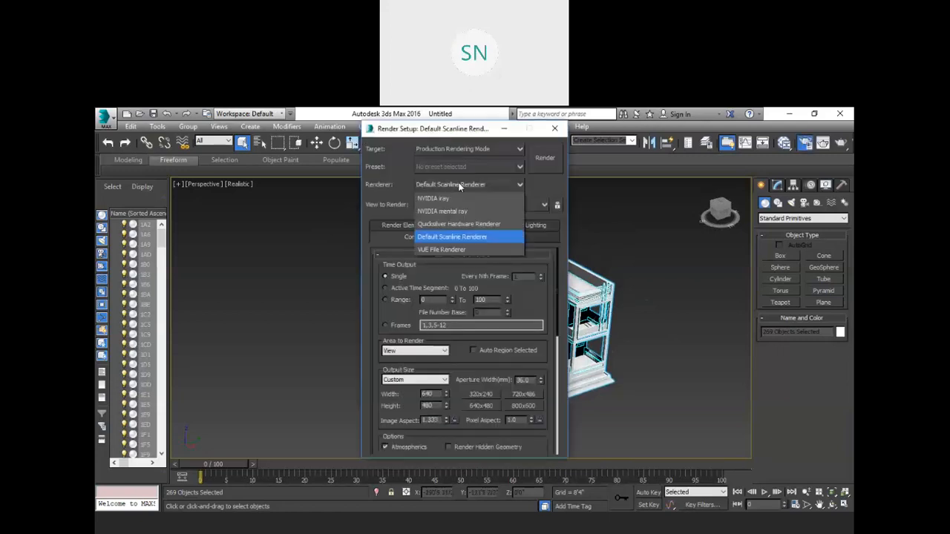
{"action": "left_click", "coordinate": [450, 211]}
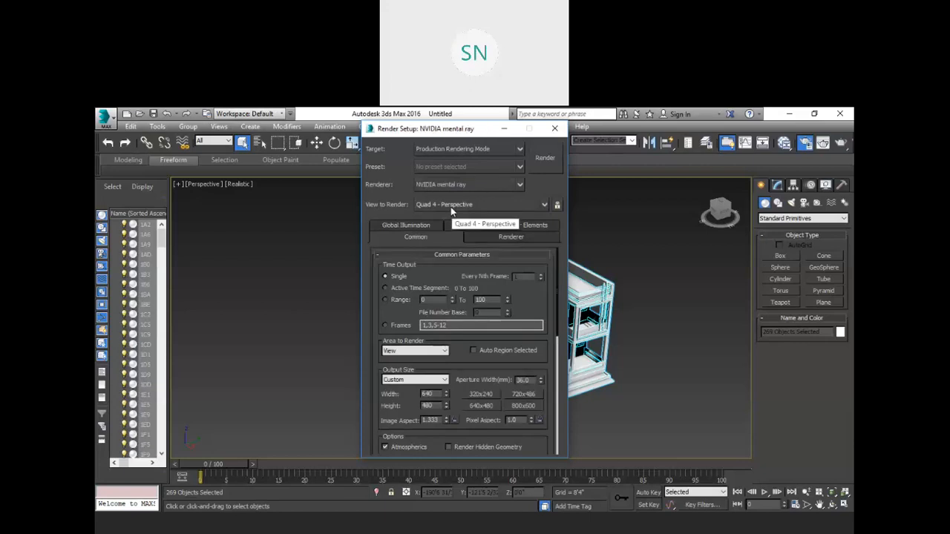
{"action": "left_click", "coordinate": [555, 129]}
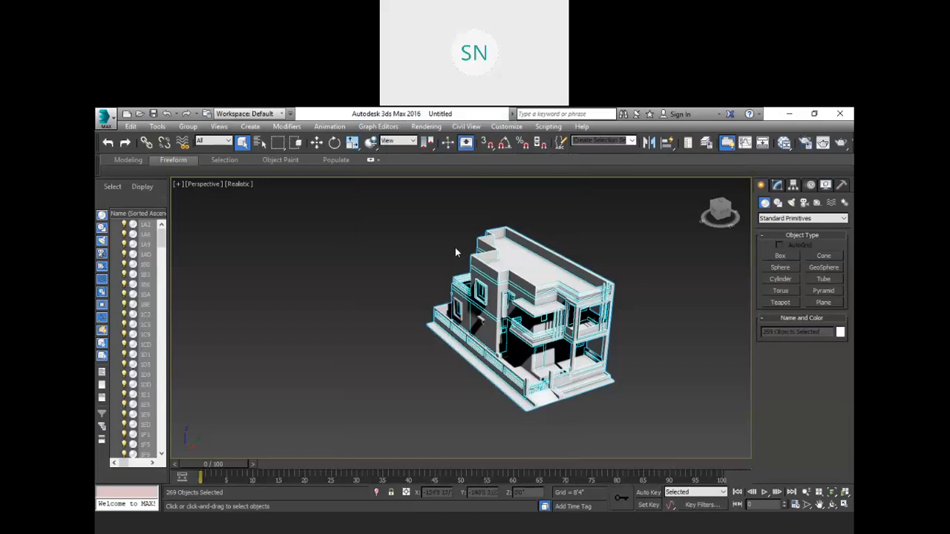
- Open the Slate Material Editor and collapse the Maps group and the Autodesk Material Library's Ceramic group in the Material/Map Browser
{"action": "key", "text": "m"}
{"action": "scroll", "coordinate": [198, 368], "scroll_direction": "down", "scroll_amount": 5}
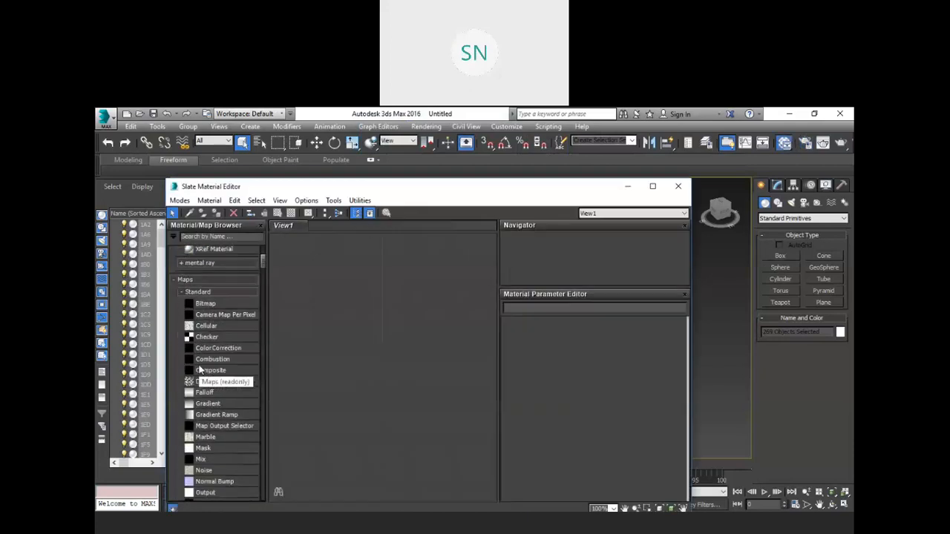
{"action": "left_click", "coordinate": [177, 280]}
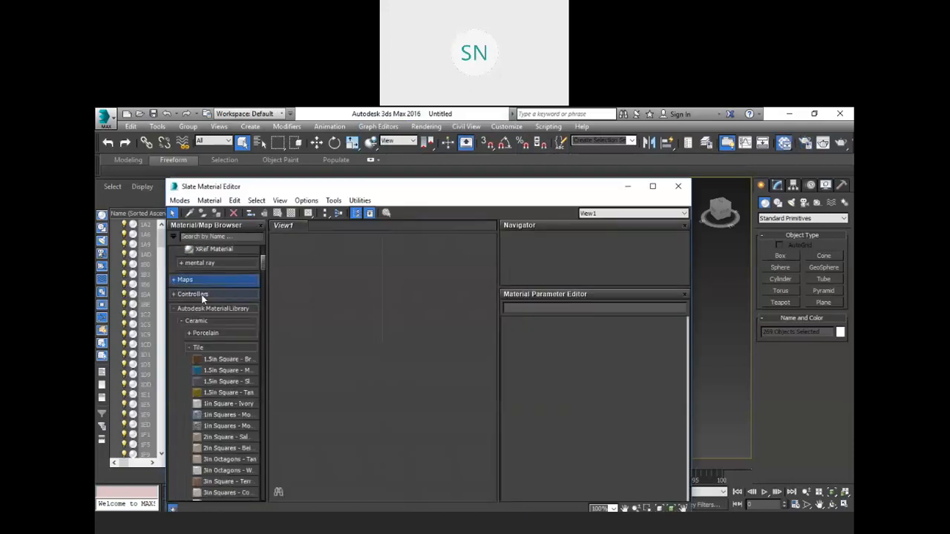
{"action": "scroll", "coordinate": [203, 295], "scroll_direction": "down", "scroll_amount": 2}
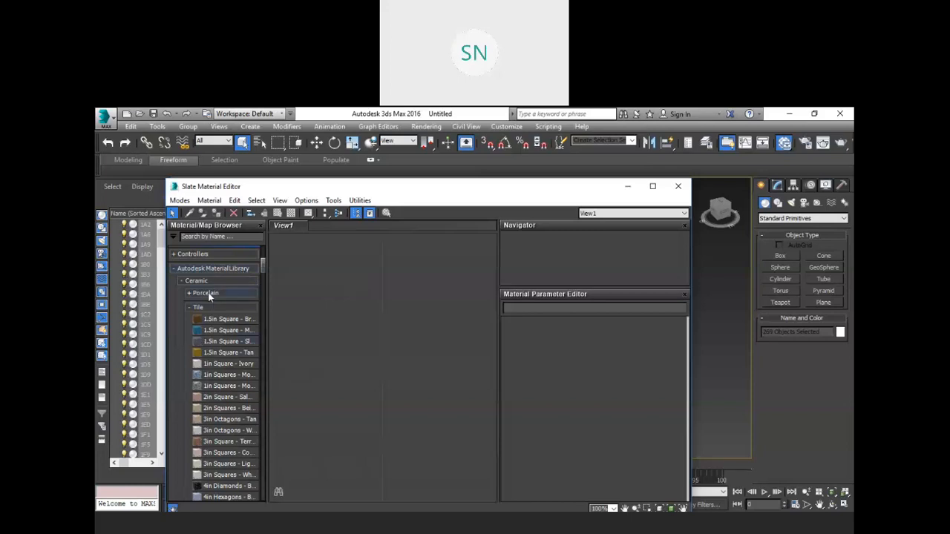
{"action": "left_click", "coordinate": [188, 307]}
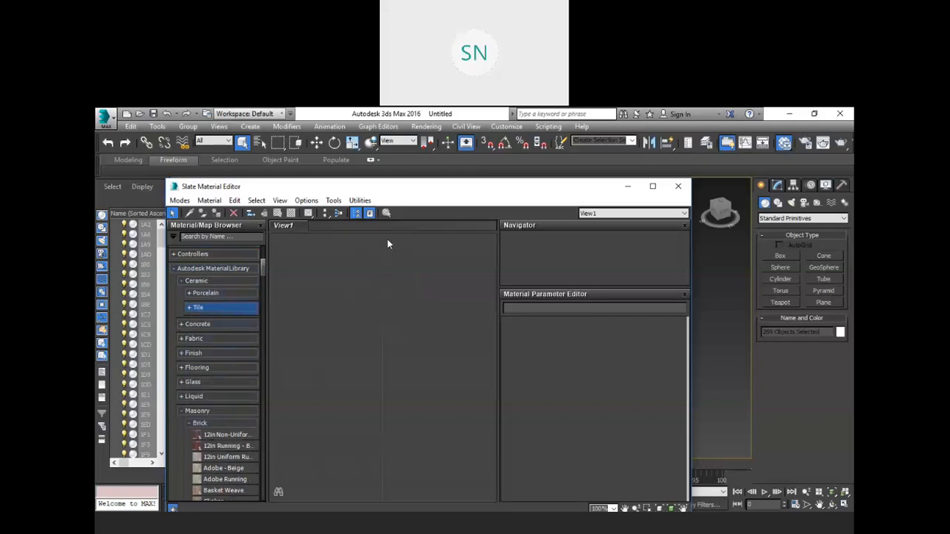
{"action": "left_click_drag", "start_coordinate": [395, 187], "coordinate": [418, 168]}
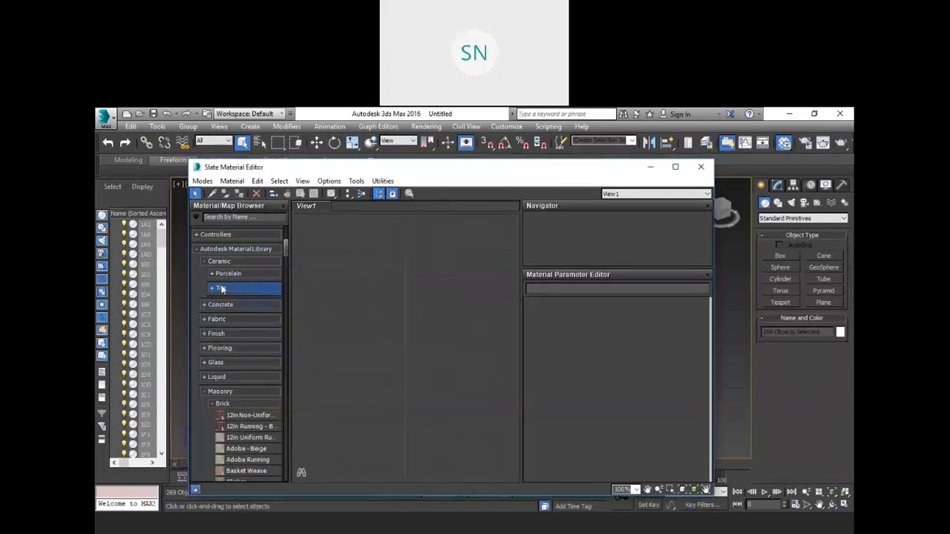
{"action": "left_click", "coordinate": [204, 260]}
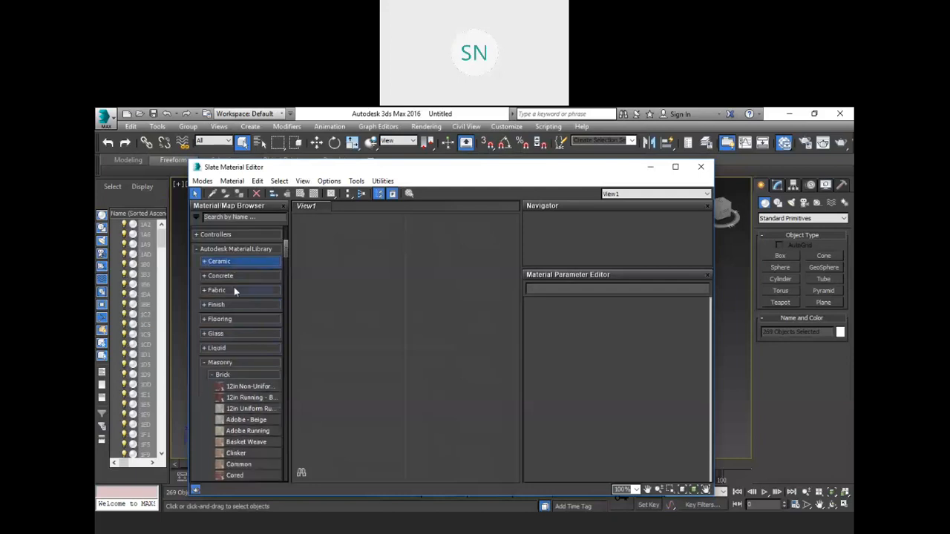
- Collapse the Masonry, Metal and Miscellaneous groups and add the Paint material from the library's Paint category to View1
{"action": "scroll", "coordinate": [243, 352], "scroll_direction": "down", "scroll_amount": 1}
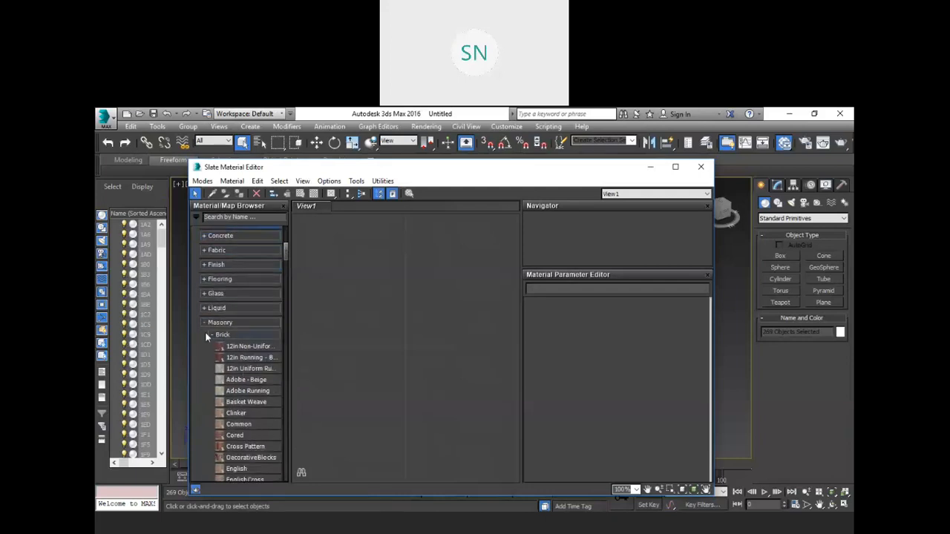
{"action": "left_click", "coordinate": [213, 333]}
{"action": "left_click", "coordinate": [203, 322]}
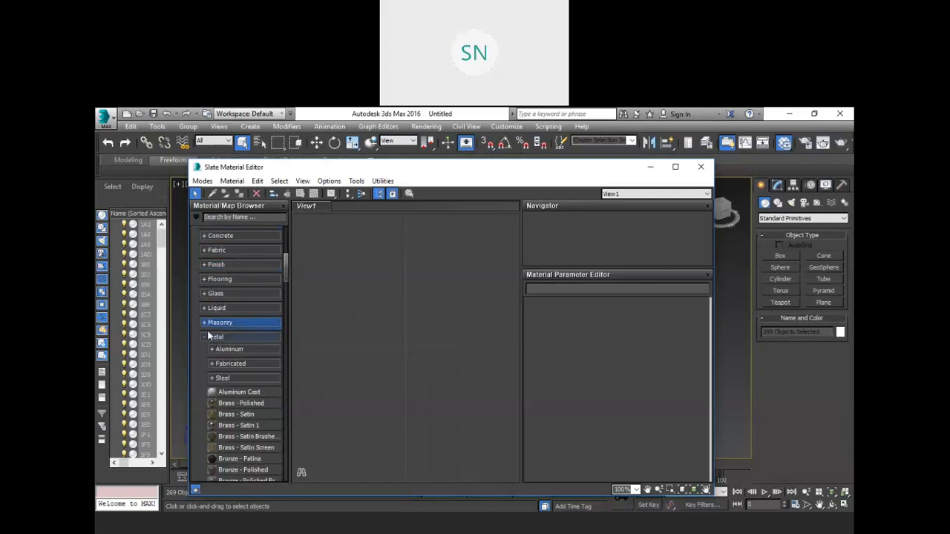
{"action": "left_click", "coordinate": [205, 337]}
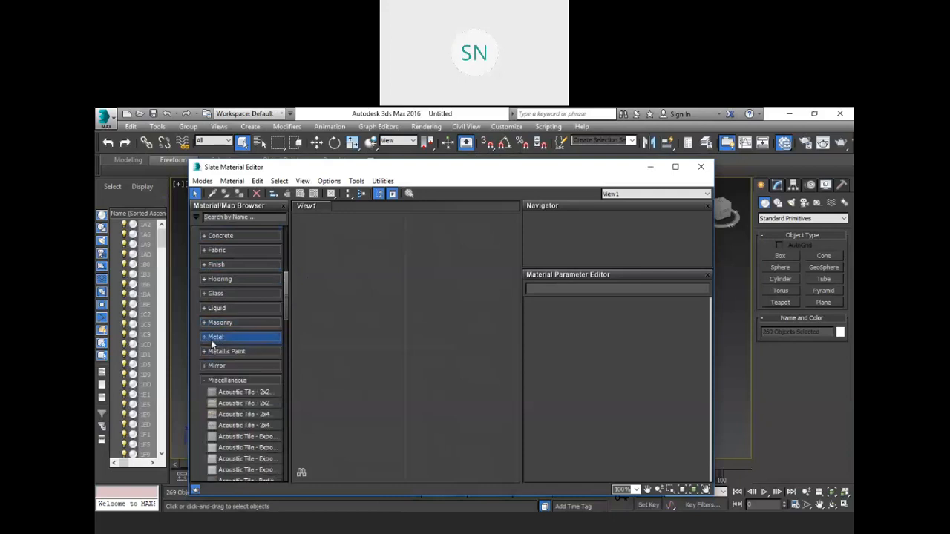
{"action": "left_click", "coordinate": [205, 380]}
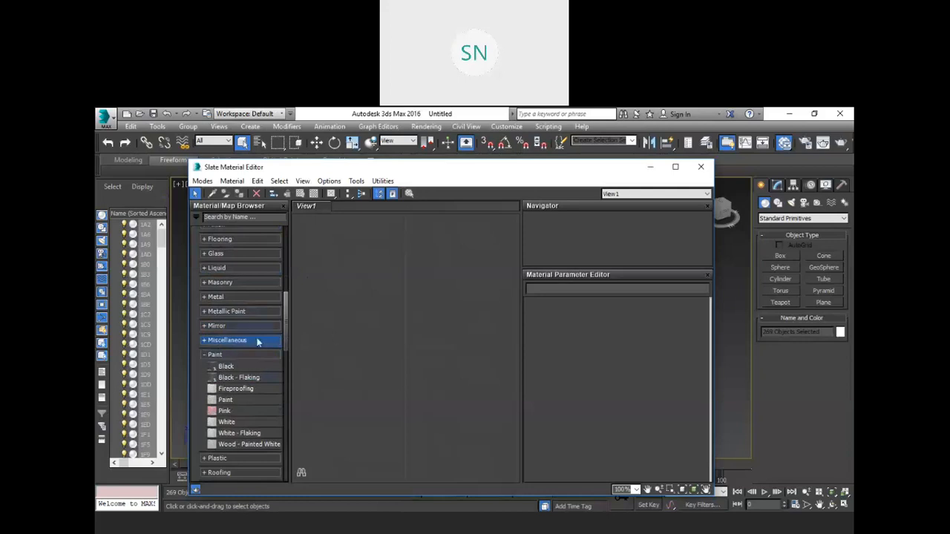
{"action": "left_click_drag", "start_coordinate": [225, 400], "coordinate": [436, 326]}
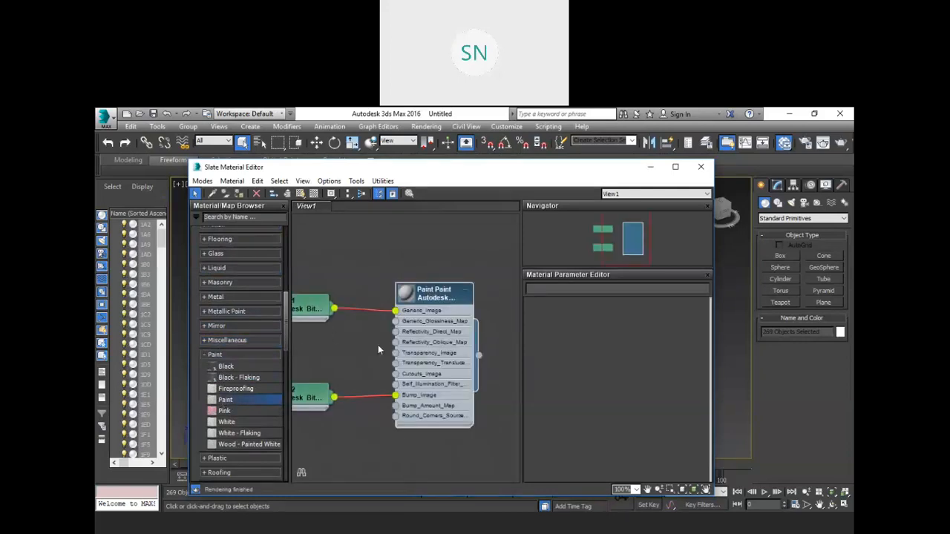
- Enlarge the preview of the Map #2 bitmap node feeding the material's bump image
{"action": "scroll", "coordinate": [401, 356], "scroll_direction": "up", "scroll_amount": 5}
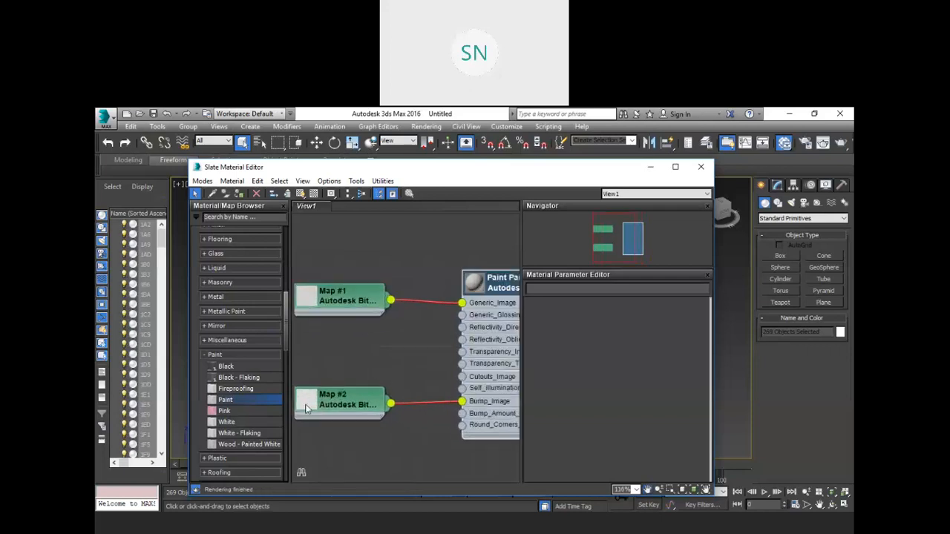
{"action": "double_click", "coordinate": [346, 359]}
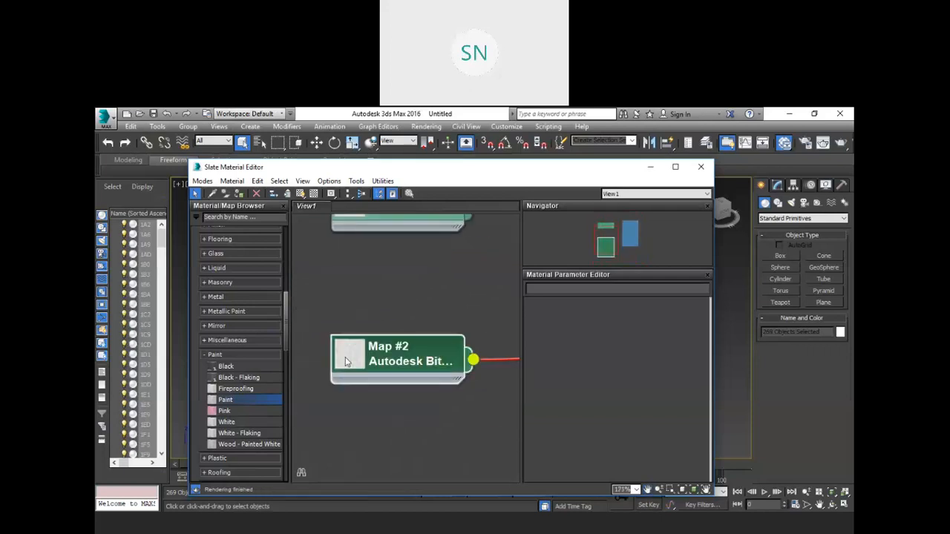
{"action": "scroll", "coordinate": [374, 318], "scroll_direction": "up", "scroll_amount": 1}
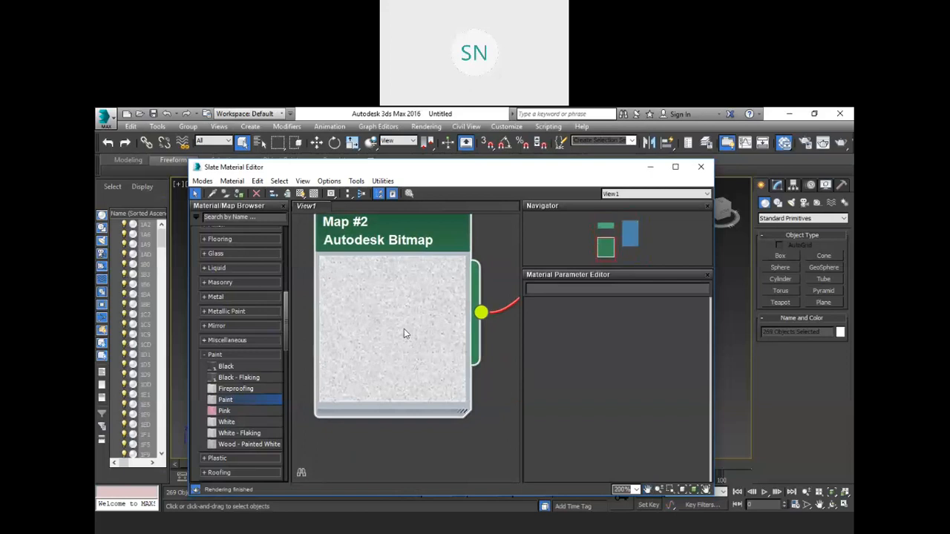
- Enlarge the preview of the Map #1 bitmap node and move the node up, clear of Map #2
{"action": "scroll", "coordinate": [419, 347], "scroll_direction": "down", "scroll_amount": 10}
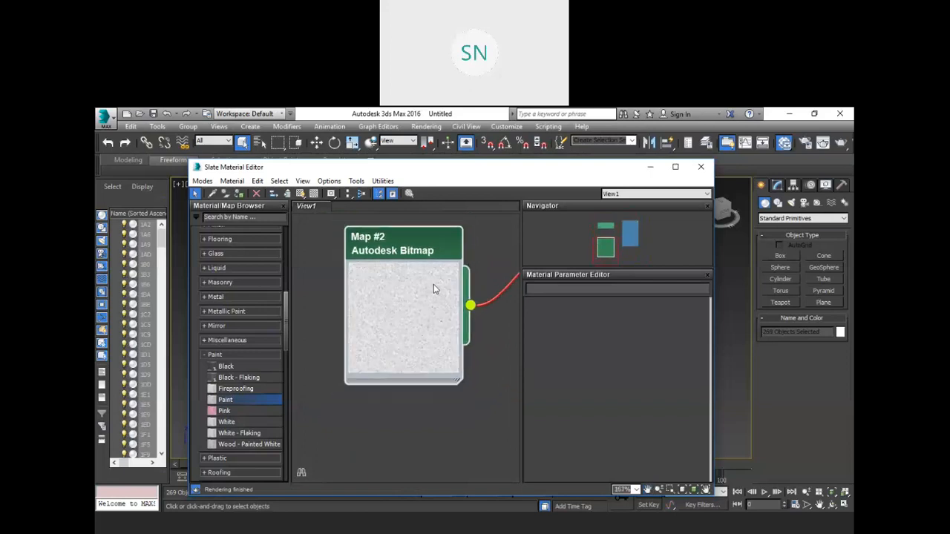
{"action": "scroll", "coordinate": [440, 280], "scroll_direction": "up", "scroll_amount": 7}
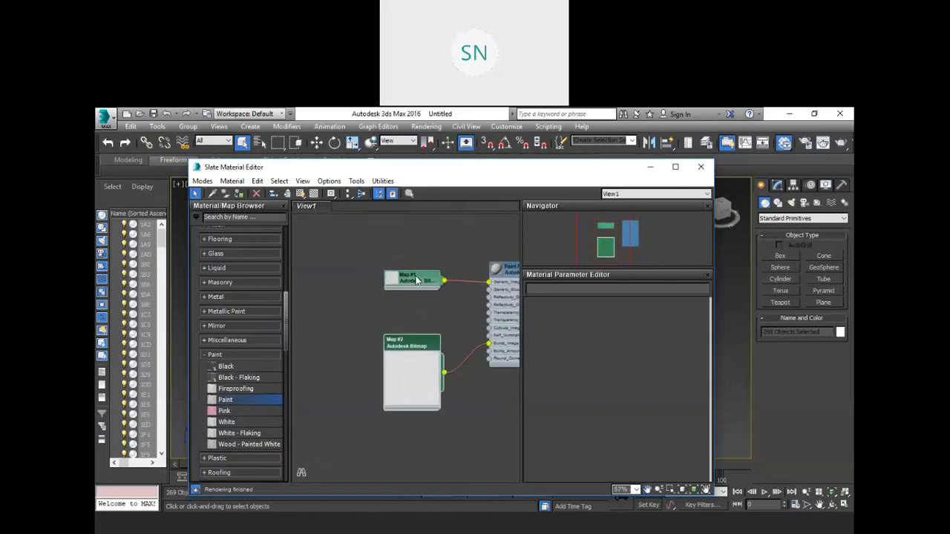
{"action": "left_click_drag", "start_coordinate": [400, 273], "coordinate": [383, 226]}
{"action": "mouse_move", "coordinate": [420, 331]}
{"action": "middle_mouse_down"}
{"action": "mouse_move", "coordinate": [359, 324]}
{"action": "mouse_move", "coordinate": [416, 337]}
{"action": "middle_mouse_up"}
{"action": "scroll", "coordinate": [402, 323], "scroll_direction": "down", "scroll_amount": 1}
{"action": "middle_click_drag", "start_coordinate": [326, 305], "coordinate": [338, 314]}
- Enlarge the sample sphere of the Paint material node and bring both connected bitmap nodes into view
{"action": "left_click", "coordinate": [496, 276]}
{"action": "double_click", "coordinate": [493, 276]}
{"action": "mouse_move", "coordinate": [482, 323]}
{"action": "middle_mouse_down"}
{"action": "mouse_move", "coordinate": [396, 293]}
{"action": "mouse_move", "coordinate": [393, 278]}
{"action": "middle_mouse_up"}
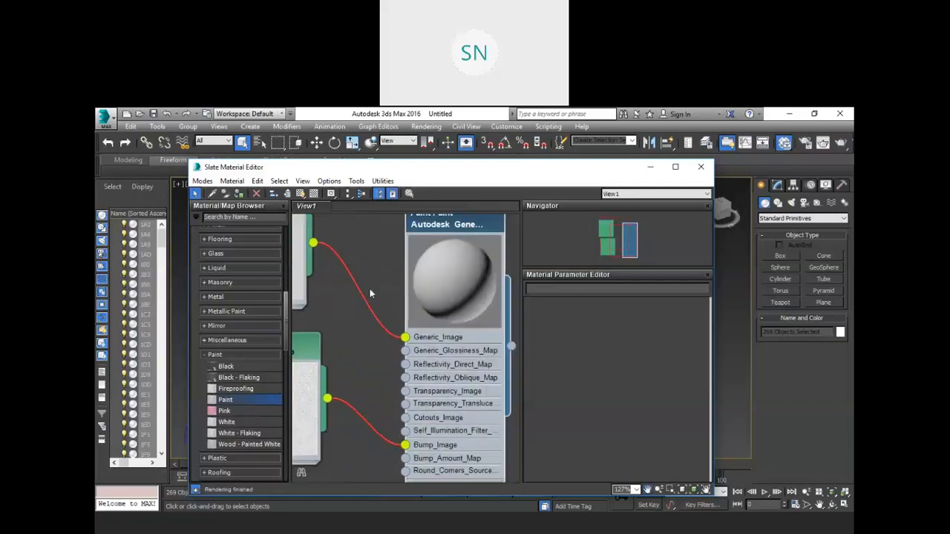
{"action": "scroll", "coordinate": [369, 294], "scroll_direction": "down", "scroll_amount": 2}
{"action": "scroll", "coordinate": [354, 297], "scroll_direction": "down", "scroll_amount": 1}
{"action": "middle_click_drag", "start_coordinate": [332, 296], "coordinate": [381, 325]}
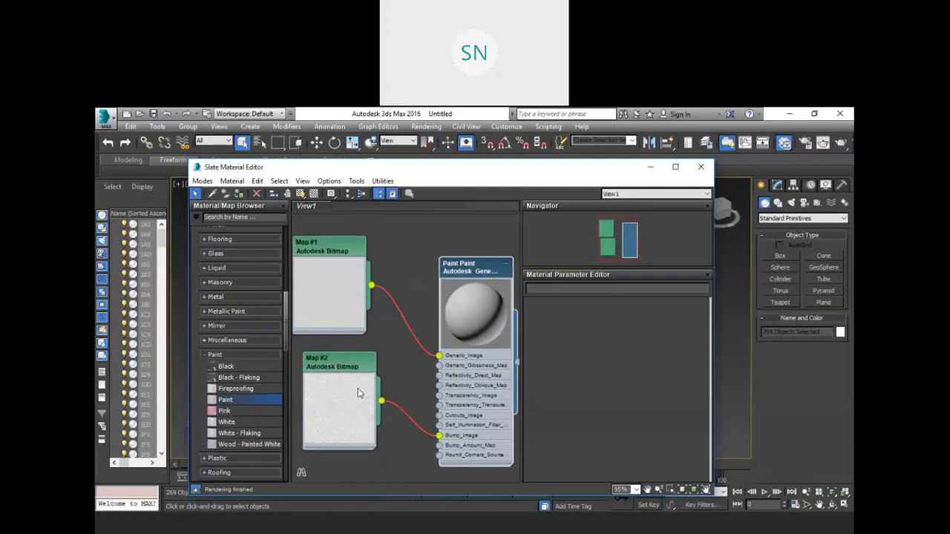
- Disconnect Map #2 from the Paint material's Bump_Image input and select the Map #1 and Paint material nodes
{"action": "left_click_drag", "start_coordinate": [438, 436], "coordinate": [441, 418]}
{"action": "scroll", "coordinate": [386, 346], "scroll_direction": "down", "scroll_amount": 2}
{"action": "left_click_drag", "start_coordinate": [485, 235], "coordinate": [345, 288]}
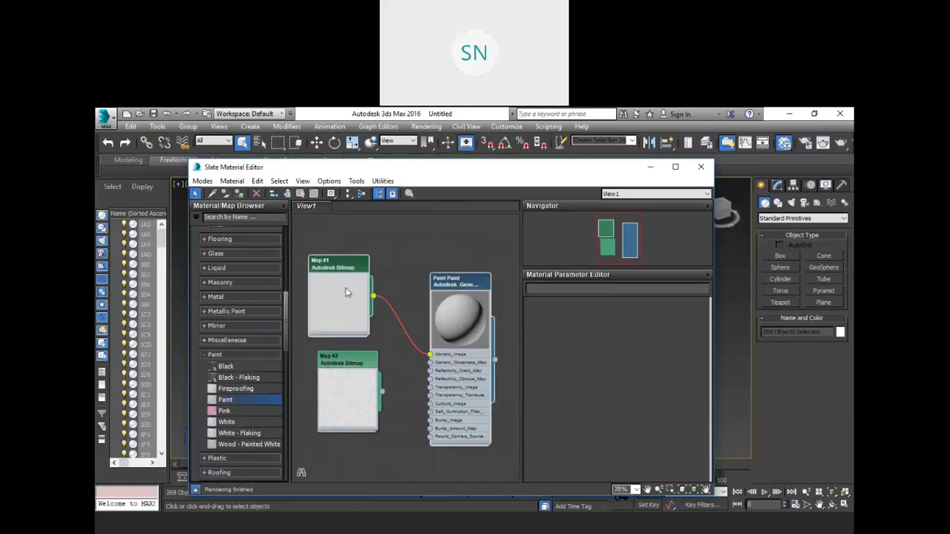
- Delete the selected Map #1 and Paint nodes, and add a Standard material node with an enlarged sample sphere
{"action": "key", "text": "Delete"}
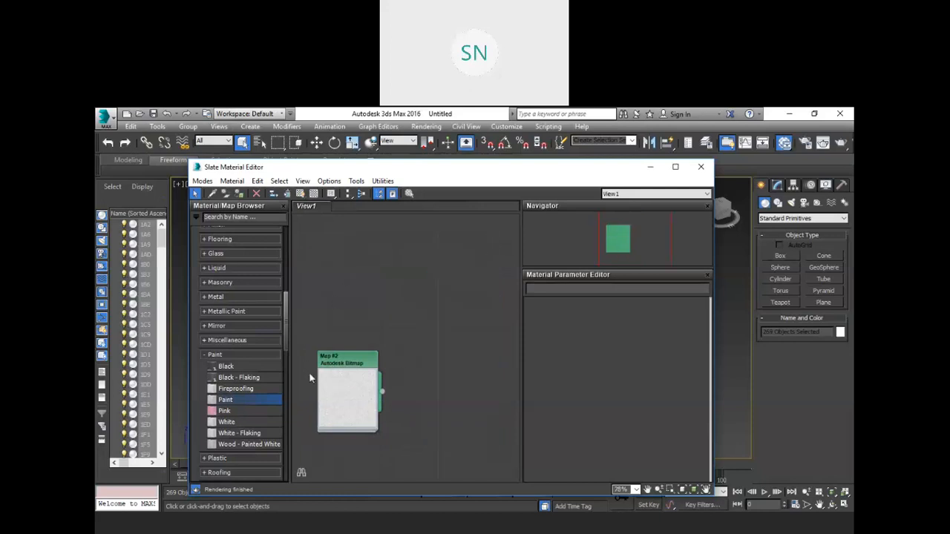
{"action": "scroll", "coordinate": [251, 324], "scroll_direction": "up", "scroll_amount": 5}
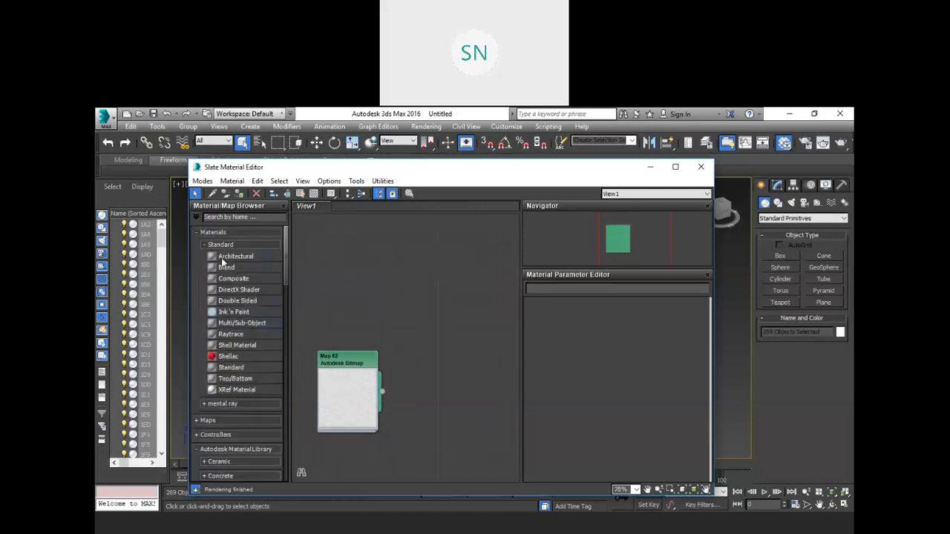
{"action": "left_click_drag", "start_coordinate": [225, 366], "coordinate": [444, 291]}
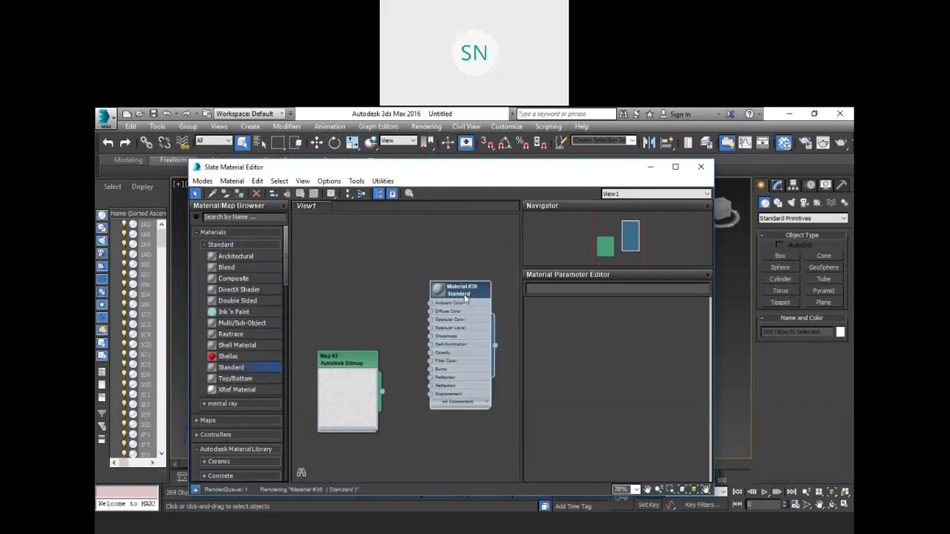
{"action": "double_click", "coordinate": [443, 292]}
- Open a preview window for the new Standard material and enlarge it beside the node view
{"action": "right_click", "coordinate": [458, 325]}
{"action": "left_click", "coordinate": [504, 270]}
{"action": "left_click_drag", "start_coordinate": [501, 273], "coordinate": [549, 160]}
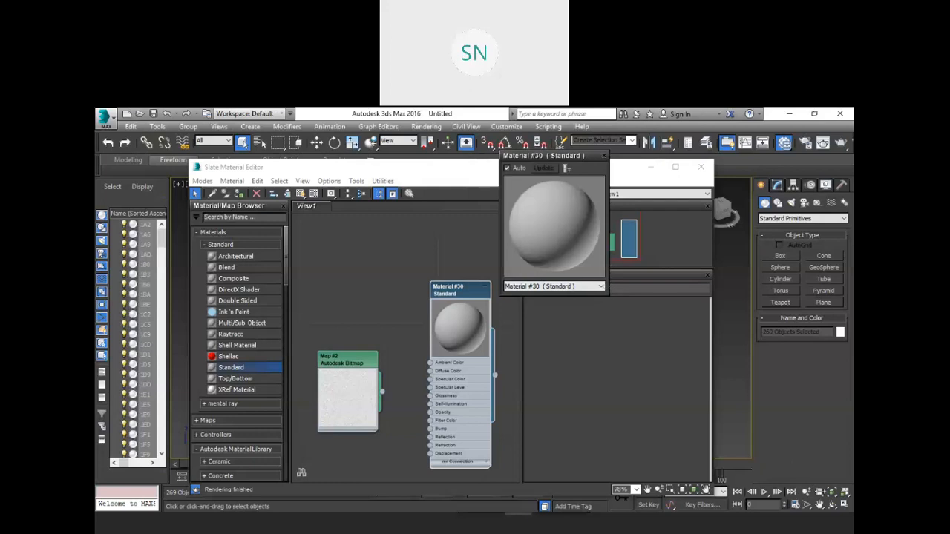
{"action": "left_click_drag", "start_coordinate": [781, 466], "coordinate": [819, 508]}
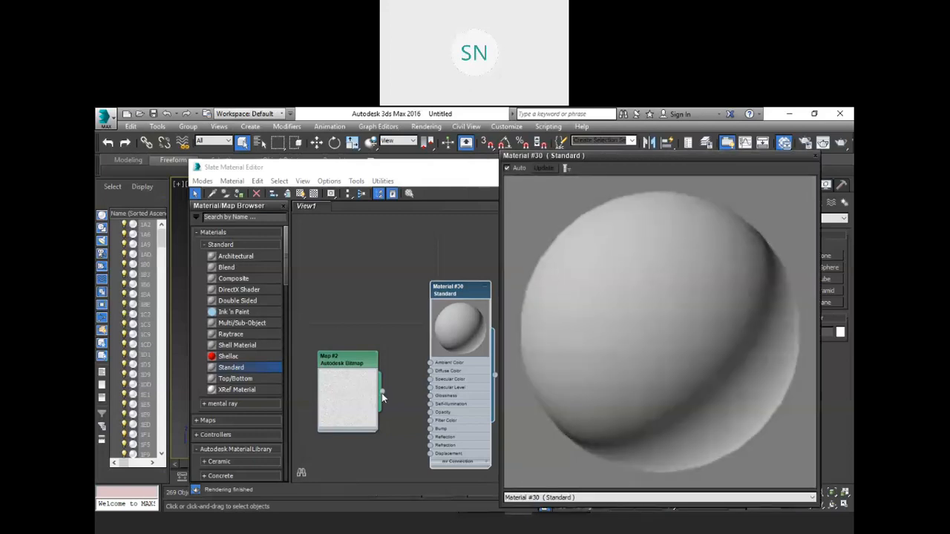
- Connect Map #2 to the Standard material's Bump input and show the material's Maps parameters
{"action": "left_click_drag", "start_coordinate": [382, 394], "coordinate": [431, 429]}
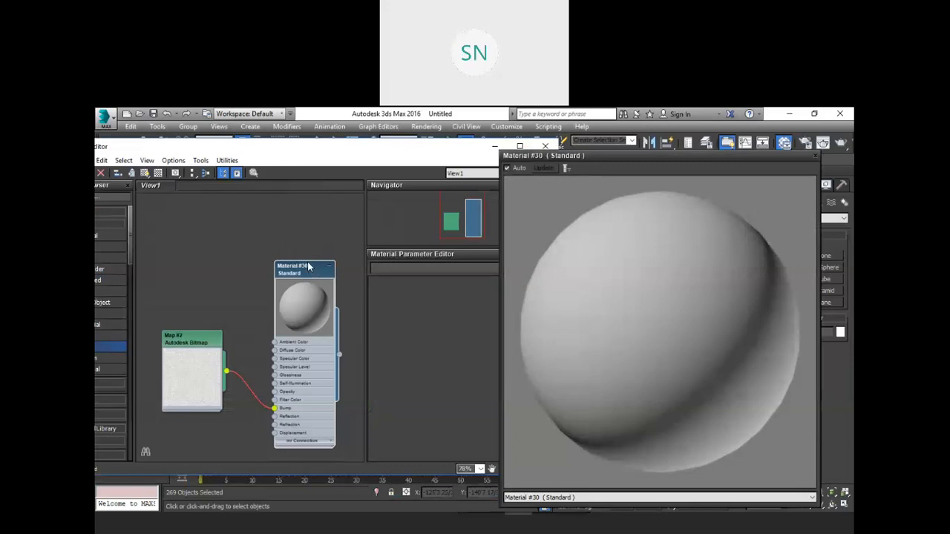
{"action": "double_click", "coordinate": [312, 269]}
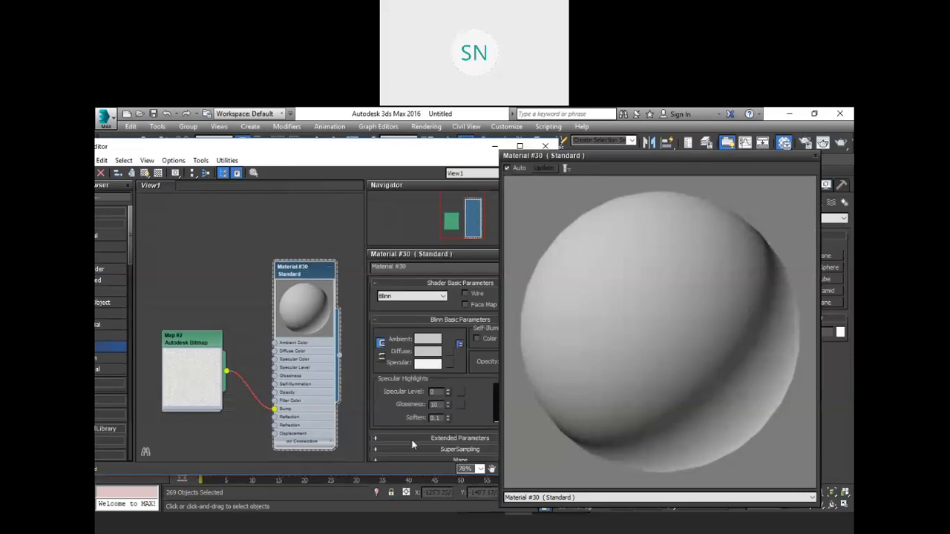
{"action": "left_click", "coordinate": [386, 460]}
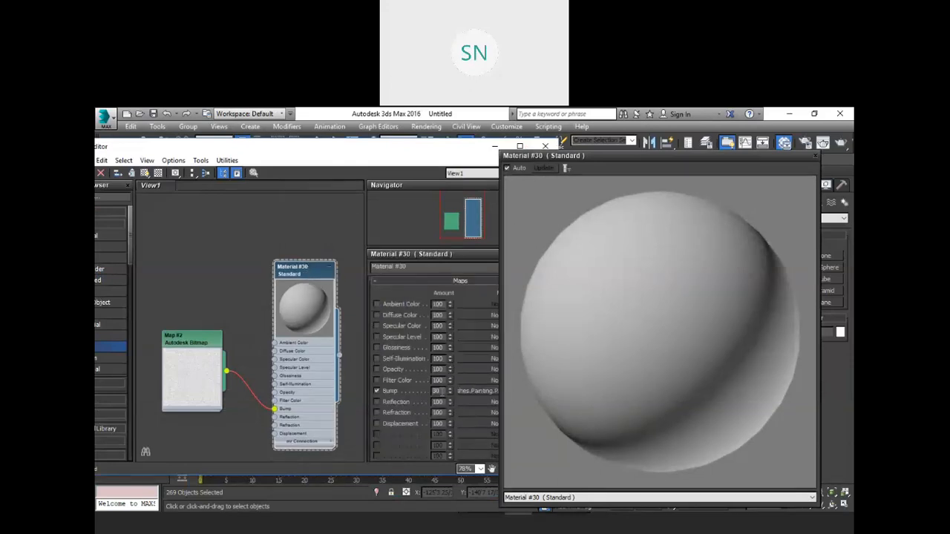
- Try a much stronger bump amount of 211 on the Standard material, and reset it to 30
{"action": "left_click_drag", "start_coordinate": [449, 381], "coordinate": [446, 312]}
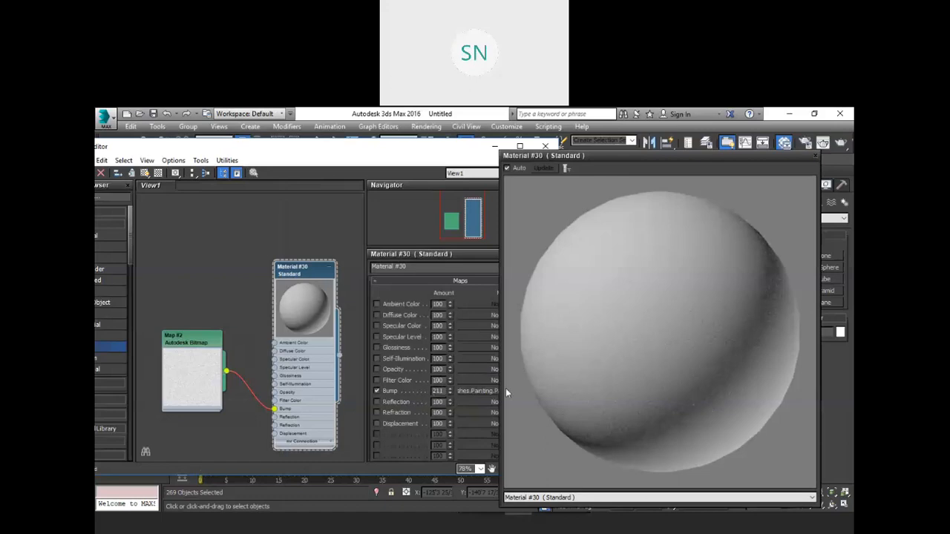
{"action": "left_click_drag", "start_coordinate": [449, 390], "coordinate": [460, 202]}
{"action": "left_click_drag", "start_coordinate": [433, 392], "coordinate": [466, 391]}
{"action": "type", "text": "30"}
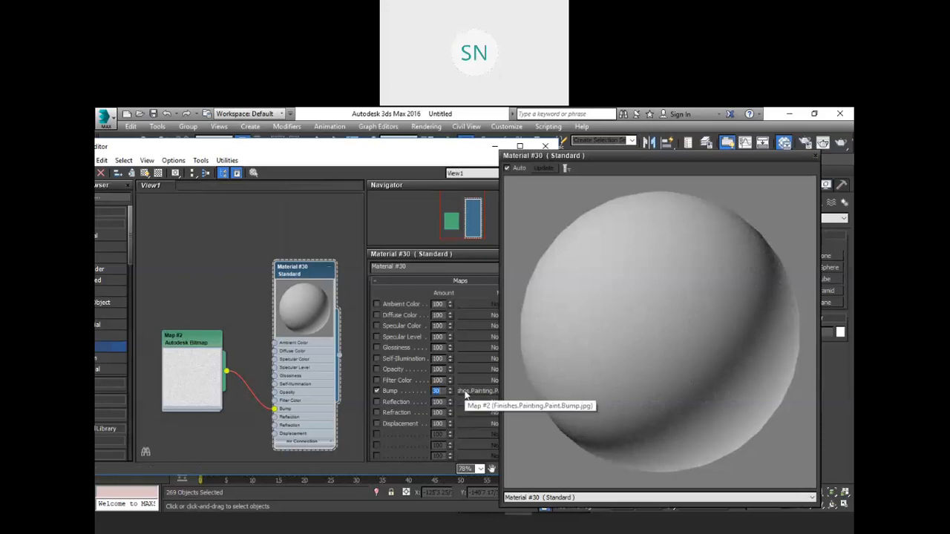
{"action": "key", "text": "Return"}
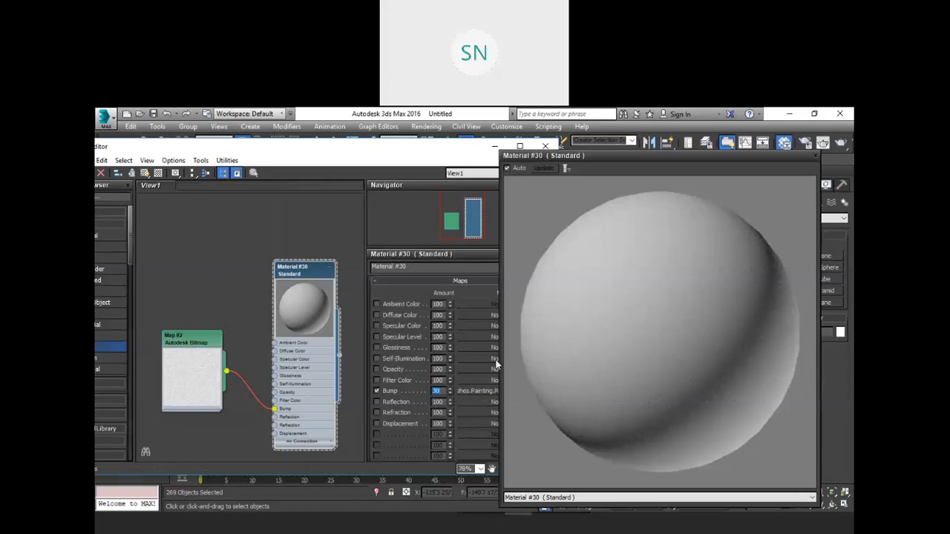
- Raise the Standard material's bump amount in single steps to 35
{"action": "left_click", "coordinate": [450, 389]}
{"action": "left_click", "coordinate": [451, 389]}
{"action": "left_click", "coordinate": [450, 389]}
{"action": "left_click", "coordinate": [450, 390]}
{"action": "left_click", "coordinate": [450, 390]}
- Lighten the Standard material's diffuse color to a near-white grey with a value of 228
{"action": "scroll", "coordinate": [396, 329], "scroll_direction": "up", "scroll_amount": 5}
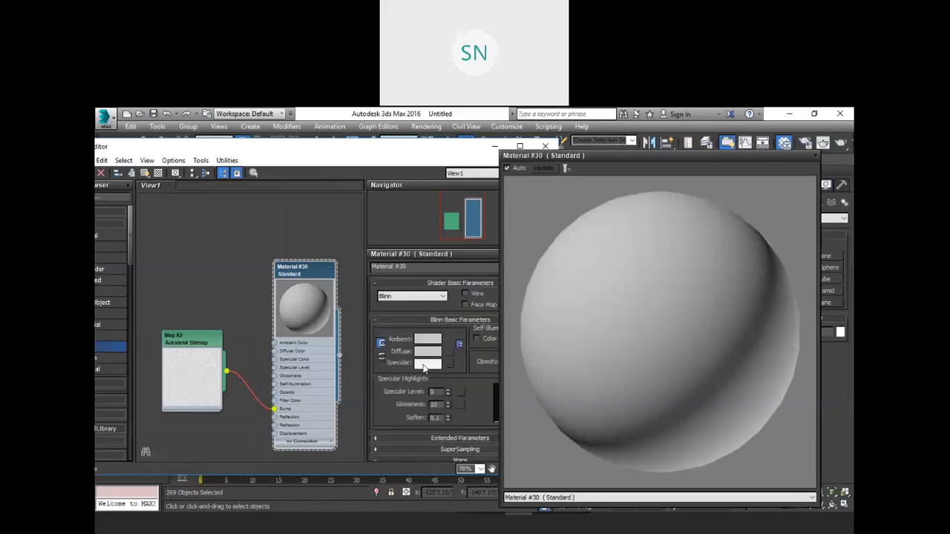
{"action": "left_click", "coordinate": [427, 352]}
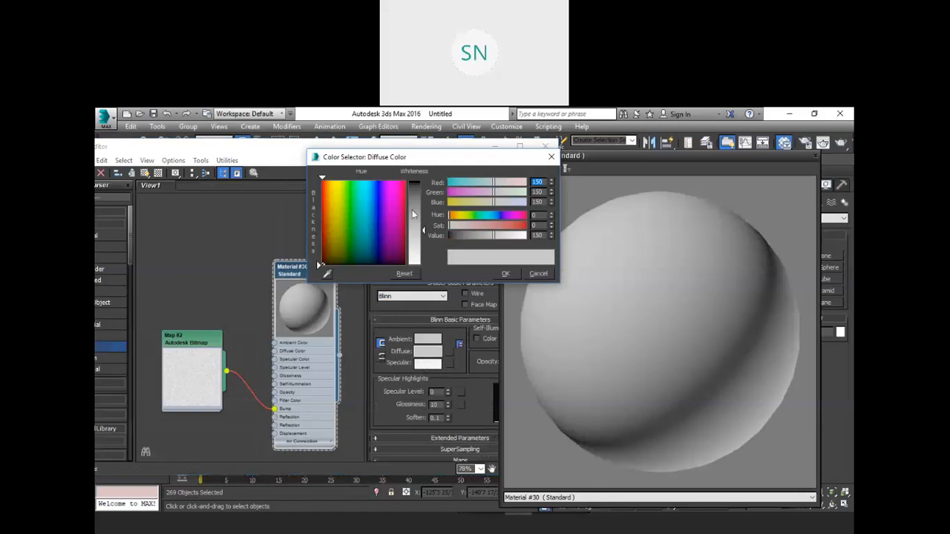
{"action": "left_click_drag", "start_coordinate": [424, 230], "coordinate": [435, 263]}
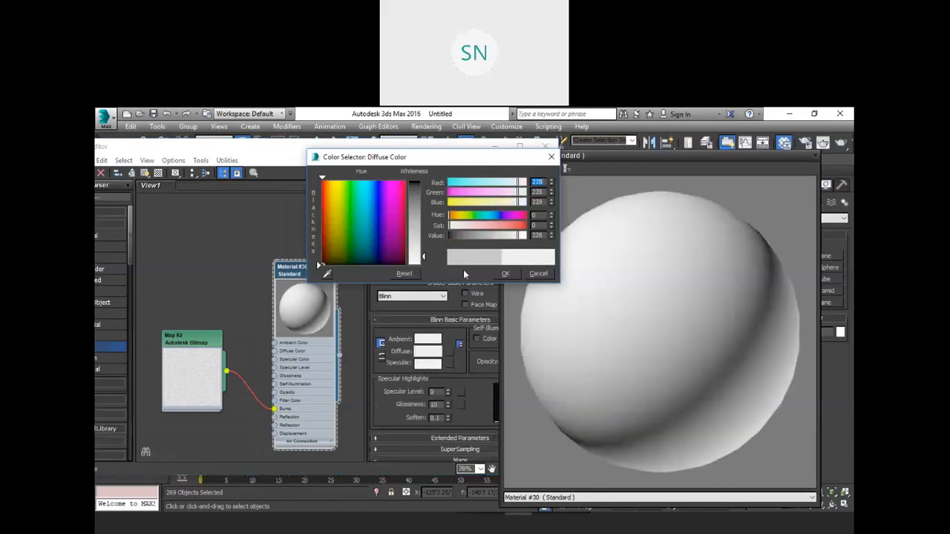
{"action": "left_click", "coordinate": [505, 274]}
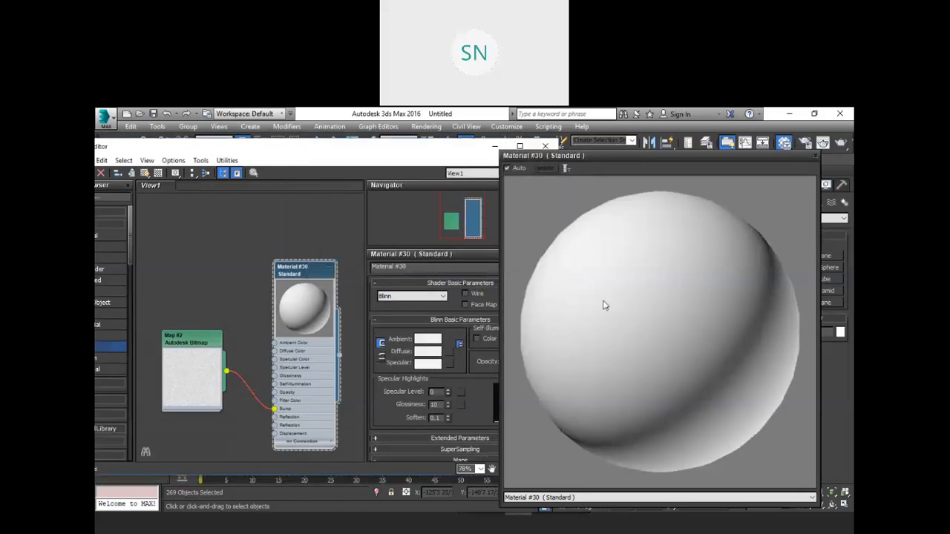
- Reveal the material list and add a second Standard material node above the Map #2 bitmap
{"action": "middle_click_drag", "start_coordinate": [210, 279], "coordinate": [246, 298]}
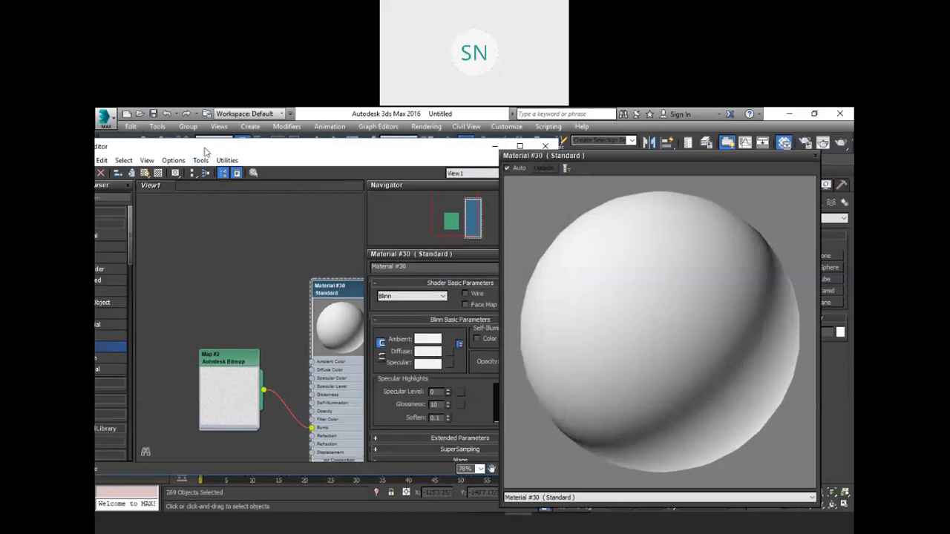
{"action": "left_click_drag", "start_coordinate": [250, 153], "coordinate": [298, 148]}
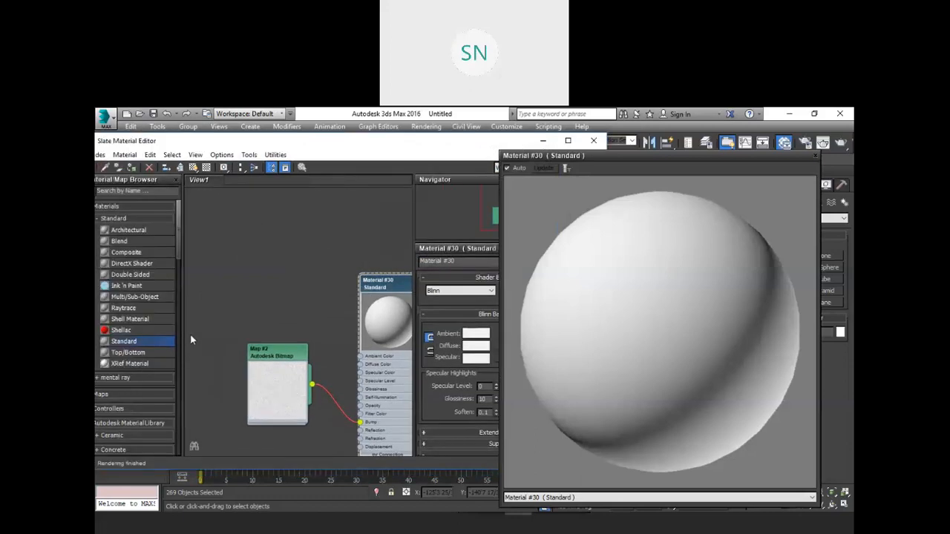
{"action": "left_click_drag", "start_coordinate": [247, 259], "coordinate": [249, 254]}
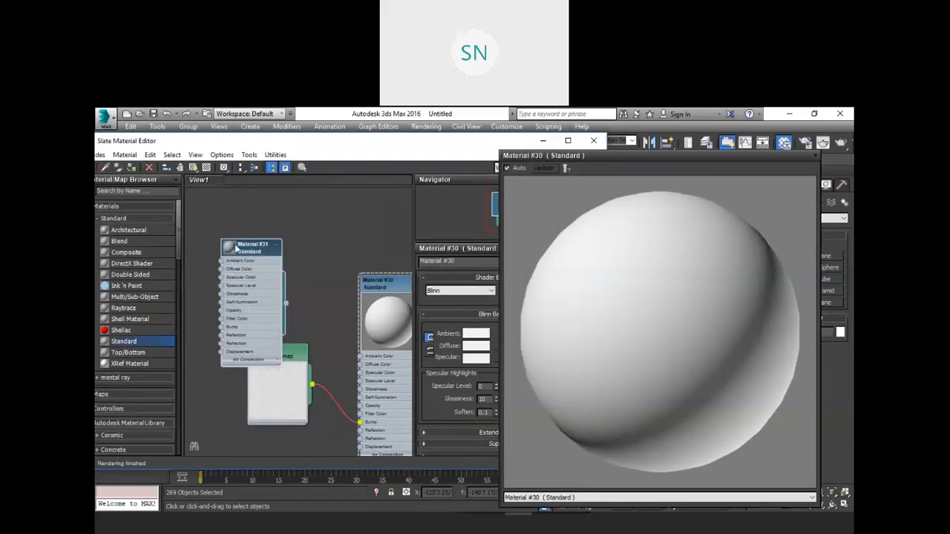
{"action": "right_click", "coordinate": [245, 246]}
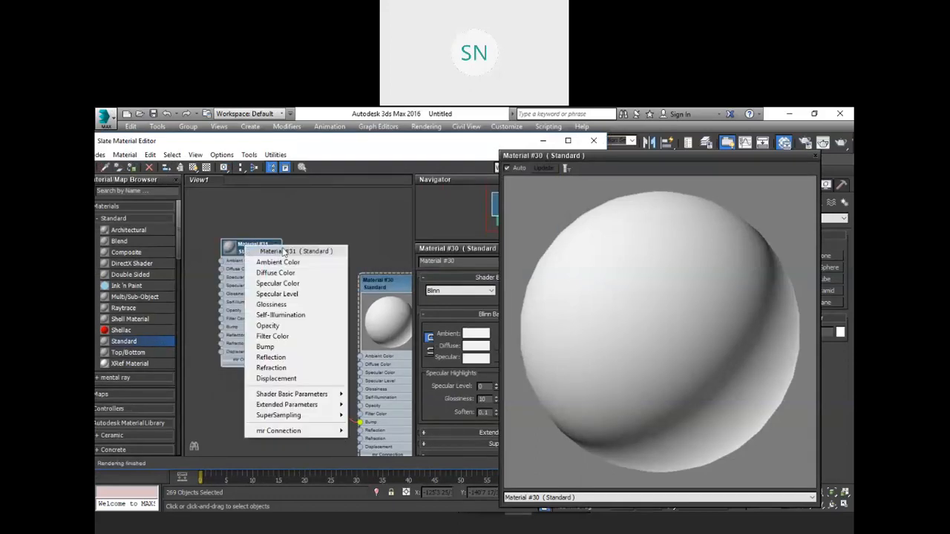
{"action": "left_click", "coordinate": [263, 224]}
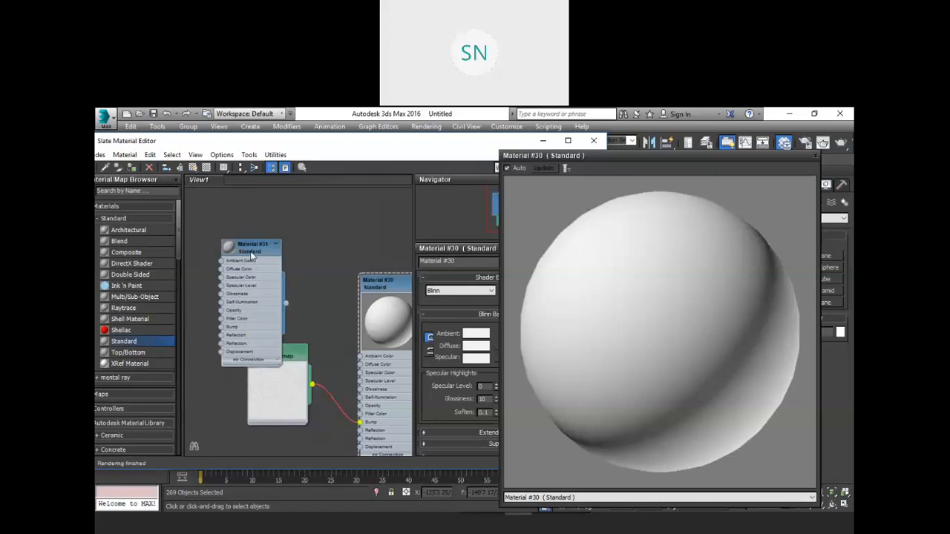
- Set the diffuse color of the second Standard material, Material #31, to pure white with a value of 255
{"action": "left_click", "coordinate": [251, 252]}
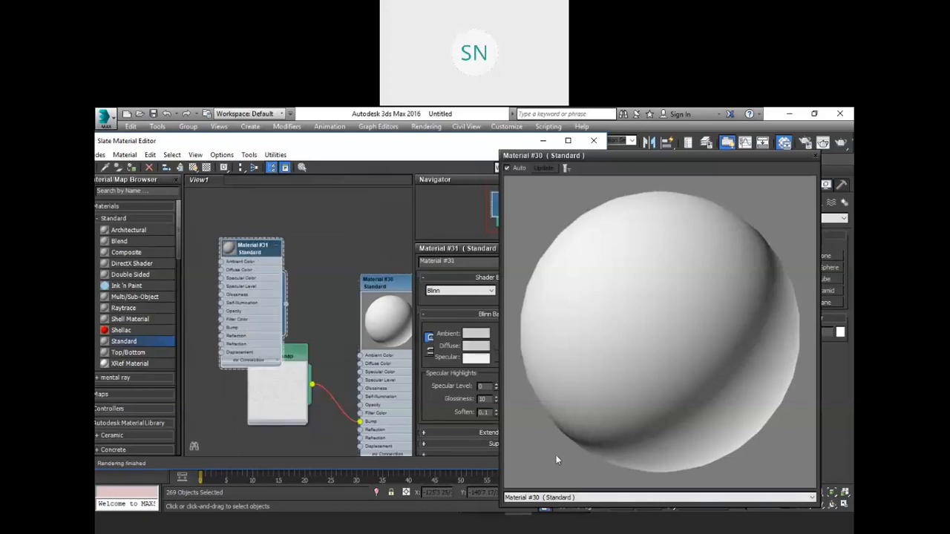
{"action": "left_click", "coordinate": [473, 347]}
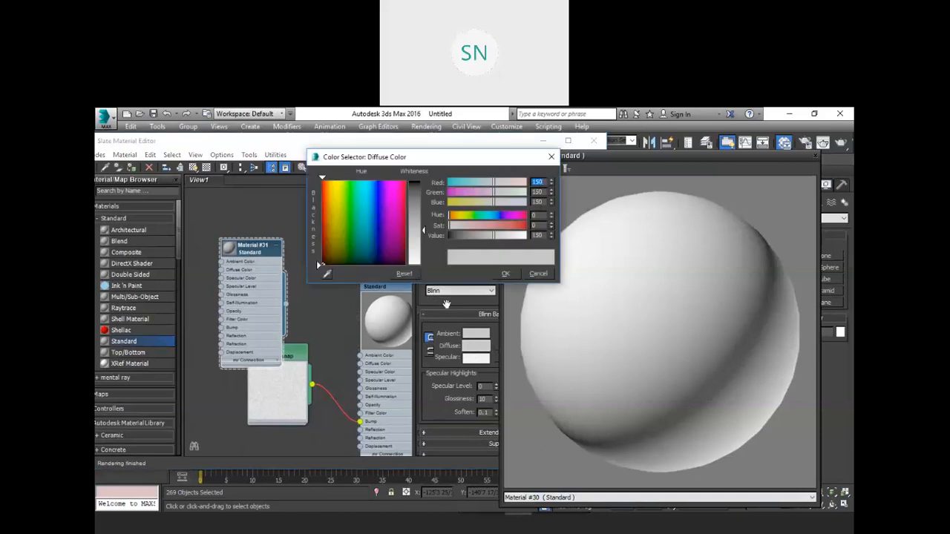
{"action": "left_click_drag", "start_coordinate": [423, 232], "coordinate": [426, 268]}
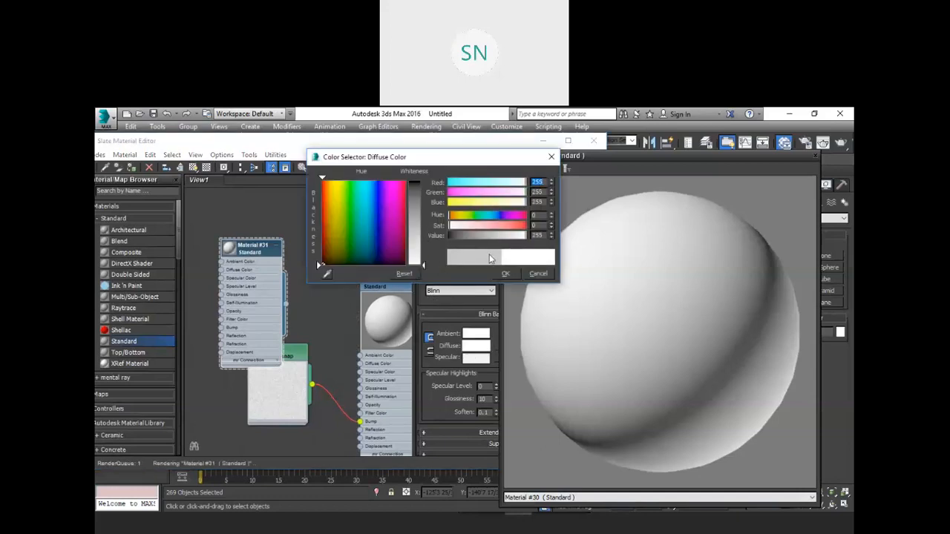
{"action": "left_click", "coordinate": [510, 273]}
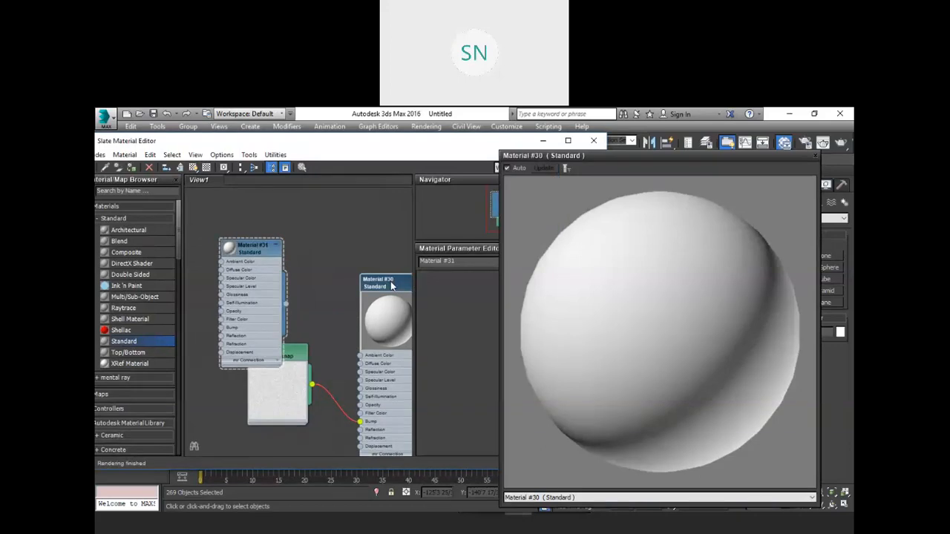
- Set Material #30's diffuse color to pure white (255) and its bump amount to 50
{"action": "left_click", "coordinate": [476, 346]}
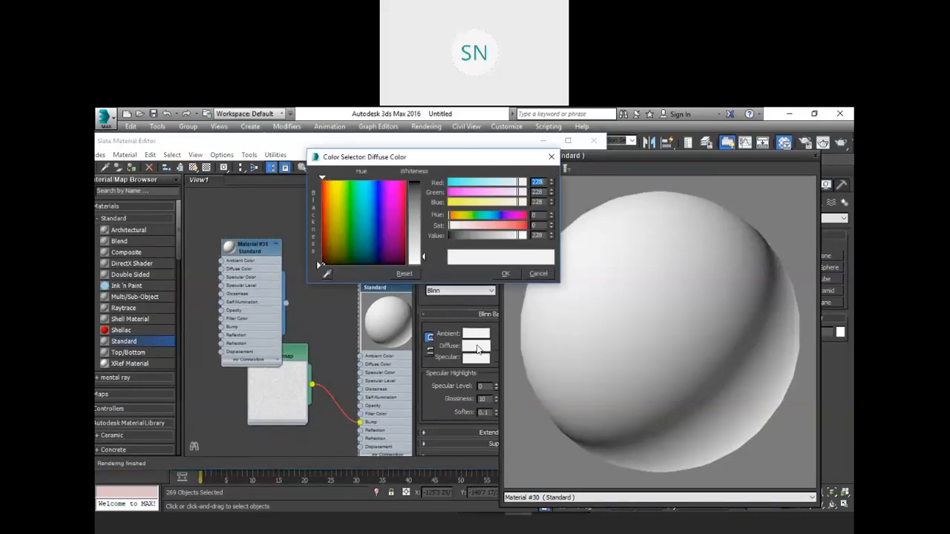
{"action": "left_click_drag", "start_coordinate": [425, 260], "coordinate": [425, 267]}
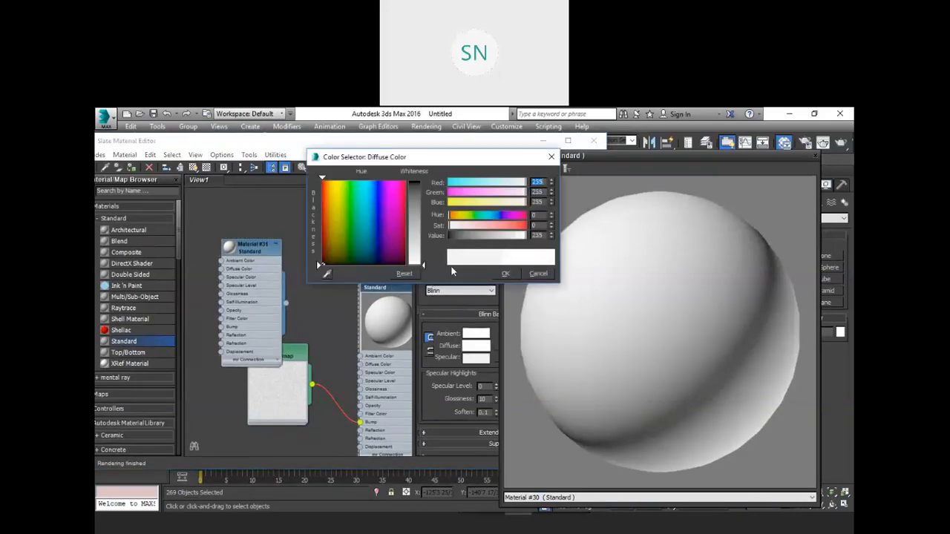
{"action": "left_click", "coordinate": [505, 275]}
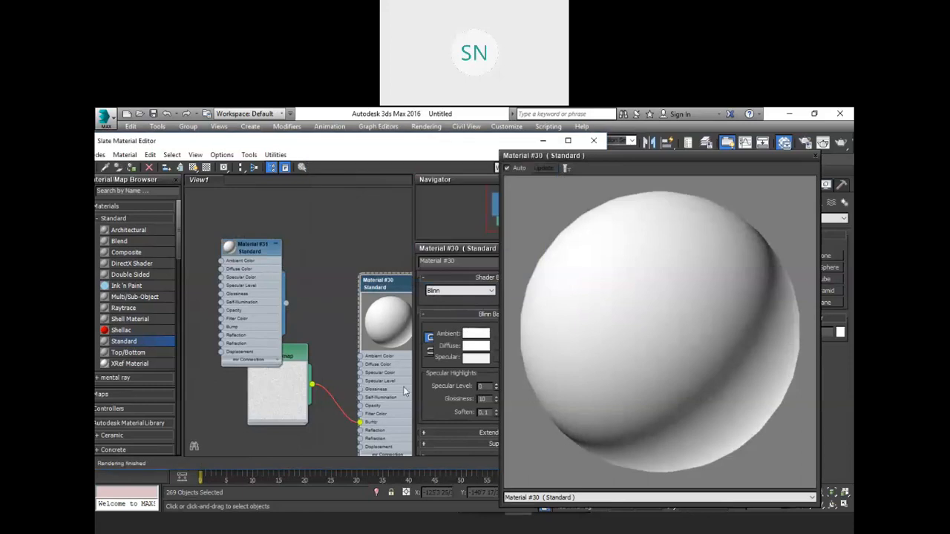
{"action": "scroll", "coordinate": [435, 387], "scroll_direction": "down", "scroll_amount": 3}
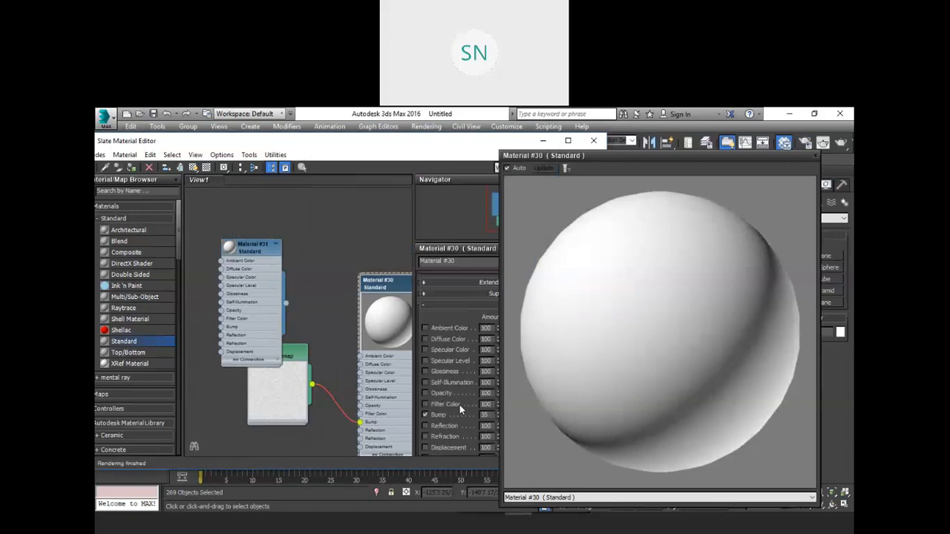
{"action": "double_click", "coordinate": [487, 414]}
- Enlarge Material #31's sample sphere and open its preview window, sized to match Material #30's preview beside it
{"action": "double_click", "coordinate": [229, 247]}
{"action": "left_click_drag", "start_coordinate": [250, 251], "coordinate": [237, 240]}
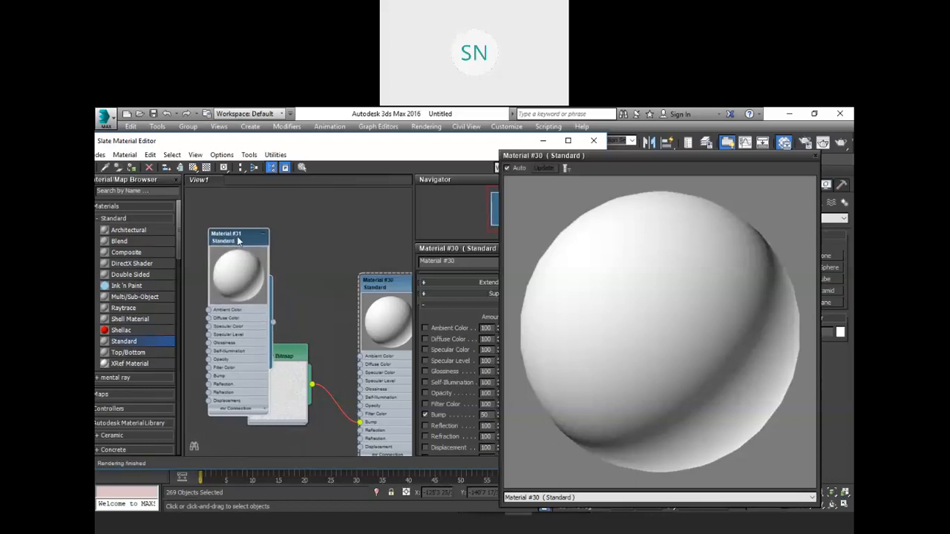
{"action": "right_click", "coordinate": [237, 268]}
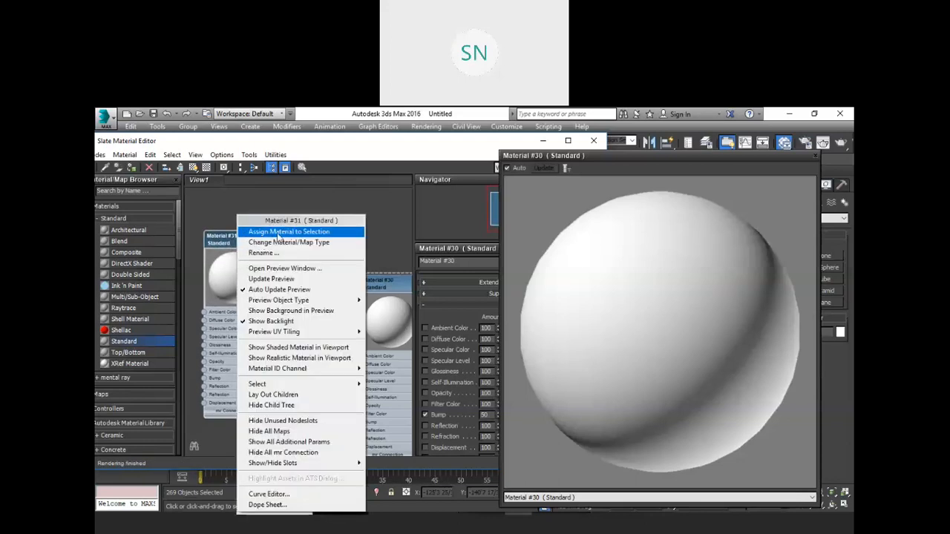
{"action": "left_click", "coordinate": [279, 268]}
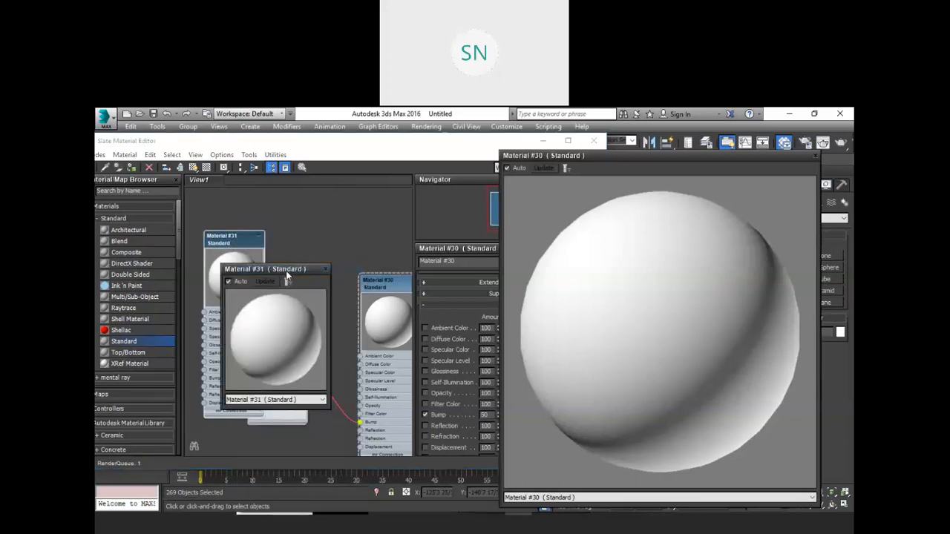
{"action": "left_click_drag", "start_coordinate": [279, 271], "coordinate": [271, 153]}
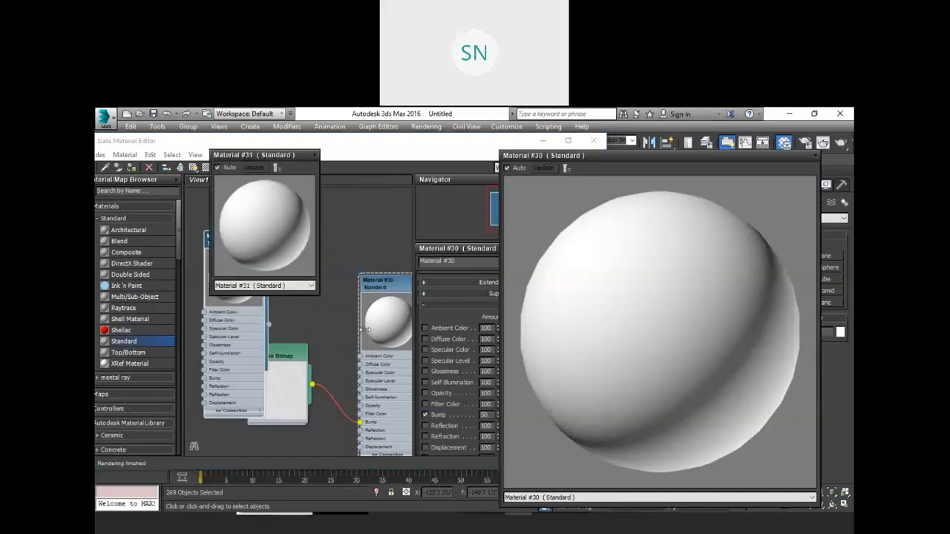
{"action": "left_click_drag", "start_coordinate": [494, 482], "coordinate": [529, 506]}
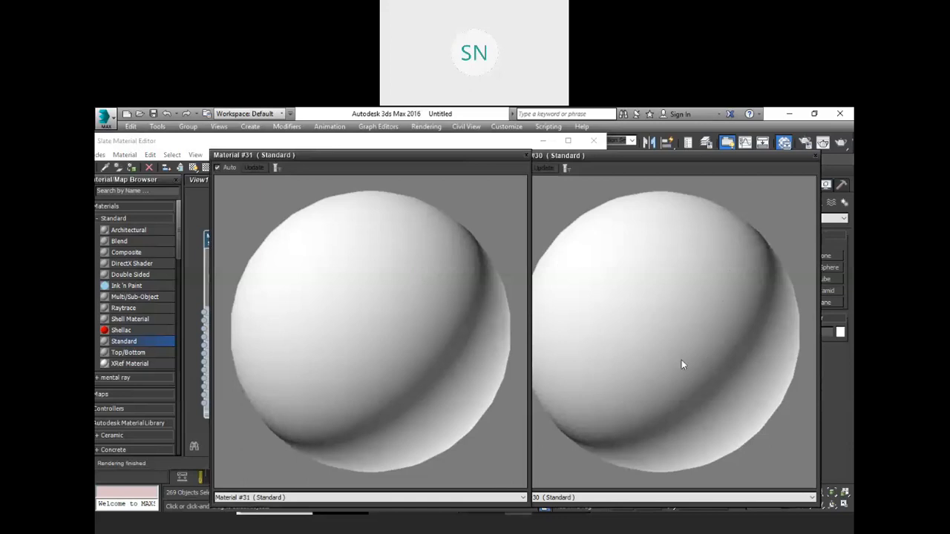
{"action": "left_click", "coordinate": [593, 141]}
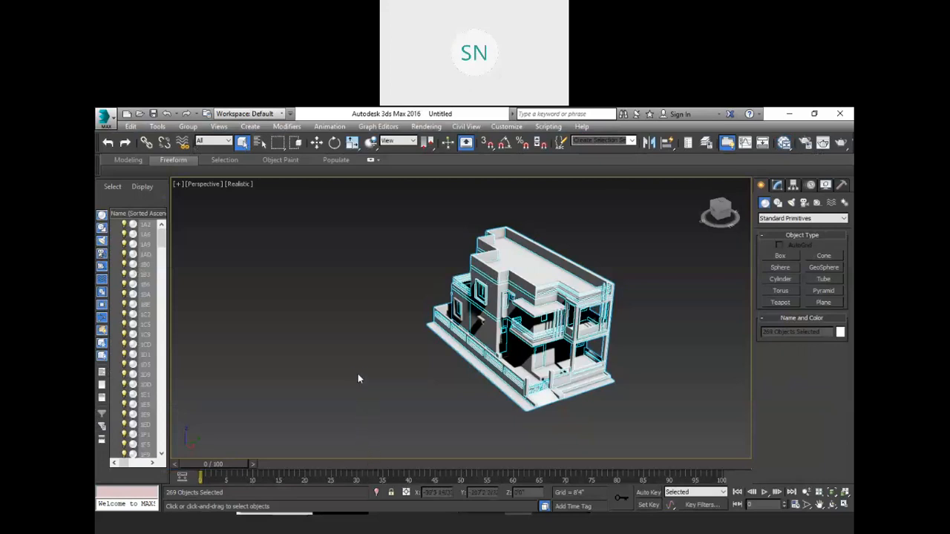
{"action": "key", "text": "m"}
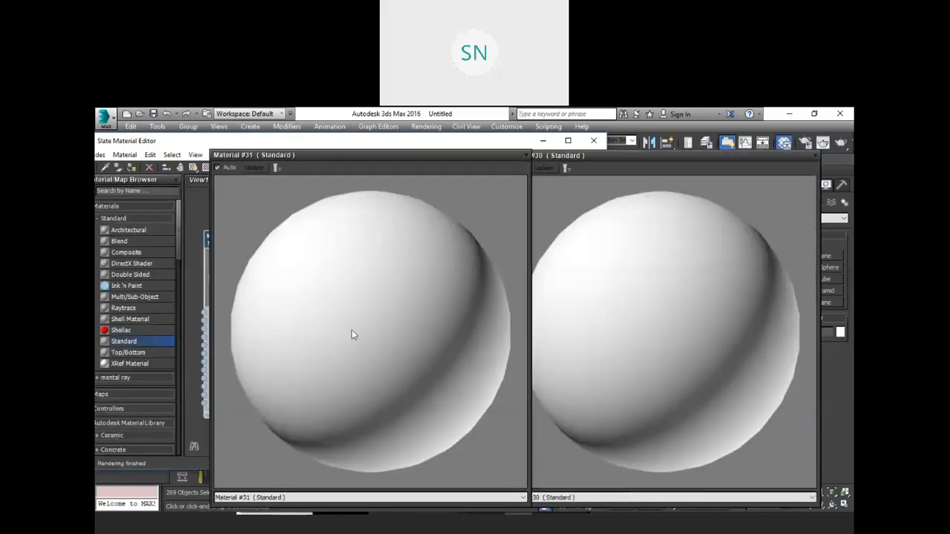
- Close both material previews and delete all nodes, both Standard materials and the bump bitmap, from View1
{"action": "left_click", "coordinate": [526, 155]}
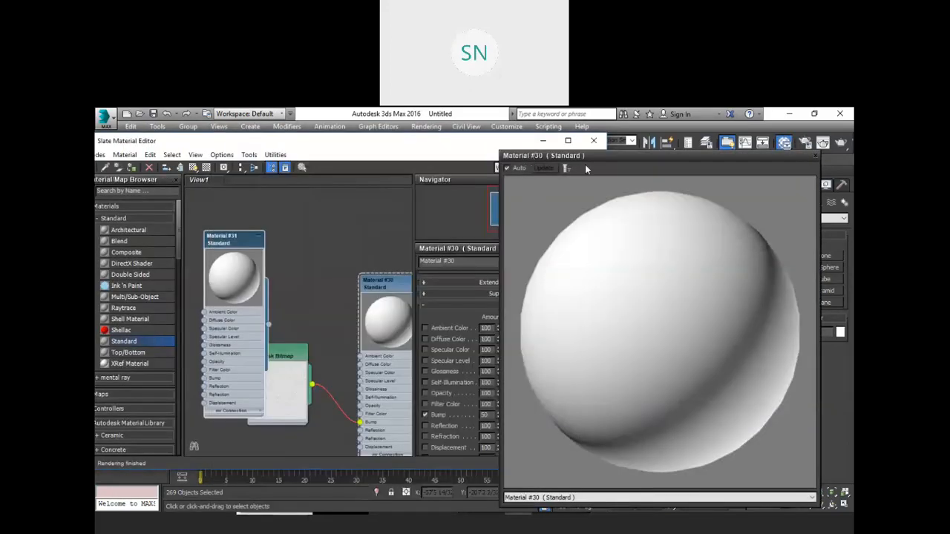
{"action": "left_click", "coordinate": [816, 158]}
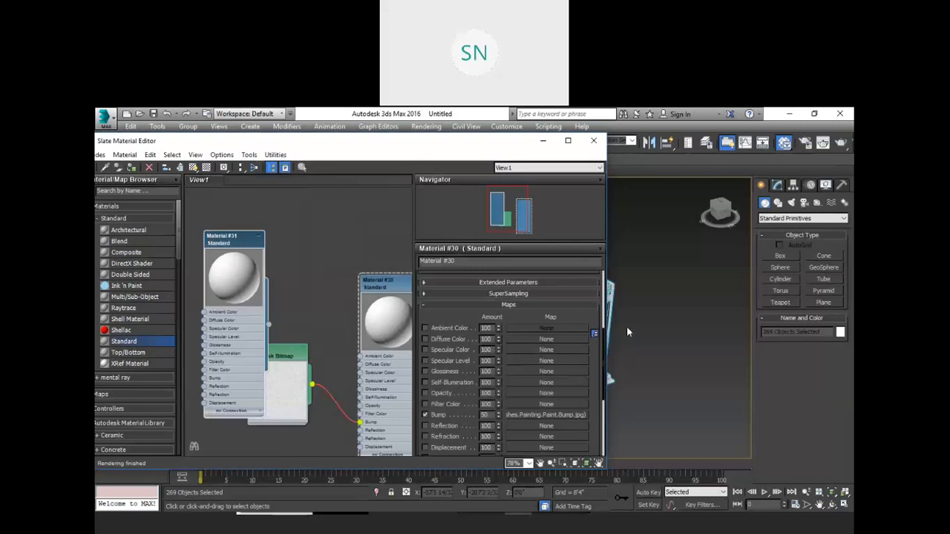
{"action": "scroll", "coordinate": [342, 293], "scroll_direction": "down", "scroll_amount": 3}
{"action": "scroll", "coordinate": [336, 312], "scroll_direction": "up", "scroll_amount": 1}
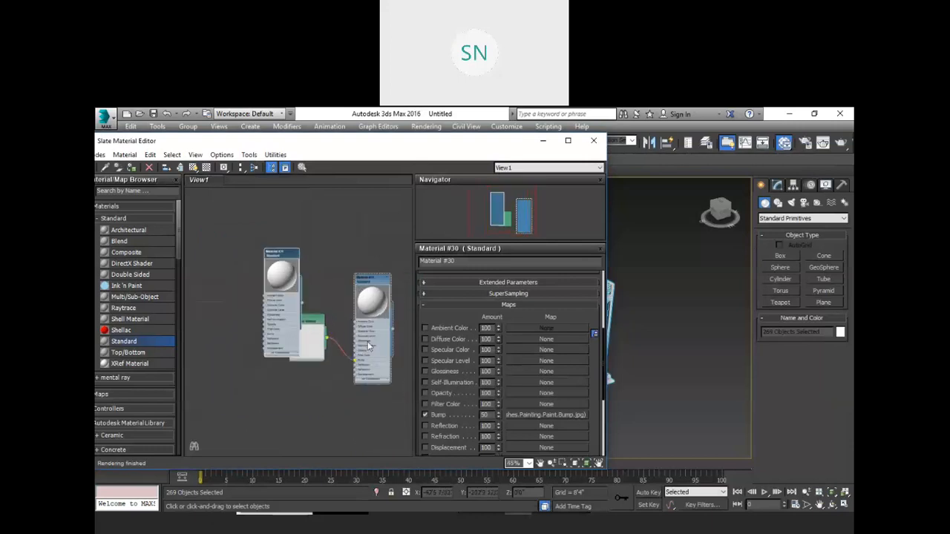
{"action": "left_click_drag", "start_coordinate": [401, 400], "coordinate": [217, 238]}
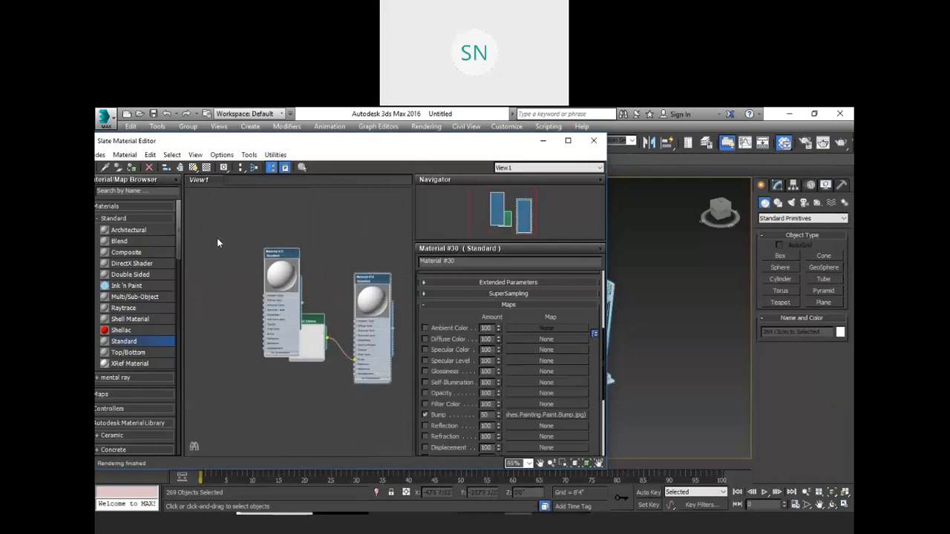
{"action": "key", "text": "Delete"}
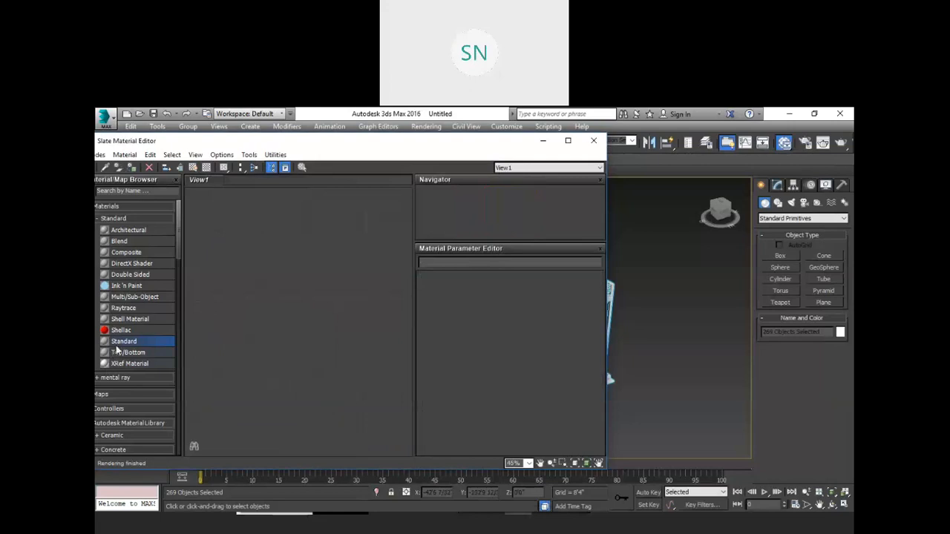
- Add a new Standard material to the empty View1 and set its diffuse color to white
{"action": "left_click_drag", "start_coordinate": [125, 342], "coordinate": [289, 289]}
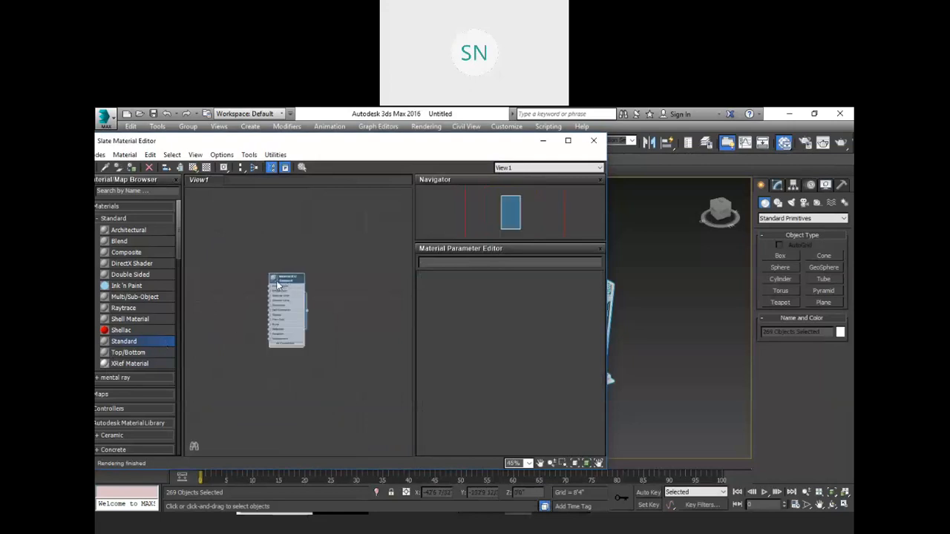
{"action": "double_click", "coordinate": [285, 284]}
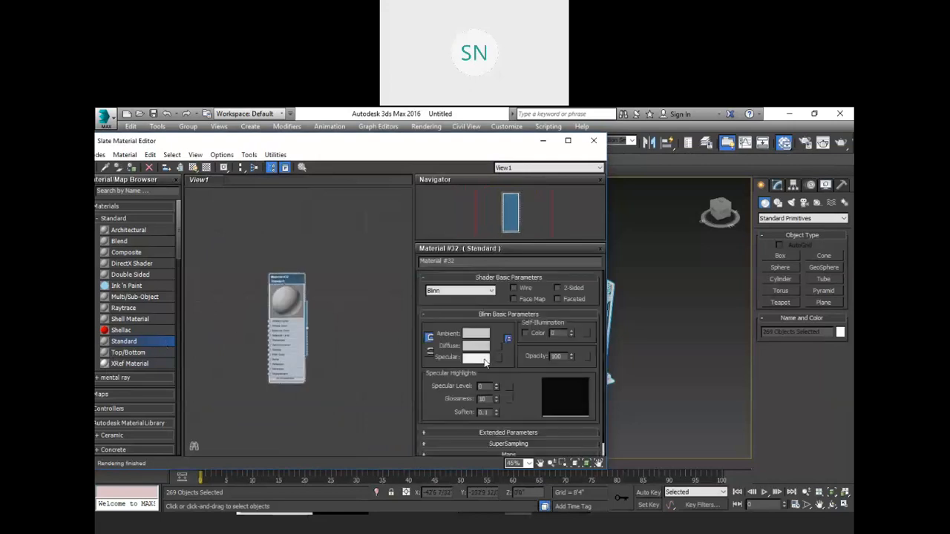
{"action": "left_click", "coordinate": [476, 346]}
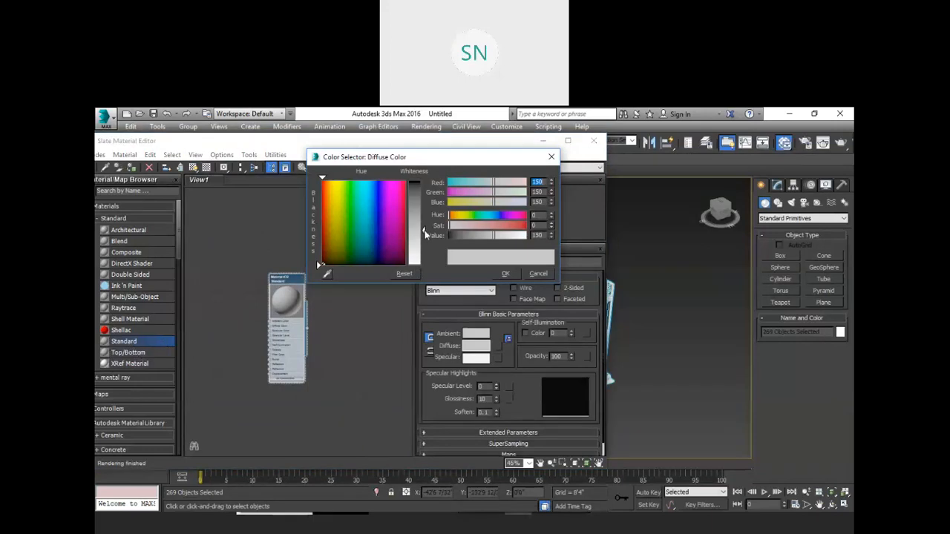
{"action": "left_click_drag", "start_coordinate": [420, 233], "coordinate": [422, 264]}
{"action": "left_click", "coordinate": [505, 274]}
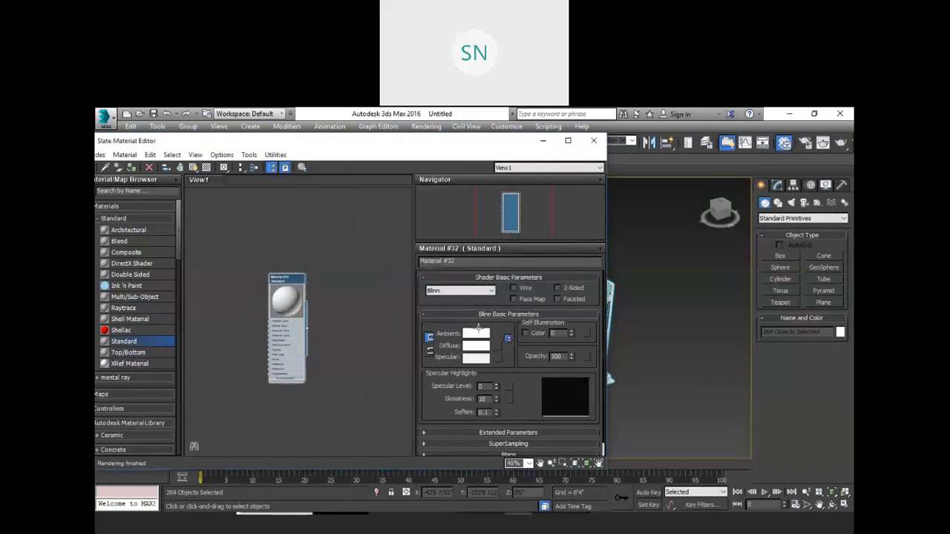
- Move the Slate Material Editor so its full width is in view and bring up the options for the Material #32 node
{"action": "left_click_drag", "start_coordinate": [502, 140], "coordinate": [581, 403]}
{"action": "left_click_drag", "start_coordinate": [438, 254], "coordinate": [418, 236]}
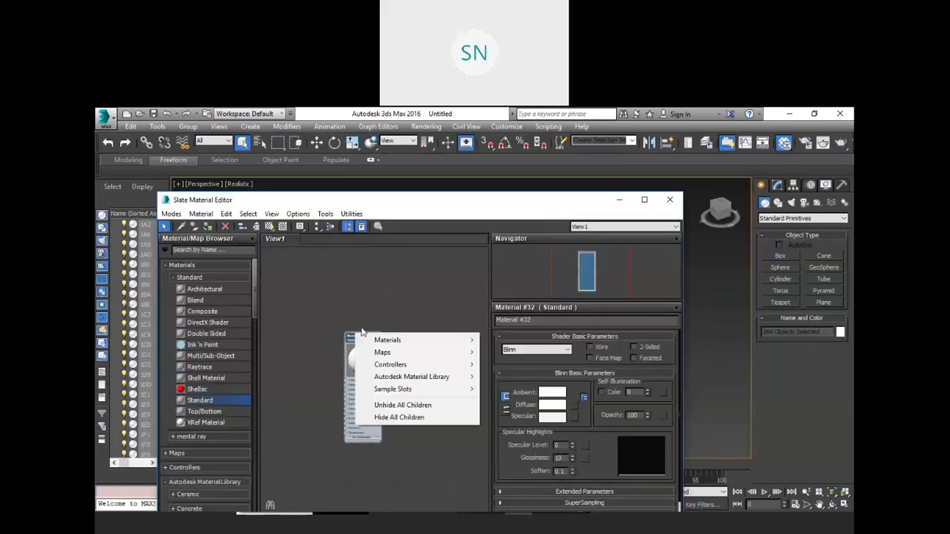
{"action": "right_click", "coordinate": [356, 335]}
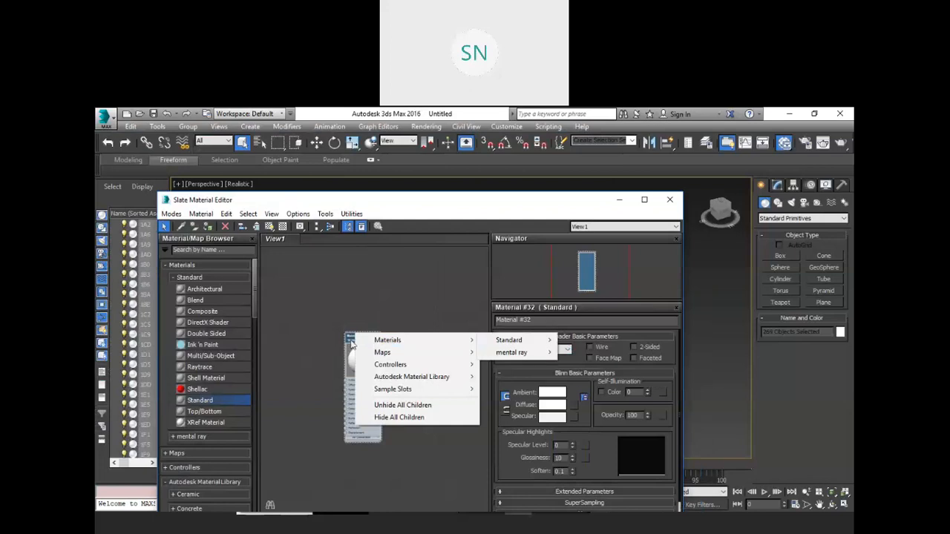
- Show Material #32 shaded in the viewport and turn on the background in its preview
{"action": "right_click", "coordinate": [355, 342]}
{"action": "left_click", "coordinate": [388, 232]}
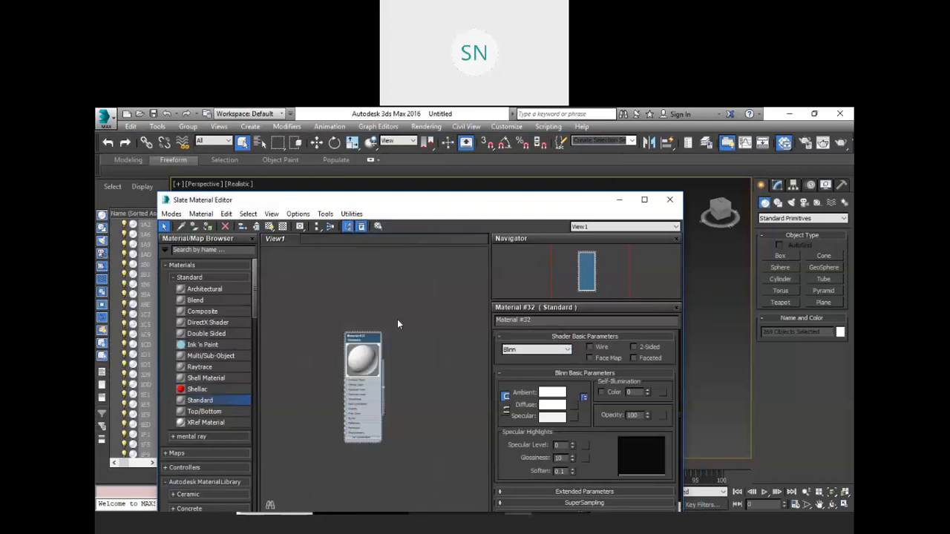
{"action": "left_click", "coordinate": [282, 227]}
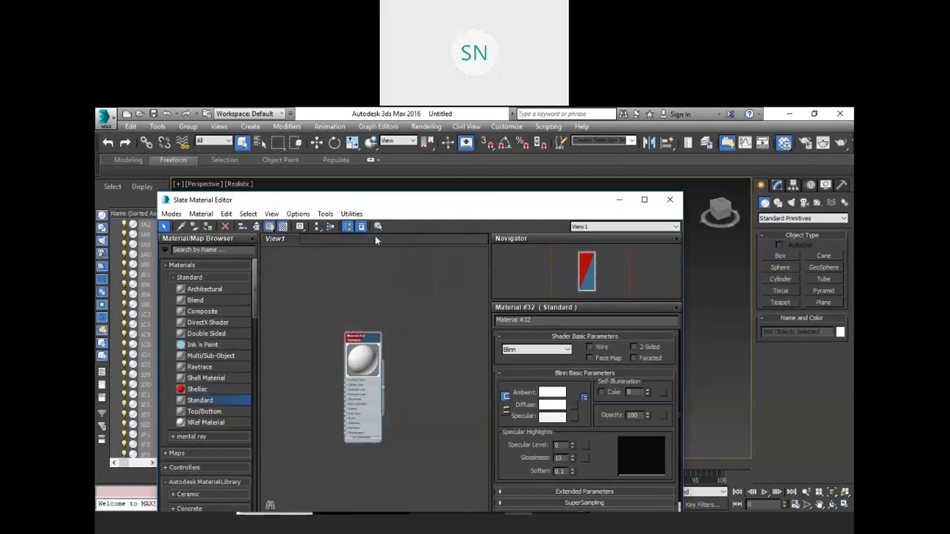
- Move the material editor aside, examine the house's windows and facade from several angles, and bring the editor back
{"action": "left_click_drag", "start_coordinate": [422, 199], "coordinate": [463, 399]}
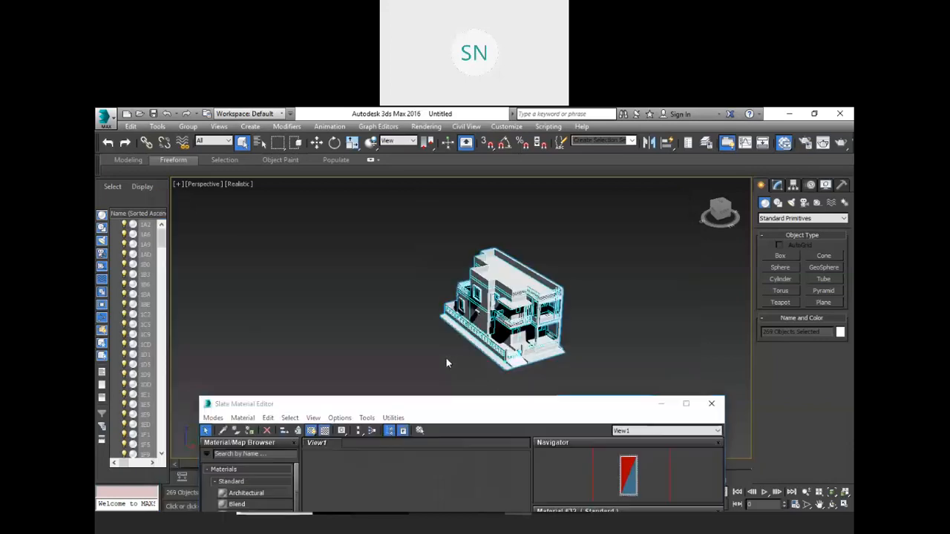
{"action": "scroll", "coordinate": [528, 313], "scroll_direction": "up", "scroll_amount": 5}
{"action": "middle_click_drag", "start_coordinate": [554, 322], "coordinate": [550, 272]}
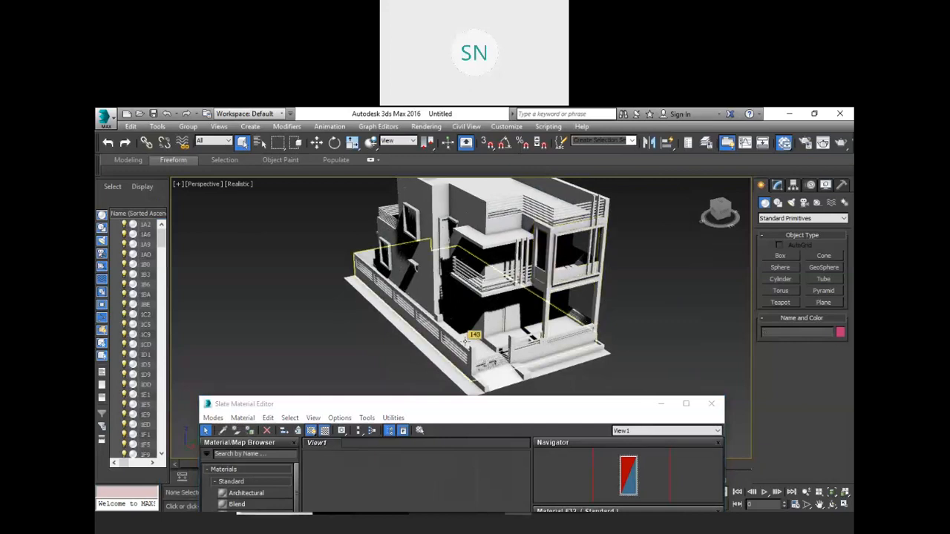
{"action": "middle_click_drag", "start_coordinate": [464, 339], "coordinate": [549, 293], "text": "alt"}
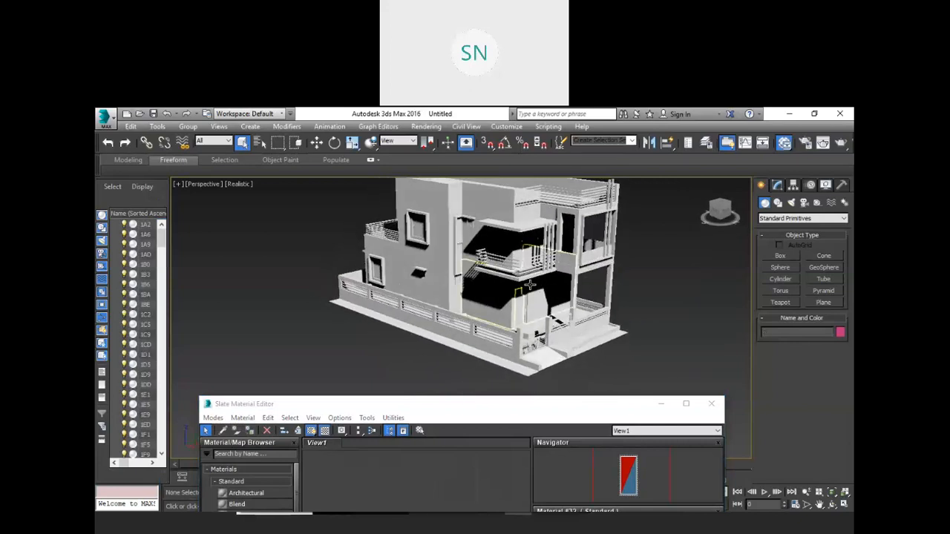
{"action": "scroll", "coordinate": [407, 227], "scroll_direction": "up", "scroll_amount": 8}
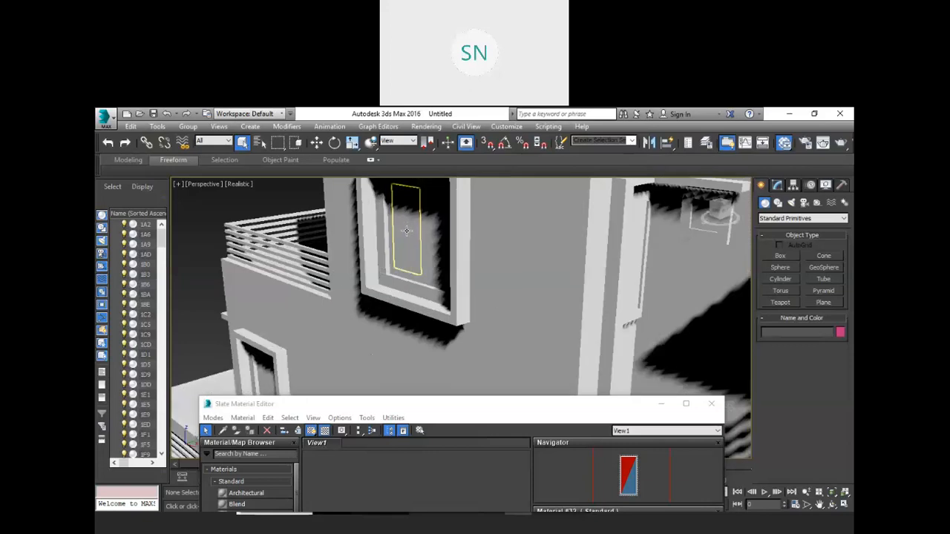
{"action": "scroll", "coordinate": [407, 222], "scroll_direction": "down", "scroll_amount": 3}
{"action": "middle_click_drag", "start_coordinate": [494, 299], "coordinate": [548, 295], "text": "alt"}
{"action": "scroll", "coordinate": [573, 299], "scroll_direction": "down", "scroll_amount": 4}
{"action": "left_click", "coordinate": [432, 406]}
{"action": "left_click_drag", "start_coordinate": [409, 207], "coordinate": [405, 143]}
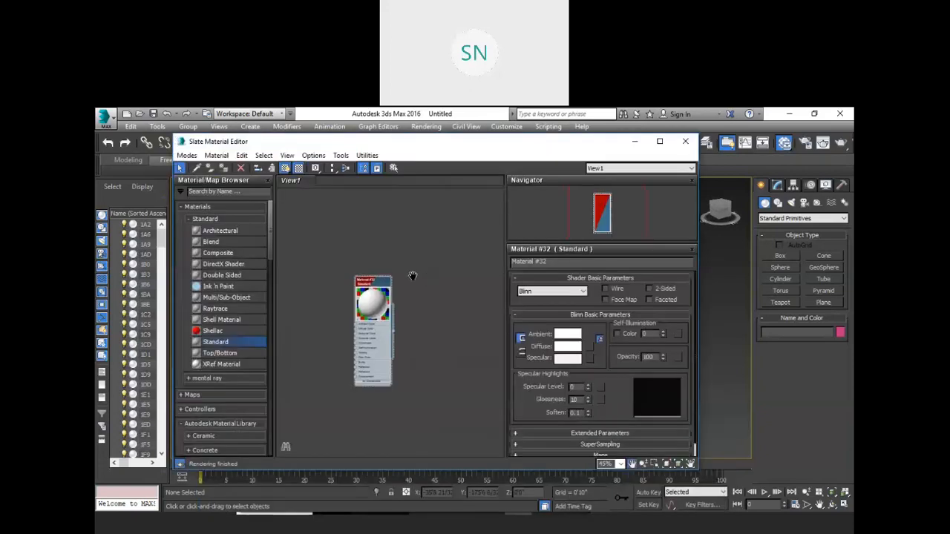
- Add a second Standard material beside the first, enlarge its preview, and turn on its viewport display and preview background
{"action": "middle_click_drag", "start_coordinate": [413, 276], "coordinate": [398, 296]}
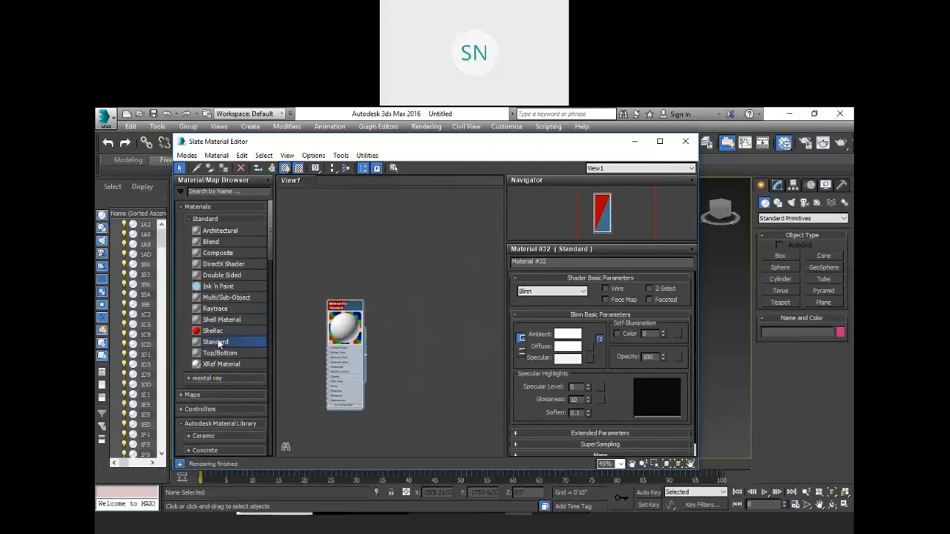
{"action": "left_click_drag", "start_coordinate": [217, 343], "coordinate": [424, 308]}
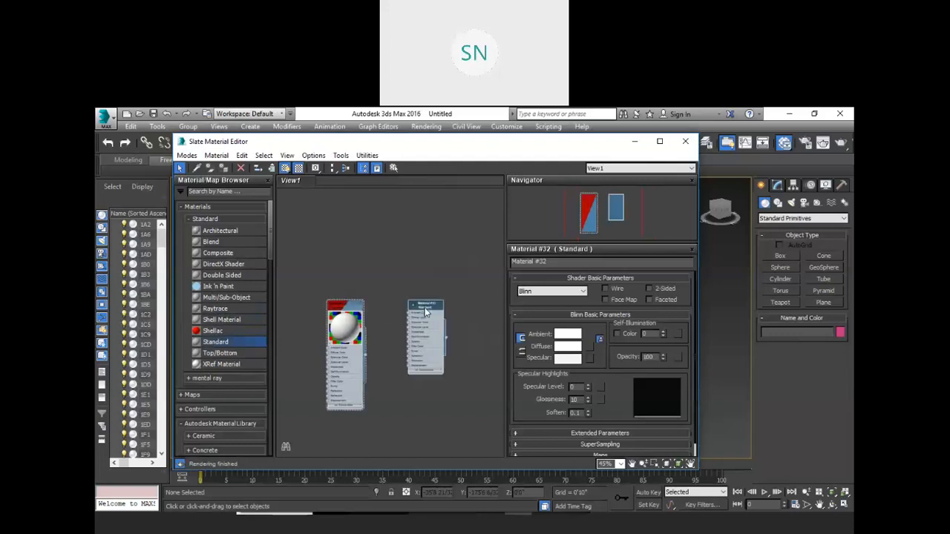
{"action": "scroll", "coordinate": [425, 308], "scroll_direction": "up", "scroll_amount": 5}
{"action": "scroll", "coordinate": [420, 312], "scroll_direction": "up", "scroll_amount": 2}
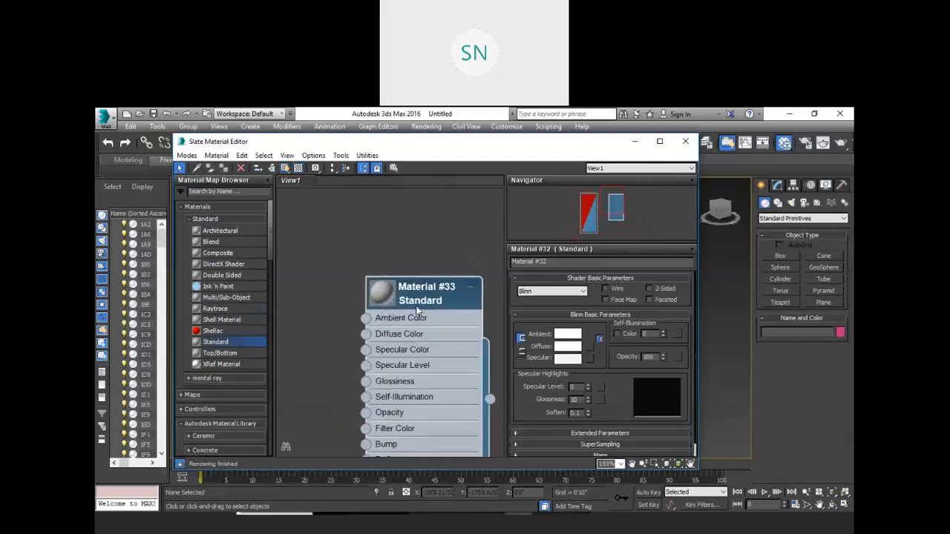
{"action": "double_click", "coordinate": [382, 296]}
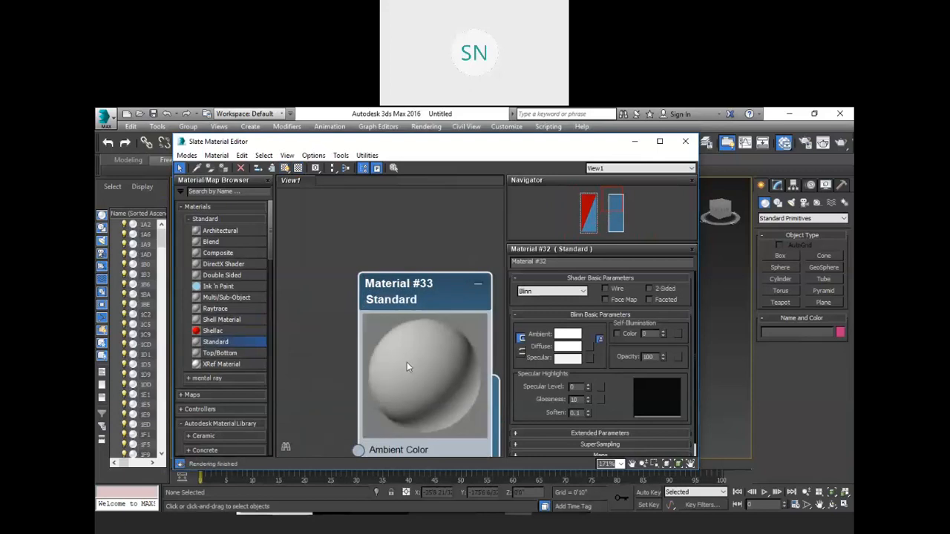
{"action": "left_click", "coordinate": [285, 169]}
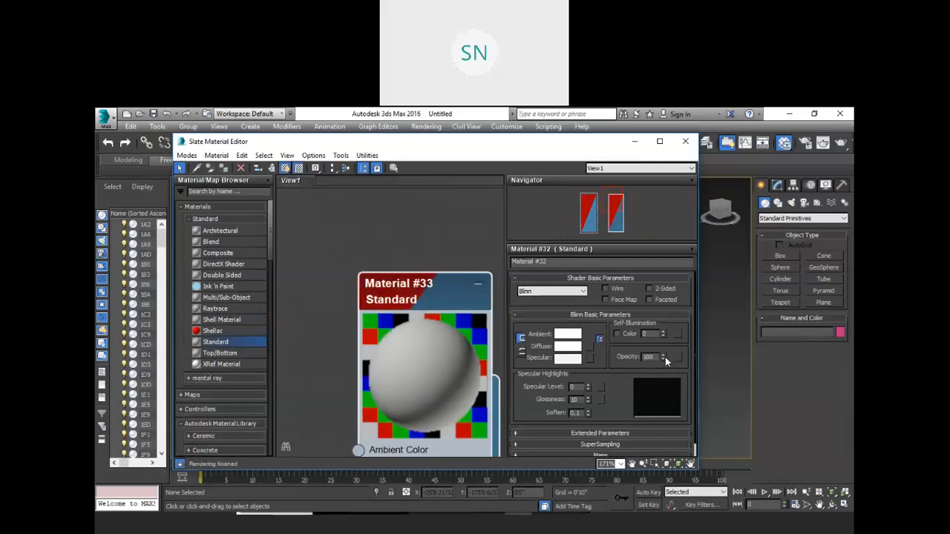
- Open Material #33's parameters and set its opacity to 0 and its specular level to 107
{"action": "left_click_drag", "start_coordinate": [663, 355], "coordinate": [664, 373]}
{"action": "left_click", "coordinate": [423, 271]}
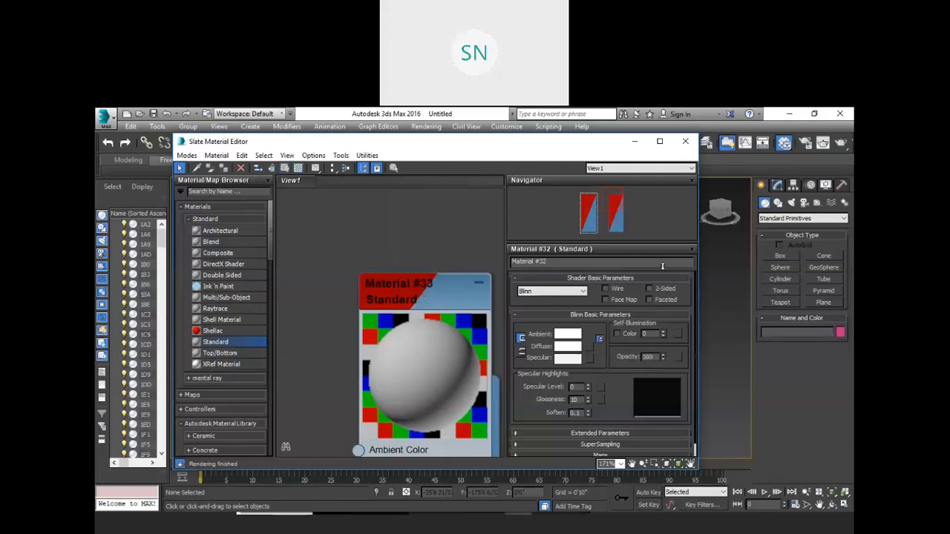
{"action": "left_click", "coordinate": [410, 303]}
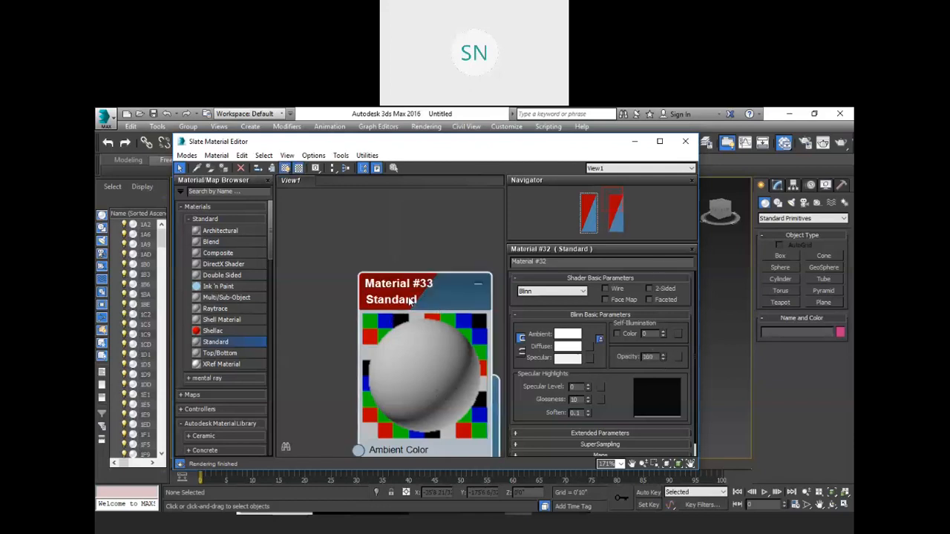
{"action": "right_click", "coordinate": [663, 357]}
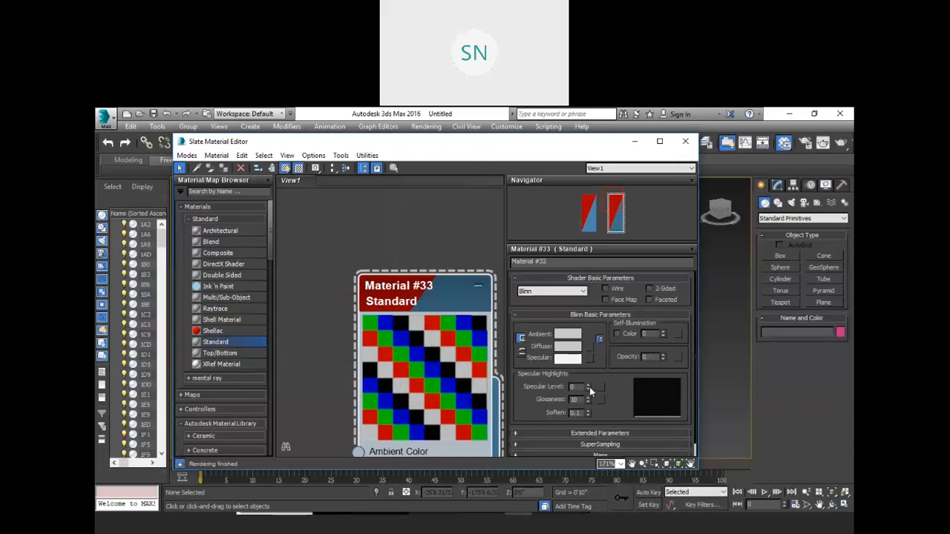
{"action": "left_click_drag", "start_coordinate": [588, 385], "coordinate": [577, 341]}
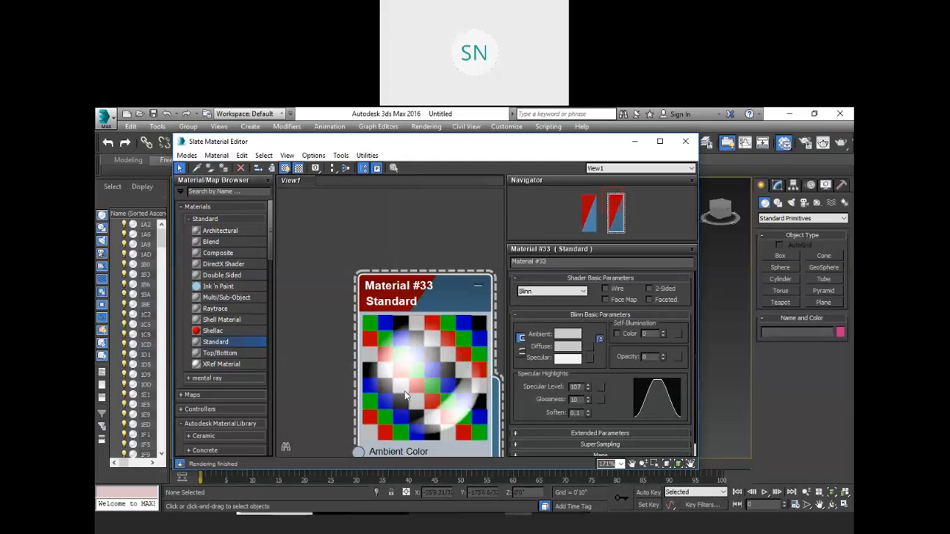
- Add a Raytrace material between the two Standard nodes, enlarge its preview, and open its parameters
{"action": "scroll", "coordinate": [421, 350], "scroll_direction": "down", "scroll_amount": 3}
{"action": "middle_click_drag", "start_coordinate": [439, 288], "coordinate": [440, 346]}
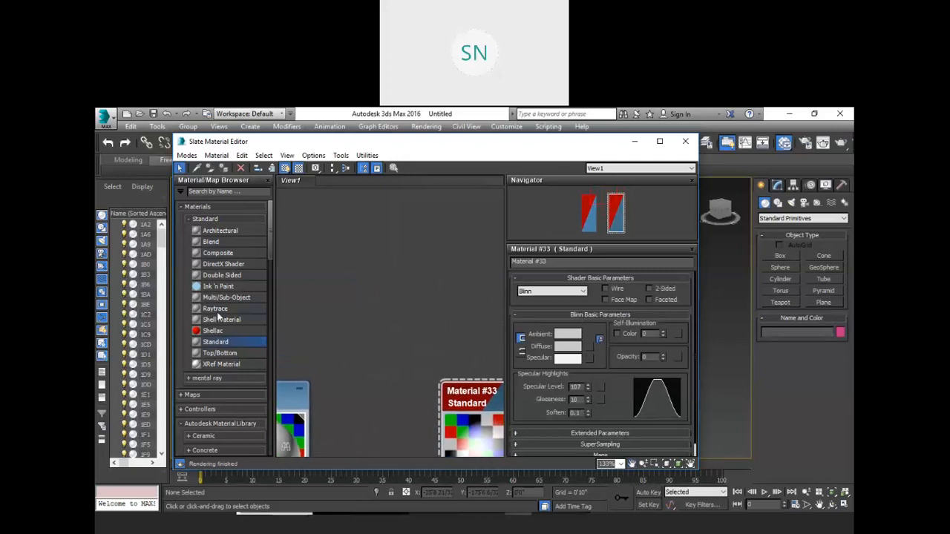
{"action": "left_click_drag", "start_coordinate": [212, 310], "coordinate": [293, 317]}
{"action": "left_click_drag", "start_coordinate": [351, 284], "coordinate": [376, 215]}
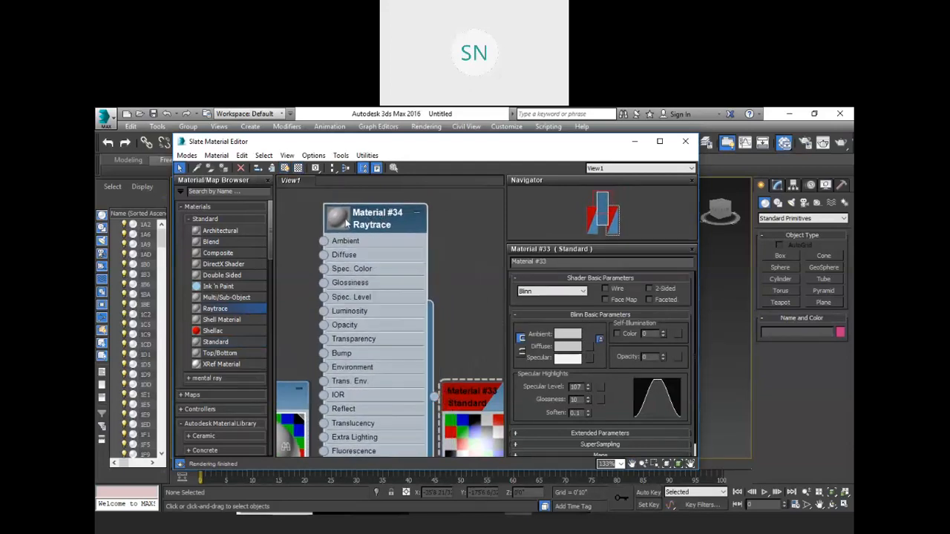
{"action": "double_click", "coordinate": [344, 221]}
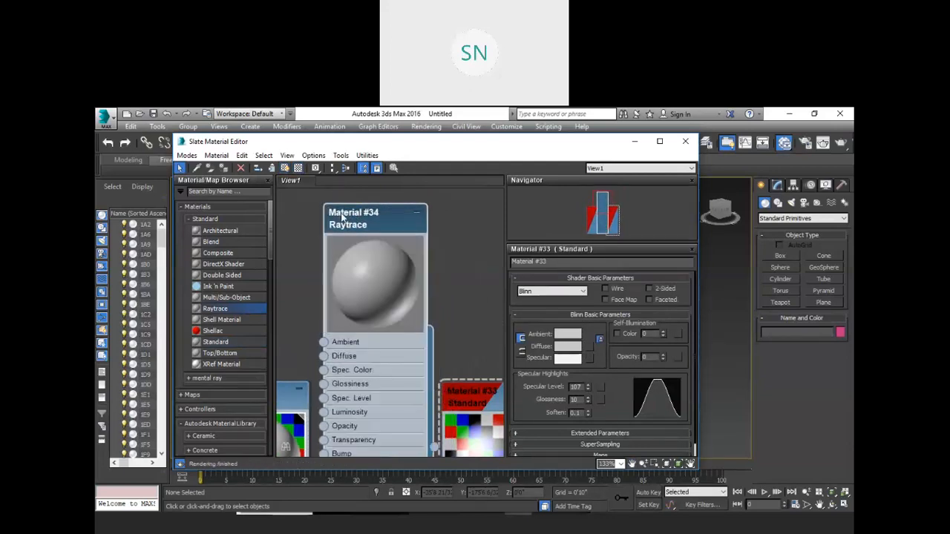
{"action": "double_click", "coordinate": [362, 217]}
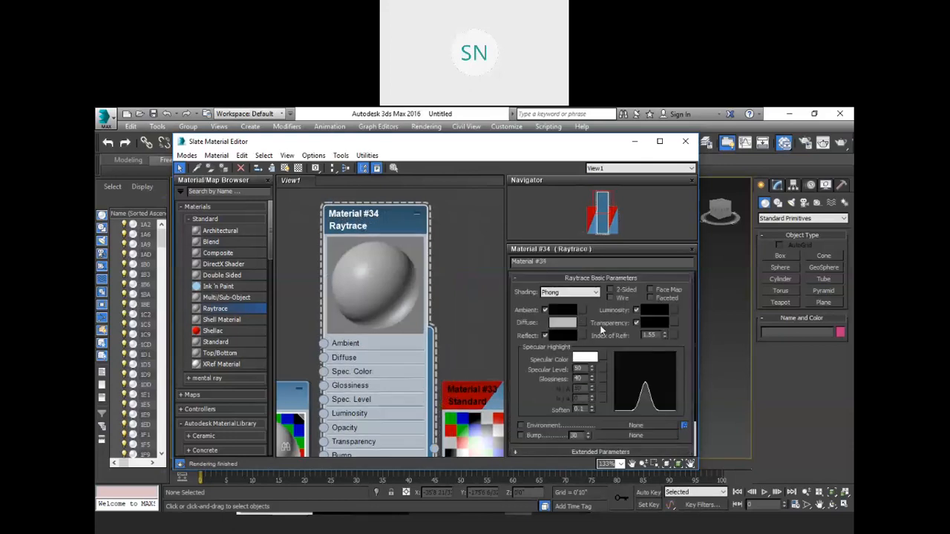
- Set the Raytrace material's transparency color to white and turn on its viewport display and preview background
{"action": "scroll", "coordinate": [602, 330], "scroll_direction": "down", "scroll_amount": 3}
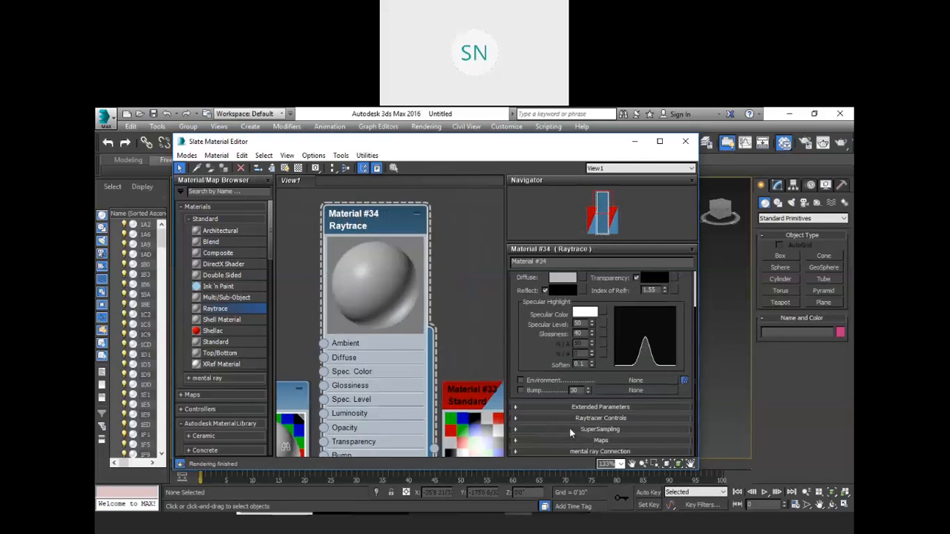
{"action": "scroll", "coordinate": [590, 397], "scroll_direction": "up", "scroll_amount": 1}
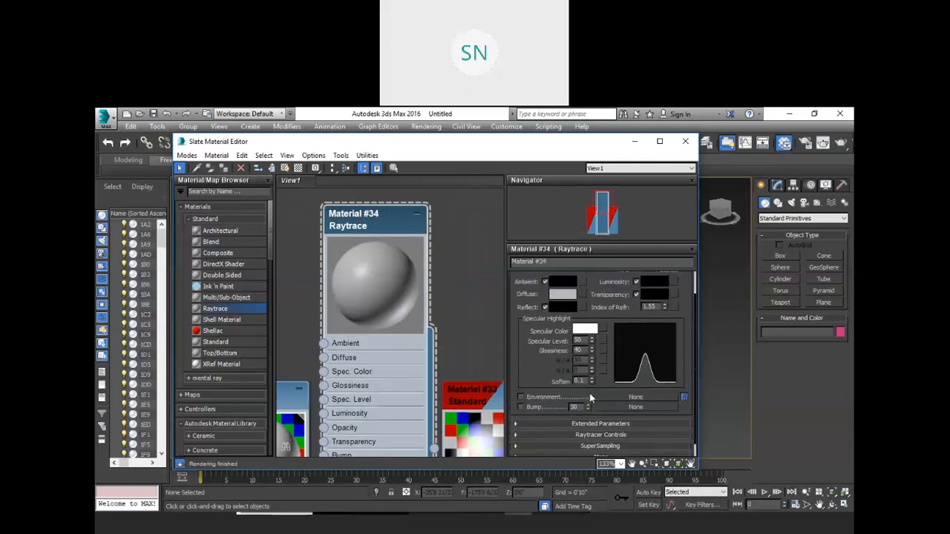
{"action": "scroll", "coordinate": [589, 397], "scroll_direction": "up", "scroll_amount": 1}
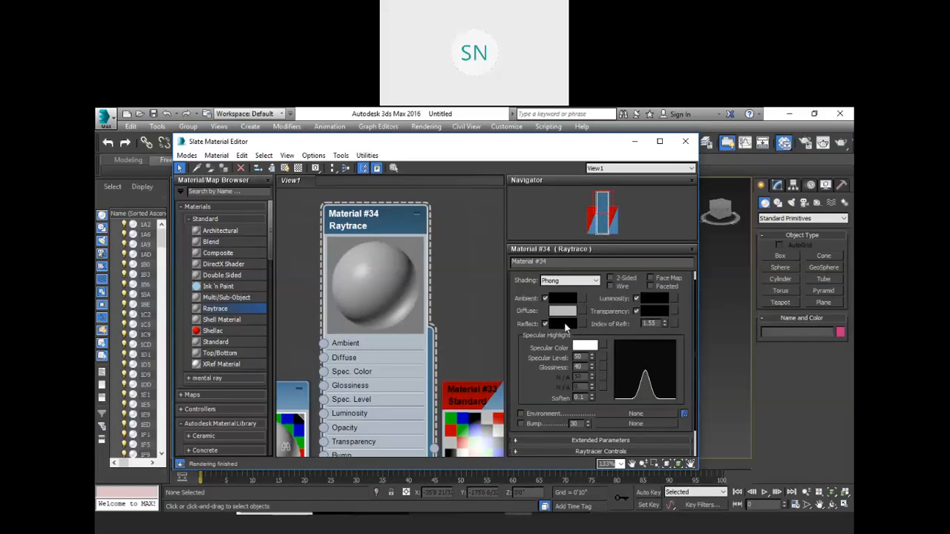
{"action": "left_click", "coordinate": [650, 312]}
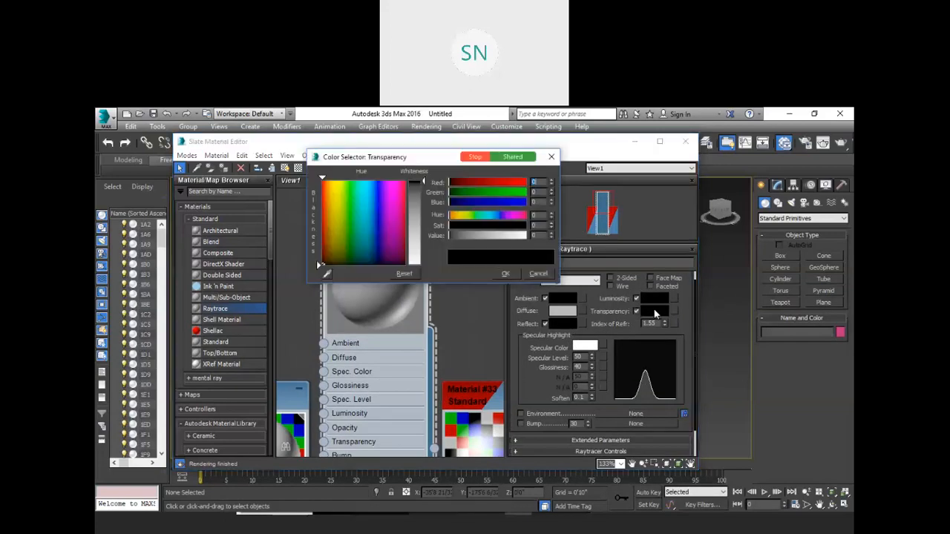
{"action": "left_click_drag", "start_coordinate": [424, 182], "coordinate": [424, 265]}
{"action": "left_click", "coordinate": [506, 274]}
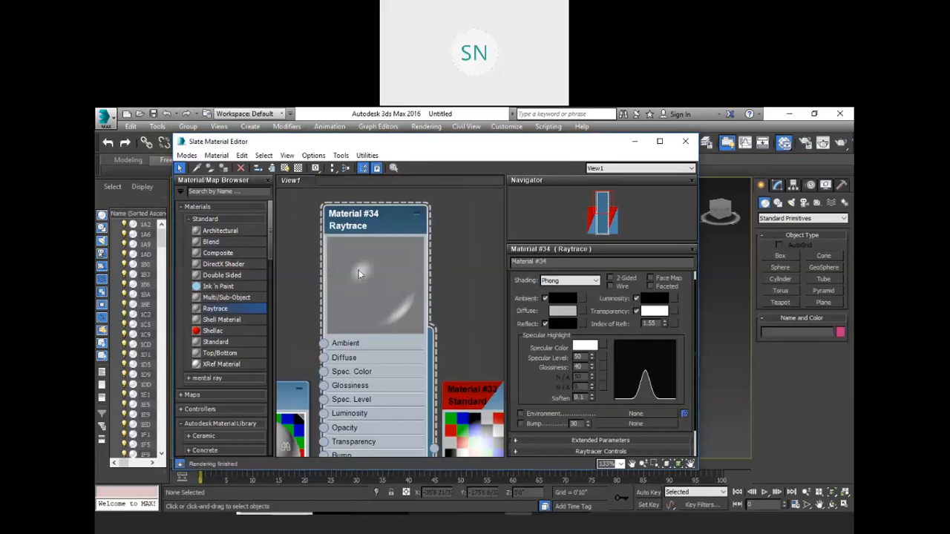
{"action": "left_click", "coordinate": [285, 168]}
{"action": "left_click", "coordinate": [297, 169]}
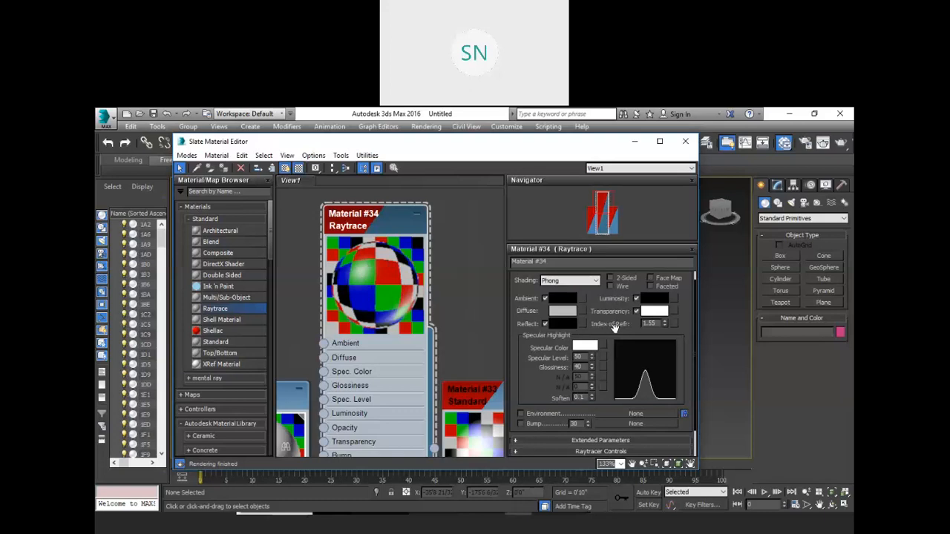
- Set the Raytrace material's index of refraction to 1.6 and compare its preview with the transparent Standard material
{"action": "double_click", "coordinate": [648, 324]}
{"action": "left_click_drag", "start_coordinate": [665, 323], "coordinate": [666, 338]}
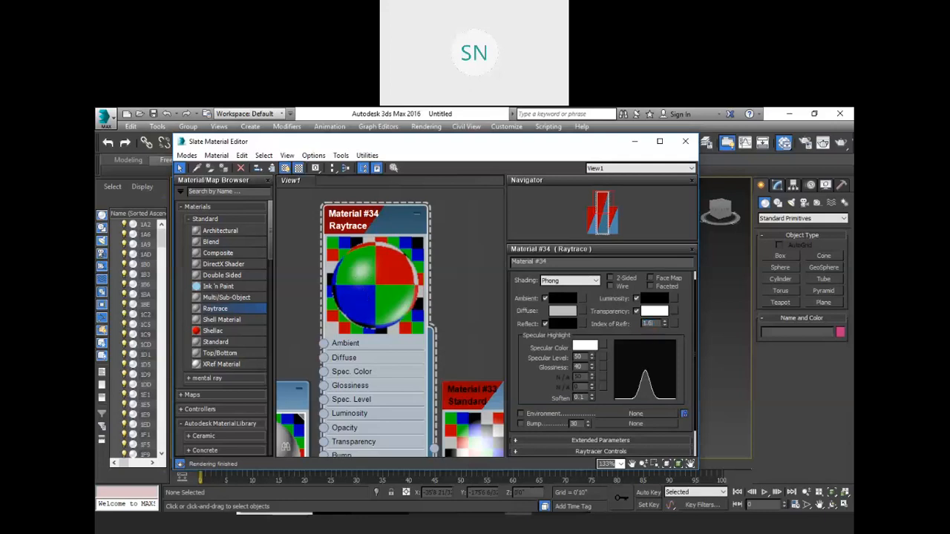
{"action": "key", "text": "Return"}
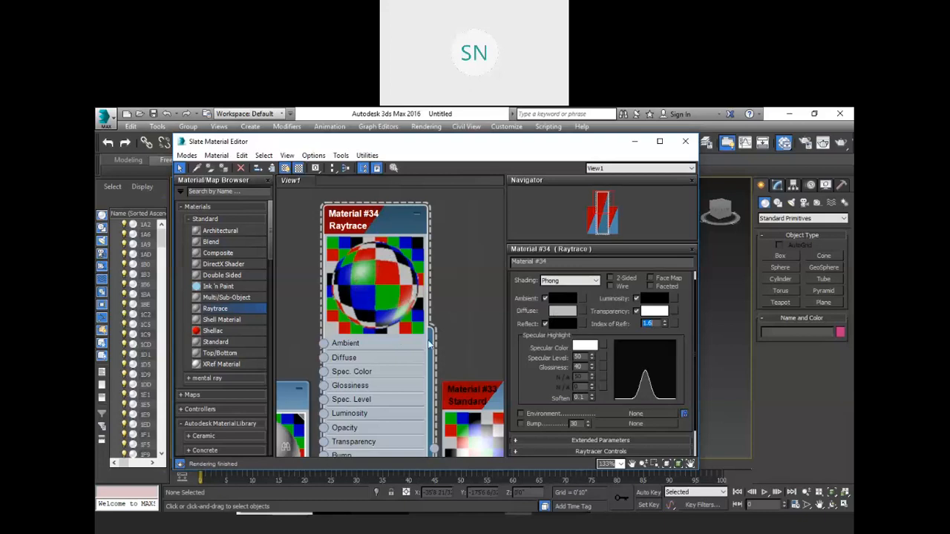
{"action": "middle_click_drag", "start_coordinate": [466, 346], "coordinate": [424, 251]}
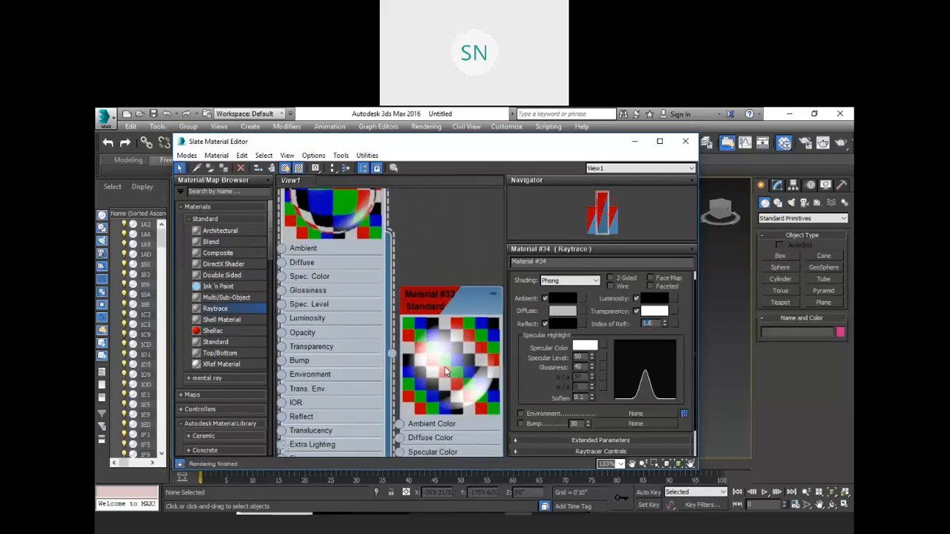
{"action": "middle_click_drag", "start_coordinate": [423, 268], "coordinate": [462, 385]}
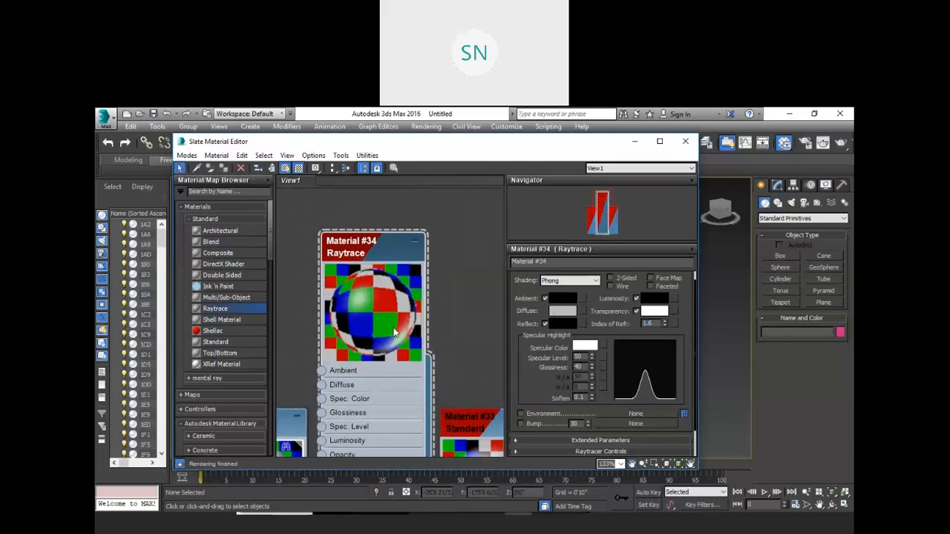
{"action": "scroll", "coordinate": [395, 330], "scroll_direction": "down", "scroll_amount": 5}
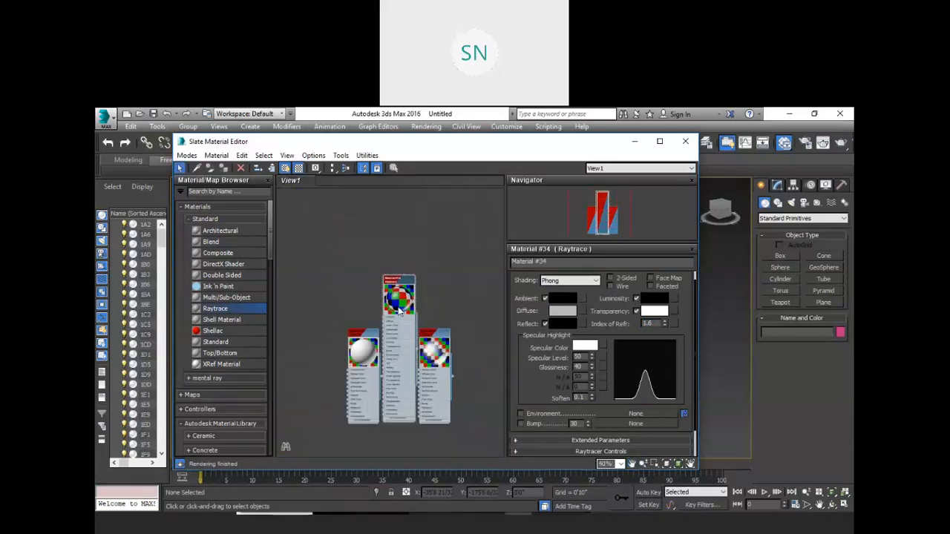
- Add a mental ray Arch & Design material beside the existing nodes, enlarge its preview, and open its parameters
{"action": "scroll", "coordinate": [214, 250], "scroll_direction": "down", "scroll_amount": 2}
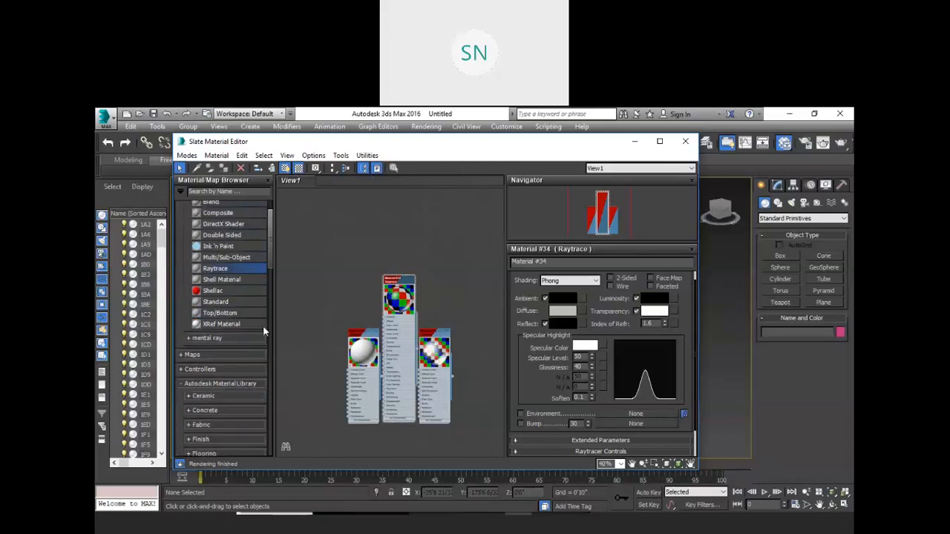
{"action": "left_click", "coordinate": [190, 337]}
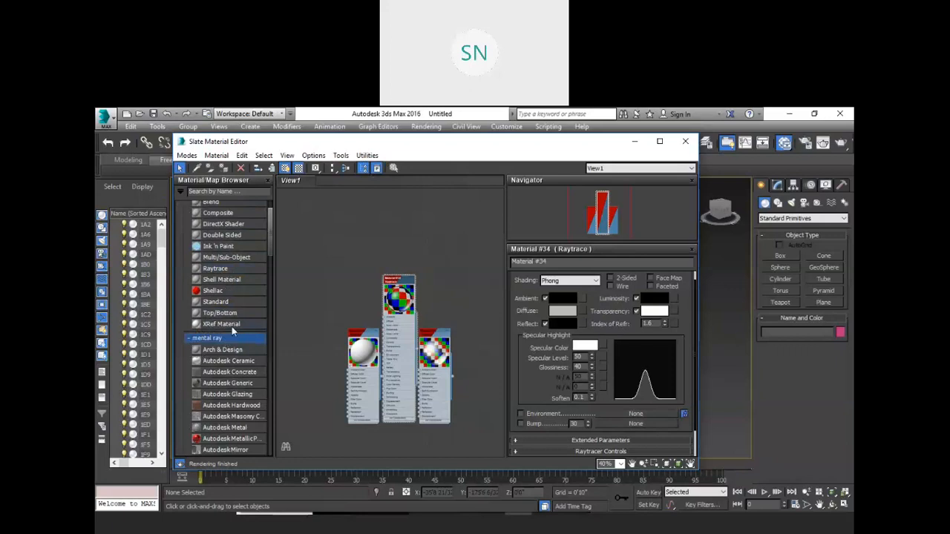
{"action": "scroll", "coordinate": [227, 341], "scroll_direction": "down", "scroll_amount": 3}
{"action": "middle_click_drag", "start_coordinate": [384, 269], "coordinate": [424, 306]}
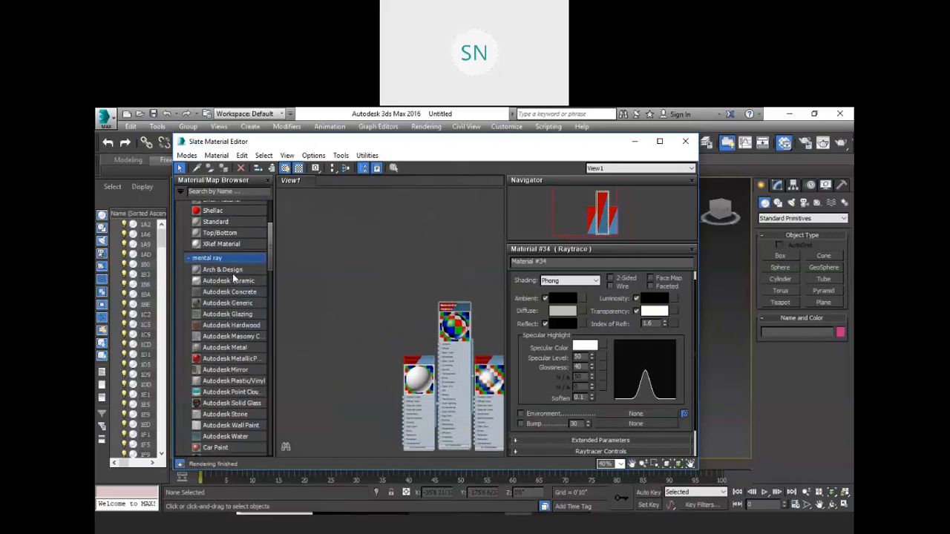
{"action": "left_click", "coordinate": [207, 272]}
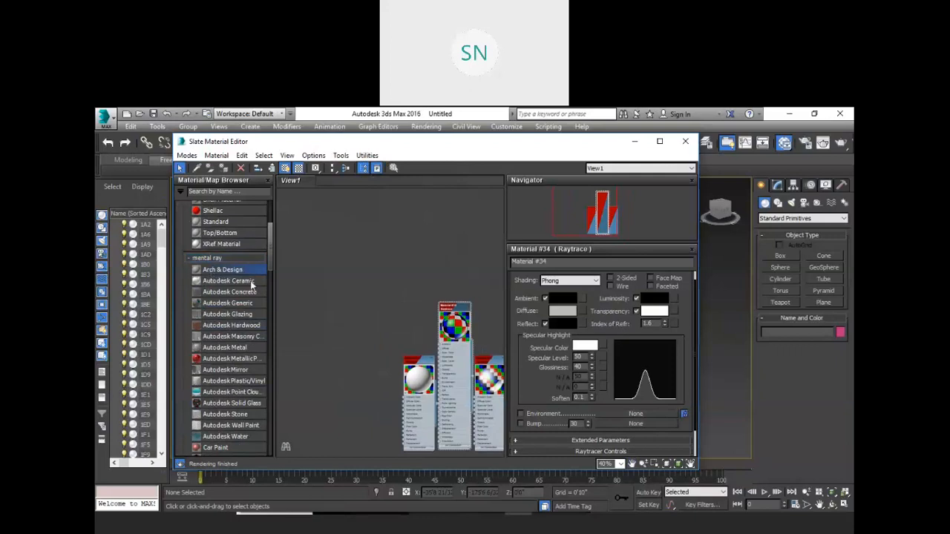
{"action": "left_click_drag", "start_coordinate": [338, 288], "coordinate": [338, 289]}
{"action": "scroll", "coordinate": [336, 295], "scroll_direction": "up", "scroll_amount": 3}
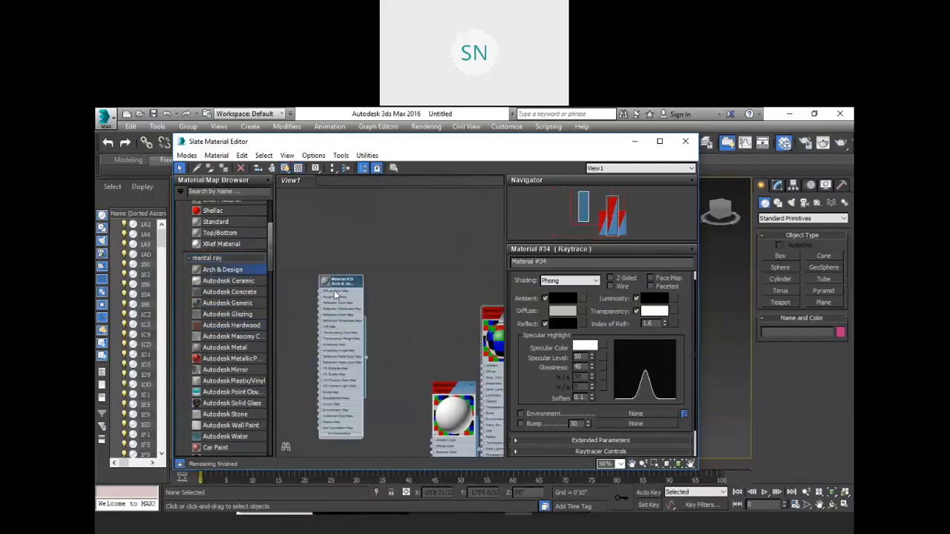
{"action": "scroll", "coordinate": [334, 295], "scroll_direction": "up", "scroll_amount": 5}
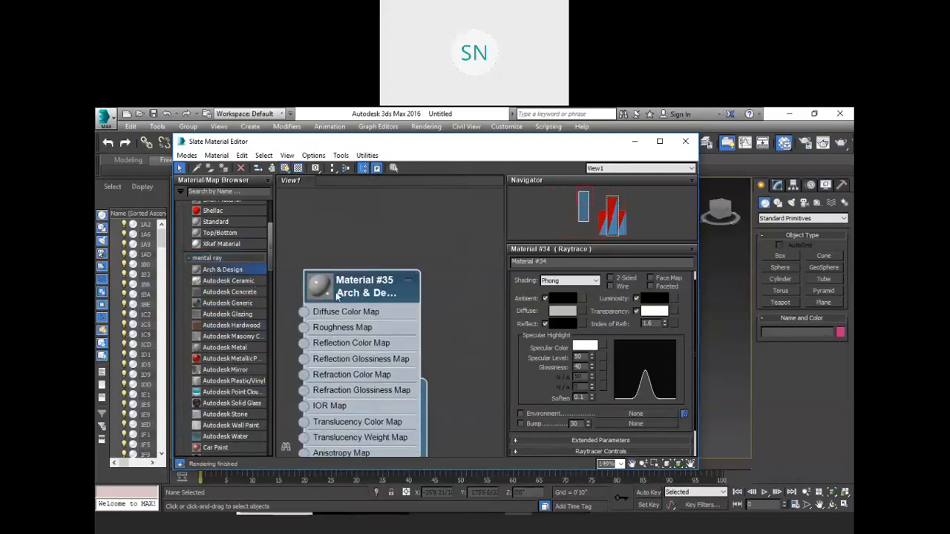
{"action": "double_click", "coordinate": [323, 285]}
{"action": "double_click", "coordinate": [366, 295]}
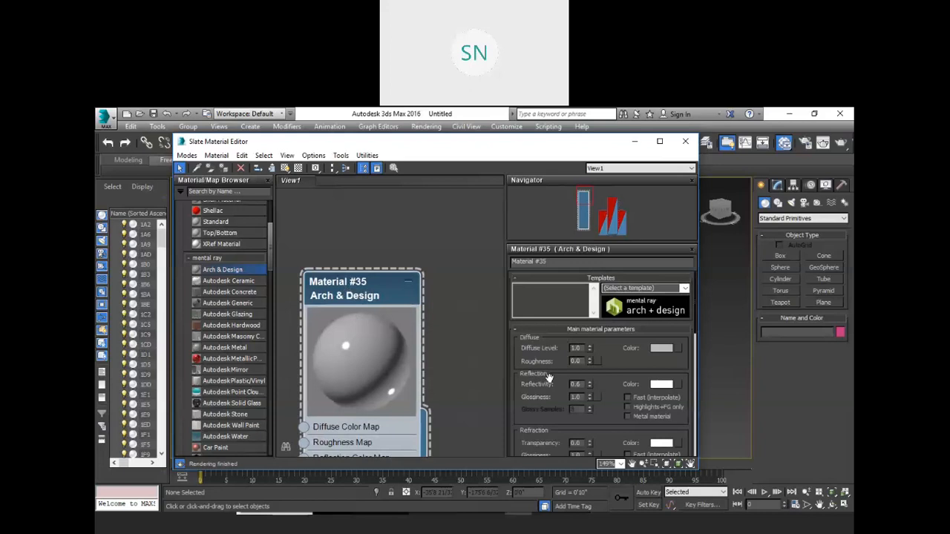
- Raise the Arch & Design material's refraction transparency to about 0.82 and turn on its preview background
{"action": "left_click_drag", "start_coordinate": [550, 420], "coordinate": [538, 392]}
{"action": "scroll", "coordinate": [532, 411], "scroll_direction": "down", "scroll_amount": 2}
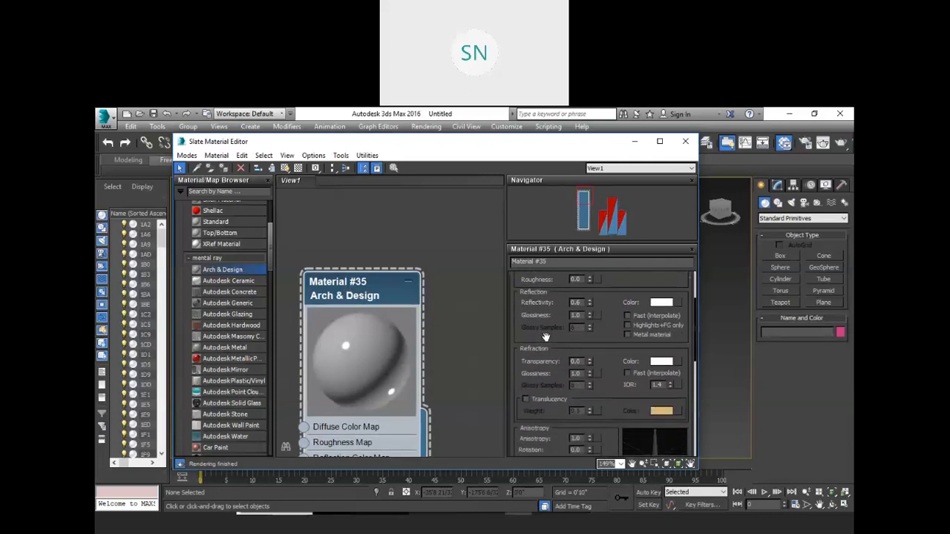
{"action": "left_click_drag", "start_coordinate": [590, 362], "coordinate": [591, 313]}
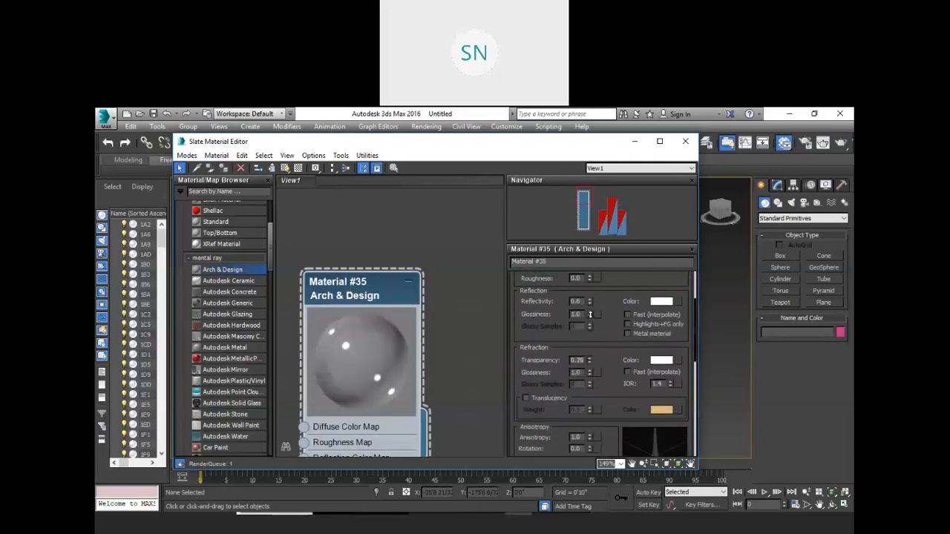
{"action": "left_click", "coordinate": [297, 167]}
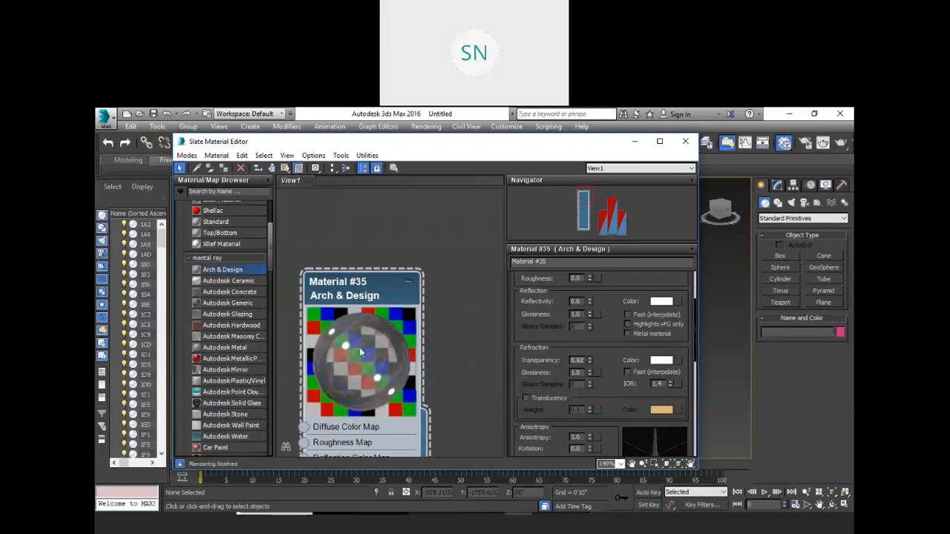
- Set the Arch & Design material's IOR to 1.6 and its transparency to 1.0
{"action": "double_click", "coordinate": [656, 383]}
{"action": "type", "text": "1.6"}
{"action": "key", "text": "Return"}
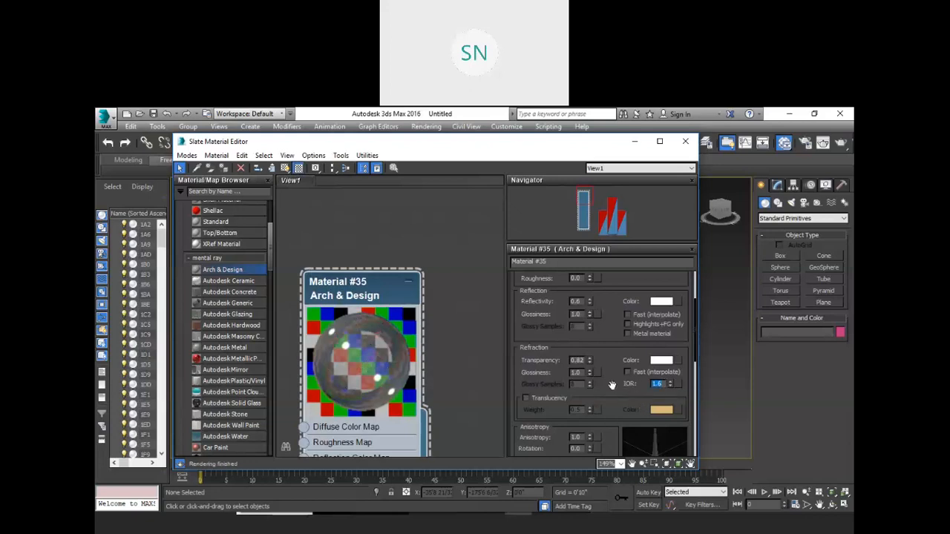
{"action": "left_click_drag", "start_coordinate": [590, 361], "coordinate": [590, 344]}
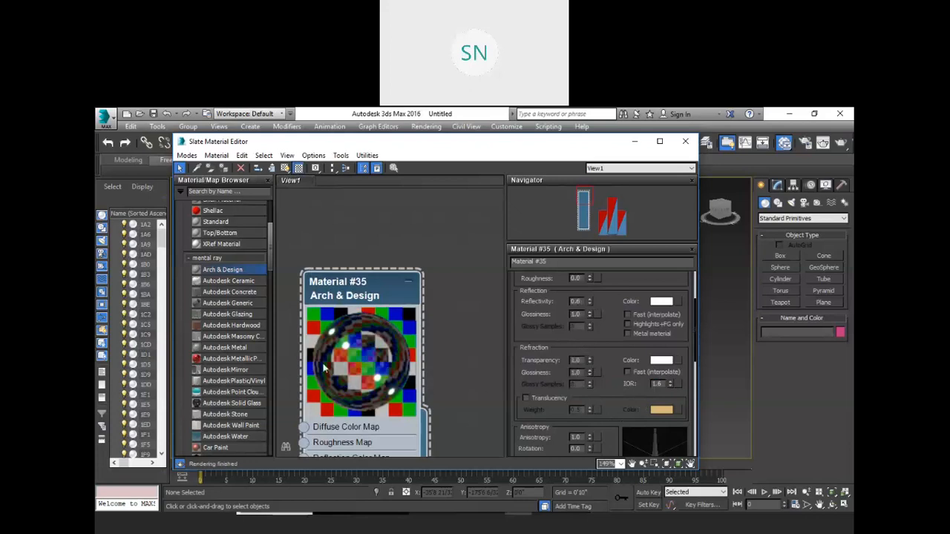
- Try different IOR values on the Arch & Design material: 1.0, up to about 1.15, and down to about 0.75
{"action": "double_click", "coordinate": [663, 383]}
{"action": "type", "text": "1"}
{"action": "key", "text": "Return"}
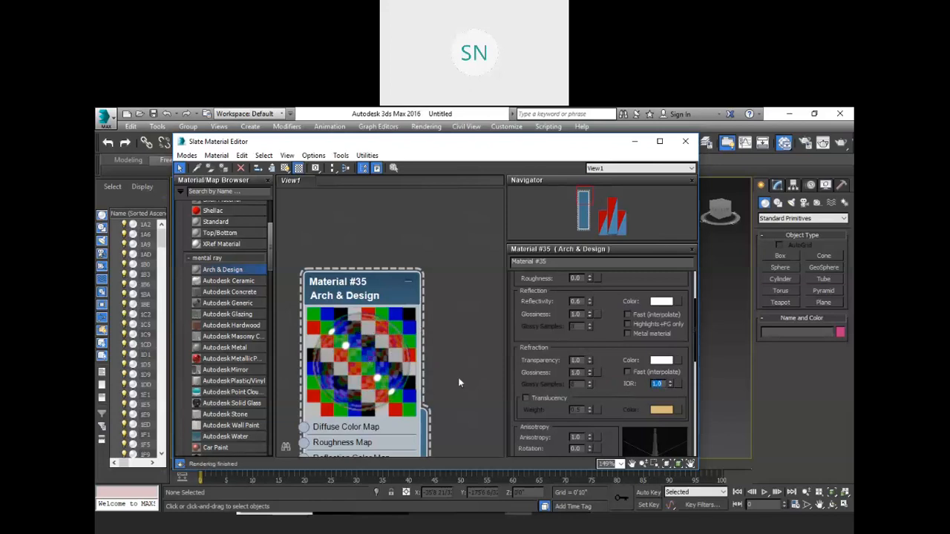
{"action": "left_click", "coordinate": [670, 382]}
{"action": "left_click", "coordinate": [669, 382]}
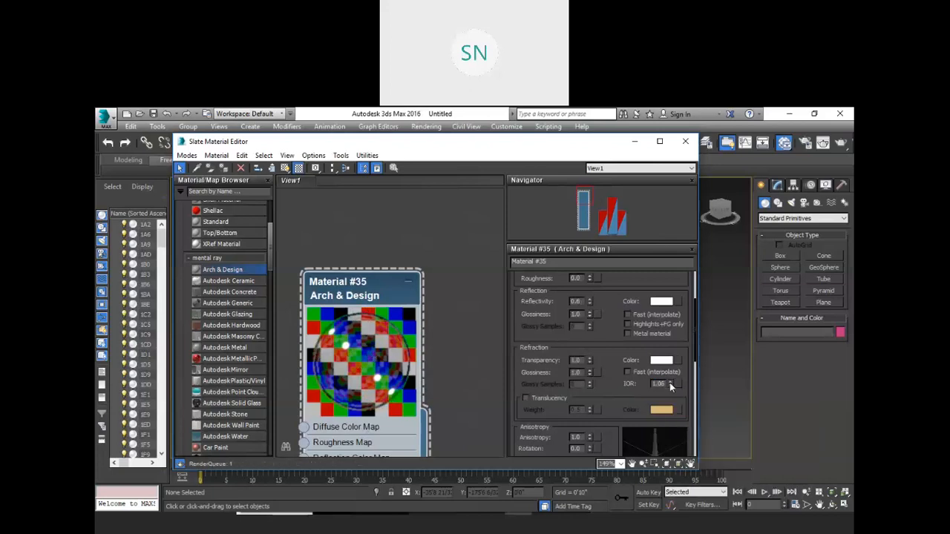
{"action": "left_click", "coordinate": [669, 382]}
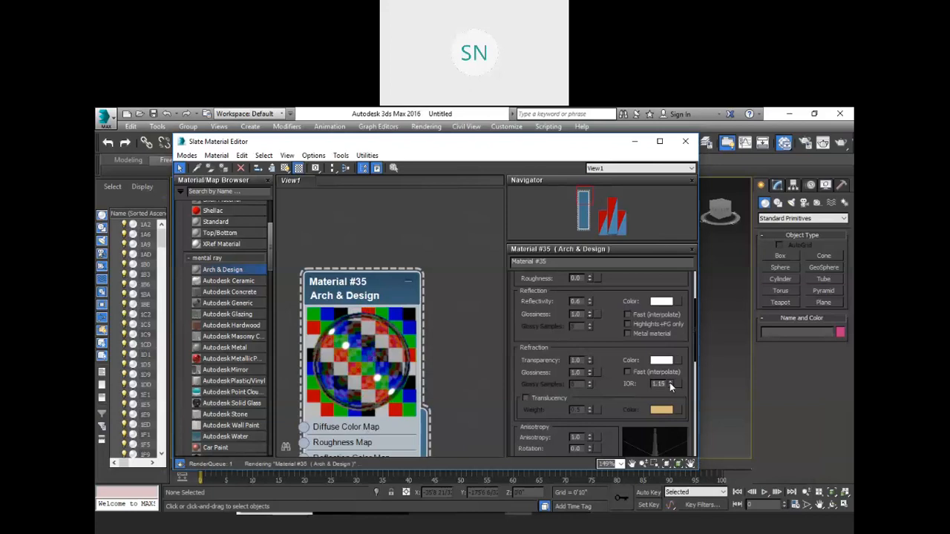
{"action": "left_click", "coordinate": [670, 386]}
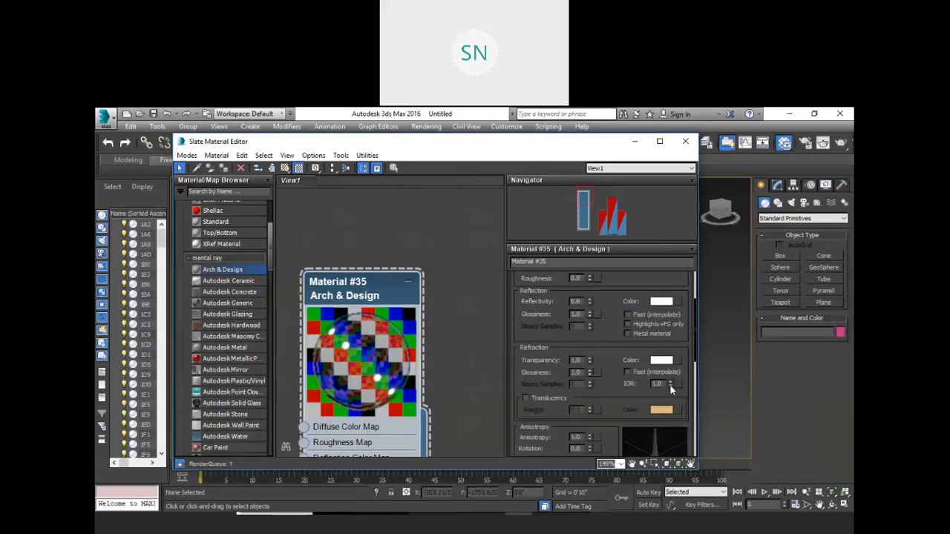
{"action": "left_click", "coordinate": [670, 385]}
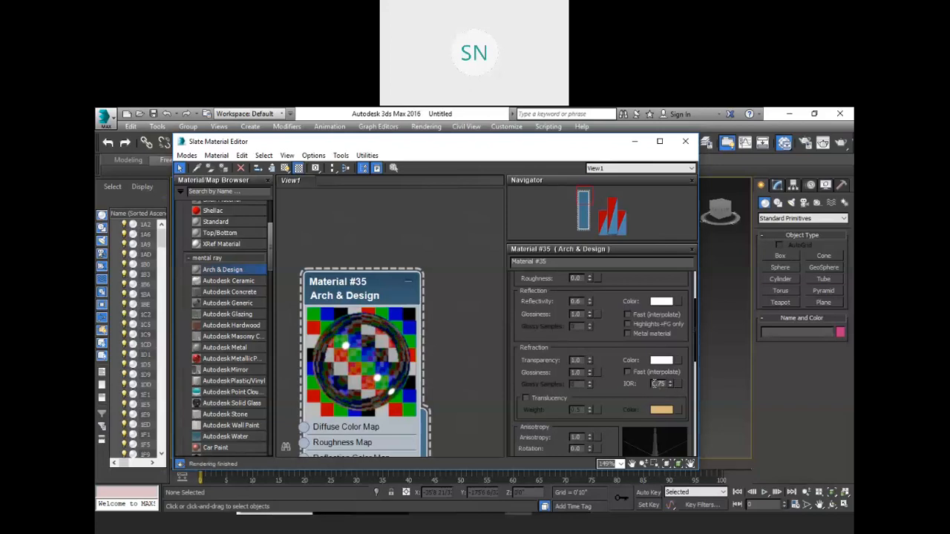
- Set the Arch & Design material's IOR to 1.4 and review its diffuse, reflection and refraction parameters
{"action": "left_click_drag", "start_coordinate": [654, 384], "coordinate": [682, 384]}
{"action": "type", "text": "1.4"}
{"action": "key", "text": "Return"}
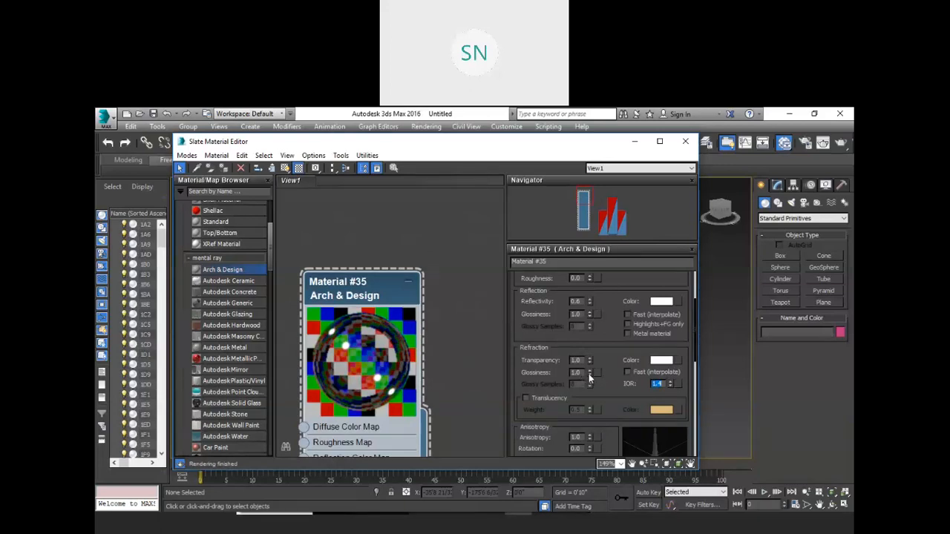
{"action": "scroll", "coordinate": [385, 290], "scroll_direction": "down", "scroll_amount": 5}
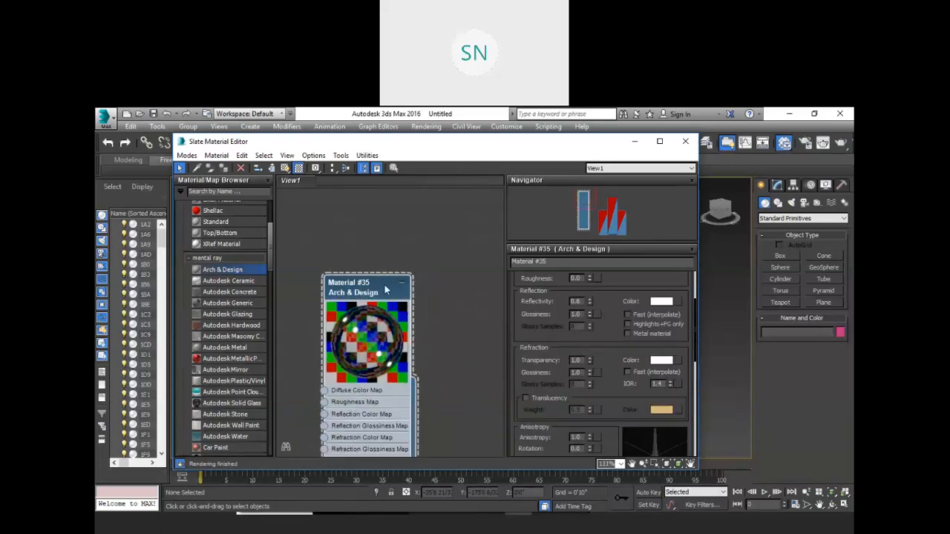
{"action": "scroll", "coordinate": [426, 354], "scroll_direction": "up", "scroll_amount": 2}
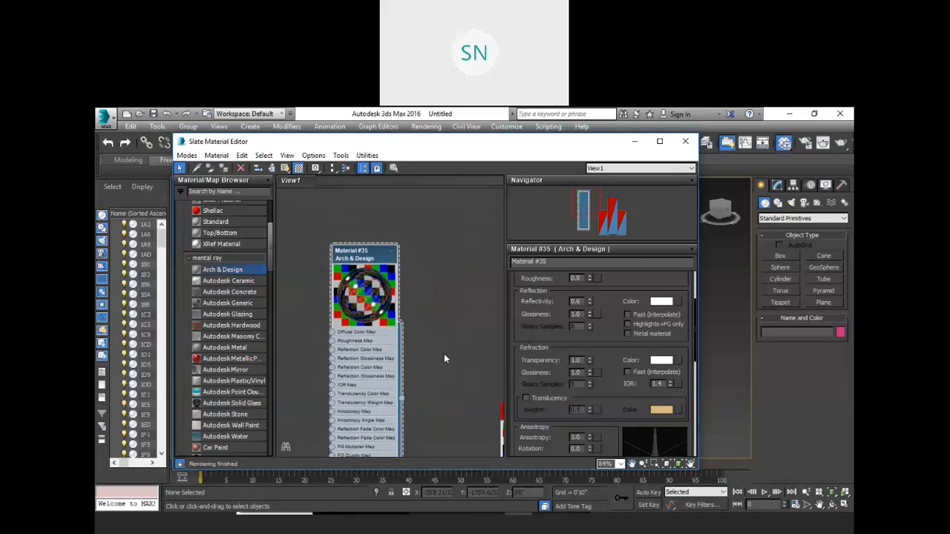
{"action": "scroll", "coordinate": [443, 358], "scroll_direction": "down", "scroll_amount": 3}
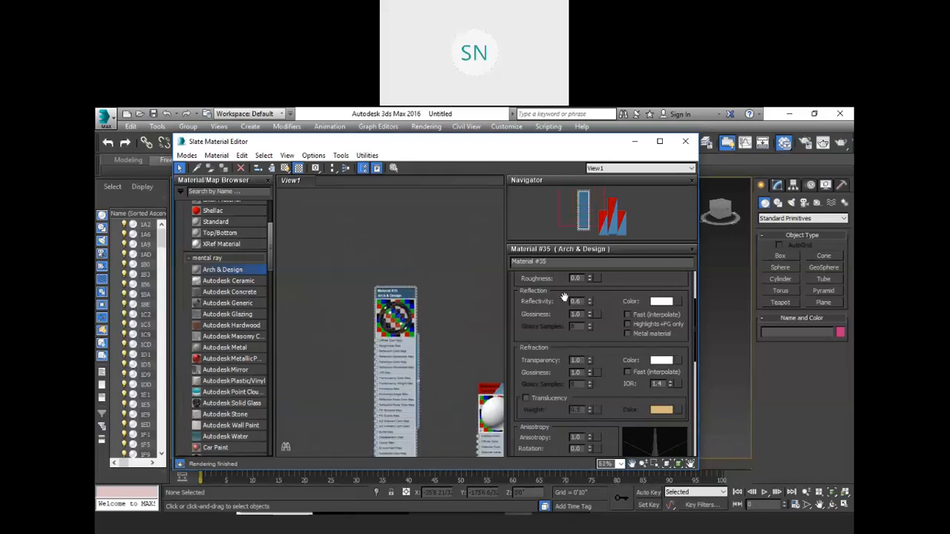
{"action": "scroll", "coordinate": [563, 297], "scroll_direction": "up", "scroll_amount": 2}
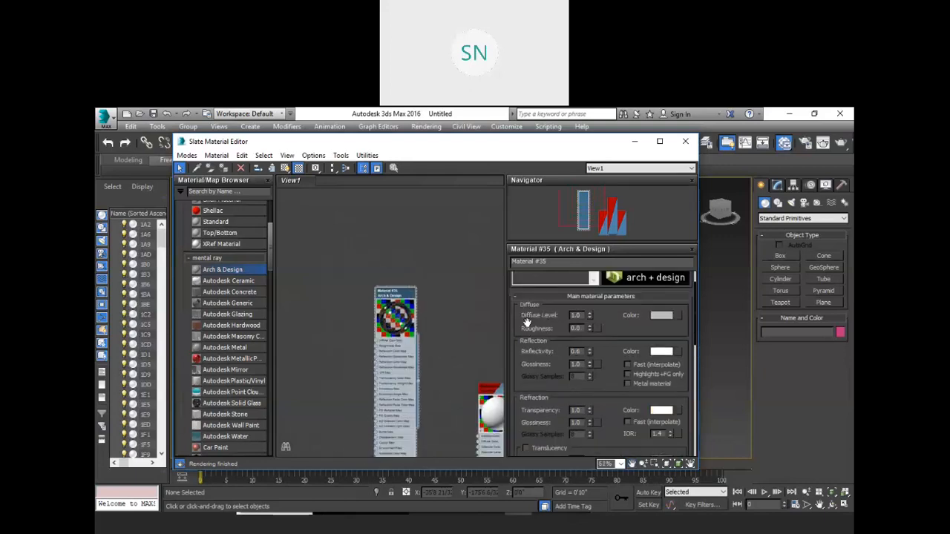
{"action": "scroll", "coordinate": [553, 347], "scroll_direction": "down", "scroll_amount": 1}
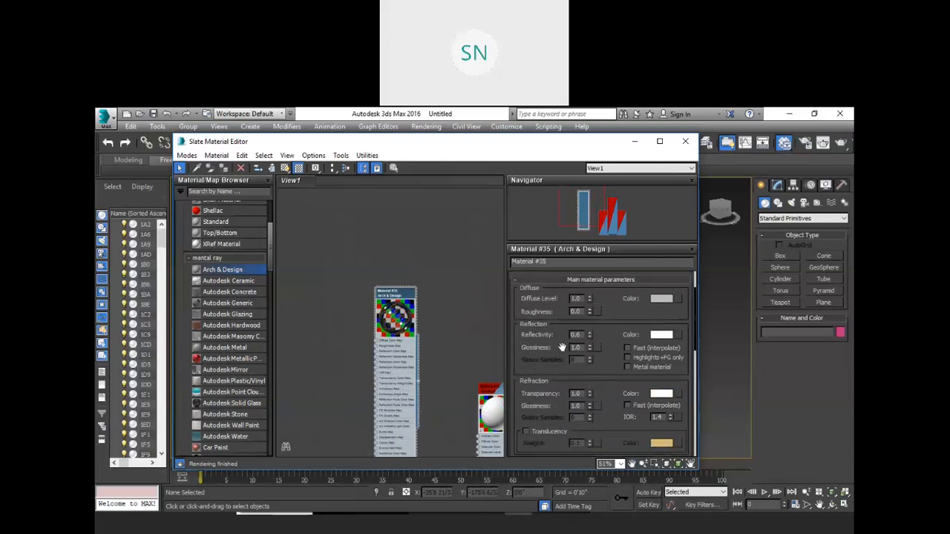
{"action": "scroll", "coordinate": [558, 324], "scroll_direction": "down", "scroll_amount": 1}
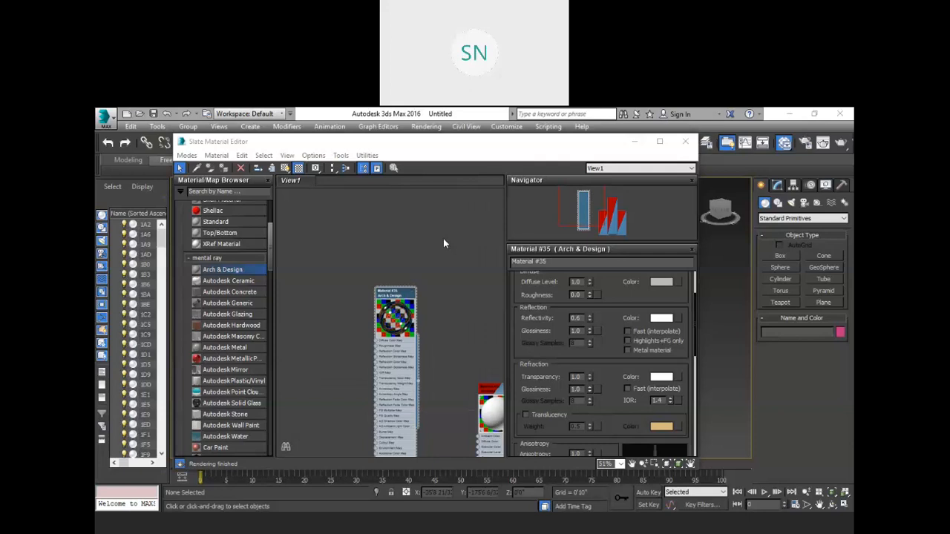
- Move the material editor aside and check in the render settings that NVIDIA mental ray is the active renderer
{"action": "left_click", "coordinate": [455, 149]}
{"action": "left_click_drag", "start_coordinate": [332, 141], "coordinate": [321, 242]}
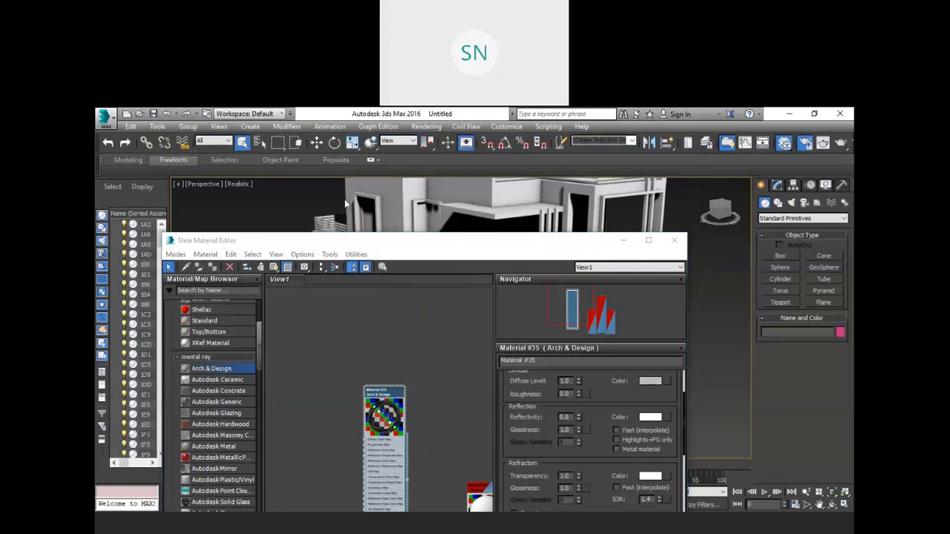
{"action": "key", "text": "F10"}
{"action": "left_click", "coordinate": [490, 185]}
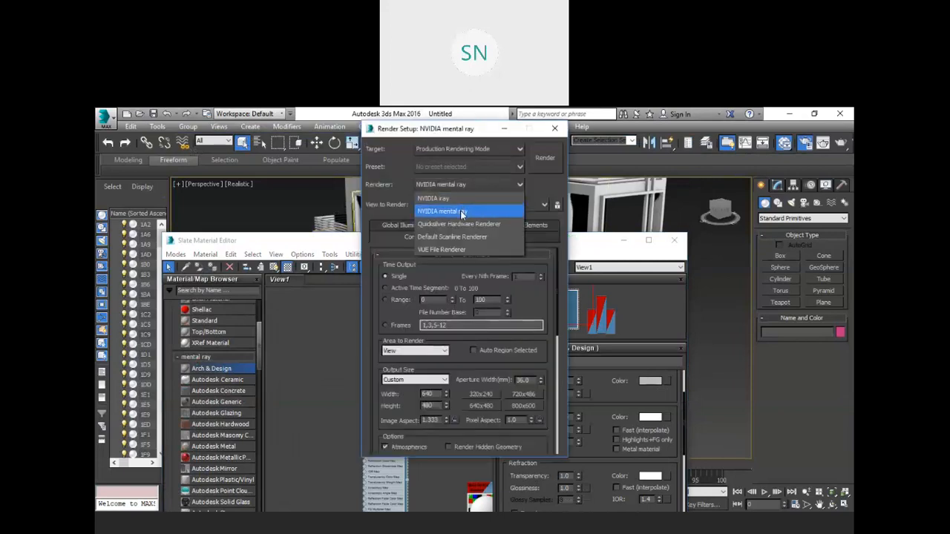
{"action": "left_click", "coordinate": [373, 193]}
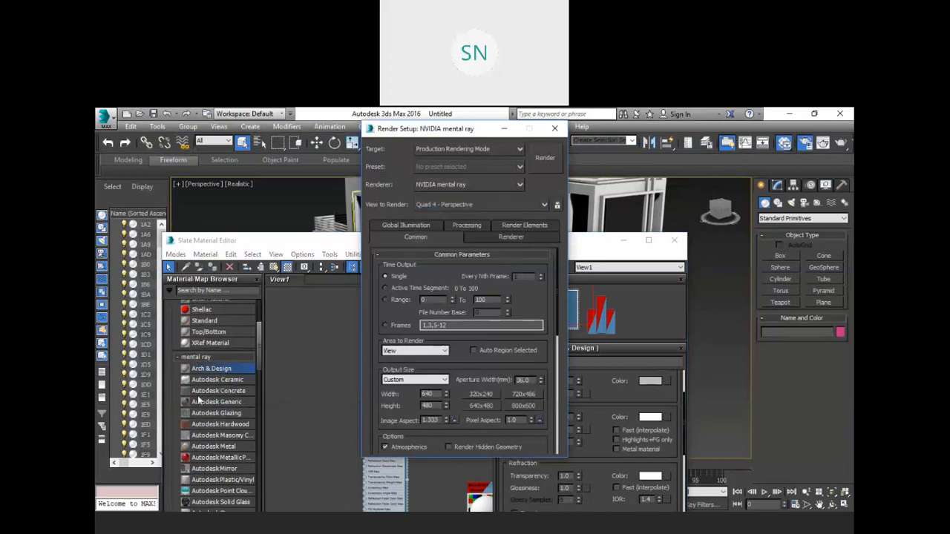
{"action": "scroll", "coordinate": [199, 397], "scroll_direction": "up", "scroll_amount": 4}
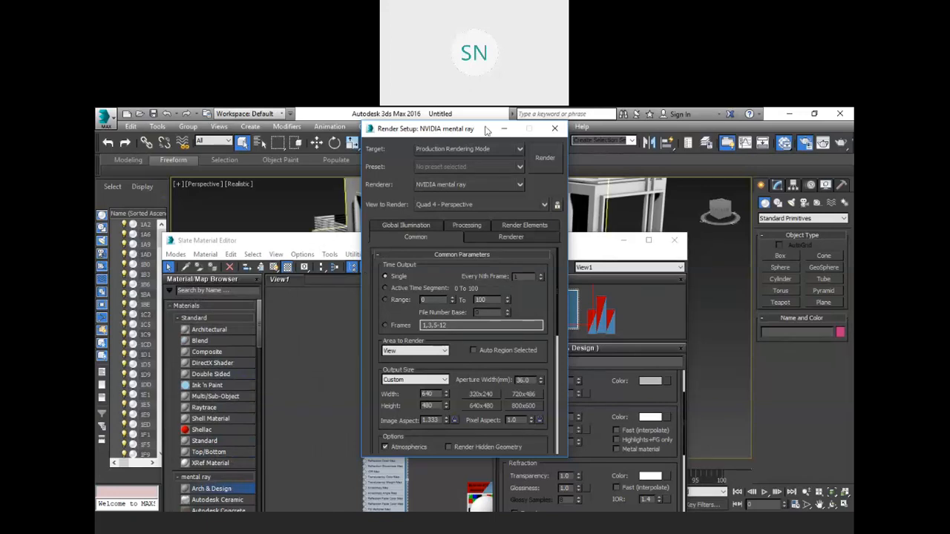
{"action": "left_click", "coordinate": [553, 130]}
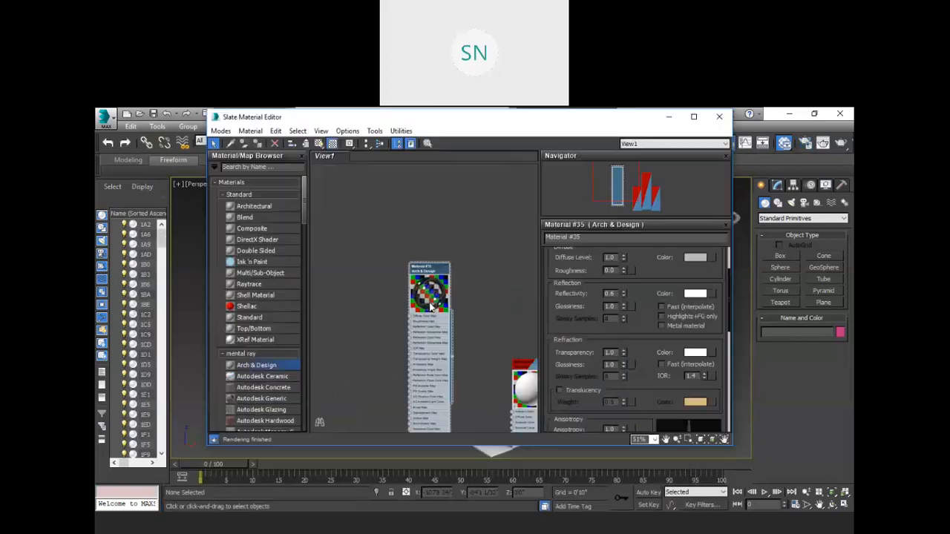
- Delete the Arch & Design, Raytrace and transparent Standard nodes, keeping only the opaque white Standard material
{"action": "scroll", "coordinate": [431, 306], "scroll_direction": "down", "scroll_amount": 7}
{"action": "scroll", "coordinate": [477, 313], "scroll_direction": "up", "scroll_amount": 4}
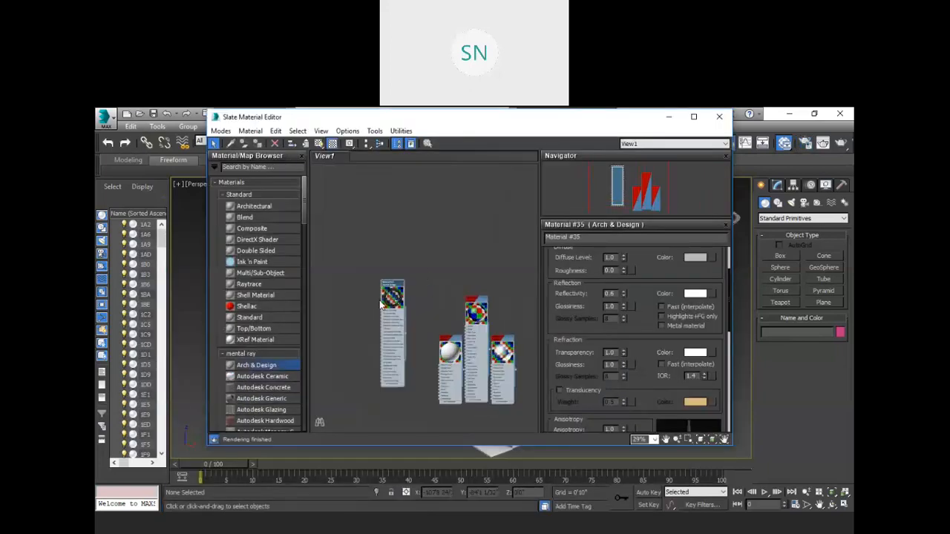
{"action": "key", "text": "Delete"}
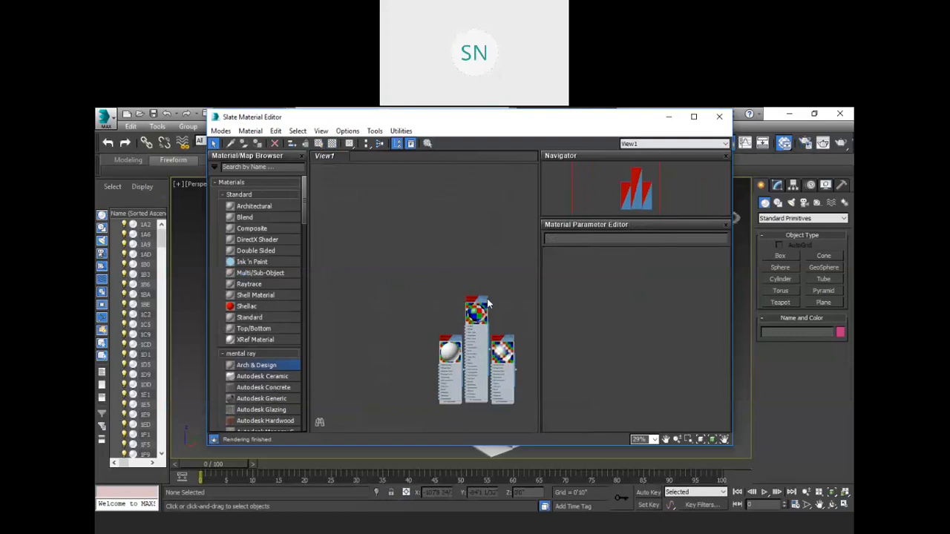
{"action": "left_click", "coordinate": [487, 324]}
{"action": "key", "text": "Delete"}
{"action": "left_click", "coordinate": [497, 338]}
{"action": "key", "text": "Delete"}
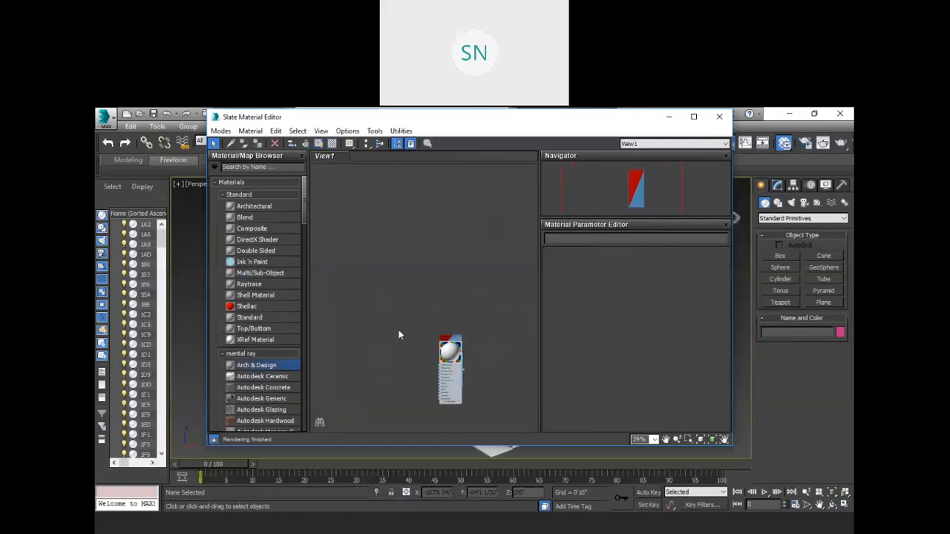
- Expand the Glass category of the Autodesk Material Library to show its ready-made glass materials
{"action": "scroll", "coordinate": [244, 324], "scroll_direction": "down", "scroll_amount": 7}
{"action": "scroll", "coordinate": [243, 320], "scroll_direction": "down", "scroll_amount": 5}
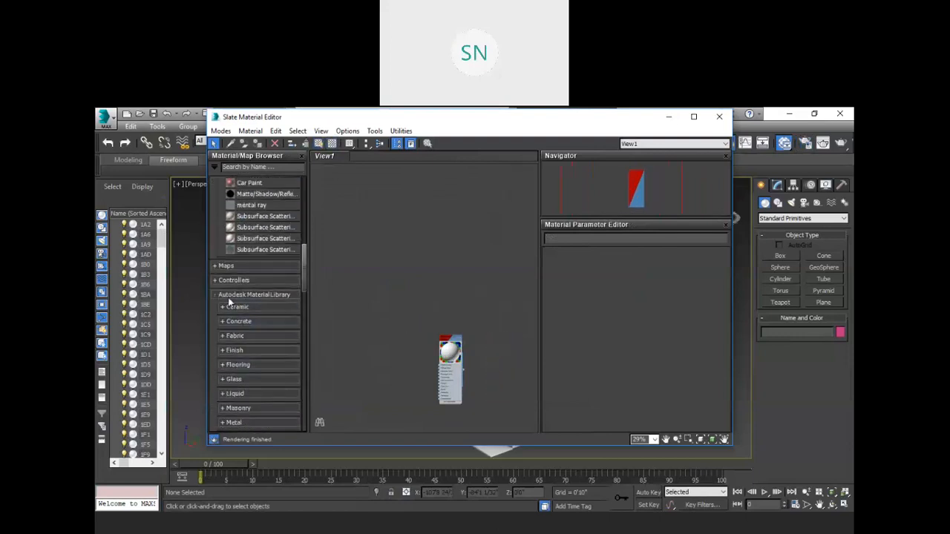
{"action": "scroll", "coordinate": [249, 289], "scroll_direction": "down", "scroll_amount": 2}
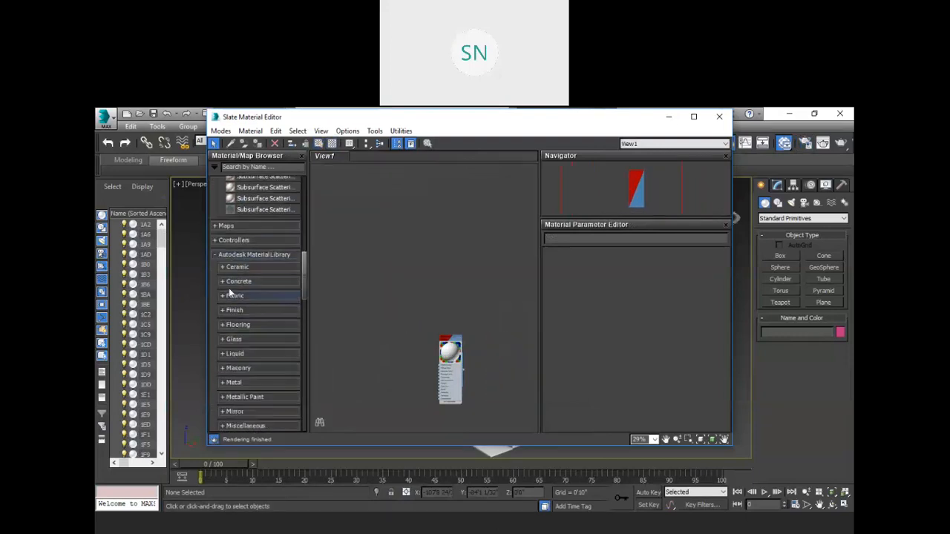
{"action": "left_click", "coordinate": [233, 339]}
{"action": "scroll", "coordinate": [236, 335], "scroll_direction": "down", "scroll_amount": 3}
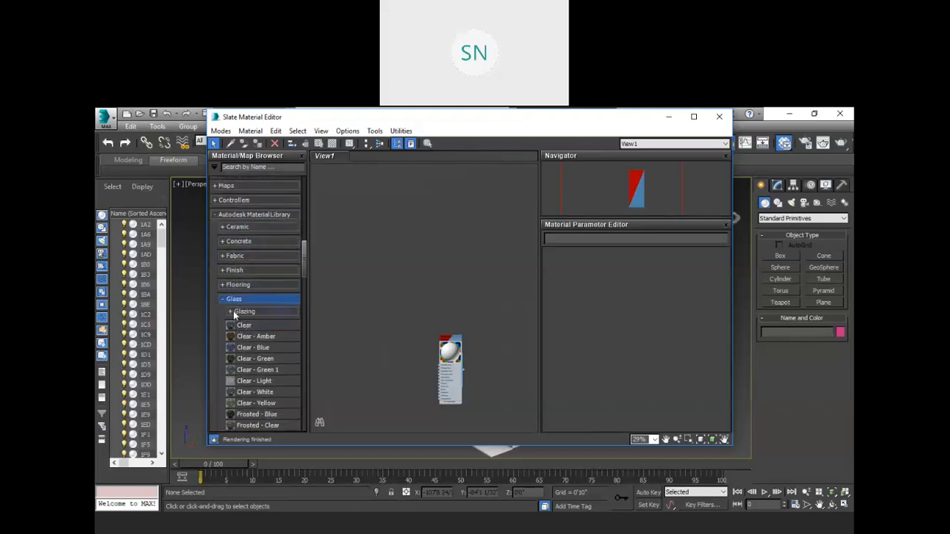
- Look through the library's Glazing and other Glass materials and add the Frosted - Clear glass to the node view
{"action": "left_click", "coordinate": [236, 312]}
{"action": "scroll", "coordinate": [269, 317], "scroll_direction": "down", "scroll_amount": 3}
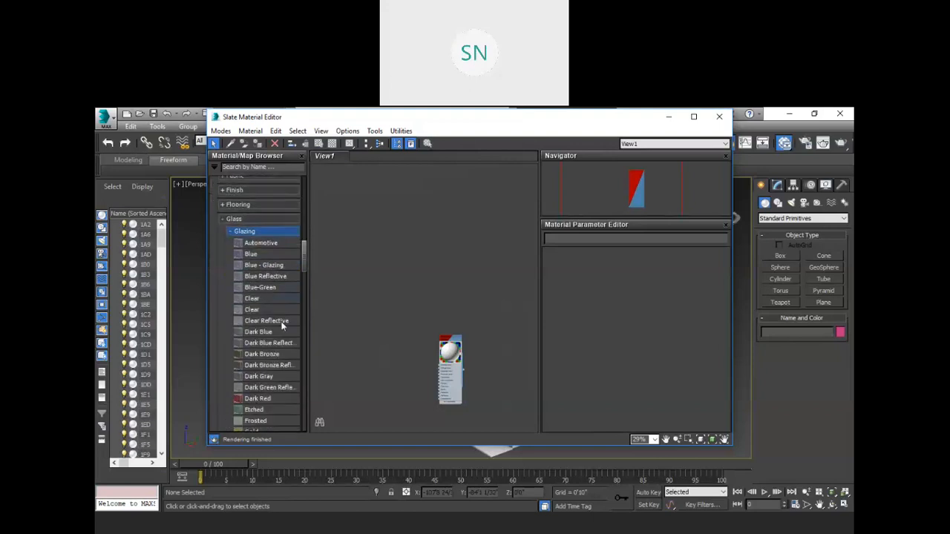
{"action": "scroll", "coordinate": [280, 404], "scroll_direction": "down", "scroll_amount": 3}
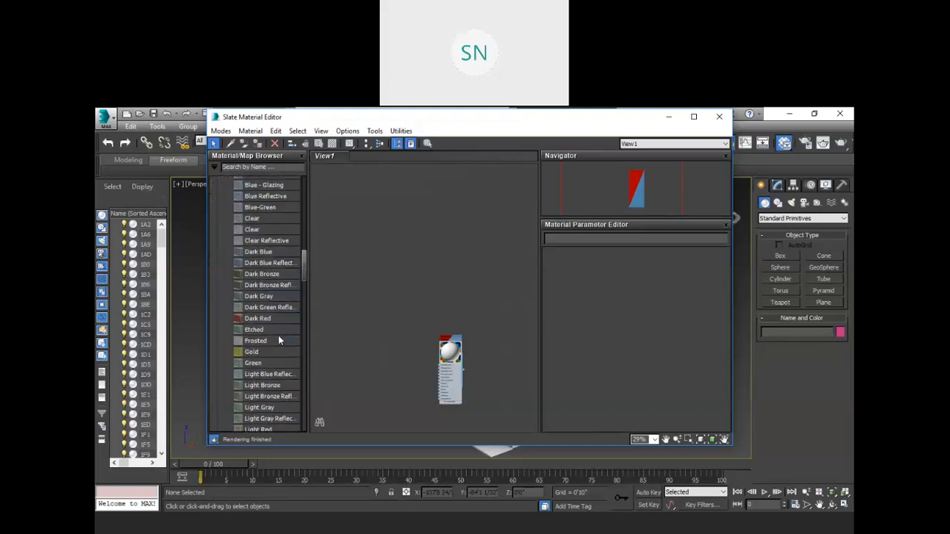
{"action": "scroll", "coordinate": [279, 329], "scroll_direction": "down", "scroll_amount": 6}
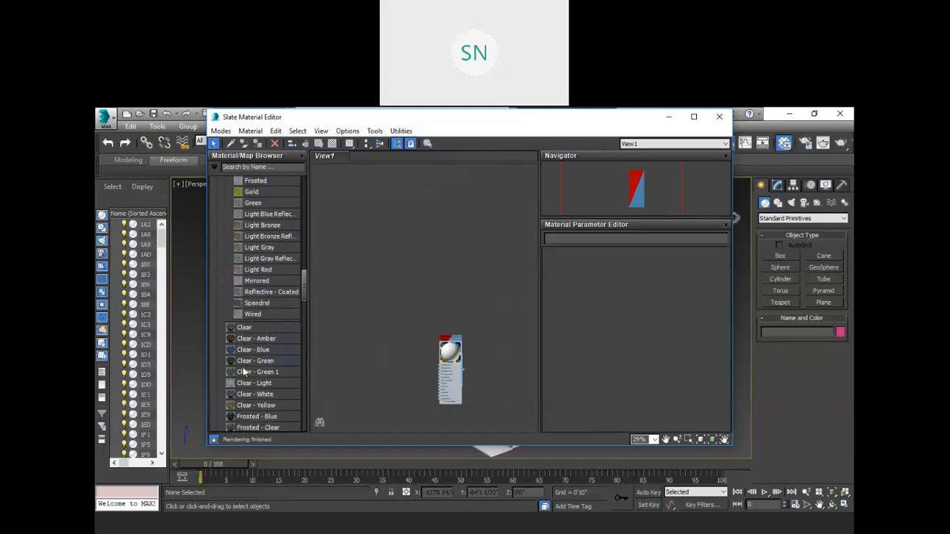
{"action": "scroll", "coordinate": [270, 386], "scroll_direction": "down", "scroll_amount": 1}
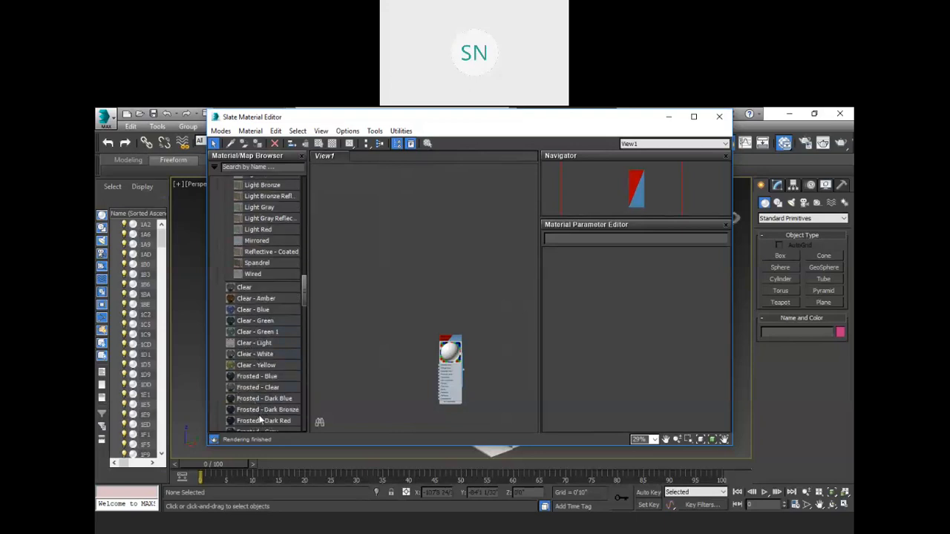
{"action": "scroll", "coordinate": [273, 358], "scroll_direction": "down", "scroll_amount": 1}
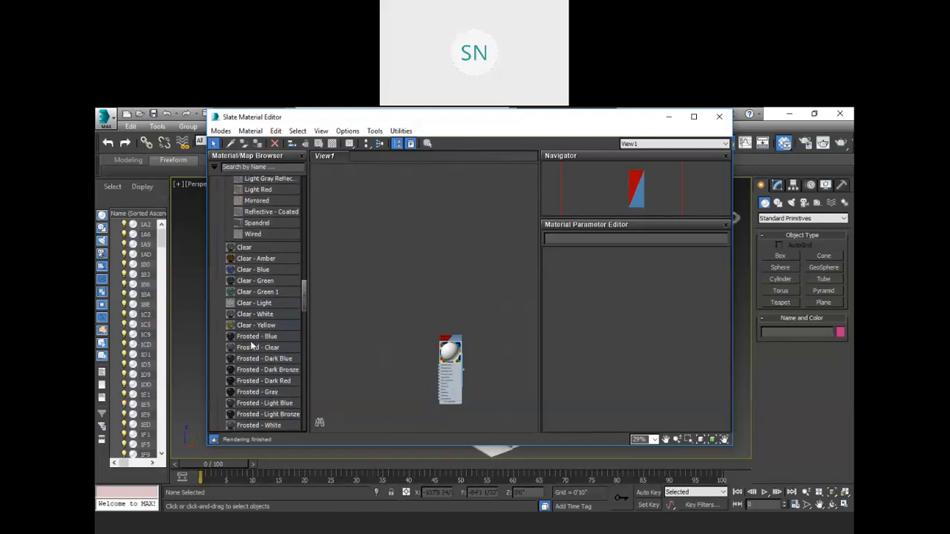
{"action": "left_click", "coordinate": [250, 349]}
{"action": "left_click_drag", "start_coordinate": [250, 349], "coordinate": [412, 231]}
- Enlarge the Glass Frosted - Clear node's preview and show the checkered background behind its sample sphere
{"action": "scroll", "coordinate": [412, 232], "scroll_direction": "up", "scroll_amount": 3}
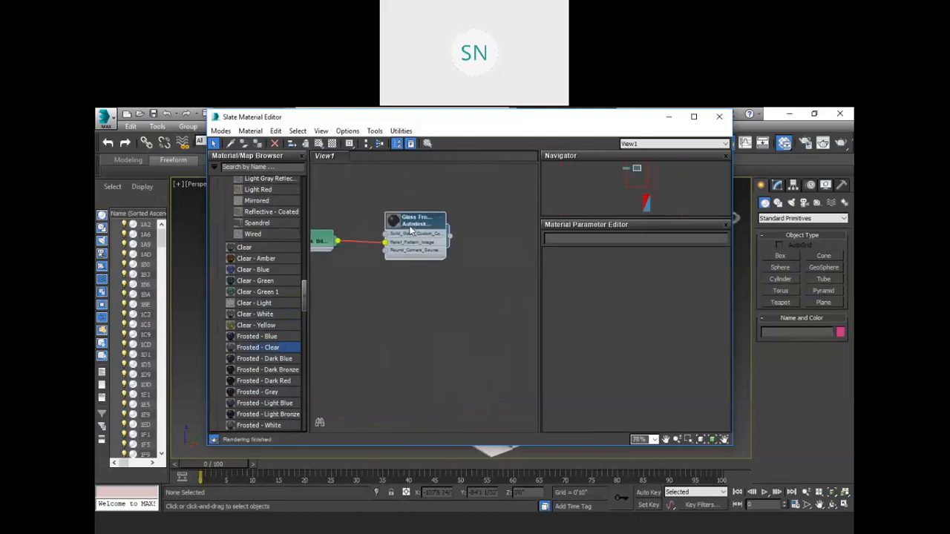
{"action": "double_click", "coordinate": [393, 218]}
{"action": "scroll", "coordinate": [395, 218], "scroll_direction": "up", "scroll_amount": 5}
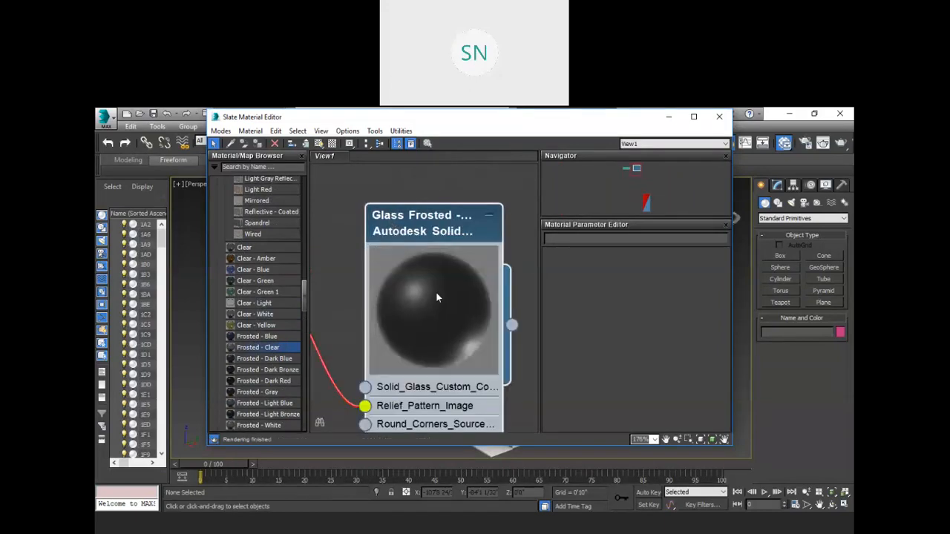
{"action": "left_click", "coordinate": [332, 143]}
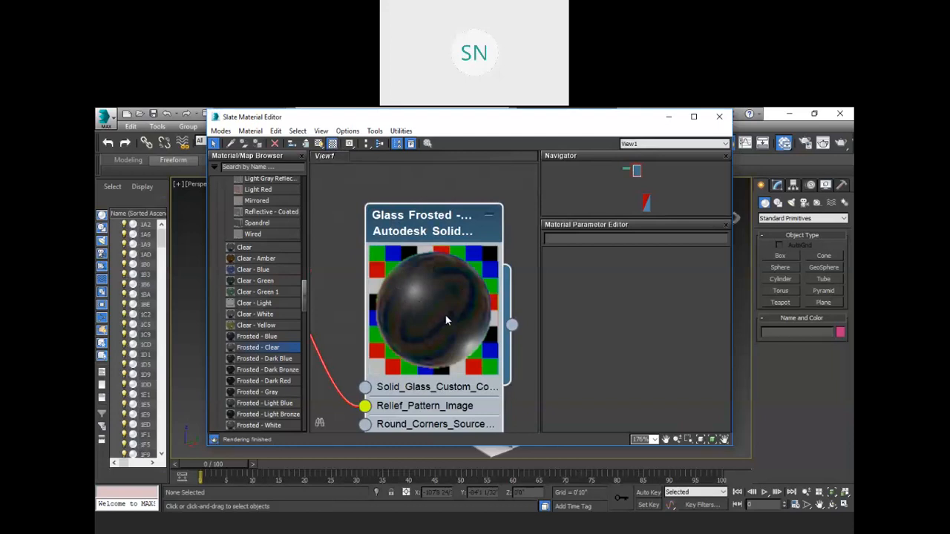
- Enlarge the preview of the Autodesk Bitmap node connected to the frosted glass's relief pattern
{"action": "scroll", "coordinate": [443, 317], "scroll_direction": "down", "scroll_amount": 2}
{"action": "scroll", "coordinate": [441, 311], "scroll_direction": "down", "scroll_amount": 5}
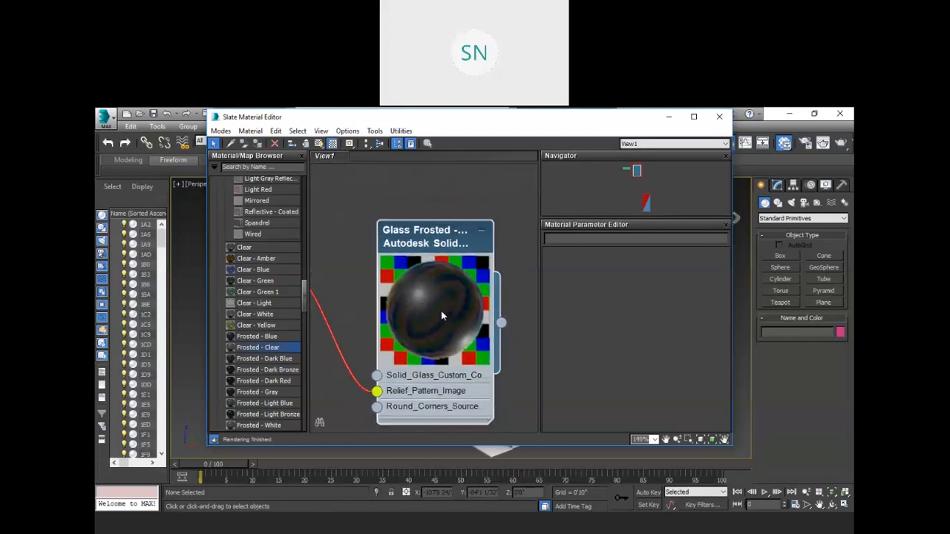
{"action": "left_click_drag", "start_coordinate": [360, 310], "coordinate": [359, 314]}
{"action": "double_click", "coordinate": [340, 311]}
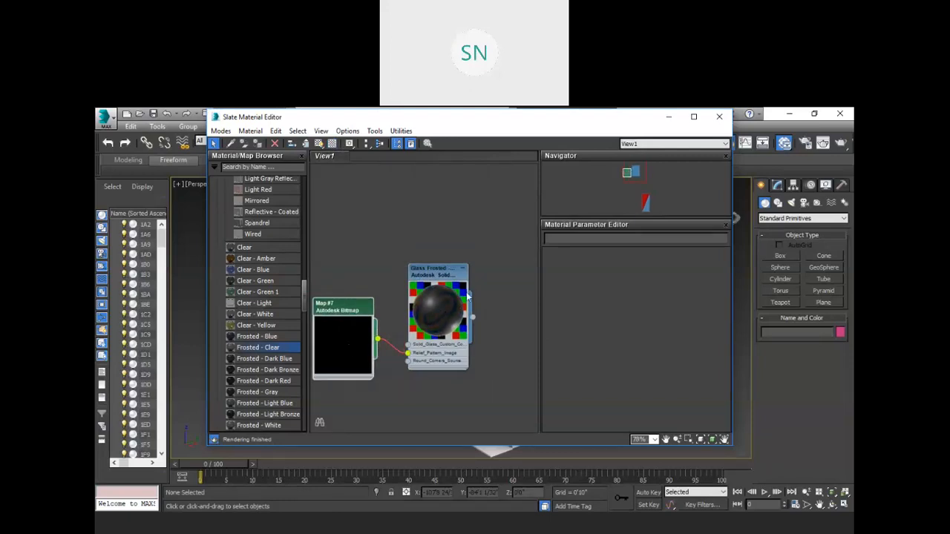
- Show the Glass Frosted - Clear parameters, set Roughness to 0.517 and inspect the sample sphere up close
{"action": "left_click", "coordinate": [450, 277]}
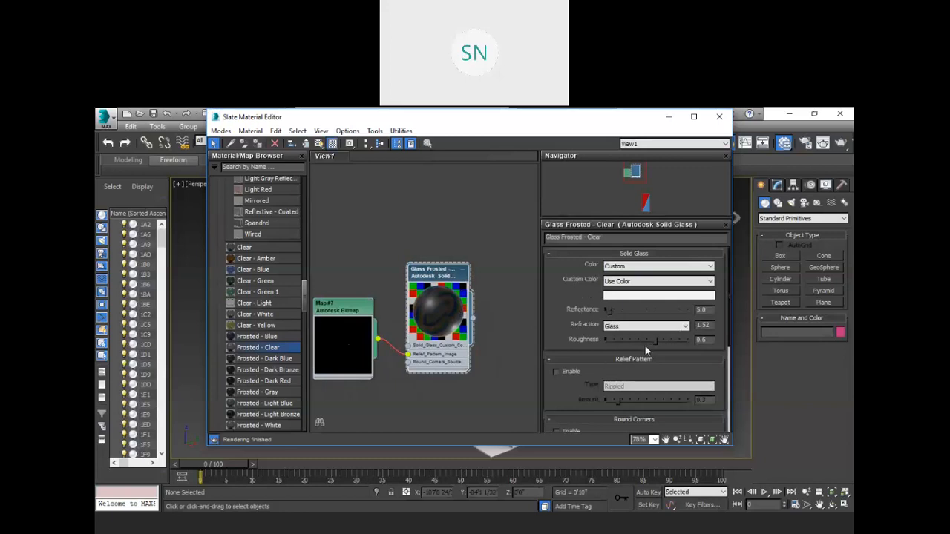
{"action": "left_click_drag", "start_coordinate": [658, 342], "coordinate": [636, 341]}
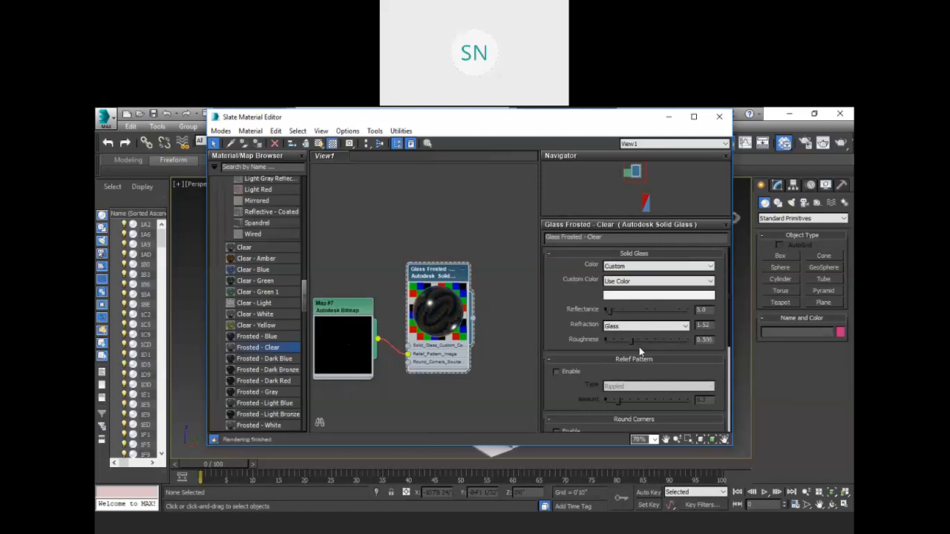
{"action": "left_click_drag", "start_coordinate": [631, 341], "coordinate": [636, 340]}
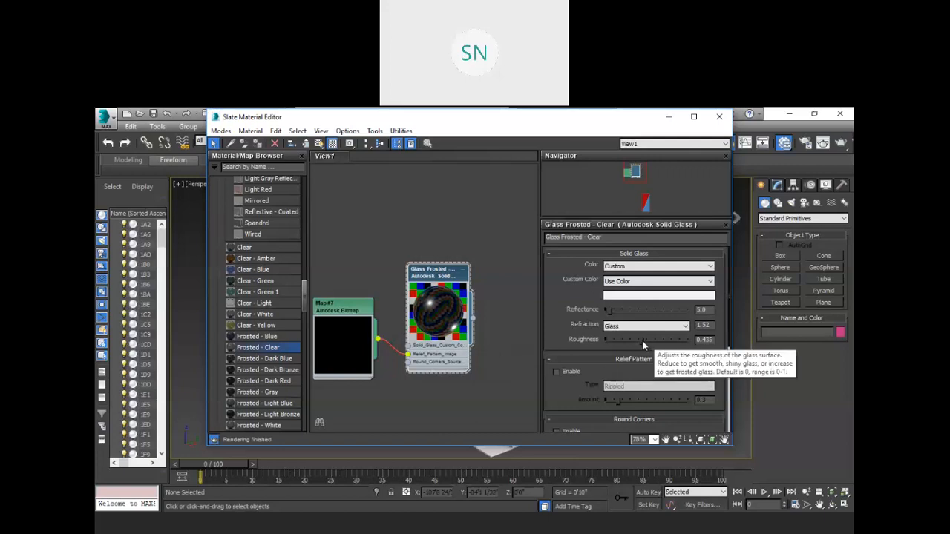
{"action": "left_click_drag", "start_coordinate": [643, 341], "coordinate": [648, 341]}
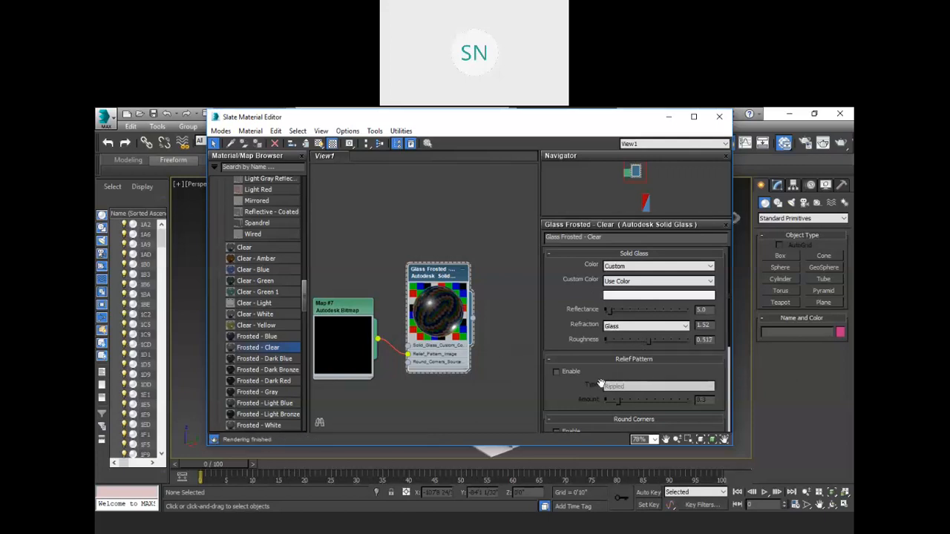
{"action": "scroll", "coordinate": [445, 311], "scroll_direction": "up", "scroll_amount": 3}
{"action": "scroll", "coordinate": [445, 305], "scroll_direction": "up", "scroll_amount": 3}
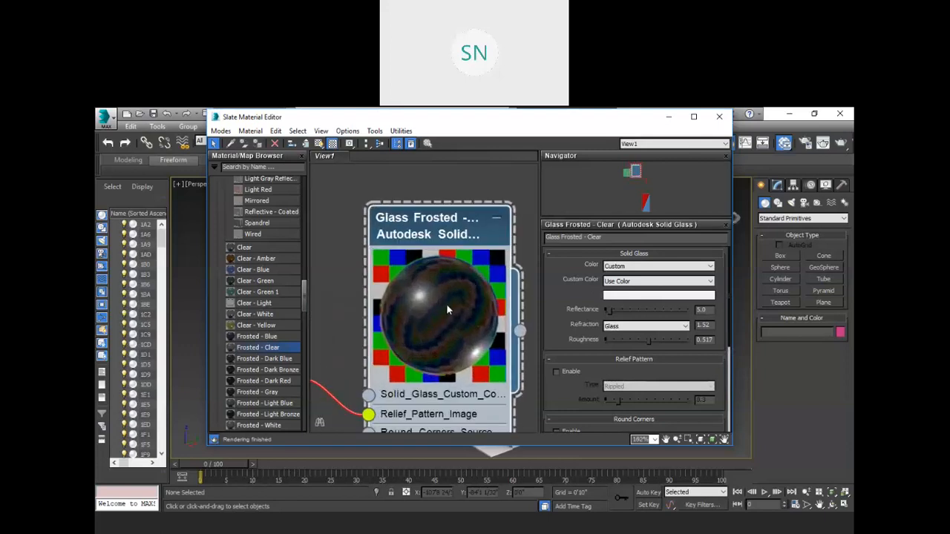
{"action": "scroll", "coordinate": [440, 331], "scroll_direction": "down", "scroll_amount": 5}
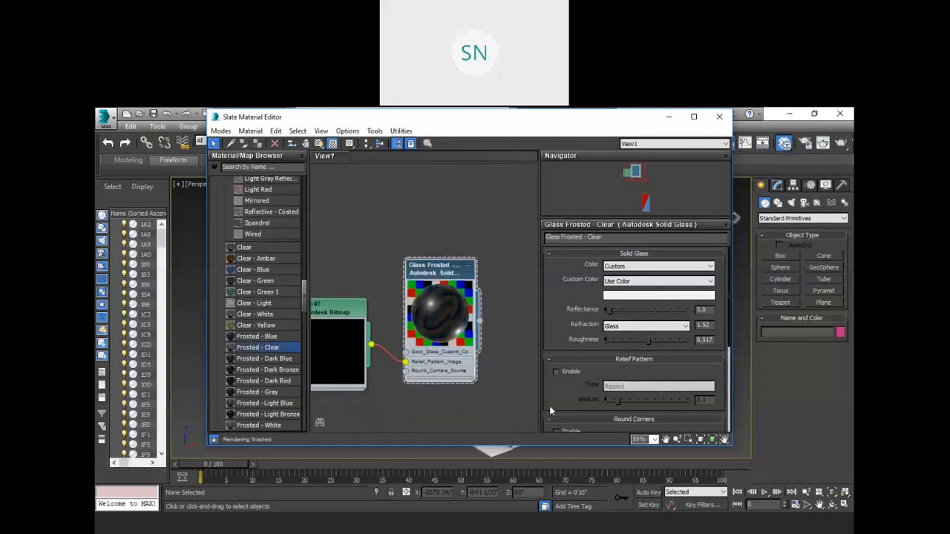
- Select both panes of the upper-floor window and assign the Glass Frosted - Clear material to them
{"action": "left_click_drag", "start_coordinate": [520, 117], "coordinate": [509, 405]}
{"action": "middle_click_drag", "start_coordinate": [371, 223], "coordinate": [430, 279], "text": "alt"}
{"action": "scroll", "coordinate": [384, 243], "scroll_direction": "up", "scroll_amount": 5}
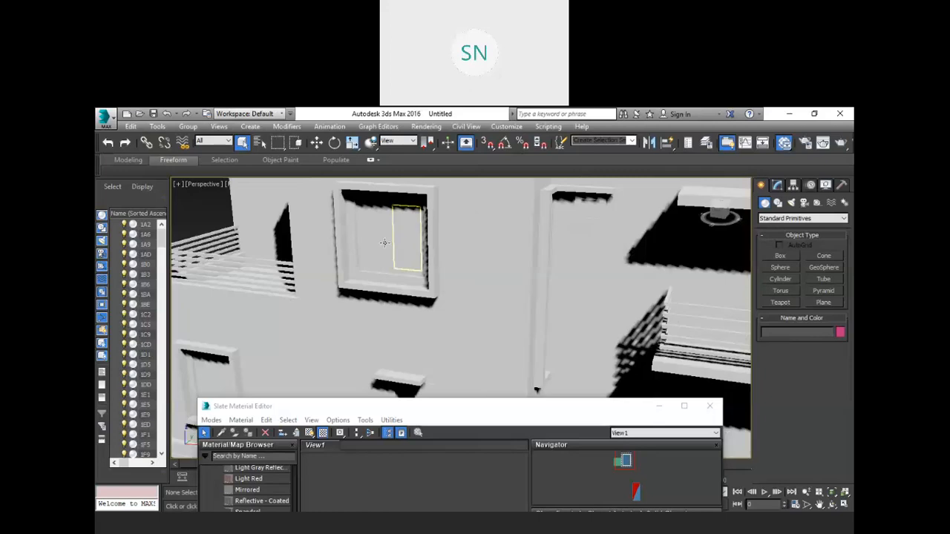
{"action": "left_click", "coordinate": [383, 236]}
{"action": "left_click", "coordinate": [406, 230], "text": "ctrl"}
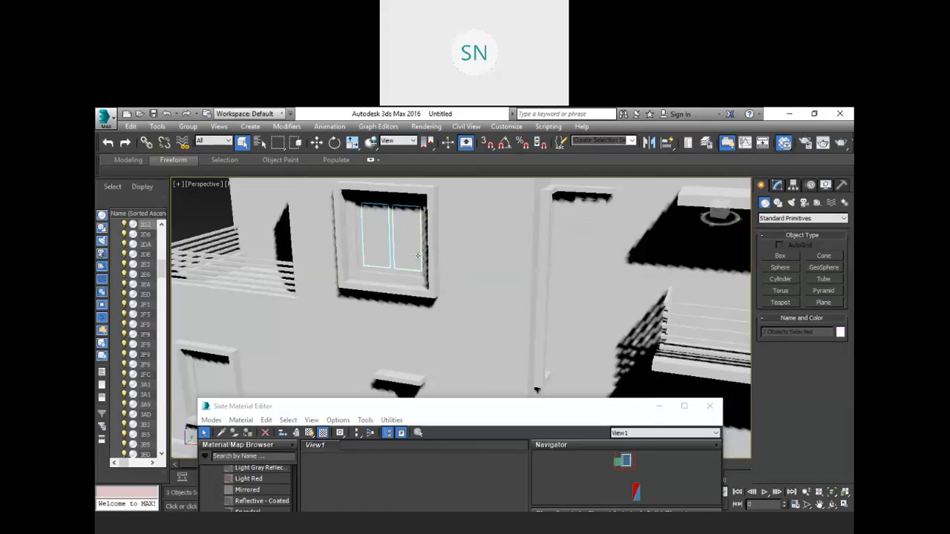
{"action": "left_click_drag", "start_coordinate": [489, 410], "coordinate": [503, 280]}
{"action": "right_click", "coordinate": [437, 429]}
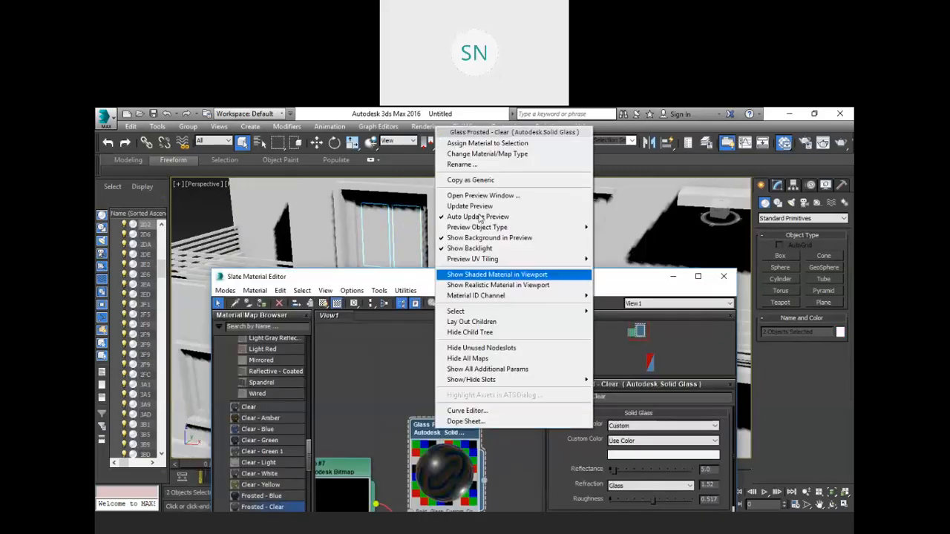
{"action": "left_click", "coordinate": [490, 147]}
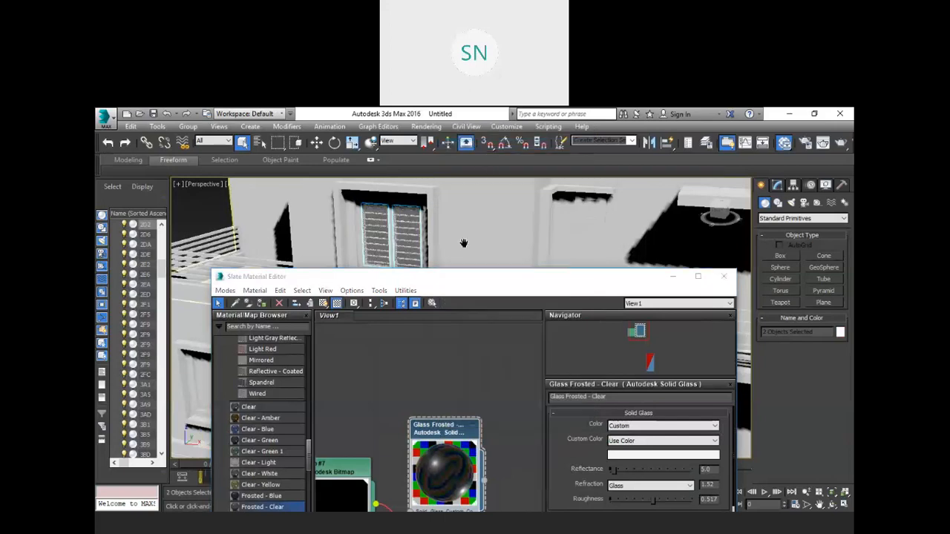
- Assign the Glass Frosted - Clear material to the two panes of the lower window behind the boundary wall
{"action": "scroll", "coordinate": [526, 232], "scroll_direction": "down", "scroll_amount": 5}
{"action": "middle_click_drag", "start_coordinate": [526, 232], "coordinate": [572, 176]}
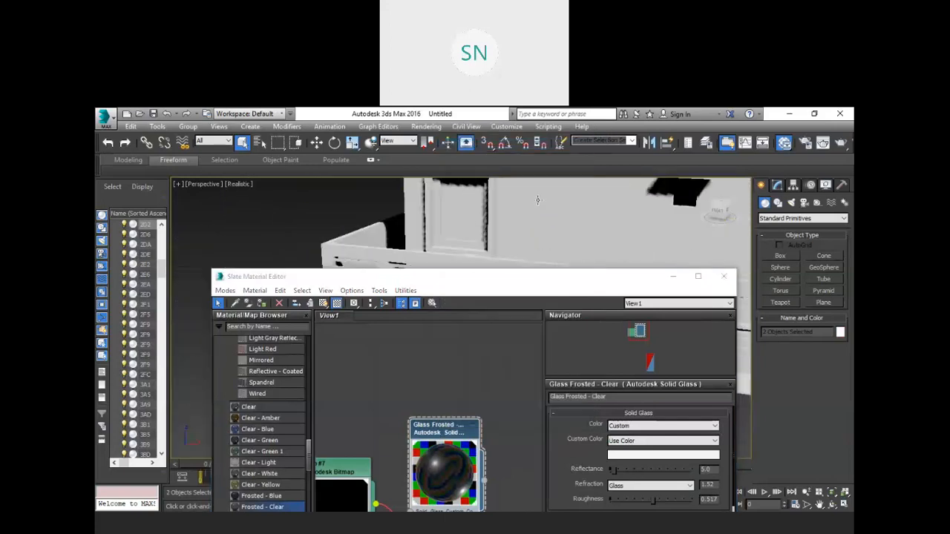
{"action": "left_click", "coordinate": [454, 213]}
{"action": "left_click", "coordinate": [472, 214], "text": "ctrl"}
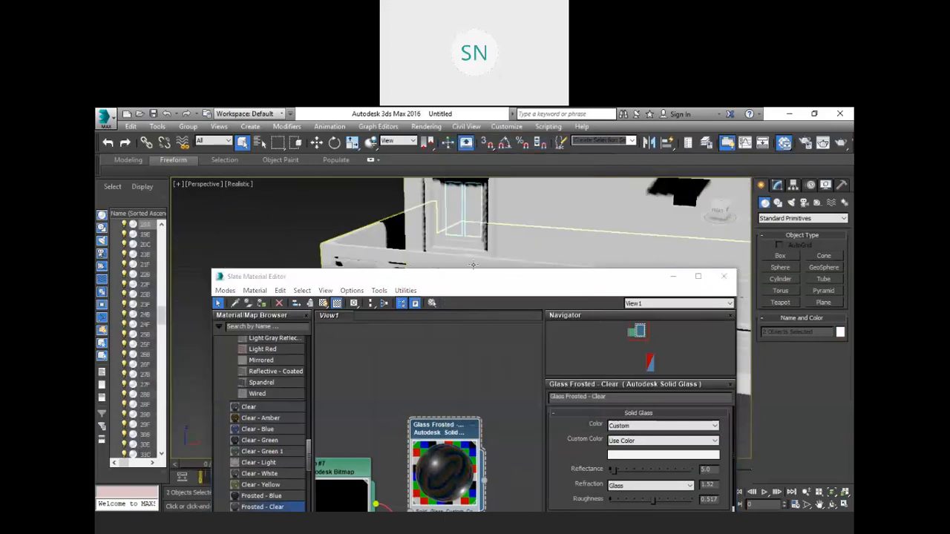
{"action": "right_click", "coordinate": [443, 430]}
{"action": "left_click", "coordinate": [494, 142]}
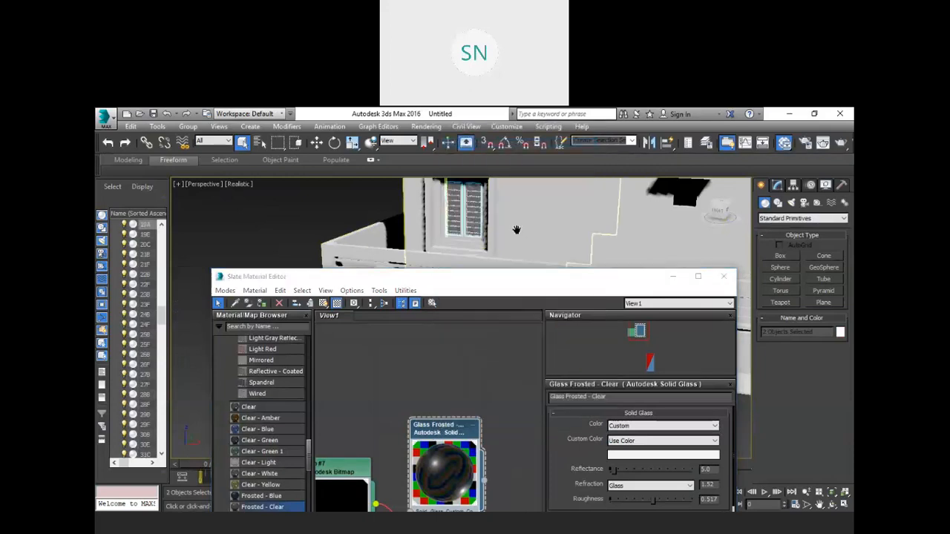
- Move the material editor aside and assign Glass Frosted - Clear to the small square pane at the base of the tall corner window
{"action": "middle_click_drag", "start_coordinate": [525, 230], "coordinate": [483, 230]}
{"action": "scroll", "coordinate": [484, 229], "scroll_direction": "down", "scroll_amount": 3}
{"action": "scroll", "coordinate": [518, 232], "scroll_direction": "up", "scroll_amount": 5}
{"action": "scroll", "coordinate": [518, 232], "scroll_direction": "down", "scroll_amount": 1}
{"action": "scroll", "coordinate": [507, 222], "scroll_direction": "down", "scroll_amount": 3}
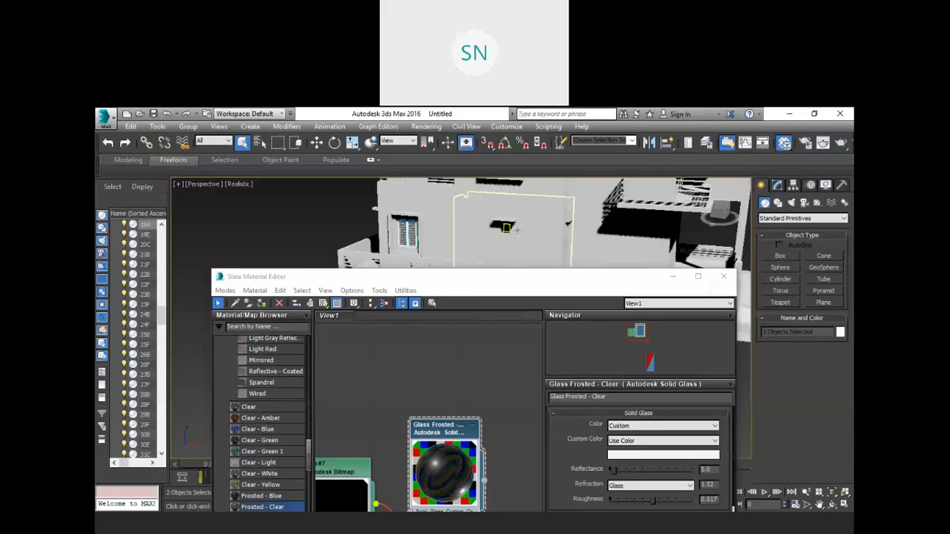
{"action": "middle_click_drag", "start_coordinate": [550, 242], "coordinate": [487, 280], "text": "alt"}
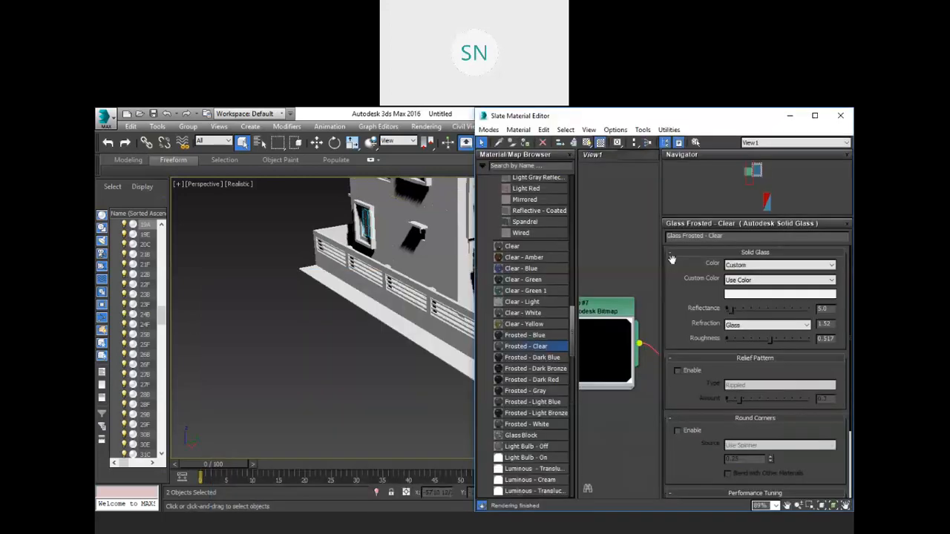
{"action": "middle_click_drag", "start_coordinate": [388, 346], "coordinate": [294, 389]}
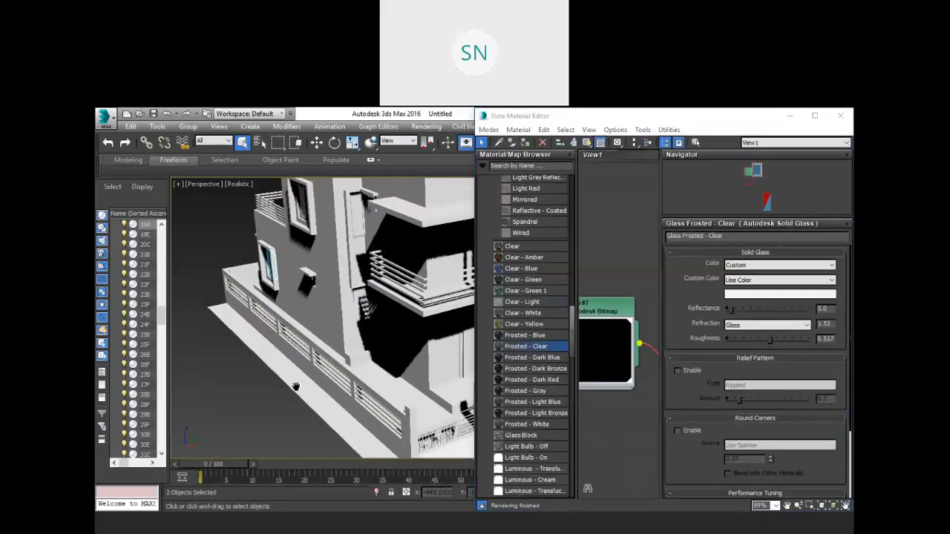
{"action": "scroll", "coordinate": [330, 285], "scroll_direction": "up", "scroll_amount": 3}
{"action": "middle_click_drag", "start_coordinate": [375, 315], "coordinate": [338, 304], "text": "alt"}
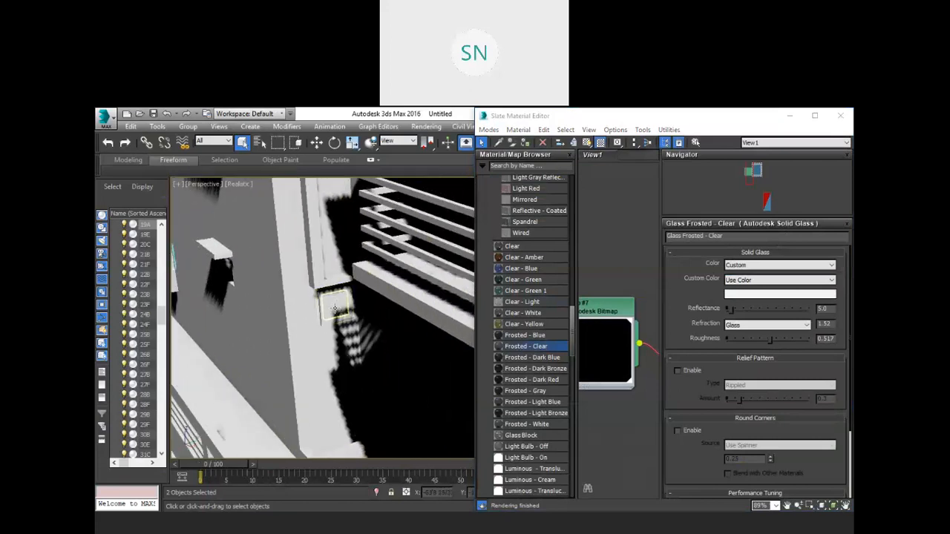
{"action": "scroll", "coordinate": [336, 305], "scroll_direction": "up", "scroll_amount": 5}
{"action": "left_click", "coordinate": [312, 297]}
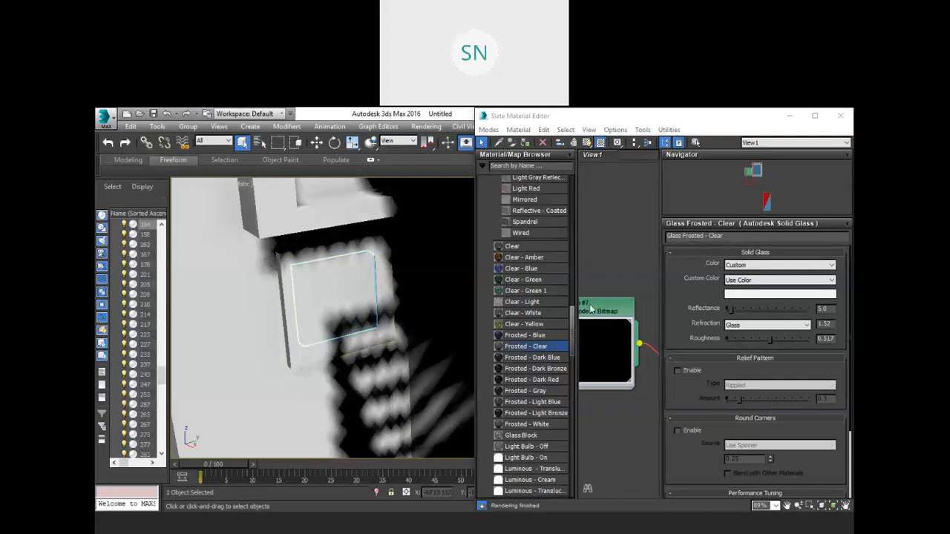
{"action": "scroll", "coordinate": [644, 295], "scroll_direction": "down", "scroll_amount": 5}
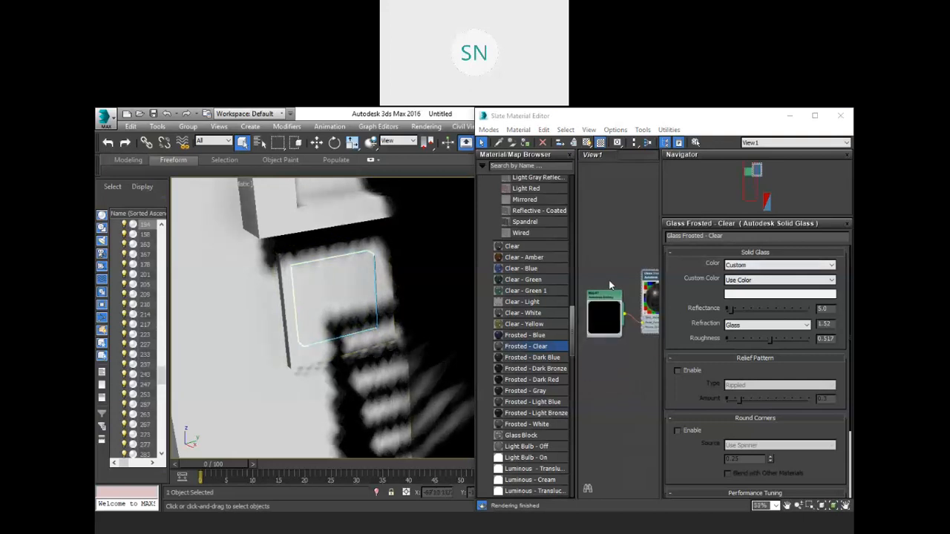
{"action": "scroll", "coordinate": [645, 275], "scroll_direction": "up", "scroll_amount": 4}
{"action": "right_click", "coordinate": [631, 288]}
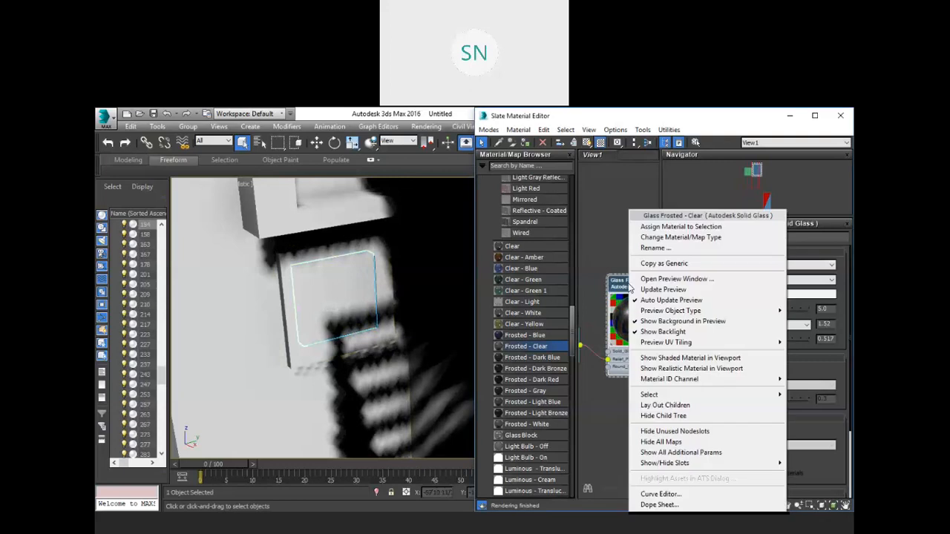
{"action": "left_click", "coordinate": [663, 228]}
- Assign the Glass Frosted - Clear material to the tall upper pane of the same vertical corner window
{"action": "scroll", "coordinate": [420, 324], "scroll_direction": "down", "scroll_amount": 5}
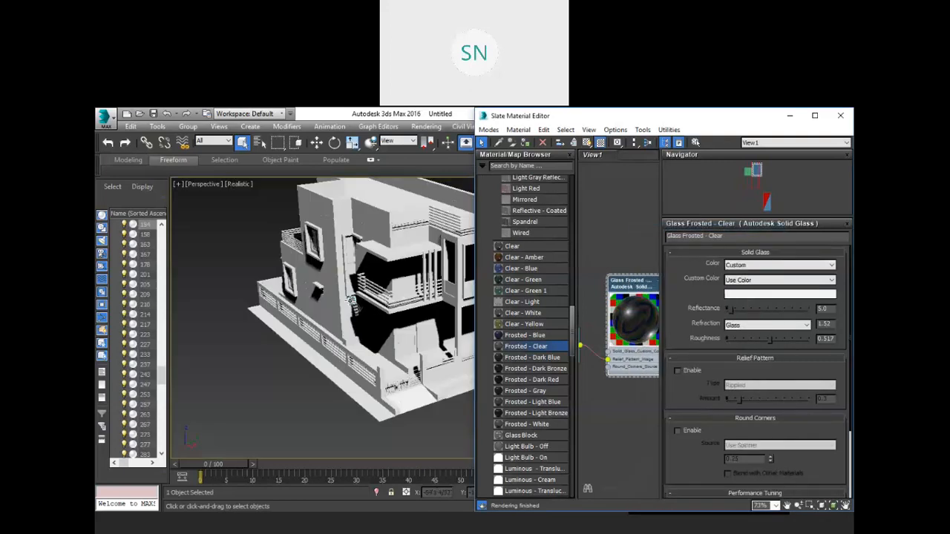
{"action": "scroll", "coordinate": [346, 241], "scroll_direction": "up", "scroll_amount": 3}
{"action": "scroll", "coordinate": [347, 242], "scroll_direction": "up", "scroll_amount": 4}
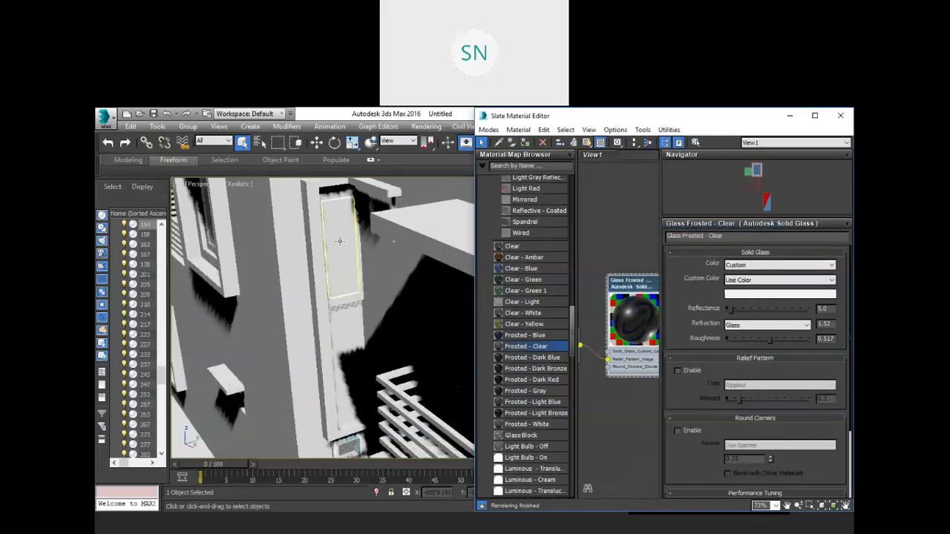
{"action": "scroll", "coordinate": [359, 254], "scroll_direction": "up", "scroll_amount": 2}
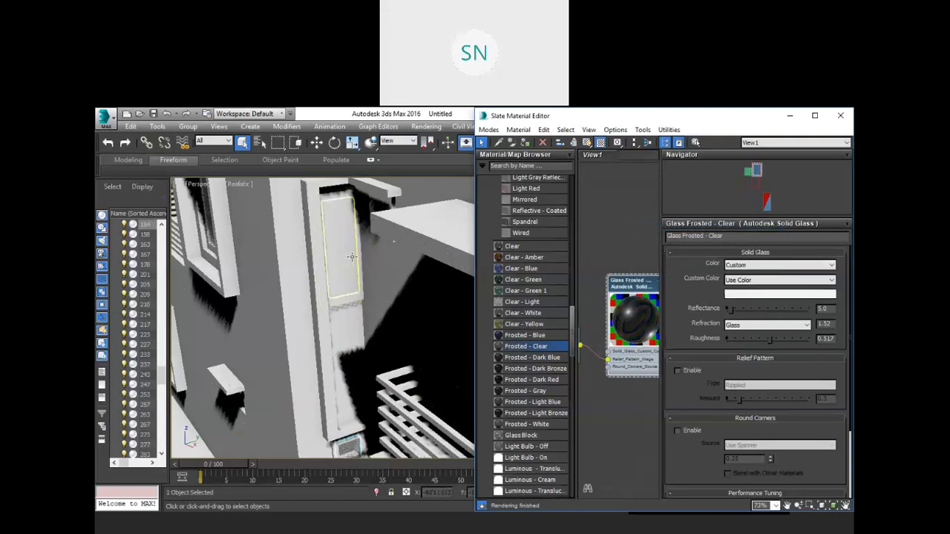
{"action": "left_click", "coordinate": [343, 256]}
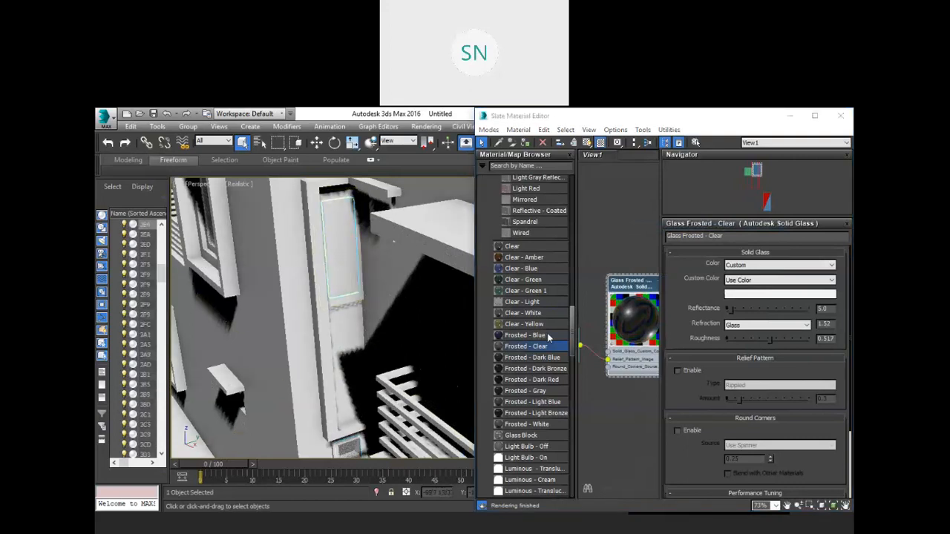
{"action": "right_click", "coordinate": [624, 286]}
{"action": "left_click", "coordinate": [654, 225]}
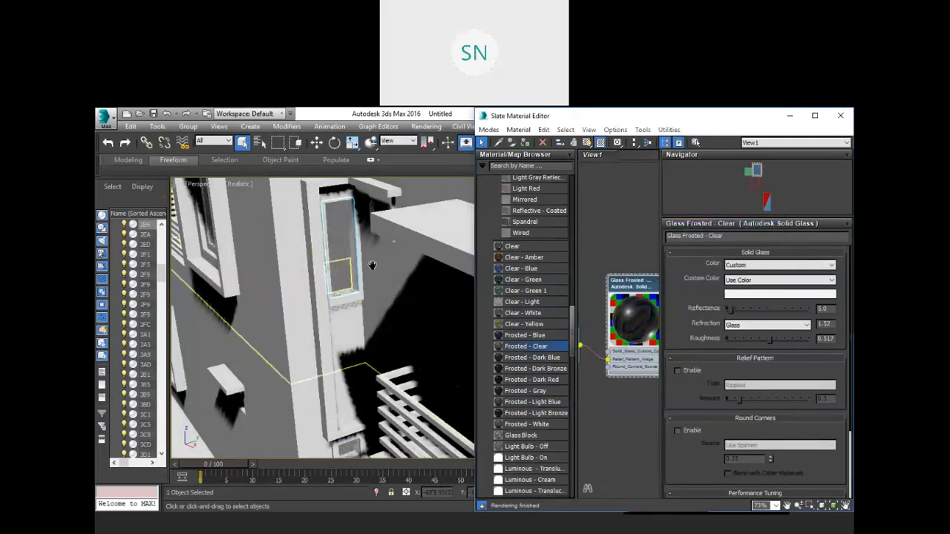
- Assign the Glass Frosted - Clear material to the narrow pane in the upper-floor wall behind the railed balcony
{"action": "middle_click_drag", "start_coordinate": [373, 265], "coordinate": [327, 268]}
{"action": "scroll", "coordinate": [348, 297], "scroll_direction": "down", "scroll_amount": 4}
{"action": "scroll", "coordinate": [365, 256], "scroll_direction": "up", "scroll_amount": 5}
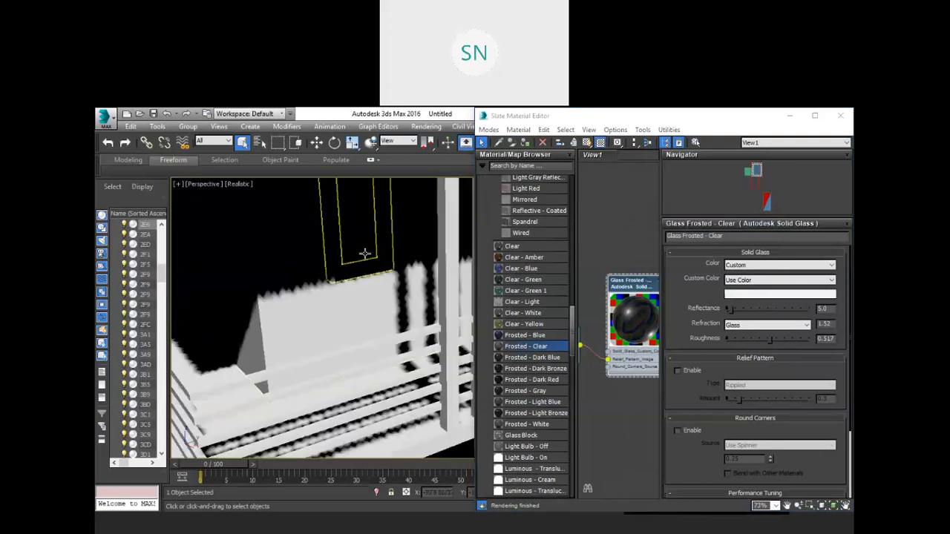
{"action": "scroll", "coordinate": [364, 253], "scroll_direction": "down", "scroll_amount": 5}
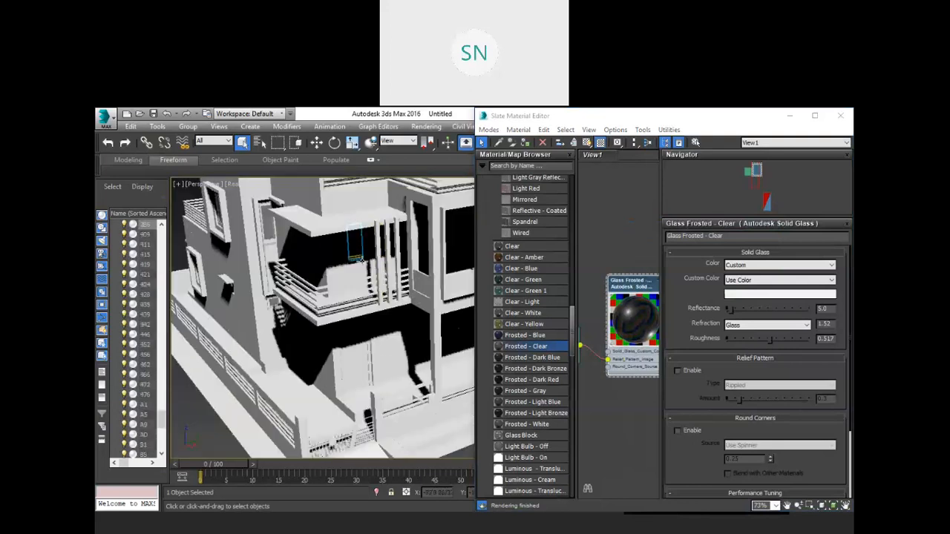
{"action": "right_click", "coordinate": [635, 288]}
{"action": "left_click", "coordinate": [671, 227]}
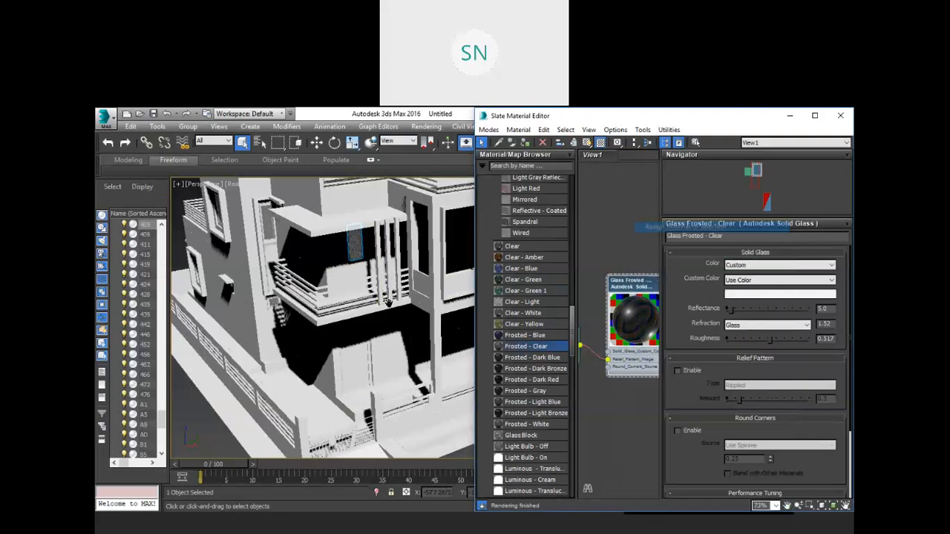
- Select both panes of the ground-floor window inside the open porch and assign the Glass Frosted - Clear material to them
{"action": "middle_click_drag", "start_coordinate": [444, 299], "coordinate": [341, 318]}
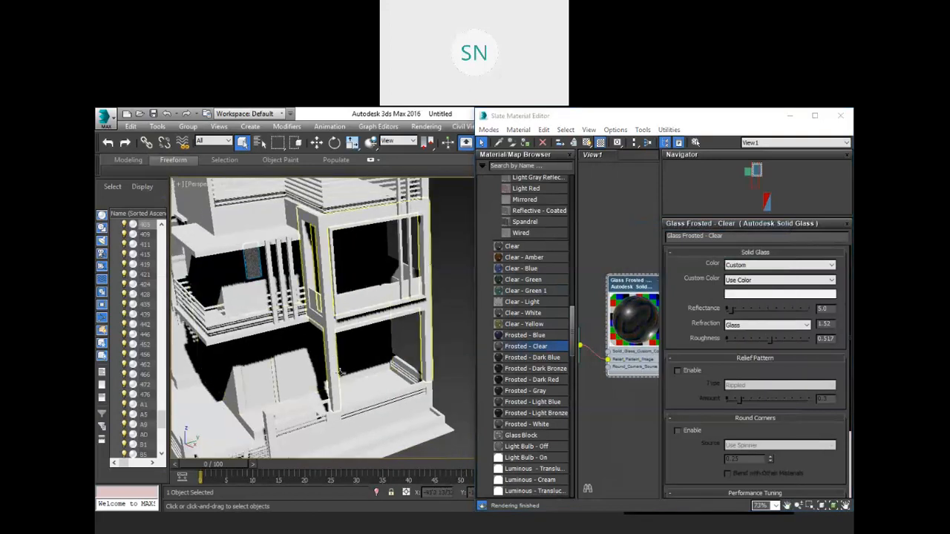
{"action": "middle_click_drag", "start_coordinate": [341, 383], "coordinate": [369, 348], "text": "alt"}
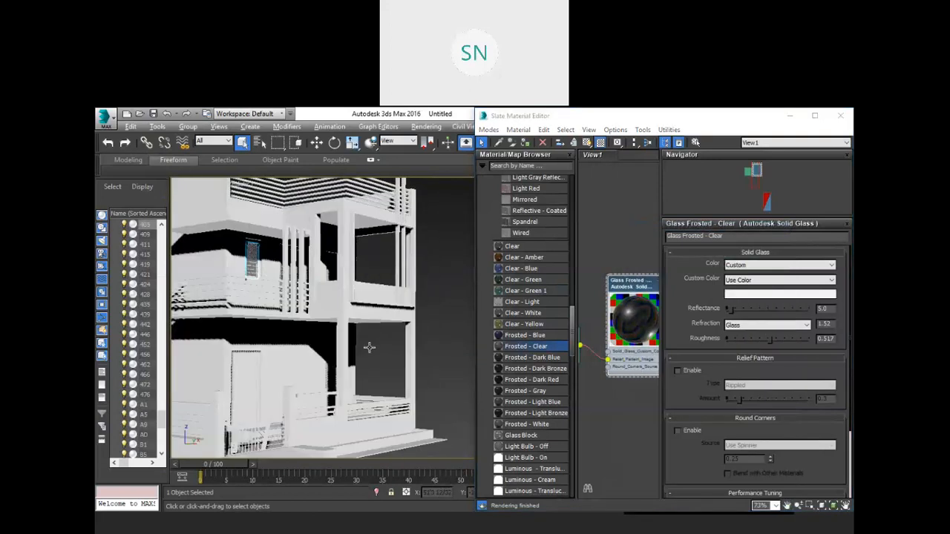
{"action": "scroll", "coordinate": [279, 349], "scroll_direction": "up", "scroll_amount": 2}
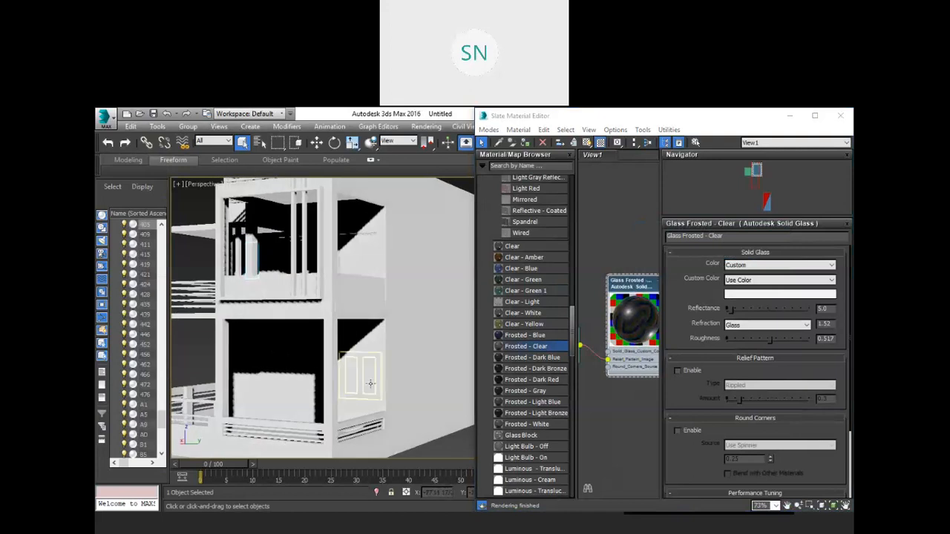
{"action": "scroll", "coordinate": [371, 382], "scroll_direction": "up", "scroll_amount": 4}
{"action": "left_click", "coordinate": [368, 378]}
{"action": "left_click", "coordinate": [306, 357], "text": "ctrl"}
{"action": "right_click", "coordinate": [630, 288]}
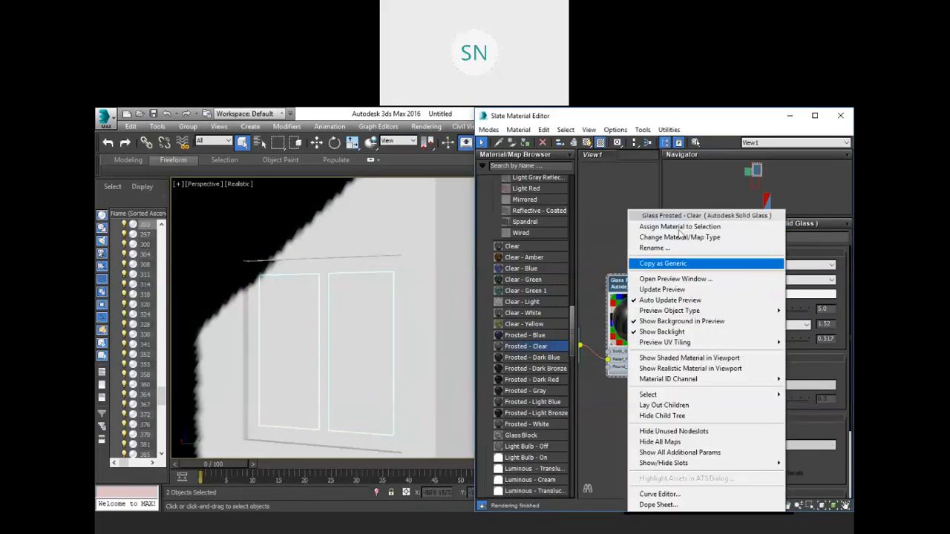
{"action": "left_click", "coordinate": [679, 227]}
- Select both panes of the upper-floor window above the porch window and assign the Glass Frosted - Clear material to them
{"action": "scroll", "coordinate": [438, 349], "scroll_direction": "down", "scroll_amount": 6}
{"action": "scroll", "coordinate": [404, 289], "scroll_direction": "up", "scroll_amount": 5}
{"action": "left_click", "coordinate": [403, 287]}
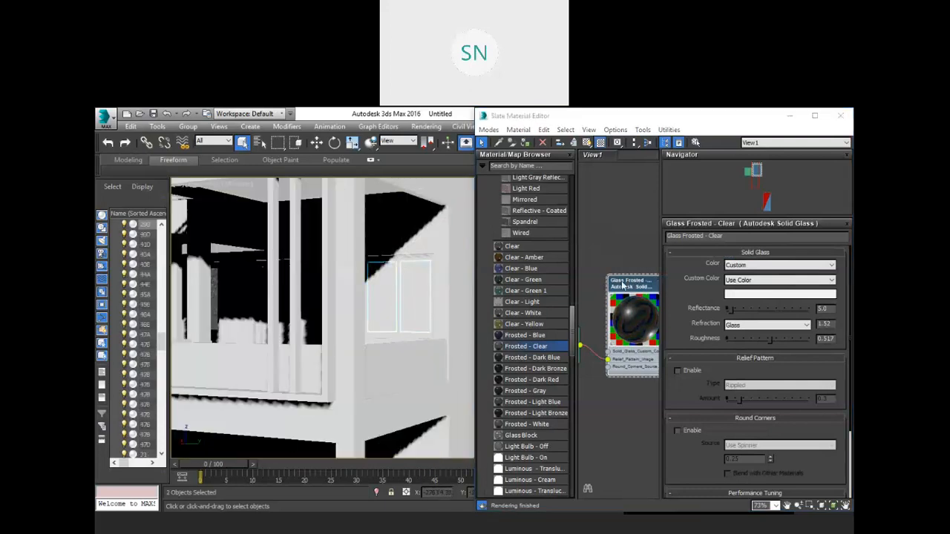
{"action": "right_click", "coordinate": [624, 283]}
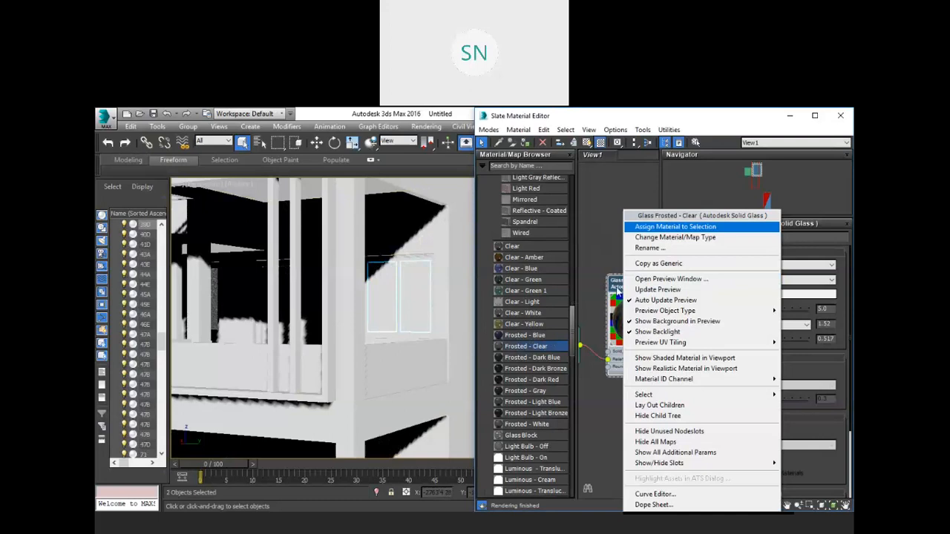
{"action": "left_click", "coordinate": [676, 226]}
- Assign the Glass Frosted - Clear material to the small square pane beside the tall corner window on the upper floor
{"action": "scroll", "coordinate": [364, 361], "scroll_direction": "down", "scroll_amount": 5}
{"action": "middle_click_drag", "start_coordinate": [364, 361], "coordinate": [288, 352], "text": "alt"}
{"action": "right_click", "coordinate": [648, 285]}
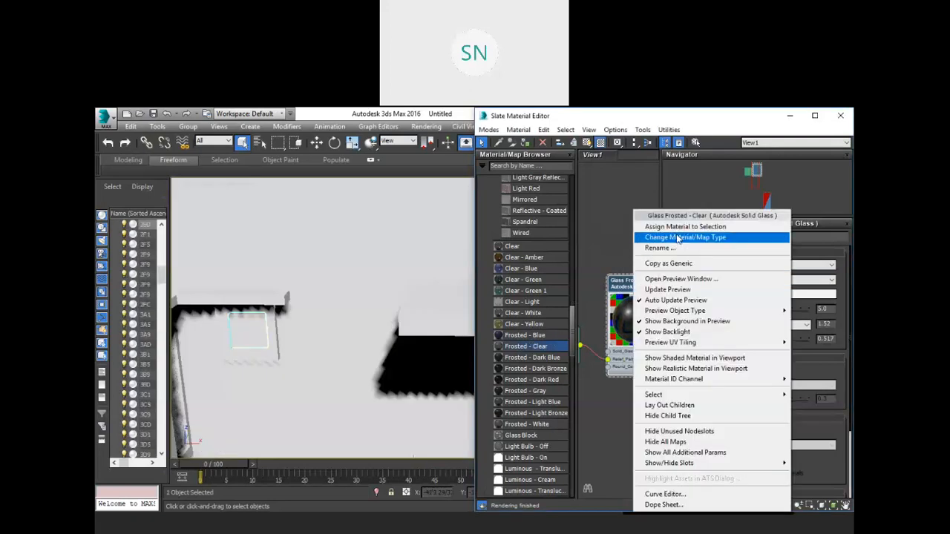
{"action": "left_click", "coordinate": [678, 228]}
- Assign the Glass Frosted - Clear material to the pane beside the door on the small rear upper-floor balcony
{"action": "middle_click_drag", "start_coordinate": [354, 343], "coordinate": [379, 296]}
{"action": "scroll", "coordinate": [379, 296], "scroll_direction": "down", "scroll_amount": 5}
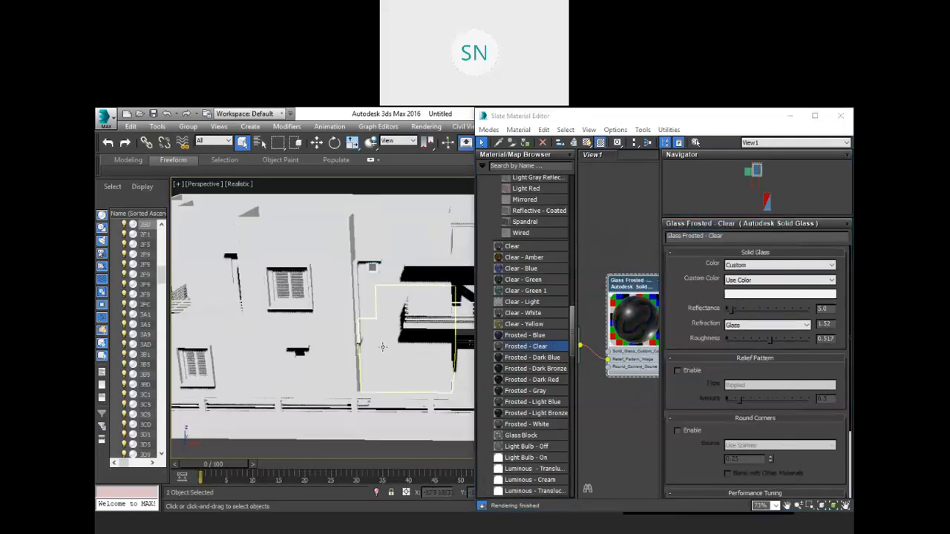
{"action": "middle_click_drag", "start_coordinate": [366, 361], "coordinate": [308, 354], "text": "alt"}
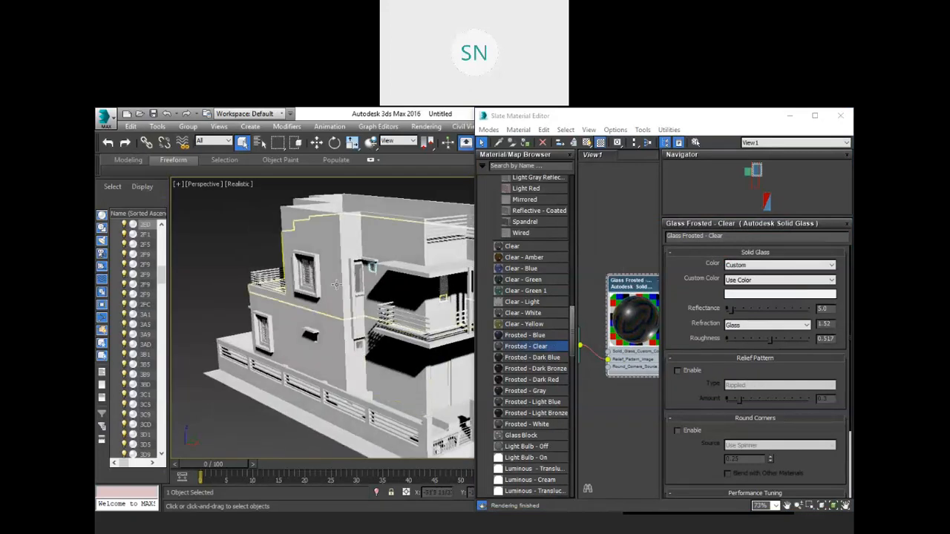
{"action": "scroll", "coordinate": [342, 286], "scroll_direction": "up", "scroll_amount": 4}
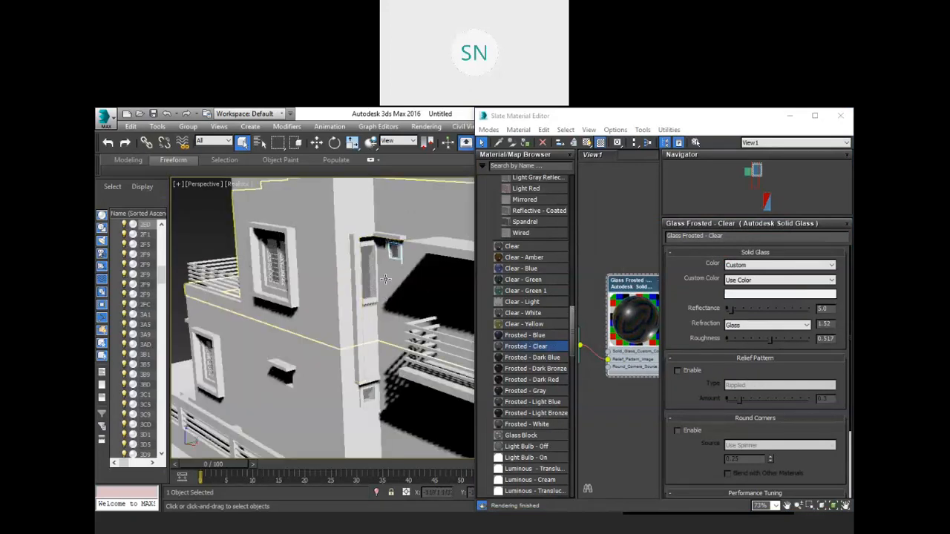
{"action": "scroll", "coordinate": [346, 375], "scroll_direction": "down", "scroll_amount": 5}
{"action": "middle_click_drag", "start_coordinate": [346, 375], "coordinate": [313, 361], "text": "alt"}
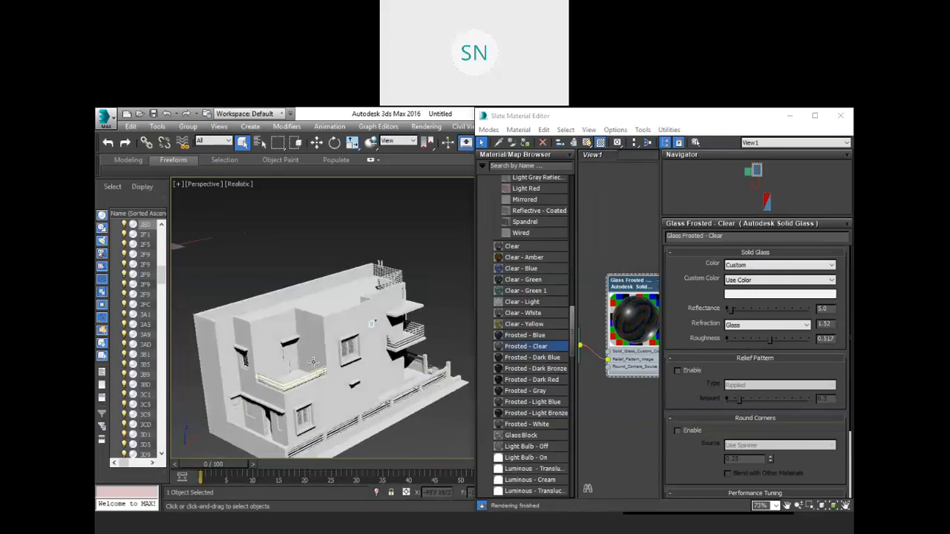
{"action": "scroll", "coordinate": [313, 362], "scroll_direction": "up", "scroll_amount": 5}
{"action": "left_click", "coordinate": [224, 339]}
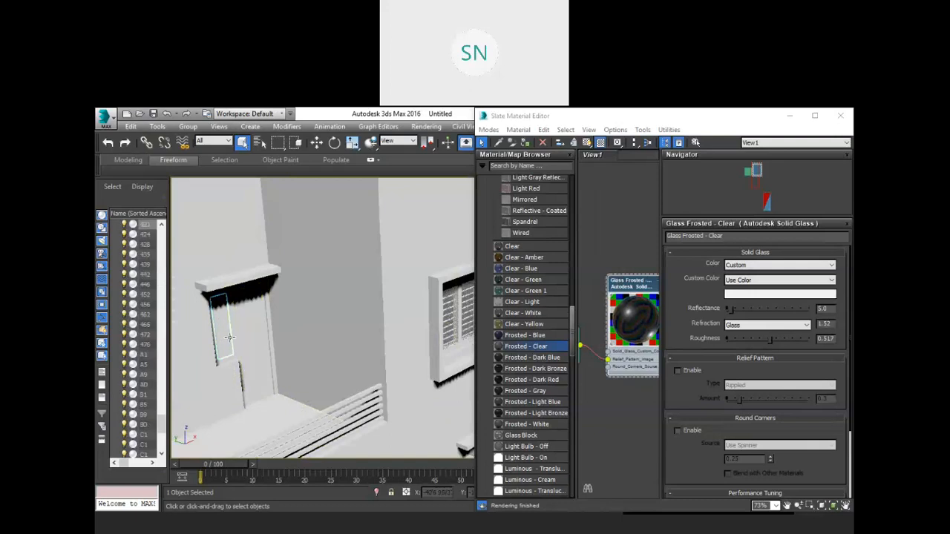
{"action": "right_click", "coordinate": [623, 284]}
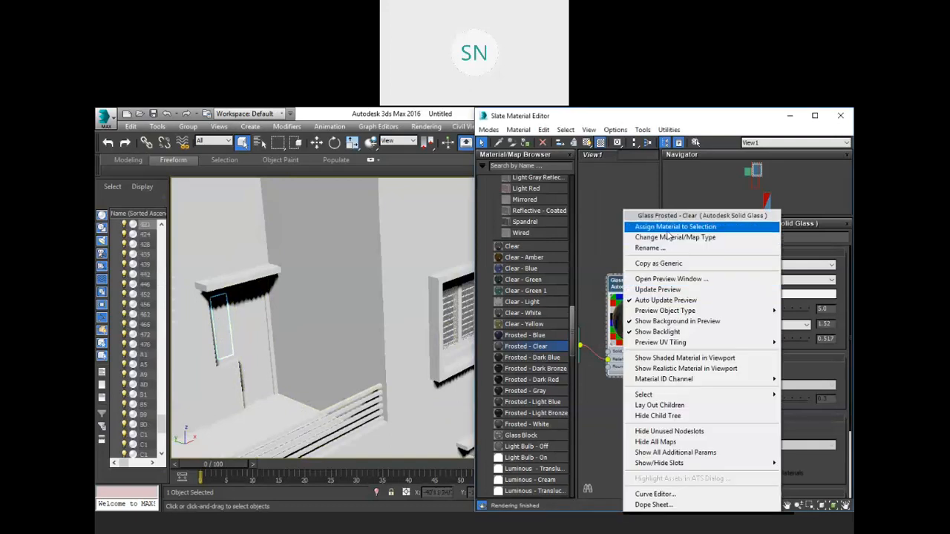
{"action": "left_click", "coordinate": [666, 224]}
- Select the double window's two panes and the adjacent small square pane under the ground-floor canopy, and assign Glass Frosted - Clear to them
{"action": "scroll", "coordinate": [275, 309], "scroll_direction": "up", "scroll_amount": 6}
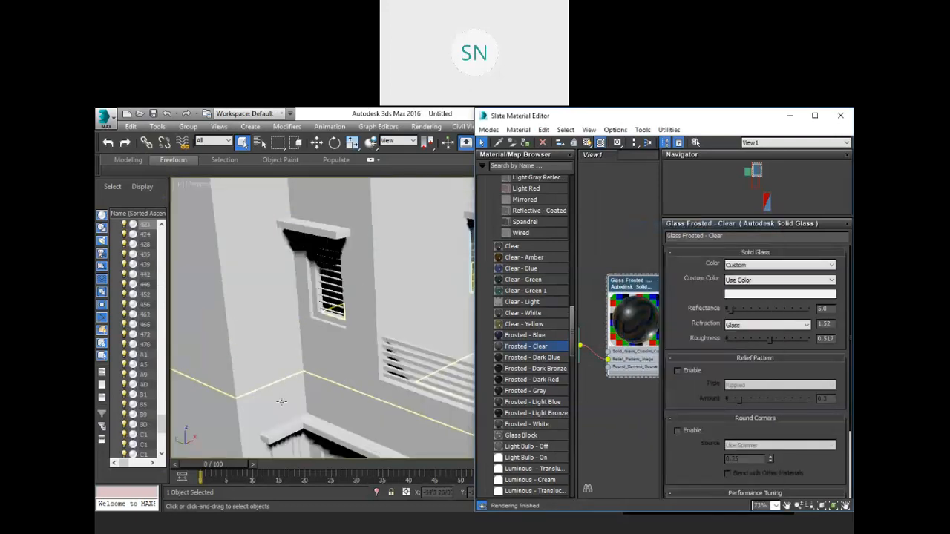
{"action": "middle_click_drag", "start_coordinate": [292, 388], "coordinate": [306, 313]}
{"action": "left_click", "coordinate": [356, 285]}
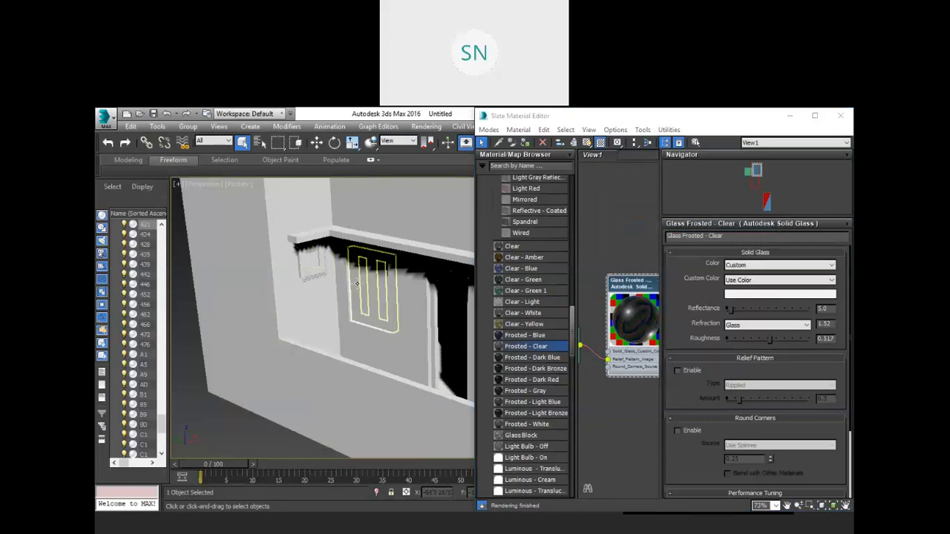
{"action": "left_click", "coordinate": [374, 289]}
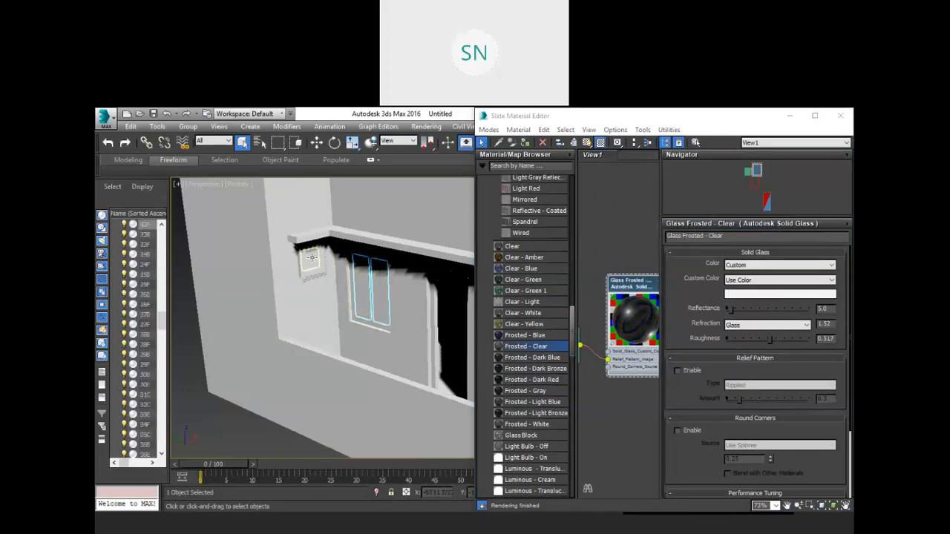
{"action": "left_click", "coordinate": [311, 258], "text": "ctrl"}
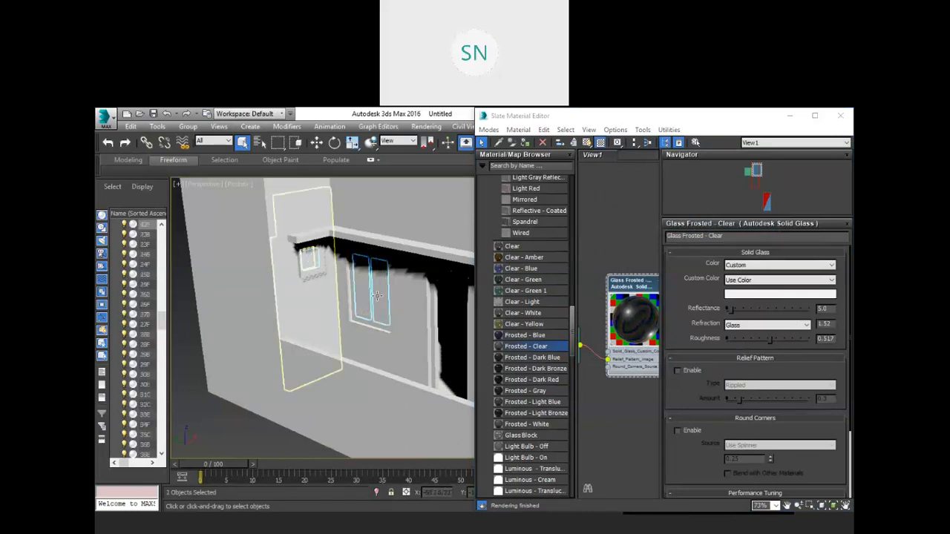
{"action": "right_click", "coordinate": [622, 286]}
{"action": "left_click", "coordinate": [671, 225]}
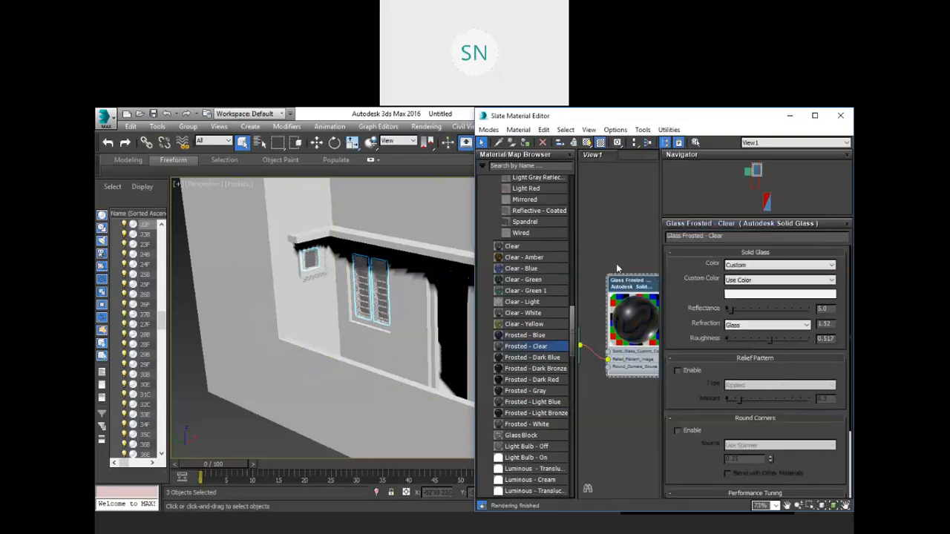
- Assign the Glass Frosted - Clear material to the single narrow pane at the other end of the ground-floor canopy
{"action": "middle_click_drag", "start_coordinate": [409, 354], "coordinate": [345, 338]}
{"action": "left_click", "coordinate": [377, 288]}
{"action": "right_click", "coordinate": [622, 290]}
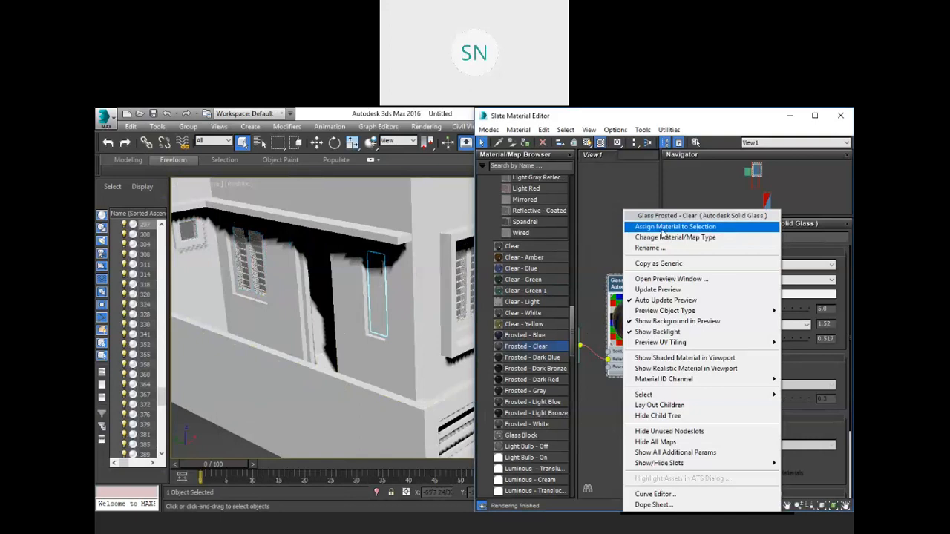
{"action": "left_click", "coordinate": [675, 227]}
- Bring the front balcony railings into view, collapse the Glass library category, and expand the Steel group within Metal
{"action": "scroll", "coordinate": [417, 325], "scroll_direction": "down", "scroll_amount": 4}
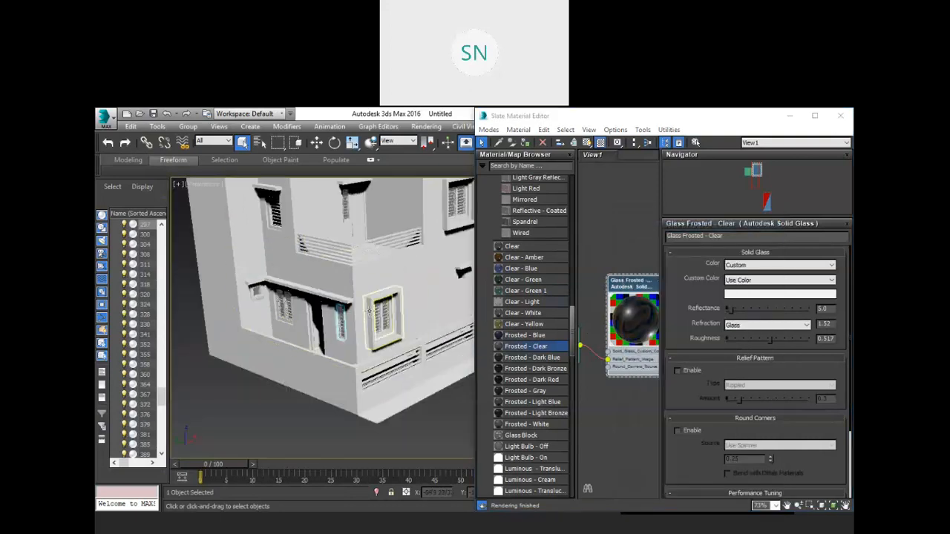
{"action": "middle_click_drag", "start_coordinate": [371, 314], "coordinate": [345, 381]}
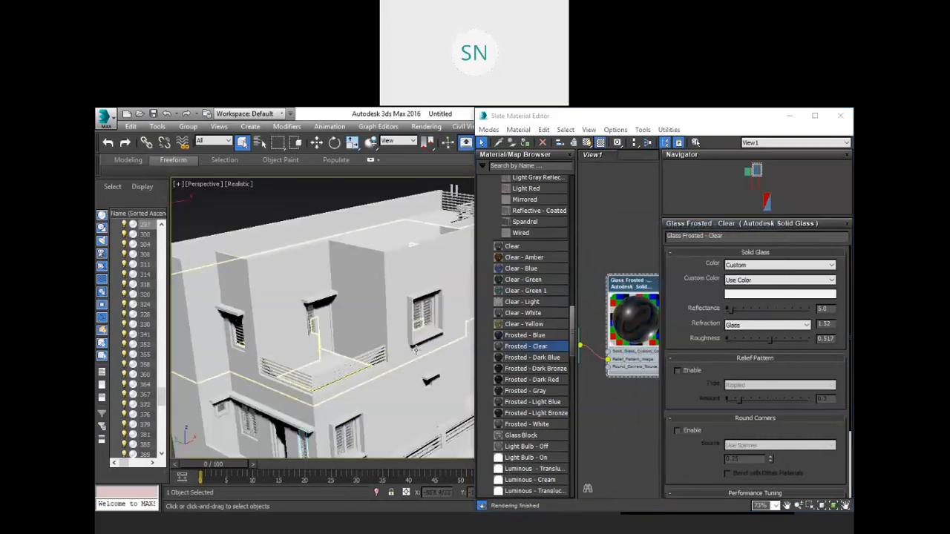
{"action": "middle_click_drag", "start_coordinate": [415, 358], "coordinate": [338, 362], "text": "alt"}
{"action": "middle_click_drag", "start_coordinate": [437, 412], "coordinate": [367, 262]}
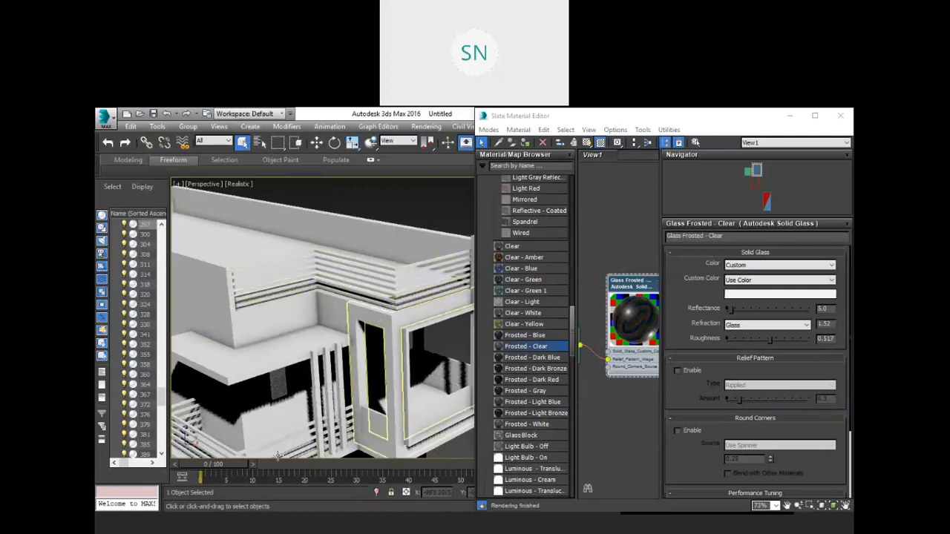
{"action": "scroll", "coordinate": [601, 356], "scroll_direction": "down", "scroll_amount": 5}
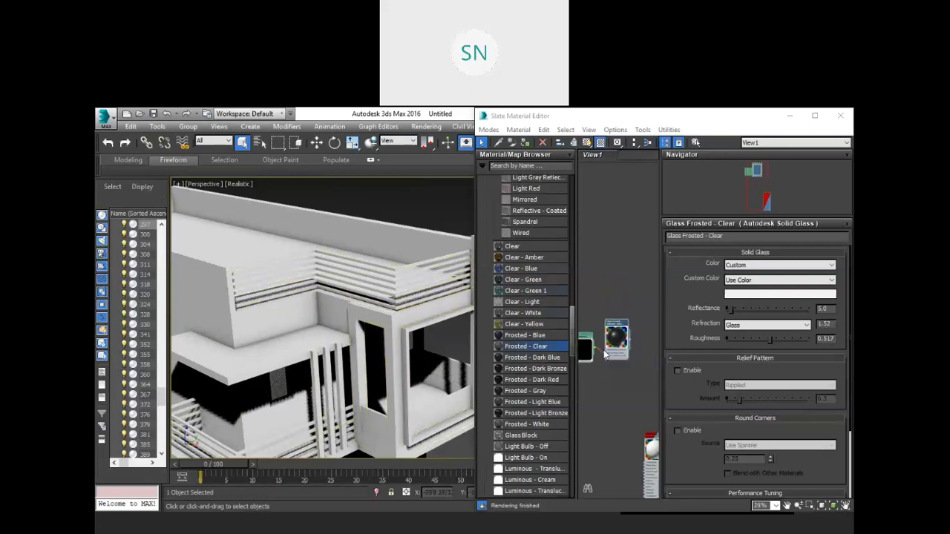
{"action": "scroll", "coordinate": [529, 335], "scroll_direction": "up", "scroll_amount": 15}
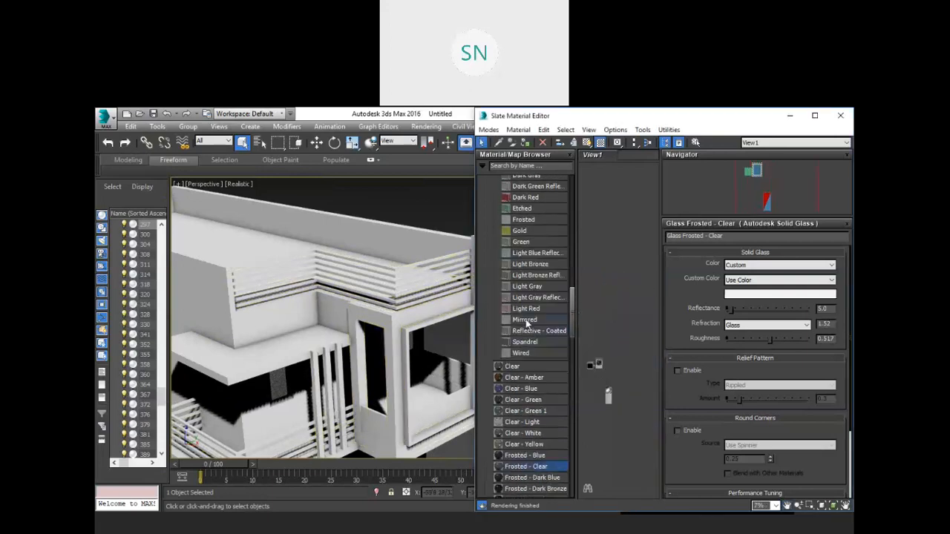
{"action": "left_click", "coordinate": [491, 258]}
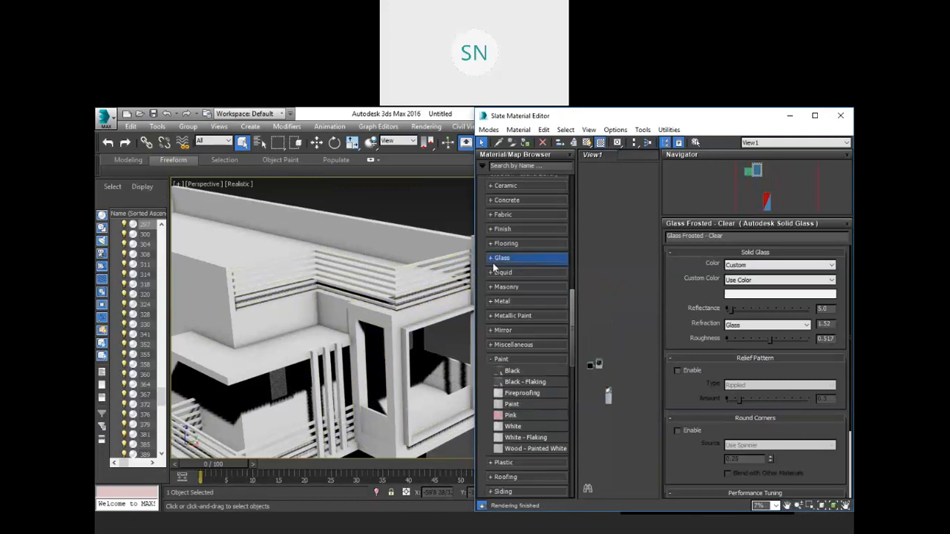
{"action": "left_click", "coordinate": [491, 301]}
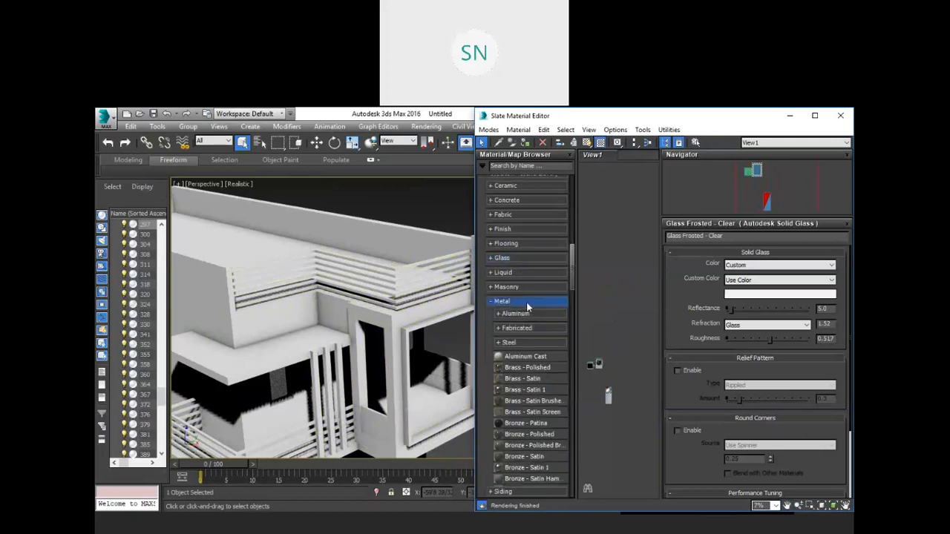
{"action": "scroll", "coordinate": [525, 299], "scroll_direction": "down", "scroll_amount": 1}
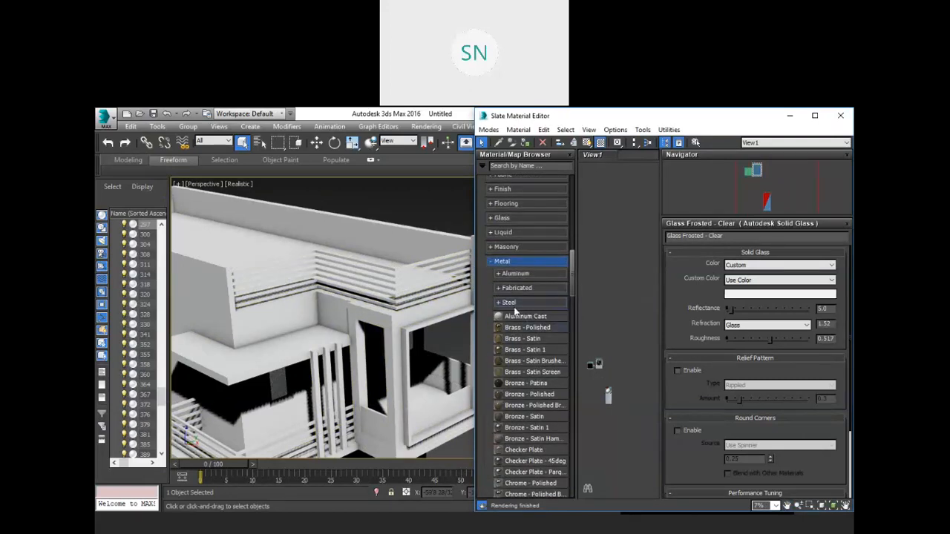
{"action": "left_click", "coordinate": [499, 303]}
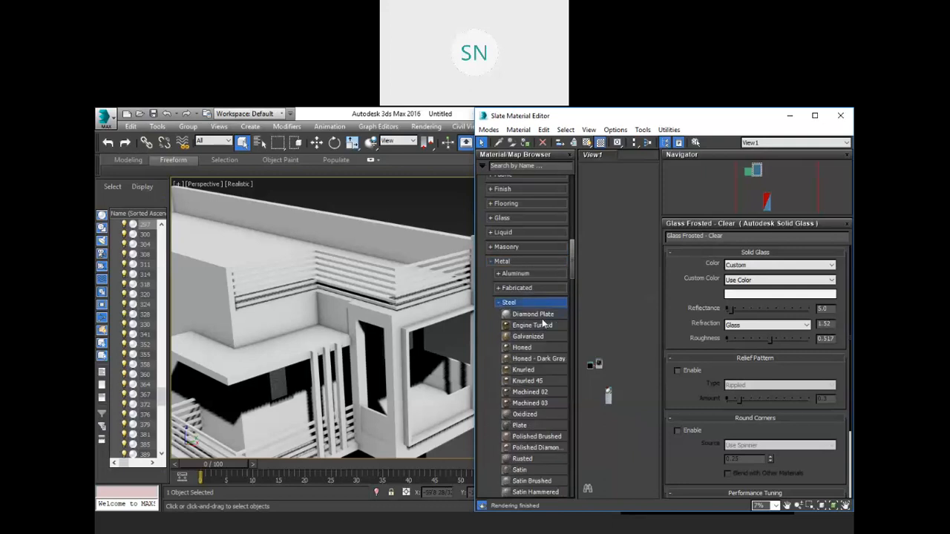
- Add the Polished Diamond steel material to View1 and place its node beside the Glass Frosted - Clear node
{"action": "scroll", "coordinate": [545, 336], "scroll_direction": "down", "scroll_amount": 2}
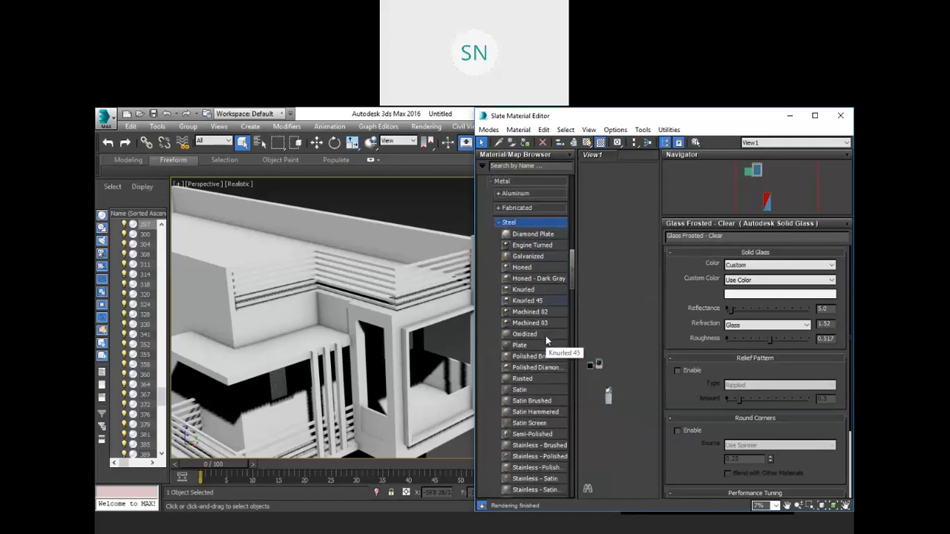
{"action": "scroll", "coordinate": [545, 340], "scroll_direction": "down", "scroll_amount": 1}
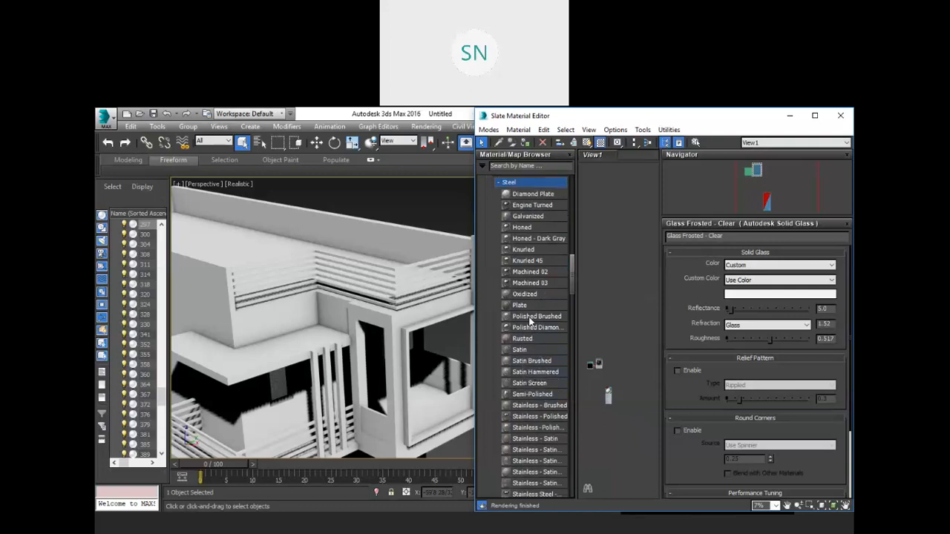
{"action": "left_click_drag", "start_coordinate": [519, 331], "coordinate": [618, 241]}
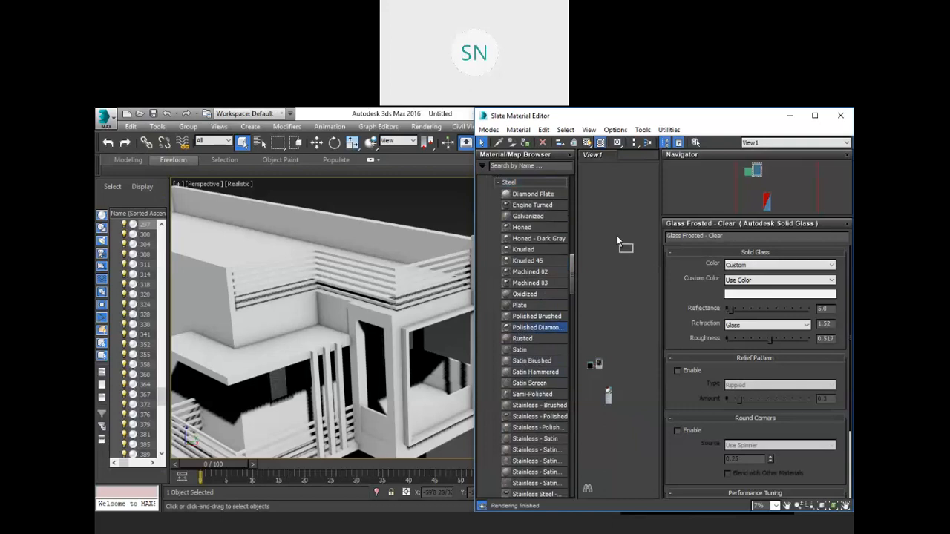
{"action": "left_click_drag", "start_coordinate": [618, 337], "coordinate": [612, 368]}
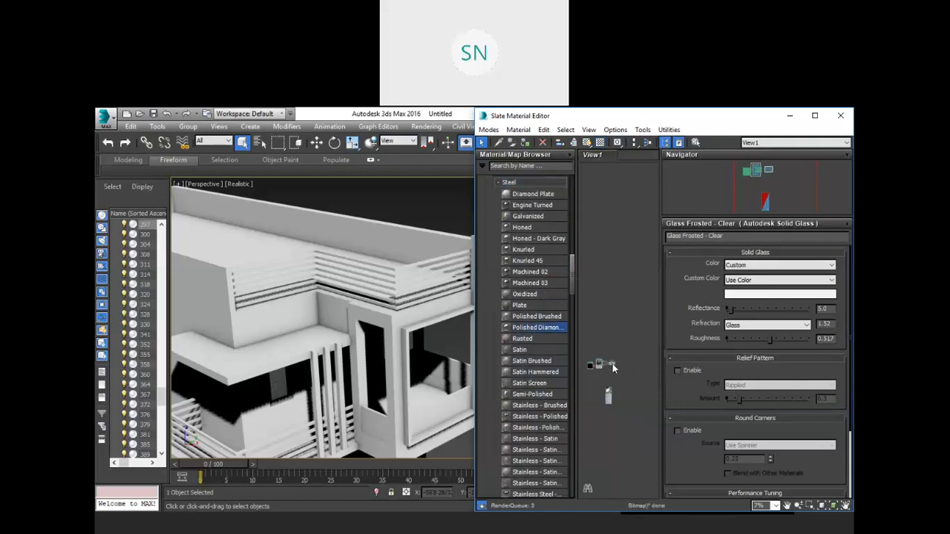
- Enlarge the preview on the Polished Diamond Plate steel node in View1
{"action": "scroll", "coordinate": [615, 364], "scroll_direction": "up", "scroll_amount": 5}
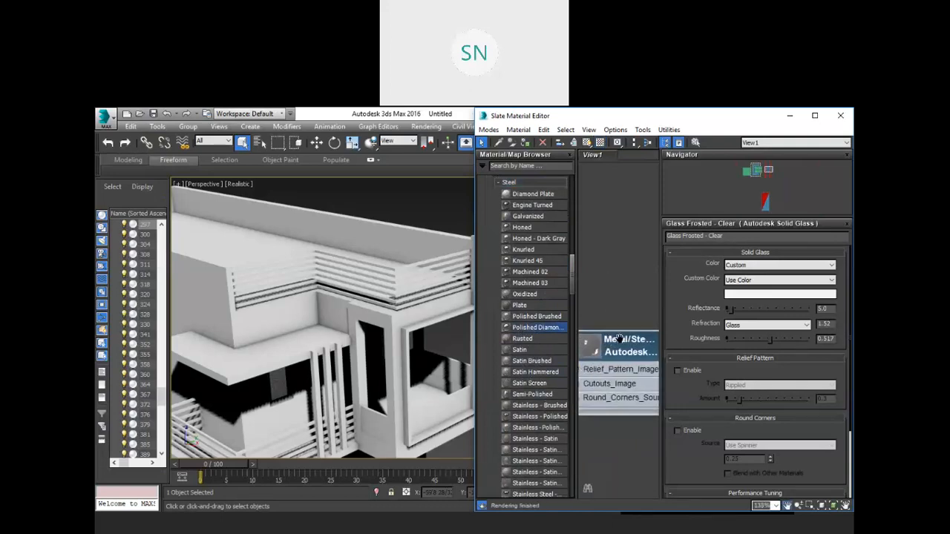
{"action": "right_click", "coordinate": [621, 349]}
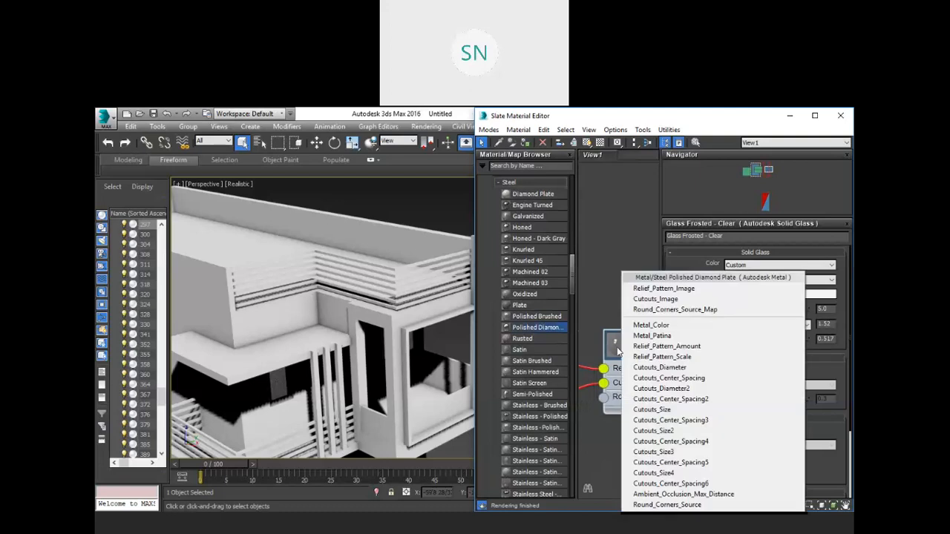
{"action": "double_click", "coordinate": [618, 351]}
{"action": "scroll", "coordinate": [600, 312], "scroll_direction": "down", "scroll_amount": 1}
{"action": "middle_click_drag", "start_coordinate": [634, 310], "coordinate": [596, 298]}
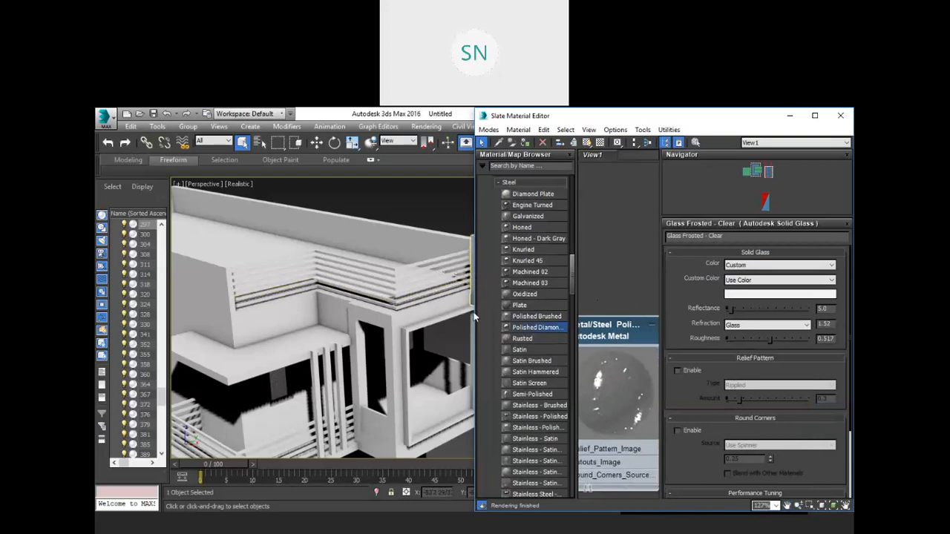
- Widen the Slate Material Editor and show the background in the Polished Diamond Plate node's preview
{"action": "left_click_drag", "start_coordinate": [475, 317], "coordinate": [396, 318]}
{"action": "left_click_drag", "start_coordinate": [540, 330], "coordinate": [577, 287]}
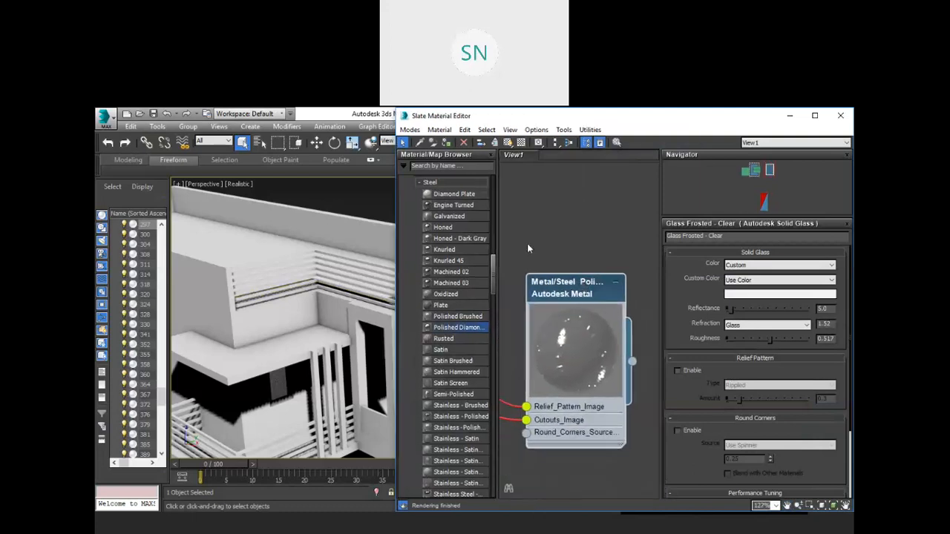
{"action": "left_click", "coordinate": [509, 143]}
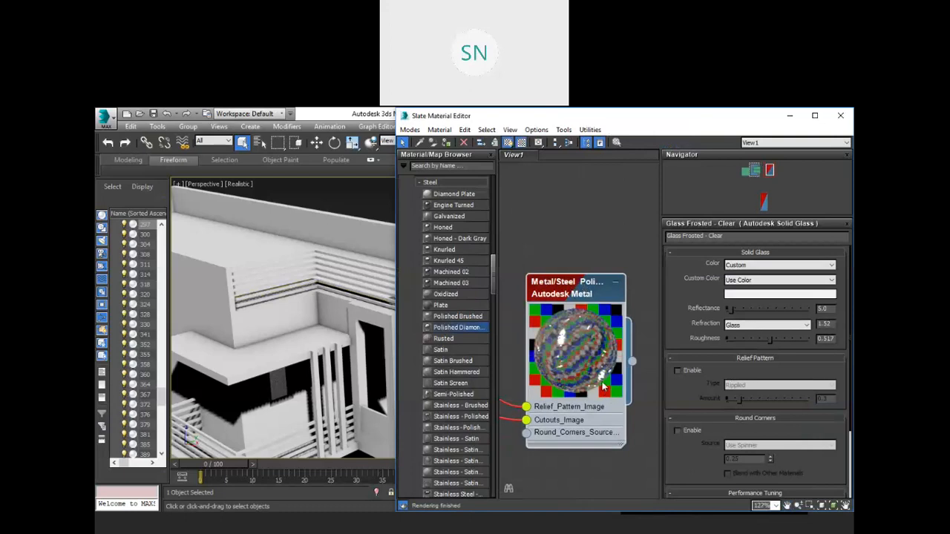
- Delete the Polished Diamond Plate node and its connected maps from View1
{"action": "scroll", "coordinate": [598, 354], "scroll_direction": "down", "scroll_amount": 6}
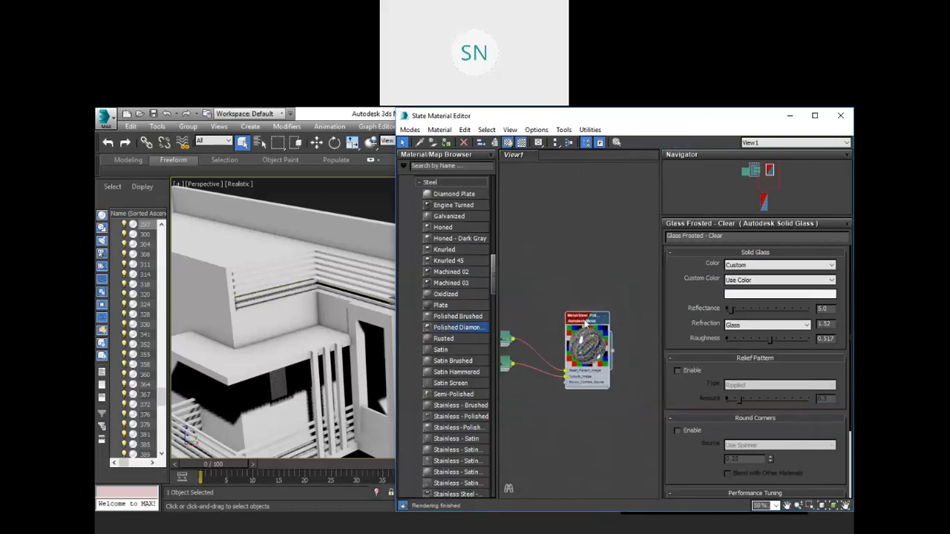
{"action": "left_click_drag", "start_coordinate": [625, 421], "coordinate": [556, 339]}
{"action": "left_click_drag", "start_coordinate": [517, 300], "coordinate": [506, 292]}
{"action": "key", "text": "Delete"}
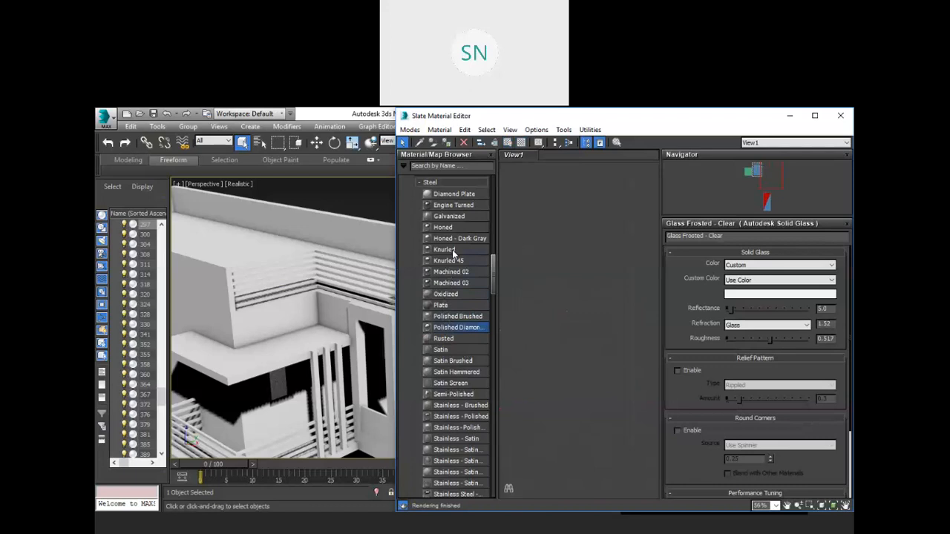
- Try the Knurled steel material in View1, with an enlarged preview and the preview background shown
{"action": "left_click_drag", "start_coordinate": [452, 249], "coordinate": [578, 299]}
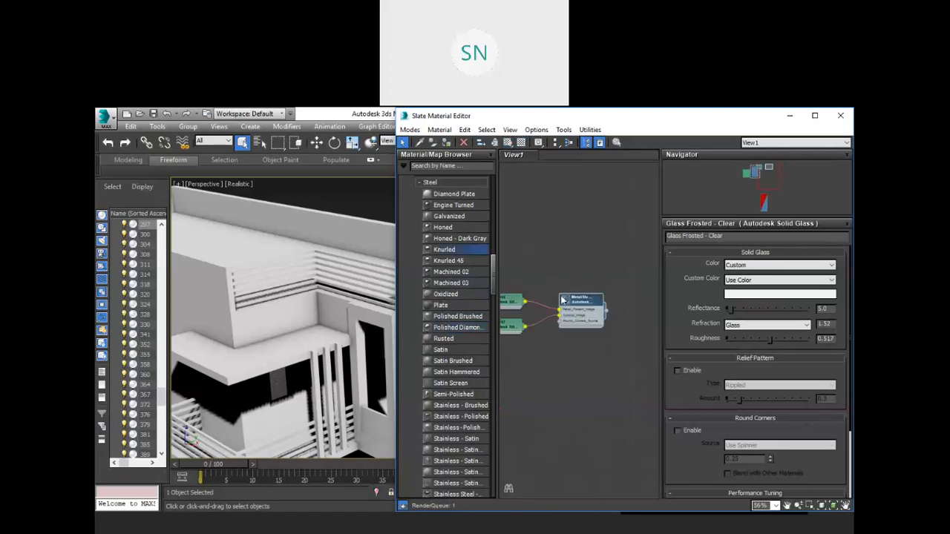
{"action": "scroll", "coordinate": [563, 299], "scroll_direction": "up", "scroll_amount": 5}
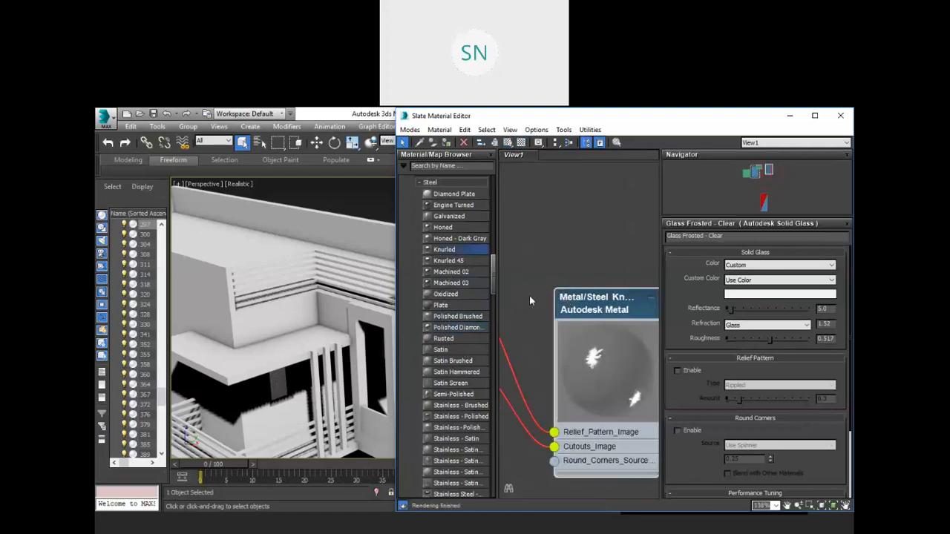
{"action": "left_click", "coordinate": [521, 142]}
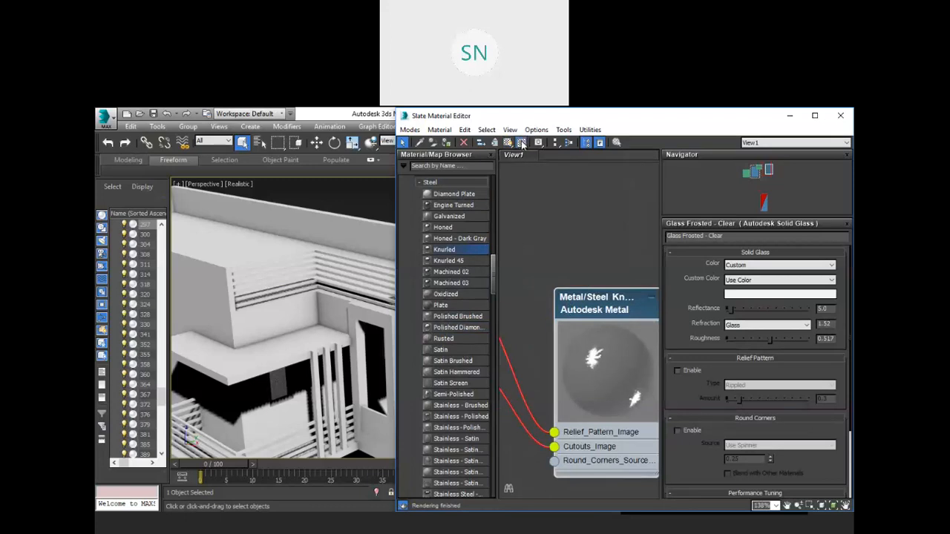
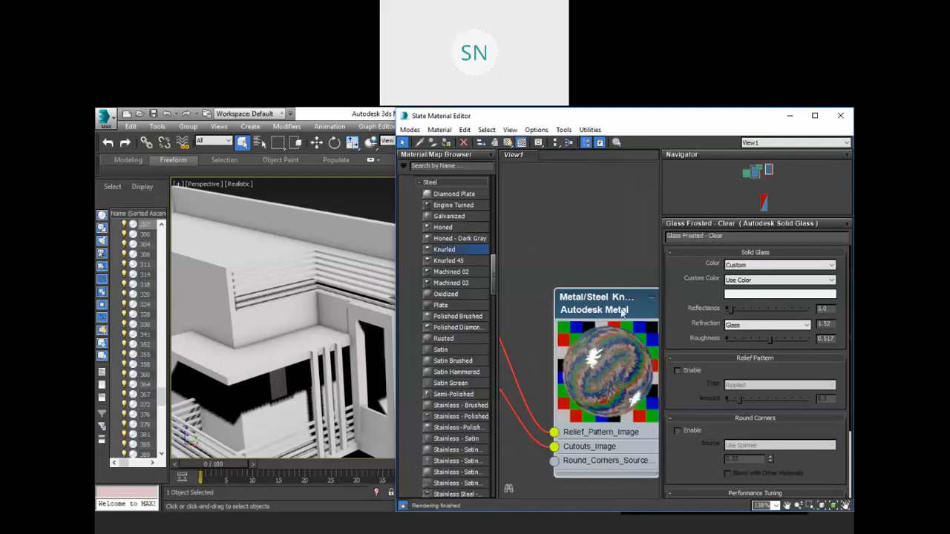
{"action": "left_click_drag", "start_coordinate": [623, 304], "coordinate": [593, 258]}
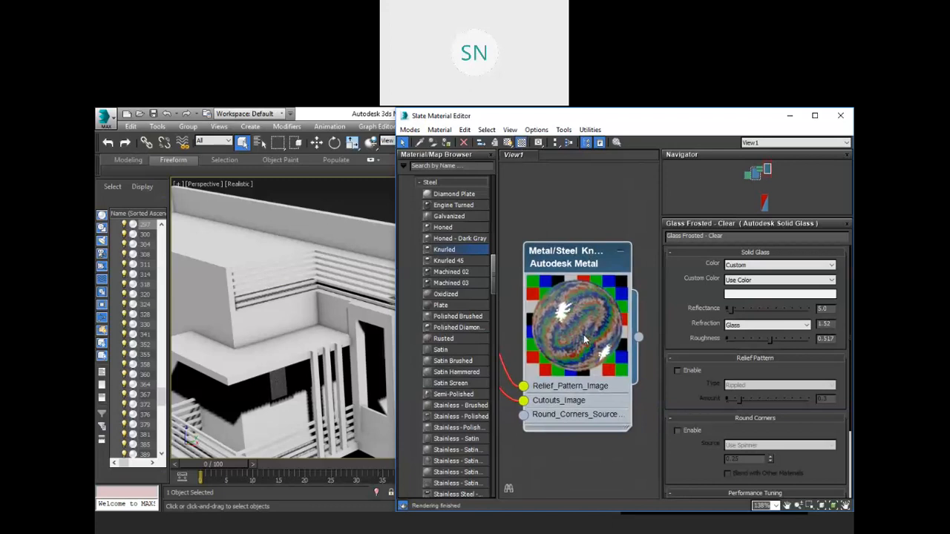
{"action": "middle_click_drag", "start_coordinate": [551, 200], "coordinate": [511, 281]}
- Try the Galvanized steel material above the Knurled node, with an enlarged preview and the preview background shown
{"action": "left_click", "coordinate": [451, 218]}
{"action": "left_click_drag", "start_coordinate": [585, 237], "coordinate": [584, 239]}
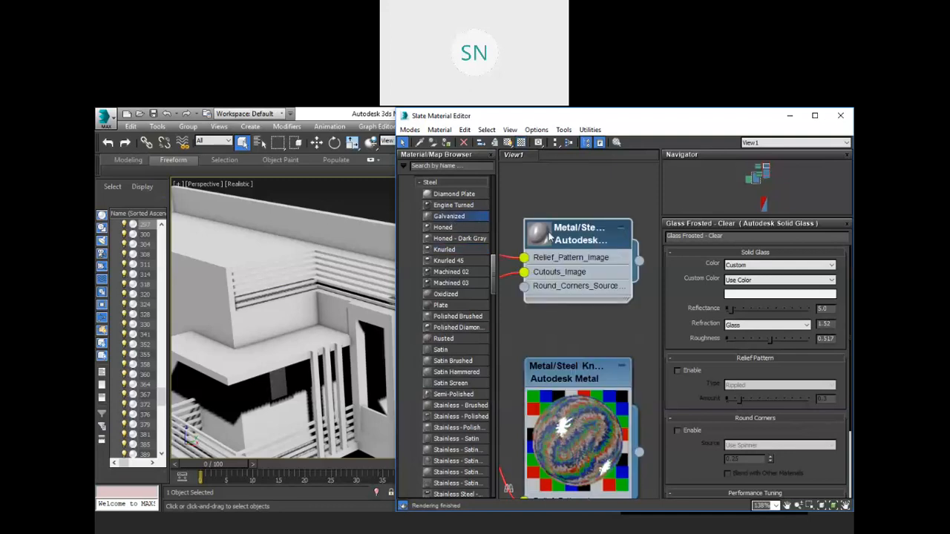
{"action": "left_click", "coordinate": [520, 141]}
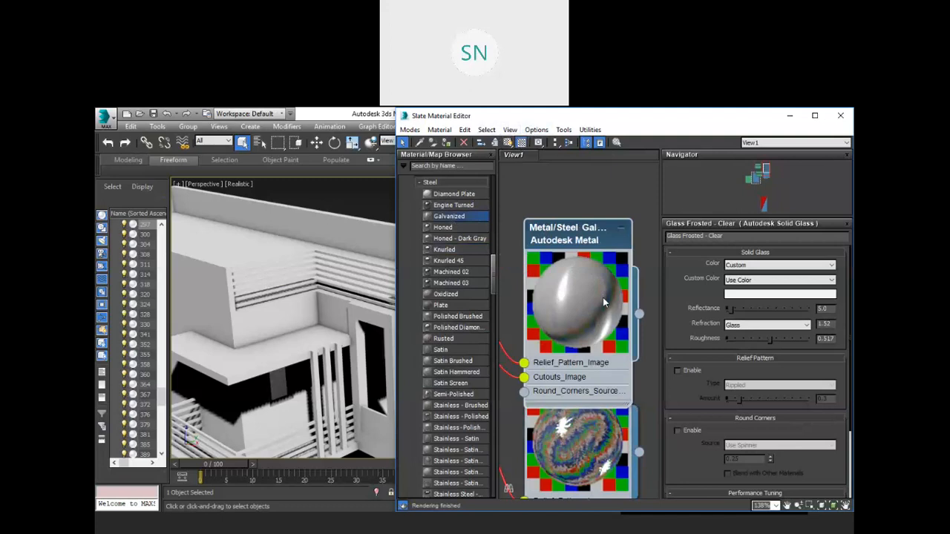
- Delete the Galvanized and Knurled steel nodes and their connected maps from View1
{"action": "scroll", "coordinate": [575, 263], "scroll_direction": "down", "scroll_amount": 3}
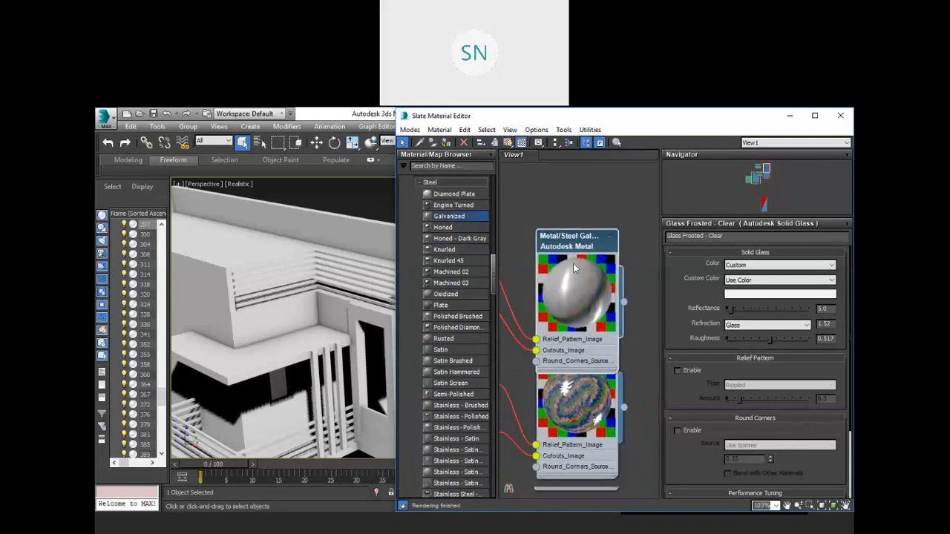
{"action": "left_click_drag", "start_coordinate": [574, 245], "coordinate": [571, 202]}
{"action": "scroll", "coordinate": [560, 260], "scroll_direction": "down", "scroll_amount": 7}
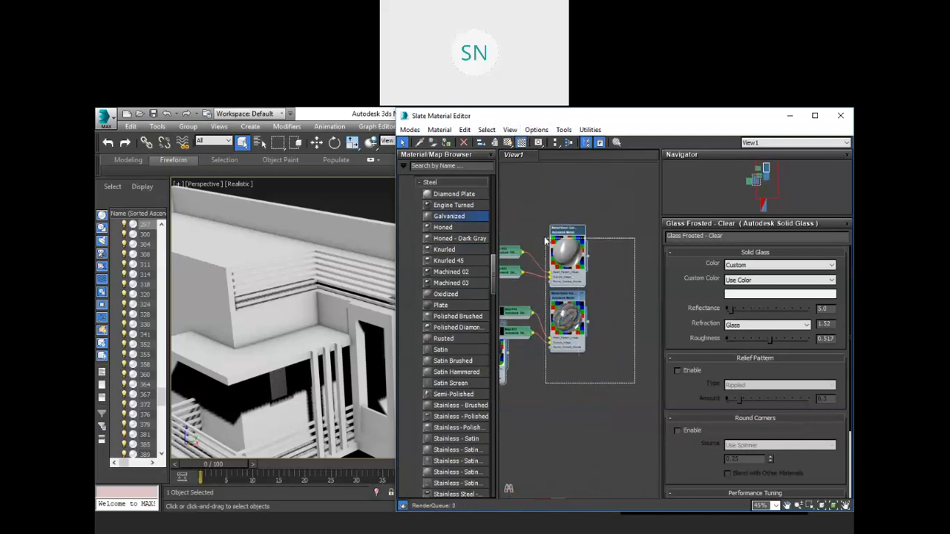
{"action": "key", "text": "Delete"}
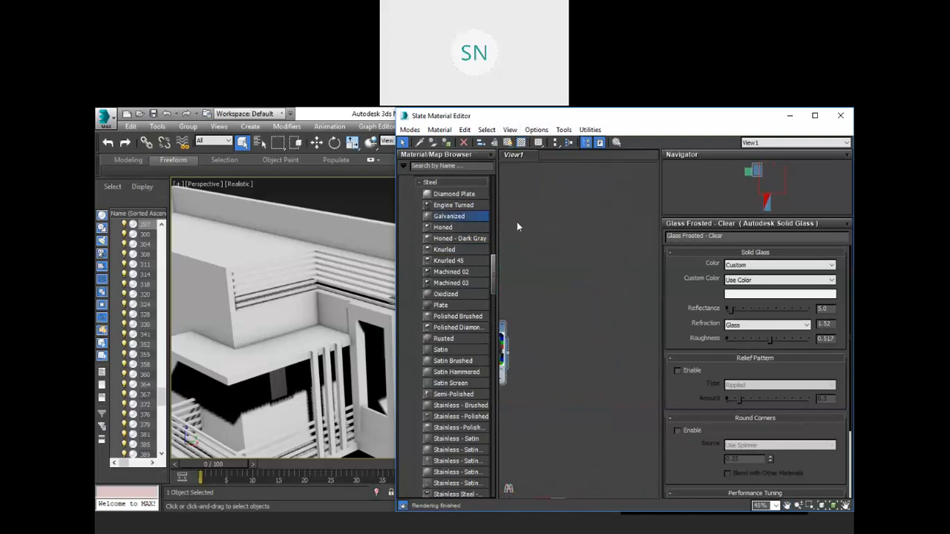
- Collapse the Metal library category and expand the Paint category
{"action": "scroll", "coordinate": [441, 322], "scroll_direction": "up", "scroll_amount": 3}
{"action": "left_click", "coordinate": [414, 342]}
{"action": "scroll", "coordinate": [458, 322], "scroll_direction": "down", "scroll_amount": 2}
{"action": "left_click", "coordinate": [413, 319]}
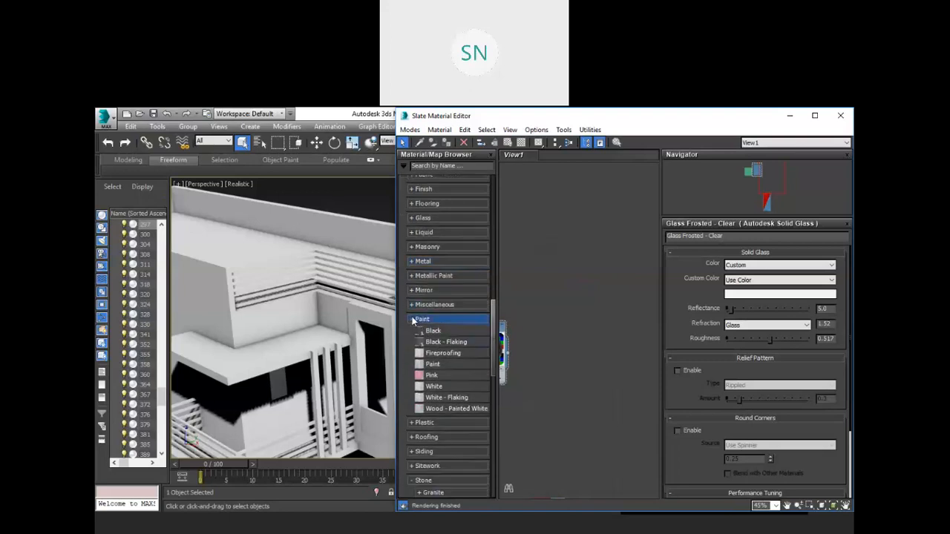
{"action": "left_click", "coordinate": [413, 319]}
{"action": "scroll", "coordinate": [450, 295], "scroll_direction": "down", "scroll_amount": 1}
{"action": "scroll", "coordinate": [431, 326], "scroll_direction": "up", "scroll_amount": 1}
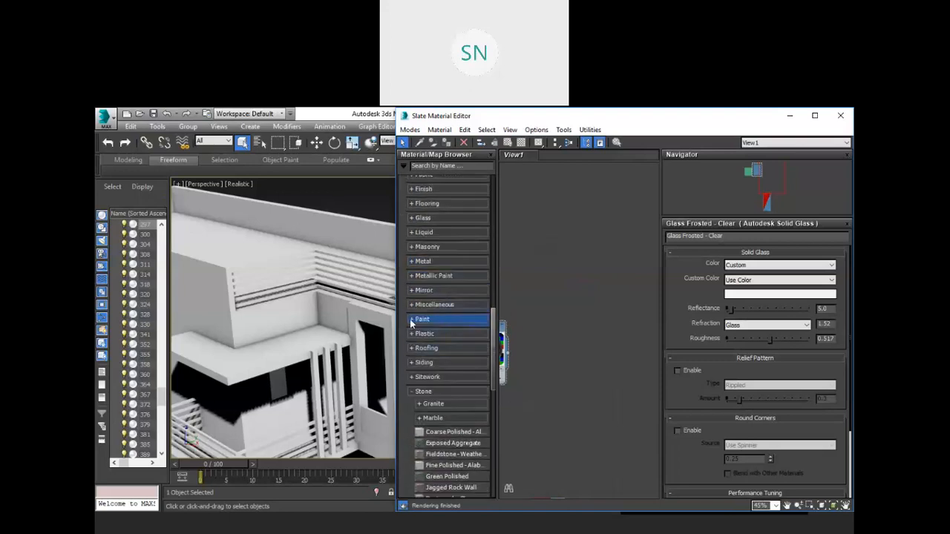
{"action": "left_click", "coordinate": [412, 320]}
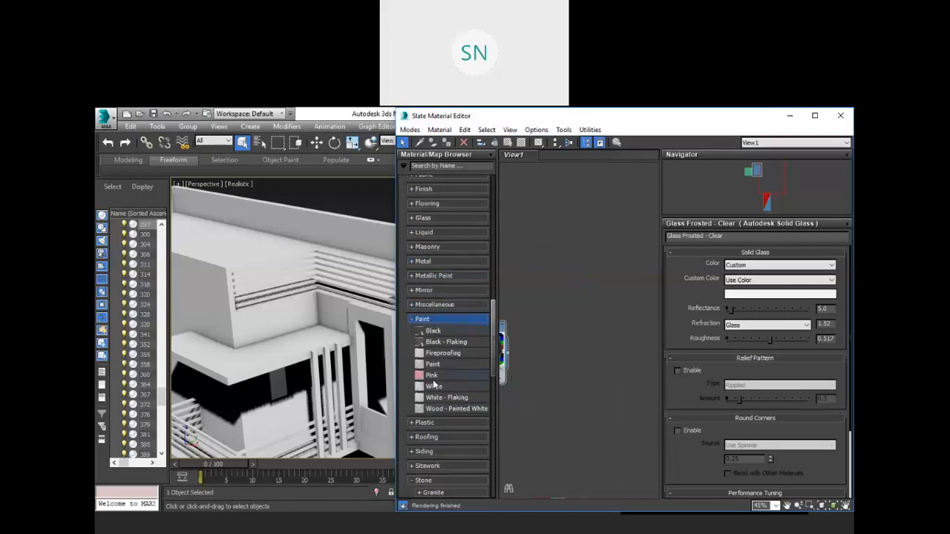
- Add the White paint material to View1 and open its parameters
{"action": "left_click_drag", "start_coordinate": [441, 391], "coordinate": [593, 286]}
{"action": "scroll", "coordinate": [544, 327], "scroll_direction": "up", "scroll_amount": 5}
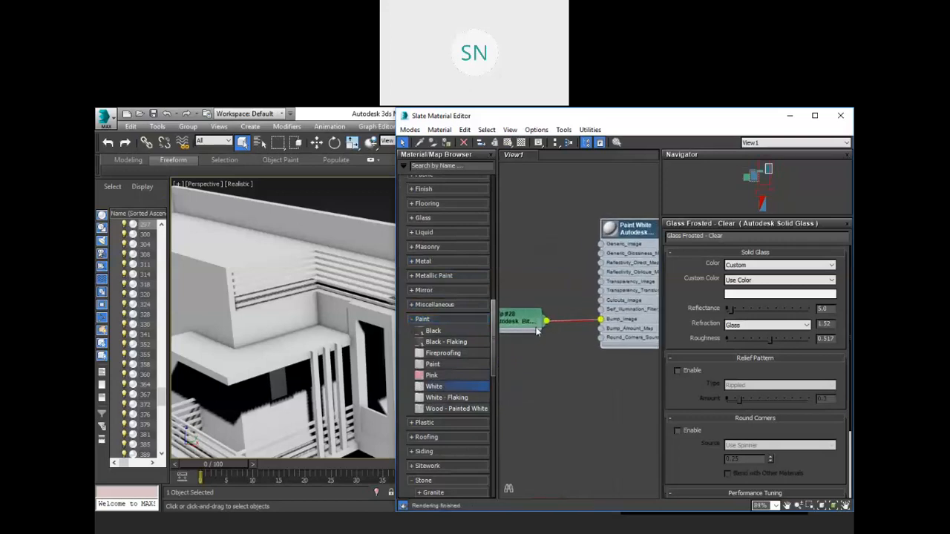
{"action": "scroll", "coordinate": [570, 304], "scroll_direction": "up", "scroll_amount": 3}
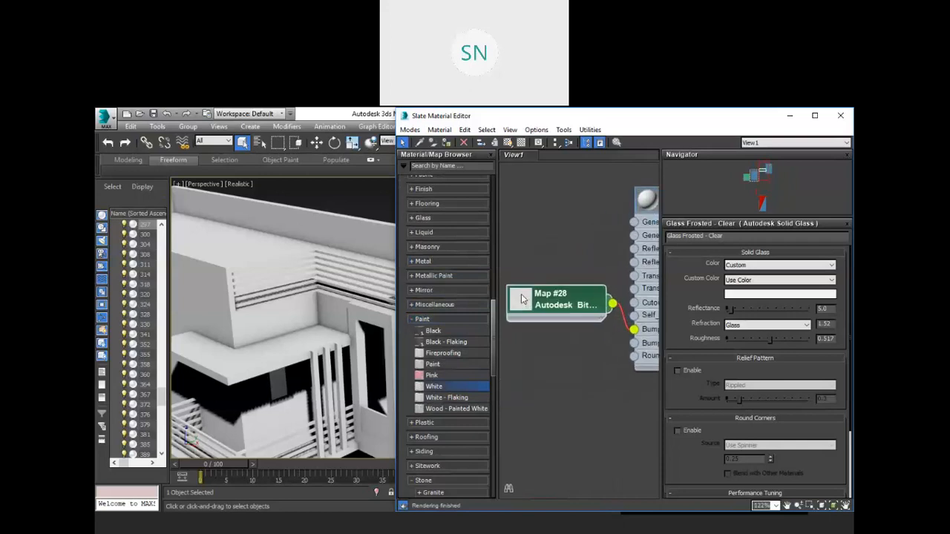
{"action": "middle_click_drag", "start_coordinate": [567, 260], "coordinate": [476, 294]}
{"action": "double_click", "coordinate": [612, 229]}
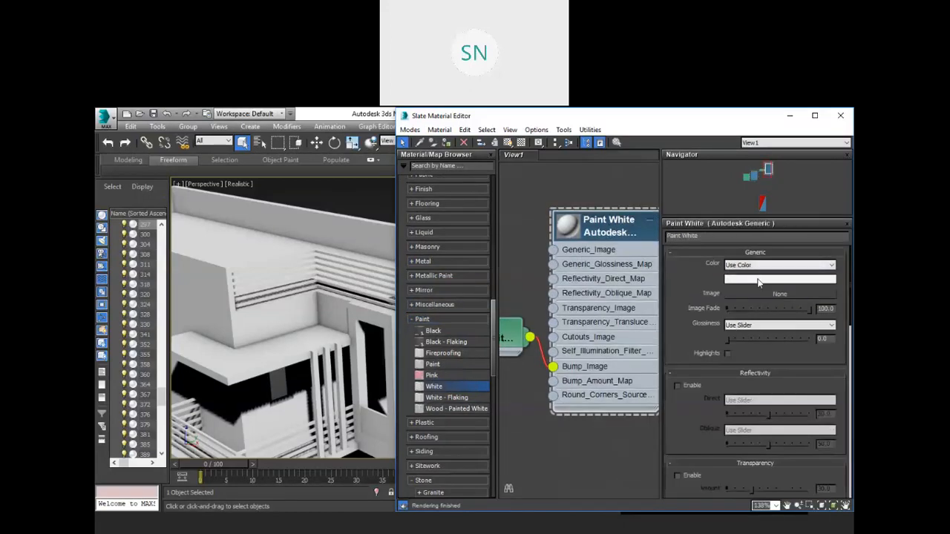
- Change the Paint White material's generic color to black
{"action": "left_click", "coordinate": [764, 279]}
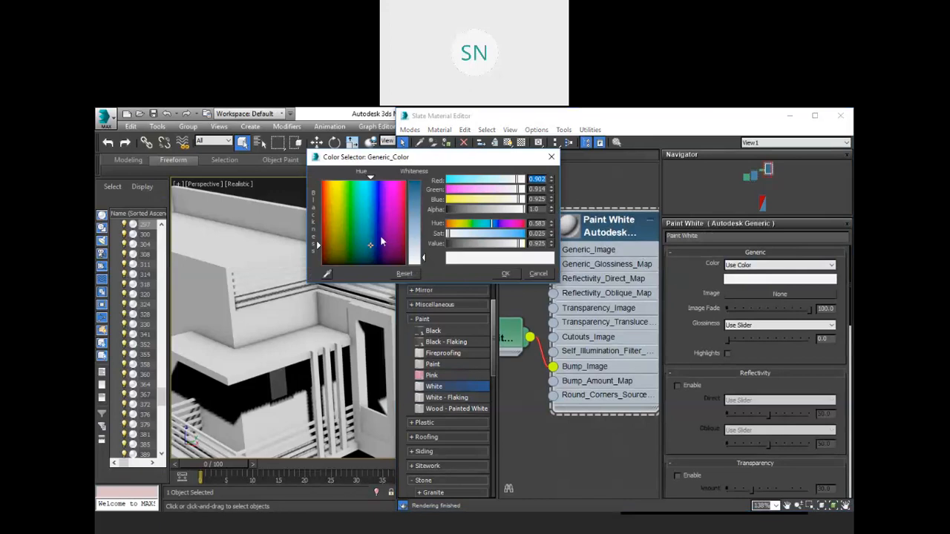
{"action": "mouse_move", "coordinate": [373, 250]}
{"action": "left_mouse_down"}
{"action": "mouse_move", "coordinate": [380, 265]}
{"action": "mouse_move", "coordinate": [416, 239]}
{"action": "mouse_move", "coordinate": [416, 184]}
{"action": "left_mouse_up"}
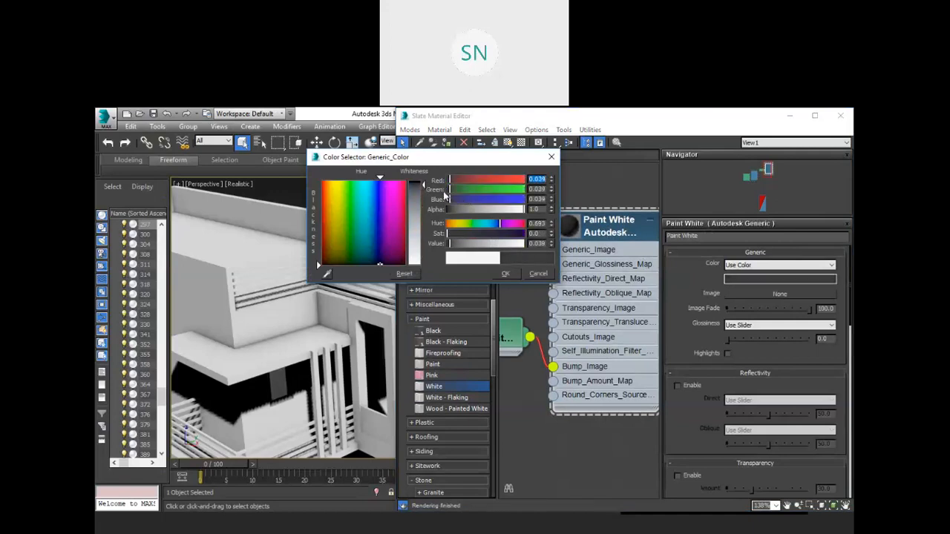
{"action": "left_click_drag", "start_coordinate": [416, 185], "coordinate": [416, 184]}
{"action": "left_click", "coordinate": [498, 233]}
{"action": "mouse_move", "coordinate": [498, 233]}
{"action": "left_mouse_down"}
{"action": "mouse_move", "coordinate": [515, 236]}
{"action": "mouse_move", "coordinate": [448, 236]}
{"action": "left_mouse_up"}
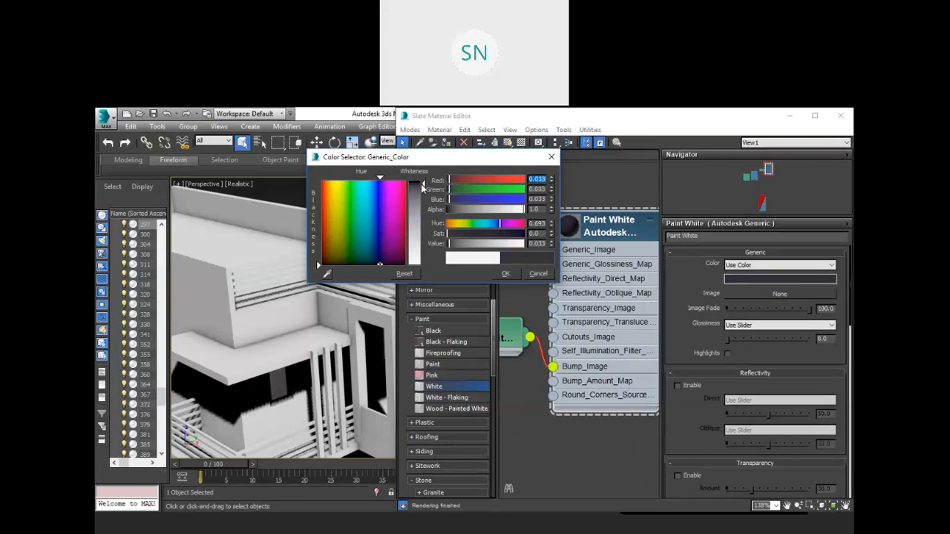
{"action": "left_click", "coordinate": [503, 273]}
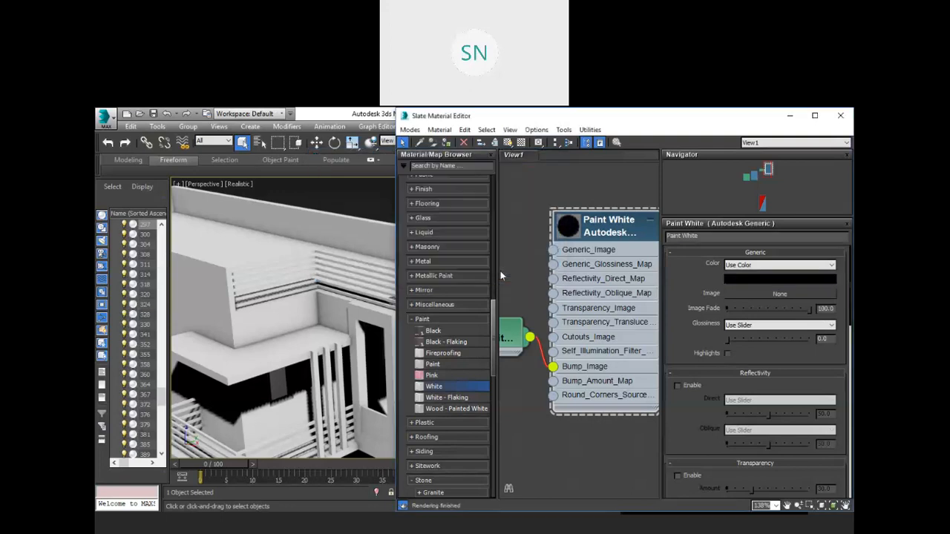
- Enlarge the Paint White node's preview and show the background behind it
{"action": "double_click", "coordinate": [568, 225]}
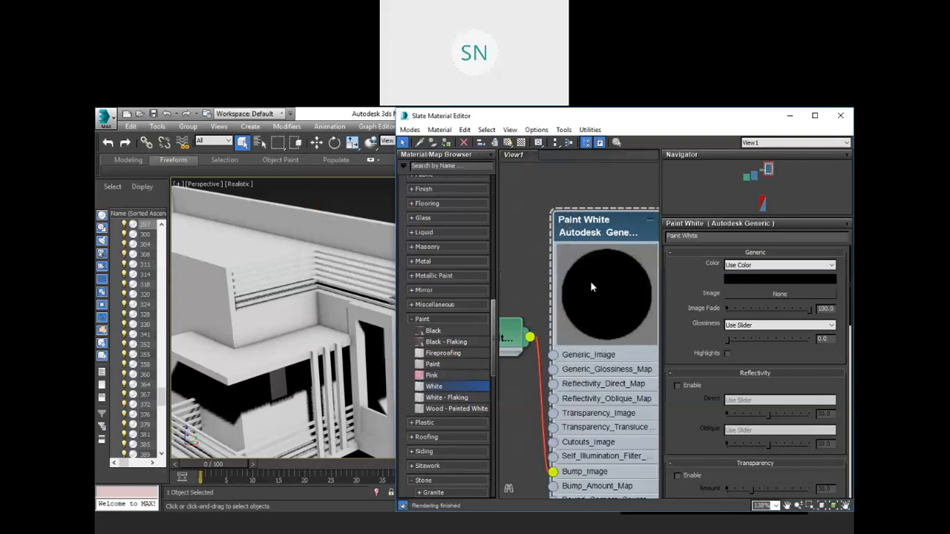
{"action": "left_click", "coordinate": [521, 141]}
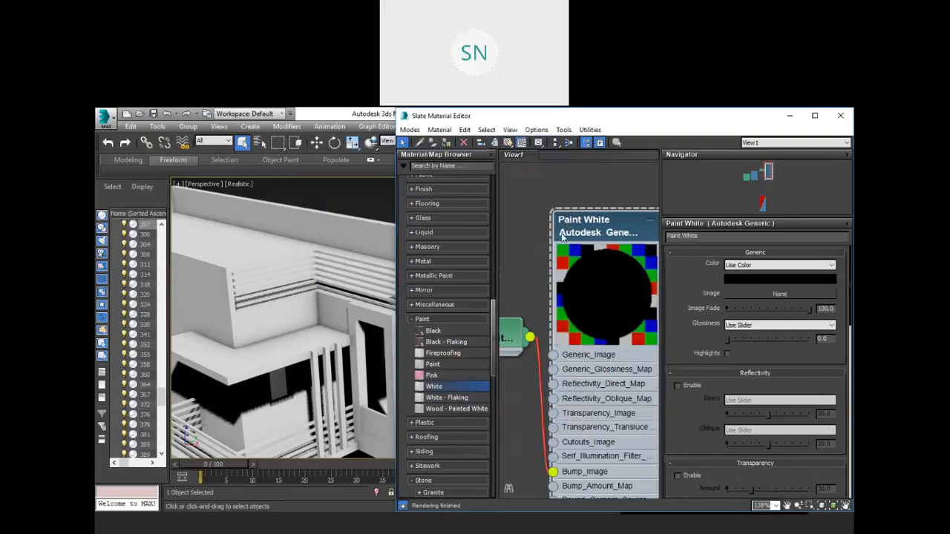
{"action": "scroll", "coordinate": [592, 268], "scroll_direction": "down", "scroll_amount": 8}
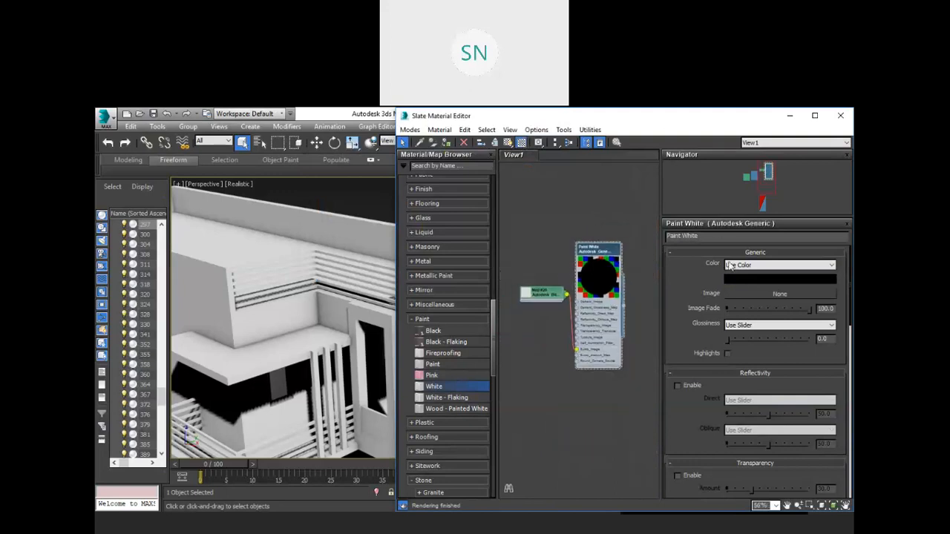
- Move the material editor clear of the model, select the upper balcony's horizontal rails, and assign the blackened Paint White material to them
{"action": "left_click_drag", "start_coordinate": [553, 116], "coordinate": [584, 327]}
{"action": "left_click", "coordinate": [441, 258]}
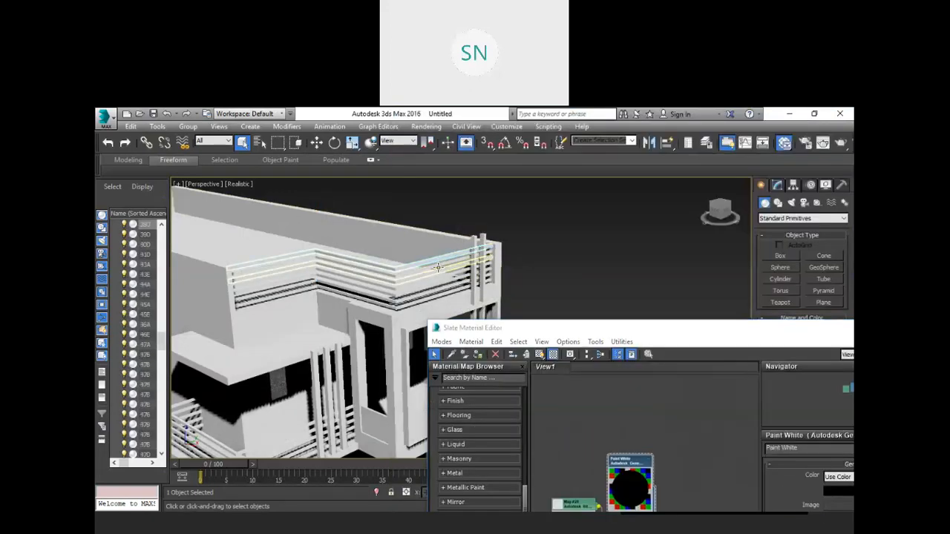
{"action": "left_click", "coordinate": [432, 274]}
{"action": "left_click", "coordinate": [431, 280], "text": "ctrl"}
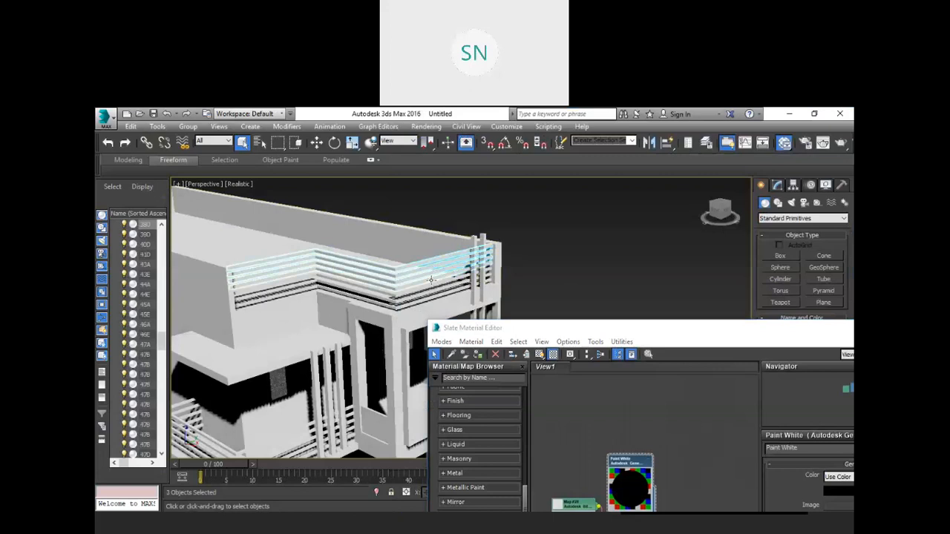
{"action": "left_click", "coordinate": [429, 287], "text": "ctrl"}
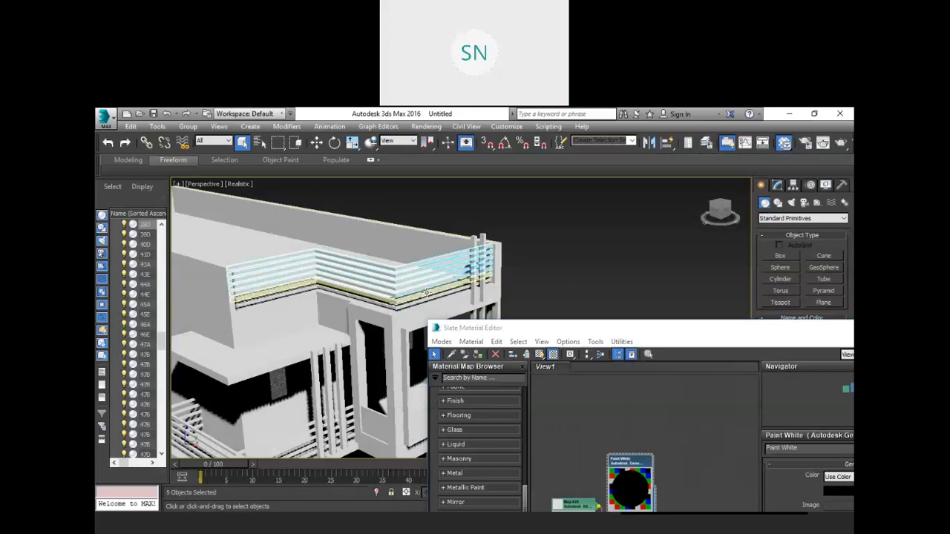
{"action": "left_click", "coordinate": [426, 291], "text": "ctrl"}
{"action": "right_click", "coordinate": [631, 468]}
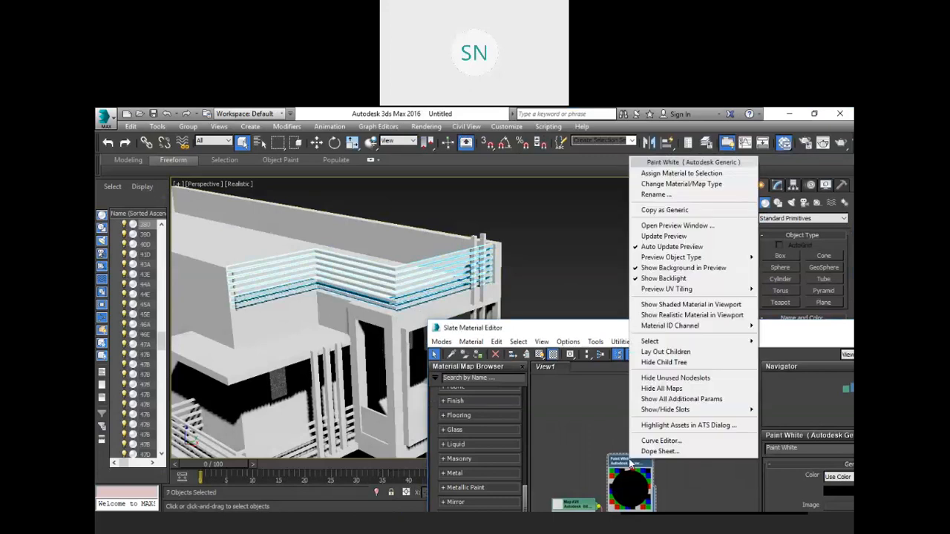
{"action": "left_click", "coordinate": [679, 172]}
{"action": "middle_click_drag", "start_coordinate": [565, 256], "coordinate": [642, 104]}
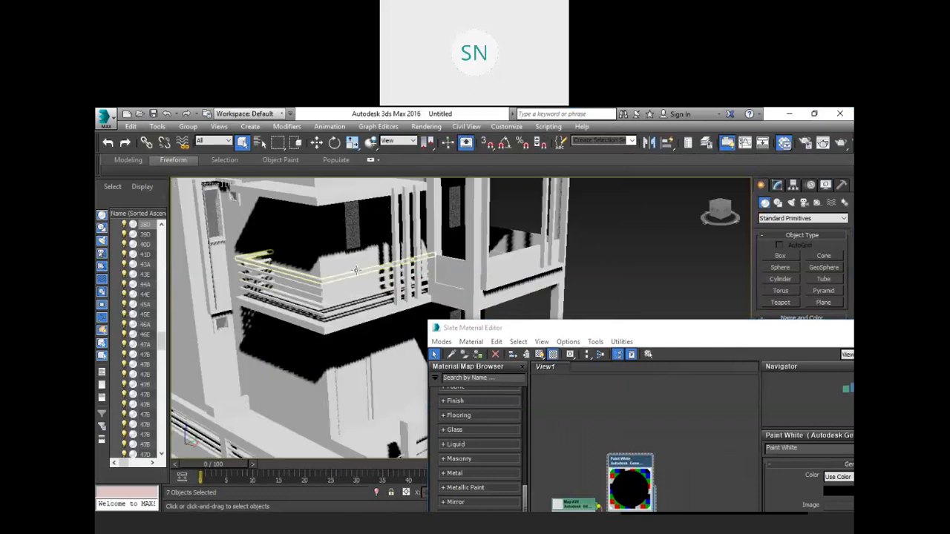
- Select the five horizontal rails of the lower balcony and assign the blackened Paint White material to them
{"action": "left_click", "coordinate": [354, 271]}
{"action": "left_click", "coordinate": [349, 282], "text": "ctrl"}
{"action": "left_click", "coordinate": [346, 291], "text": "ctrl"}
{"action": "left_click", "coordinate": [343, 301], "text": "ctrl"}
{"action": "left_click", "coordinate": [343, 308], "text": "ctrl"}
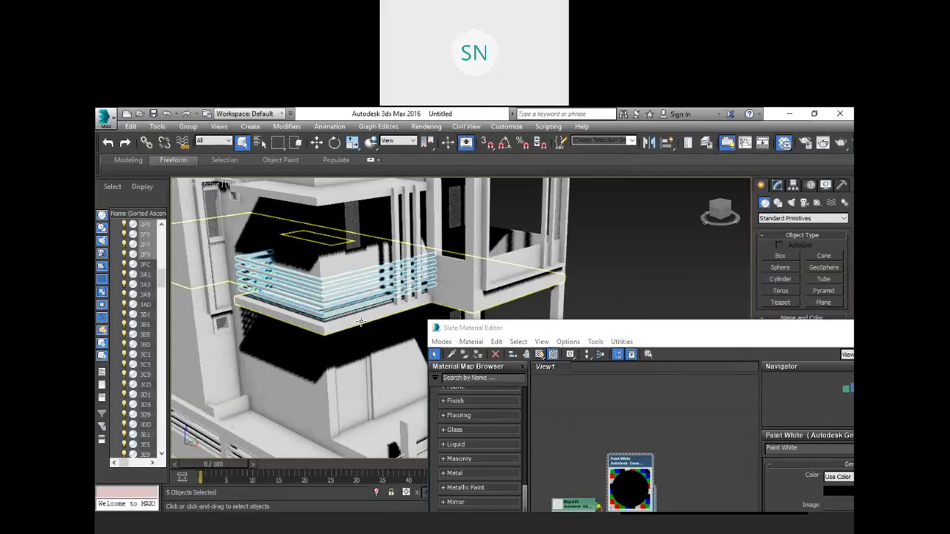
{"action": "right_click", "coordinate": [630, 466]}
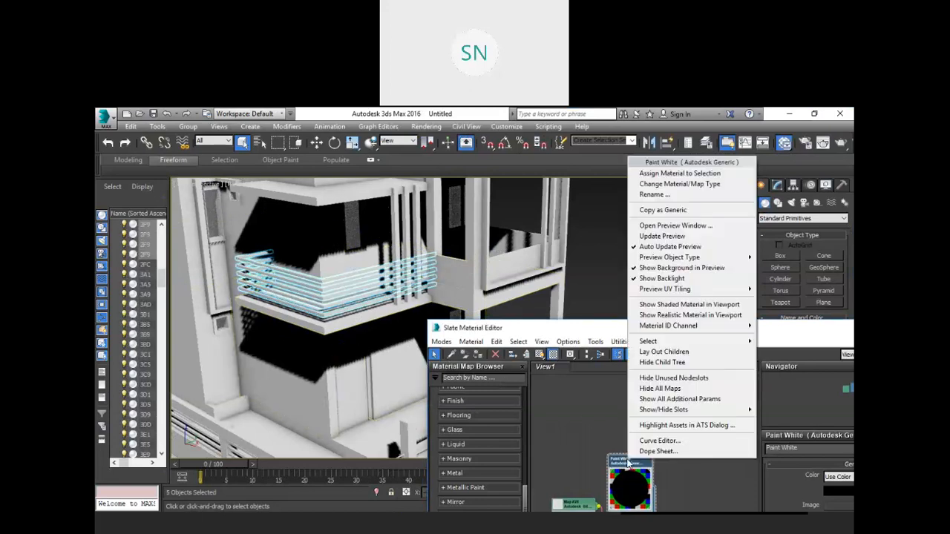
{"action": "left_click", "coordinate": [679, 174]}
- Select the horizontal railing bars on the small side terrace and assign the blackened Paint White material to them
{"action": "middle_click_drag", "start_coordinate": [391, 304], "coordinate": [540, 306]}
{"action": "middle_click_drag", "start_coordinate": [357, 297], "coordinate": [488, 270]}
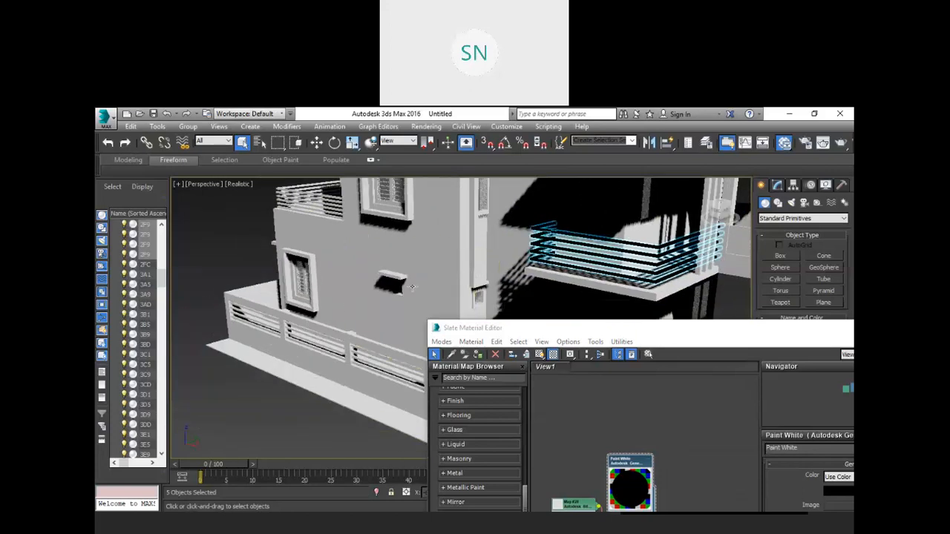
{"action": "middle_click_drag", "start_coordinate": [339, 265], "coordinate": [361, 319]}
{"action": "left_click", "coordinate": [325, 235]}
{"action": "scroll", "coordinate": [324, 236], "scroll_direction": "up", "scroll_amount": 5}
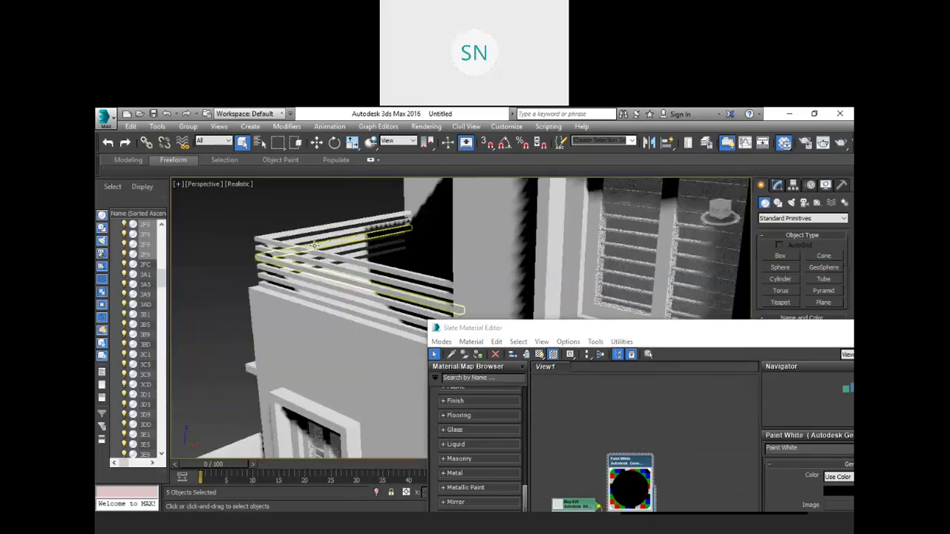
{"action": "left_click", "coordinate": [292, 265], "text": "ctrl"}
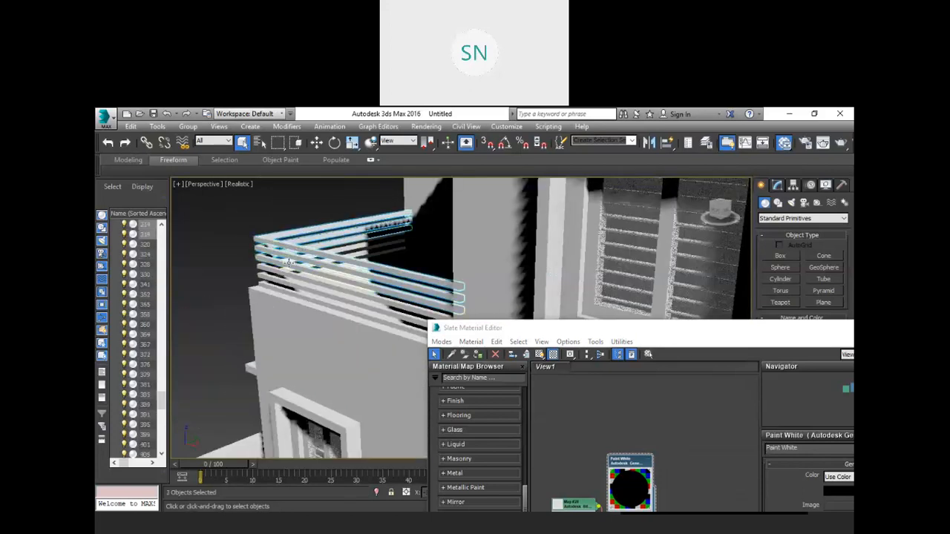
{"action": "left_click", "coordinate": [288, 274], "text": "ctrl"}
{"action": "left_click", "coordinate": [284, 284], "text": "ctrl"}
{"action": "left_click", "coordinate": [282, 287], "text": "ctrl"}
{"action": "right_click", "coordinate": [628, 465]}
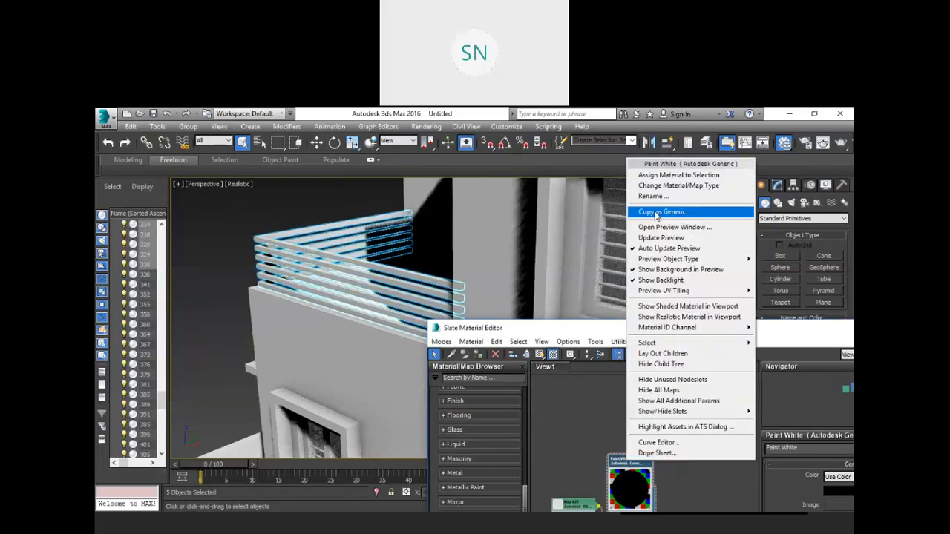
{"action": "left_click", "coordinate": [678, 175]}
- Select the horizontal bars in the side boundary wall's openings and assign the blackened Paint White material to them
{"action": "middle_click_drag", "start_coordinate": [462, 319], "coordinate": [392, 240]}
{"action": "scroll", "coordinate": [392, 240], "scroll_direction": "down", "scroll_amount": 5}
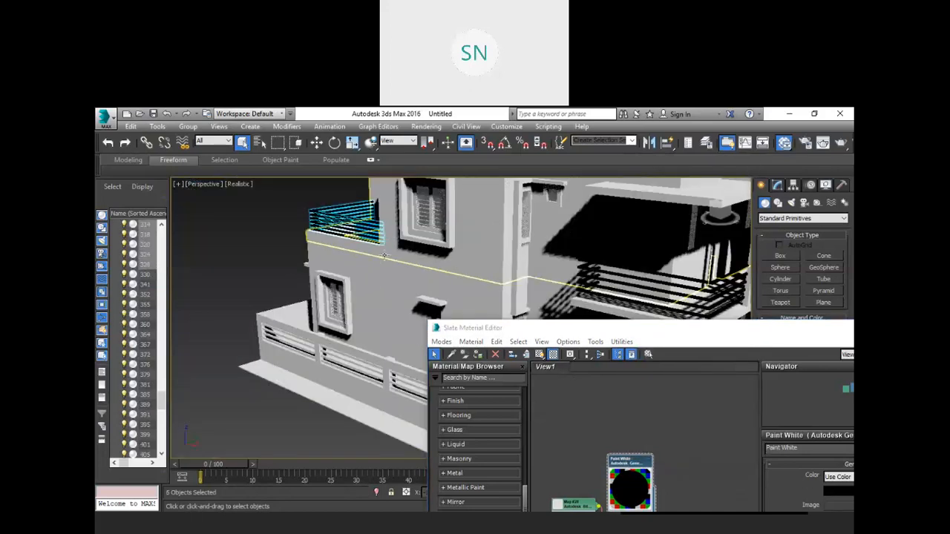
{"action": "scroll", "coordinate": [283, 337], "scroll_direction": "up", "scroll_amount": 5}
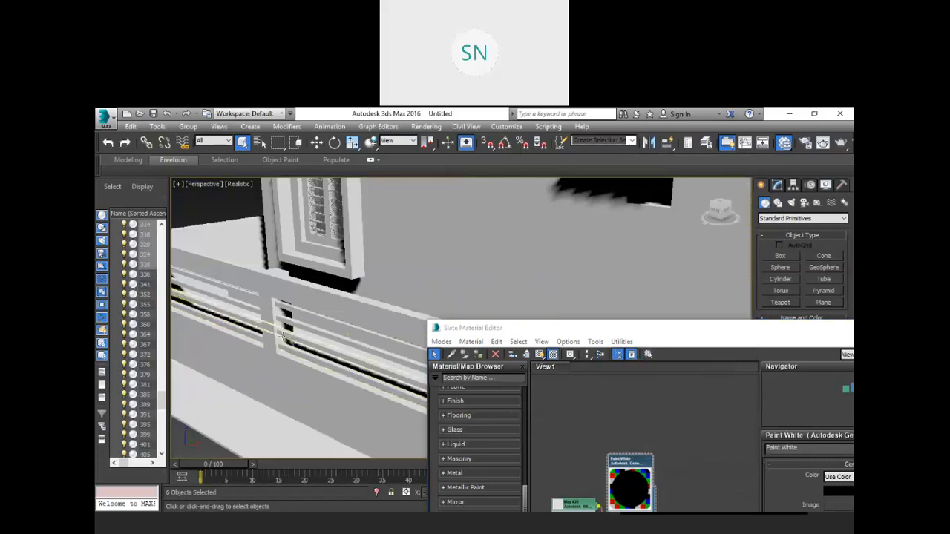
{"action": "left_click", "coordinate": [234, 305]}
{"action": "scroll", "coordinate": [236, 303], "scroll_direction": "down", "scroll_amount": 5}
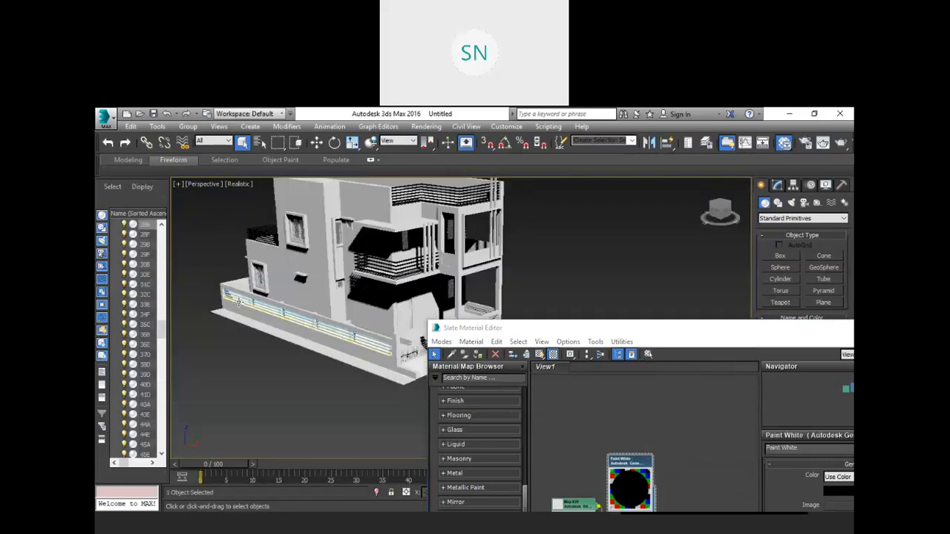
{"action": "scroll", "coordinate": [238, 301], "scroll_direction": "up", "scroll_amount": 5}
{"action": "left_click", "coordinate": [262, 300], "text": "ctrl"}
{"action": "left_click", "coordinate": [262, 312], "text": "ctrl"}
{"action": "left_click", "coordinate": [334, 293], "text": "ctrl"}
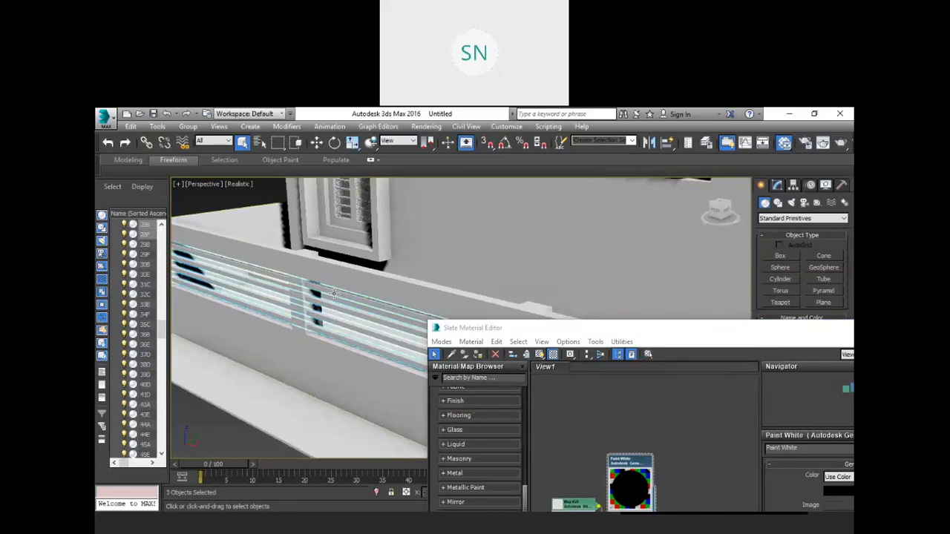
{"action": "right_click", "coordinate": [629, 463]}
{"action": "left_click", "coordinate": [671, 173]}
- Move the material editor clear of the entrance gate and deselect the boundary wall bars
{"action": "scroll", "coordinate": [484, 275], "scroll_direction": "down", "scroll_amount": 6}
{"action": "scroll", "coordinate": [551, 272], "scroll_direction": "up", "scroll_amount": 5}
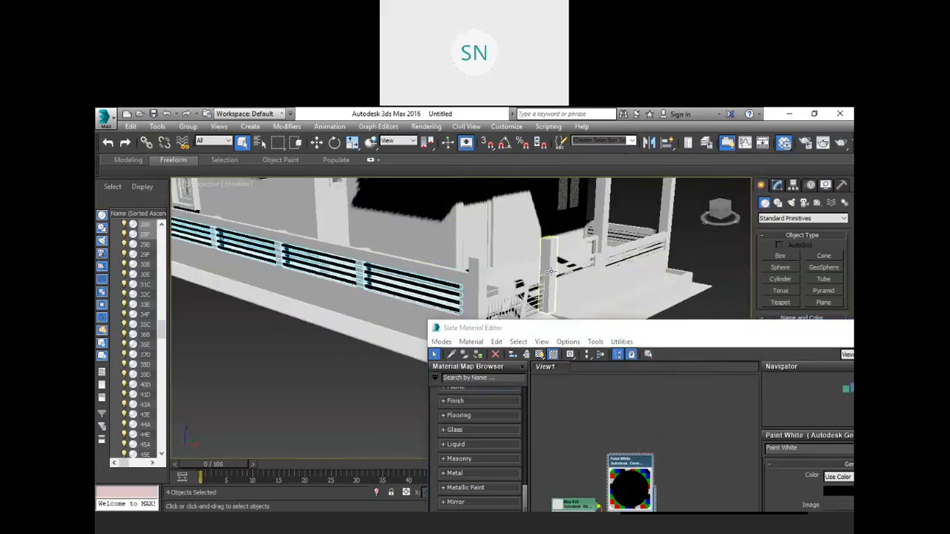
{"action": "scroll", "coordinate": [552, 275], "scroll_direction": "up", "scroll_amount": 3}
{"action": "scroll", "coordinate": [538, 256], "scroll_direction": "down", "scroll_amount": 4}
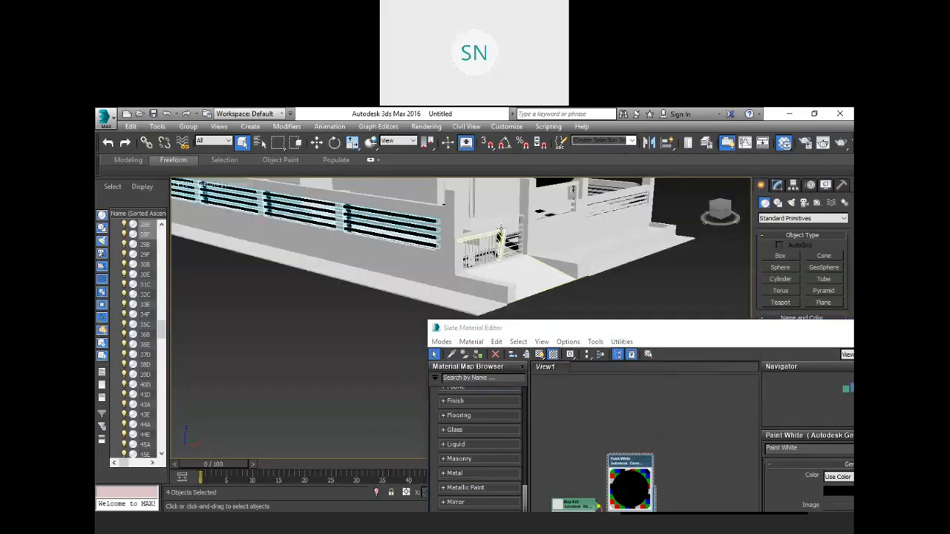
{"action": "scroll", "coordinate": [503, 220], "scroll_direction": "up", "scroll_amount": 3}
{"action": "scroll", "coordinate": [505, 220], "scroll_direction": "down", "scroll_amount": 3}
{"action": "scroll", "coordinate": [452, 259], "scroll_direction": "up", "scroll_amount": 4}
{"action": "scroll", "coordinate": [449, 260], "scroll_direction": "down", "scroll_amount": 3}
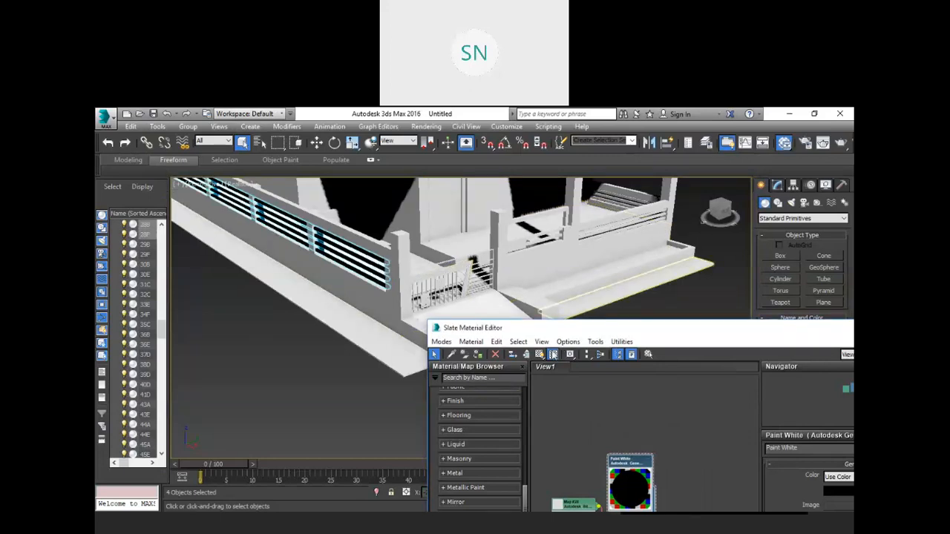
{"action": "left_click_drag", "start_coordinate": [572, 327], "coordinate": [515, 386]}
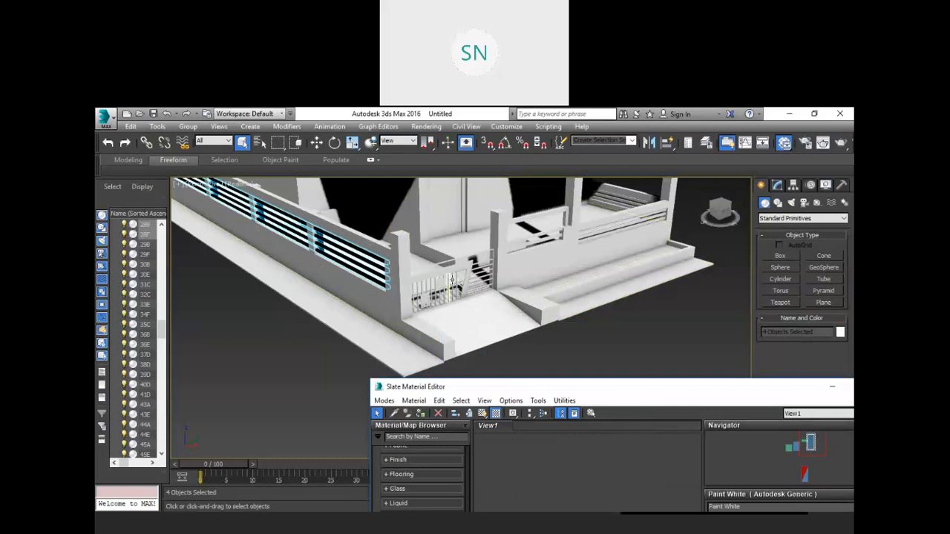
{"action": "scroll", "coordinate": [453, 280], "scroll_direction": "up", "scroll_amount": 1}
{"action": "scroll", "coordinate": [454, 280], "scroll_direction": "down", "scroll_amount": 1}
{"action": "left_click", "coordinate": [560, 346]}
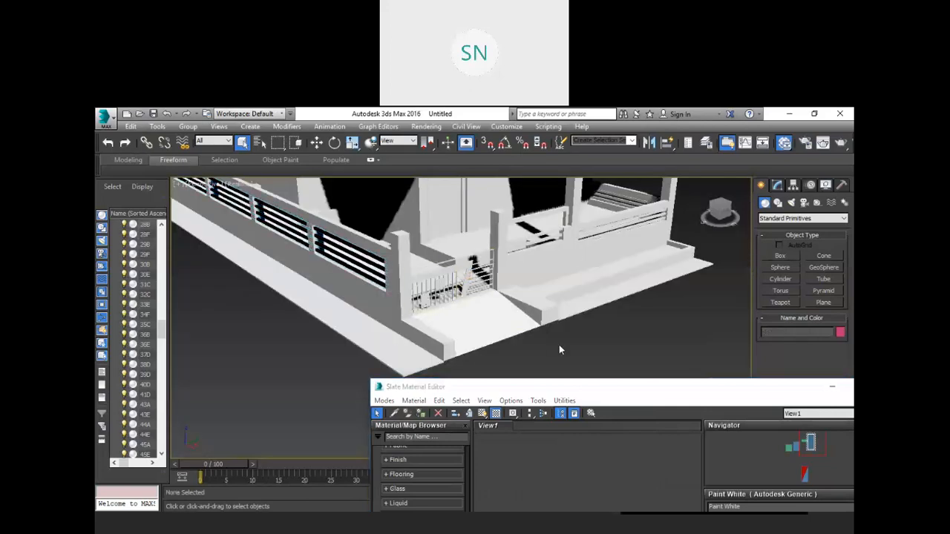
- Select the entrance gate's outer frame, assign the blackened Paint White material to it, and move the material editor off the gate
{"action": "scroll", "coordinate": [466, 315], "scroll_direction": "down", "scroll_amount": 5}
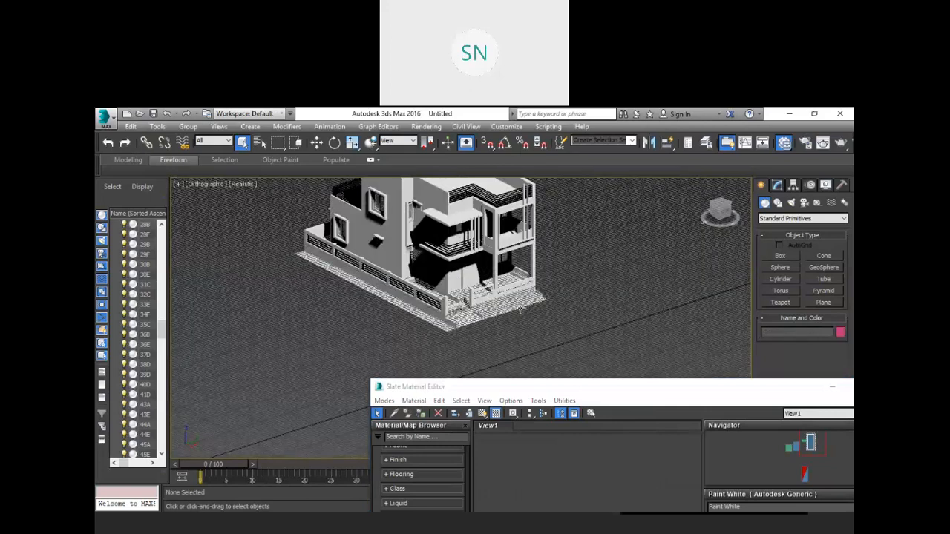
{"action": "scroll", "coordinate": [466, 306], "scroll_direction": "up", "scroll_amount": 3}
{"action": "scroll", "coordinate": [465, 312], "scroll_direction": "up", "scroll_amount": 3}
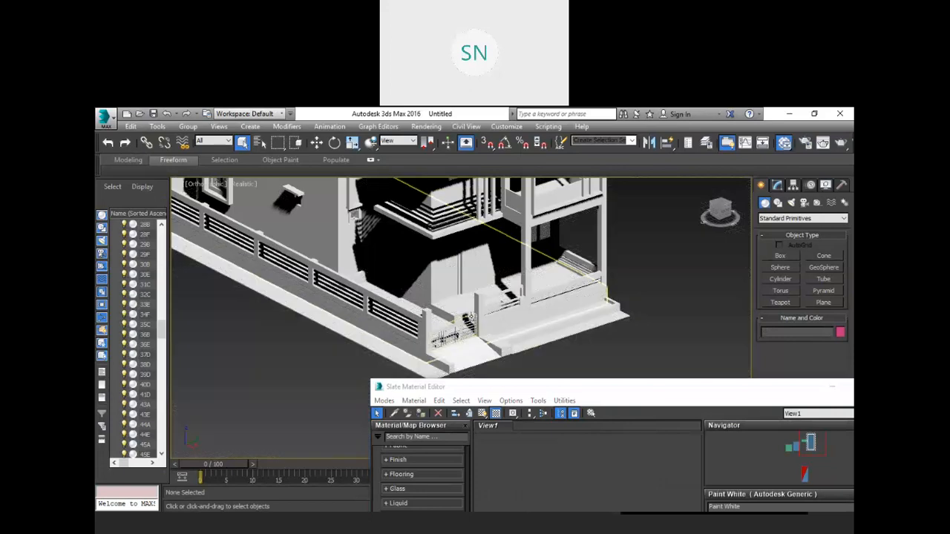
{"action": "scroll", "coordinate": [460, 325], "scroll_direction": "up", "scroll_amount": 2}
{"action": "middle_click_drag", "start_coordinate": [460, 325], "coordinate": [493, 225]}
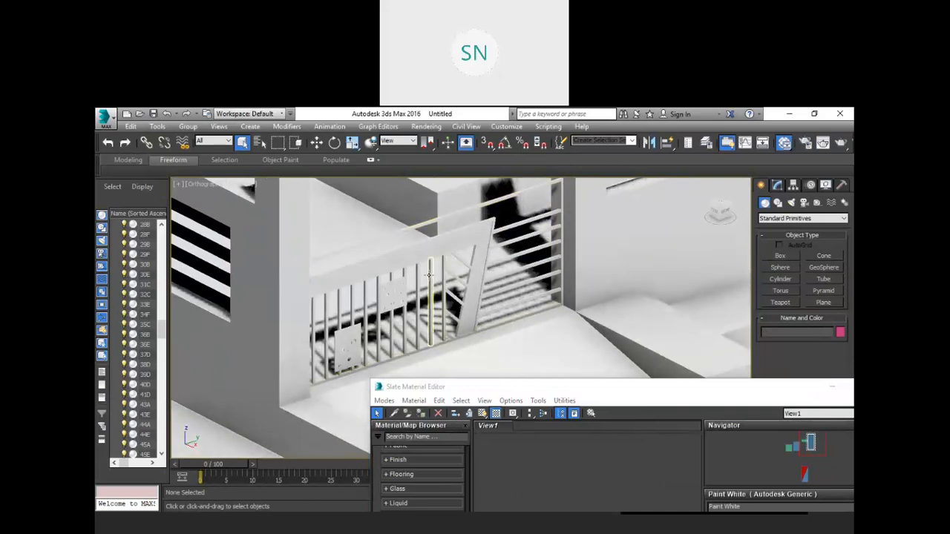
{"action": "left_click", "coordinate": [494, 195]}
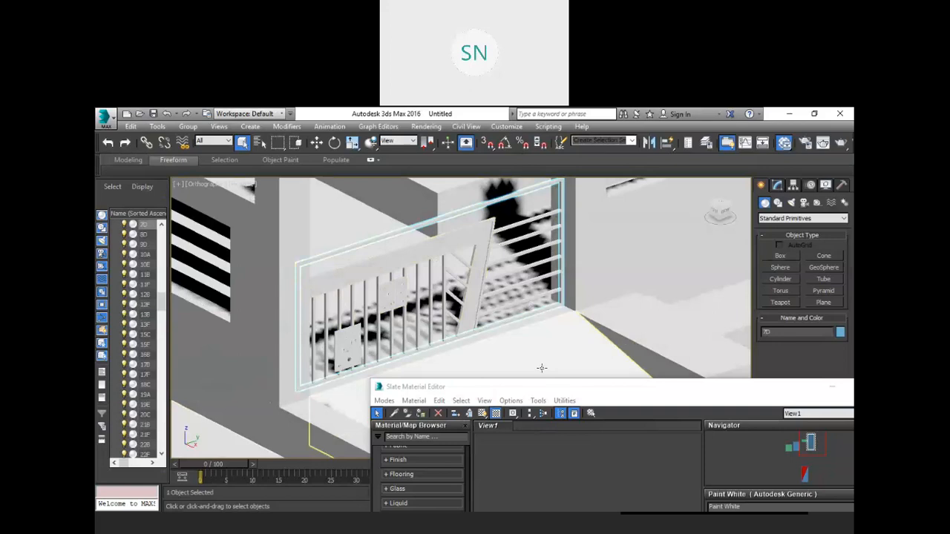
{"action": "scroll", "coordinate": [541, 368], "scroll_direction": "down", "scroll_amount": 2}
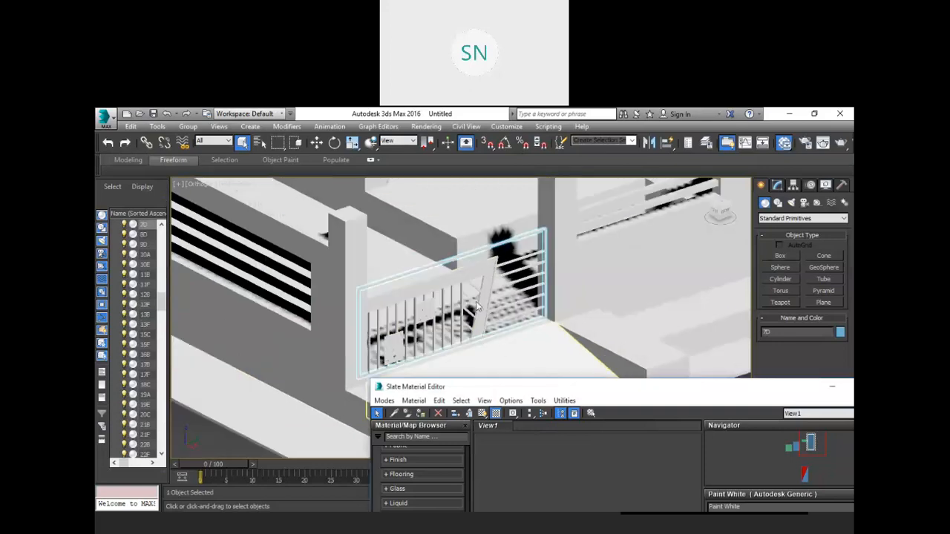
{"action": "right_click", "coordinate": [484, 422]}
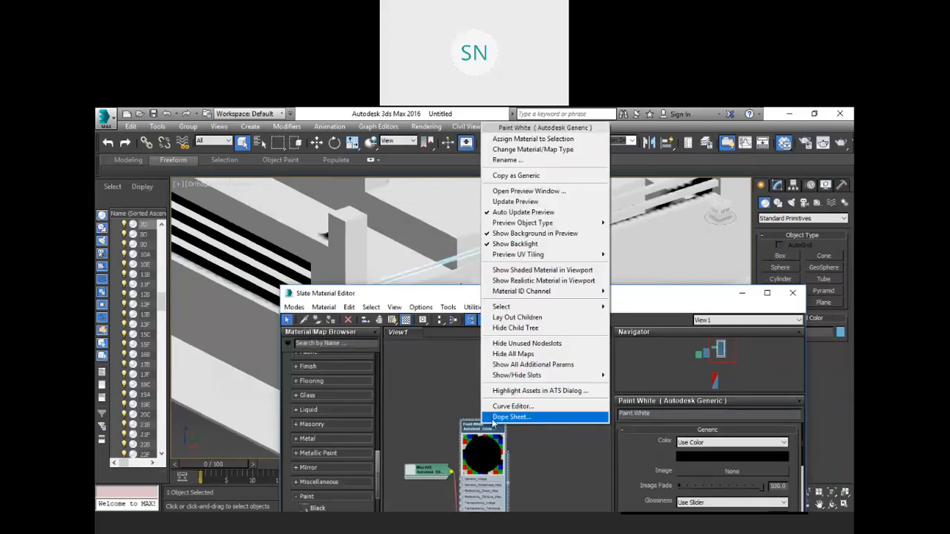
{"action": "left_click", "coordinate": [541, 140]}
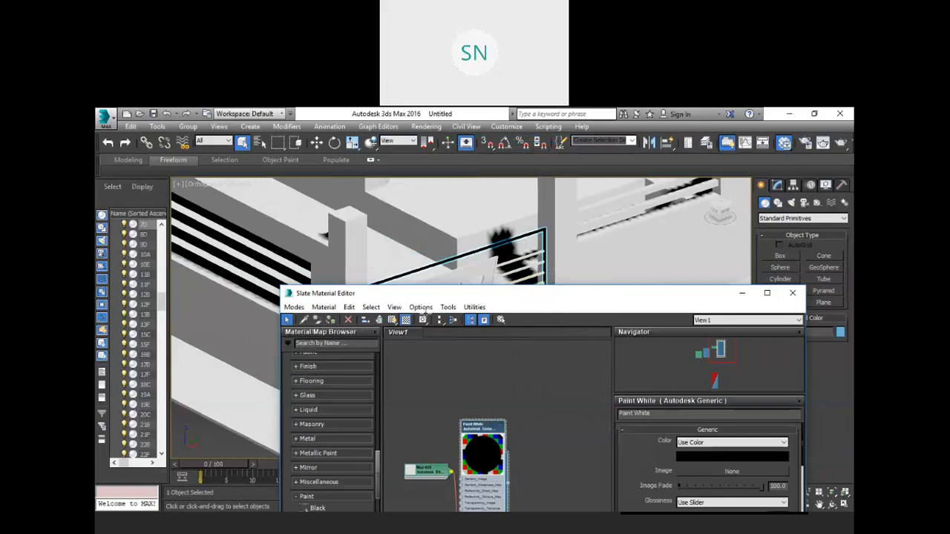
{"action": "left_click_drag", "start_coordinate": [423, 294], "coordinate": [440, 427]}
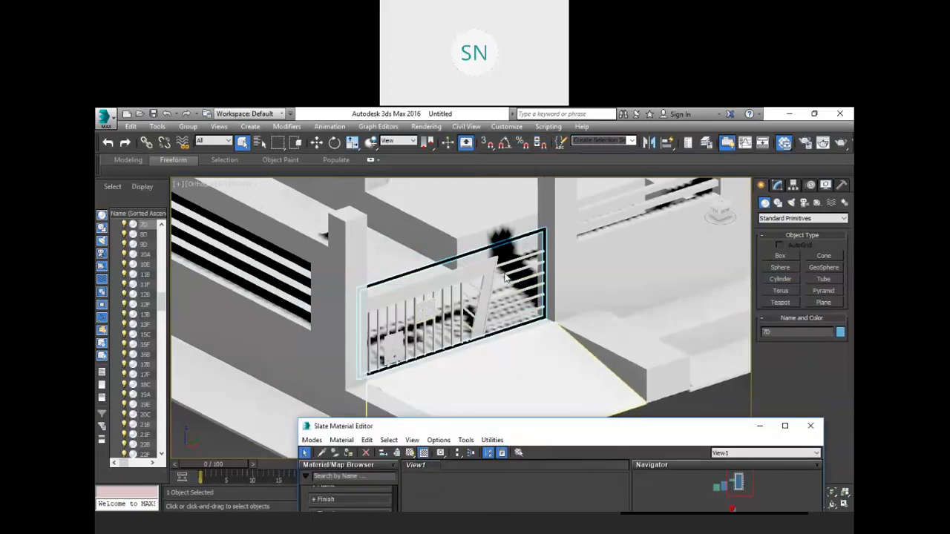
- Bring the material editor back into full view and look over the existing material nodes in View1
{"action": "left_click_drag", "start_coordinate": [504, 426], "coordinate": [463, 176]}
{"action": "scroll", "coordinate": [483, 259], "scroll_direction": "down", "scroll_amount": 4}
{"action": "scroll", "coordinate": [413, 368], "scroll_direction": "up", "scroll_amount": 5}
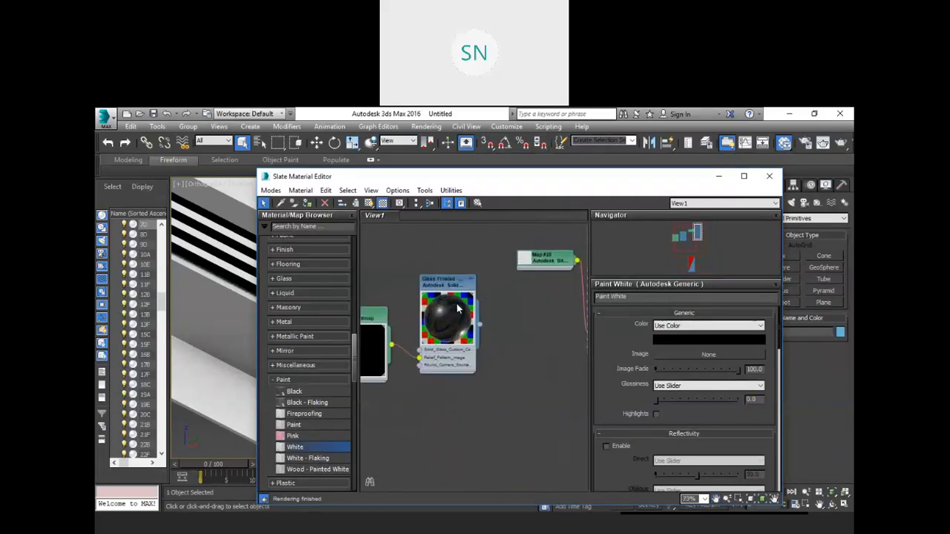
{"action": "scroll", "coordinate": [457, 308], "scroll_direction": "down", "scroll_amount": 2}
{"action": "middle_click_drag", "start_coordinate": [579, 430], "coordinate": [528, 369]}
{"action": "middle_click_drag", "start_coordinate": [512, 426], "coordinate": [481, 313]}
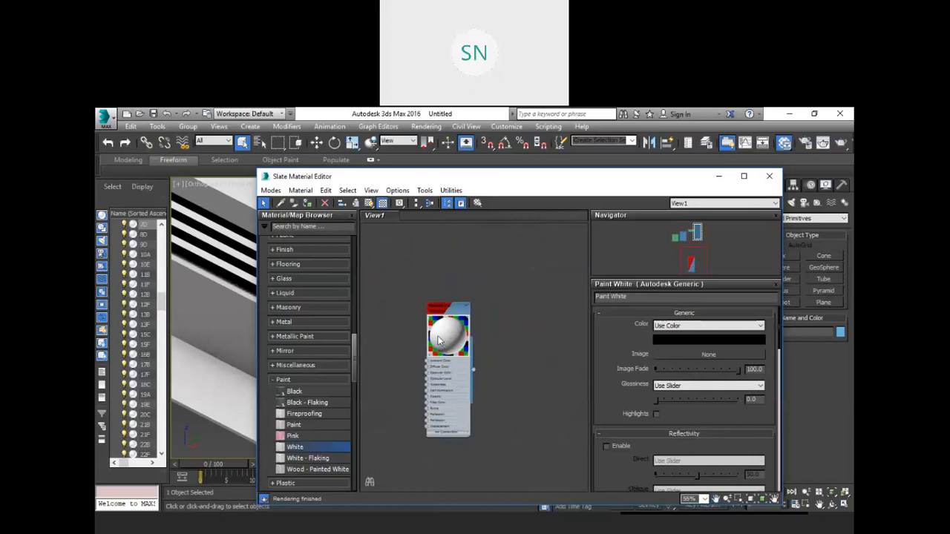
{"action": "scroll", "coordinate": [444, 319], "scroll_direction": "down", "scroll_amount": 4}
{"action": "scroll", "coordinate": [442, 302], "scroll_direction": "up", "scroll_amount": 4}
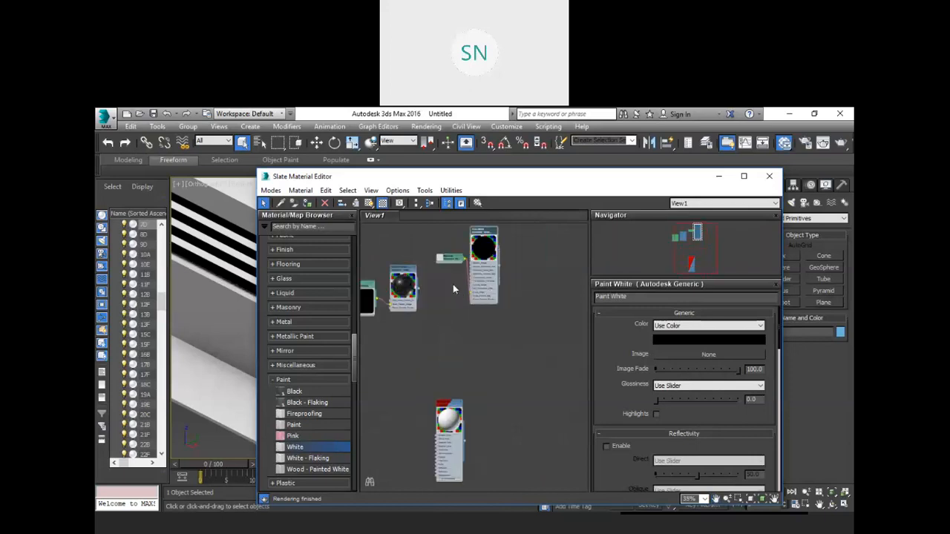
{"action": "middle_click_drag", "start_coordinate": [454, 289], "coordinate": [468, 307]}
- Add the Steel Galvanized material from the Autodesk library's Metal > Fabricated group to View1, below the Paint White node
{"action": "scroll", "coordinate": [306, 371], "scroll_direction": "up", "scroll_amount": 3}
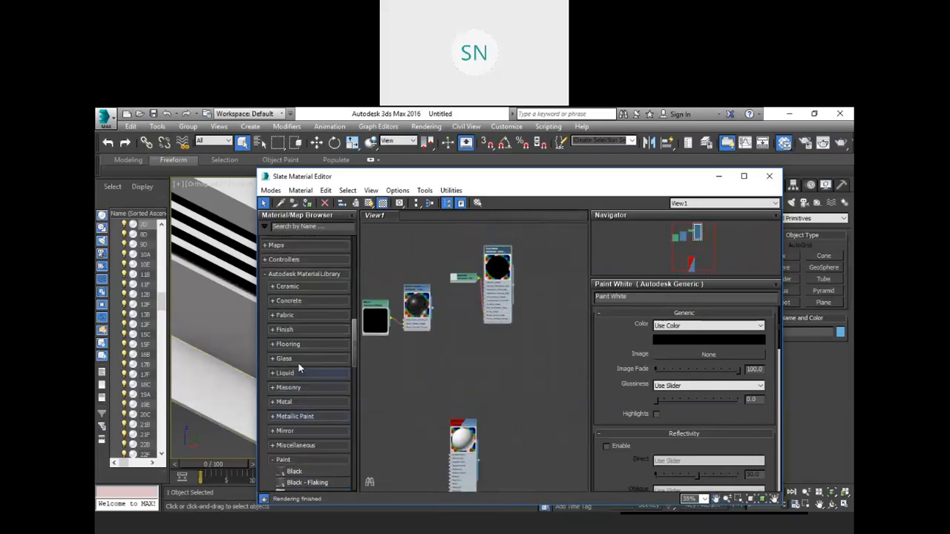
{"action": "scroll", "coordinate": [297, 368], "scroll_direction": "up", "scroll_amount": 2}
{"action": "left_click", "coordinate": [273, 442]}
{"action": "scroll", "coordinate": [311, 372], "scroll_direction": "down", "scroll_amount": 2}
{"action": "scroll", "coordinate": [308, 372], "scroll_direction": "down", "scroll_amount": 1}
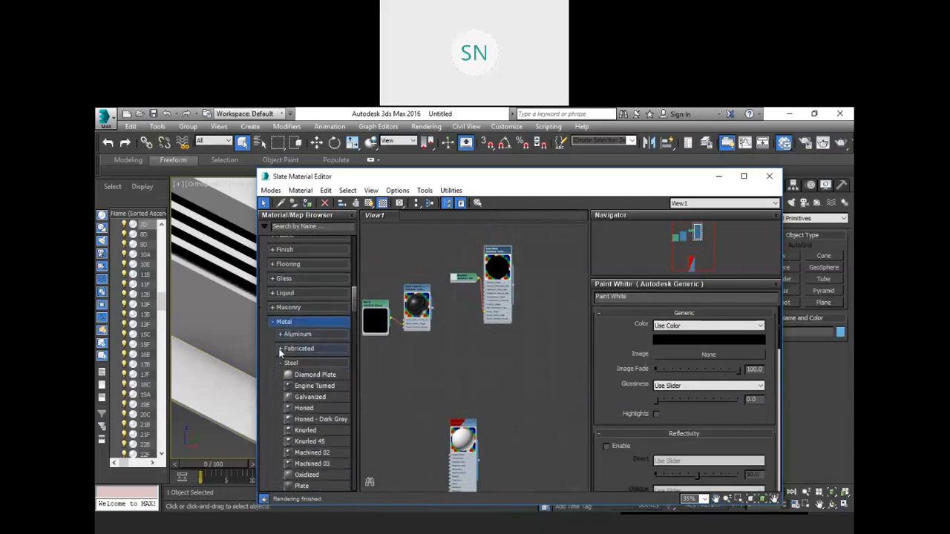
{"action": "left_click", "coordinate": [281, 349]}
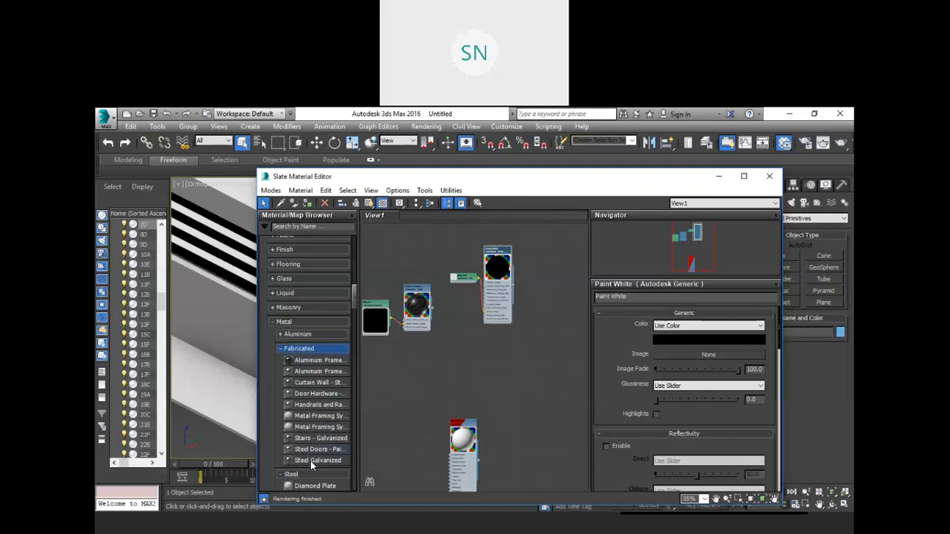
{"action": "left_click_drag", "start_coordinate": [312, 463], "coordinate": [496, 363]}
- Enlarge the Steel Galvanized node's preview, show the background behind it, and open the material's parameters
{"action": "scroll", "coordinate": [486, 364], "scroll_direction": "up", "scroll_amount": 2}
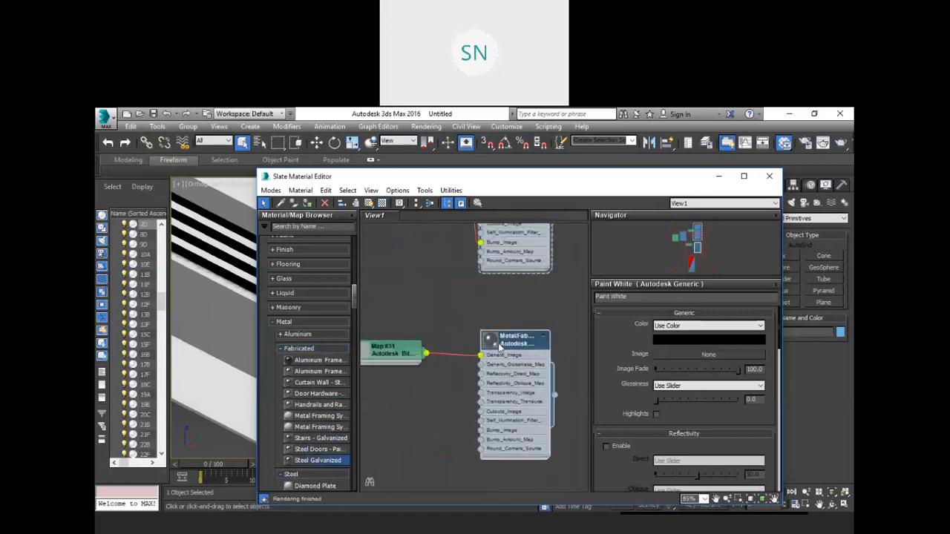
{"action": "left_click", "coordinate": [490, 345]}
{"action": "left_click", "coordinate": [484, 347]}
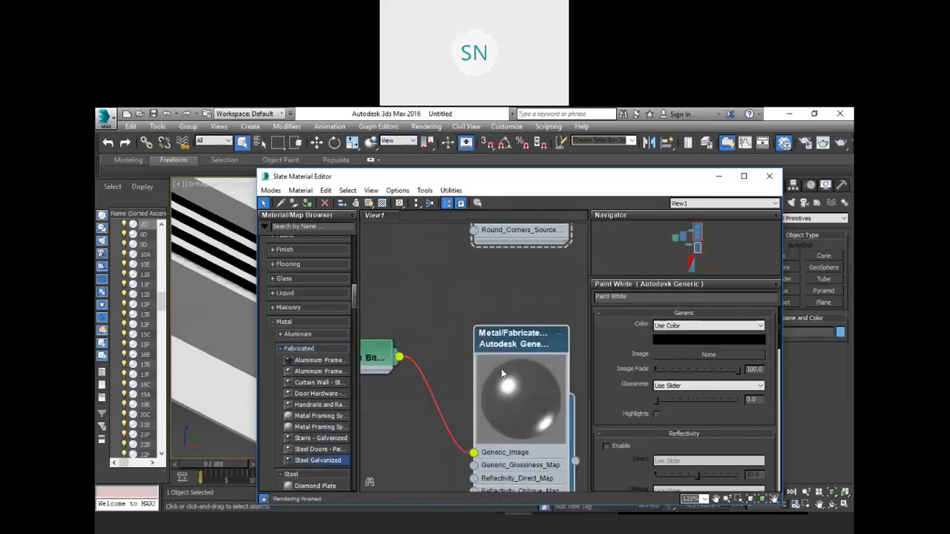
{"action": "left_click", "coordinate": [382, 203]}
{"action": "scroll", "coordinate": [534, 365], "scroll_direction": "down", "scroll_amount": 3}
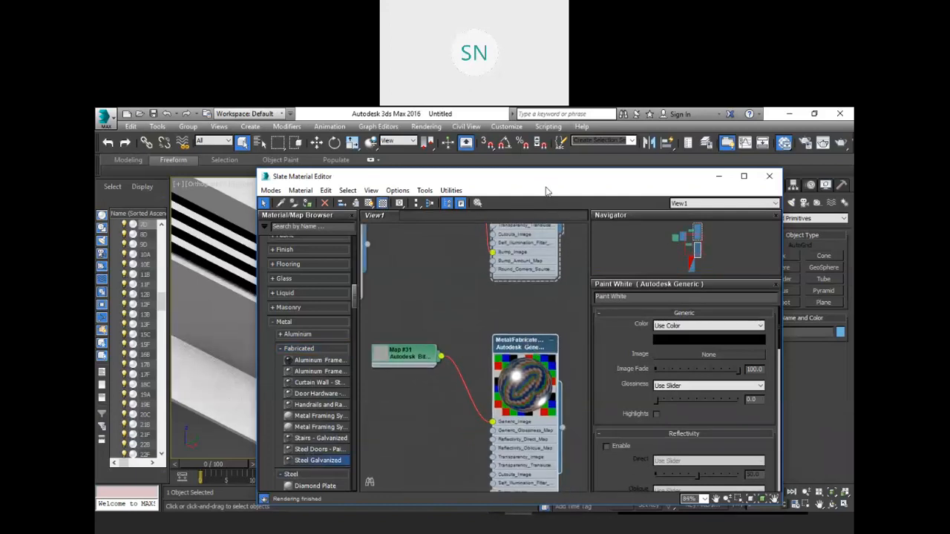
{"action": "double_click", "coordinate": [521, 347]}
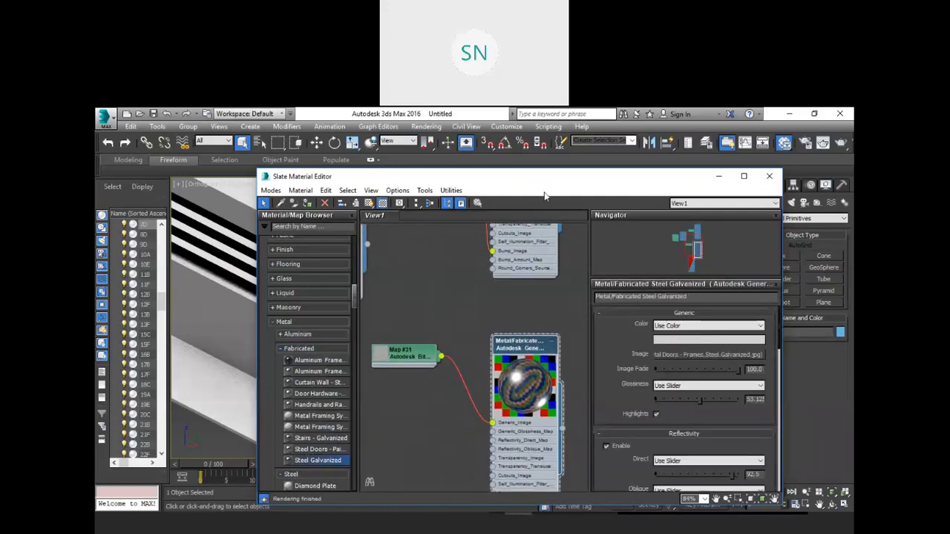
- Select the gate's slanted inner frame, assign the Steel Galvanized material to it, and move the material editor off the gate
{"action": "left_click_drag", "start_coordinate": [481, 176], "coordinate": [477, 384]}
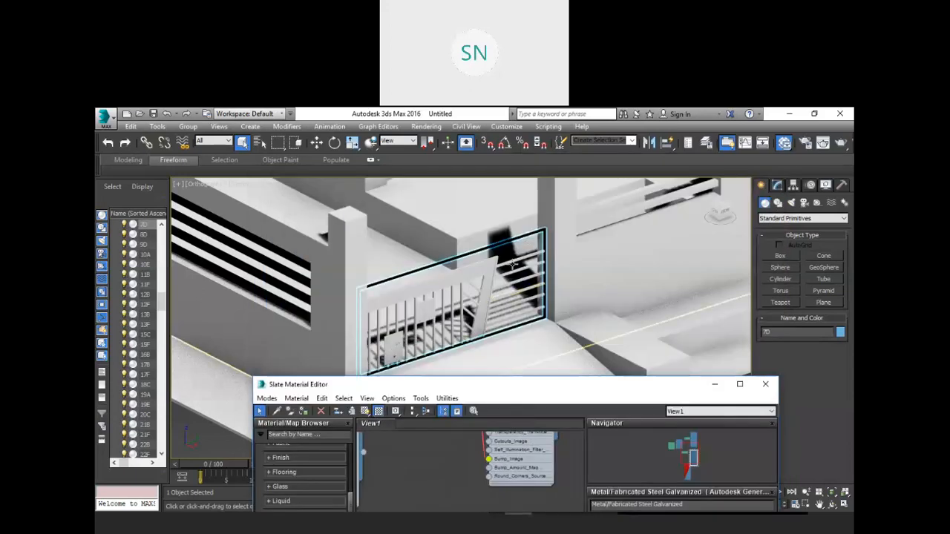
{"action": "left_click", "coordinate": [486, 332]}
{"action": "left_click", "coordinate": [525, 391]}
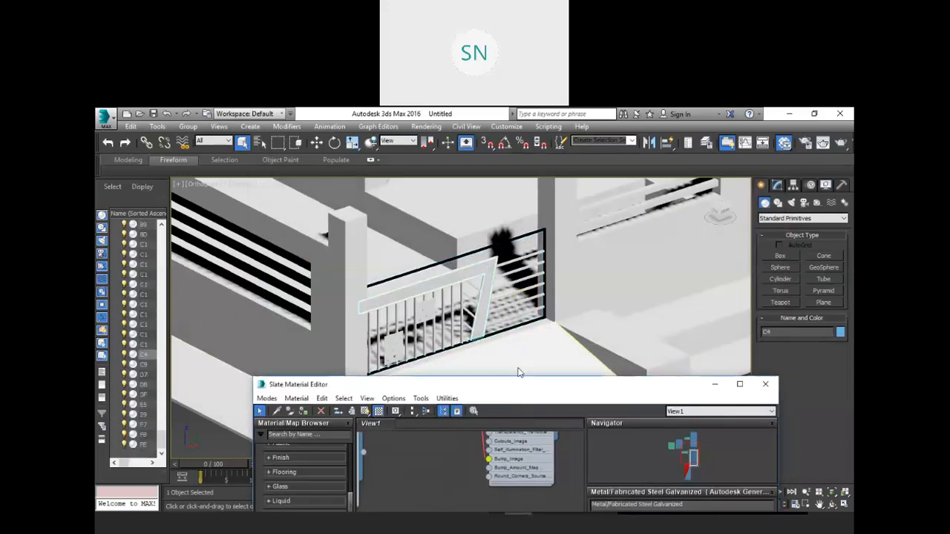
{"action": "left_click_drag", "start_coordinate": [456, 388], "coordinate": [411, 261]}
{"action": "right_click", "coordinate": [472, 426]}
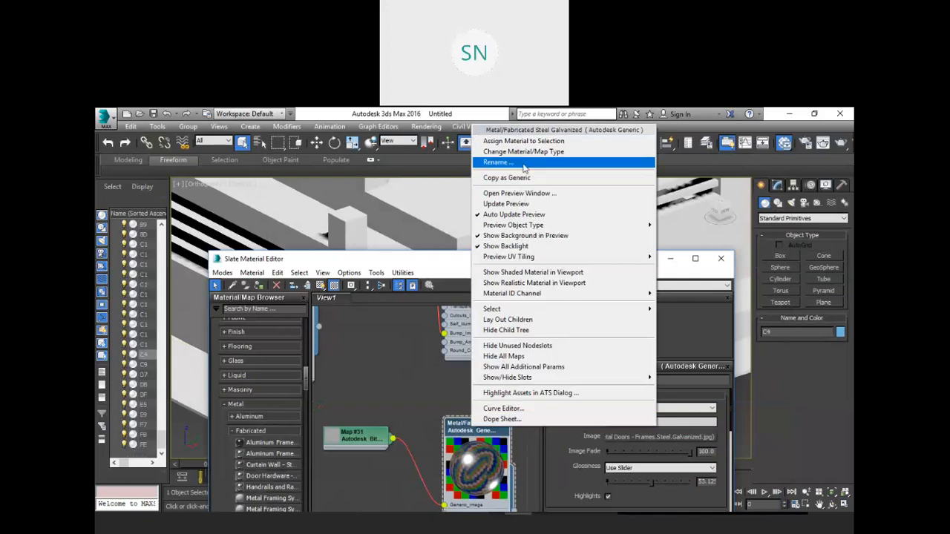
{"action": "left_click", "coordinate": [523, 141]}
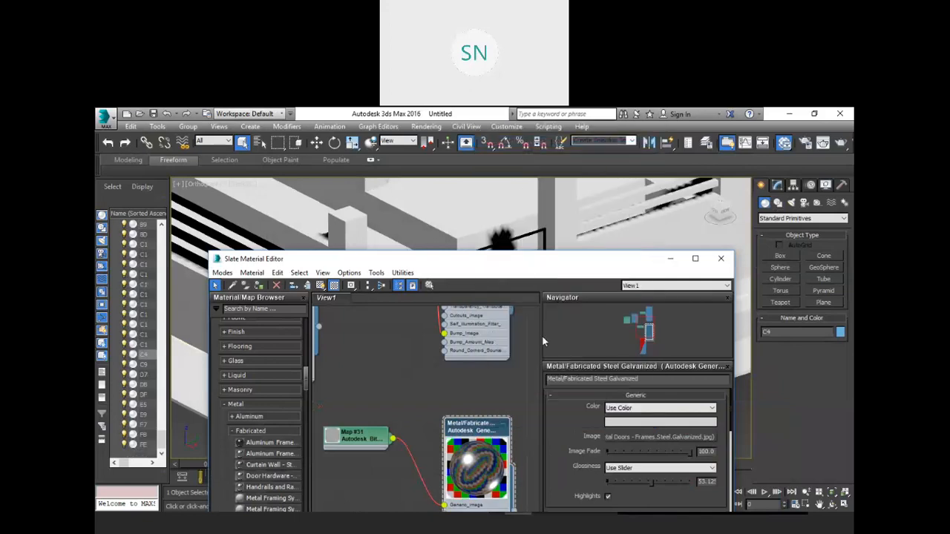
{"action": "left_click_drag", "start_coordinate": [474, 258], "coordinate": [472, 410]}
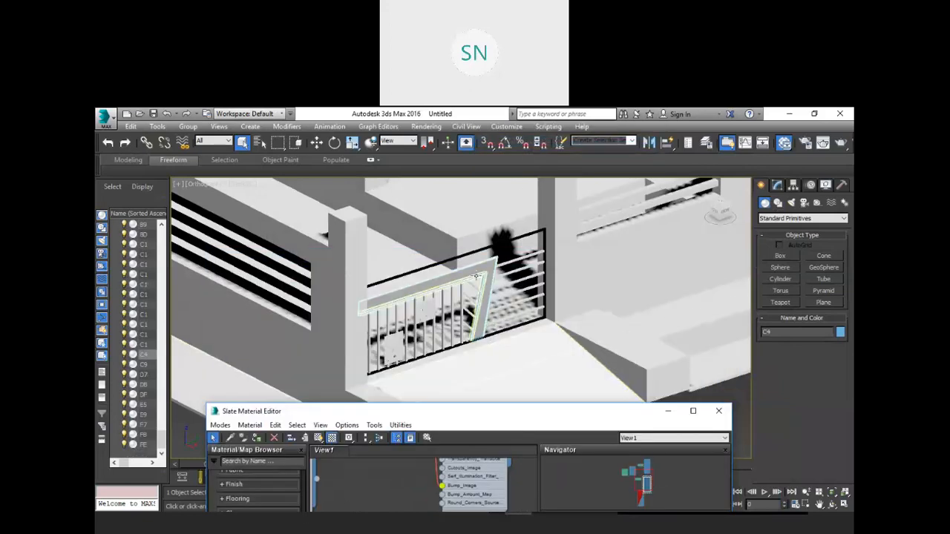
- Select the two perforated plates on the gate and assign the Steel Galvanized material to them
{"action": "scroll", "coordinate": [468, 266], "scroll_direction": "up", "scroll_amount": 5}
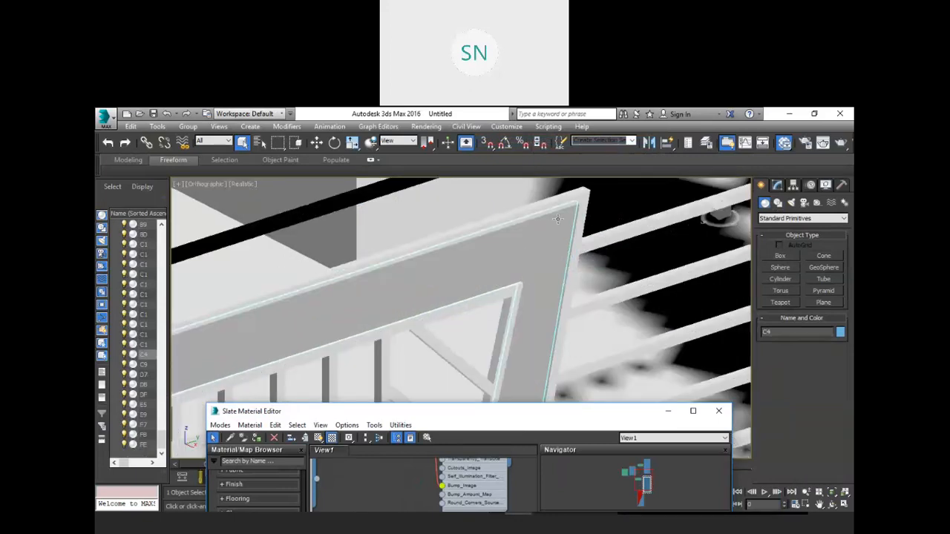
{"action": "scroll", "coordinate": [559, 216], "scroll_direction": "down", "scroll_amount": 5}
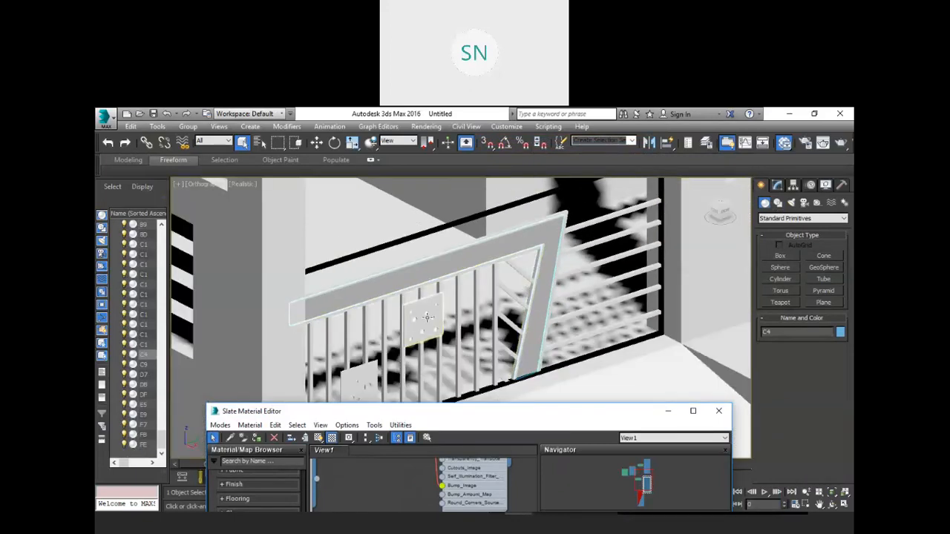
{"action": "left_click", "coordinate": [425, 302]}
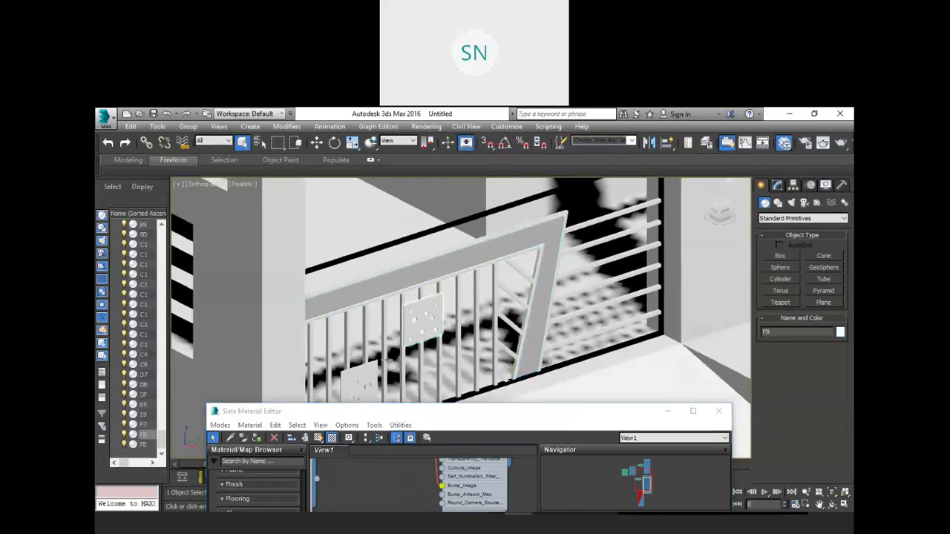
{"action": "left_click", "coordinate": [366, 371], "text": "ctrl"}
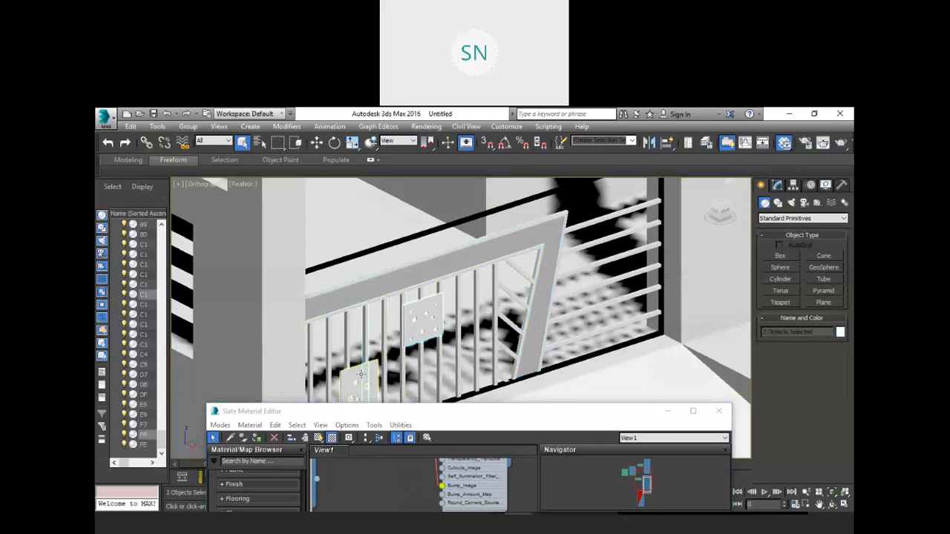
{"action": "left_click", "coordinate": [367, 386]}
{"action": "left_click", "coordinate": [414, 307], "text": "ctrl"}
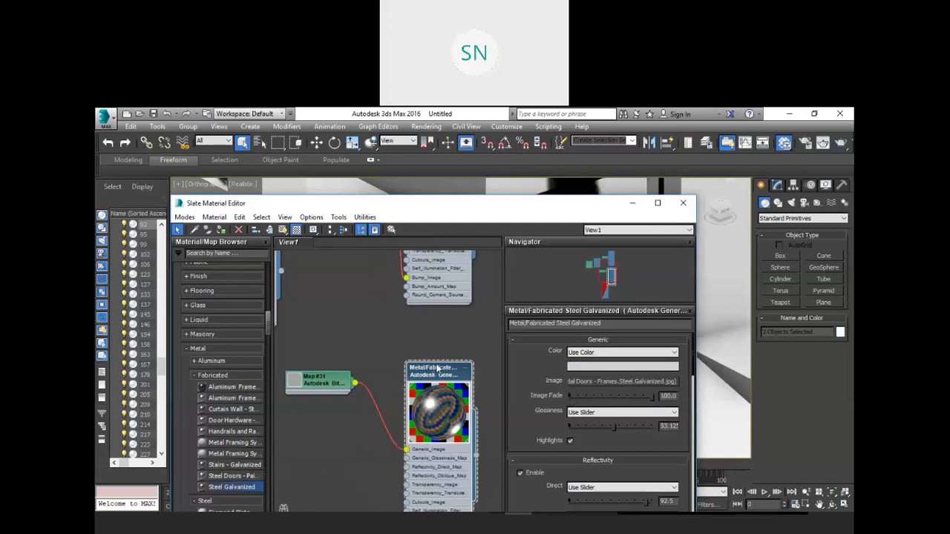
{"action": "right_click", "coordinate": [437, 368]}
{"action": "left_click", "coordinate": [487, 230]}
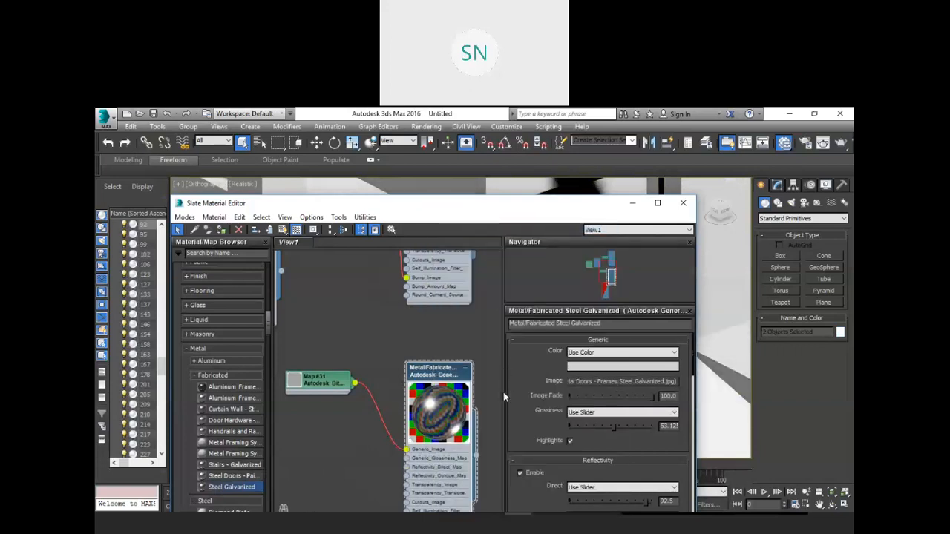
{"action": "left_click_drag", "start_coordinate": [460, 204], "coordinate": [490, 391]}
- Add the Iron Black material from the Autodesk library's Metal group to View1, below the Map #31 node, and show its parameters
{"action": "scroll", "coordinate": [486, 314], "scroll_direction": "down", "scroll_amount": 3}
{"action": "middle_click_drag", "start_coordinate": [487, 314], "coordinate": [461, 277]}
{"action": "scroll", "coordinate": [475, 273], "scroll_direction": "up", "scroll_amount": 2}
{"action": "scroll", "coordinate": [511, 253], "scroll_direction": "down", "scroll_amount": 2}
{"action": "middle_click_drag", "start_coordinate": [513, 250], "coordinate": [511, 276]}
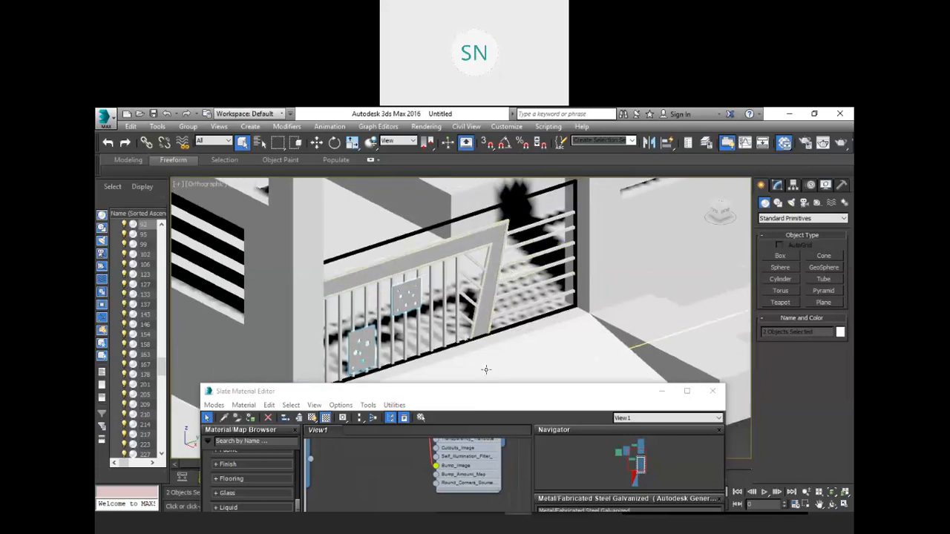
{"action": "left_click_drag", "start_coordinate": [478, 197], "coordinate": [476, 162]}
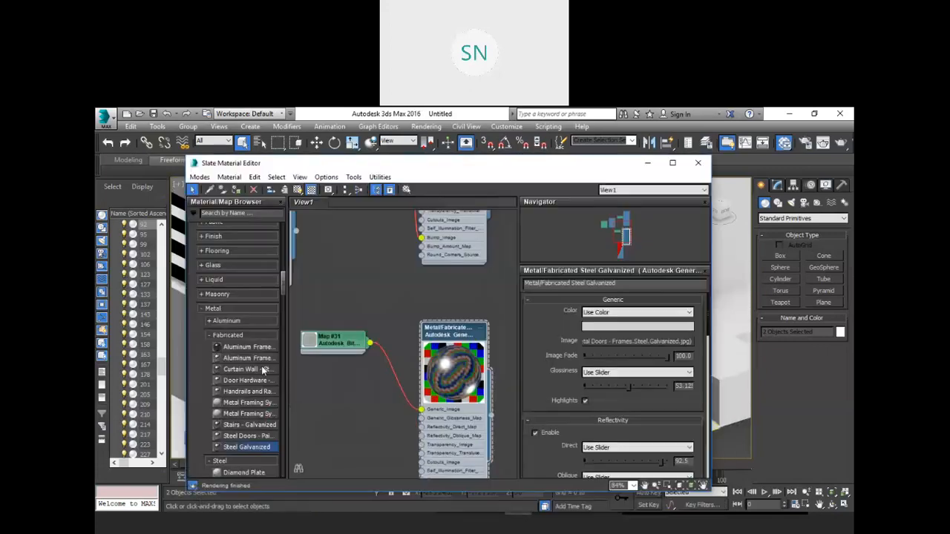
{"action": "left_click", "coordinate": [227, 335]}
{"action": "scroll", "coordinate": [238, 335], "scroll_direction": "down", "scroll_amount": 5}
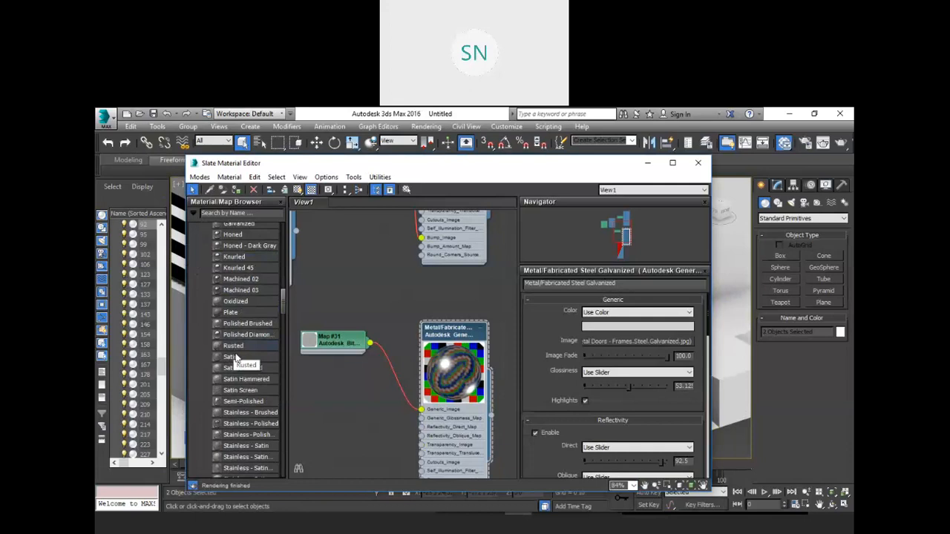
{"action": "scroll", "coordinate": [236, 358], "scroll_direction": "down", "scroll_amount": 7}
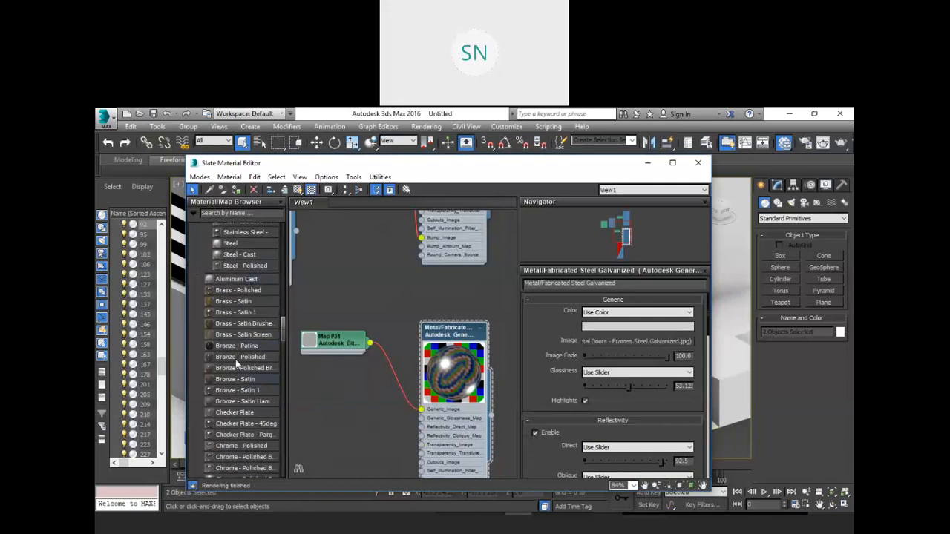
{"action": "scroll", "coordinate": [236, 425], "scroll_direction": "down", "scroll_amount": 4}
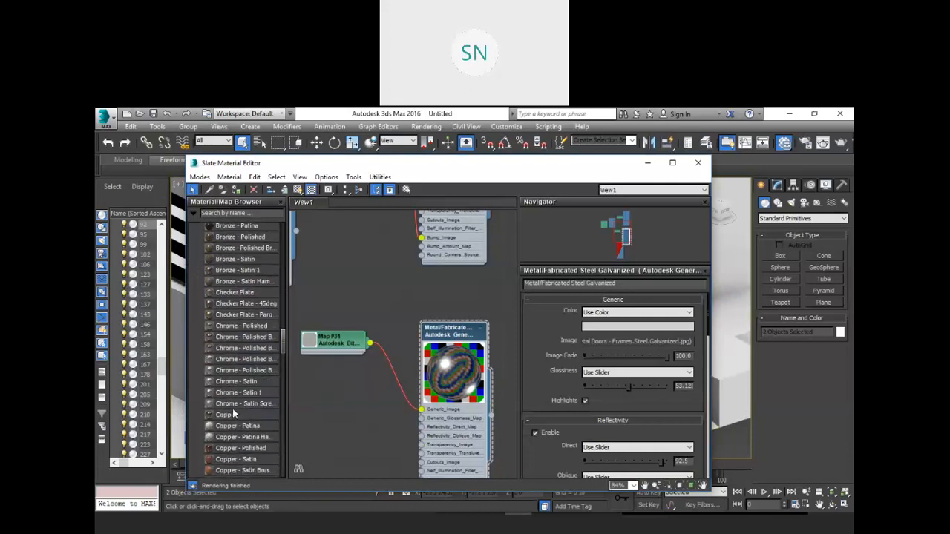
{"action": "scroll", "coordinate": [250, 421], "scroll_direction": "down", "scroll_amount": 5}
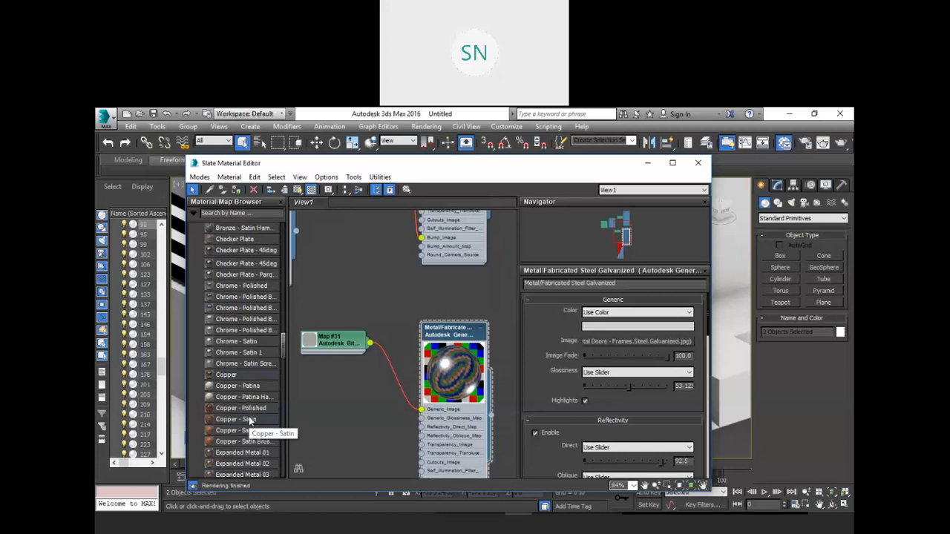
{"action": "scroll", "coordinate": [247, 409], "scroll_direction": "down", "scroll_amount": 3}
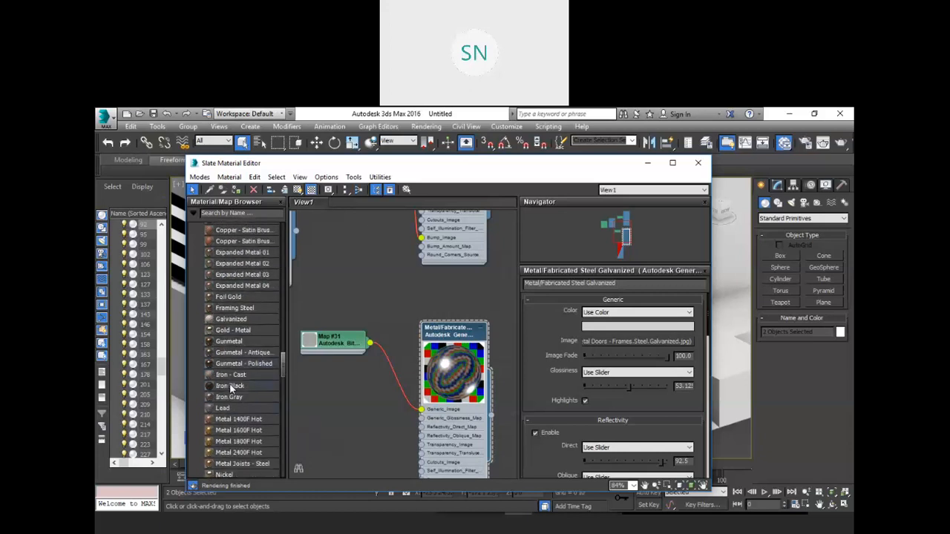
{"action": "left_click_drag", "start_coordinate": [227, 392], "coordinate": [334, 410]}
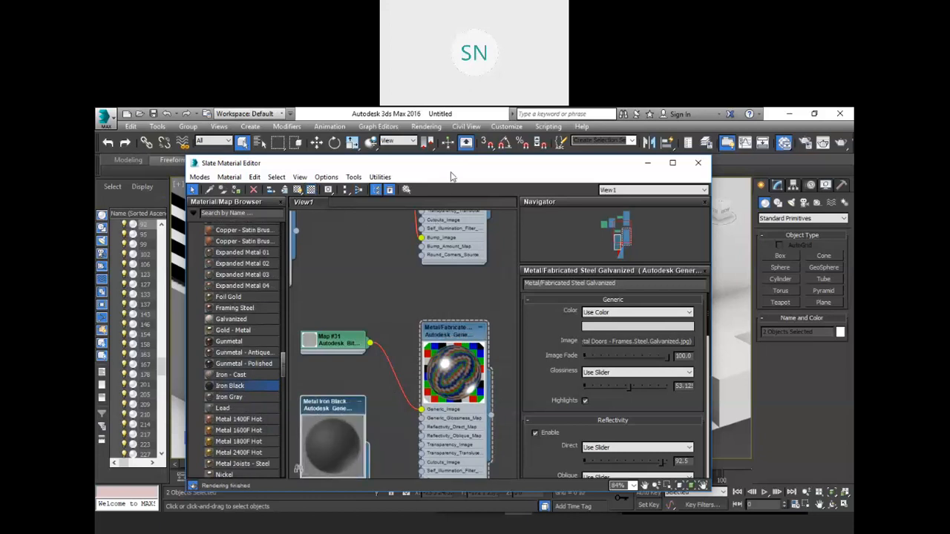
{"action": "left_click", "coordinate": [341, 402]}
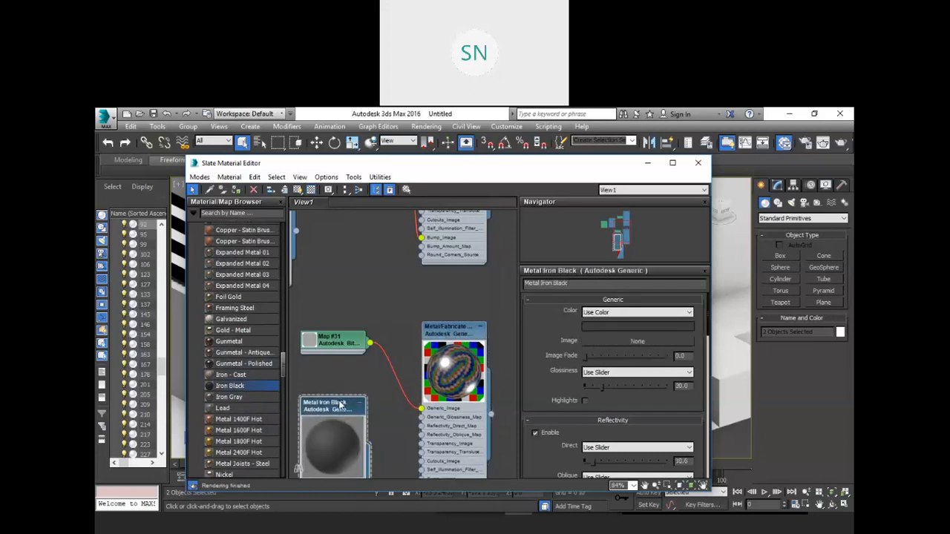
- Uncover the gate and select all of its vertical bars together
{"action": "left_click_drag", "start_coordinate": [405, 163], "coordinate": [397, 418]}
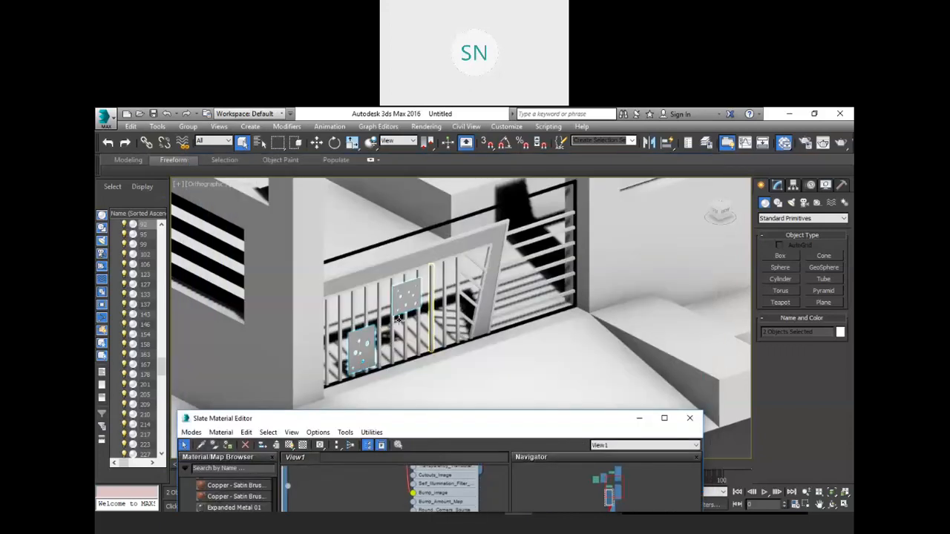
{"action": "left_click", "coordinate": [327, 313]}
{"action": "left_click", "coordinate": [353, 304], "text": "ctrl"}
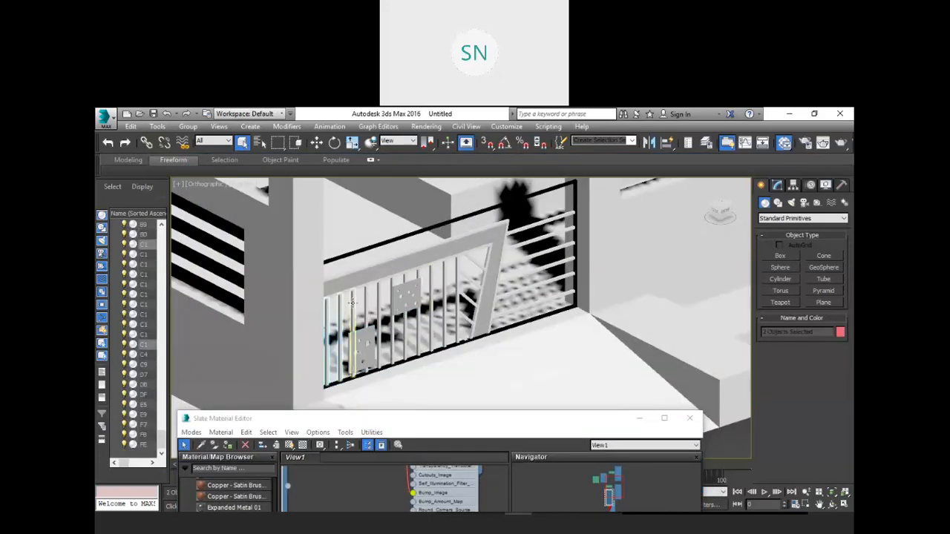
{"action": "left_click", "coordinate": [366, 298], "text": "ctrl"}
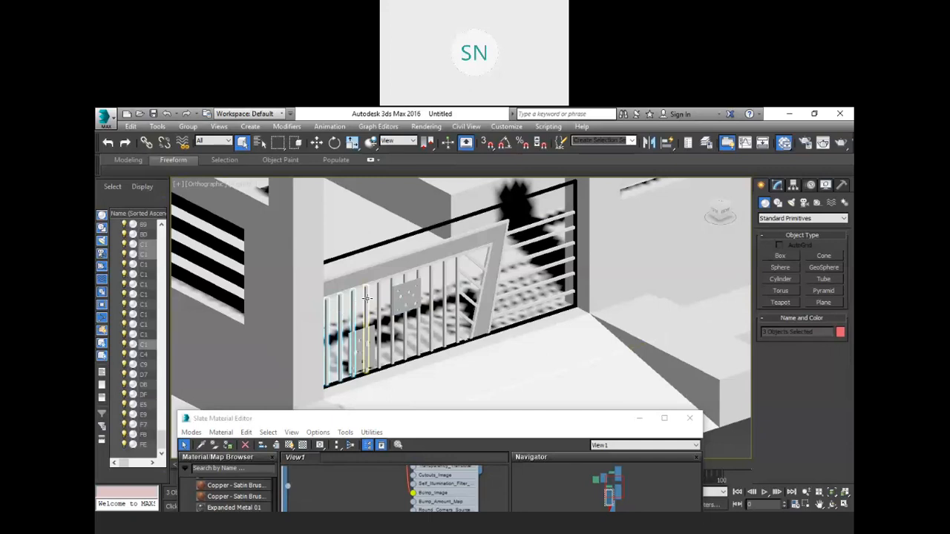
{"action": "left_click", "coordinate": [366, 298], "text": "ctrl"}
{"action": "left_click", "coordinate": [379, 311], "text": "ctrl"}
{"action": "left_click", "coordinate": [392, 323], "text": "ctrl"}
{"action": "left_click", "coordinate": [408, 336], "text": "ctrl"}
{"action": "left_click", "coordinate": [405, 331], "text": "ctrl"}
{"action": "left_click", "coordinate": [419, 323], "text": "ctrl"}
{"action": "left_click", "coordinate": [431, 318], "text": "ctrl"}
{"action": "left_click", "coordinate": [443, 317], "text": "ctrl"}
{"action": "left_click", "coordinate": [456, 315], "text": "ctrl"}
{"action": "left_click", "coordinate": [463, 319], "text": "ctrl"}
- Add the gate's diagonal braces, slanted inner frame and horizontal bars to the selection
{"action": "left_click", "coordinate": [465, 296], "text": "ctrl"}
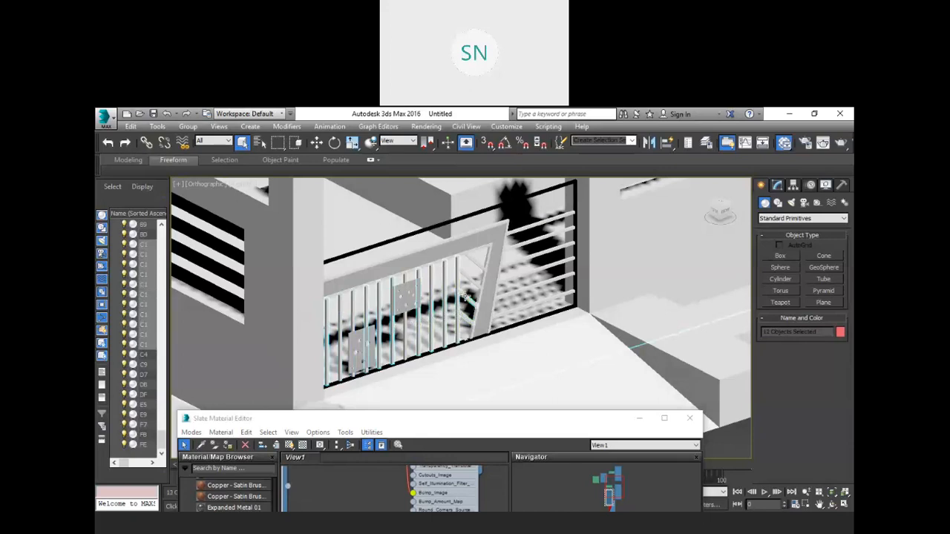
{"action": "left_click", "coordinate": [477, 262], "text": "ctrl"}
{"action": "left_click", "coordinate": [488, 247], "text": "ctrl"}
{"action": "left_click", "coordinate": [504, 219], "text": "ctrl"}
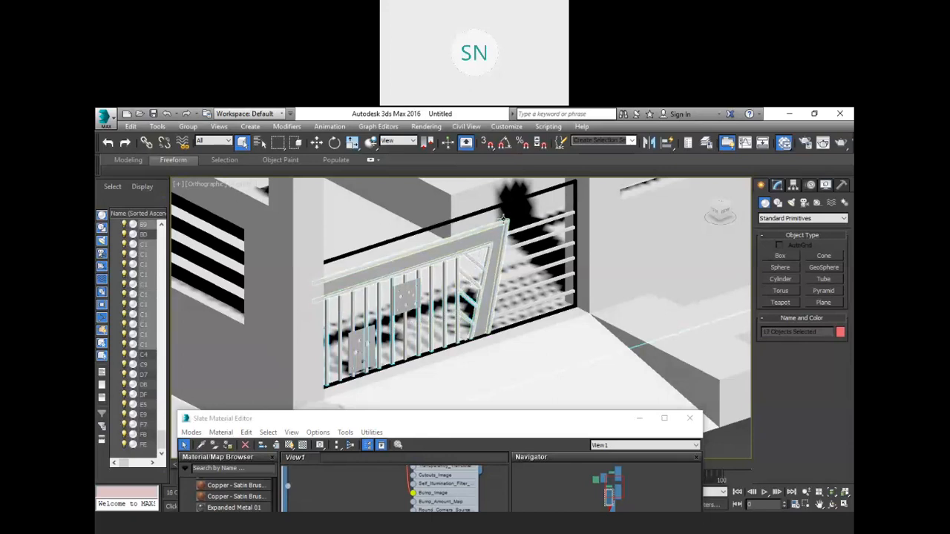
{"action": "left_click", "coordinate": [523, 228], "text": "ctrl"}
{"action": "left_click", "coordinate": [524, 243], "text": "ctrl"}
{"action": "left_click", "coordinate": [525, 258], "text": "ctrl"}
{"action": "left_click", "coordinate": [527, 267], "text": "ctrl"}
{"action": "left_click", "coordinate": [513, 294], "text": "ctrl"}
{"action": "left_click", "coordinate": [516, 308], "text": "ctrl"}
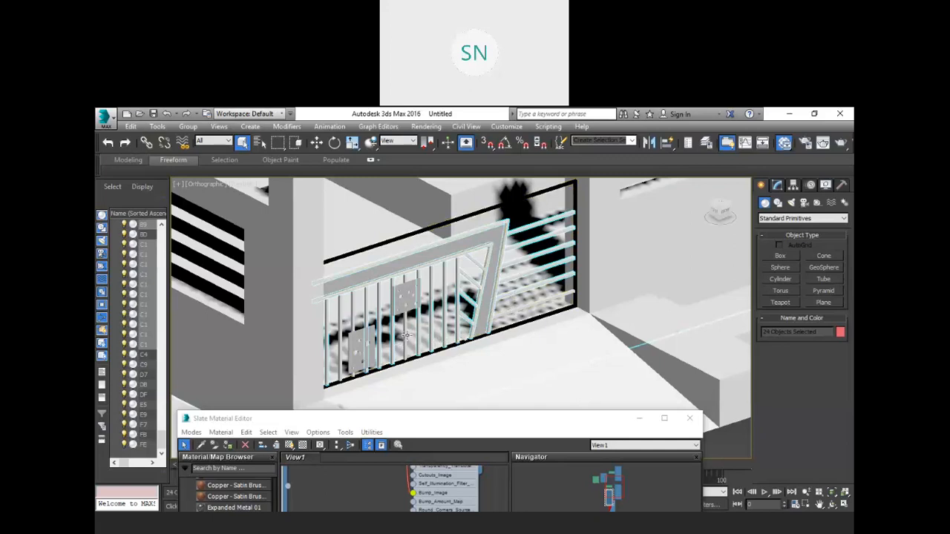
- Assign the Iron Black material to the selected gate parts and move the material editor off the gate
{"action": "left_click", "coordinate": [414, 429]}
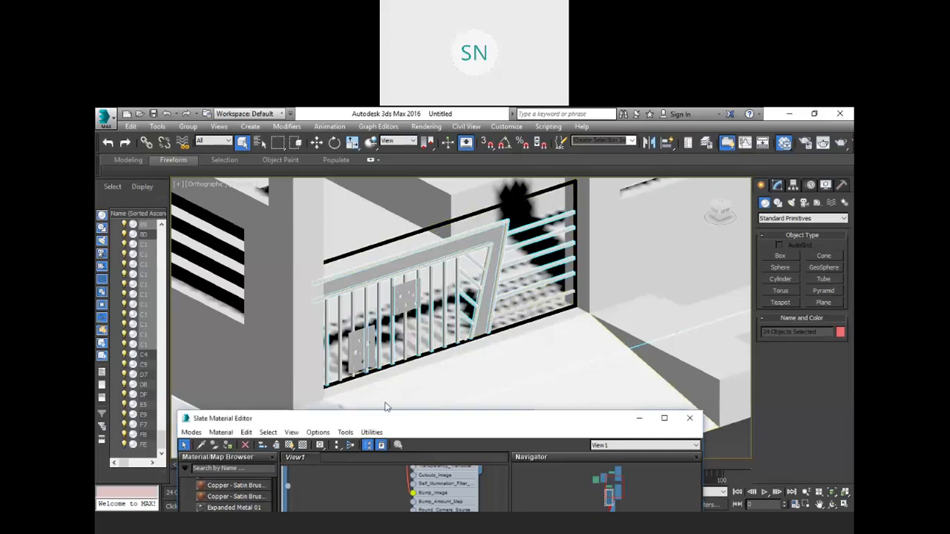
{"action": "left_click_drag", "start_coordinate": [414, 419], "coordinate": [432, 231]}
{"action": "right_click", "coordinate": [346, 473]}
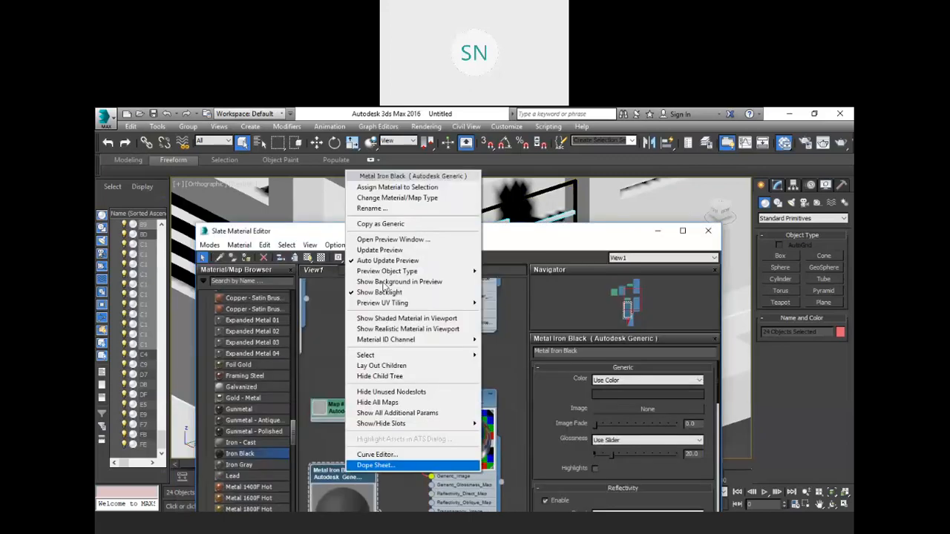
{"action": "left_click", "coordinate": [413, 188]}
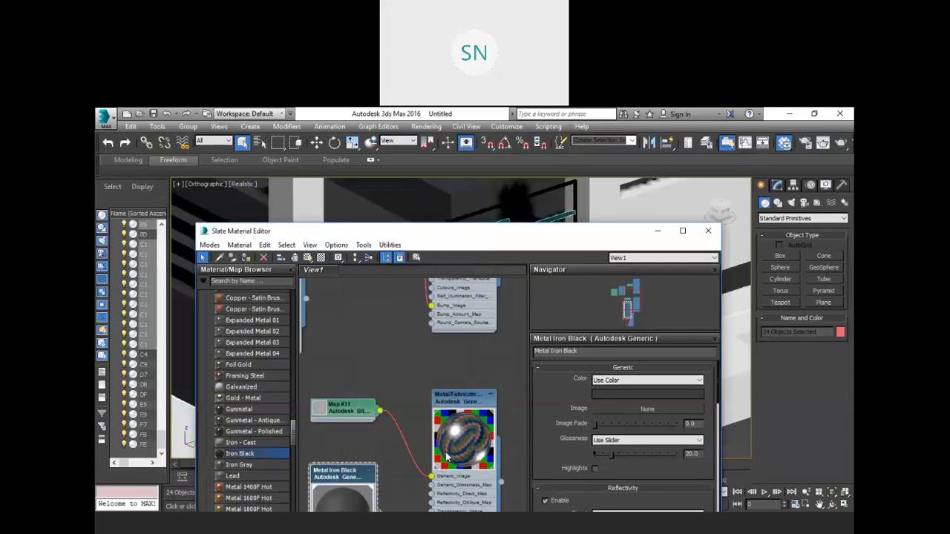
{"action": "left_click_drag", "start_coordinate": [440, 226], "coordinate": [431, 432]}
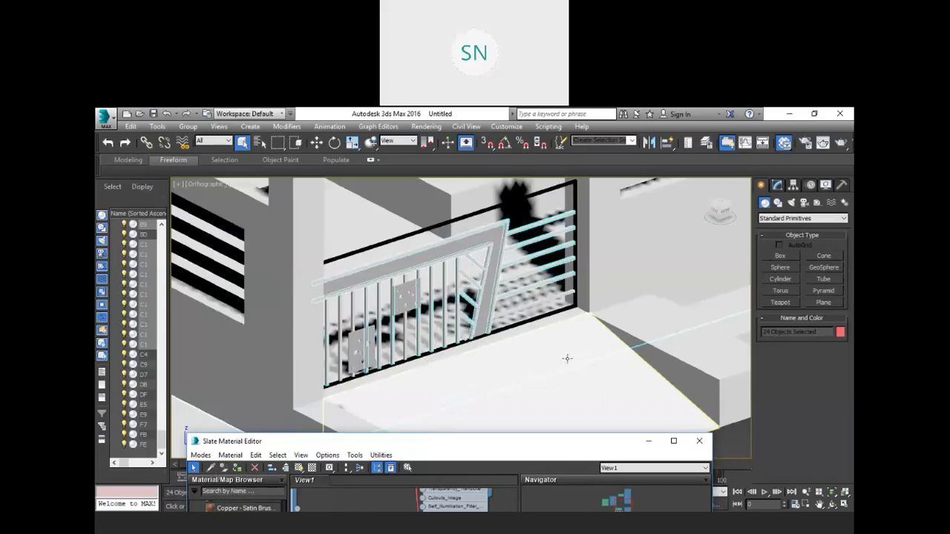
- Pick a few of the gate's middle vertical bars, clear the selection, and examine how the whole gate looks
{"action": "left_click", "coordinate": [390, 326]}
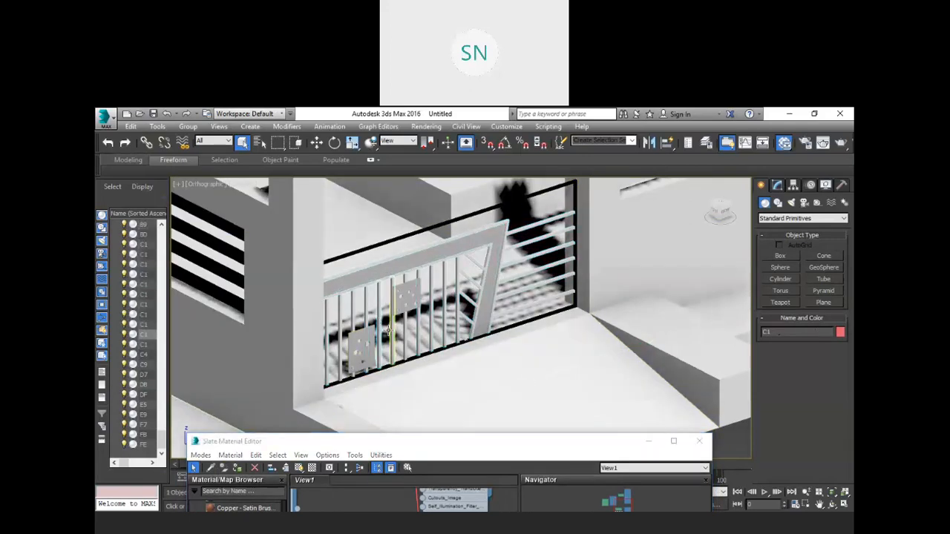
{"action": "left_click", "coordinate": [407, 328], "text": "ctrl"}
{"action": "left_click", "coordinate": [402, 319], "text": "ctrl"}
{"action": "left_click", "coordinate": [417, 324], "text": "ctrl"}
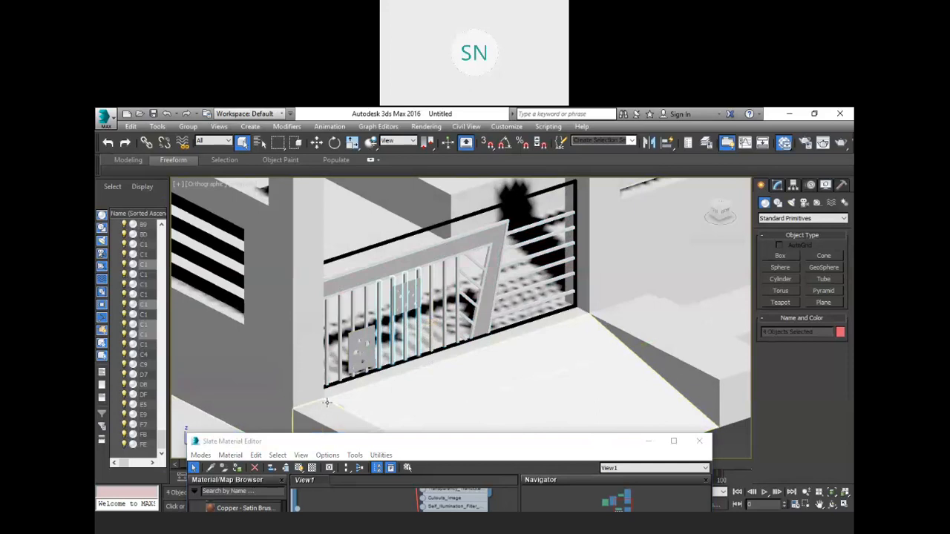
{"action": "scroll", "coordinate": [324, 343], "scroll_direction": "down", "scroll_amount": 3}
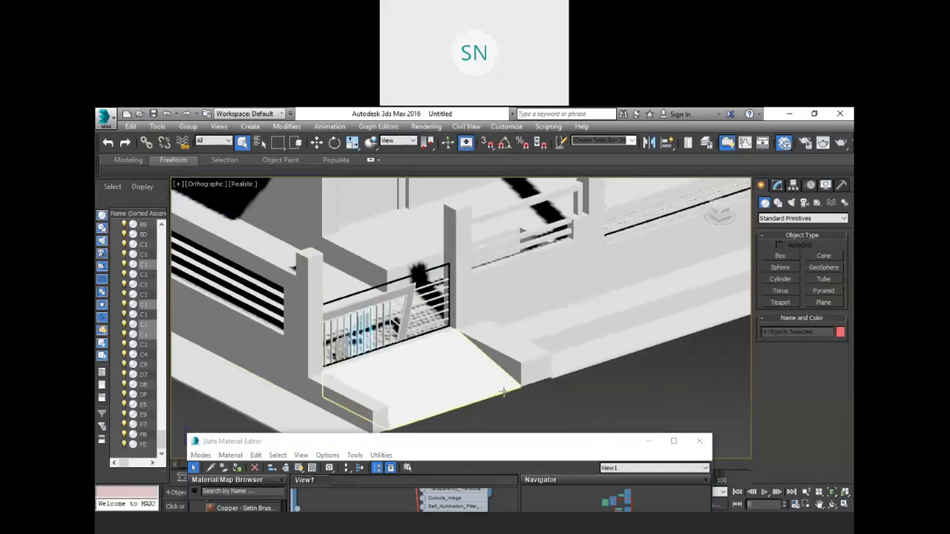
{"action": "left_click", "coordinate": [648, 415]}
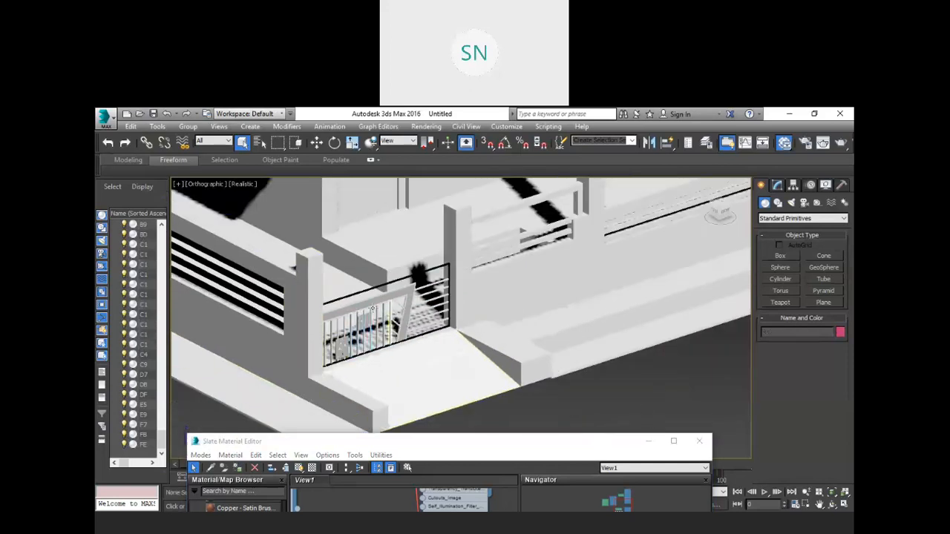
{"action": "scroll", "coordinate": [375, 308], "scroll_direction": "up", "scroll_amount": 3}
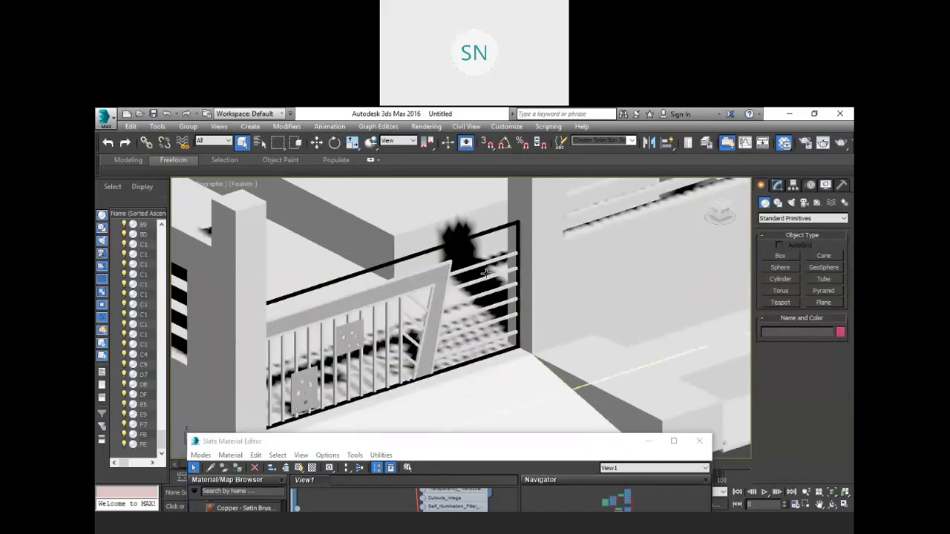
- Select the gate's slanted outer edge frame together with the horizontal bars beside it and assign the Metal Iron Black material to them
{"action": "scroll", "coordinate": [485, 273], "scroll_direction": "up", "scroll_amount": 2}
{"action": "left_click", "coordinate": [419, 293]}
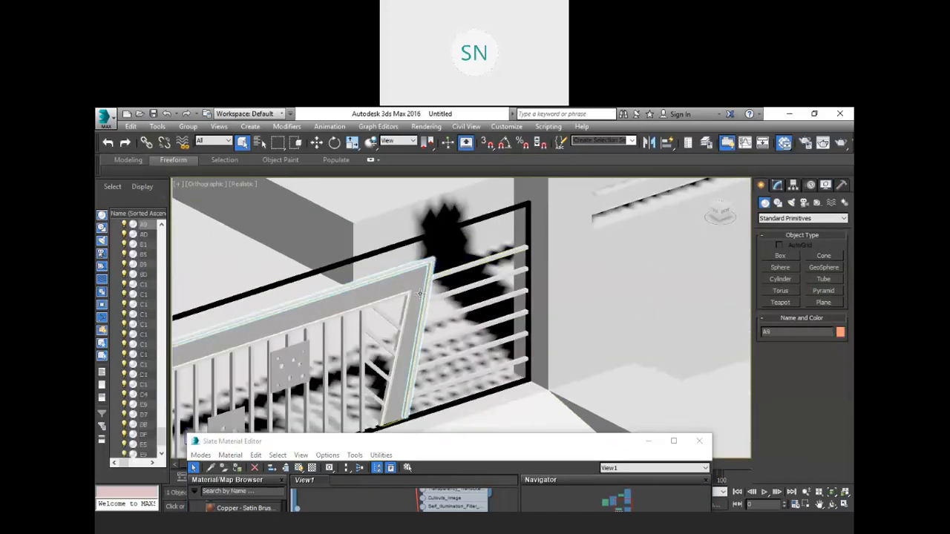
{"action": "left_click", "coordinate": [443, 295], "text": "ctrl"}
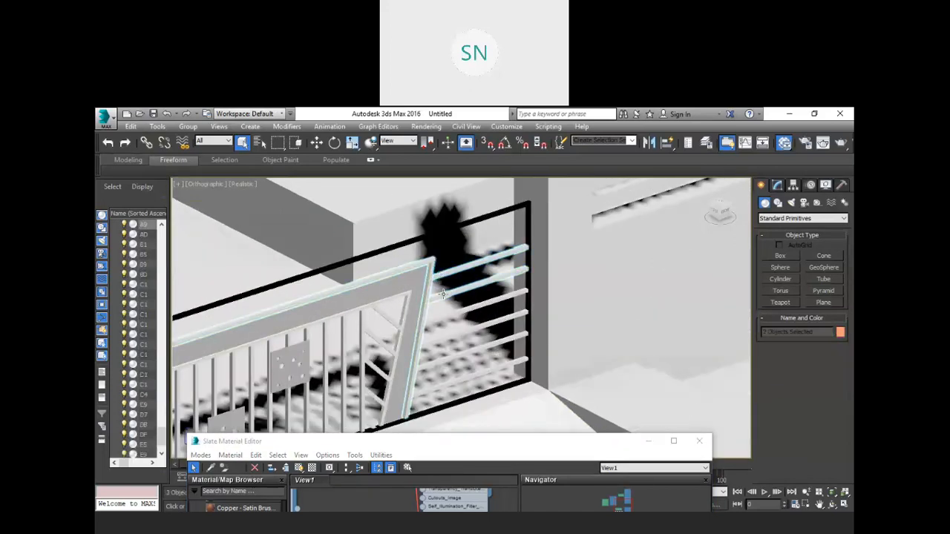
{"action": "left_click", "coordinate": [443, 315], "text": "ctrl"}
{"action": "left_click", "coordinate": [443, 337], "text": "ctrl"}
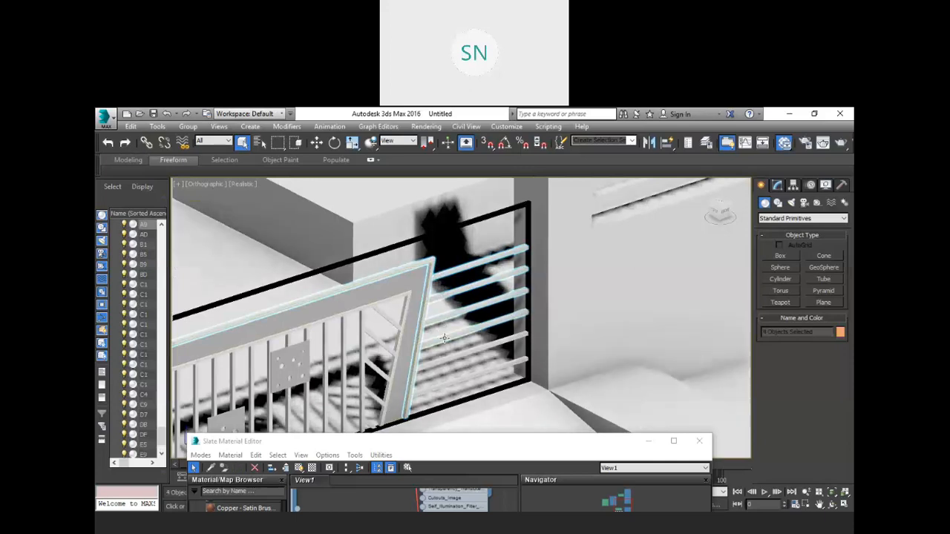
{"action": "left_click", "coordinate": [439, 360], "text": "ctrl"}
{"action": "left_click", "coordinate": [434, 388], "text": "ctrl"}
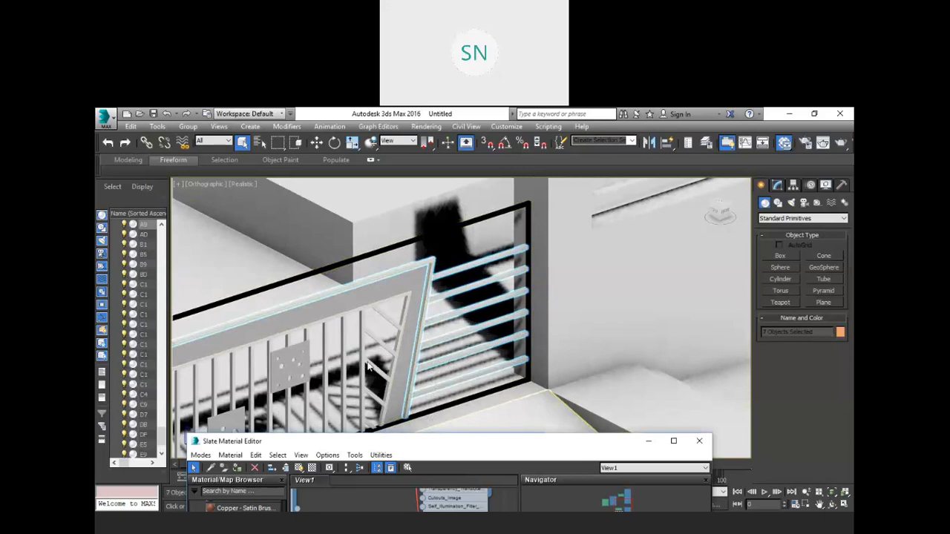
{"action": "left_click_drag", "start_coordinate": [400, 441], "coordinate": [438, 184]}
{"action": "right_click", "coordinate": [364, 424]}
{"action": "left_click", "coordinate": [417, 136]}
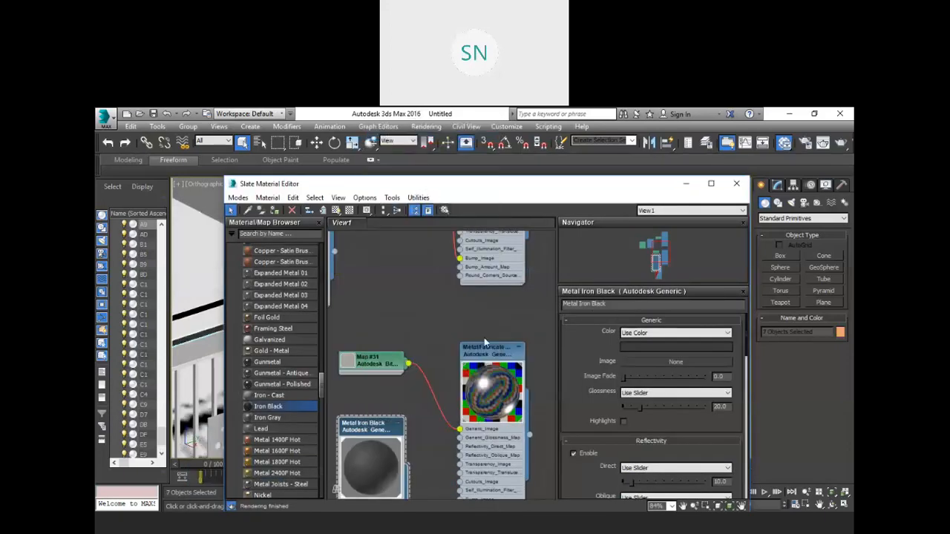
- Uncover the gate, select its inner frame and diagonal braces, and assign the Metal Iron Black material to them
{"action": "left_click_drag", "start_coordinate": [482, 183], "coordinate": [732, 320]}
{"action": "left_click", "coordinate": [391, 317]}
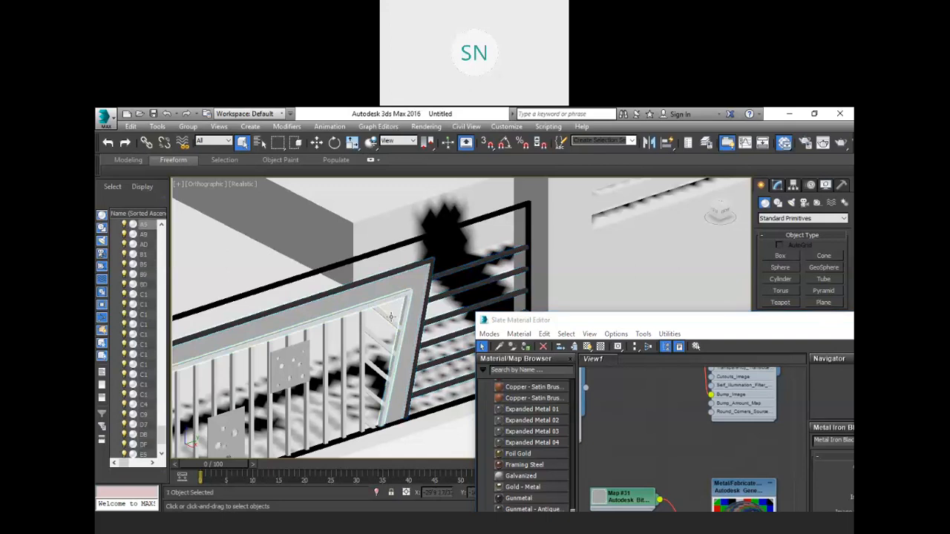
{"action": "left_click", "coordinate": [386, 317], "text": "ctrl"}
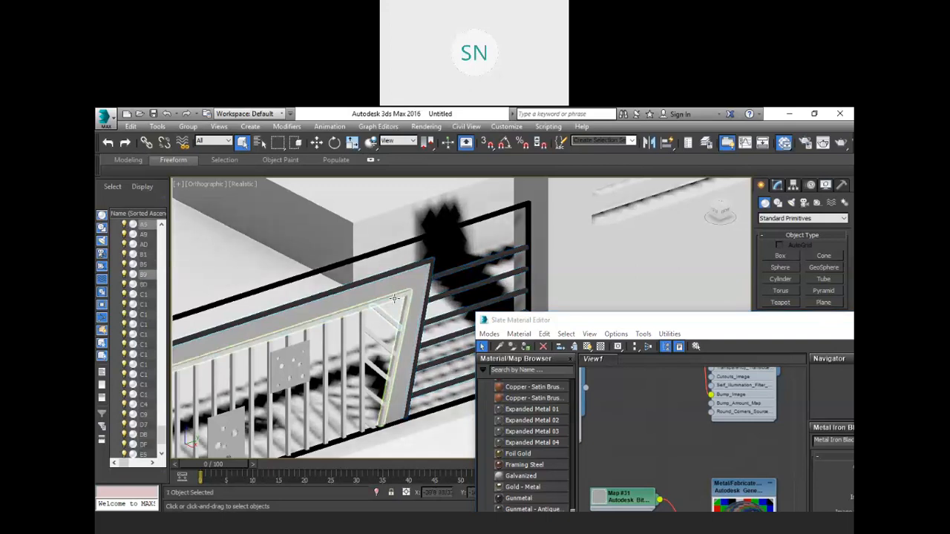
{"action": "left_click", "coordinate": [375, 368], "text": "ctrl"}
{"action": "left_click", "coordinate": [373, 394], "text": "ctrl"}
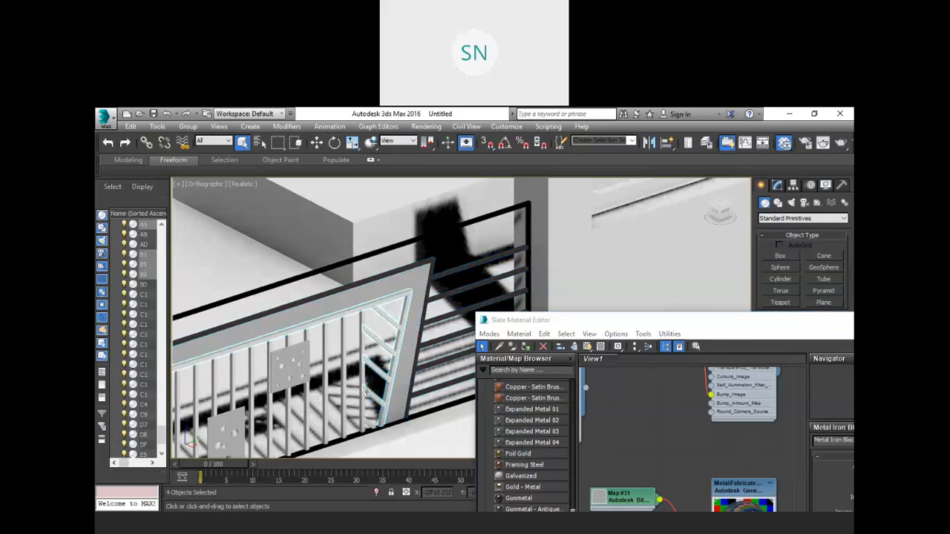
{"action": "left_click", "coordinate": [643, 334]}
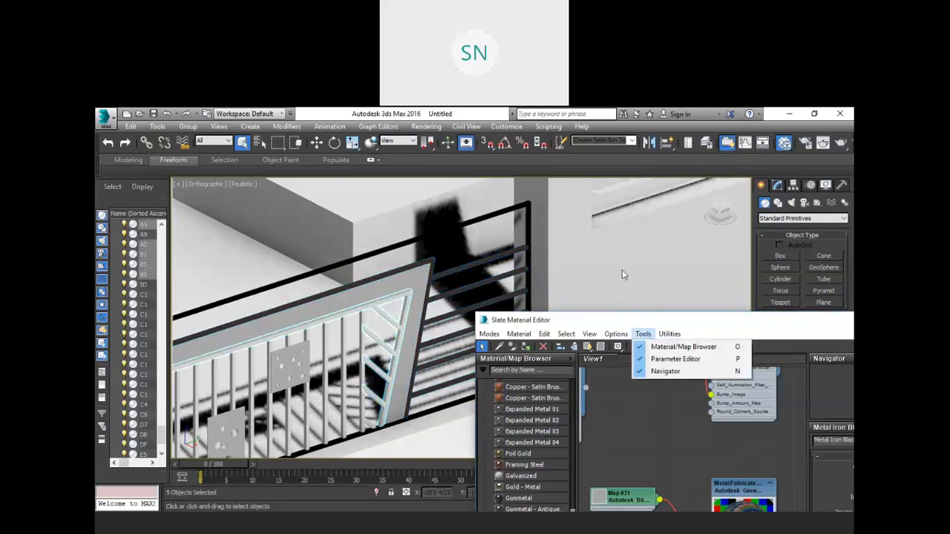
{"action": "left_click", "coordinate": [621, 270]}
{"action": "left_click_drag", "start_coordinate": [669, 320], "coordinate": [645, 190]}
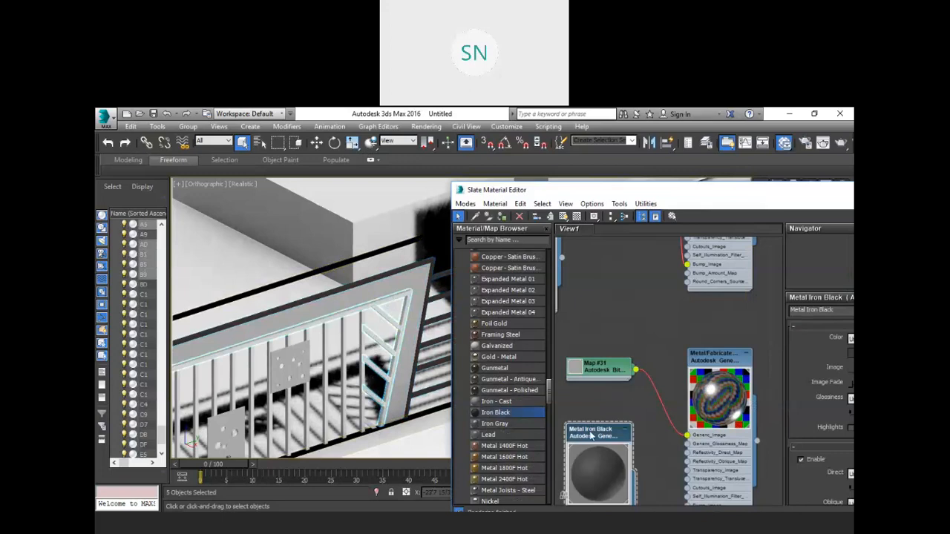
{"action": "right_click", "coordinate": [590, 429]}
{"action": "left_click", "coordinate": [643, 147]}
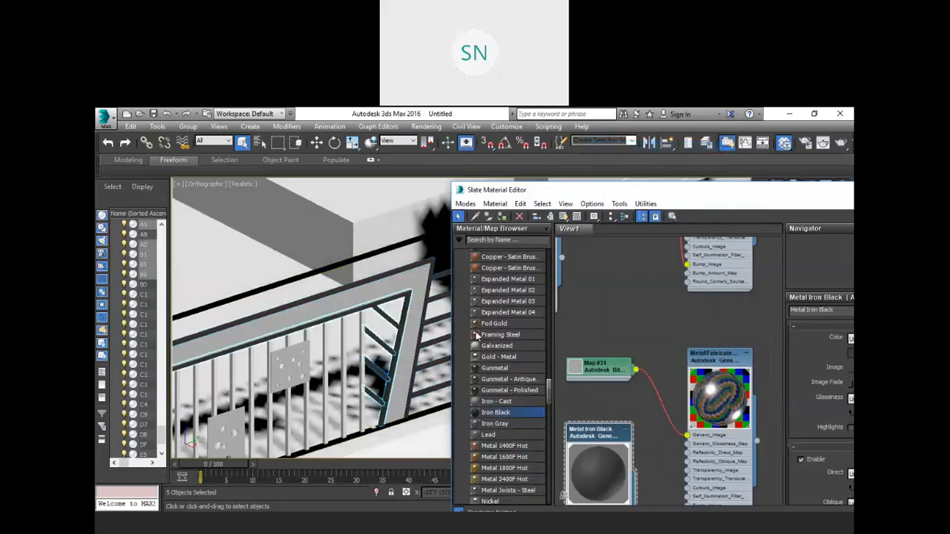
- Assign the Metal Iron Black material to the three vertical gate bars nearest the diagonal braces
{"action": "left_click", "coordinate": [362, 353]}
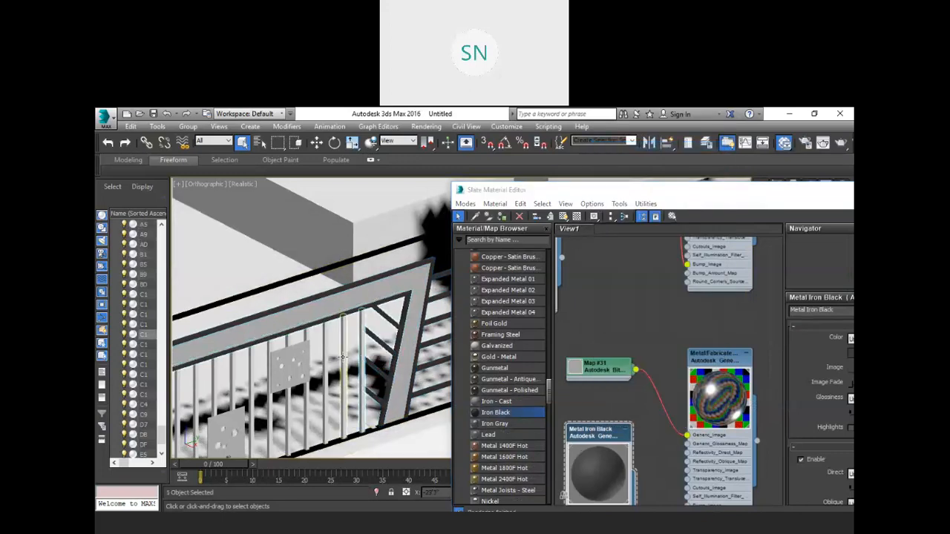
{"action": "left_click", "coordinate": [343, 368], "text": "ctrl"}
{"action": "left_click", "coordinate": [330, 379], "text": "ctrl"}
{"action": "right_click", "coordinate": [601, 429]}
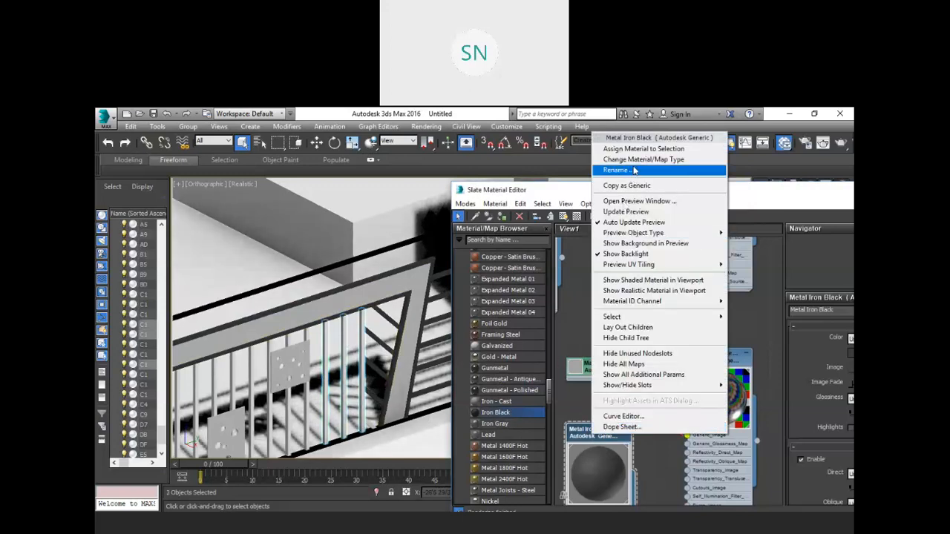
{"action": "left_click", "coordinate": [642, 148]}
- Assign the Metal Iron Black material to the three vertical bars crossing the gate's upper perforated plate
{"action": "left_click", "coordinate": [307, 399]}
{"action": "left_click", "coordinate": [289, 408], "text": "ctrl"}
{"action": "left_click", "coordinate": [270, 416], "text": "ctrl"}
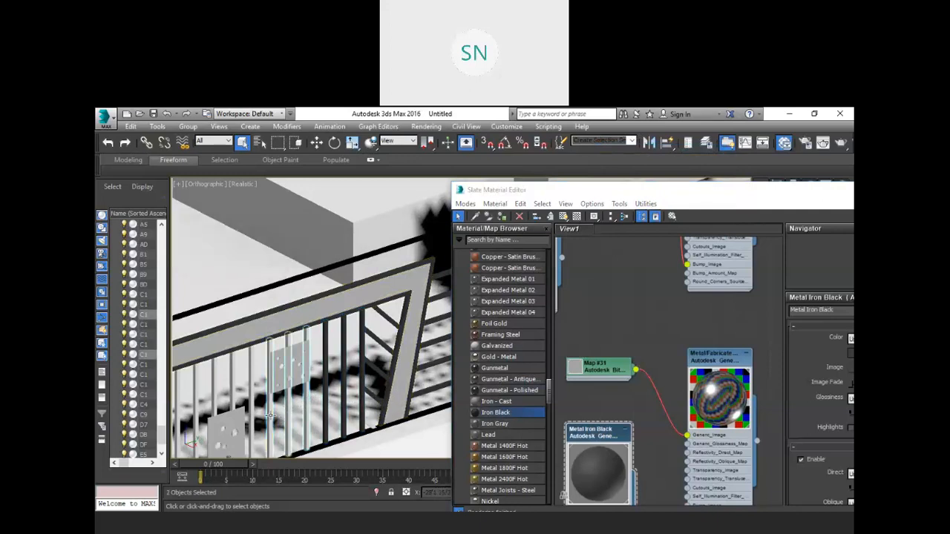
{"action": "right_click", "coordinate": [594, 429]}
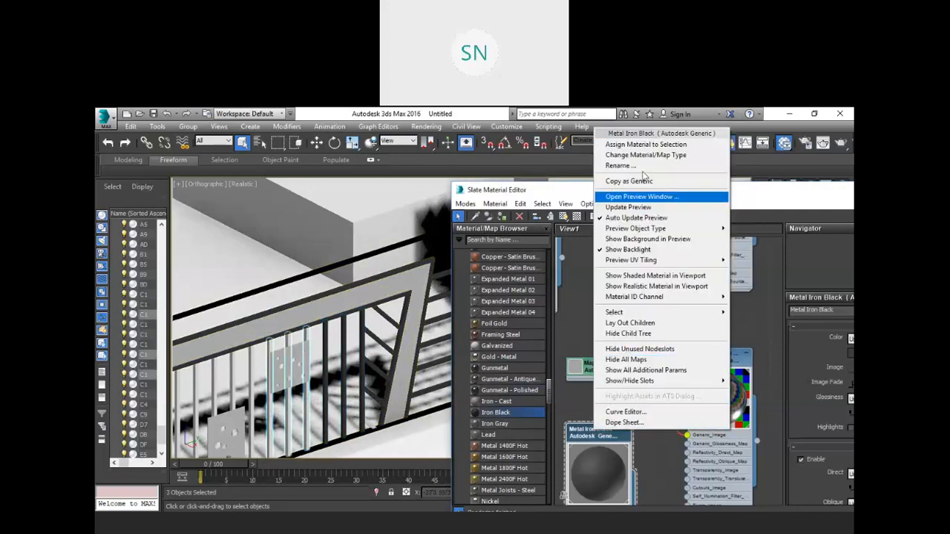
{"action": "left_click", "coordinate": [654, 146]}
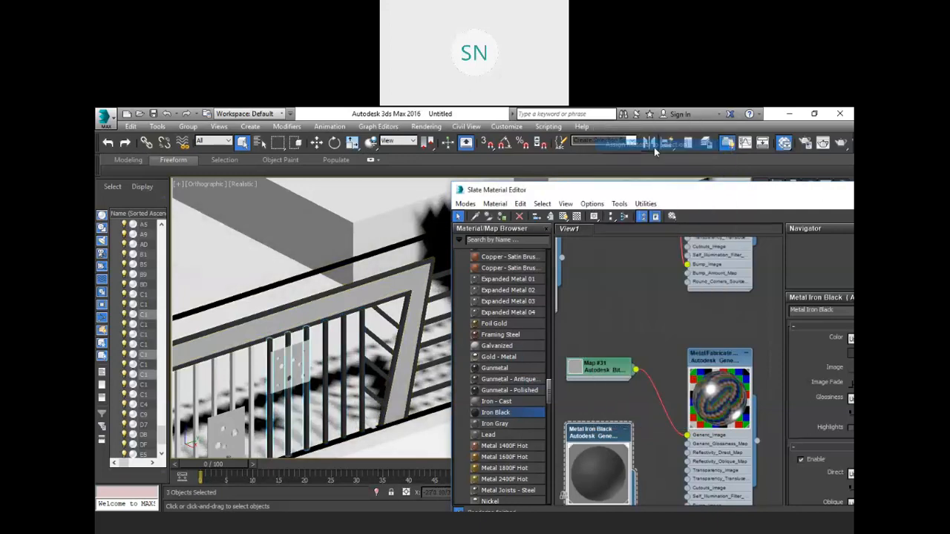
- Select the next two vertical bars between the gate's two perforated plates and assign the Metal Iron Black material to them
{"action": "left_click", "coordinate": [251, 370]}
{"action": "left_click", "coordinate": [233, 379], "text": "ctrl"}
{"action": "left_click", "coordinate": [213, 385], "text": "ctrl"}
{"action": "left_click", "coordinate": [194, 393], "text": "ctrl"}
{"action": "left_click", "coordinate": [193, 393], "text": "ctrl"}
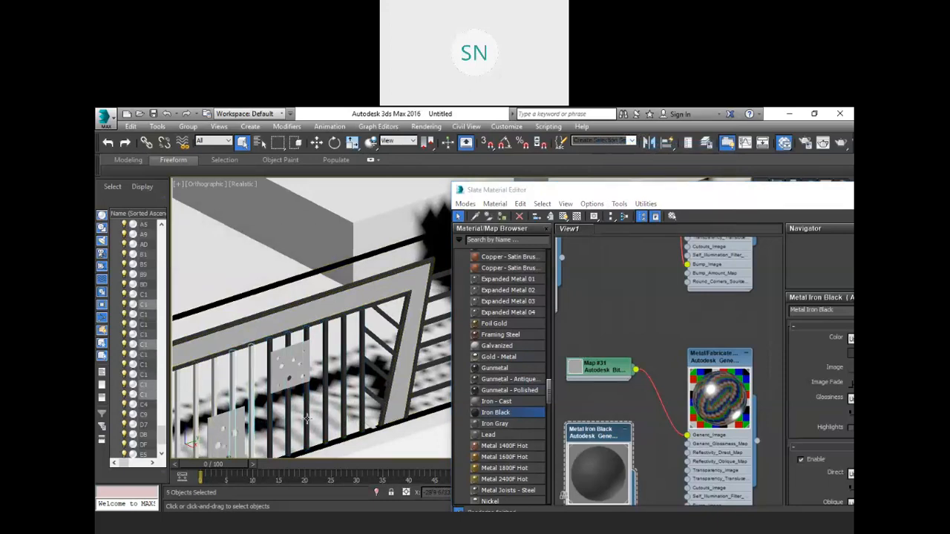
{"action": "left_click", "coordinate": [251, 363]}
{"action": "left_click", "coordinate": [236, 375], "text": "ctrl"}
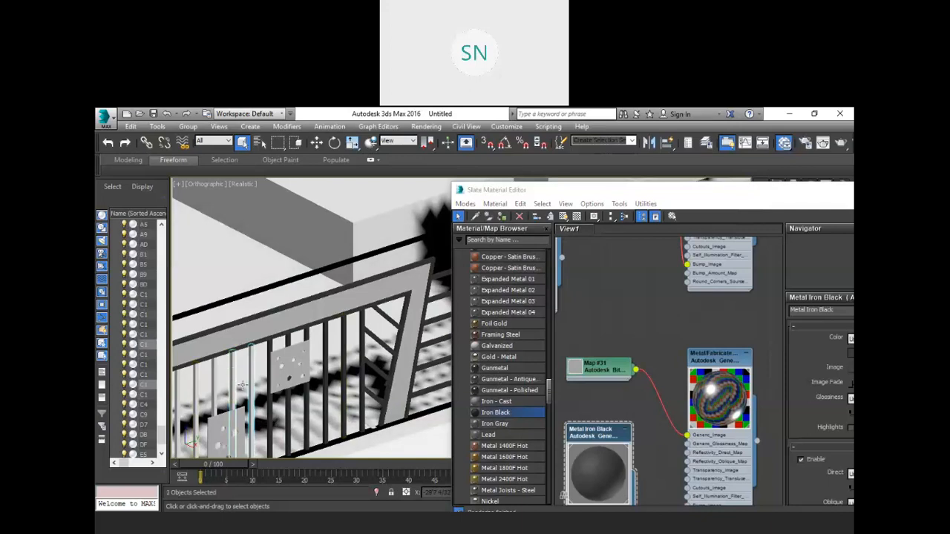
{"action": "right_click", "coordinate": [597, 436]}
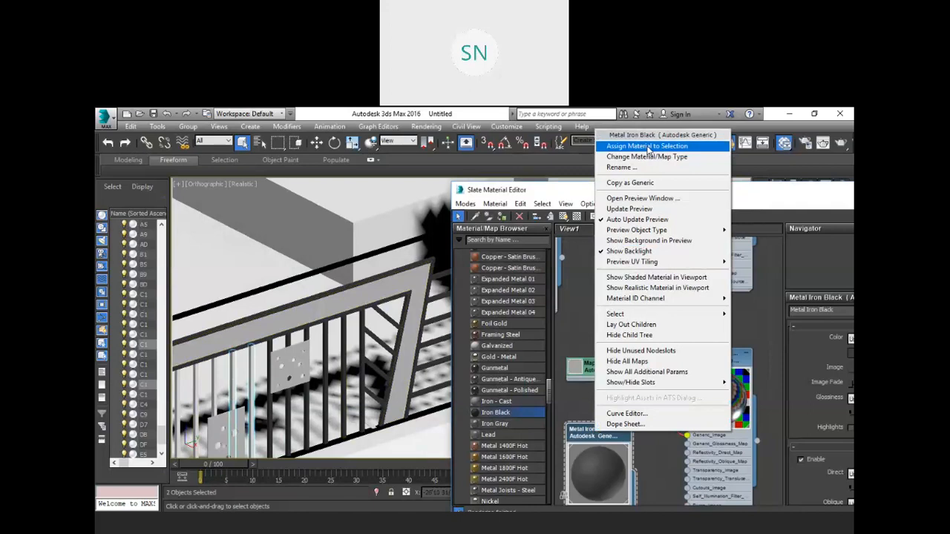
{"action": "left_click", "coordinate": [648, 149]}
- Assign the Metal Iron Black material to the last three vertical gate bars beside the gate post
{"action": "middle_click_drag", "start_coordinate": [389, 267], "coordinate": [280, 318], "text": "alt"}
{"action": "left_click", "coordinate": [291, 334]}
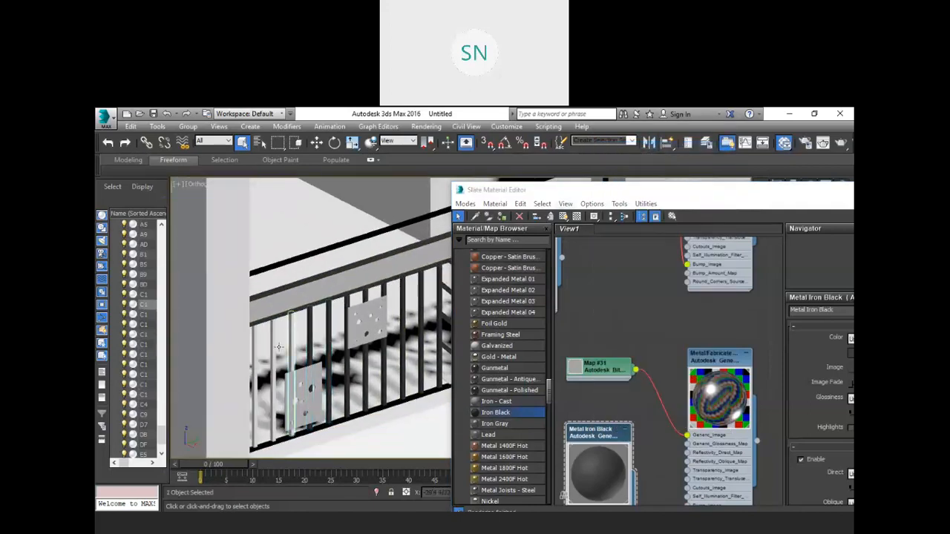
{"action": "left_click", "coordinate": [272, 347], "text": "ctrl"}
{"action": "left_click", "coordinate": [259, 343], "text": "ctrl"}
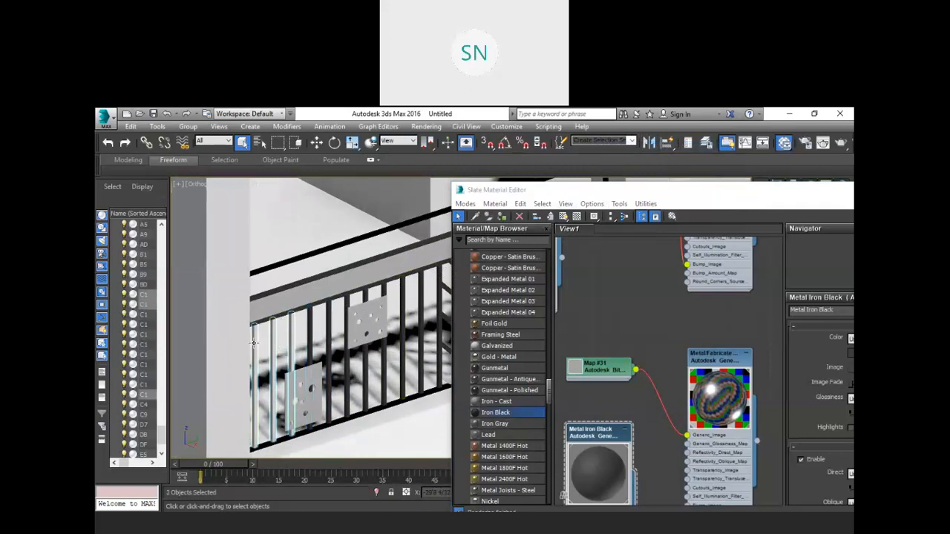
{"action": "left_click", "coordinate": [593, 432]}
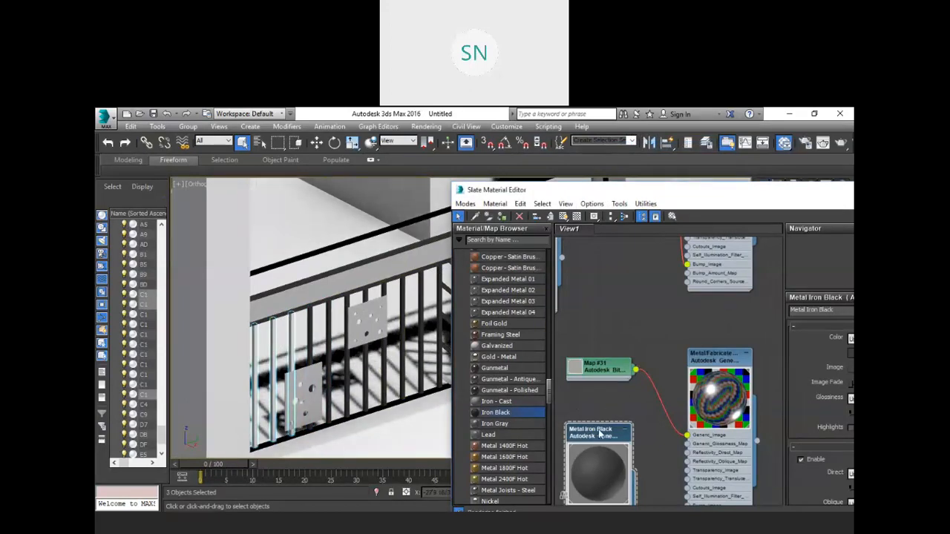
{"action": "right_click", "coordinate": [599, 434]}
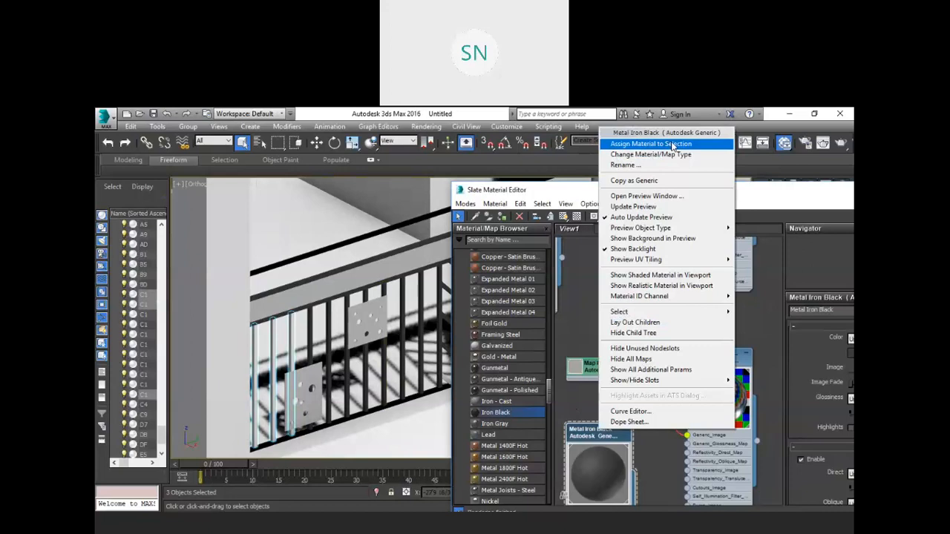
{"action": "left_click", "coordinate": [673, 146]}
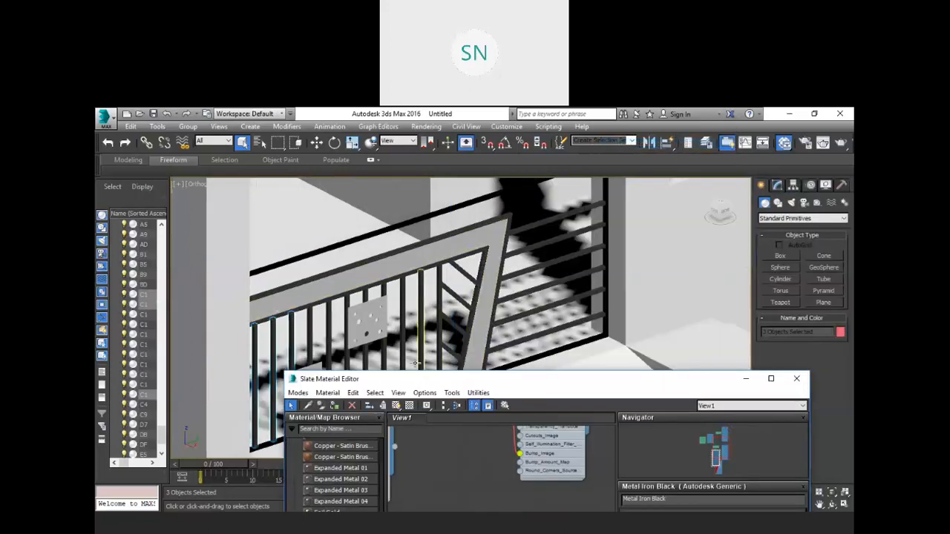
- Bring the house's door into view, uncover the material editor, and shift the Metal Iron Black node away from the node it overlaps
{"action": "scroll", "coordinate": [448, 288], "scroll_direction": "down", "scroll_amount": 4}
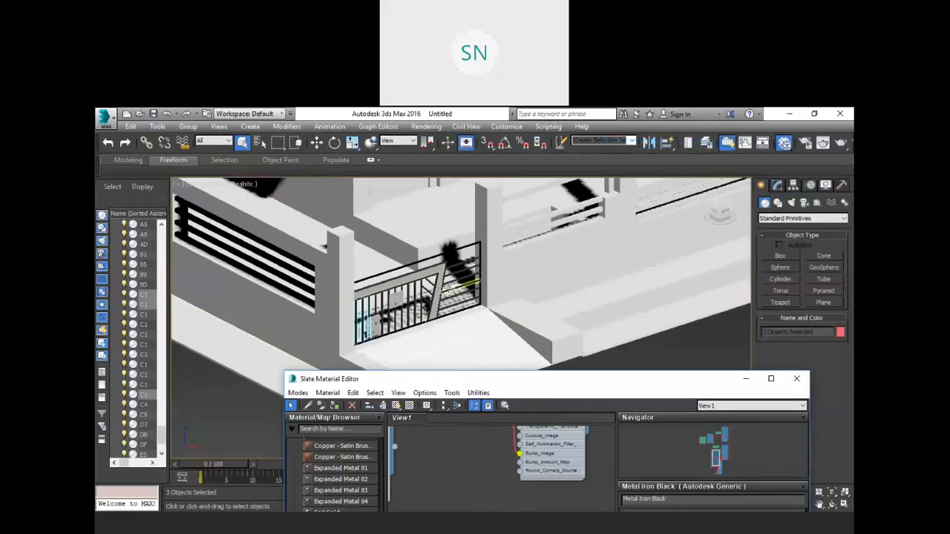
{"action": "scroll", "coordinate": [448, 289], "scroll_direction": "down", "scroll_amount": 2}
{"action": "middle_click_drag", "start_coordinate": [545, 290], "coordinate": [570, 373]}
{"action": "middle_click_drag", "start_coordinate": [475, 272], "coordinate": [483, 306]}
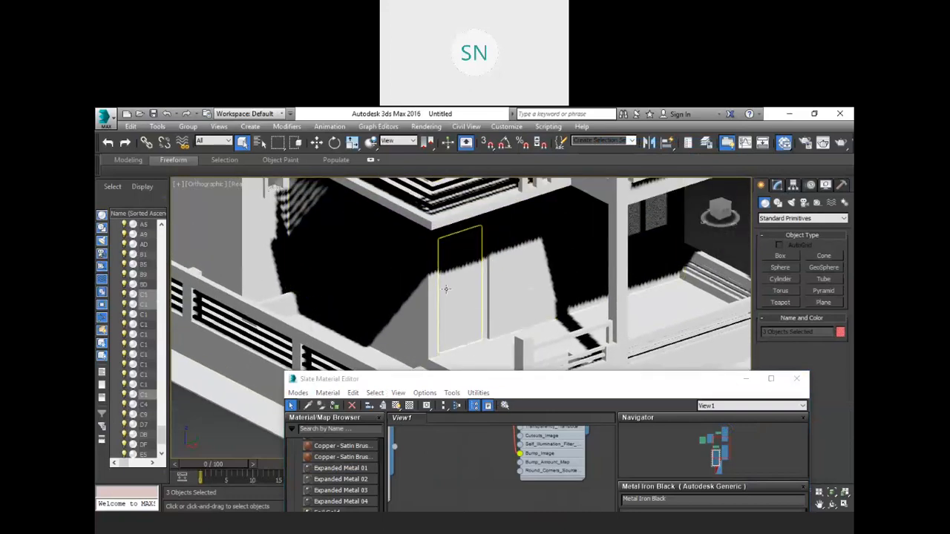
{"action": "left_click", "coordinate": [563, 379]}
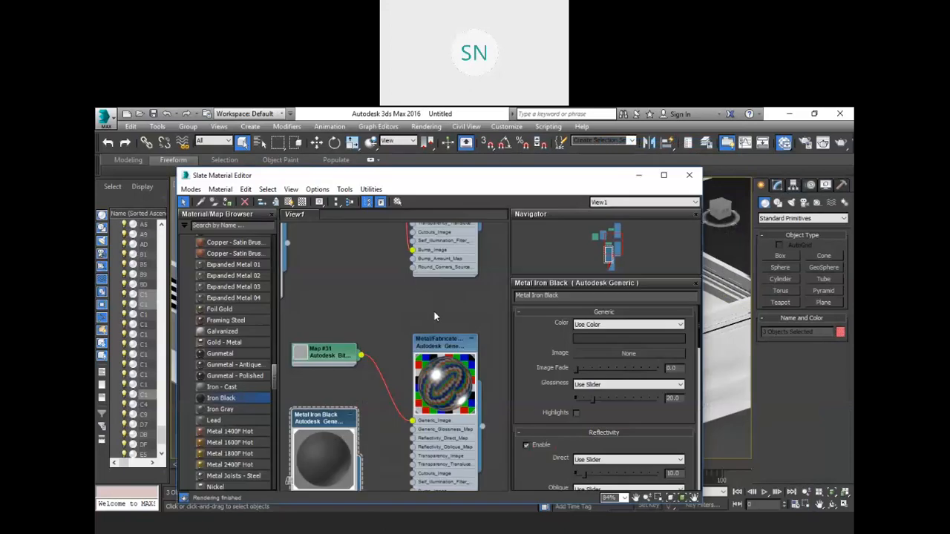
{"action": "scroll", "coordinate": [435, 311], "scroll_direction": "down", "scroll_amount": 5}
{"action": "middle_click_drag", "start_coordinate": [470, 304], "coordinate": [418, 313]}
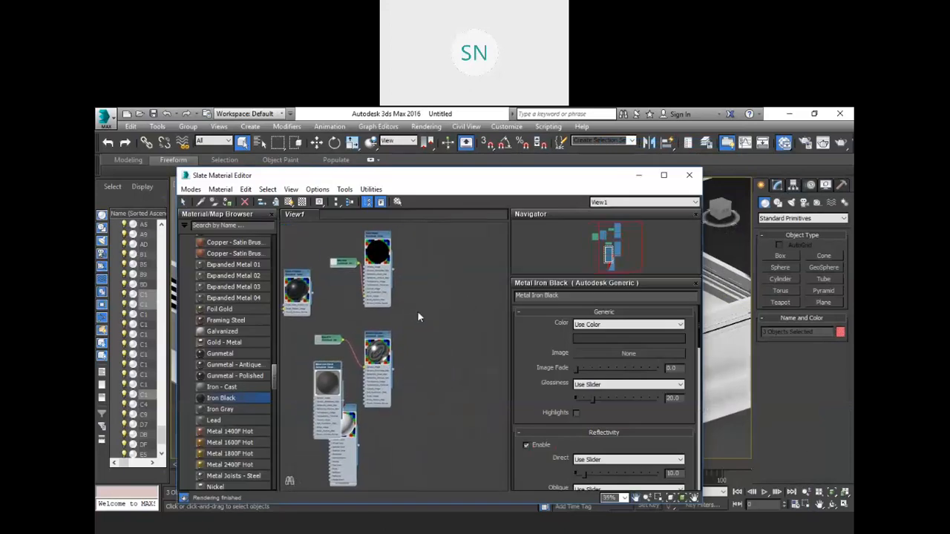
{"action": "left_click_drag", "start_coordinate": [324, 369], "coordinate": [302, 365]}
{"action": "middle_click_drag", "start_coordinate": [438, 304], "coordinate": [414, 319]}
- Collapse the Steel, Metal, Stone and Wall Covering categories in the material library and expand the Wood category
{"action": "scroll", "coordinate": [220, 318], "scroll_direction": "up", "scroll_amount": 15}
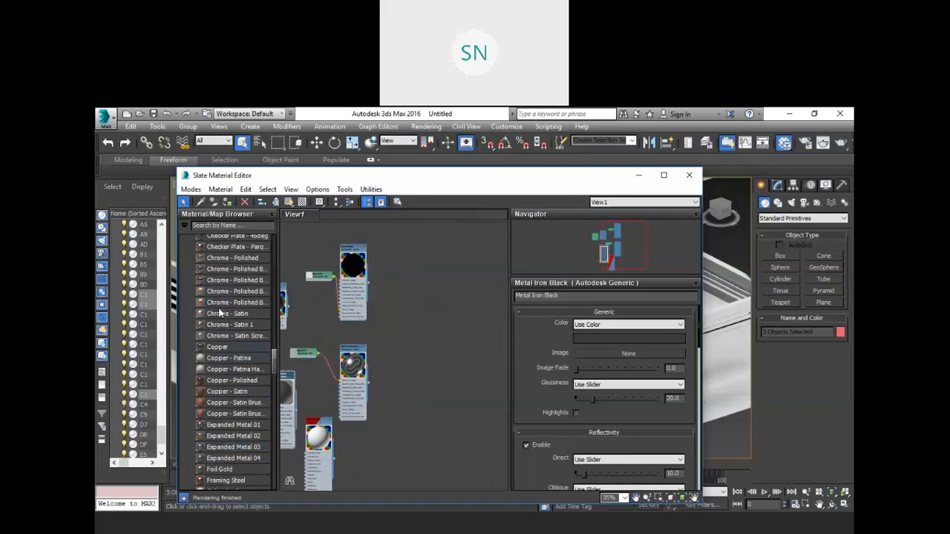
{"action": "scroll", "coordinate": [219, 319], "scroll_direction": "up", "scroll_amount": 5}
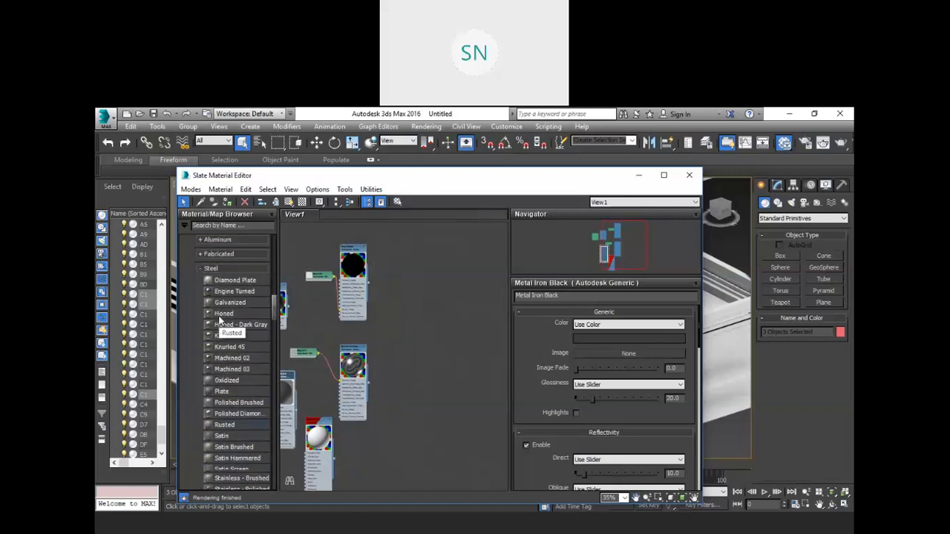
{"action": "left_click", "coordinate": [203, 322]}
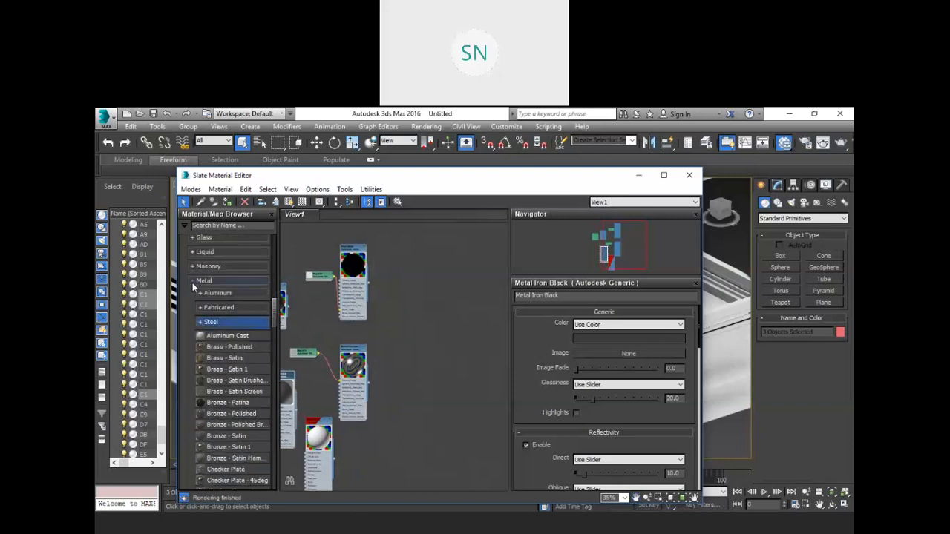
{"action": "left_click", "coordinate": [195, 282]}
{"action": "left_click", "coordinate": [193, 339]}
{"action": "scroll", "coordinate": [196, 349], "scroll_direction": "down", "scroll_amount": 3}
{"action": "left_click", "coordinate": [191, 331]}
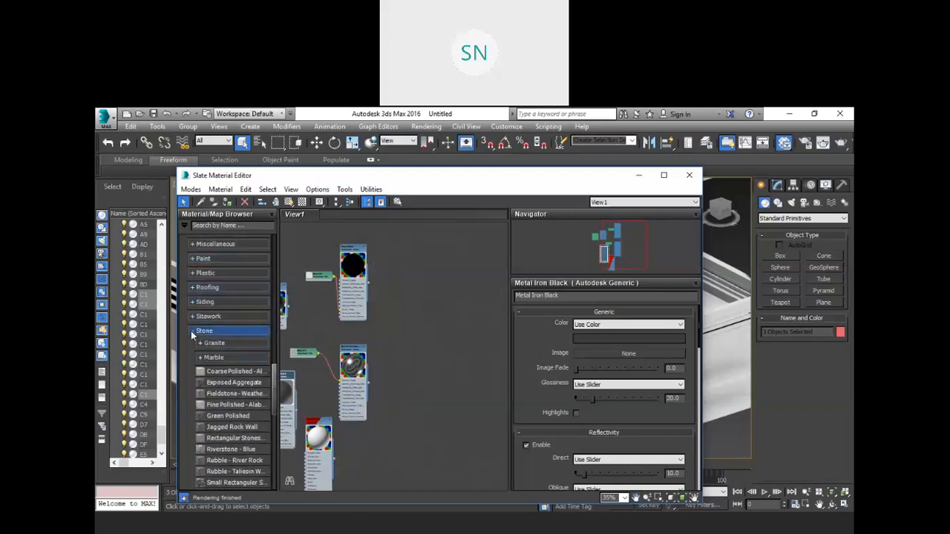
{"action": "scroll", "coordinate": [223, 320], "scroll_direction": "down", "scroll_amount": 3}
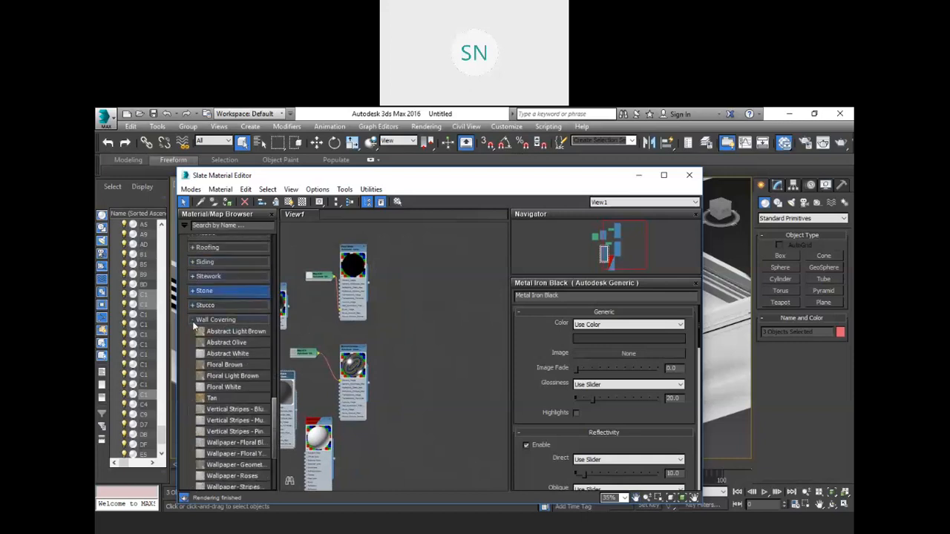
{"action": "left_click", "coordinate": [195, 322]}
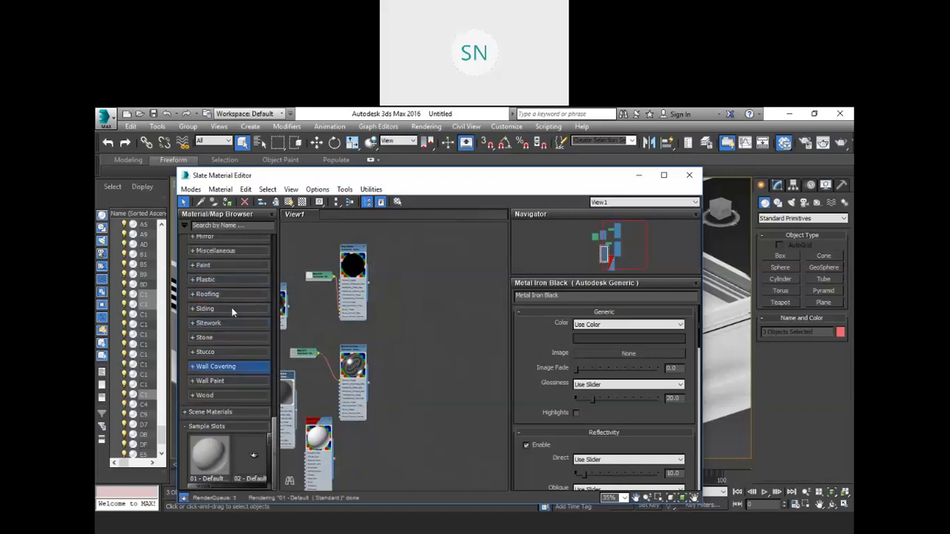
{"action": "left_click", "coordinate": [192, 396]}
{"action": "scroll", "coordinate": [234, 367], "scroll_direction": "down", "scroll_amount": 2}
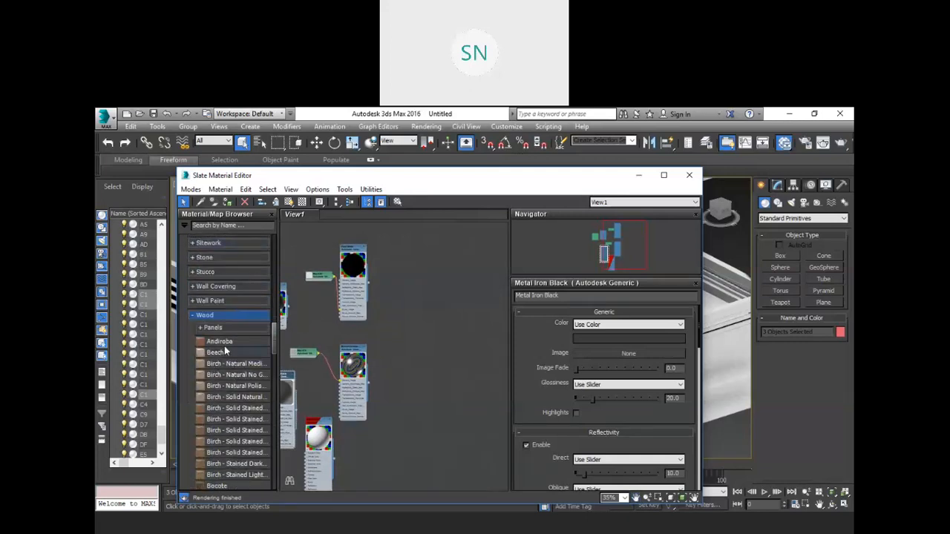
- Add the Plywood - New material from the Wood category's Panels group to the node view
{"action": "left_click", "coordinate": [200, 329]}
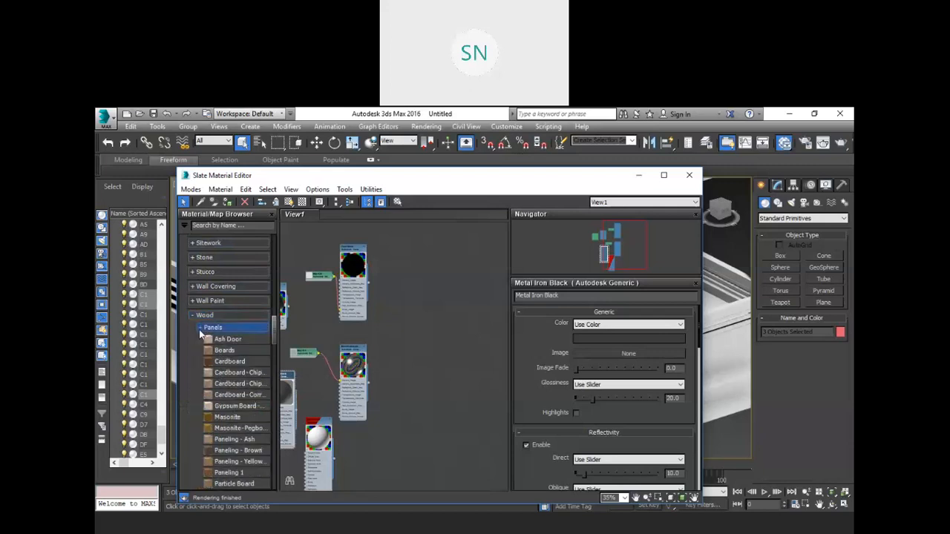
{"action": "scroll", "coordinate": [242, 329], "scroll_direction": "down", "scroll_amount": 3}
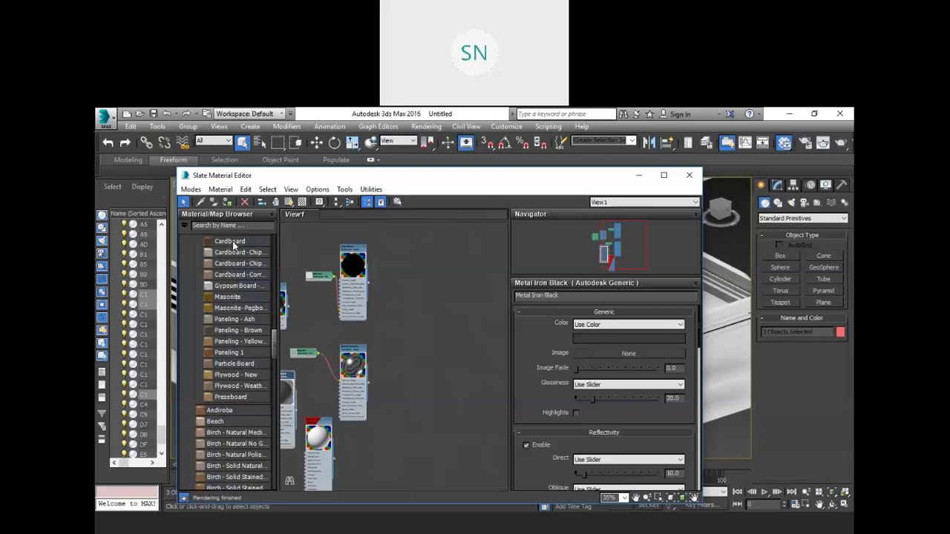
{"action": "left_click", "coordinate": [235, 377]}
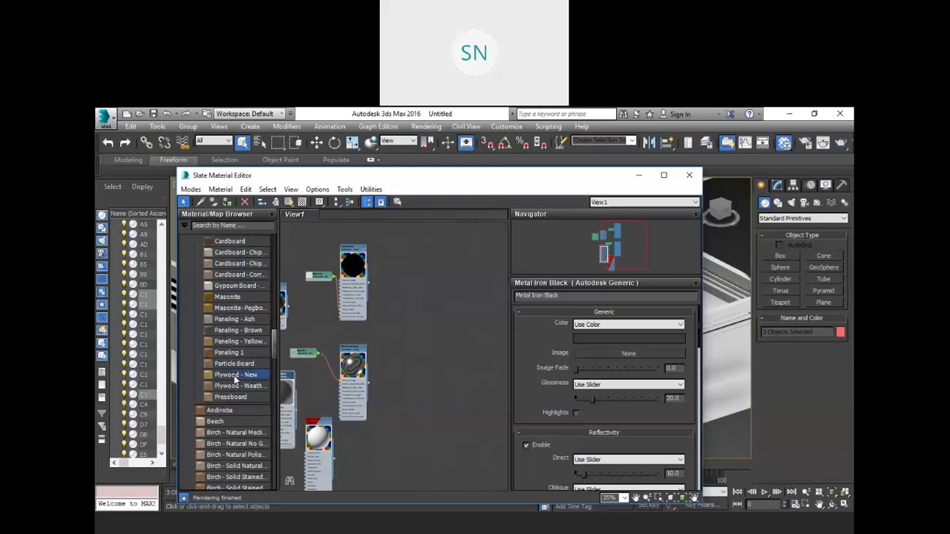
{"action": "left_click_drag", "start_coordinate": [417, 375], "coordinate": [416, 375]}
{"action": "scroll", "coordinate": [400, 371], "scroll_direction": "up", "scroll_amount": 5}
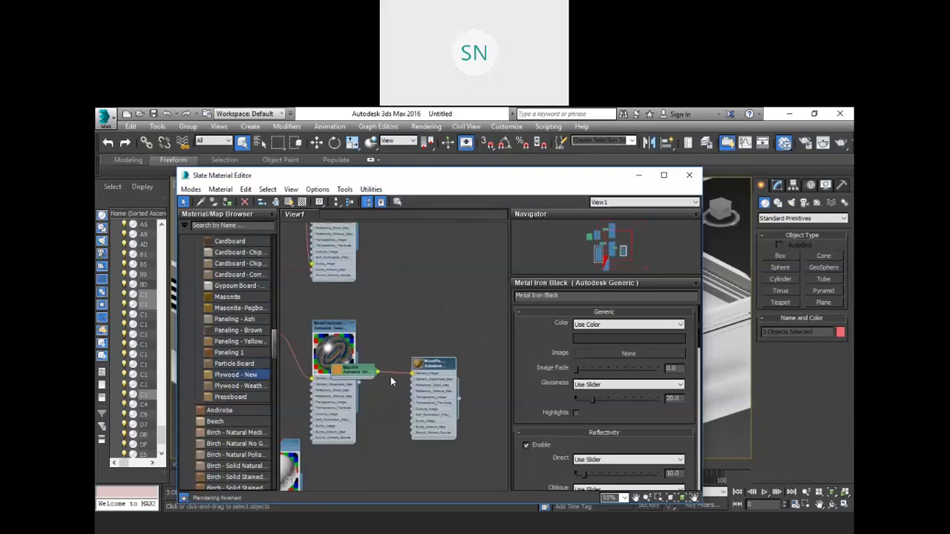
- Move the plywood material's bitmap node closer to the Plywood - New material node
{"action": "double_click", "coordinate": [432, 361]}
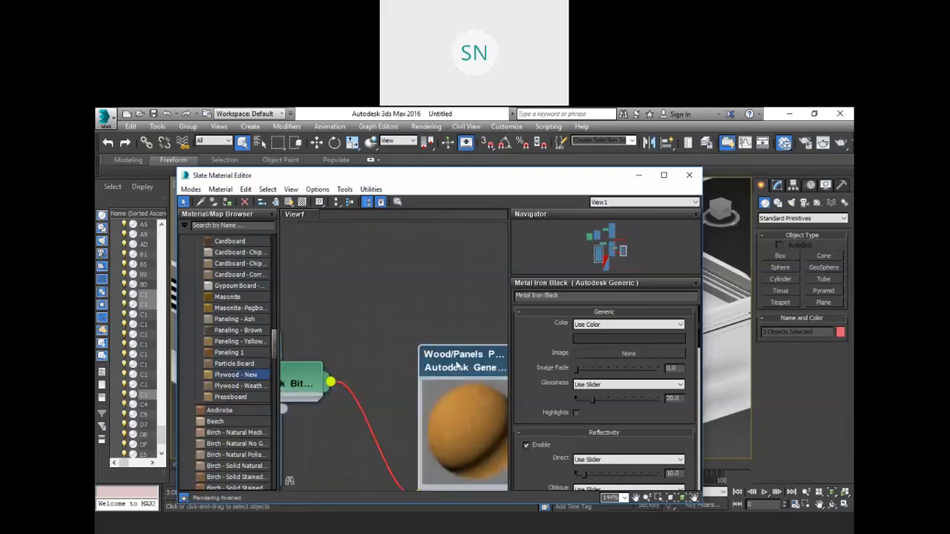
{"action": "scroll", "coordinate": [385, 395], "scroll_direction": "up", "scroll_amount": 1}
{"action": "left_click_drag", "start_coordinate": [296, 387], "coordinate": [362, 400]}
{"action": "scroll", "coordinate": [436, 337], "scroll_direction": "down", "scroll_amount": 2}
{"action": "scroll", "coordinate": [436, 337], "scroll_direction": "down", "scroll_amount": 4}
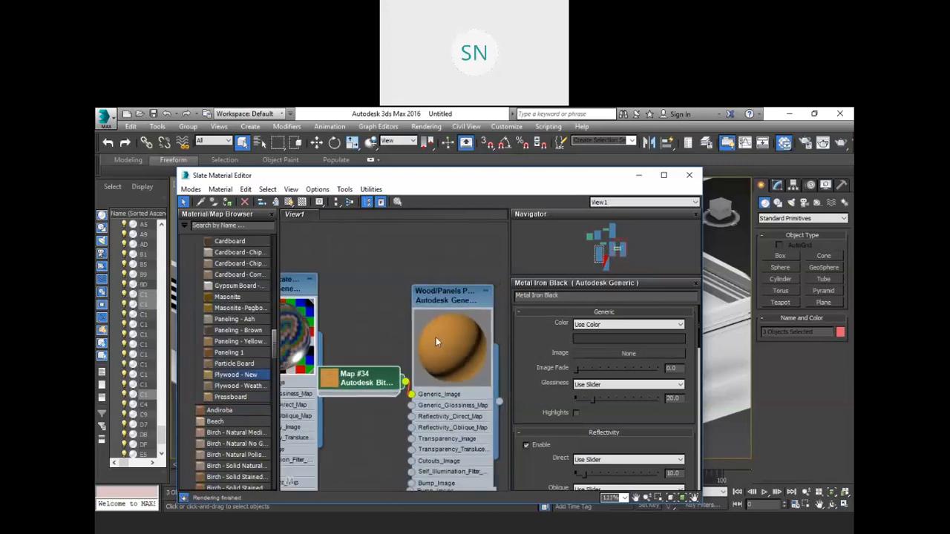
- Uncover the ground-floor front door, select it and assign the Plywood - New material to it
{"action": "left_click", "coordinate": [443, 305]}
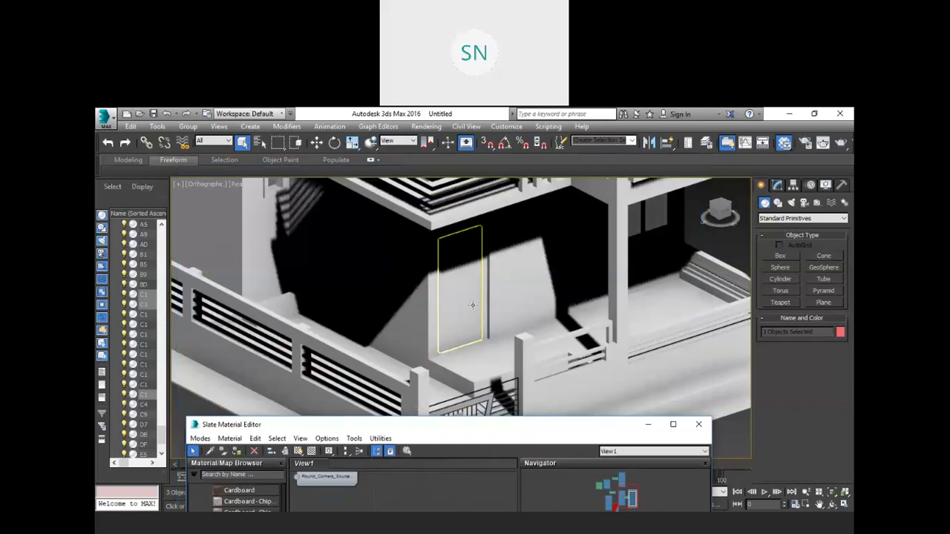
{"action": "left_click", "coordinate": [469, 311]}
{"action": "left_click", "coordinate": [432, 455]}
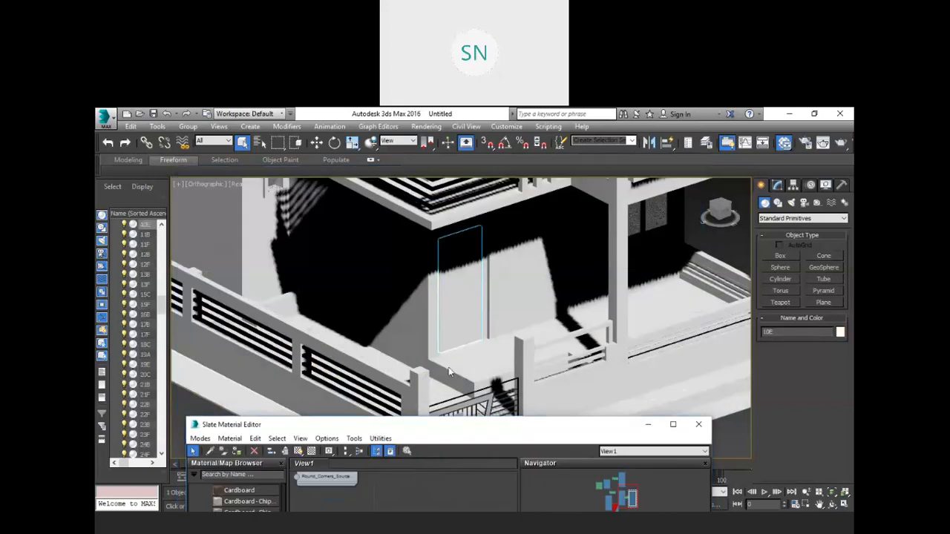
{"action": "right_click", "coordinate": [414, 462]}
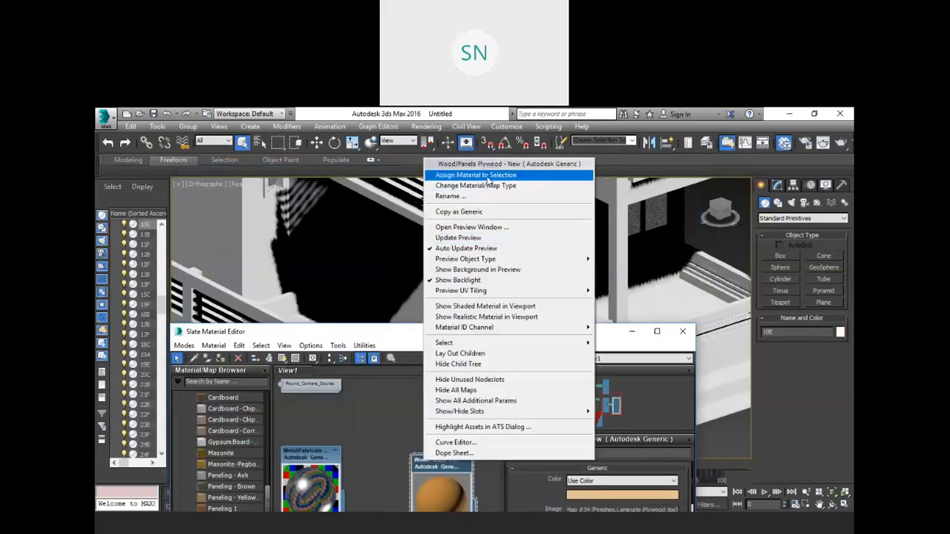
{"action": "left_click", "coordinate": [445, 175]}
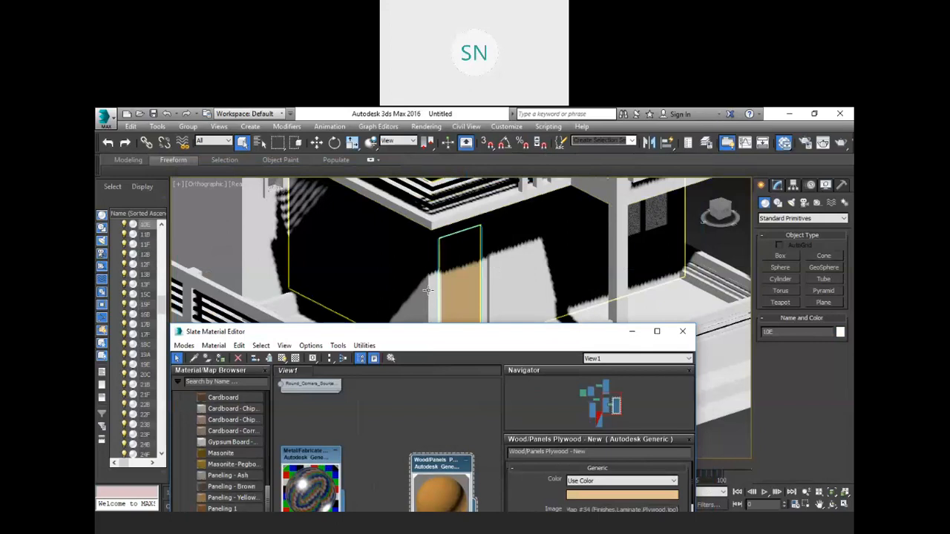
- Select the upper-floor door that opens onto the side terrace with black railings and assign the Plywood - New material to it
{"action": "scroll", "coordinate": [428, 291], "scroll_direction": "down", "scroll_amount": 3}
{"action": "middle_click_drag", "start_coordinate": [457, 229], "coordinate": [495, 265]}
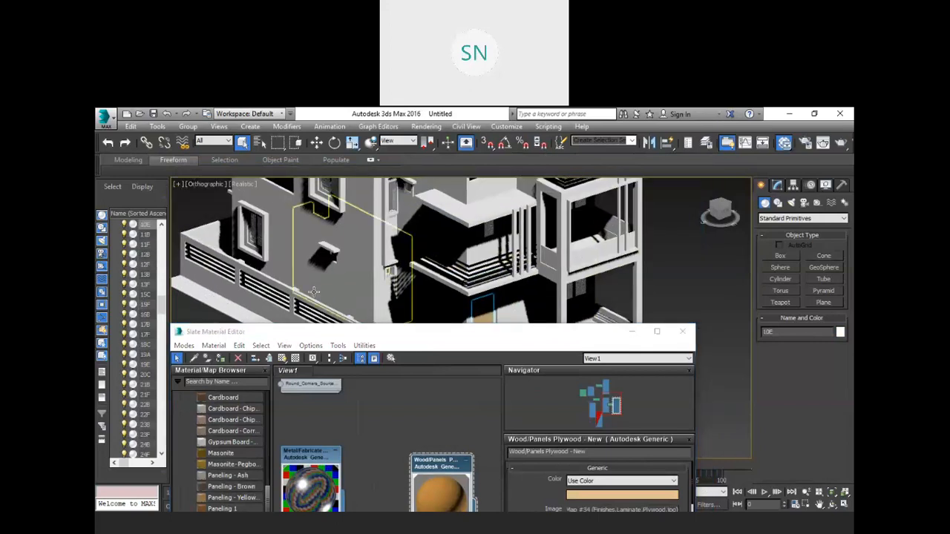
{"action": "scroll", "coordinate": [367, 254], "scroll_direction": "up", "scroll_amount": 2}
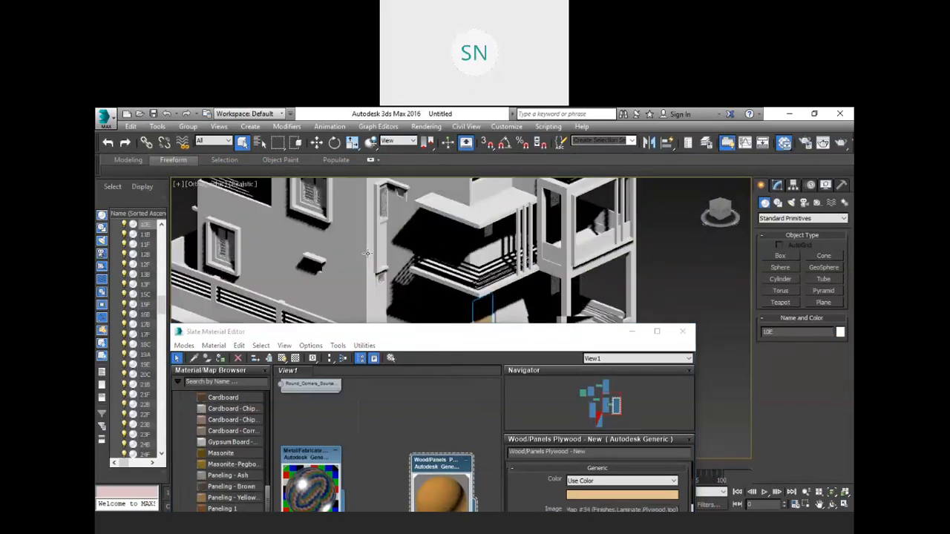
{"action": "middle_click_drag", "start_coordinate": [367, 254], "coordinate": [417, 244], "text": "alt"}
{"action": "middle_click_drag", "start_coordinate": [307, 275], "coordinate": [413, 239]}
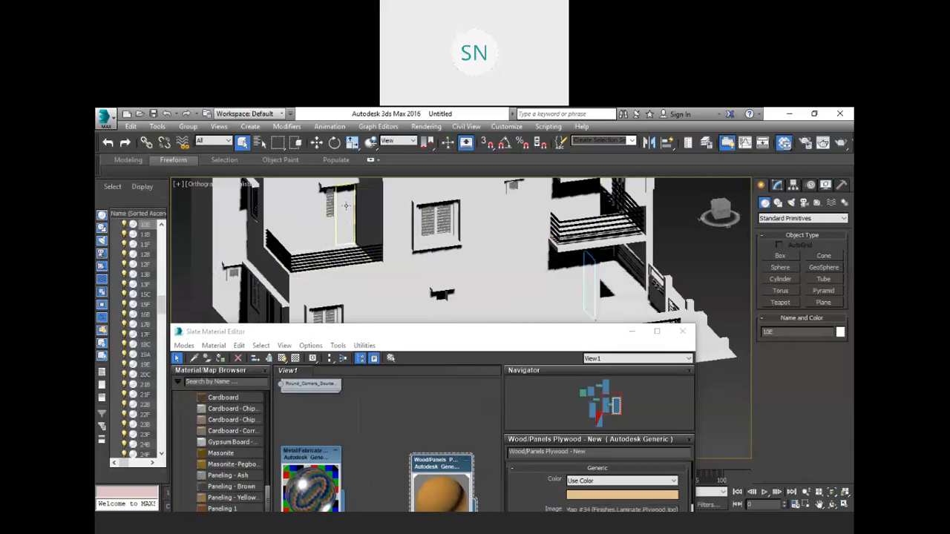
{"action": "right_click", "coordinate": [438, 466]}
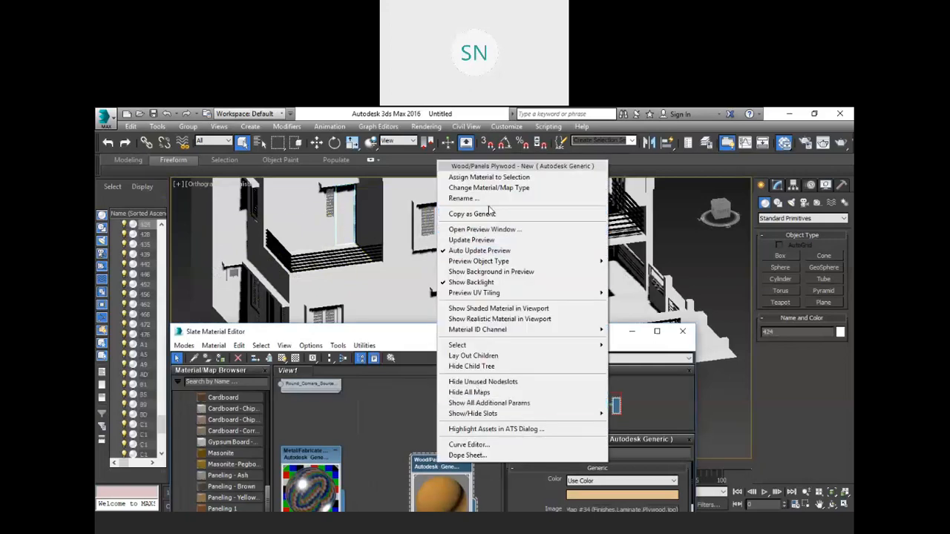
{"action": "left_click", "coordinate": [491, 179]}
- Select the first-floor door behind the front balcony's vertical bars and assign the Plywood - New material to it
{"action": "middle_click_drag", "start_coordinate": [404, 267], "coordinate": [358, 282], "text": "alt"}
{"action": "scroll", "coordinate": [359, 290], "scroll_direction": "up", "scroll_amount": 2}
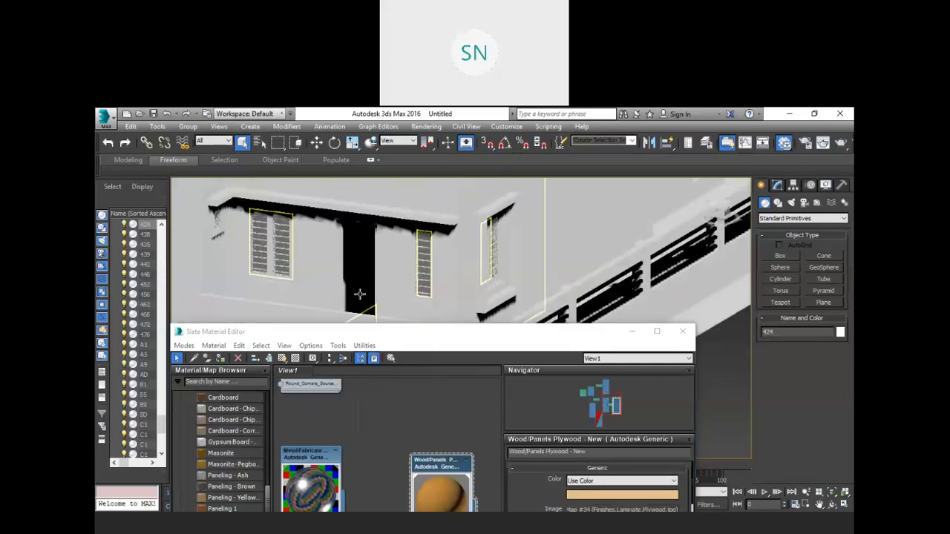
{"action": "scroll", "coordinate": [371, 278], "scroll_direction": "up", "scroll_amount": 3}
{"action": "middle_click_drag", "start_coordinate": [376, 278], "coordinate": [393, 252], "text": "alt"}
{"action": "middle_click_drag", "start_coordinate": [461, 245], "coordinate": [556, 320]}
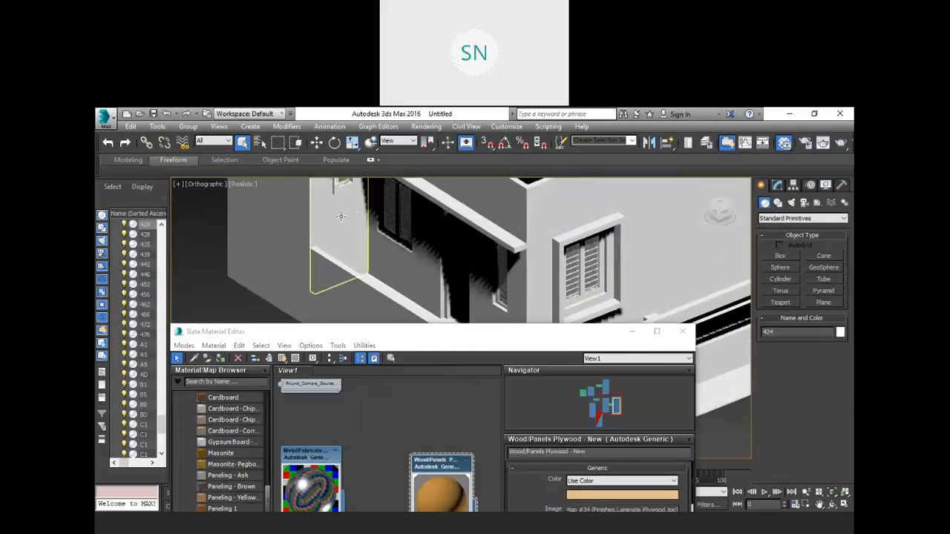
{"action": "scroll", "coordinate": [350, 211], "scroll_direction": "down", "scroll_amount": 5}
{"action": "middle_click_drag", "start_coordinate": [363, 197], "coordinate": [363, 251]}
{"action": "middle_click_drag", "start_coordinate": [579, 273], "coordinate": [551, 320], "text": "alt"}
{"action": "scroll", "coordinate": [551, 319], "scroll_direction": "up", "scroll_amount": 4}
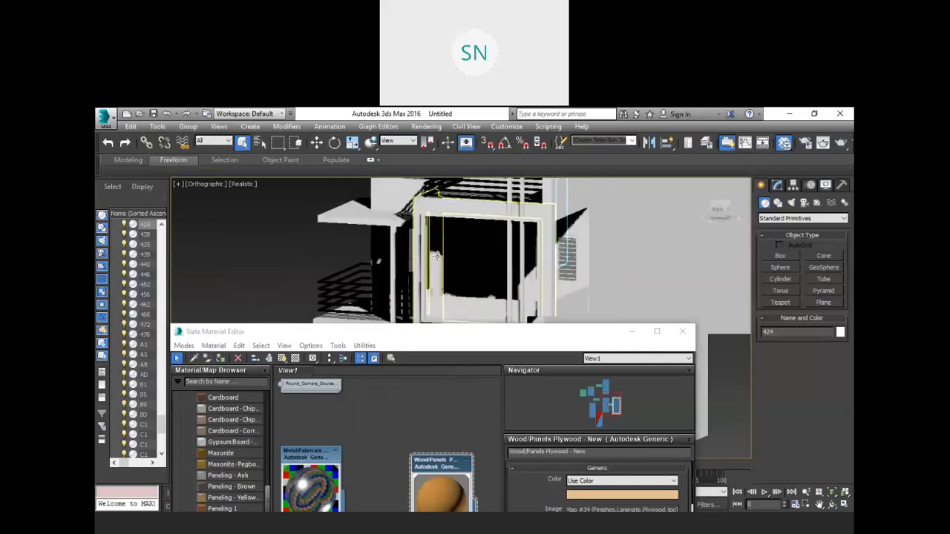
{"action": "left_click", "coordinate": [465, 263]}
{"action": "right_click", "coordinate": [438, 464]}
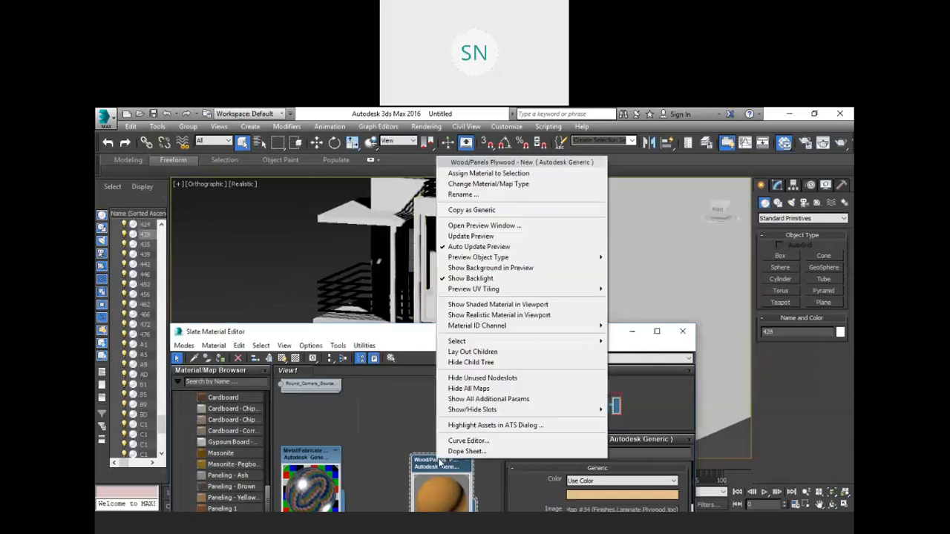
{"action": "left_click", "coordinate": [475, 172]}
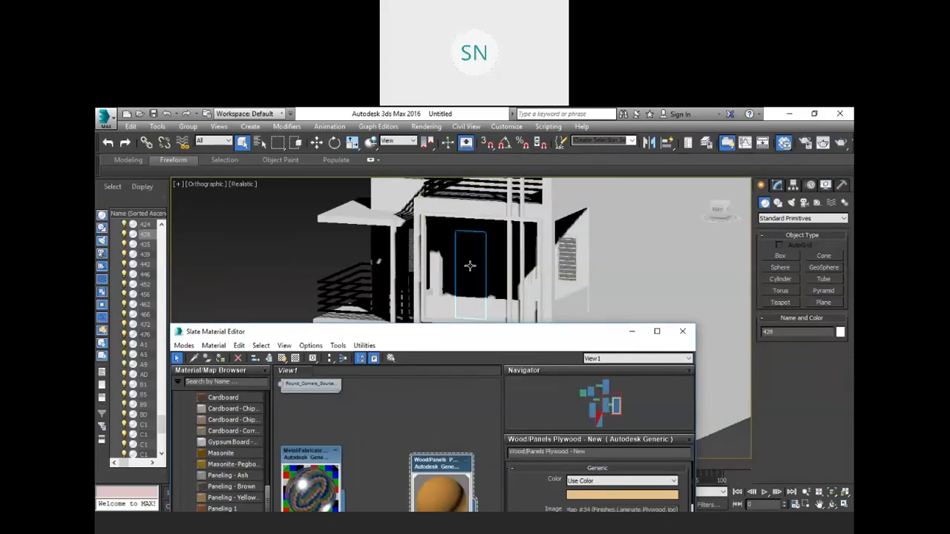
- Bring the house's front corner into view and lower the material editor window to uncover the ground floor and gate
{"action": "scroll", "coordinate": [470, 265], "scroll_direction": "down", "scroll_amount": 4}
{"action": "middle_click_drag", "start_coordinate": [470, 266], "coordinate": [531, 257], "text": "alt"}
{"action": "scroll", "coordinate": [532, 289], "scroll_direction": "up", "scroll_amount": 2}
{"action": "scroll", "coordinate": [537, 291], "scroll_direction": "up", "scroll_amount": 2}
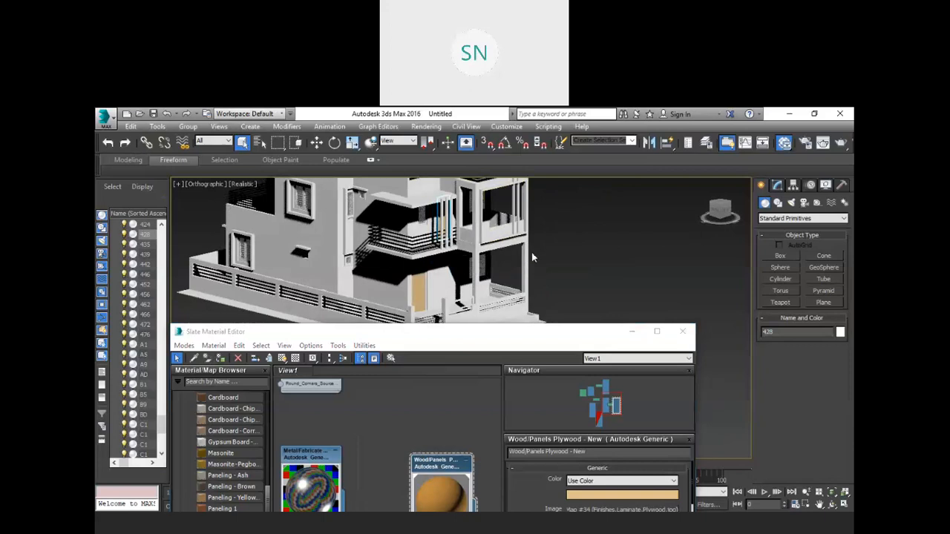
{"action": "left_click", "coordinate": [489, 362]}
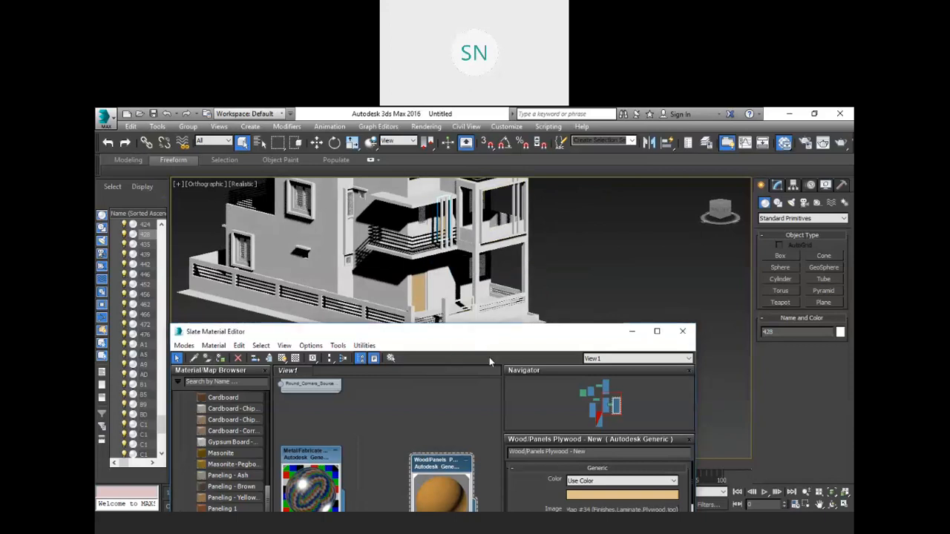
{"action": "left_click_drag", "start_coordinate": [456, 337], "coordinate": [459, 377]}
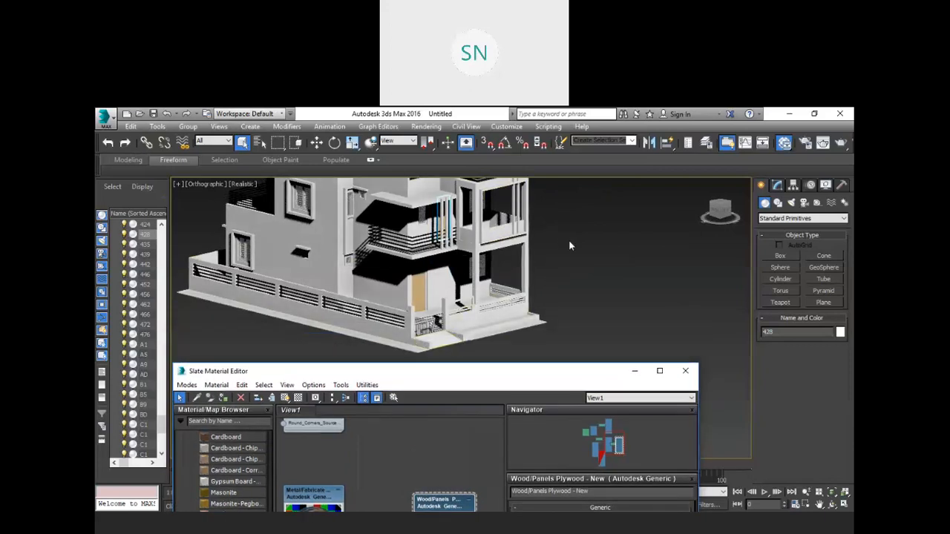
{"action": "middle_click_drag", "start_coordinate": [545, 238], "coordinate": [575, 274], "text": "alt"}
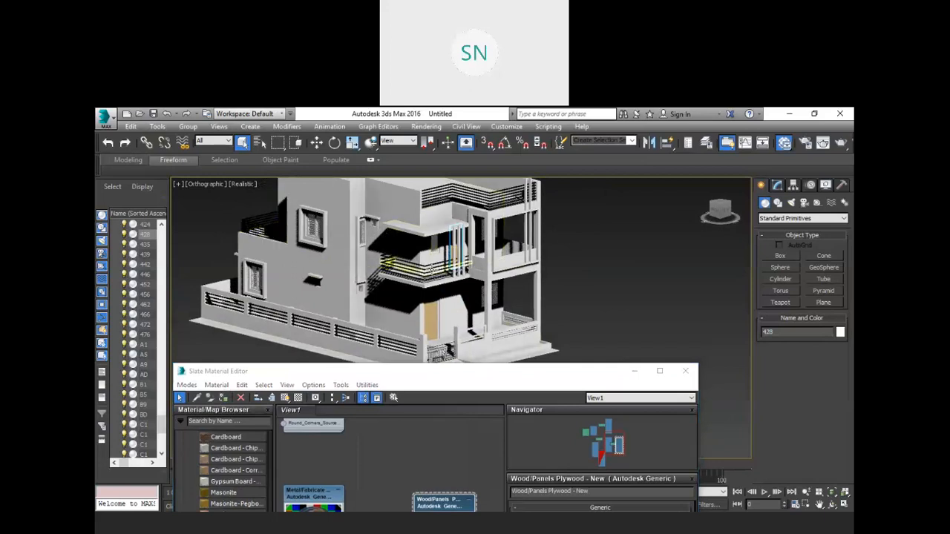
- Place a standard Skylight on the ground beside the house
{"action": "left_click", "coordinate": [791, 204]}
{"action": "left_click", "coordinate": [804, 219]}
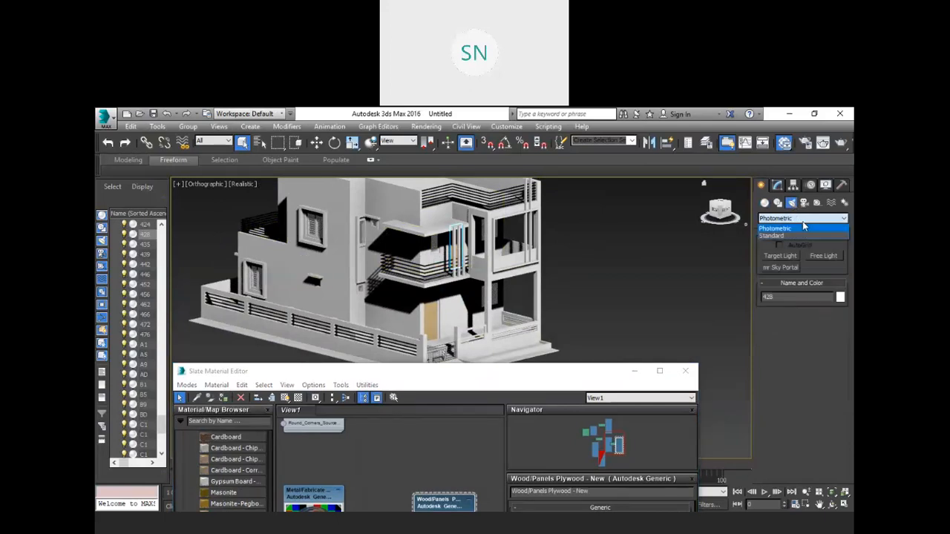
{"action": "left_click", "coordinate": [772, 236]}
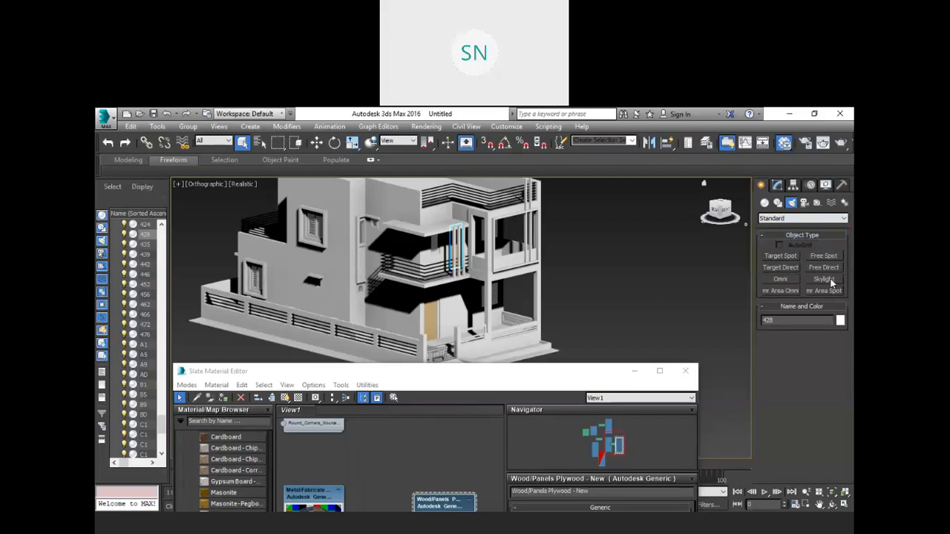
{"action": "left_click", "coordinate": [824, 280]}
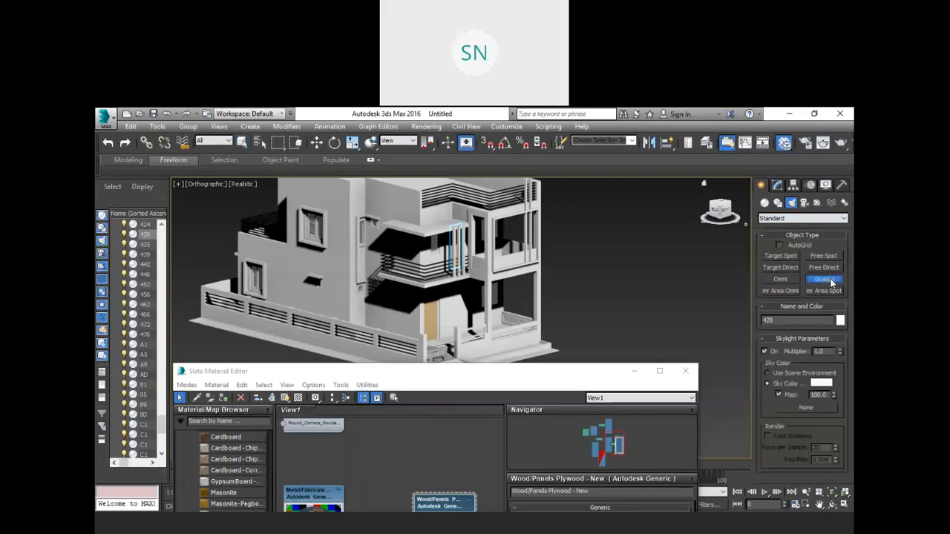
{"action": "left_click", "coordinate": [648, 317]}
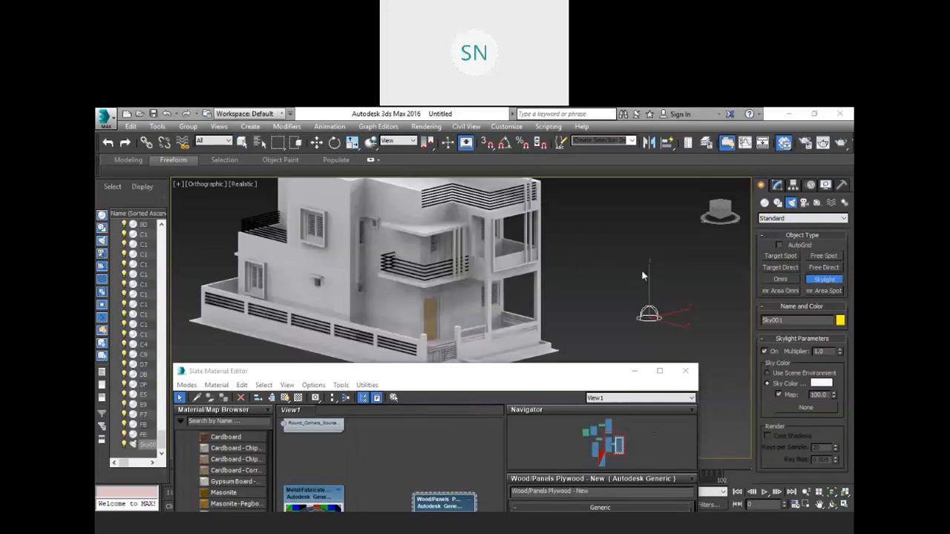
{"action": "right_click", "coordinate": [626, 291]}
- Set the skylight's multiplier to 0.5 and deselect the light
{"action": "middle_click_drag", "start_coordinate": [587, 279], "coordinate": [654, 320], "text": "alt"}
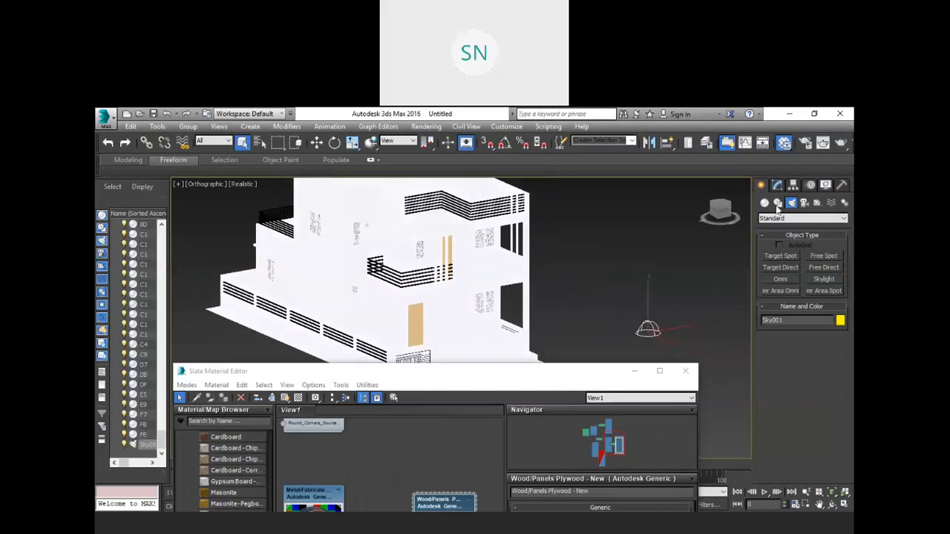
{"action": "left_click", "coordinate": [776, 185]}
{"action": "double_click", "coordinate": [819, 342]}
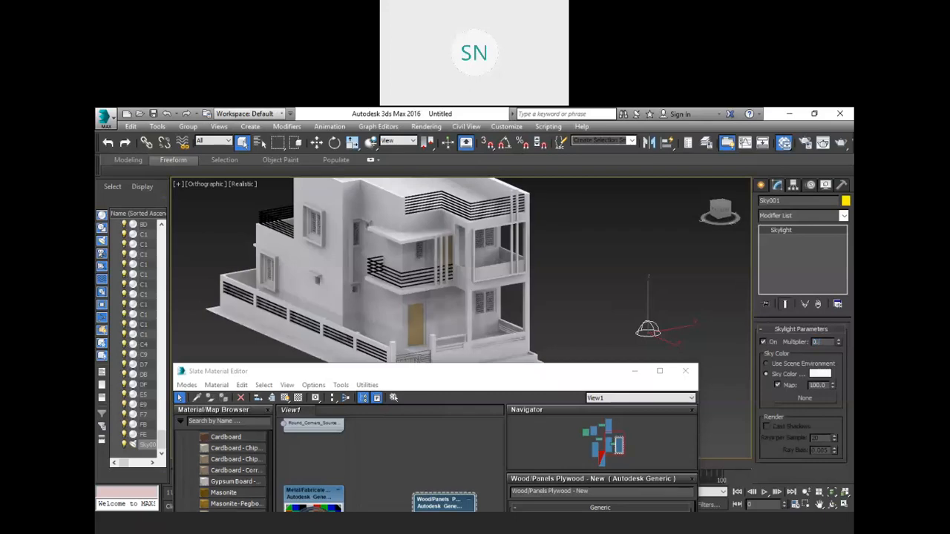
{"action": "left_click", "coordinate": [763, 342]}
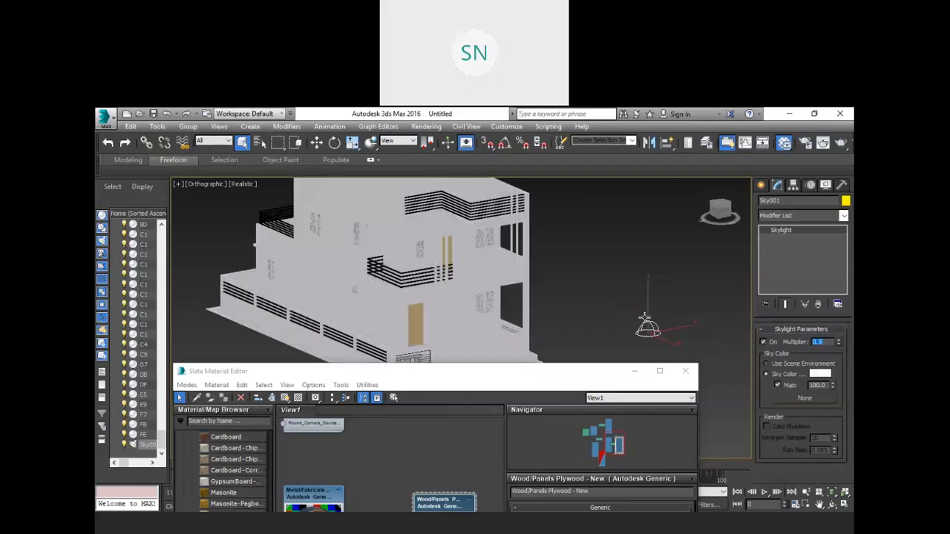
{"action": "left_click", "coordinate": [624, 305]}
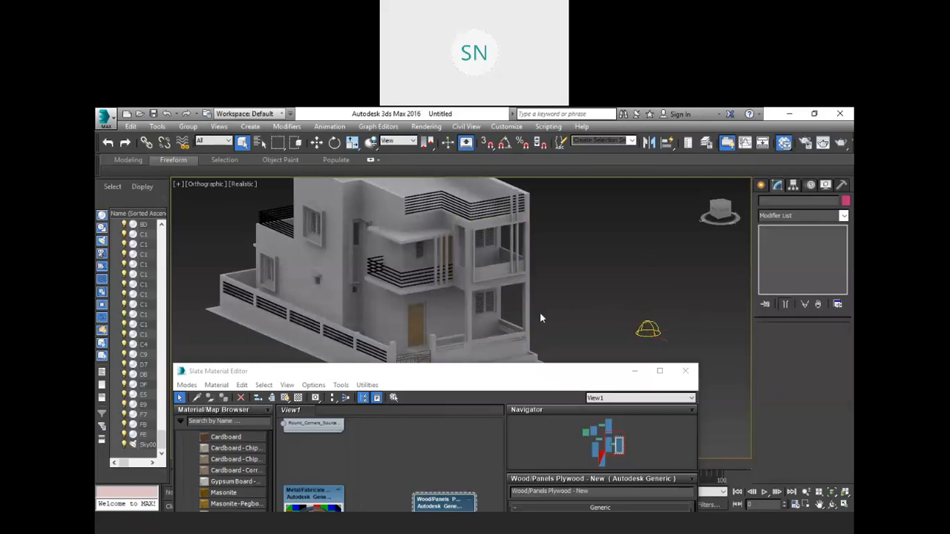
- Check the house's shading from another angle and delete the skylight beside it
{"action": "middle_click_drag", "start_coordinate": [539, 311], "coordinate": [579, 304], "text": "alt"}
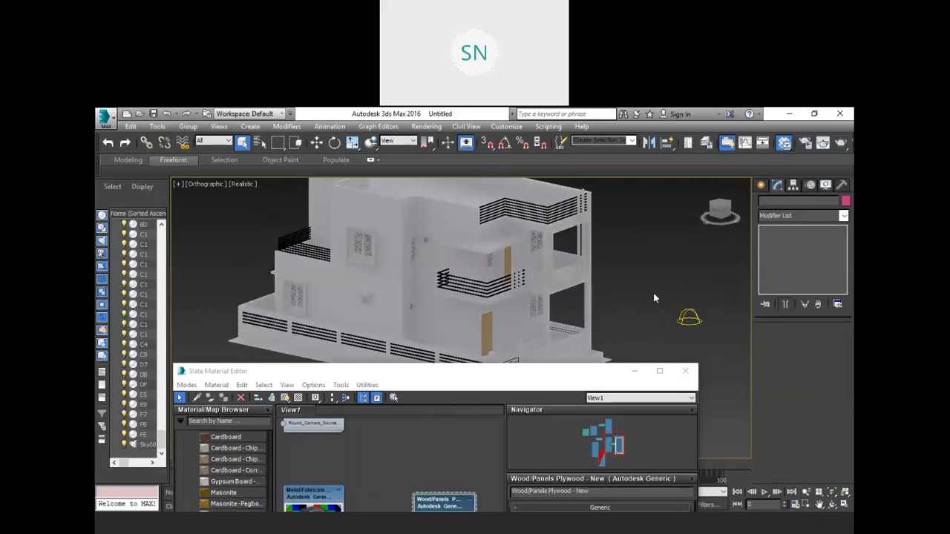
{"action": "middle_click_drag", "start_coordinate": [653, 298], "coordinate": [676, 303], "text": "alt"}
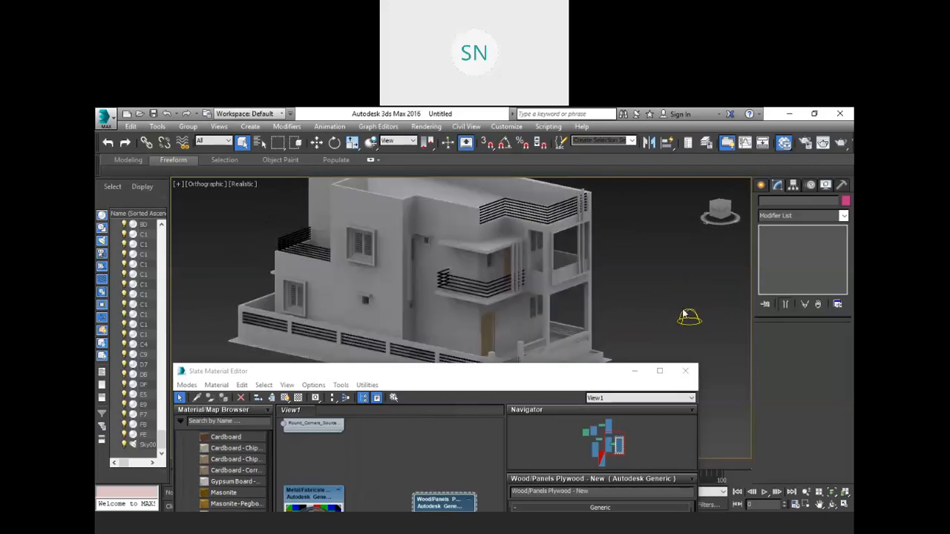
{"action": "left_click", "coordinate": [681, 317]}
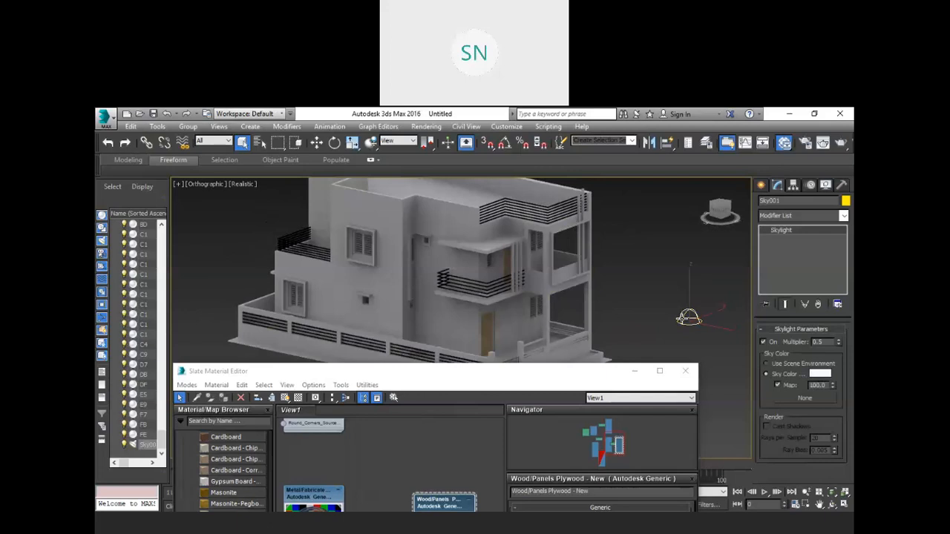
{"action": "key", "text": "Delete"}
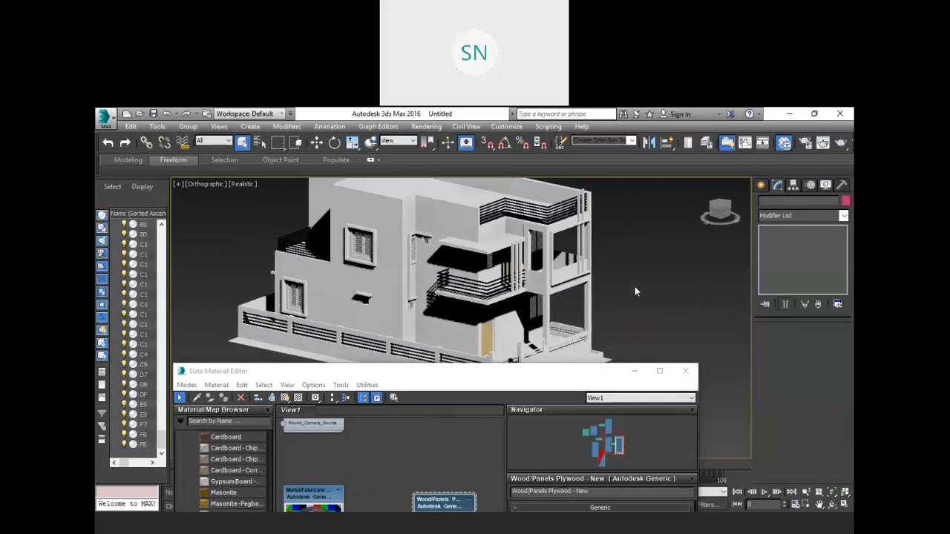
- Lower the material editor window to uncover the house and select the upper-floor wall body
{"action": "mouse_move", "coordinate": [635, 292]}
{"action": "middle_mouse_down", "text": "alt"}
{"action": "mouse_move", "coordinate": [612, 297]}
{"action": "mouse_move", "coordinate": [616, 246]}
{"action": "middle_mouse_up", "text": "alt"}
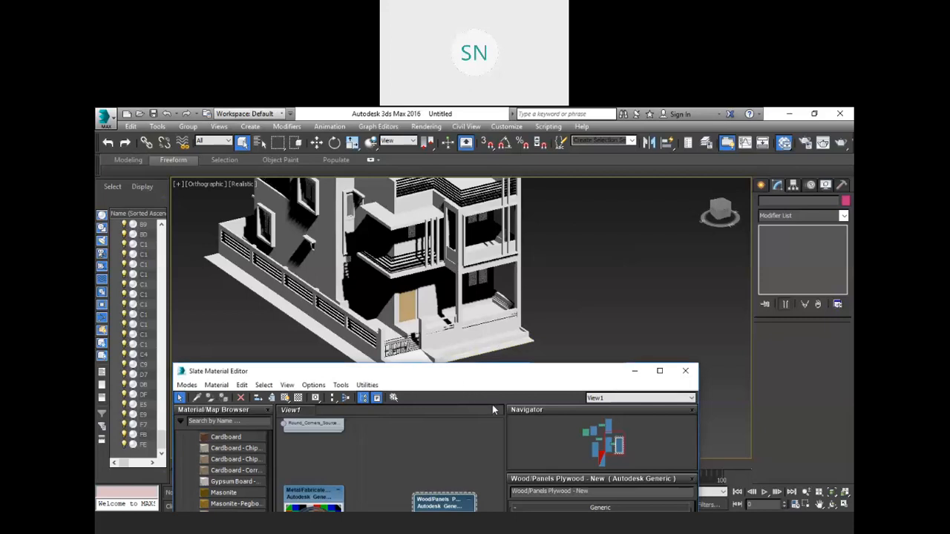
{"action": "left_click_drag", "start_coordinate": [472, 373], "coordinate": [498, 404]}
{"action": "scroll", "coordinate": [352, 334], "scroll_direction": "up", "scroll_amount": 2}
{"action": "middle_click_drag", "start_coordinate": [440, 335], "coordinate": [382, 239], "text": "alt"}
{"action": "left_click", "coordinate": [427, 242]}
{"action": "scroll", "coordinate": [427, 241], "scroll_direction": "down", "scroll_amount": 2}
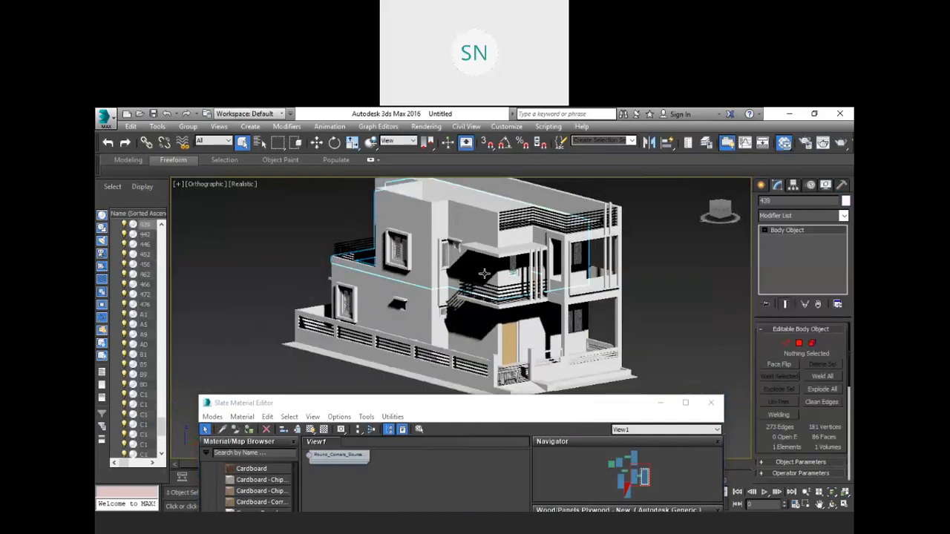
{"action": "scroll", "coordinate": [483, 274], "scroll_direction": "up", "scroll_amount": 4}
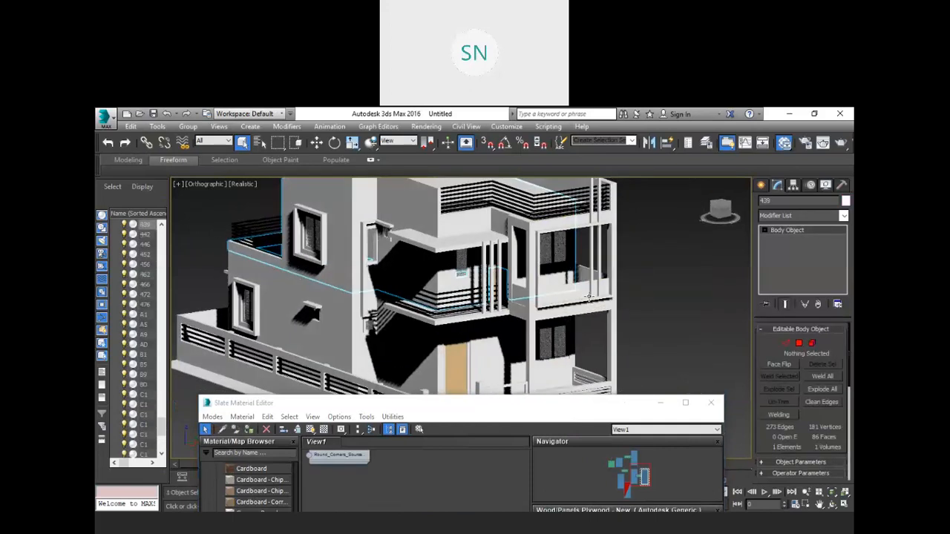
{"action": "left_click", "coordinate": [494, 410]}
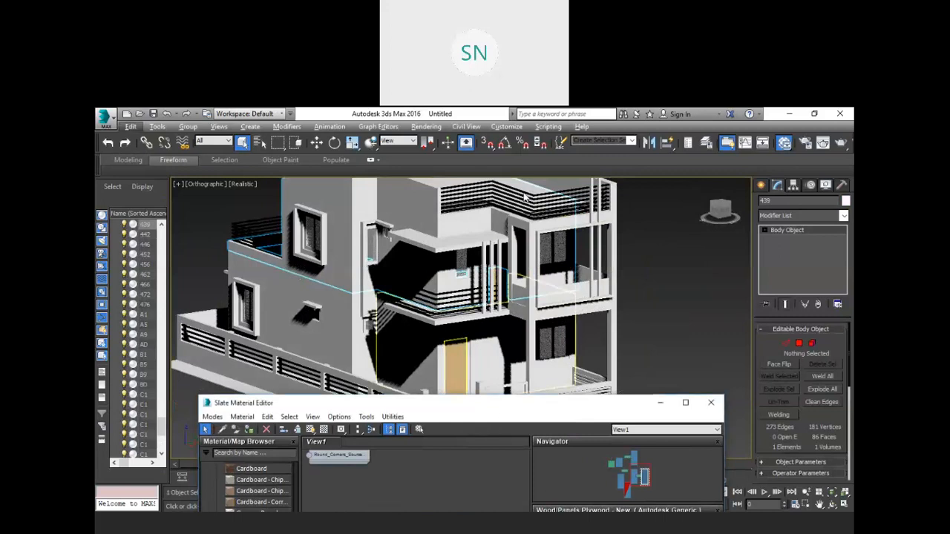
- Raise the material editor window and add the Walnut - Natural Polished wood material from the Autodesk library to the node view
{"action": "left_click_drag", "start_coordinate": [494, 403], "coordinate": [522, 181]}
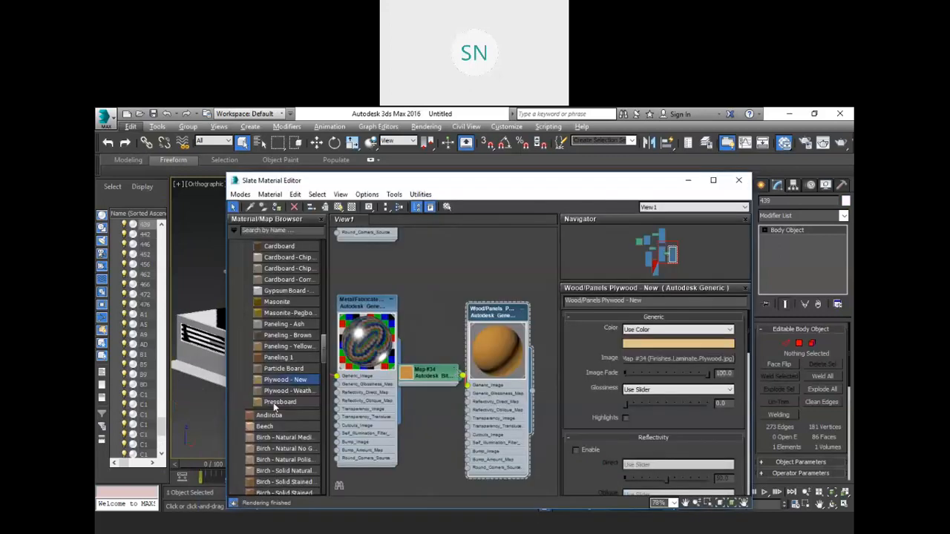
{"action": "scroll", "coordinate": [455, 371], "scroll_direction": "down", "scroll_amount": 1}
{"action": "scroll", "coordinate": [276, 415], "scroll_direction": "down", "scroll_amount": 6}
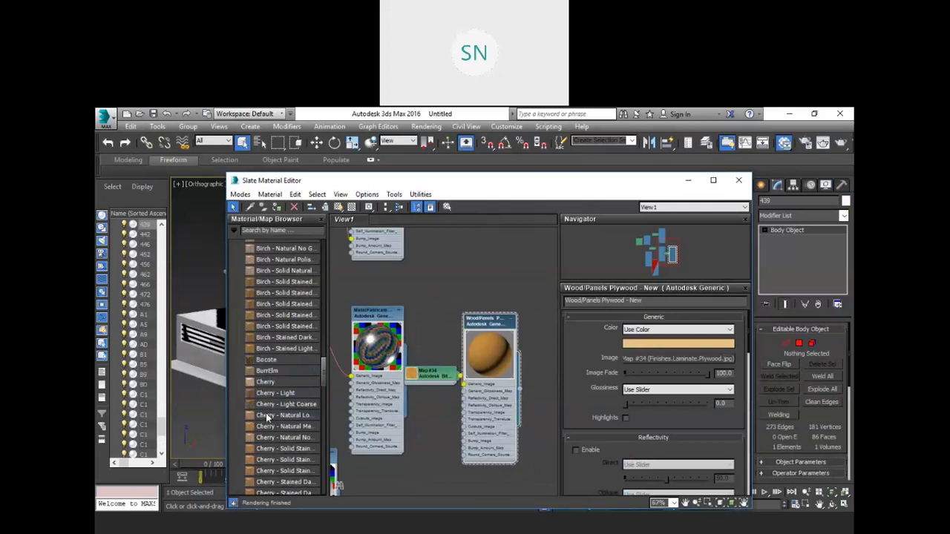
{"action": "scroll", "coordinate": [266, 412], "scroll_direction": "down", "scroll_amount": 5}
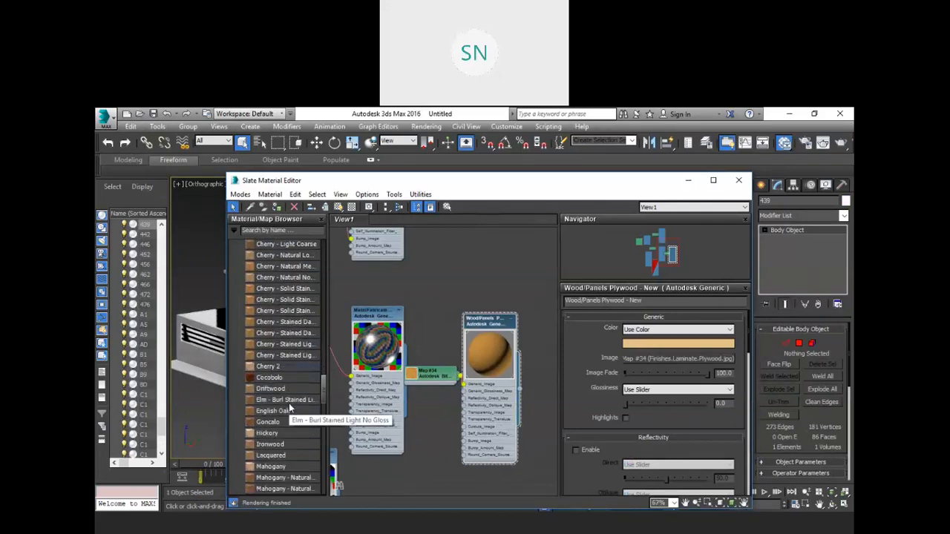
{"action": "scroll", "coordinate": [290, 410], "scroll_direction": "down", "scroll_amount": 4}
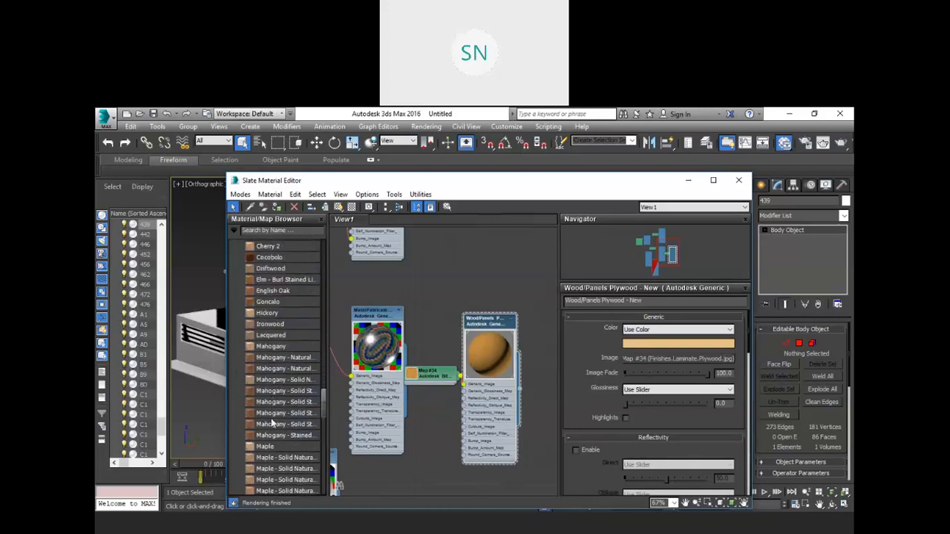
{"action": "scroll", "coordinate": [300, 413], "scroll_direction": "down", "scroll_amount": 7}
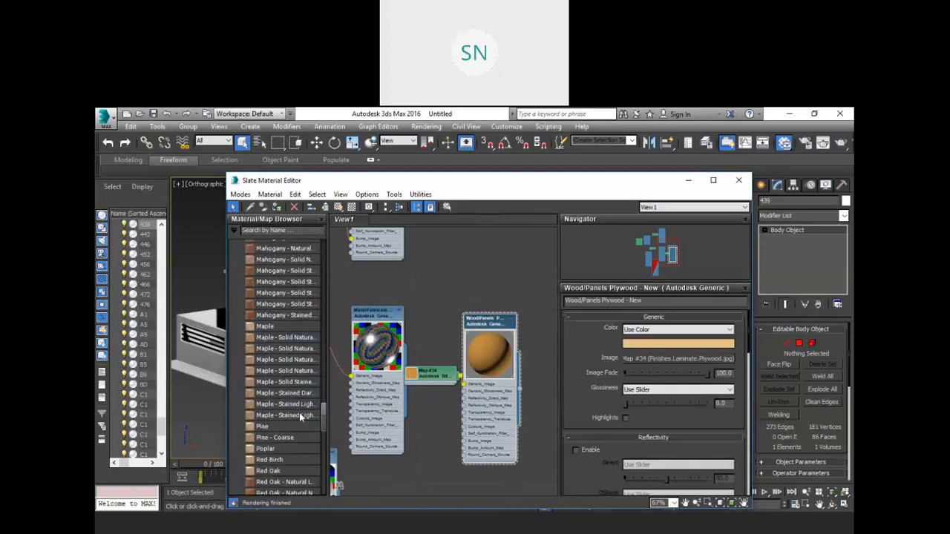
{"action": "scroll", "coordinate": [297, 411], "scroll_direction": "down", "scroll_amount": 6}
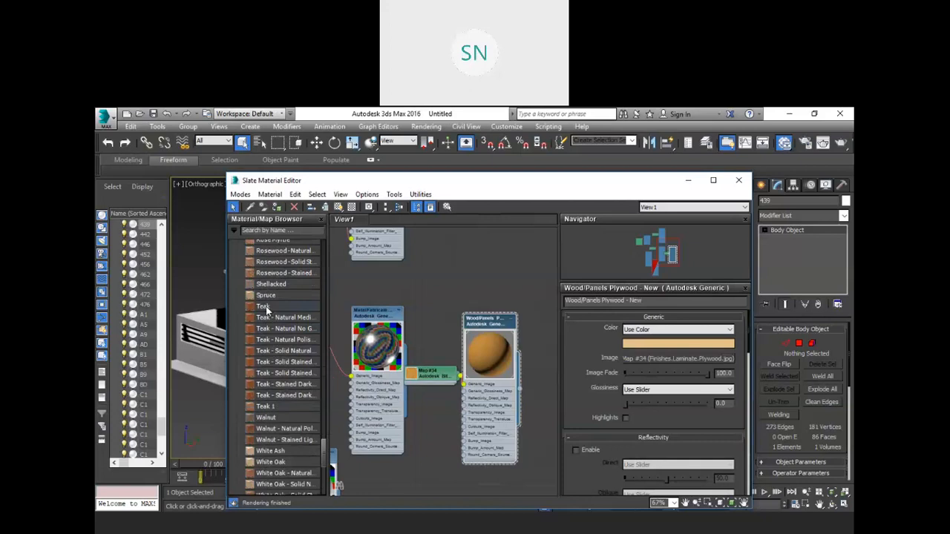
{"action": "scroll", "coordinate": [285, 370], "scroll_direction": "down", "scroll_amount": 3}
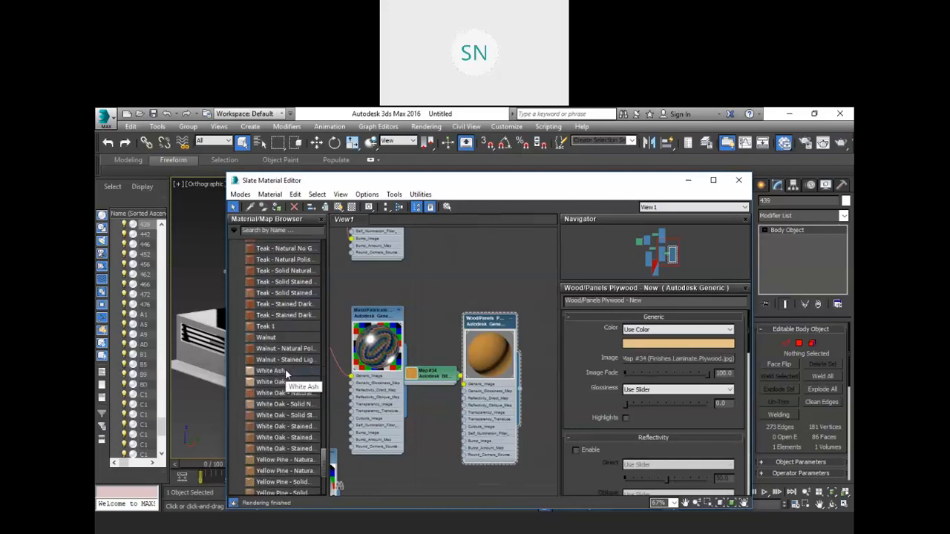
{"action": "scroll", "coordinate": [285, 379], "scroll_direction": "down", "scroll_amount": 3}
{"action": "scroll", "coordinate": [284, 399], "scroll_direction": "up", "scroll_amount": 4}
{"action": "left_click_drag", "start_coordinate": [276, 354], "coordinate": [460, 335]}
- Enlarge the walnut material node's preview and show the checkered background behind its sample sphere
{"action": "scroll", "coordinate": [442, 360], "scroll_direction": "up", "scroll_amount": 5}
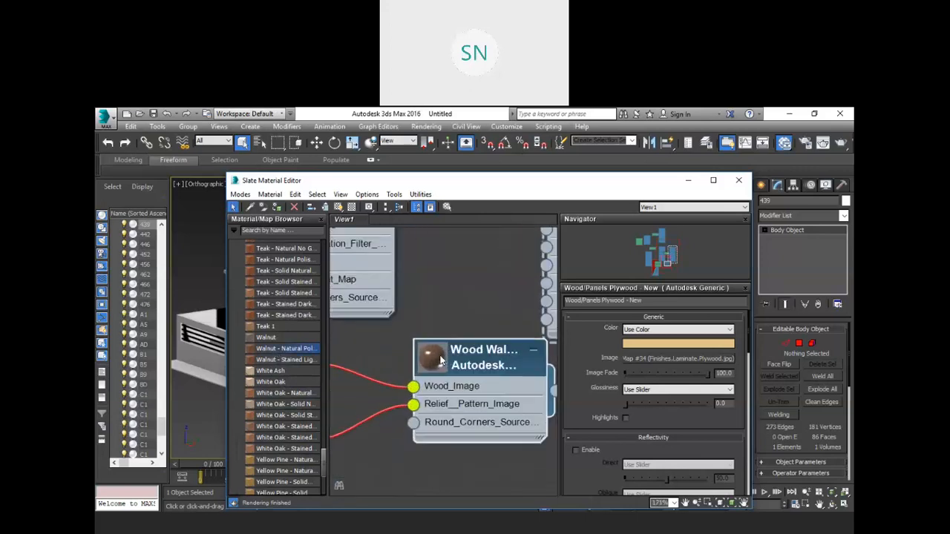
{"action": "double_click", "coordinate": [434, 358]}
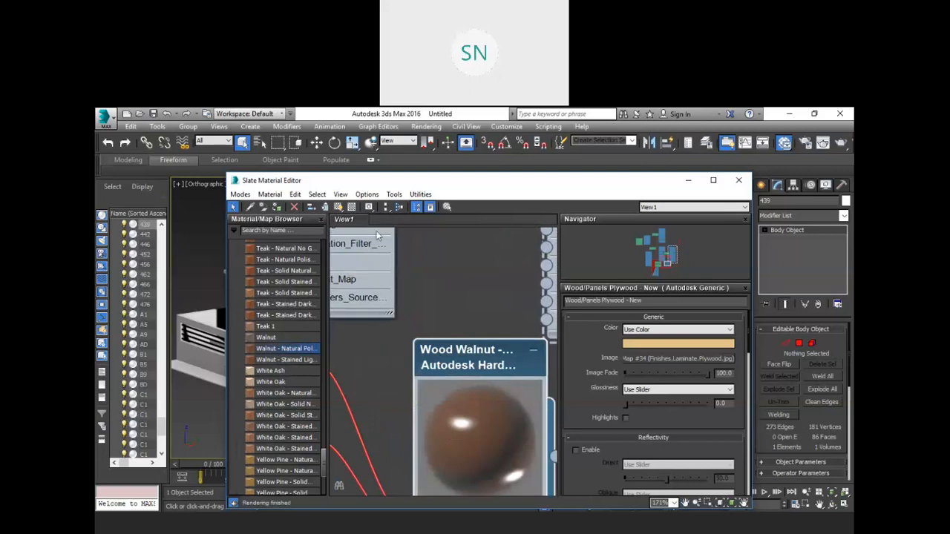
{"action": "left_click", "coordinate": [351, 207]}
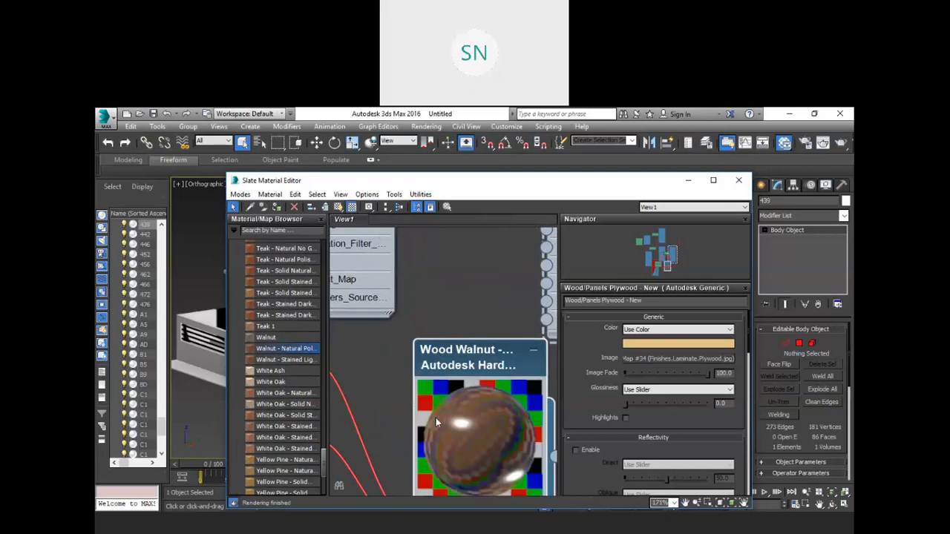
{"action": "scroll", "coordinate": [460, 364], "scroll_direction": "down", "scroll_amount": 5}
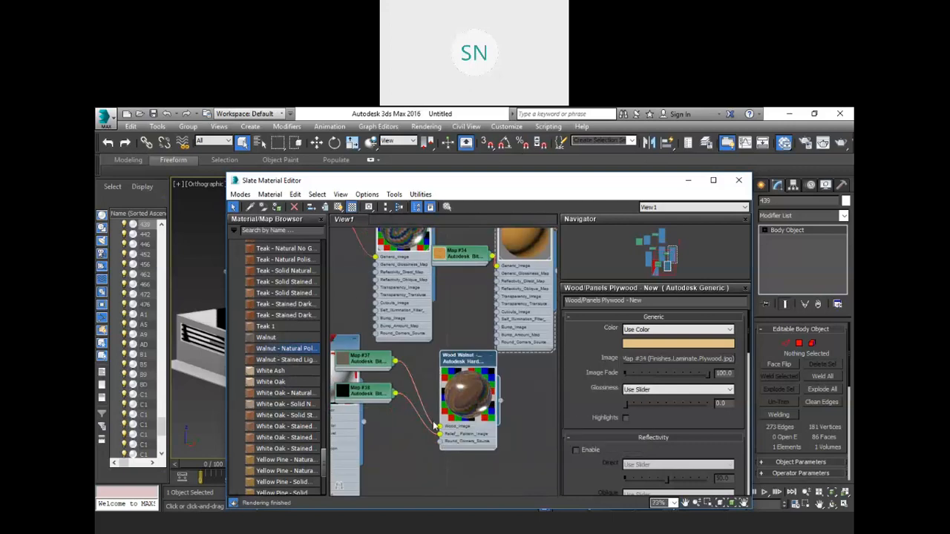
- Delete the walnut material and its two connected bitmap maps from the node view
{"action": "key", "text": "Delete"}
{"action": "left_click_drag", "start_coordinate": [404, 395], "coordinate": [376, 349]}
{"action": "key", "text": "Delete"}
- Try the natural medium teak material in the node view with an enlarged preview, and remove it with its maps
{"action": "scroll", "coordinate": [303, 366], "scroll_direction": "up", "scroll_amount": 2}
{"action": "scroll", "coordinate": [267, 357], "scroll_direction": "up", "scroll_amount": 4}
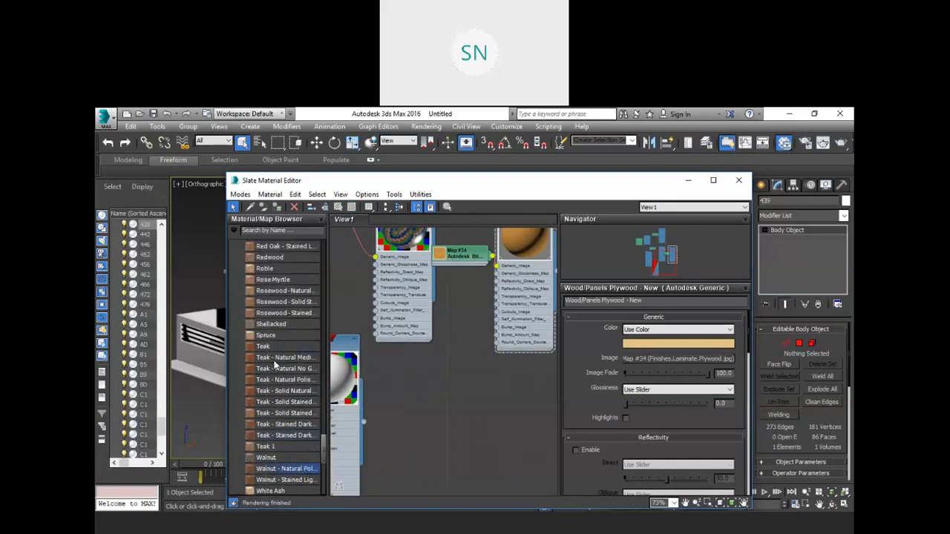
{"action": "left_click_drag", "start_coordinate": [280, 359], "coordinate": [445, 401]}
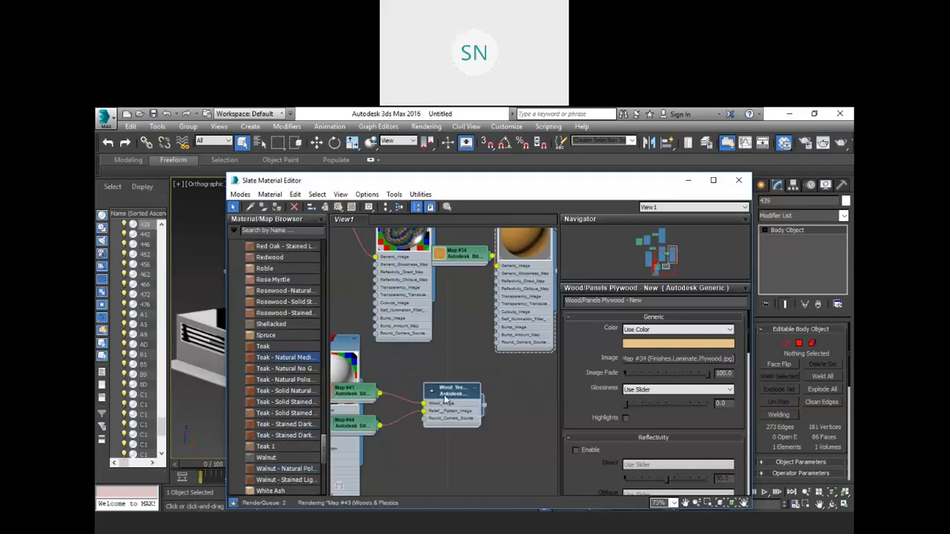
{"action": "left_click", "coordinate": [432, 394]}
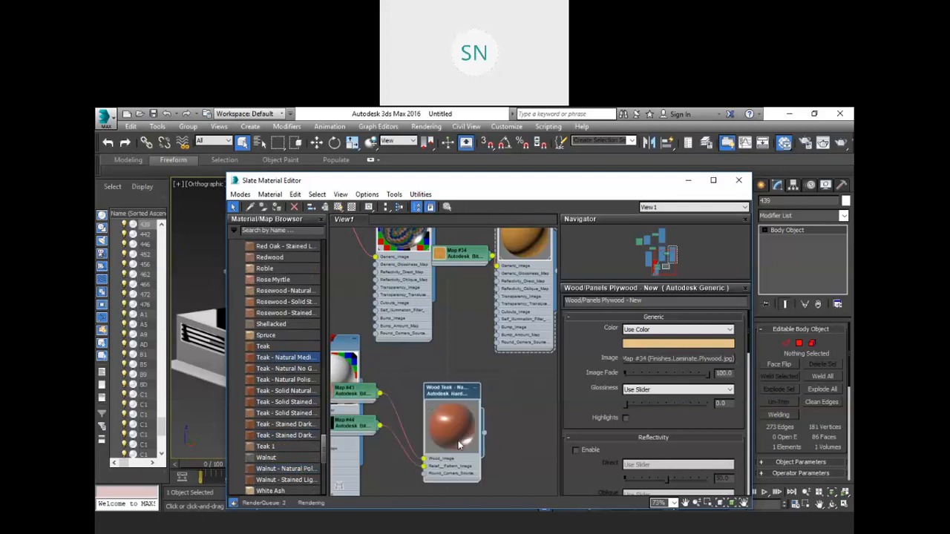
{"action": "left_click_drag", "start_coordinate": [525, 474], "coordinate": [370, 378]}
{"action": "key", "text": "Delete"}
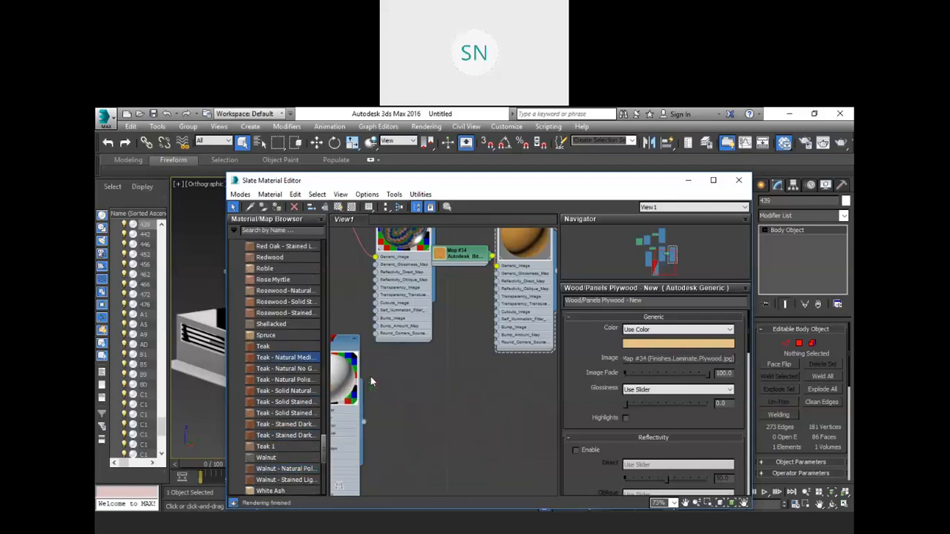
- Try the first natural mahogany material in the node view with an enlarged preview, and remove it with its maps
{"action": "scroll", "coordinate": [297, 383], "scroll_direction": "up", "scroll_amount": 6}
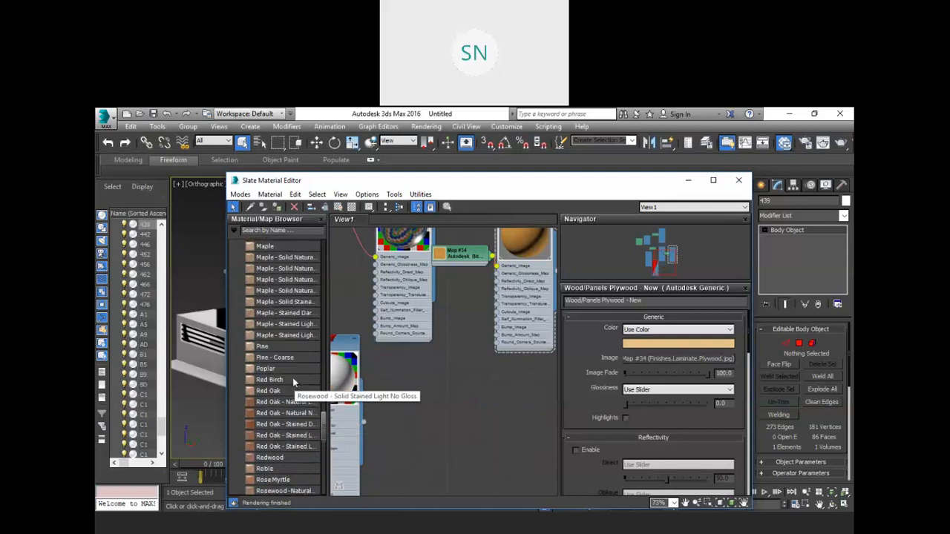
{"action": "scroll", "coordinate": [293, 381], "scroll_direction": "up", "scroll_amount": 5}
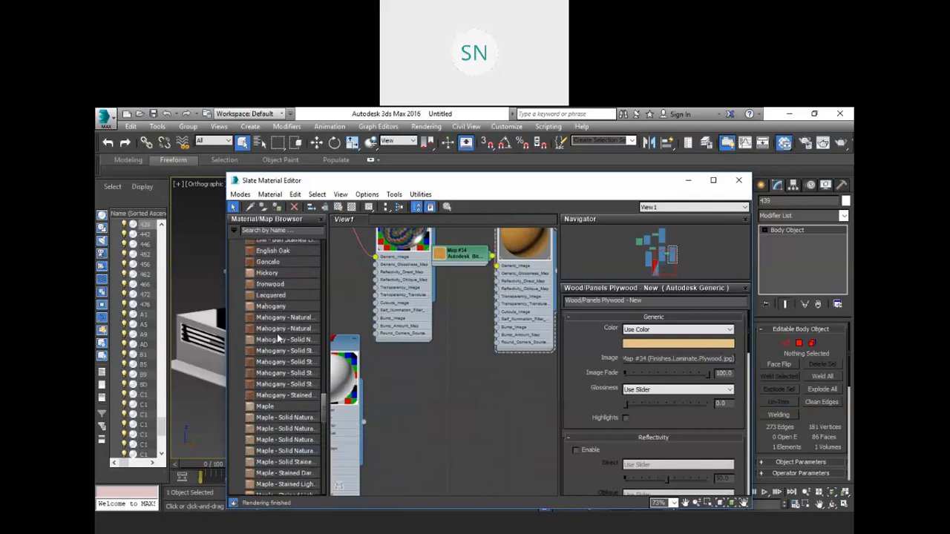
{"action": "scroll", "coordinate": [277, 338], "scroll_direction": "up", "scroll_amount": 1}
{"action": "left_click_drag", "start_coordinate": [279, 358], "coordinate": [470, 422]}
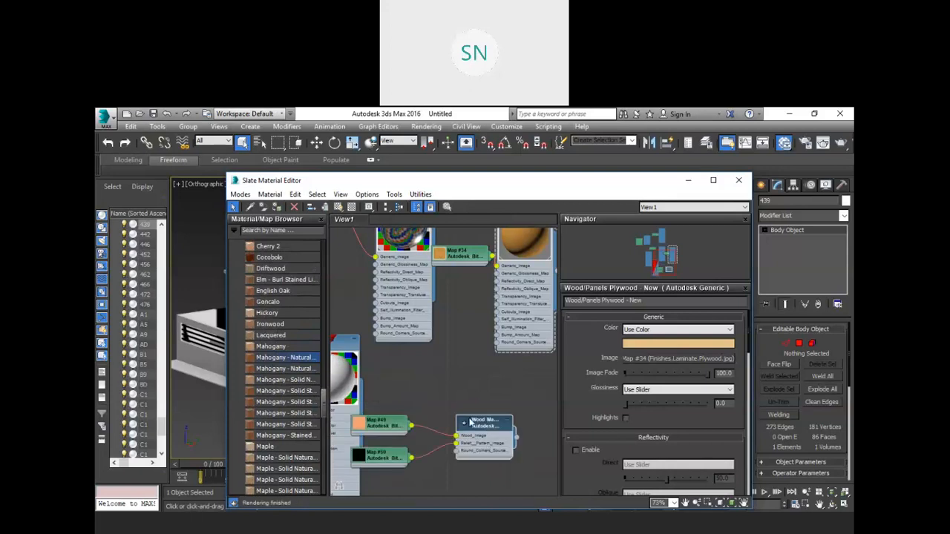
{"action": "double_click", "coordinate": [465, 422]}
{"action": "left_click_drag", "start_coordinate": [388, 427], "coordinate": [421, 488]}
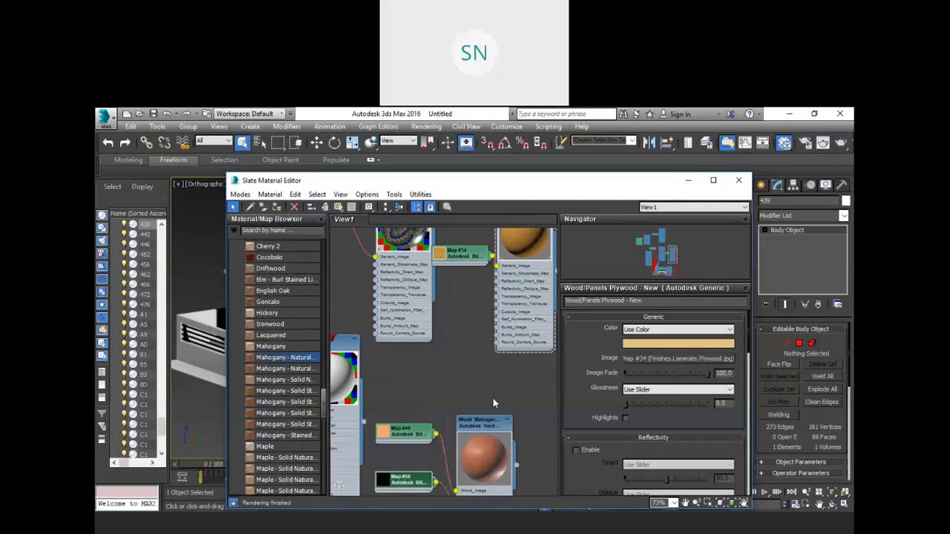
{"action": "scroll", "coordinate": [492, 398], "scroll_direction": "down", "scroll_amount": 3}
{"action": "left_click_drag", "start_coordinate": [534, 483], "coordinate": [430, 410]}
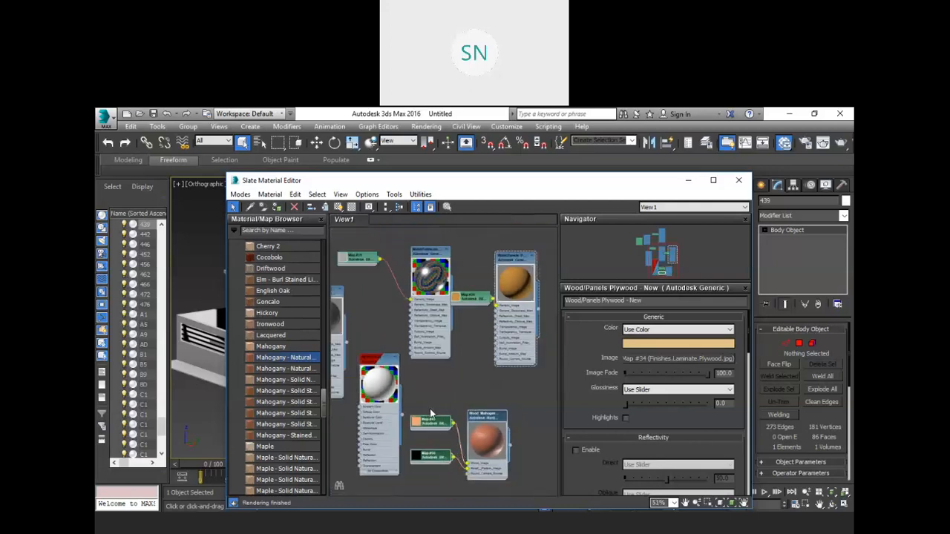
{"action": "key", "text": "Delete"}
- Add the Birch - Solid Stained Dark Medium Gloss material to the node view, enlarge its preview, rearrange its maps and open its parameters
{"action": "scroll", "coordinate": [274, 392], "scroll_direction": "up", "scroll_amount": 3}
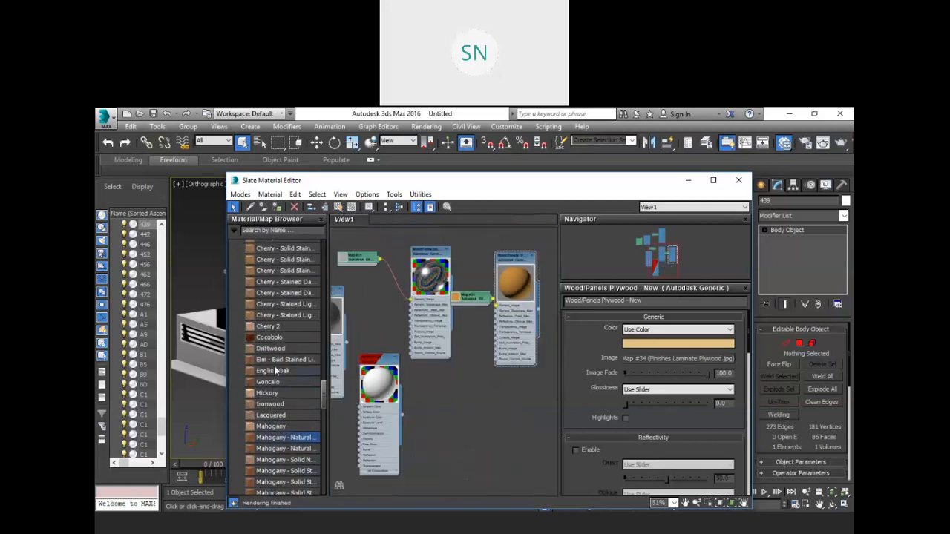
{"action": "scroll", "coordinate": [273, 374], "scroll_direction": "up", "scroll_amount": 3}
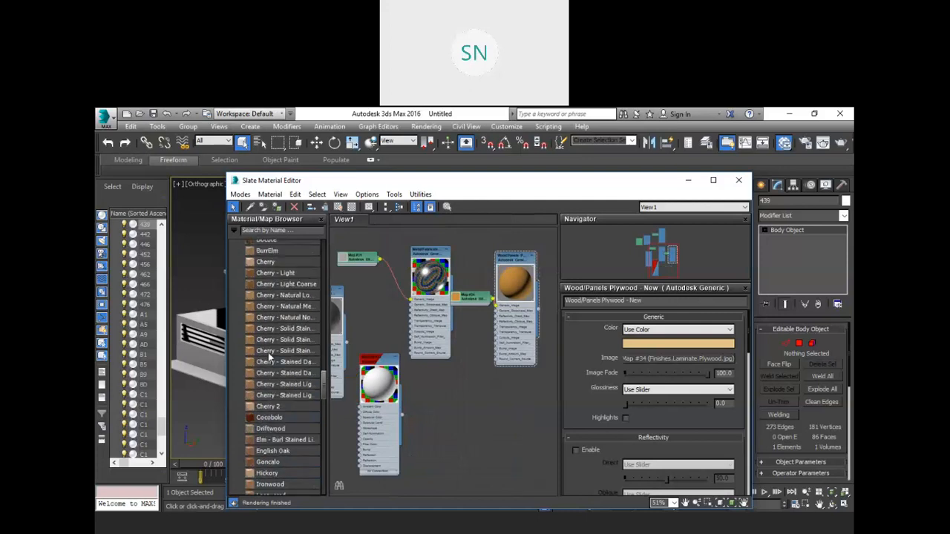
{"action": "scroll", "coordinate": [265, 333], "scroll_direction": "up", "scroll_amount": 5}
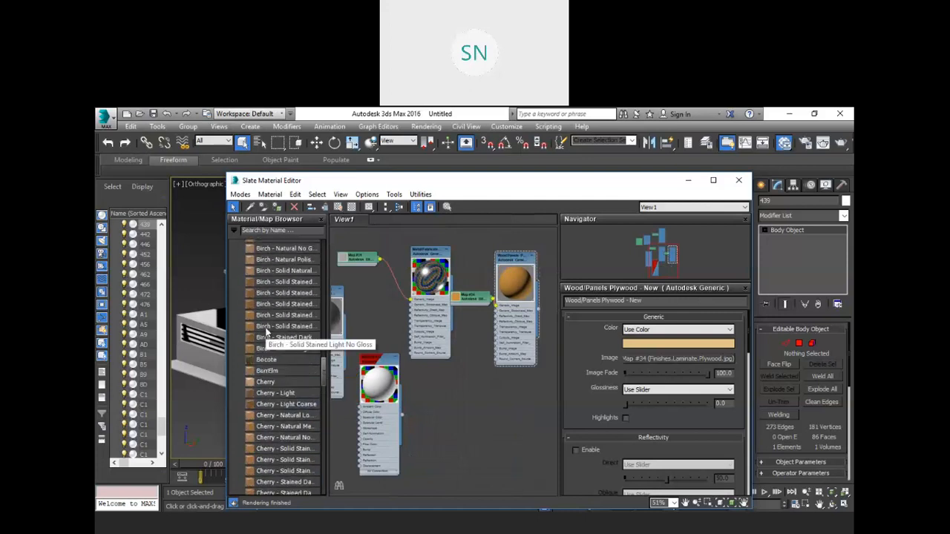
{"action": "left_click_drag", "start_coordinate": [273, 285], "coordinate": [471, 408]}
{"action": "scroll", "coordinate": [459, 420], "scroll_direction": "up", "scroll_amount": 3}
{"action": "scroll", "coordinate": [457, 416], "scroll_direction": "up", "scroll_amount": 5}
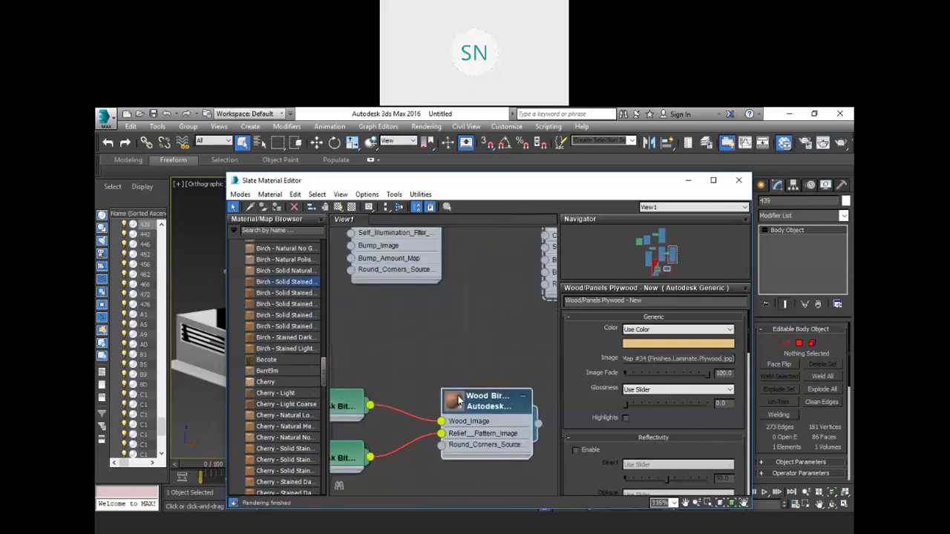
{"action": "double_click", "coordinate": [454, 400]}
{"action": "scroll", "coordinate": [408, 416], "scroll_direction": "down", "scroll_amount": 3}
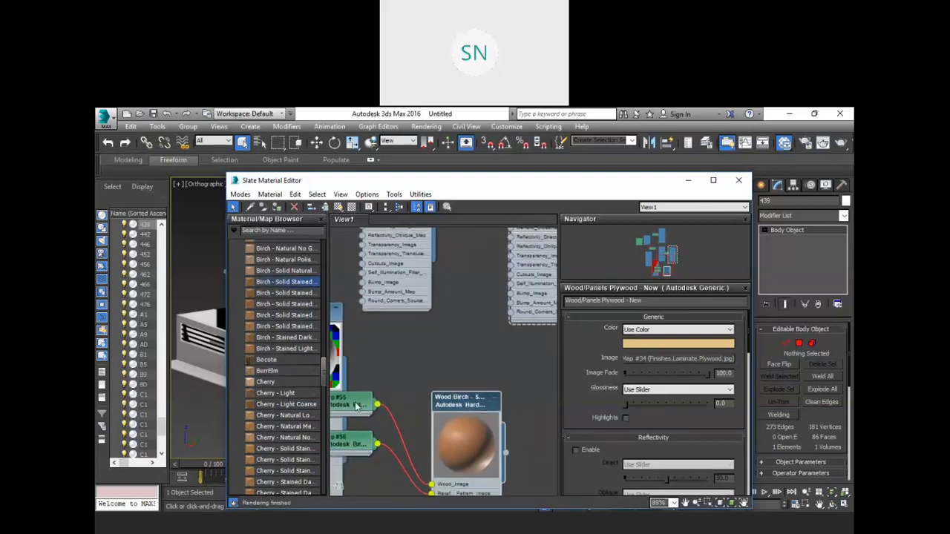
{"action": "left_click_drag", "start_coordinate": [354, 442], "coordinate": [384, 463]}
{"action": "right_click", "coordinate": [457, 402]}
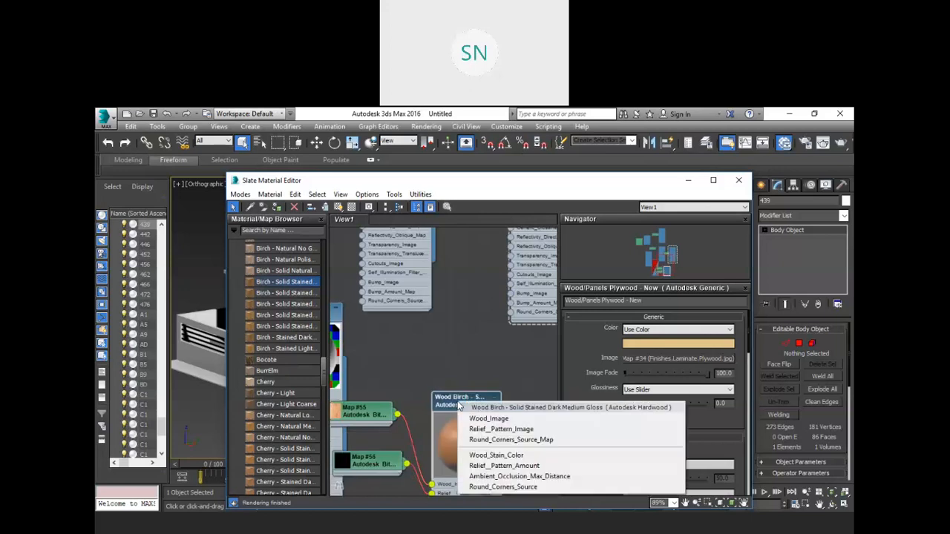
{"action": "double_click", "coordinate": [447, 407]}
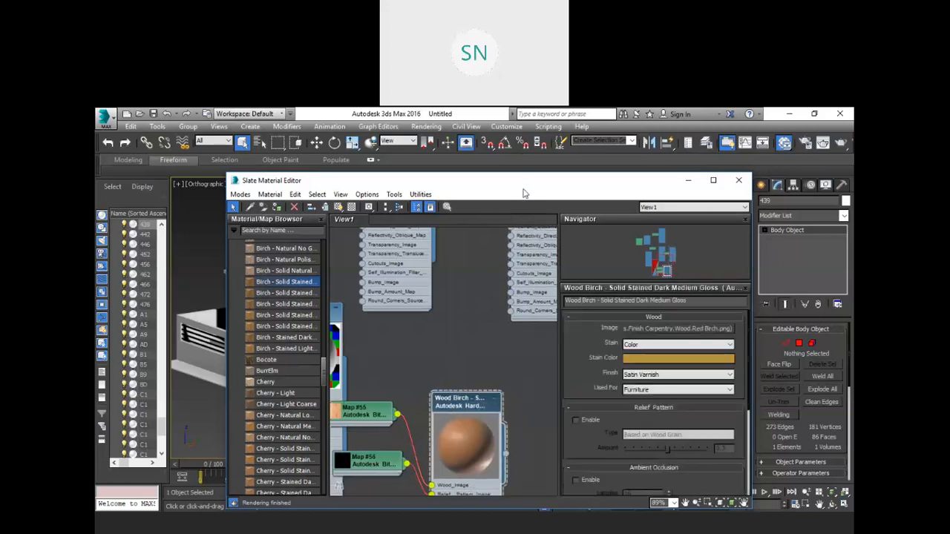
- Assign the dark stained birch material to the frame of the ground-floor entrance door
{"action": "left_click_drag", "start_coordinate": [445, 181], "coordinate": [411, 420]}
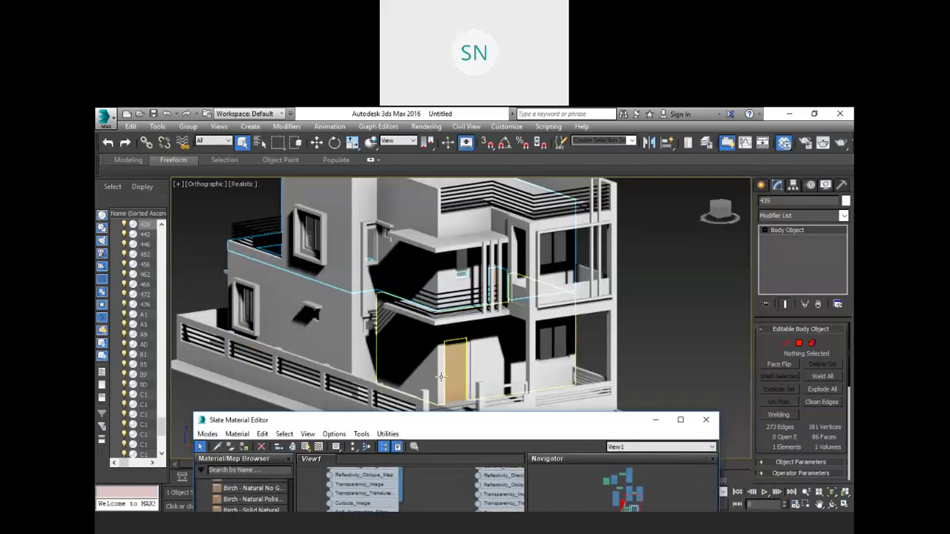
{"action": "left_click", "coordinate": [454, 375]}
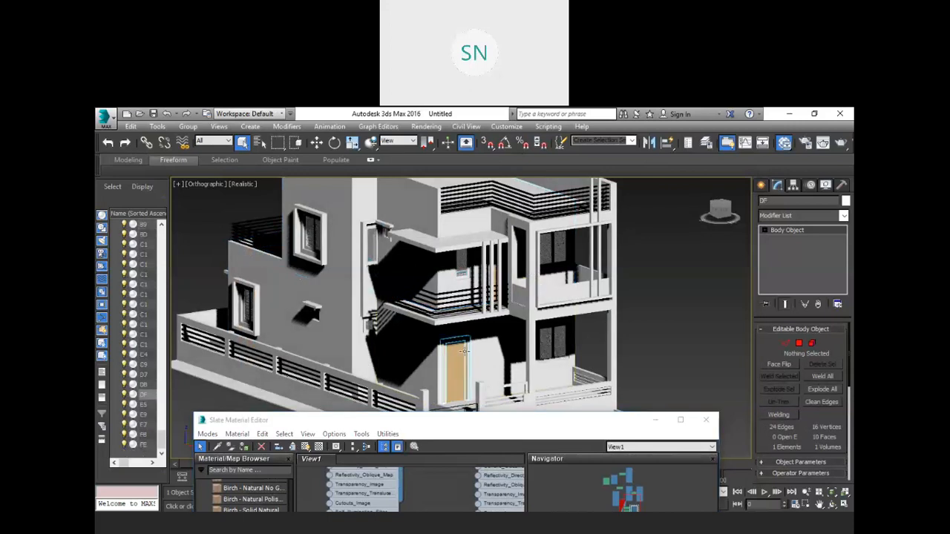
{"action": "left_click", "coordinate": [464, 417]}
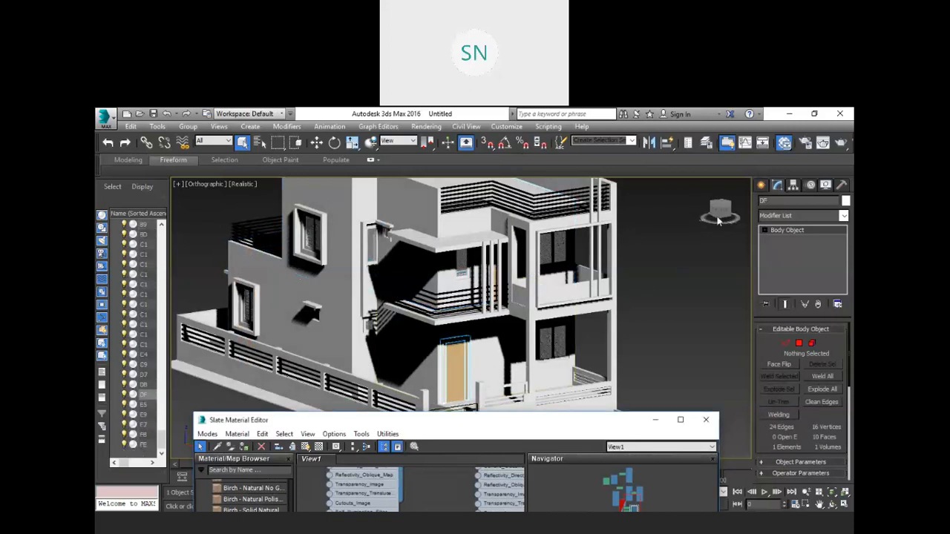
{"action": "left_click", "coordinate": [783, 142]}
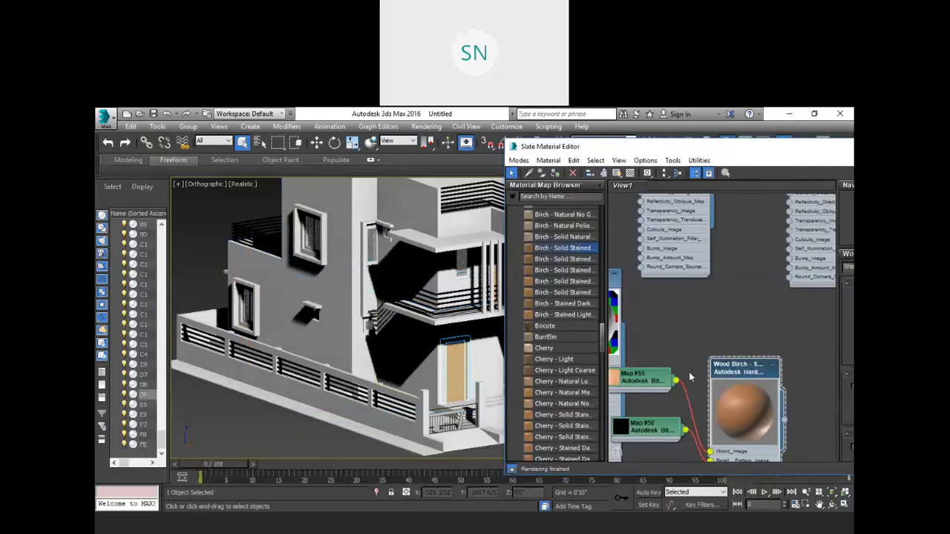
{"action": "right_click", "coordinate": [698, 369]}
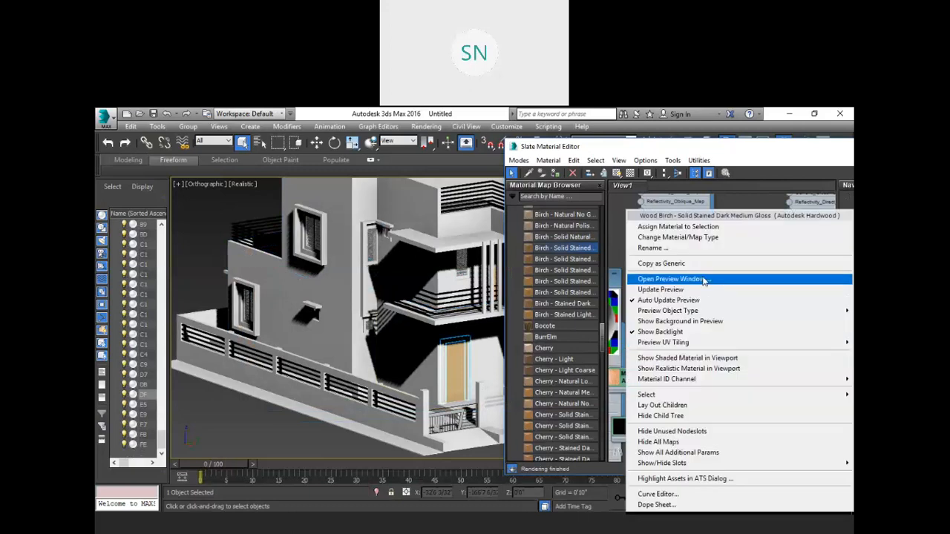
{"action": "left_click", "coordinate": [677, 226]}
- Show the birch material shaded in the viewport and turn on the background in its preview
{"action": "left_click", "coordinate": [350, 443]}
{"action": "scroll", "coordinate": [450, 381], "scroll_direction": "up", "scroll_amount": 10}
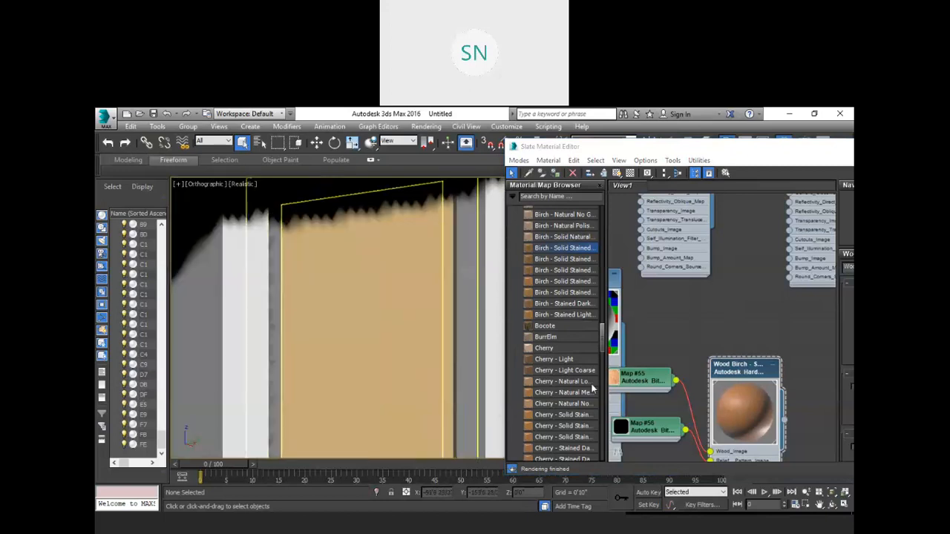
{"action": "left_click", "coordinate": [743, 371]}
{"action": "left_click", "coordinate": [617, 173]}
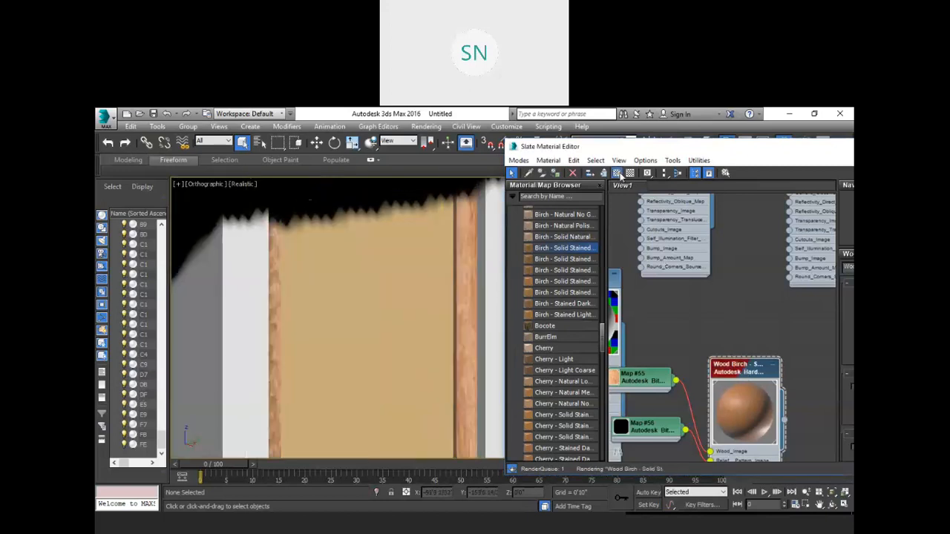
{"action": "left_click", "coordinate": [630, 173]}
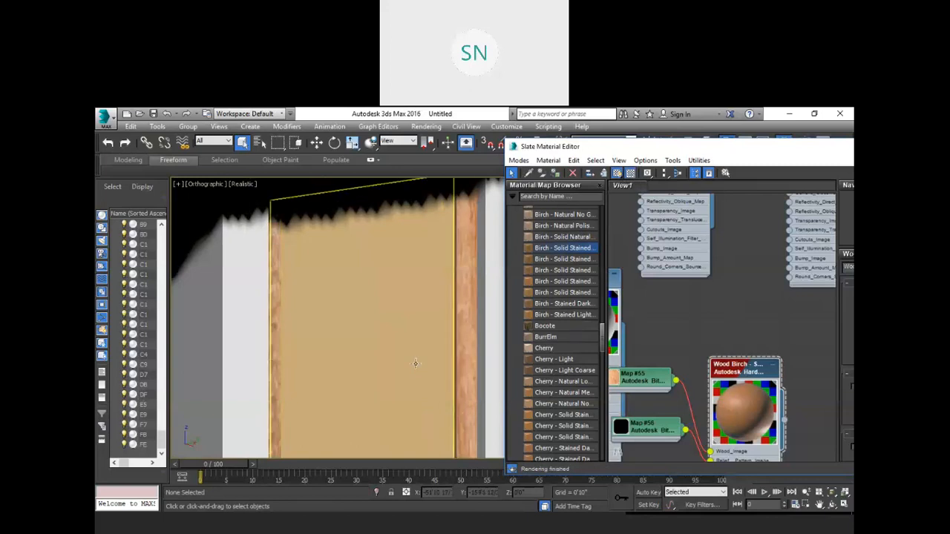
- Create a standard primitive plane beside the house, about 29'1" long and 34'5" wide
{"action": "scroll", "coordinate": [415, 363], "scroll_direction": "down", "scroll_amount": 4}
{"action": "scroll", "coordinate": [392, 346], "scroll_direction": "down", "scroll_amount": 5}
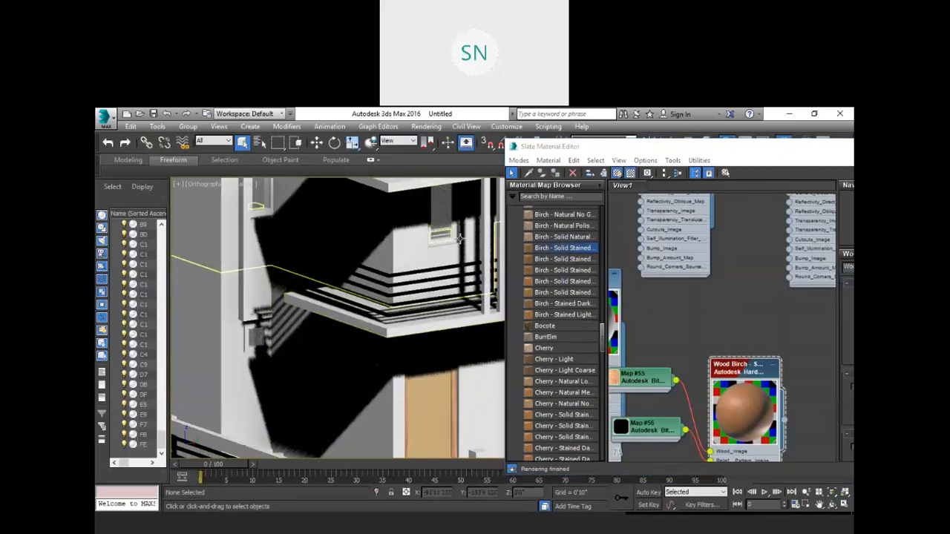
{"action": "scroll", "coordinate": [457, 233], "scroll_direction": "down", "scroll_amount": 8}
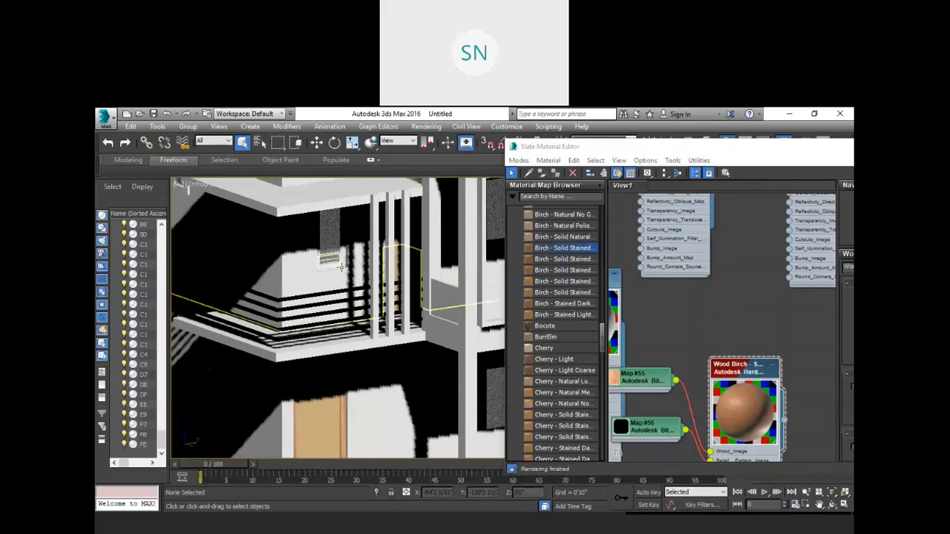
{"action": "middle_click_drag", "start_coordinate": [413, 335], "coordinate": [393, 326], "text": "alt"}
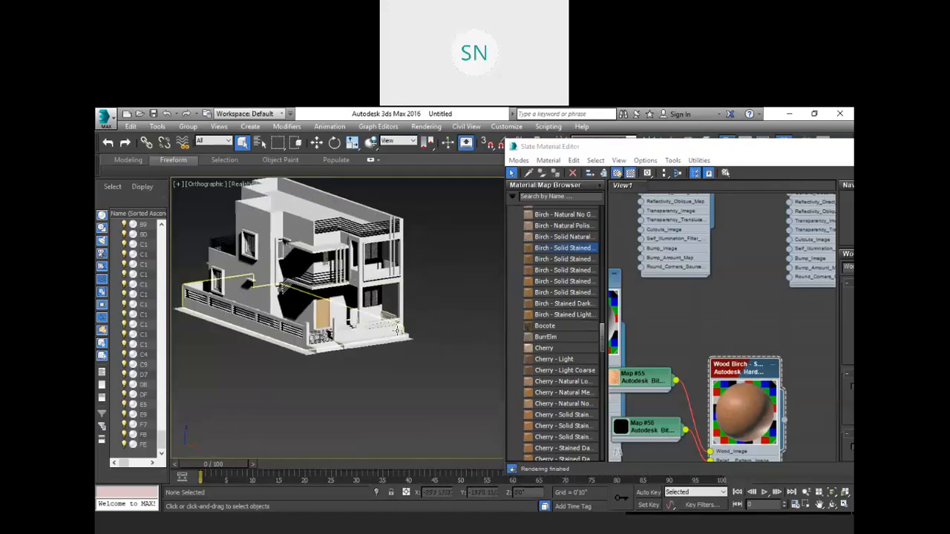
{"action": "middle_click_drag", "start_coordinate": [333, 374], "coordinate": [428, 348], "text": "alt"}
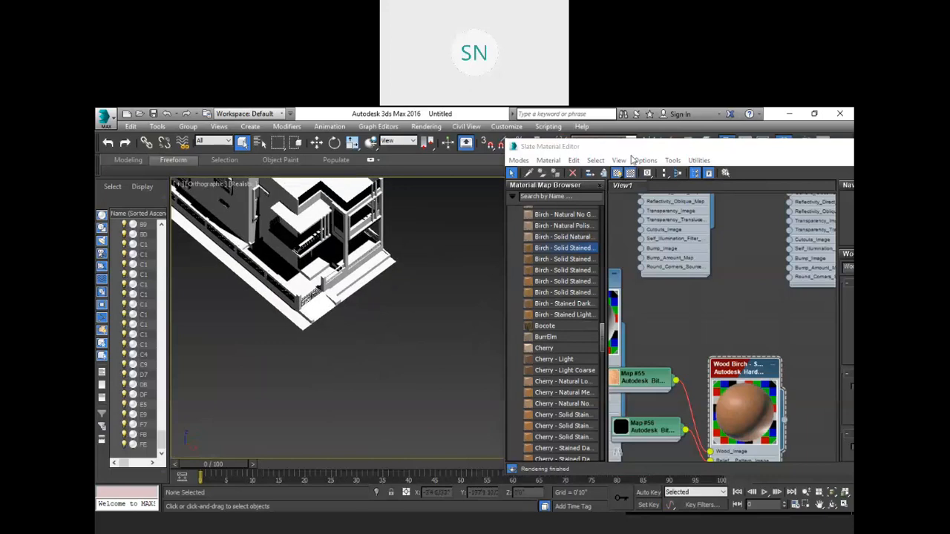
{"action": "left_click_drag", "start_coordinate": [635, 146], "coordinate": [548, 430]}
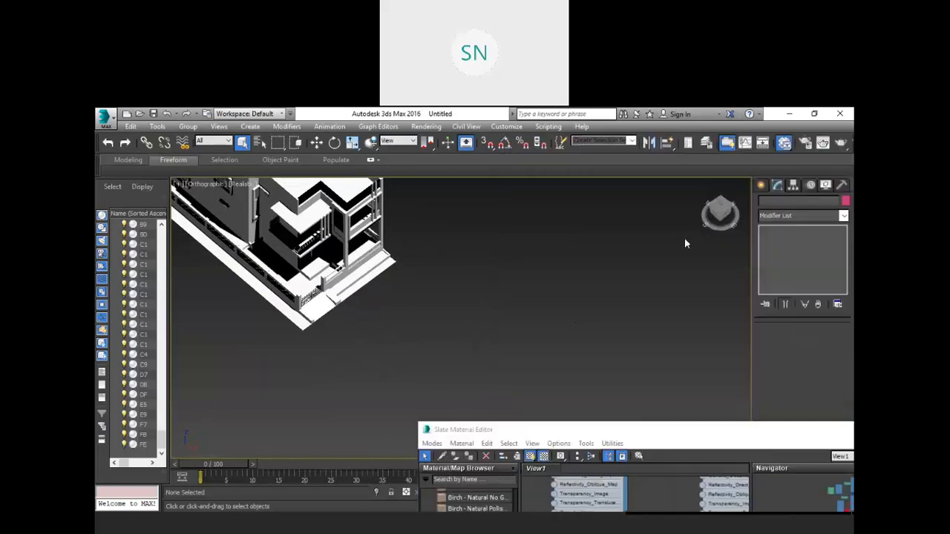
{"action": "left_click", "coordinate": [759, 187]}
{"action": "left_click", "coordinate": [764, 202]}
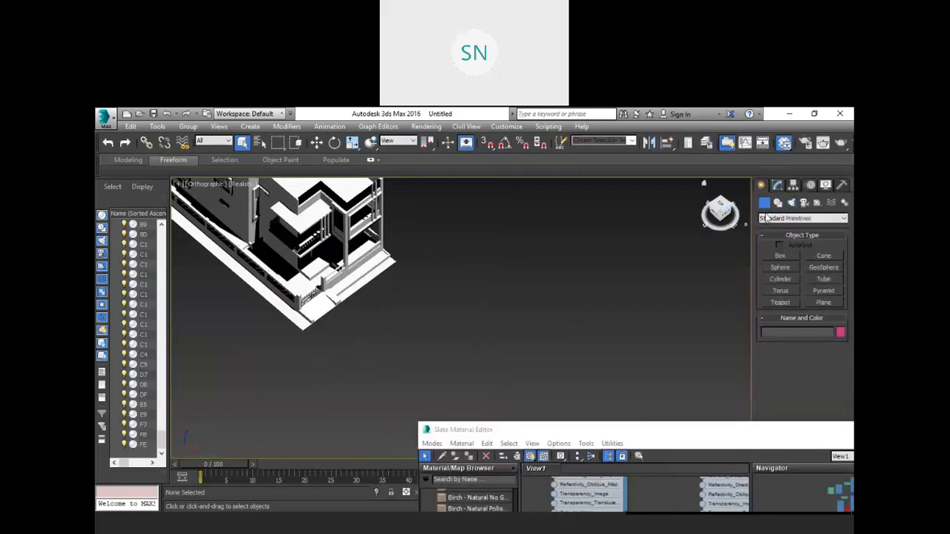
{"action": "left_click", "coordinate": [823, 303]}
{"action": "left_click_drag", "start_coordinate": [393, 303], "coordinate": [601, 323]}
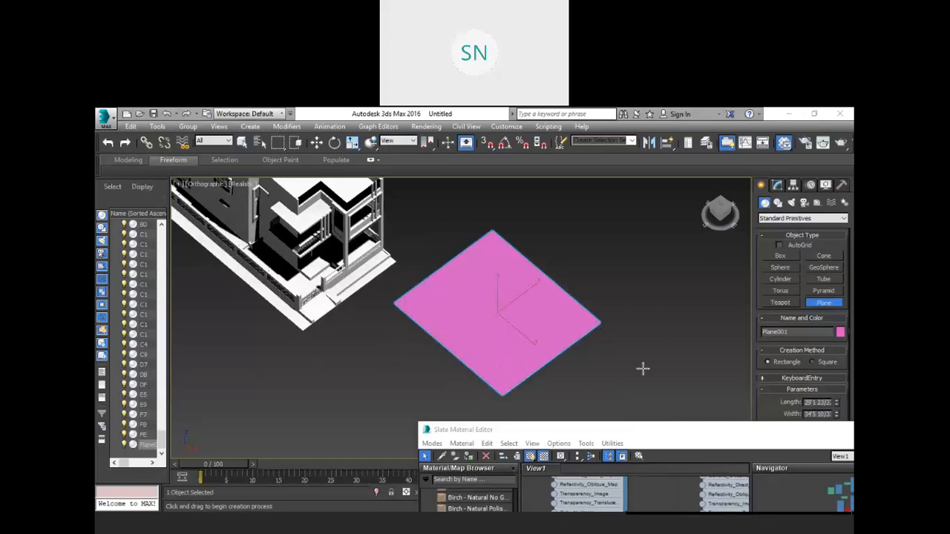
{"action": "scroll", "coordinate": [567, 297], "scroll_direction": "up", "scroll_amount": 3}
{"action": "scroll", "coordinate": [527, 272], "scroll_direction": "up", "scroll_amount": 2}
{"action": "right_click", "coordinate": [515, 346]}
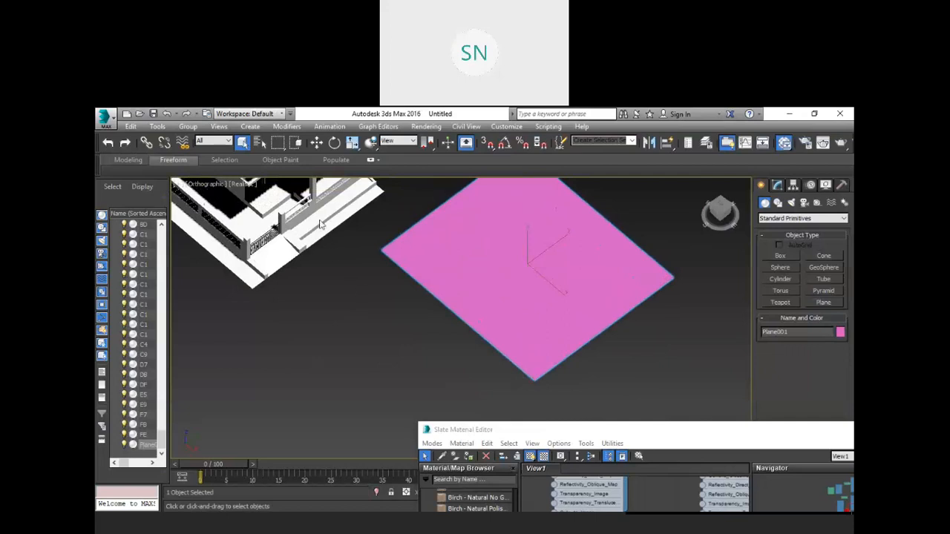
- Collapse the Wood category in the Autodesk material library and list the Flooring tile materials
{"action": "left_click_drag", "start_coordinate": [630, 430], "coordinate": [360, 200]}
{"action": "scroll", "coordinate": [360, 346], "scroll_direction": "down", "scroll_amount": 4}
{"action": "middle_click_drag", "start_coordinate": [398, 357], "coordinate": [468, 320]}
{"action": "scroll", "coordinate": [179, 393], "scroll_direction": "up", "scroll_amount": 10}
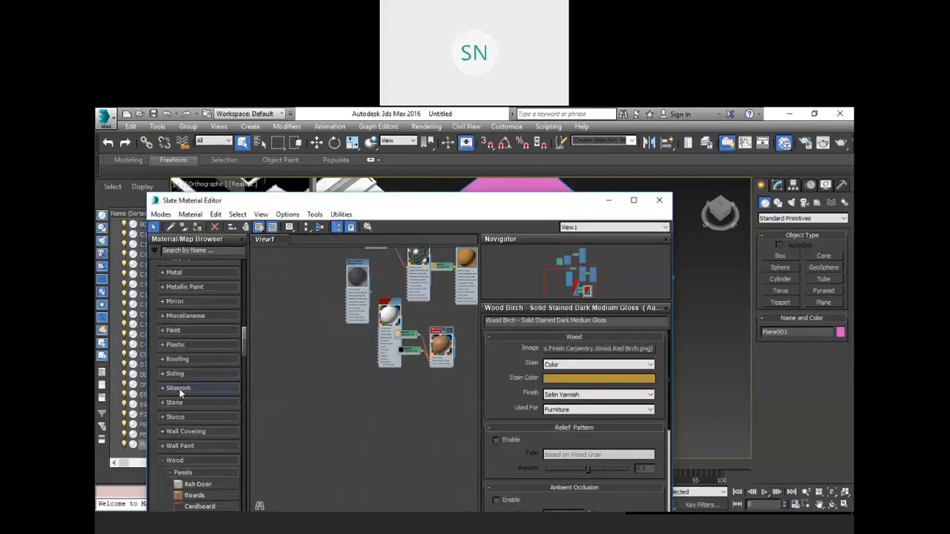
{"action": "left_click", "coordinate": [164, 461]}
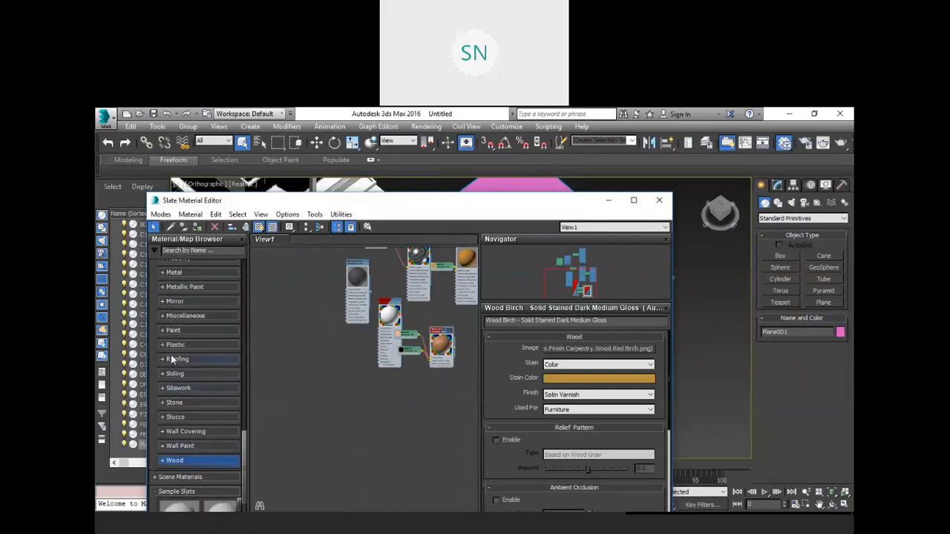
{"action": "scroll", "coordinate": [178, 385], "scroll_direction": "up", "scroll_amount": 3}
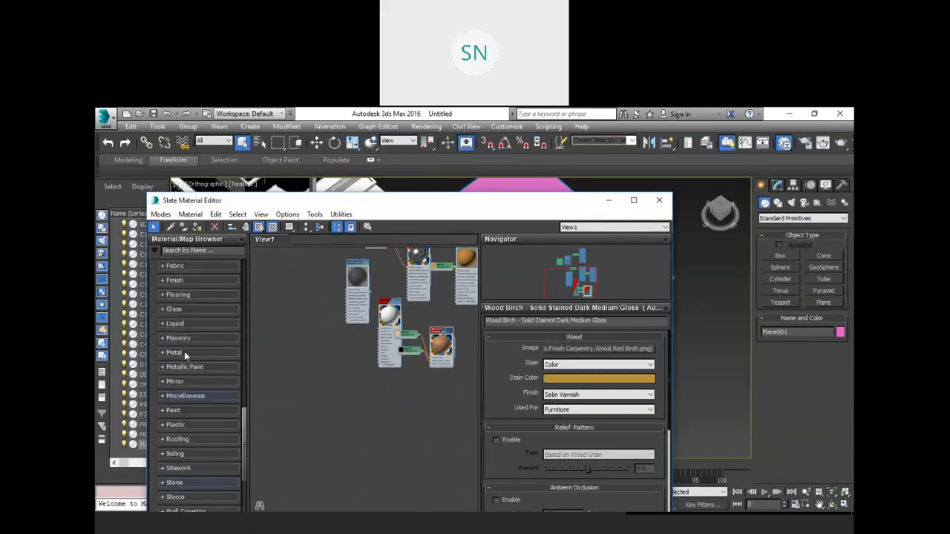
{"action": "left_click", "coordinate": [161, 295]}
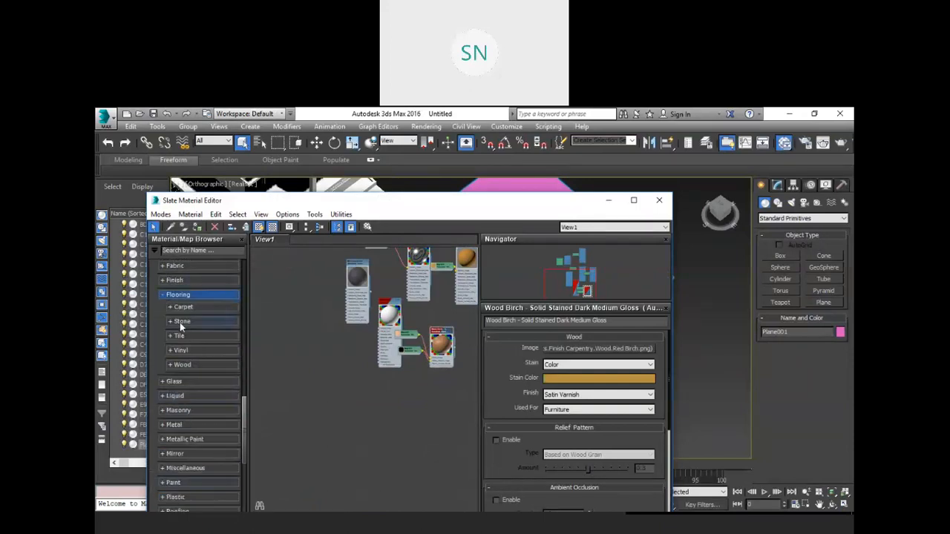
{"action": "left_click", "coordinate": [170, 336]}
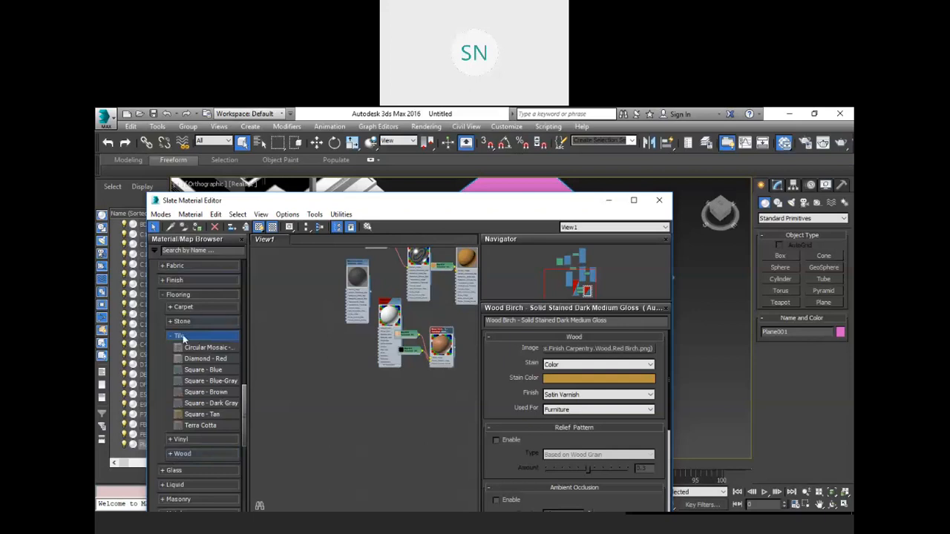
- Look through the Finish, Fabric and Concrete categories of the Autodesk material library
{"action": "left_click", "coordinate": [163, 280]}
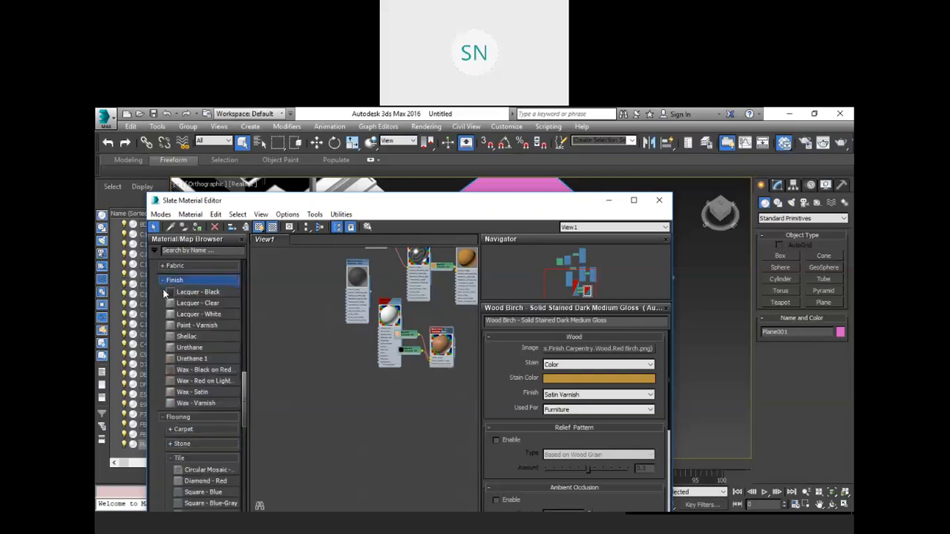
{"action": "left_click", "coordinate": [163, 266]}
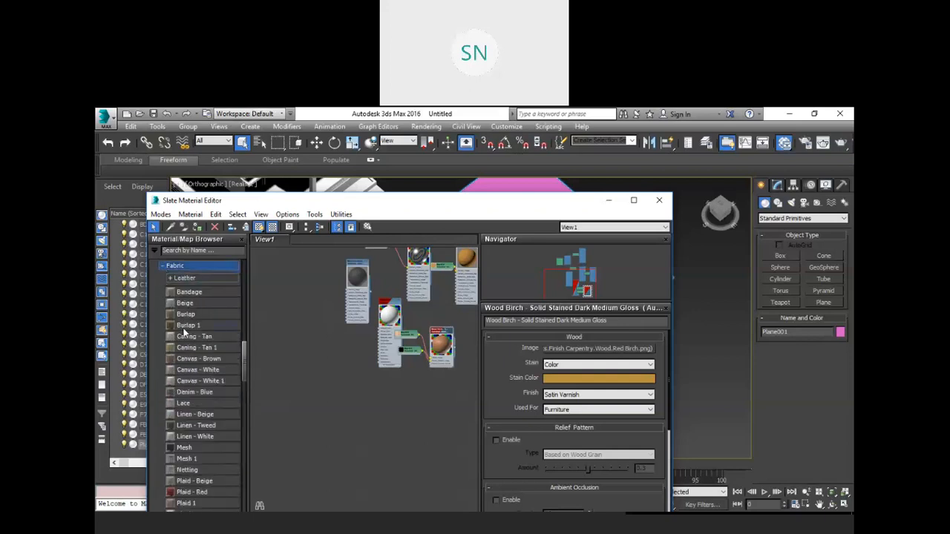
{"action": "scroll", "coordinate": [183, 334], "scroll_direction": "up", "scroll_amount": 2}
{"action": "left_click", "coordinate": [166, 307]}
{"action": "left_click", "coordinate": [163, 292]}
{"action": "left_click", "coordinate": [162, 291]}
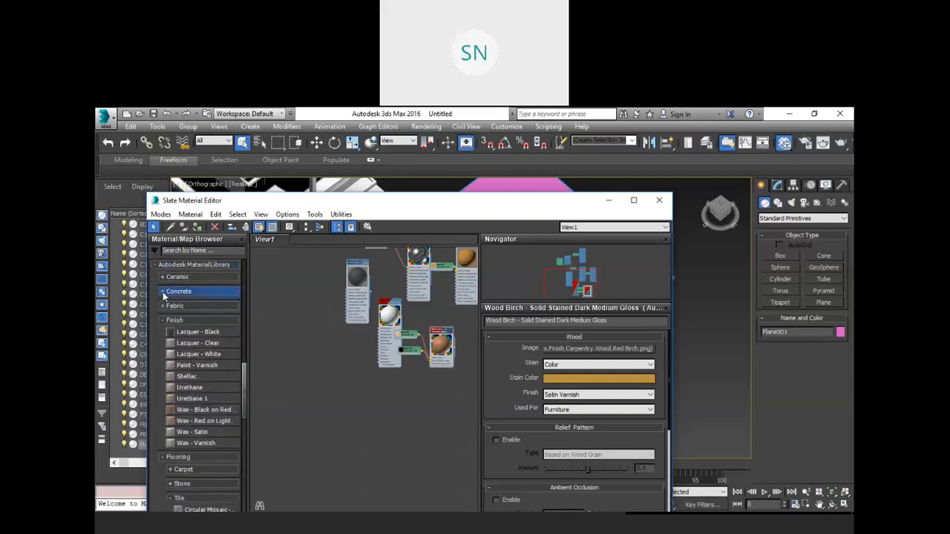
- Browse the tile materials in the Ceramic category of the Autodesk material library
{"action": "left_click", "coordinate": [163, 277]}
{"action": "left_click", "coordinate": [171, 304]}
{"action": "scroll", "coordinate": [196, 343], "scroll_direction": "down", "scroll_amount": 1}
{"action": "scroll", "coordinate": [197, 345], "scroll_direction": "down", "scroll_amount": 1}
{"action": "scroll", "coordinate": [196, 349], "scroll_direction": "down", "scroll_amount": 1}
{"action": "scroll", "coordinate": [196, 355], "scroll_direction": "down", "scroll_amount": 1}
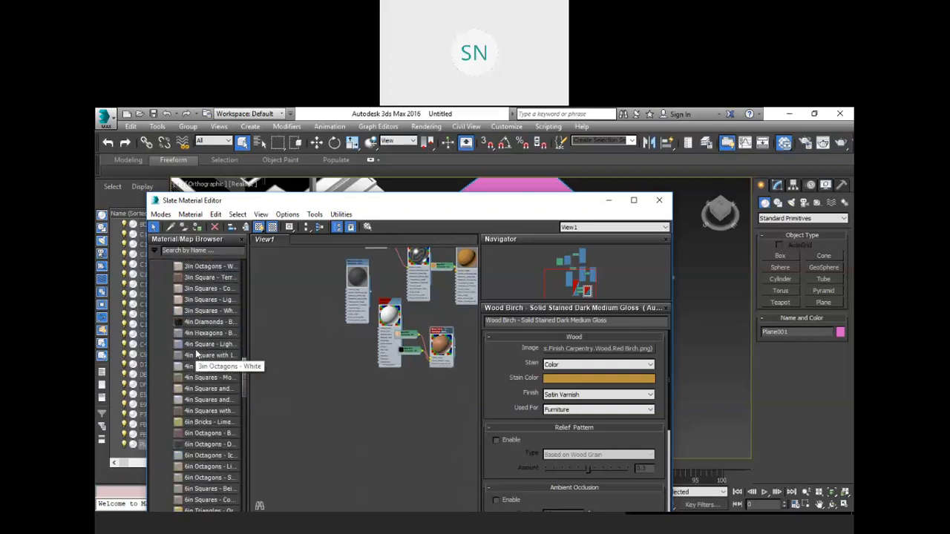
{"action": "scroll", "coordinate": [197, 355], "scroll_direction": "down", "scroll_amount": 2}
{"action": "scroll", "coordinate": [194, 352], "scroll_direction": "down", "scroll_amount": 2}
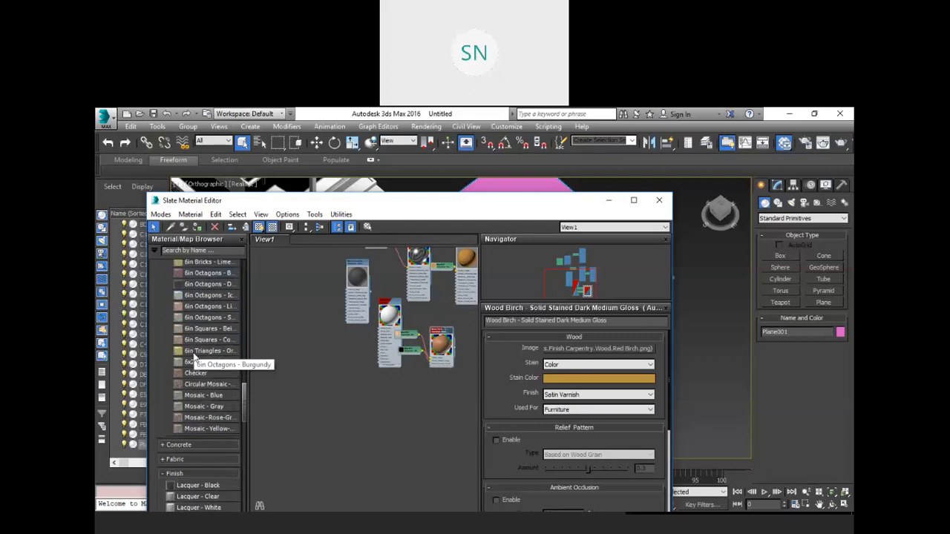
{"action": "scroll", "coordinate": [195, 363], "scroll_direction": "up", "scroll_amount": 1}
{"action": "scroll", "coordinate": [193, 369], "scroll_direction": "up", "scroll_amount": 2}
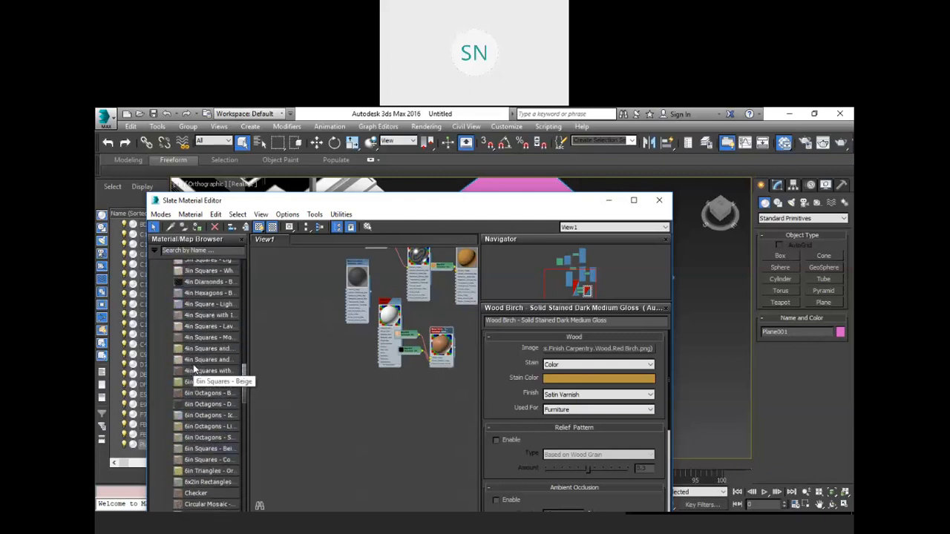
{"action": "scroll", "coordinate": [193, 363], "scroll_direction": "up", "scroll_amount": 1}
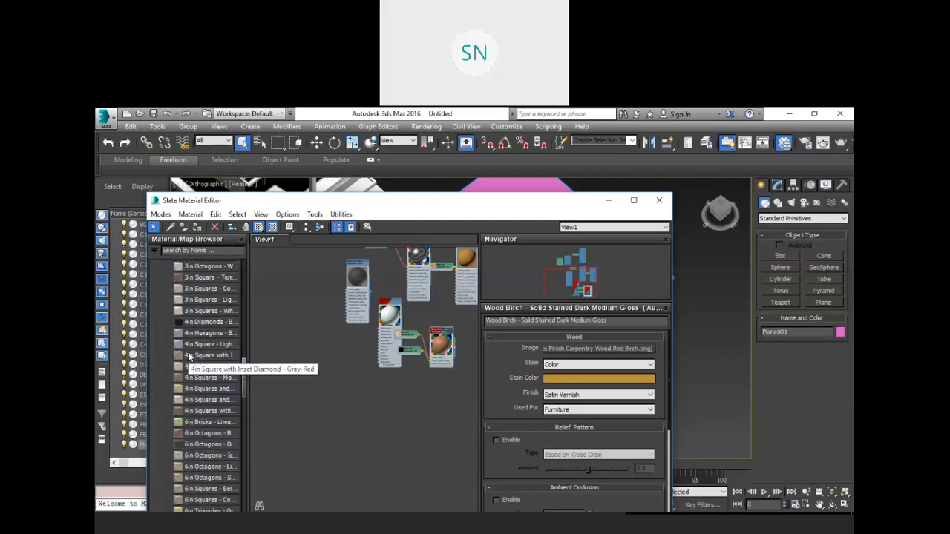
- Add the ceramic 3in Square - Terra Cotta material to an empty area of the node view and enlarge its preview
{"action": "left_click_drag", "start_coordinate": [199, 280], "coordinate": [315, 415]}
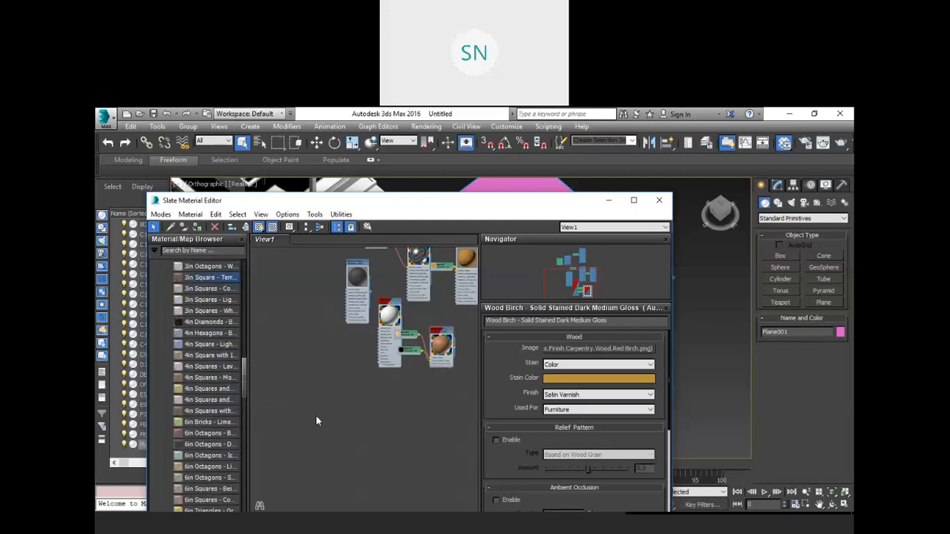
{"action": "scroll", "coordinate": [319, 404], "scroll_direction": "up", "scroll_amount": 4}
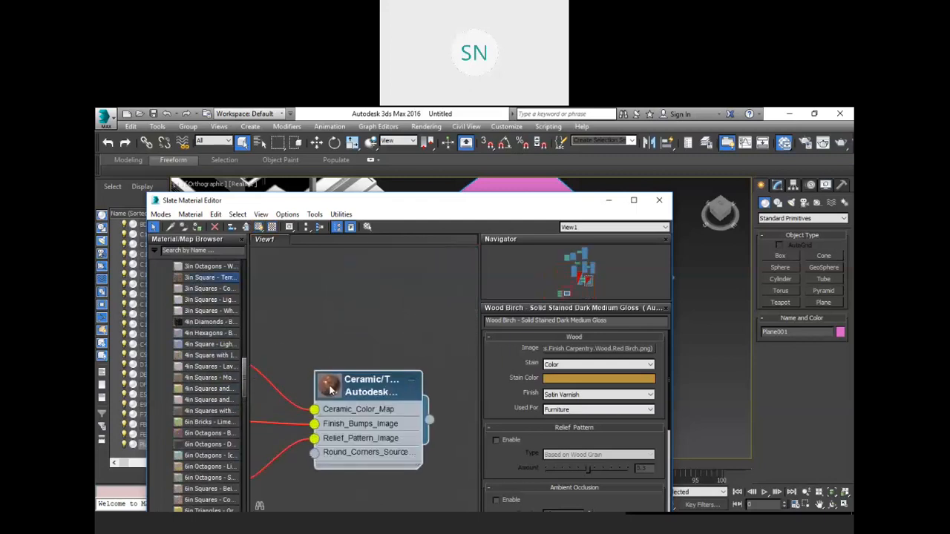
{"action": "scroll", "coordinate": [371, 392], "scroll_direction": "down", "scroll_amount": 4}
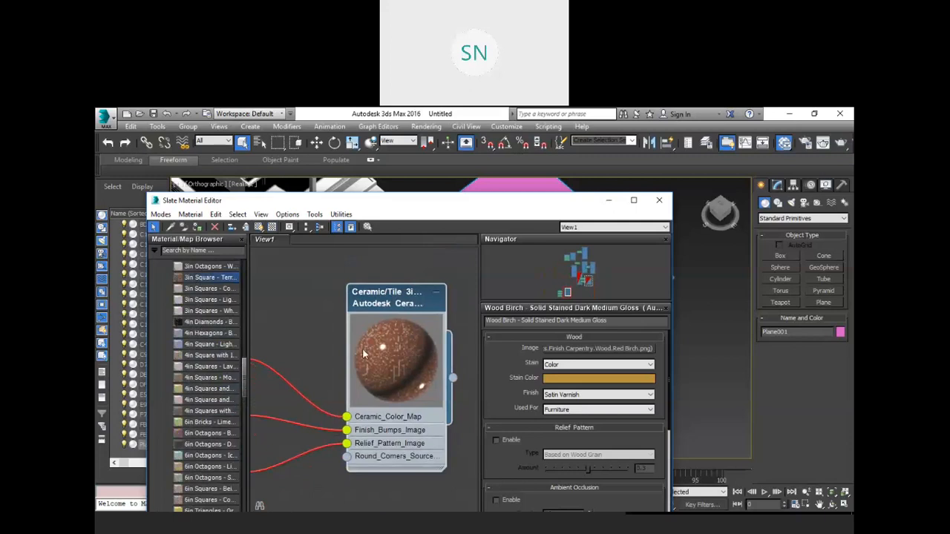
{"action": "scroll", "coordinate": [269, 371], "scroll_direction": "down", "scroll_amount": 2}
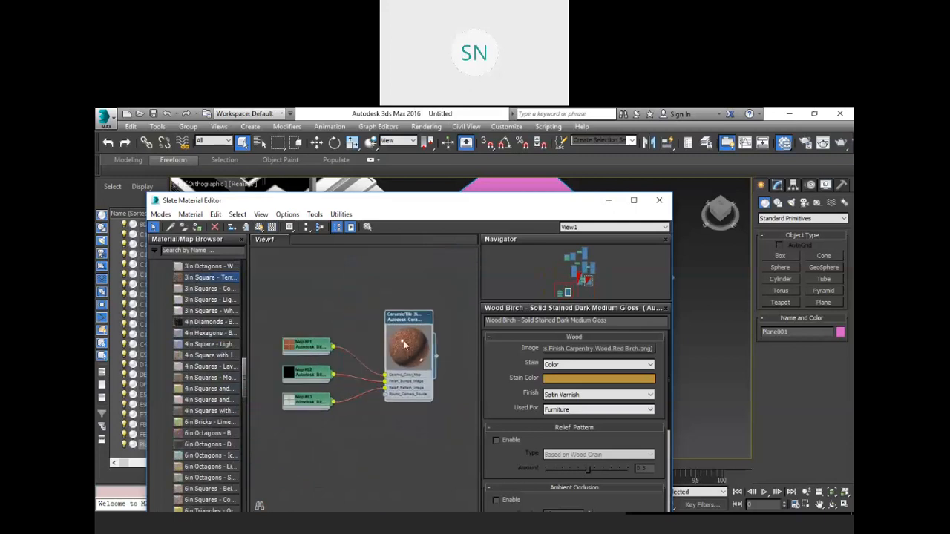
{"action": "scroll", "coordinate": [290, 375], "scroll_direction": "up", "scroll_amount": 3}
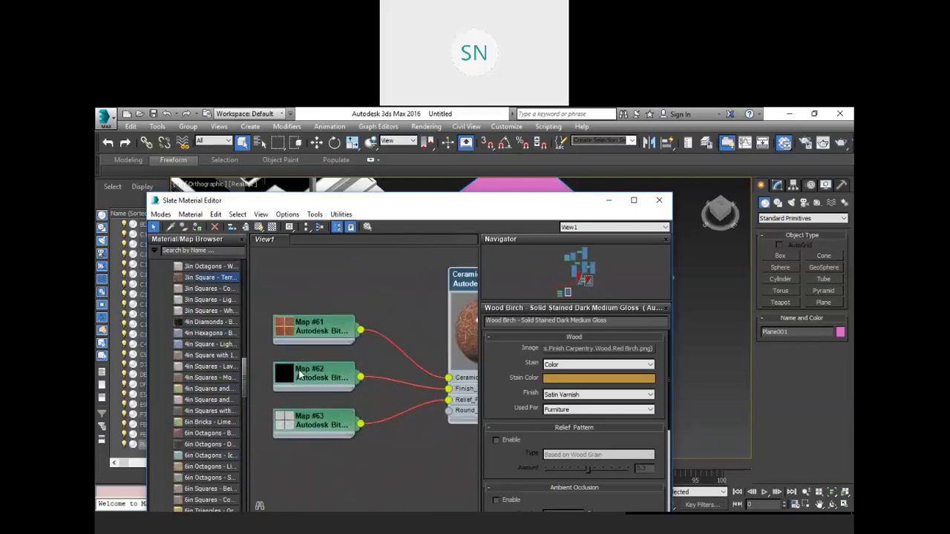
{"action": "scroll", "coordinate": [313, 377], "scroll_direction": "down", "scroll_amount": 1}
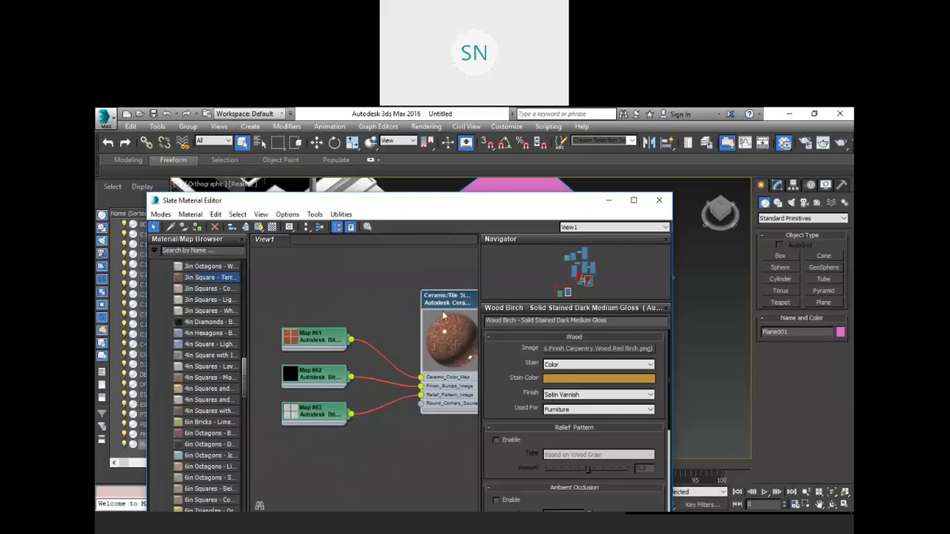
- Open the 3in Square - Terra Cotta material's parameters and assign the material to the selected plane beside the house
{"action": "left_click_drag", "start_coordinate": [444, 200], "coordinate": [357, 320]}
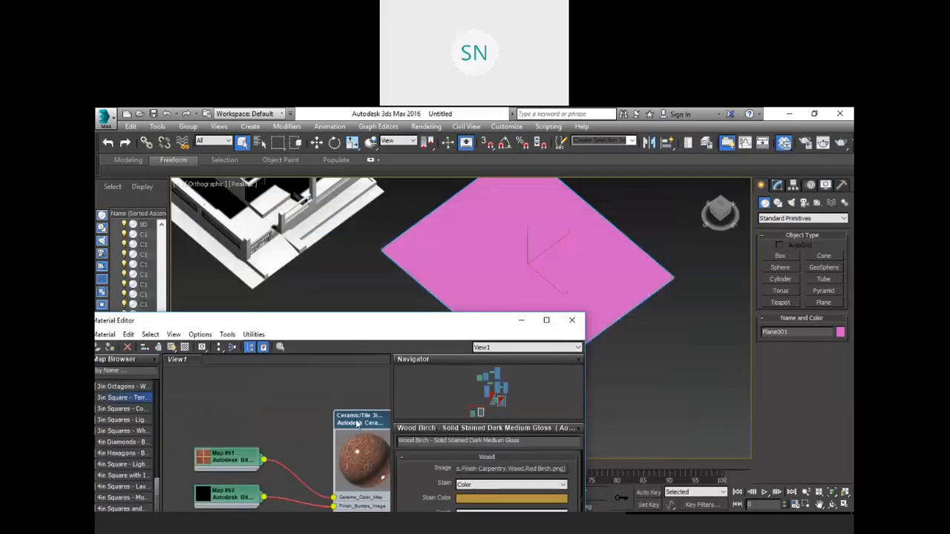
{"action": "double_click", "coordinate": [363, 417]}
{"action": "right_click", "coordinate": [364, 417]}
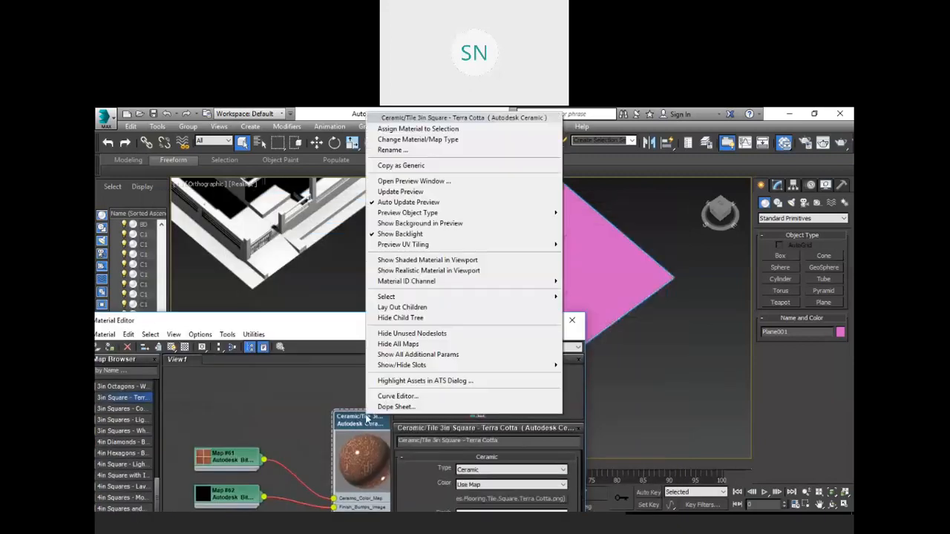
{"action": "left_click", "coordinate": [442, 131]}
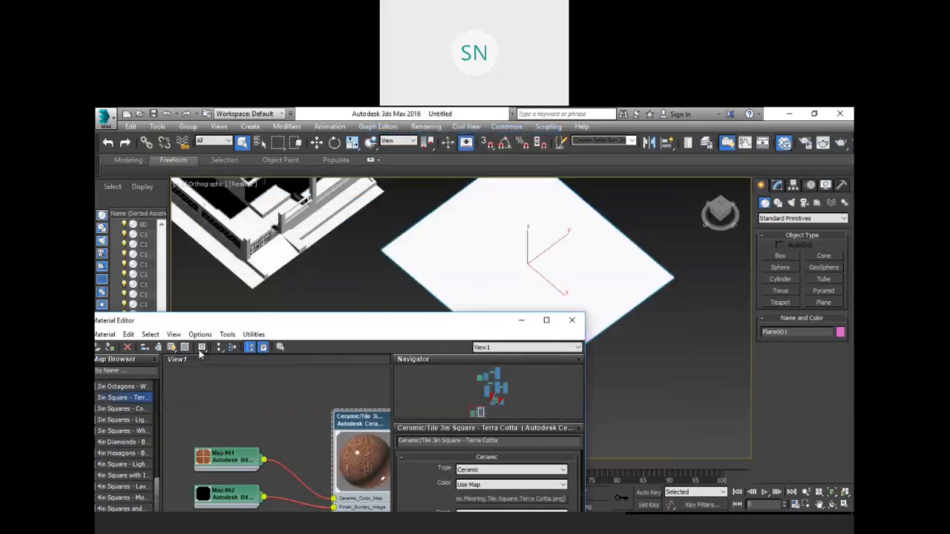
- Show the terra cotta tile material shaded in the viewport and turn on the background in its preview
{"action": "left_click", "coordinate": [173, 347]}
{"action": "left_click", "coordinate": [184, 346]}
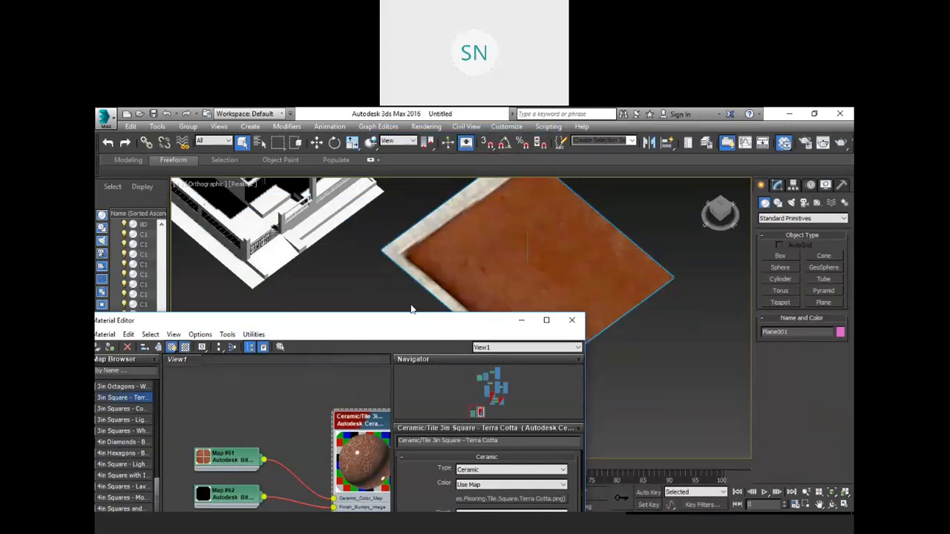
{"action": "left_click_drag", "start_coordinate": [310, 321], "coordinate": [289, 321]}
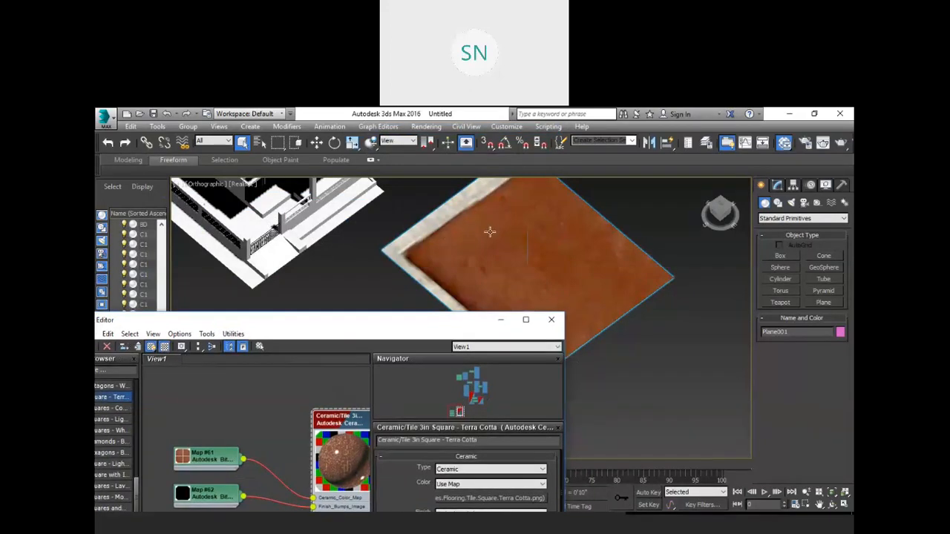
{"action": "middle_click_drag", "start_coordinate": [489, 233], "coordinate": [504, 216], "text": "alt"}
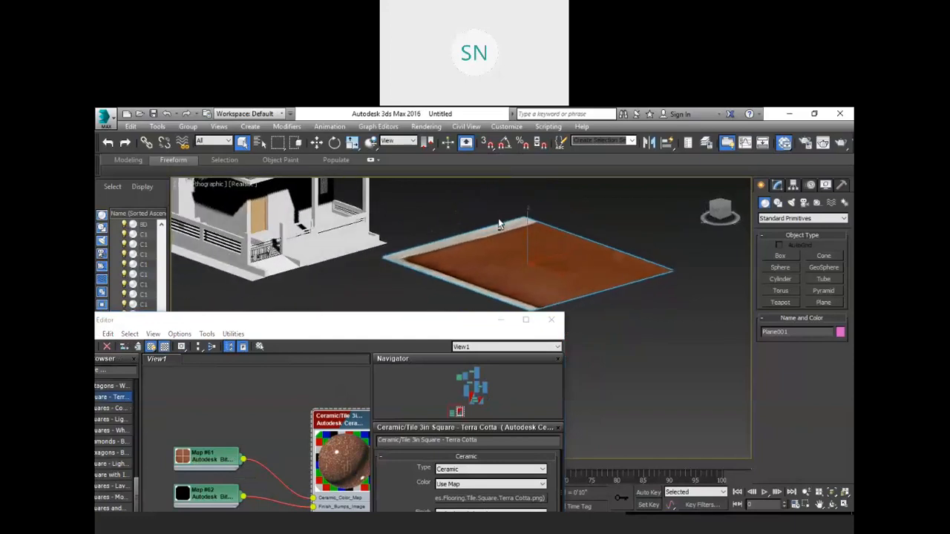
{"action": "scroll", "coordinate": [503, 259], "scroll_direction": "up", "scroll_amount": 2}
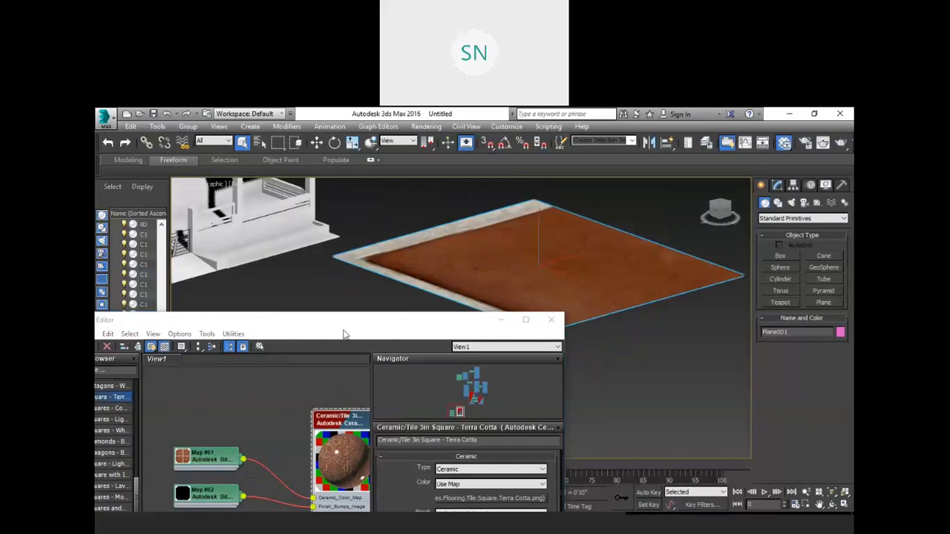
{"action": "left_click", "coordinate": [371, 313]}
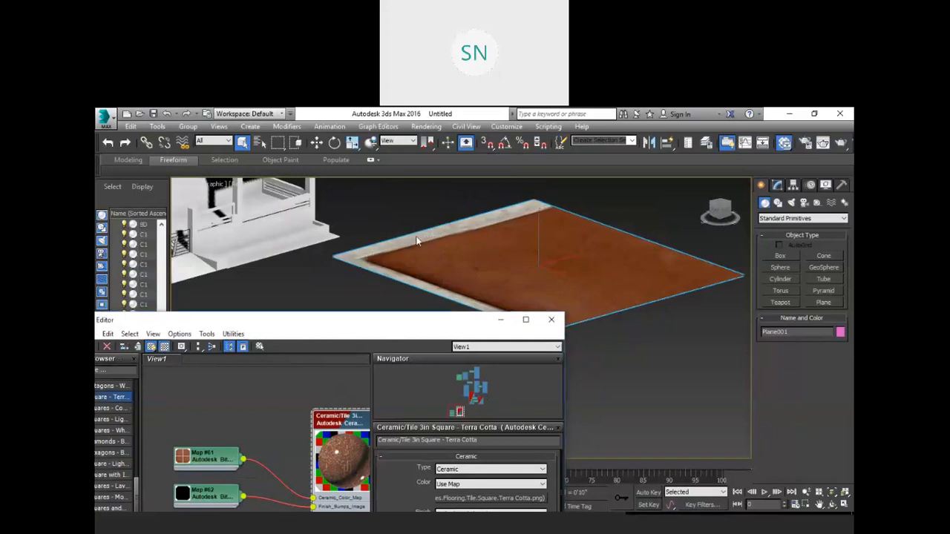
- Set the scale of the terra cotta material's ceramic color map to 0'2" in both height and width
{"action": "left_click_drag", "start_coordinate": [416, 241], "coordinate": [416, 242]}
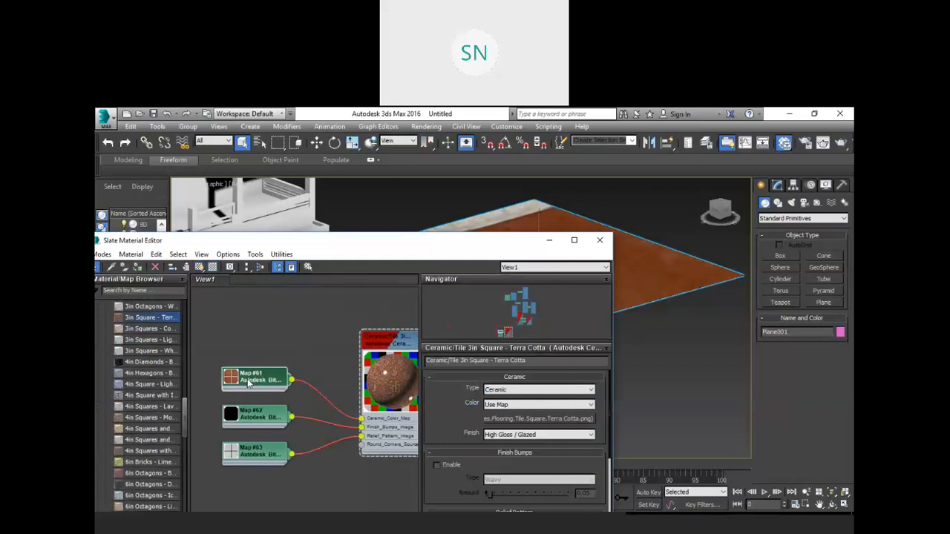
{"action": "double_click", "coordinate": [249, 380]}
{"action": "left_click_drag", "start_coordinate": [529, 420], "coordinate": [531, 332]}
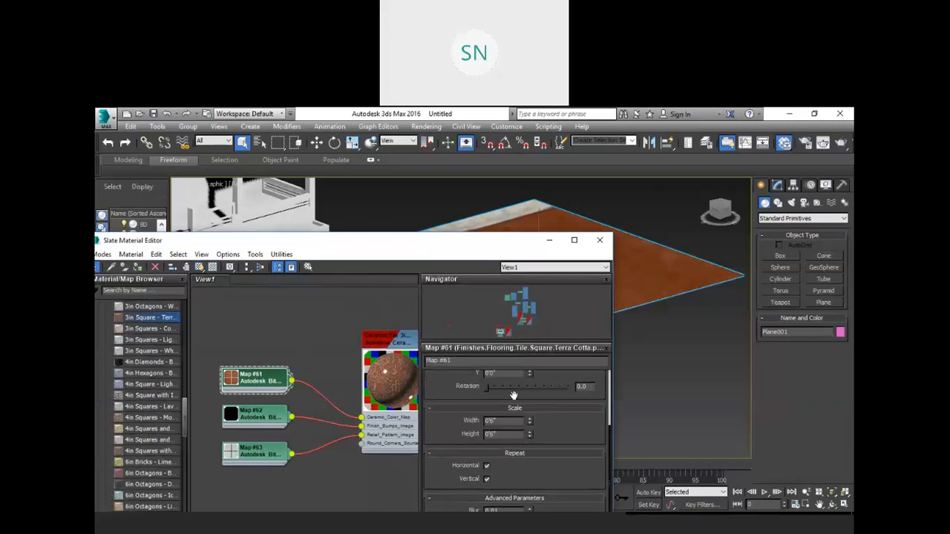
{"action": "left_click_drag", "start_coordinate": [504, 421], "coordinate": [454, 437]}
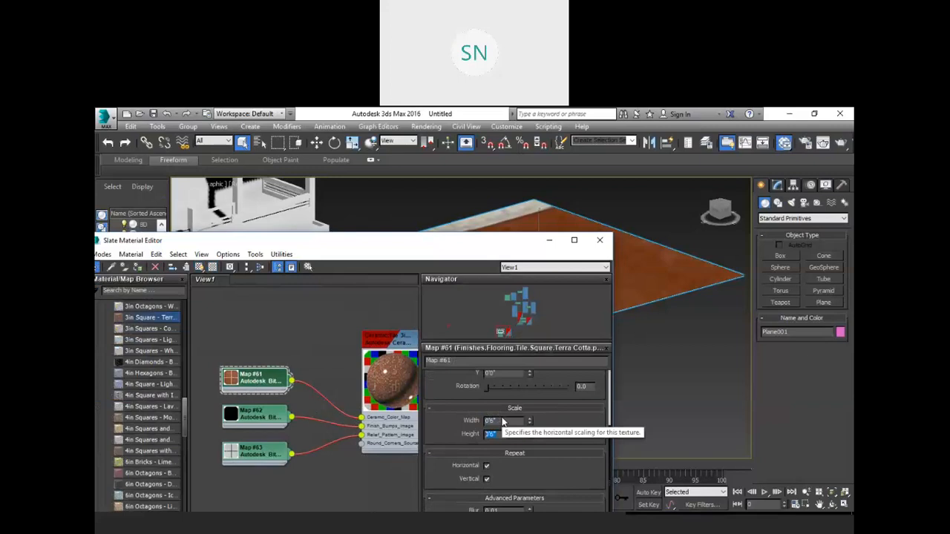
{"action": "key", "text": "Return"}
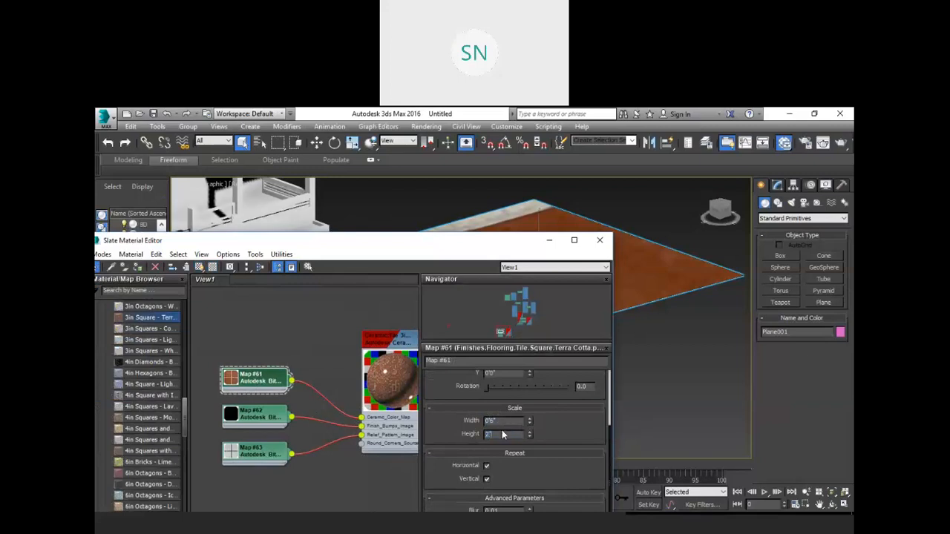
{"action": "double_click", "coordinate": [501, 421]}
{"action": "type", "text": "2"}
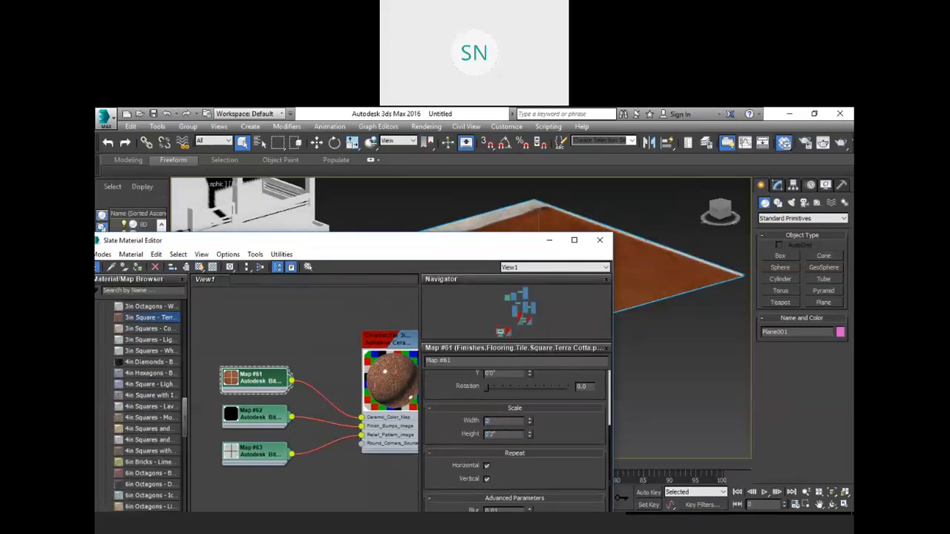
{"action": "key", "text": "Return"}
{"action": "left_click_drag", "start_coordinate": [406, 244], "coordinate": [430, 299]}
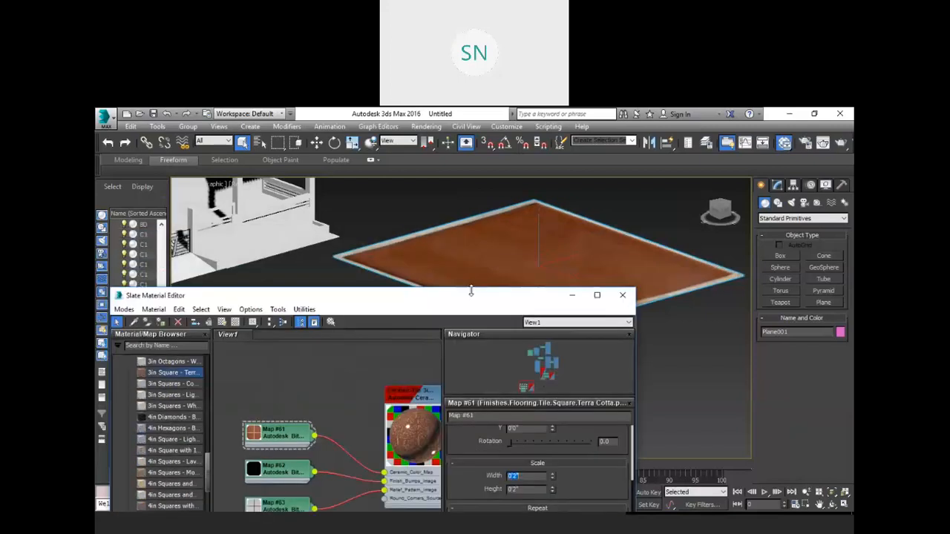
- Open the finish bumps map of the terra cotta material and set its scale to 0'4" in both width and height
{"action": "left_click_drag", "start_coordinate": [447, 300], "coordinate": [448, 217]}
{"action": "double_click", "coordinate": [256, 394]}
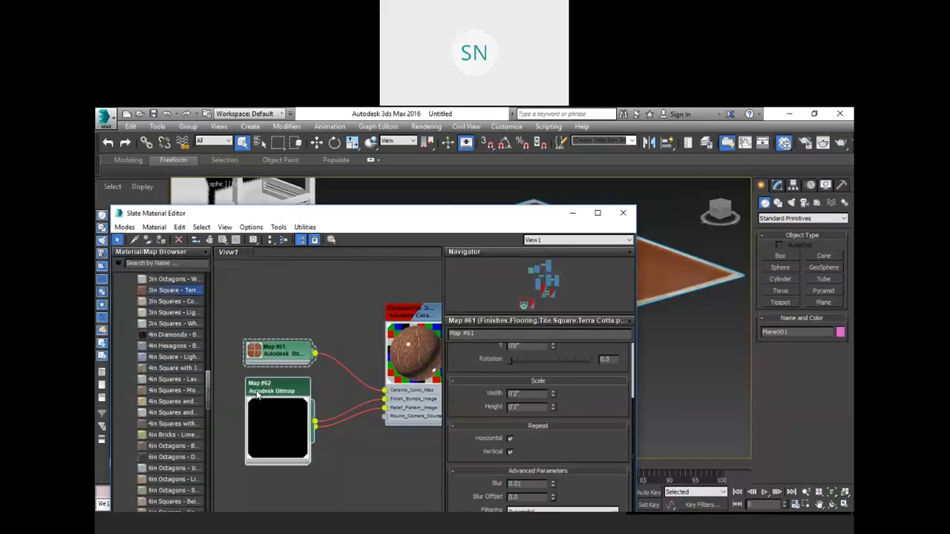
{"action": "double_click", "coordinate": [284, 387]}
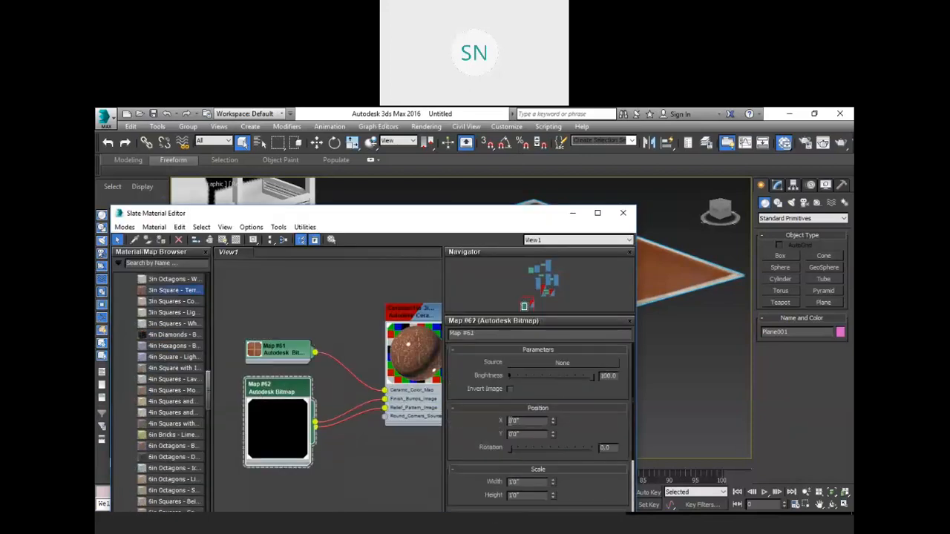
{"action": "scroll", "coordinate": [483, 444], "scroll_direction": "down", "scroll_amount": 4}
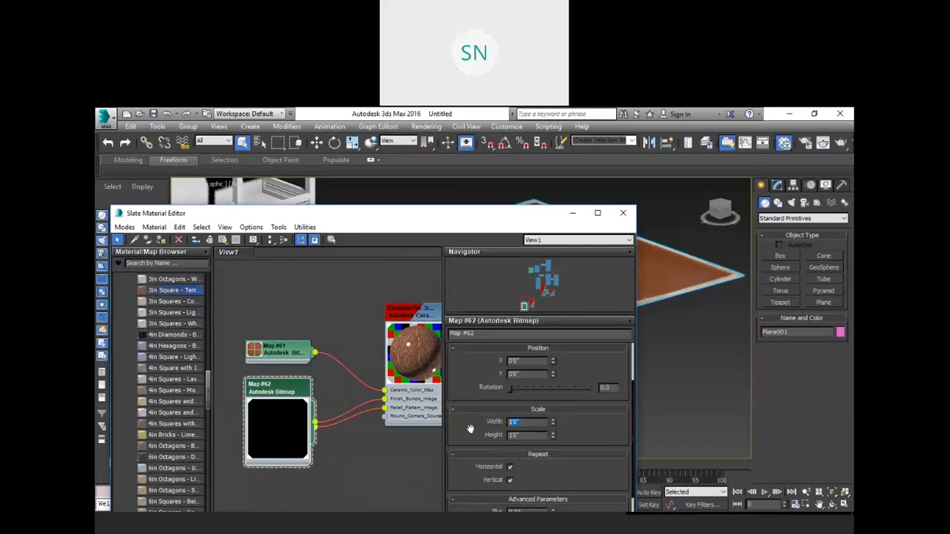
{"action": "type", "text": "4"}
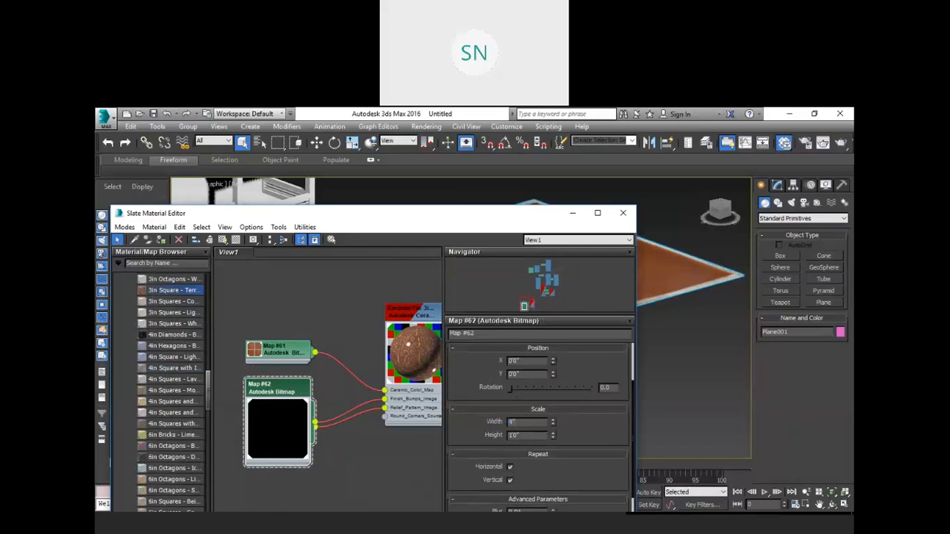
{"action": "left_click", "coordinate": [528, 437]}
{"action": "type", "text": "4"}
{"action": "key", "text": "Return"}
- Move the finish bumps node aside and set the relief pattern map's scale to 0'2" in both width and height
{"action": "left_click_drag", "start_coordinate": [279, 390], "coordinate": [214, 364]}
{"action": "left_click", "coordinate": [279, 426]}
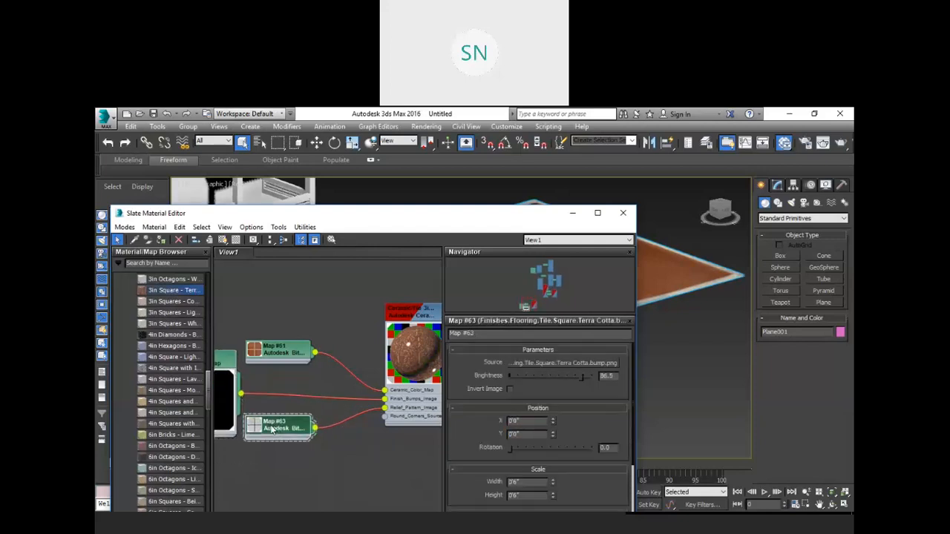
{"action": "scroll", "coordinate": [564, 449], "scroll_direction": "down", "scroll_amount": 1}
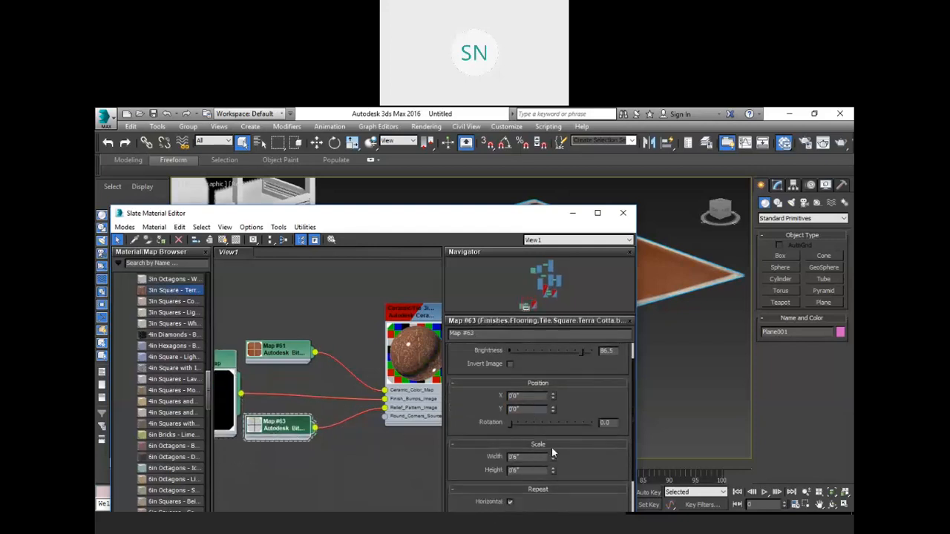
{"action": "type", "text": "2"}
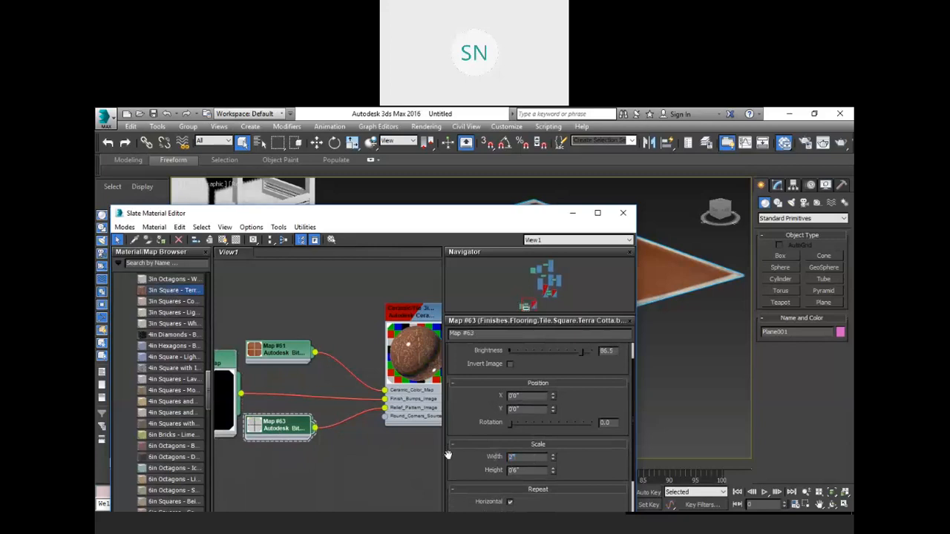
{"action": "key", "text": "Tab"}
{"action": "type", "text": "2"}
- Collapse the finish bumps node's preview and place the node back between the other two map nodes
{"action": "left_click", "coordinate": [315, 376]}
{"action": "scroll", "coordinate": [341, 321], "scroll_direction": "down", "scroll_amount": 1}
{"action": "scroll", "coordinate": [340, 325], "scroll_direction": "down", "scroll_amount": 1}
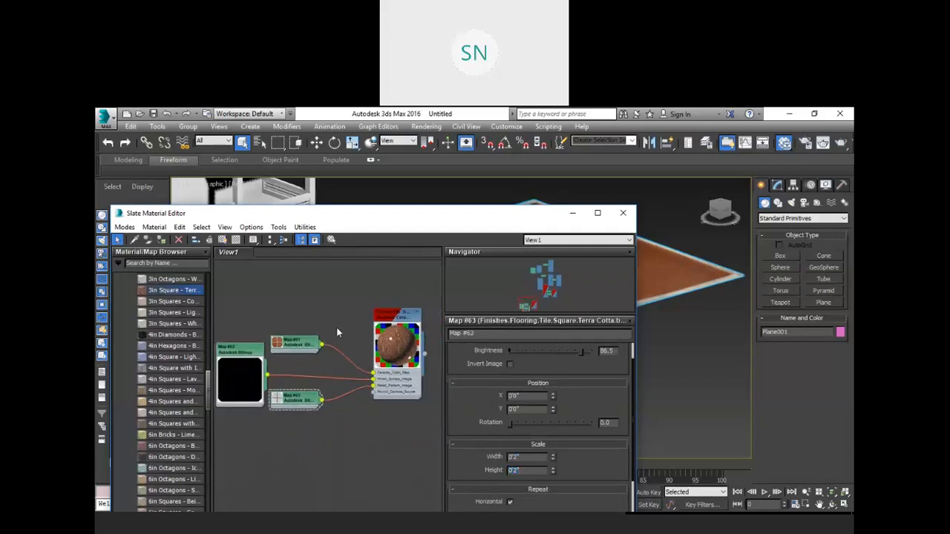
{"action": "double_click", "coordinate": [242, 354]}
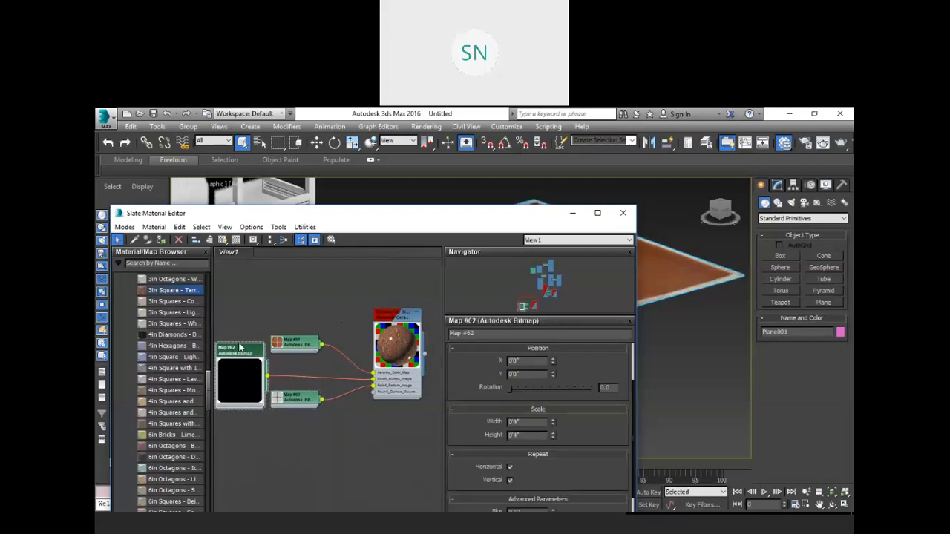
{"action": "double_click", "coordinate": [240, 376]}
{"action": "left_click_drag", "start_coordinate": [253, 353], "coordinate": [305, 375]}
{"action": "left_click", "coordinate": [268, 343]}
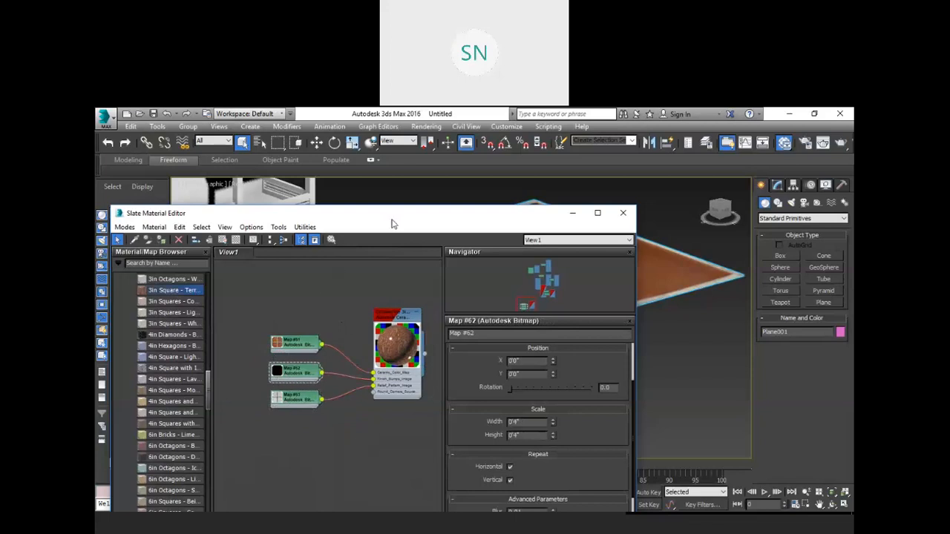
- Move the material editor clear of the plane and add a UVW Map modifier to the plane
{"action": "left_click_drag", "start_coordinate": [396, 221], "coordinate": [366, 362]}
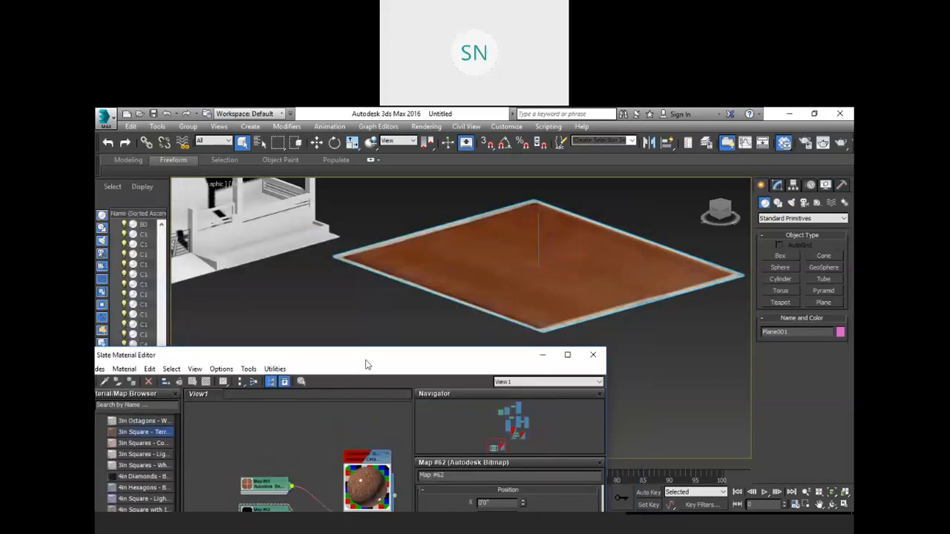
{"action": "middle_click_drag", "start_coordinate": [553, 271], "coordinate": [520, 303]}
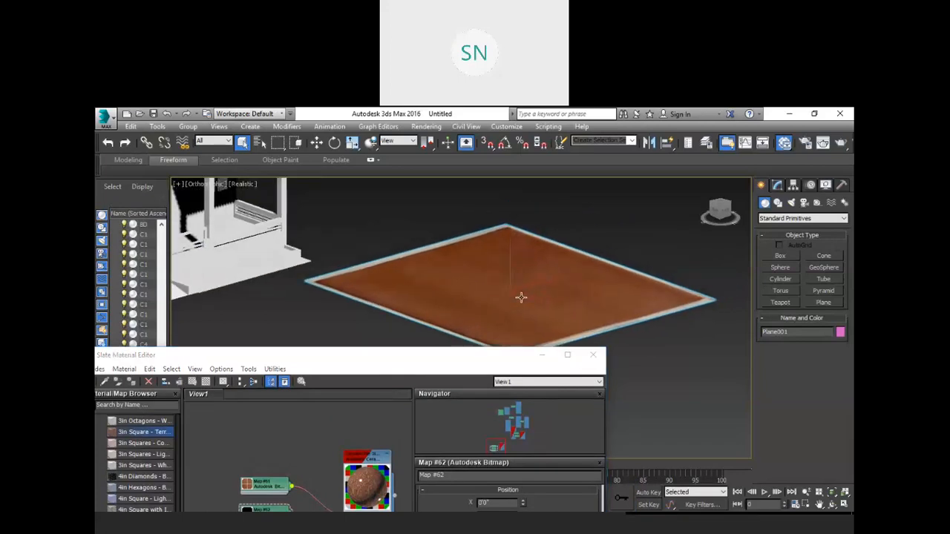
{"action": "middle_click_drag", "start_coordinate": [528, 279], "coordinate": [519, 296], "text": "alt"}
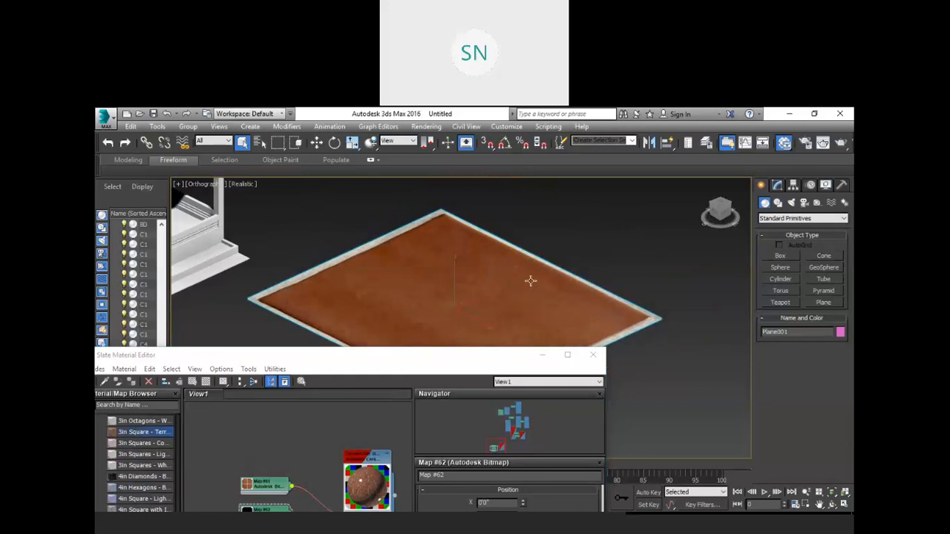
{"action": "left_click", "coordinate": [778, 187]}
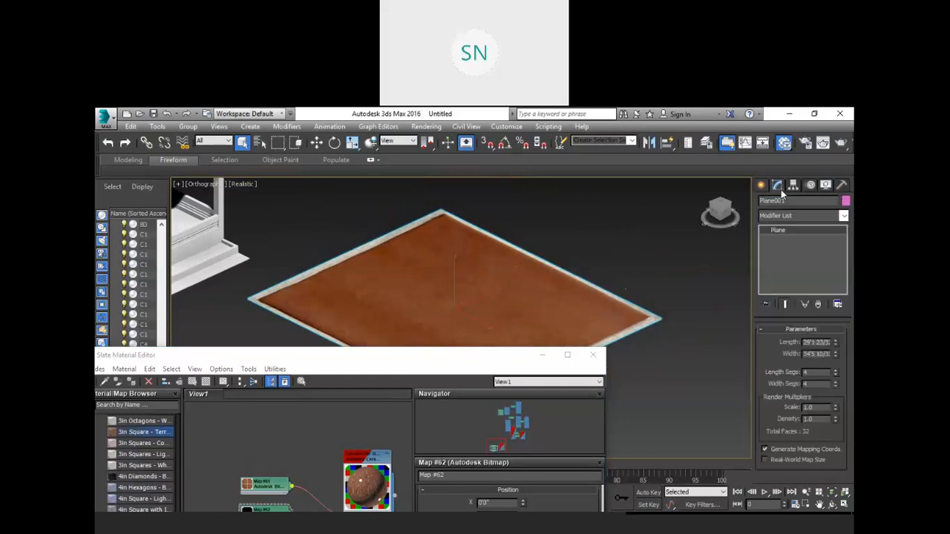
{"action": "left_click", "coordinate": [810, 216]}
{"action": "type", "text": "uvw"}
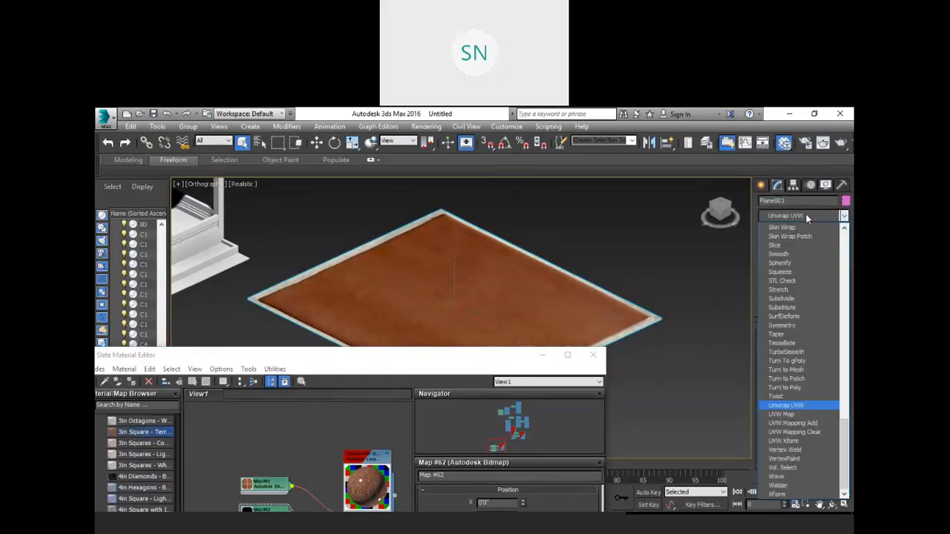
{"action": "left_click", "coordinate": [788, 415]}
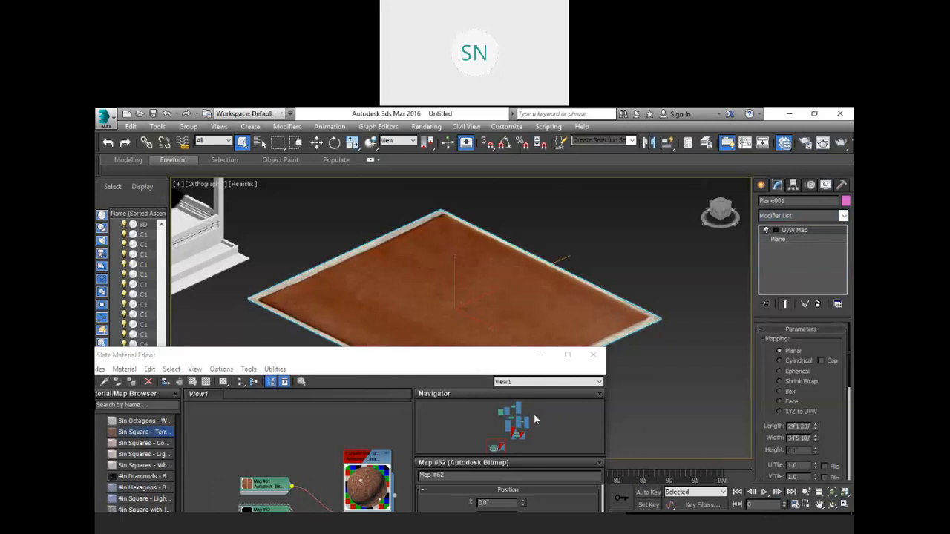
- Set the length and width of the plane's planar UVW mapping to 1'0" each
{"action": "left_click_drag", "start_coordinate": [789, 429], "coordinate": [824, 426]}
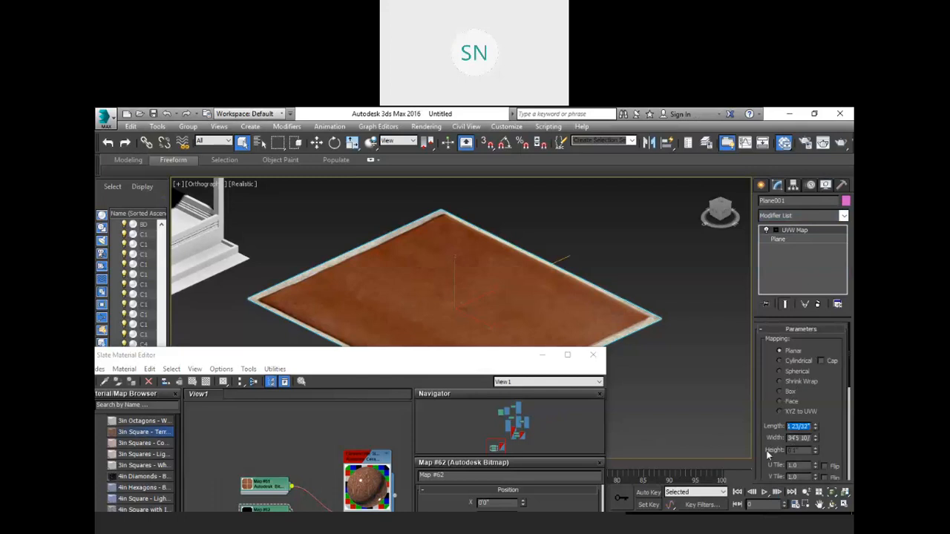
{"action": "type", "text": "1'"}
{"action": "double_click", "coordinate": [794, 438]}
{"action": "type", "text": "1'"}
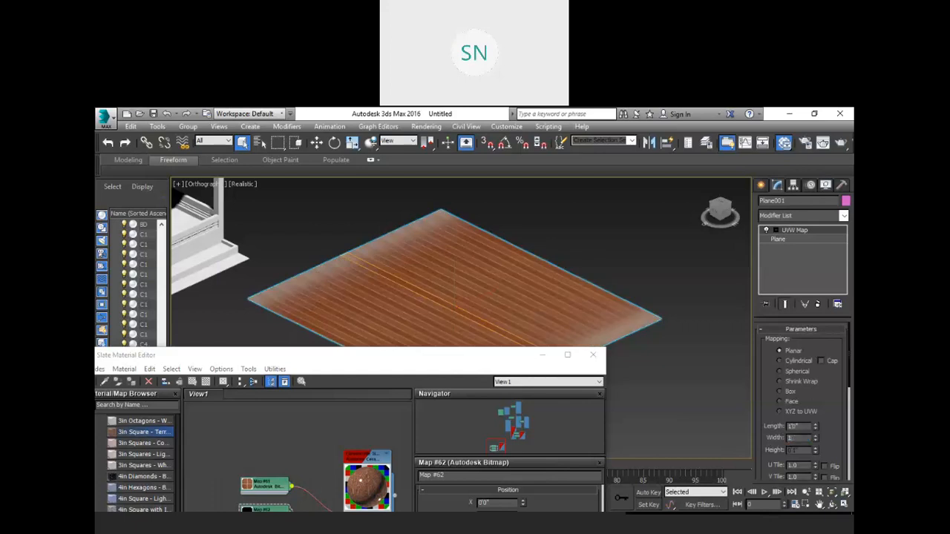
{"action": "key", "text": "Return"}
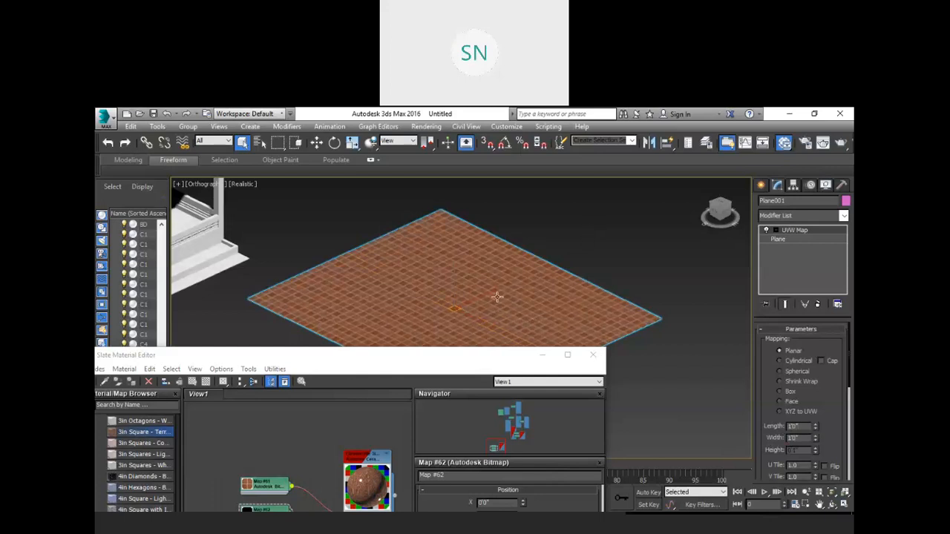
{"action": "scroll", "coordinate": [448, 302], "scroll_direction": "up", "scroll_amount": 5}
{"action": "scroll", "coordinate": [448, 302], "scroll_direction": "up", "scroll_amount": 4}
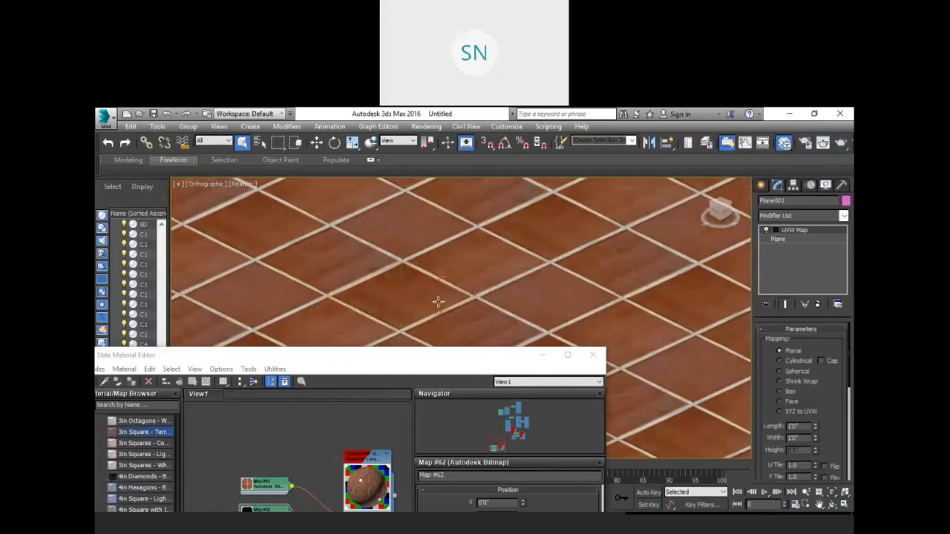
{"action": "scroll", "coordinate": [438, 303], "scroll_direction": "down", "scroll_amount": 8}
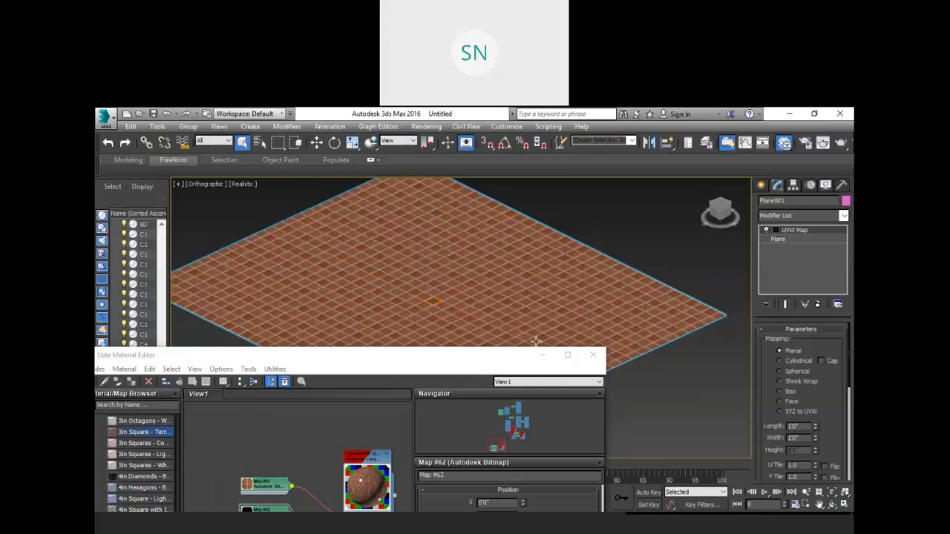
- Close the material editor and select the wooden door frame on the house's veranda
{"action": "left_click", "coordinate": [592, 355]}
{"action": "scroll", "coordinate": [613, 308], "scroll_direction": "down", "scroll_amount": 4}
{"action": "scroll", "coordinate": [348, 276], "scroll_direction": "up", "scroll_amount": 10}
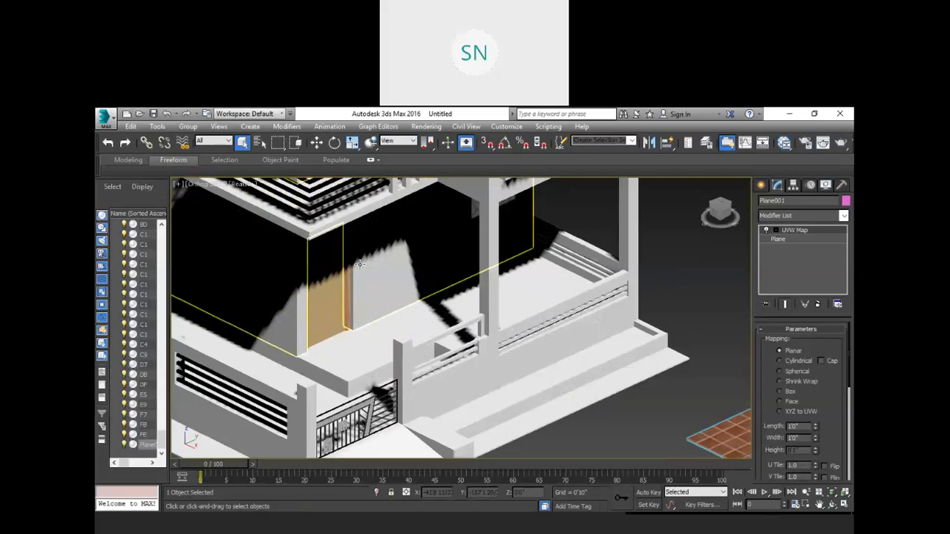
{"action": "scroll", "coordinate": [348, 276], "scroll_direction": "up", "scroll_amount": 3}
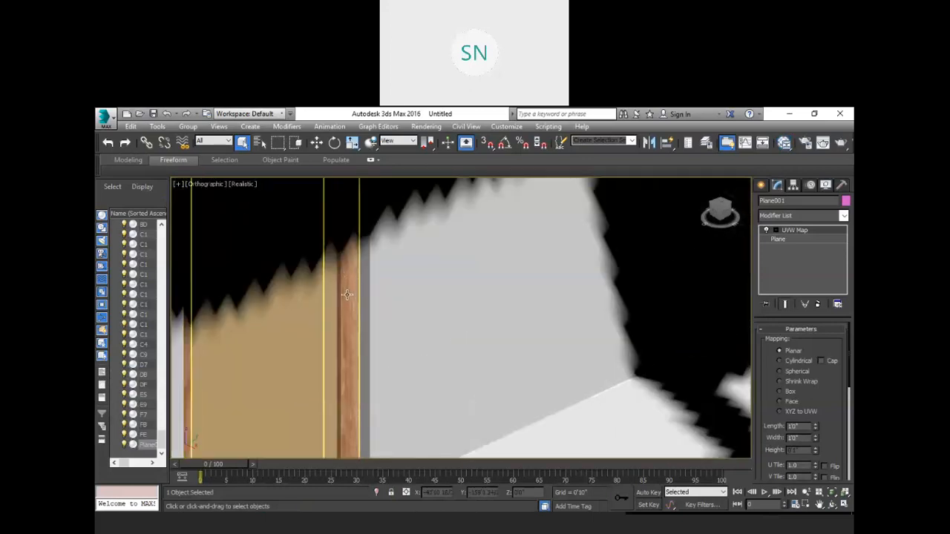
{"action": "left_click", "coordinate": [348, 293]}
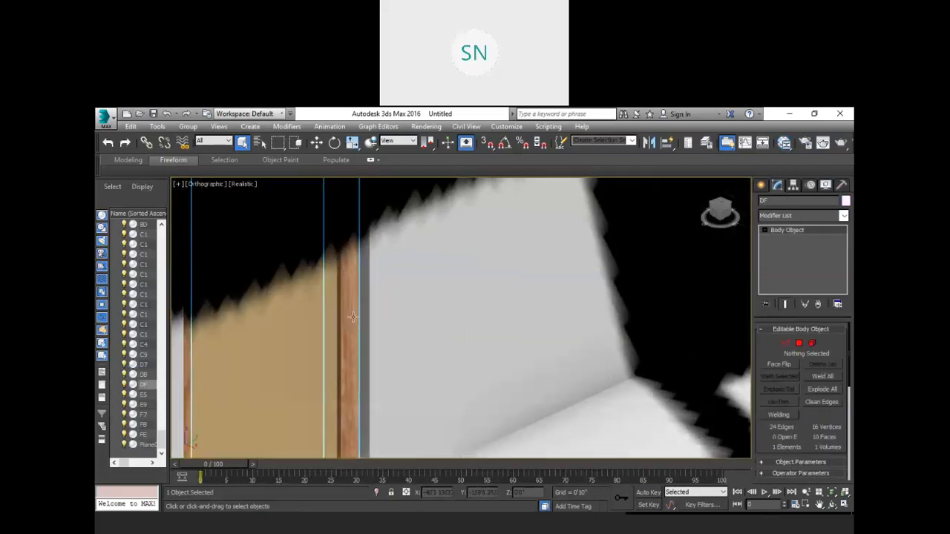
{"action": "scroll", "coordinate": [349, 327], "scroll_direction": "down", "scroll_amount": 2}
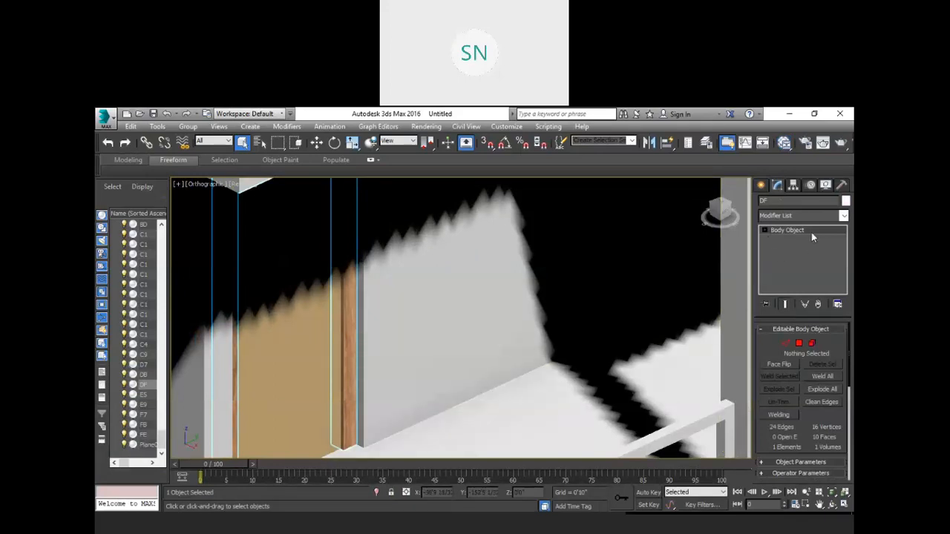
{"action": "left_click", "coordinate": [799, 215]}
{"action": "key", "text": "u"}
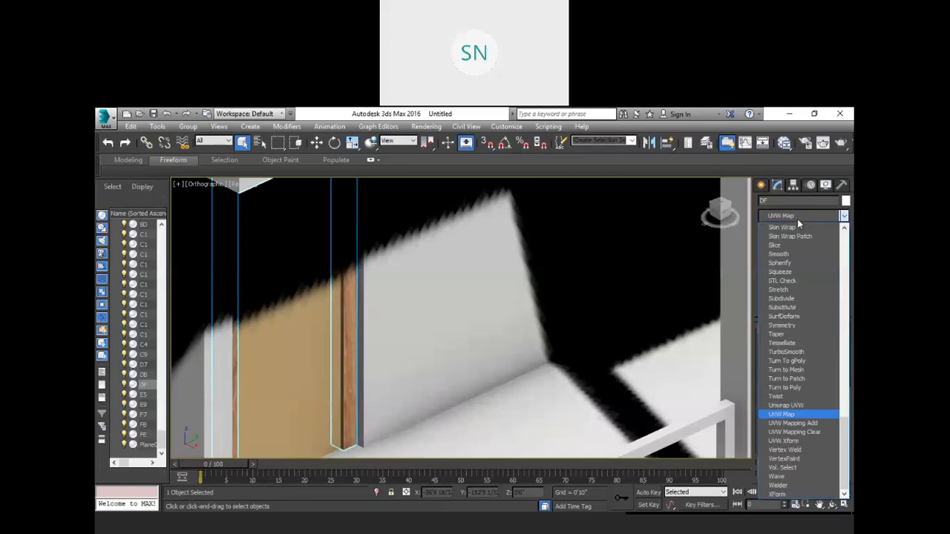
{"action": "left_click", "coordinate": [794, 423]}
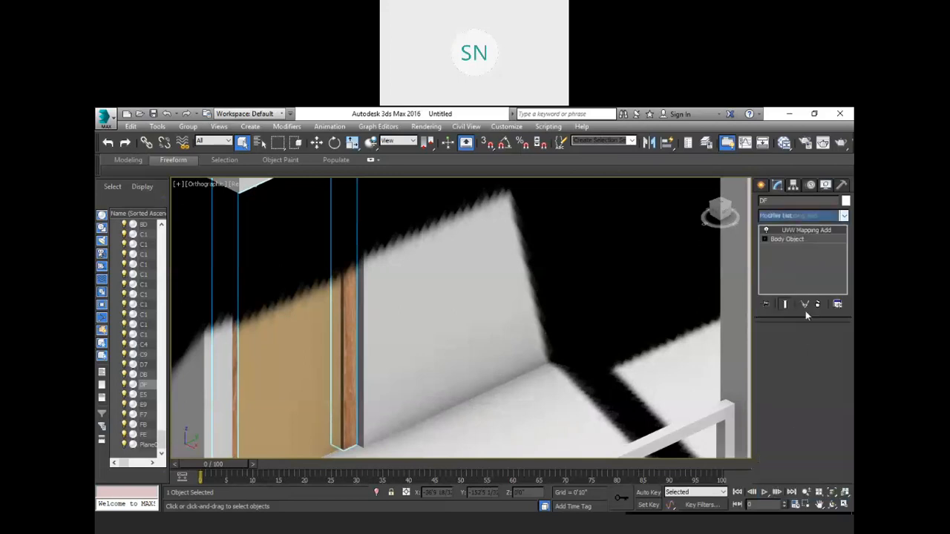
{"action": "key", "text": "ctrl+z"}
{"action": "key", "text": "ctrl+z"}
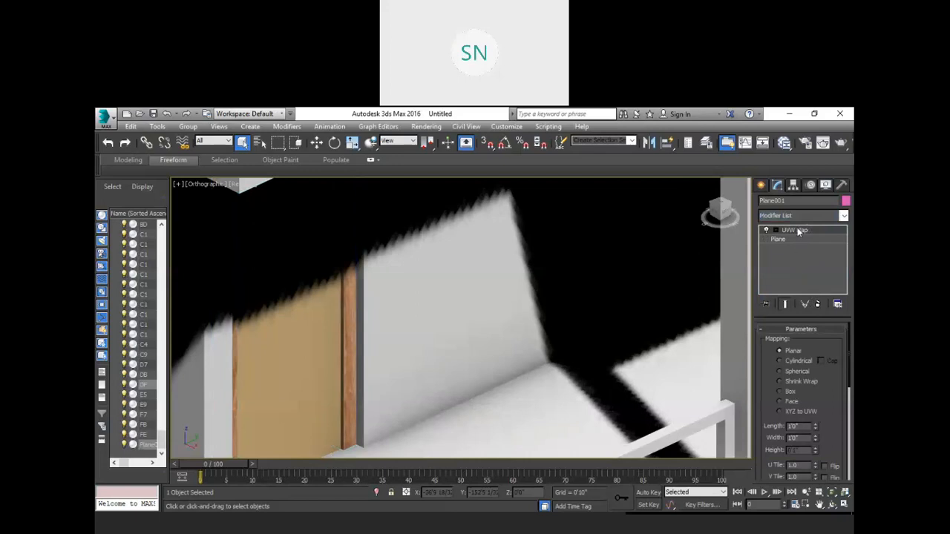
{"action": "key", "text": "ctrl+y"}
{"action": "key", "text": "ctrl+y"}
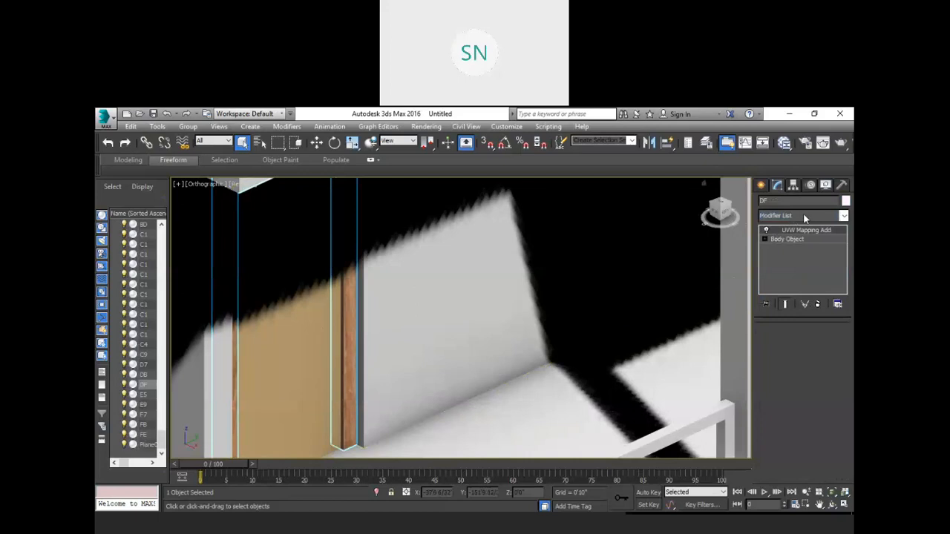
{"action": "right_click", "coordinate": [811, 232]}
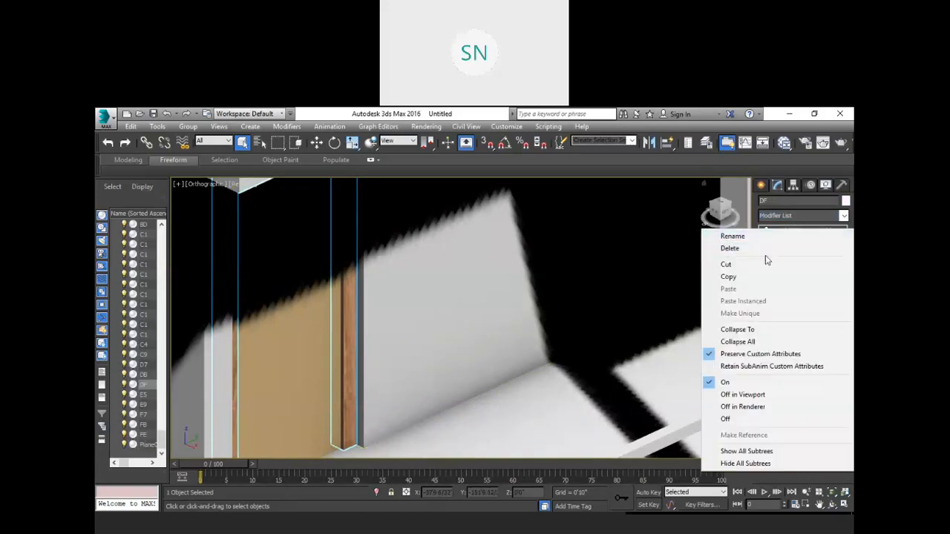
{"action": "left_click", "coordinate": [764, 251]}
- Add a UVW Map modifier to the wooden door frame and set its mapping type to Box
{"action": "left_click", "coordinate": [799, 215]}
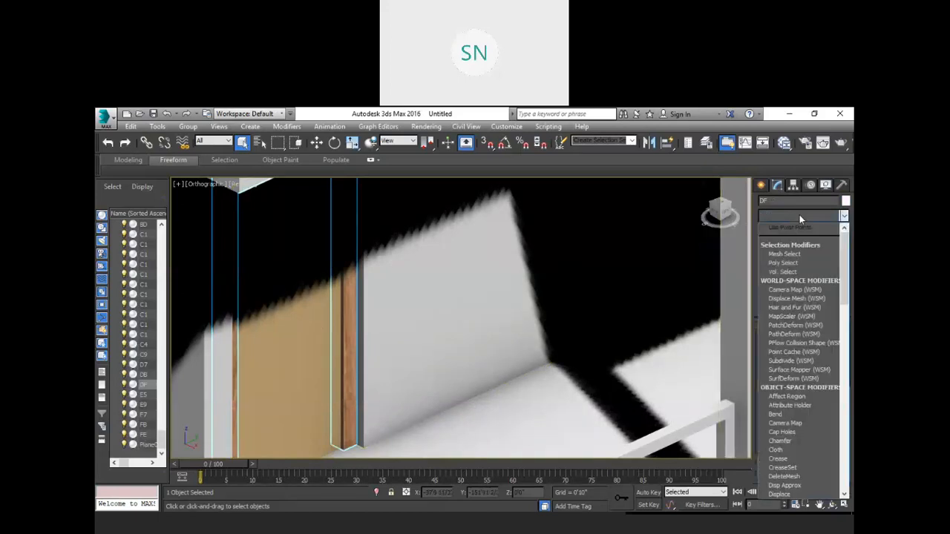
{"action": "key", "text": "u"}
{"action": "key", "text": "v"}
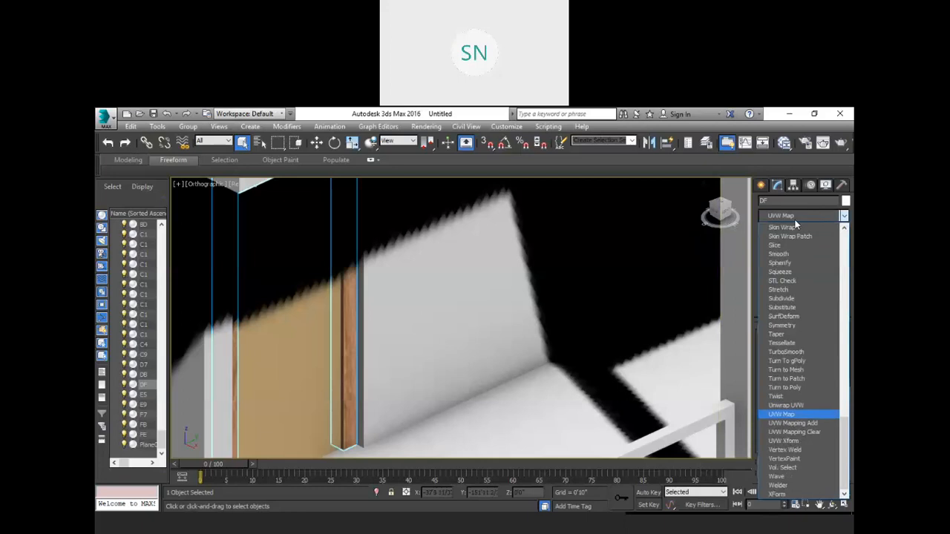
{"action": "left_click", "coordinate": [787, 414]}
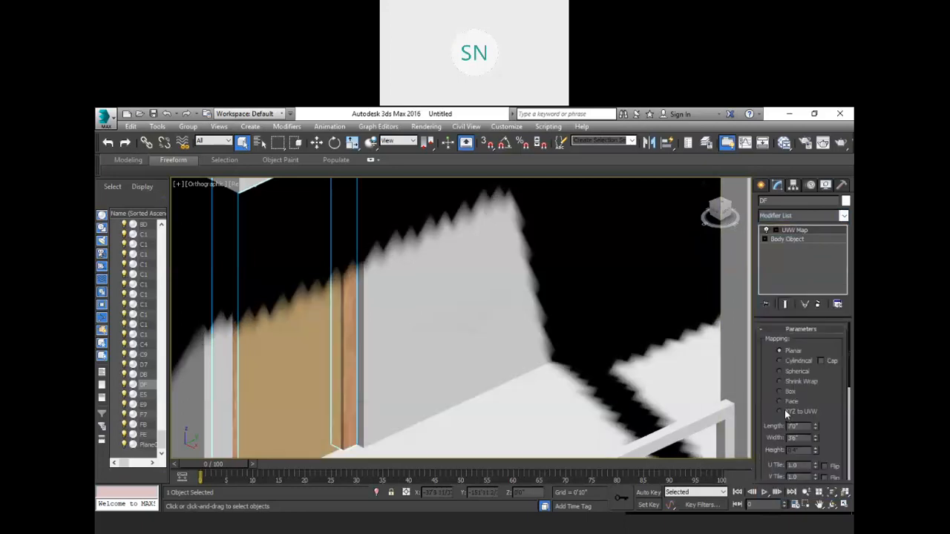
{"action": "left_click", "coordinate": [780, 391]}
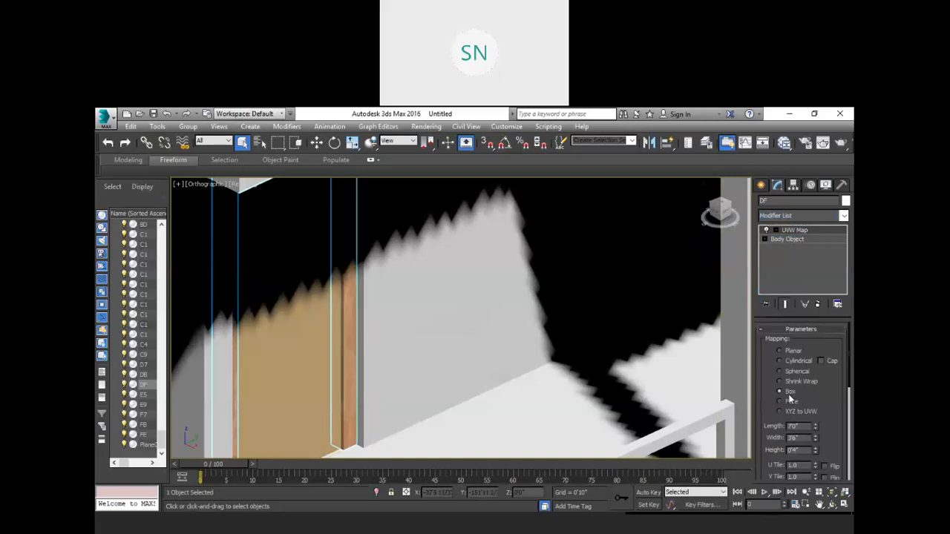
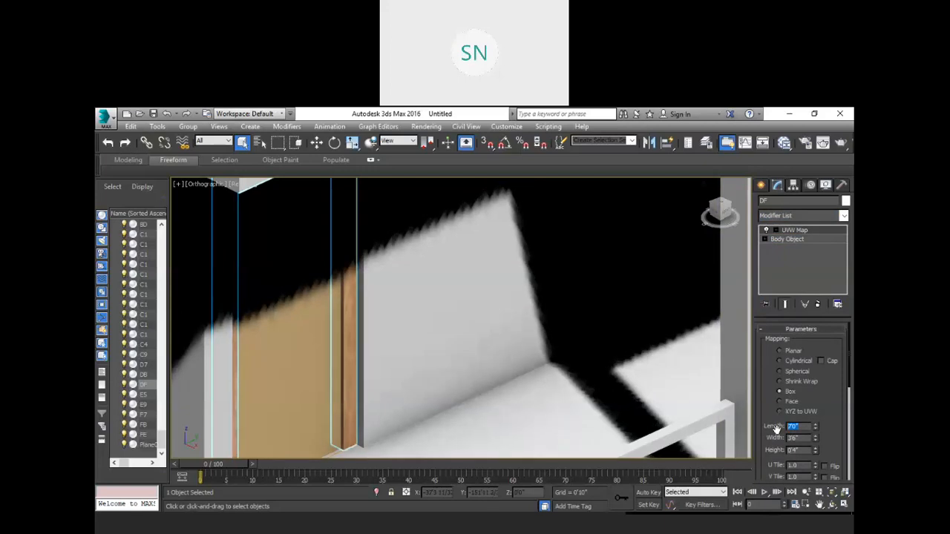
- Set the length, width and height of the door frame's box mapping to 1'0" each
{"action": "type", "text": "1"}
{"action": "key", "text": "Tab"}
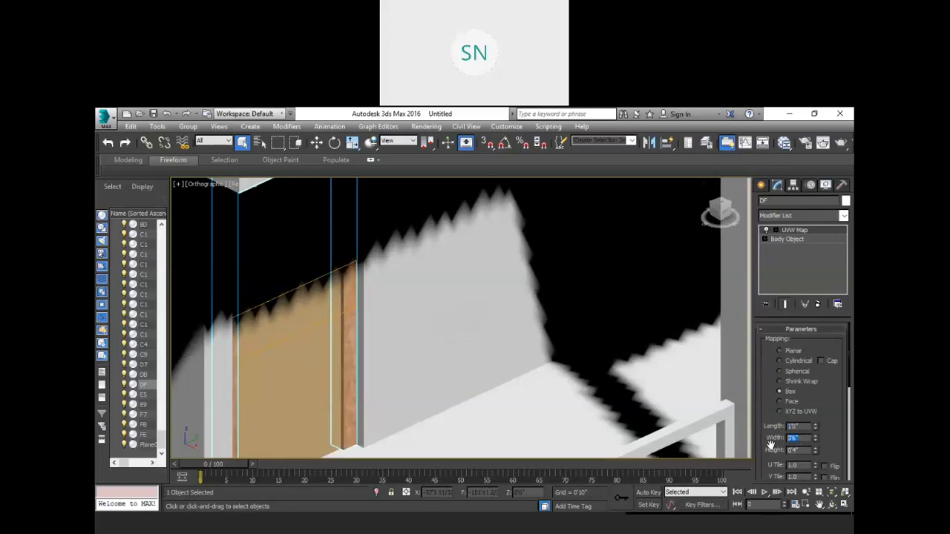
{"action": "type", "text": "1"}
{"action": "key", "text": "Tab"}
{"action": "type", "text": "1"}
{"action": "key", "text": "Return"}
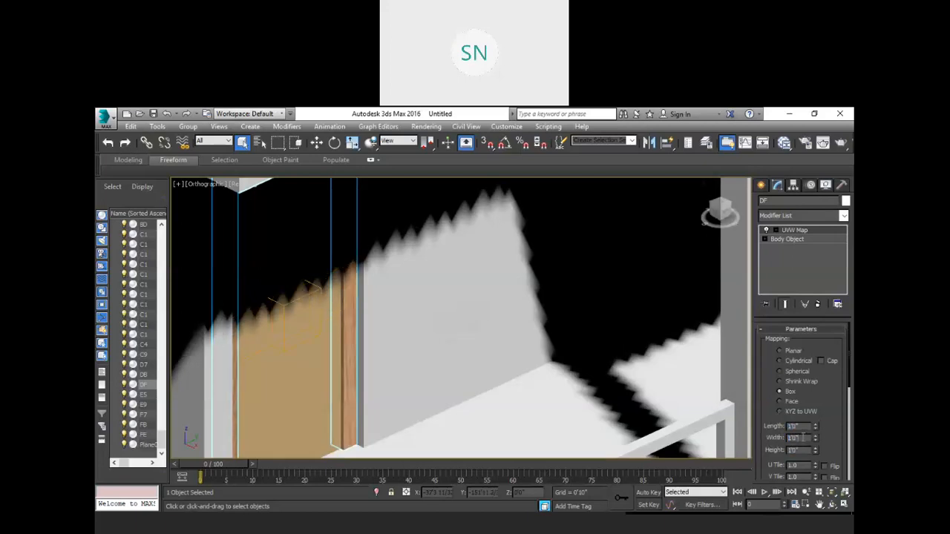
{"action": "scroll", "coordinate": [347, 335], "scroll_direction": "up", "scroll_amount": 5}
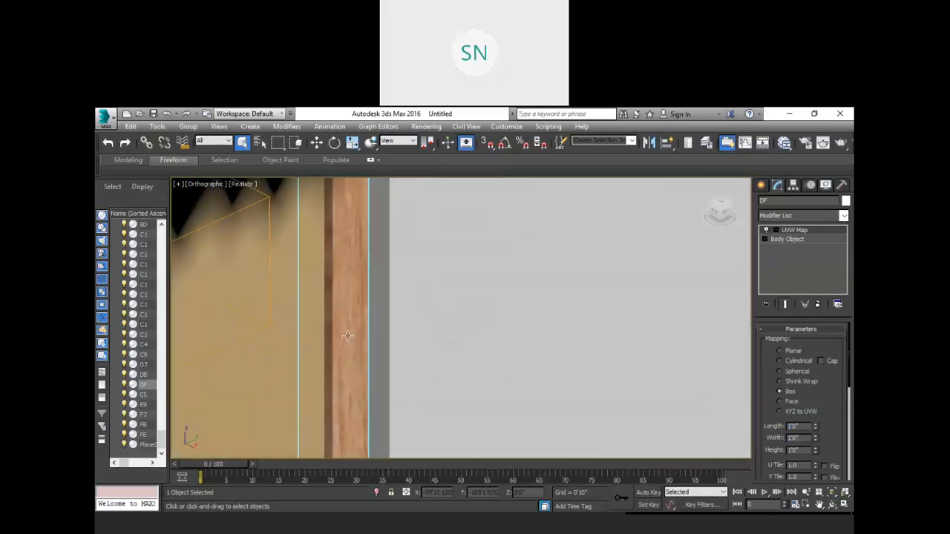
{"action": "scroll", "coordinate": [347, 336], "scroll_direction": "up", "scroll_amount": 2}
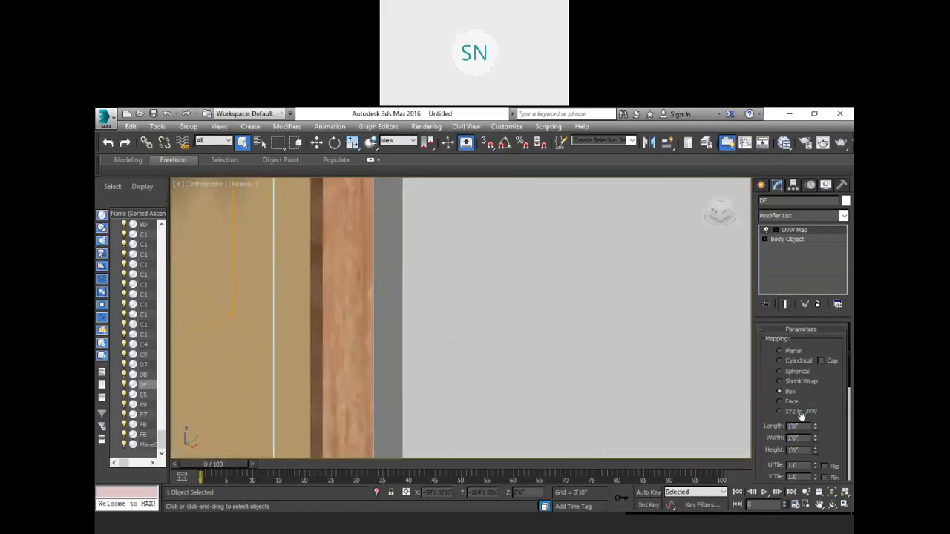
- Reduce the length, width and height of the door frame's box mapping to 0'2" each and inspect the wood grain
{"action": "double_click", "coordinate": [793, 426]}
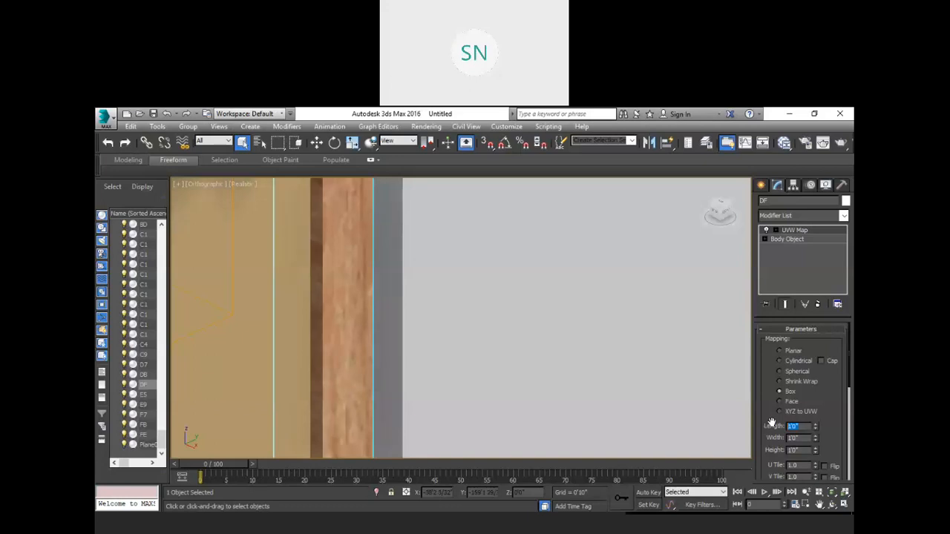
{"action": "type", "text": "2"}
{"action": "key", "text": "Tab"}
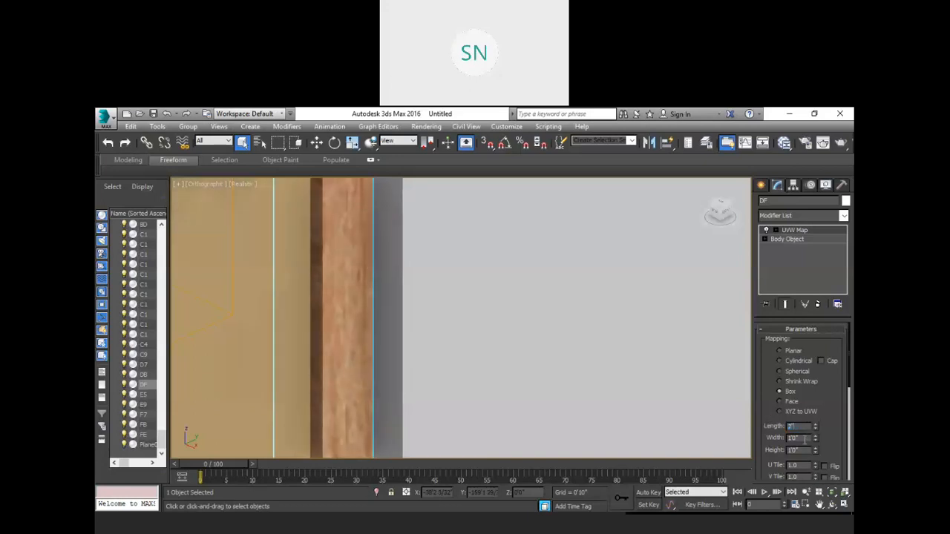
{"action": "type", "text": "2"}
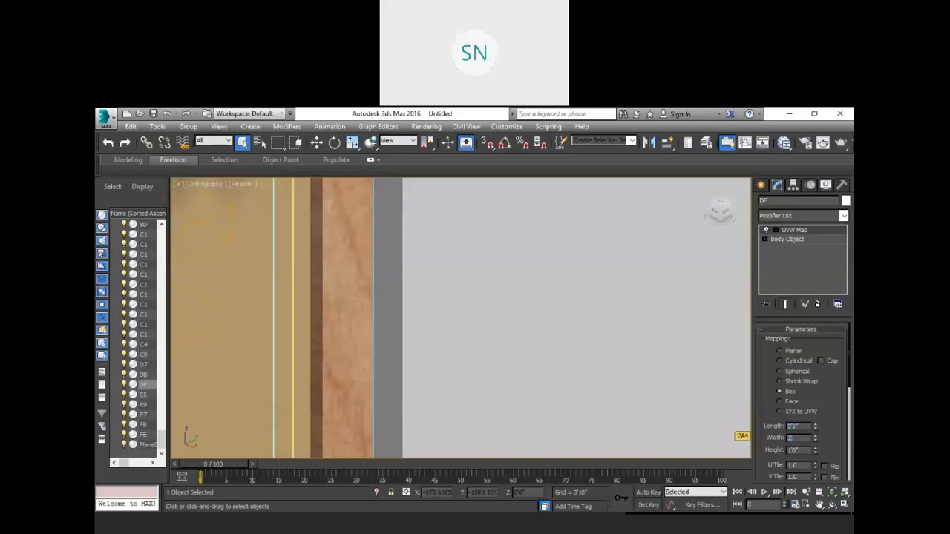
{"action": "key", "text": "Tab"}
{"action": "type", "text": "2"}
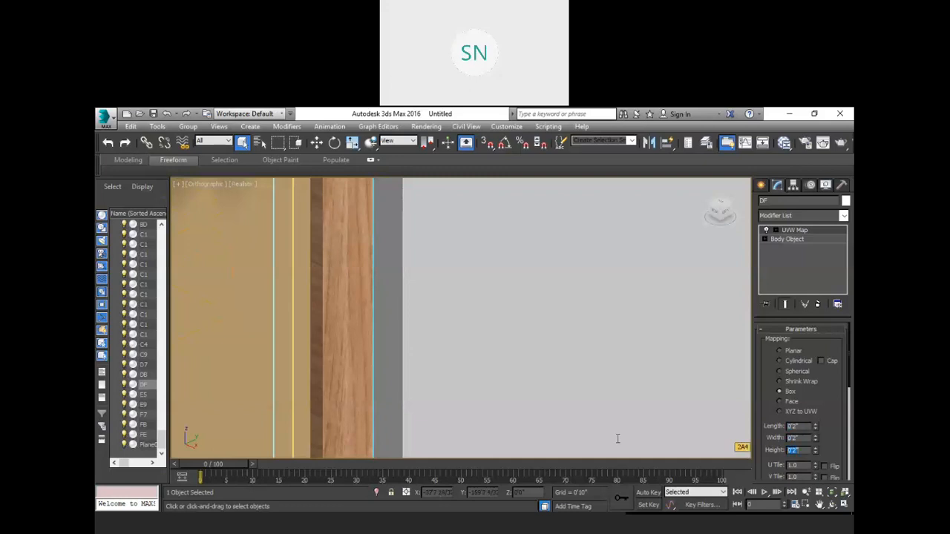
{"action": "scroll", "coordinate": [342, 297], "scroll_direction": "up", "scroll_amount": 2}
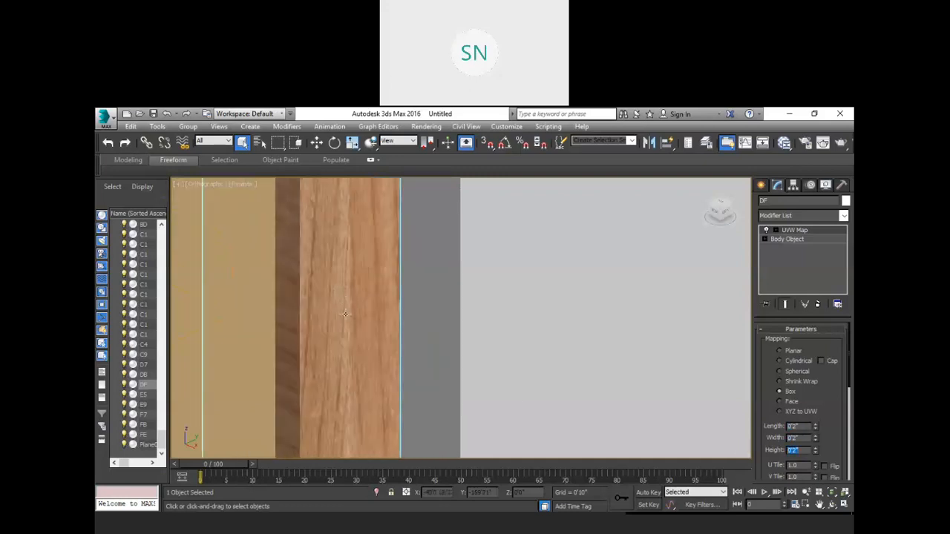
{"action": "scroll", "coordinate": [346, 306], "scroll_direction": "down", "scroll_amount": 1}
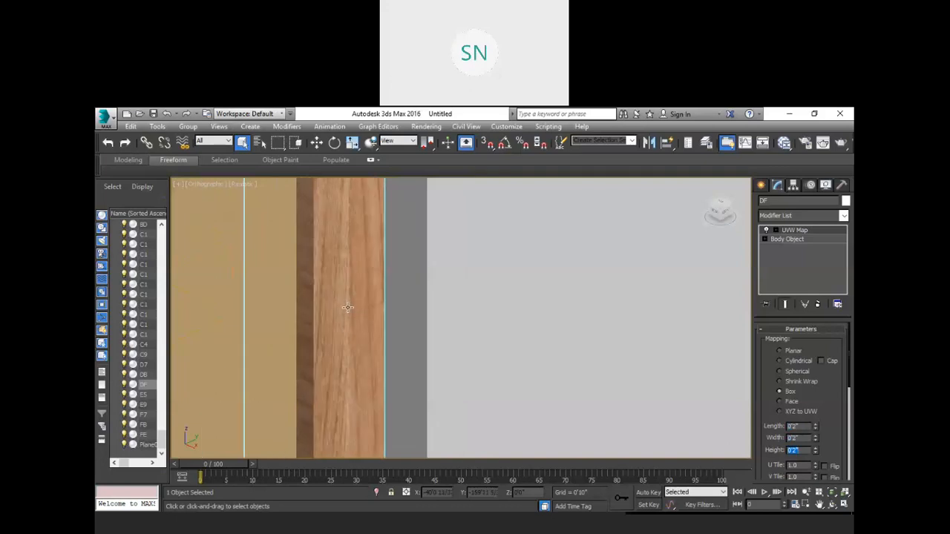
{"action": "scroll", "coordinate": [347, 307], "scroll_direction": "down", "scroll_amount": 1}
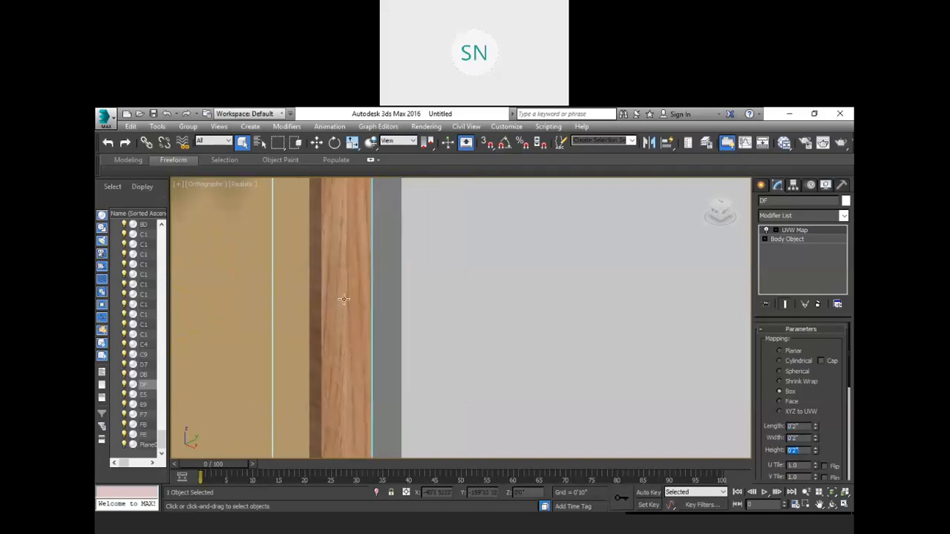
{"action": "scroll", "coordinate": [340, 304], "scroll_direction": "up", "scroll_amount": 2}
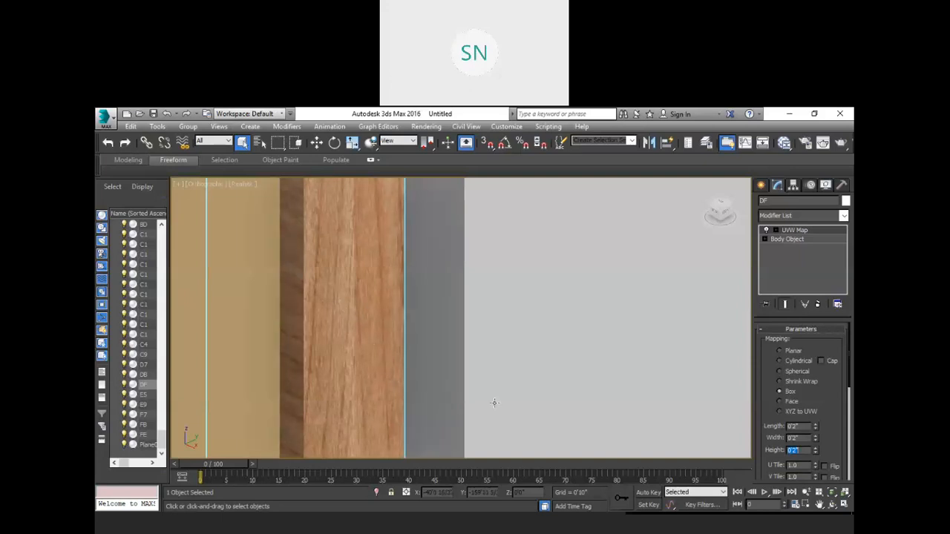
- Set the length, width and height of the door frame's box mapping to 0'1" each and check the grain up close
{"action": "left_click_drag", "start_coordinate": [800, 425], "coordinate": [752, 439]}
{"action": "type", "text": "1"}
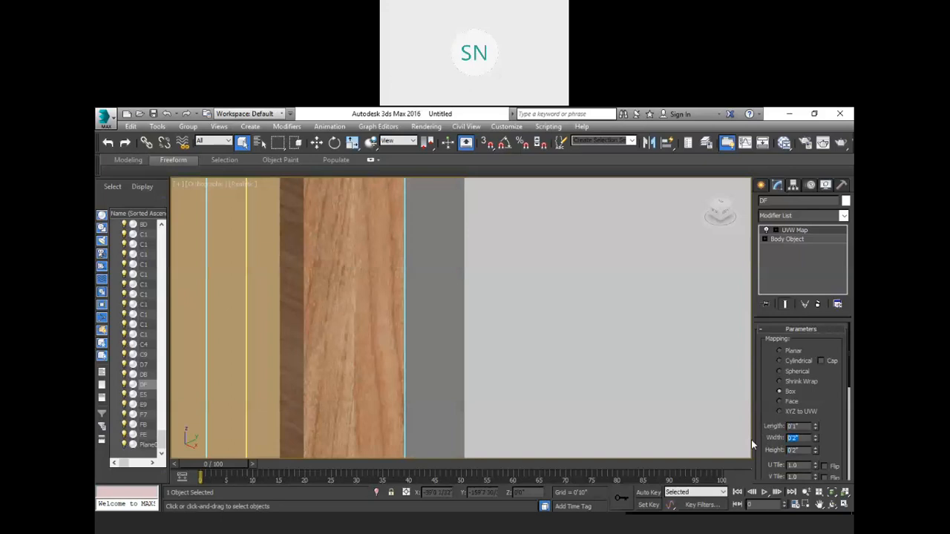
{"action": "type", "text": "2"}
{"action": "key", "text": "BackSpace"}
{"action": "type", "text": "1"}
{"action": "key", "text": "Tab"}
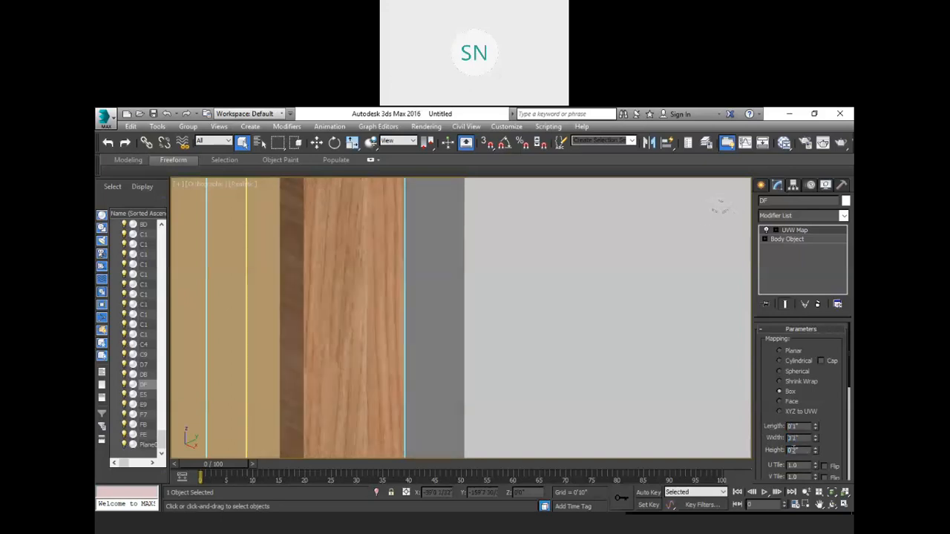
{"action": "type", "text": "1"}
{"action": "key", "text": "Return"}
{"action": "middle_click_drag", "start_coordinate": [365, 352], "coordinate": [448, 270]}
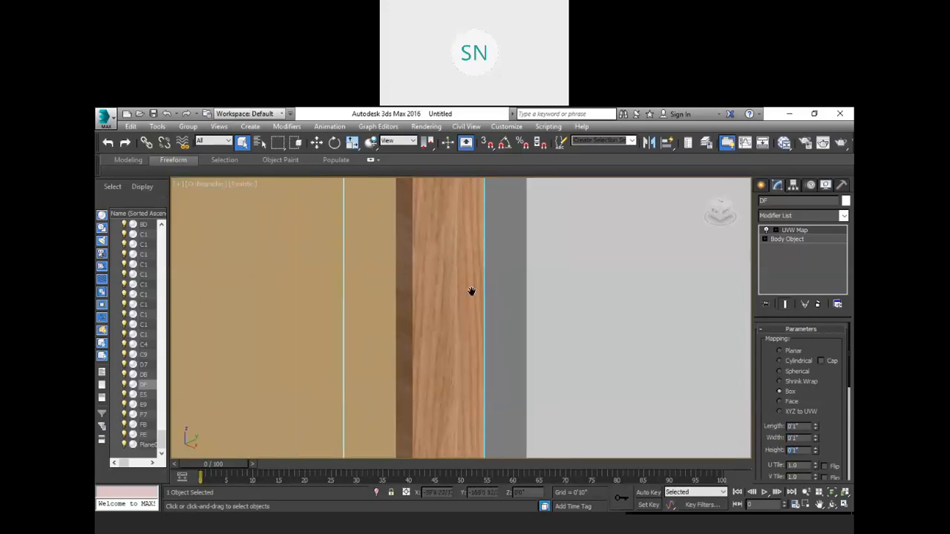
{"action": "scroll", "coordinate": [445, 274], "scroll_direction": "up", "scroll_amount": 5}
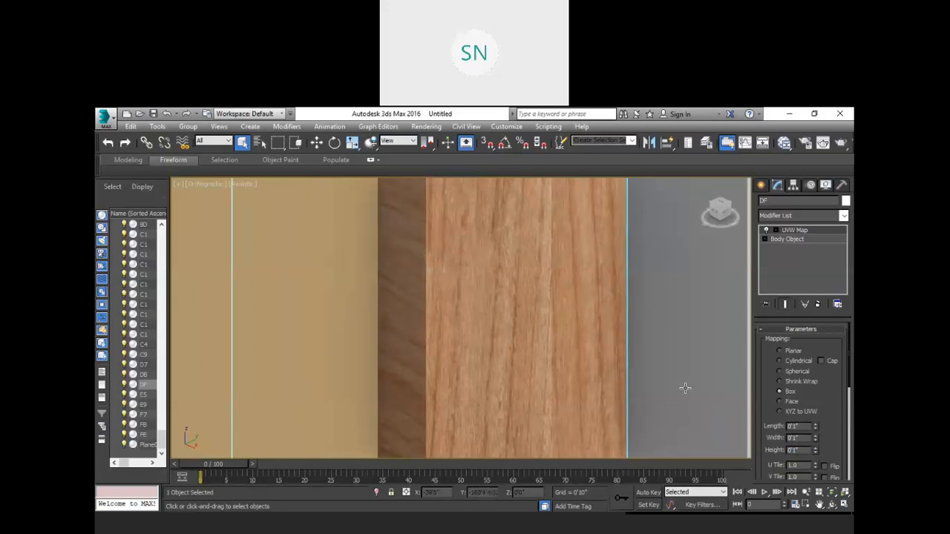
- Try the U, V and W tile flips on the door frame's mapping, leaving only the V flip on
{"action": "scroll", "coordinate": [762, 385], "scroll_direction": "down", "scroll_amount": 2}
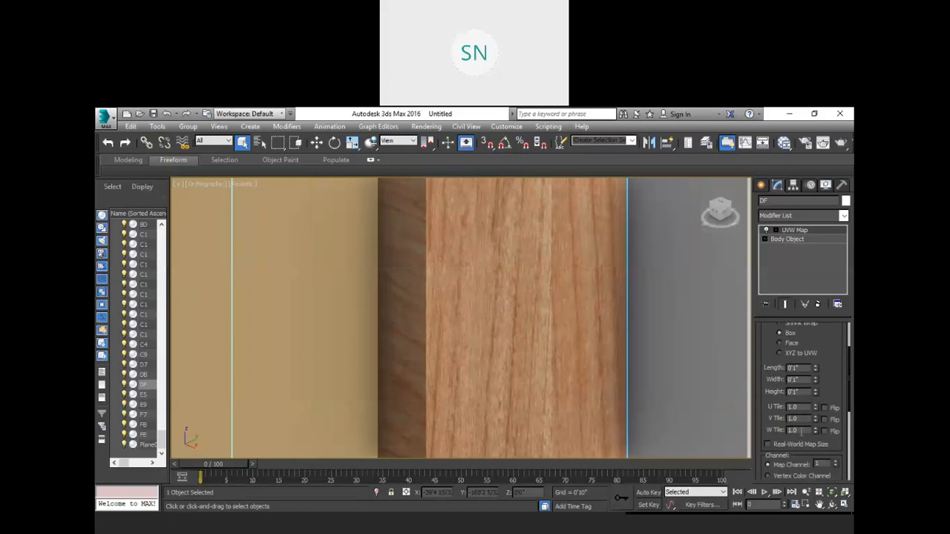
{"action": "left_click", "coordinate": [825, 408]}
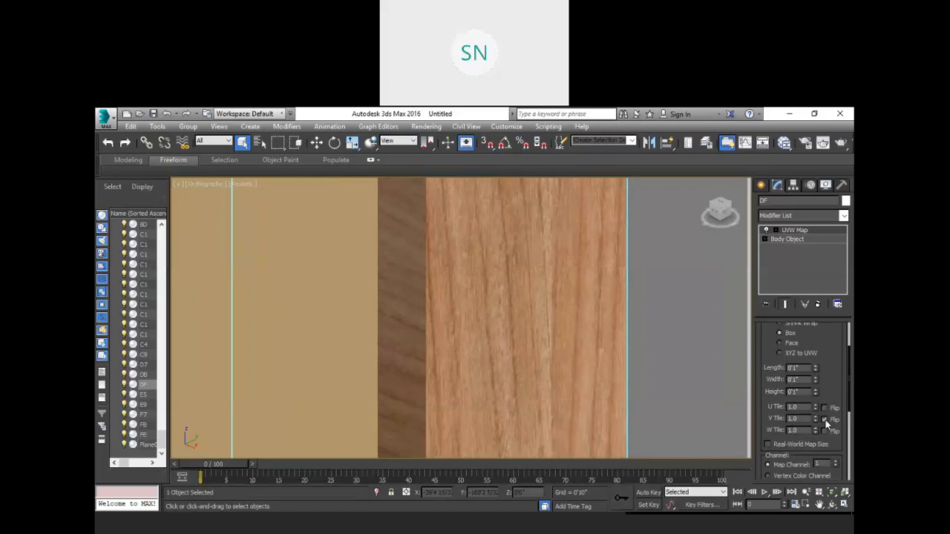
{"action": "left_click", "coordinate": [825, 420]}
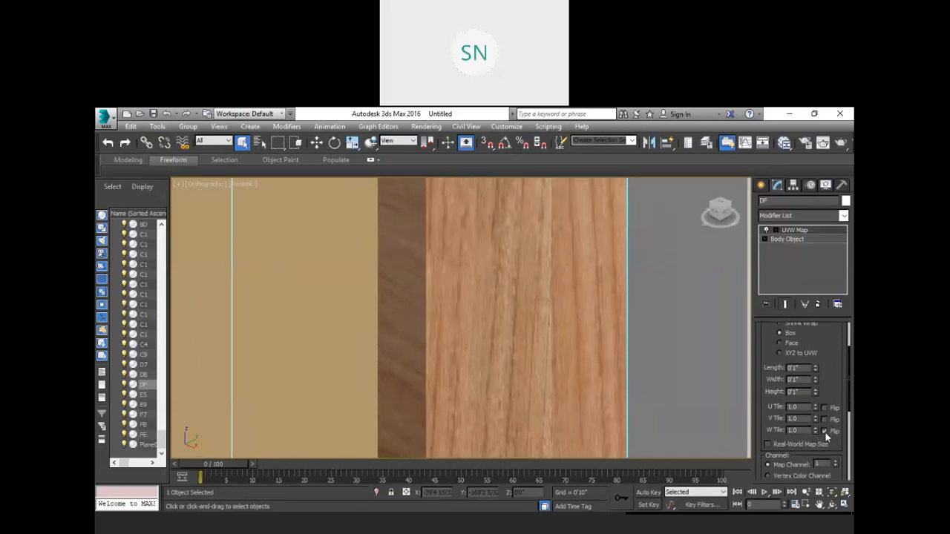
{"action": "left_click", "coordinate": [825, 430]}
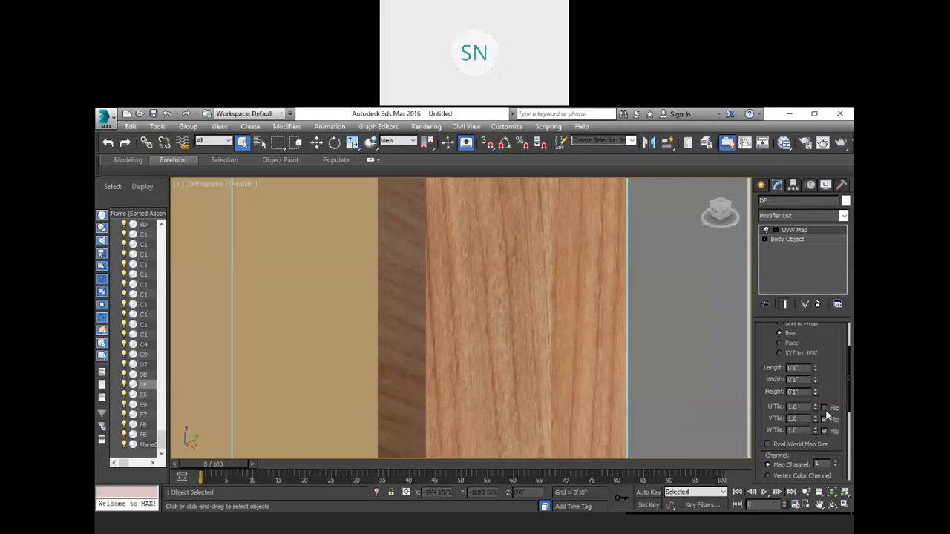
{"action": "left_click", "coordinate": [826, 407]}
{"action": "left_click", "coordinate": [826, 420]}
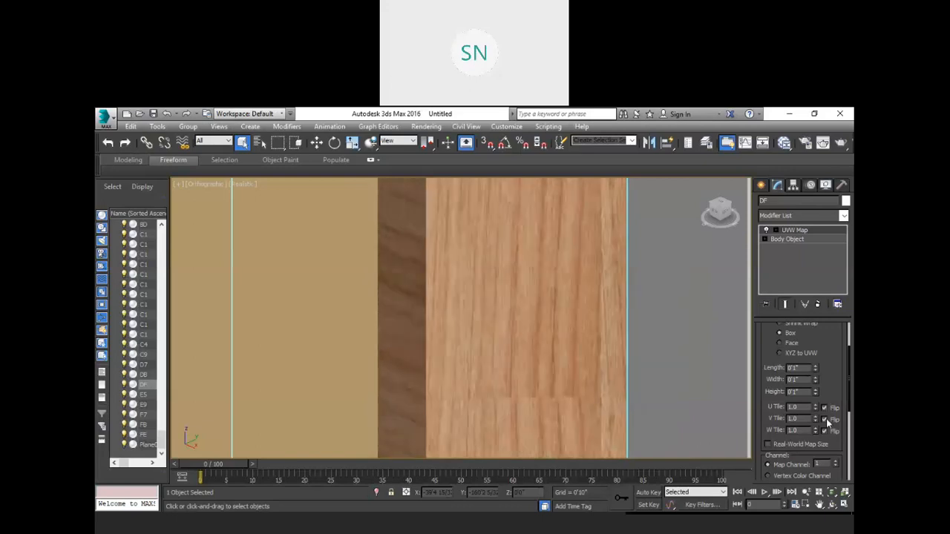
{"action": "left_click", "coordinate": [824, 407]}
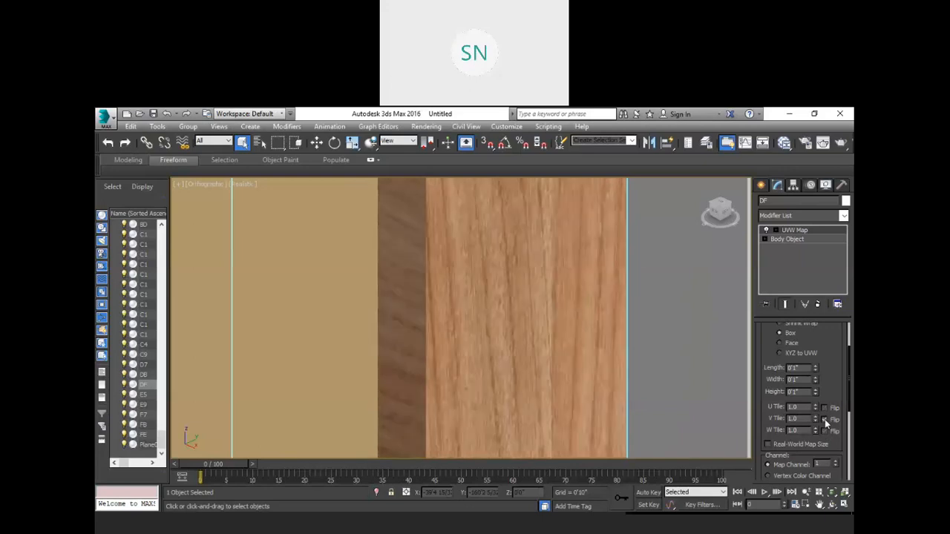
{"action": "left_click", "coordinate": [824, 420]}
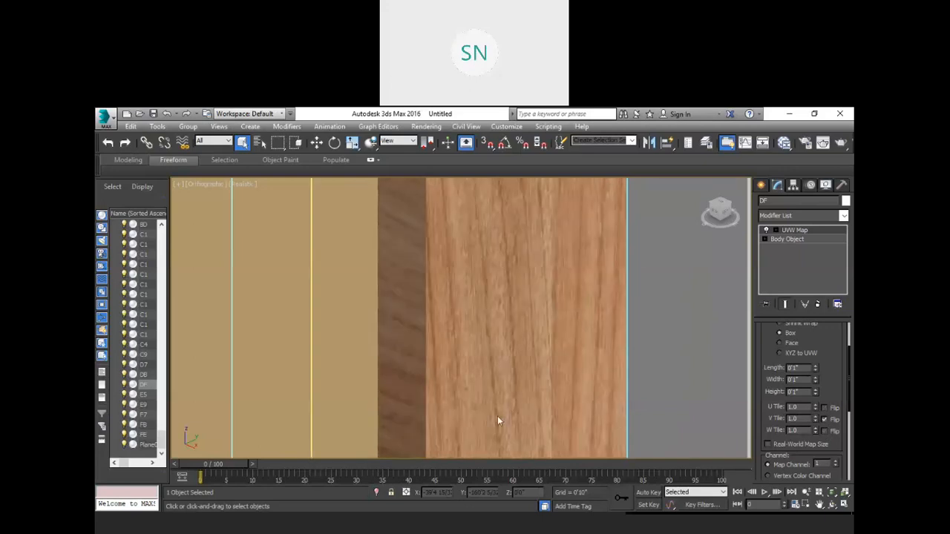
- Set the door frame's mapping alignment to Y after trying X and Z, and turn off the V flip
{"action": "scroll", "coordinate": [783, 475], "scroll_direction": "down", "scroll_amount": 1}
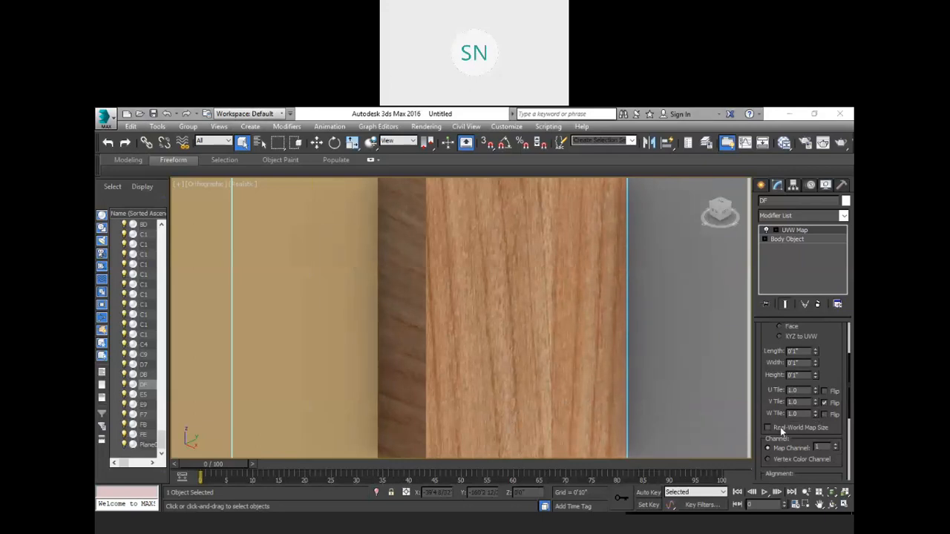
{"action": "scroll", "coordinate": [787, 441], "scroll_direction": "down", "scroll_amount": 4}
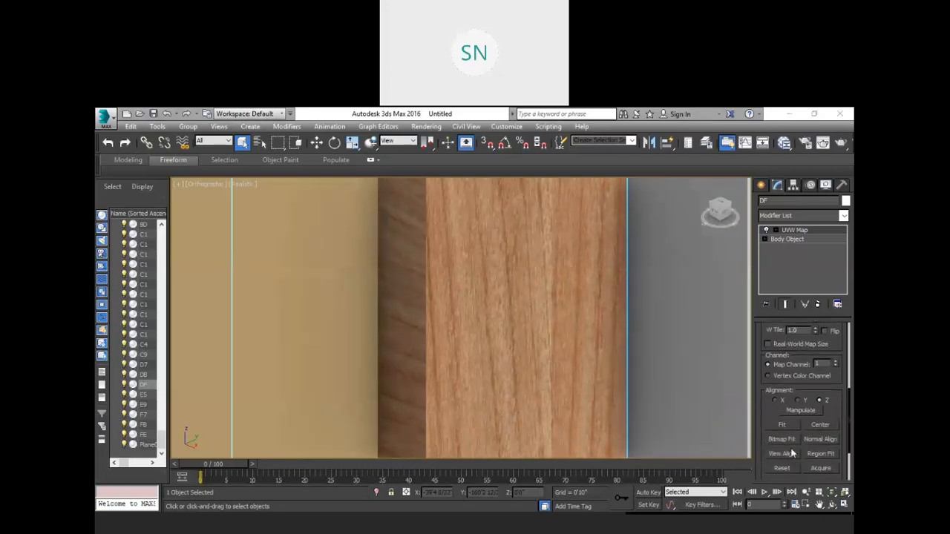
{"action": "left_click", "coordinate": [799, 400]}
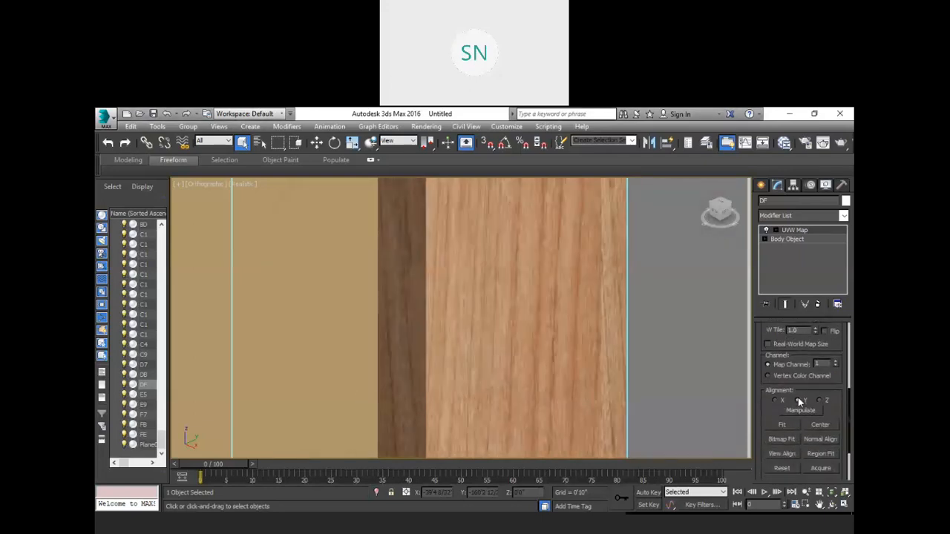
{"action": "scroll", "coordinate": [805, 371], "scroll_direction": "up", "scroll_amount": 1}
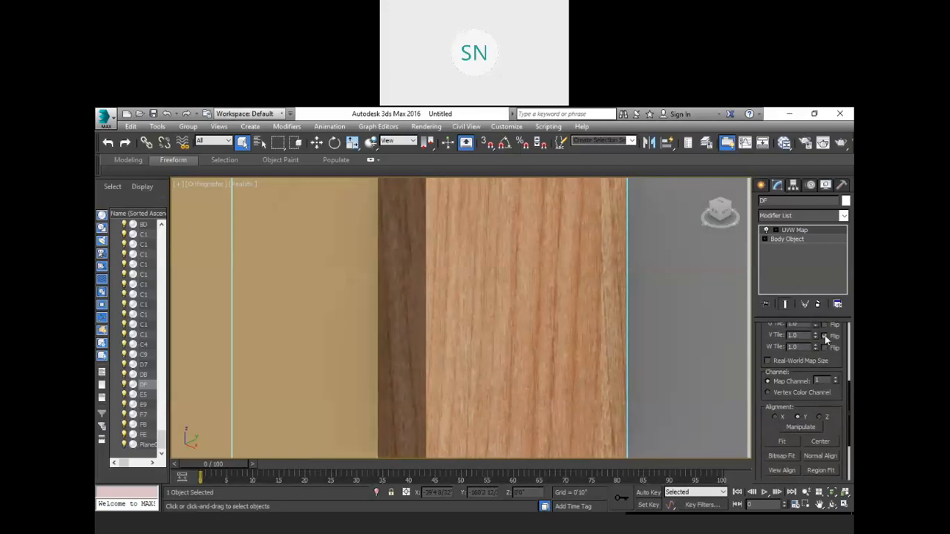
{"action": "left_click", "coordinate": [824, 336]}
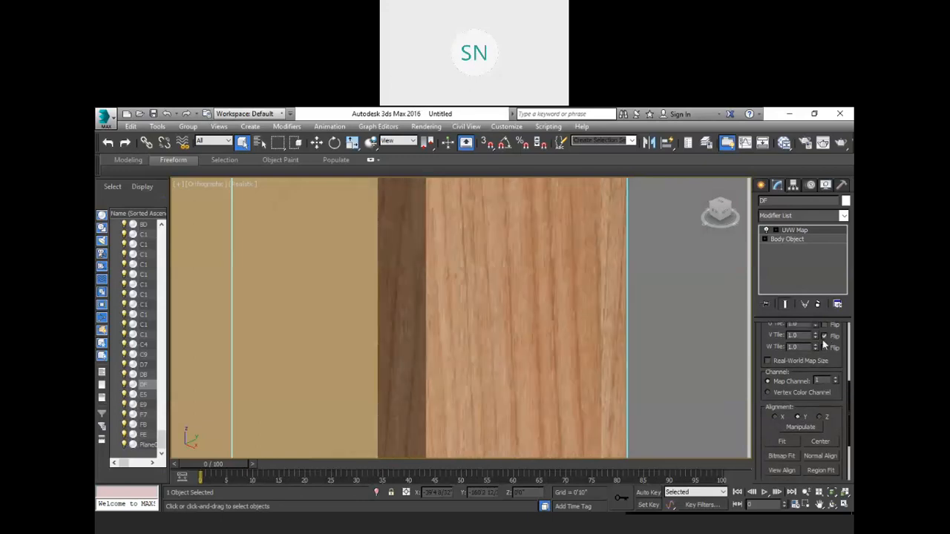
{"action": "left_click", "coordinate": [774, 416]}
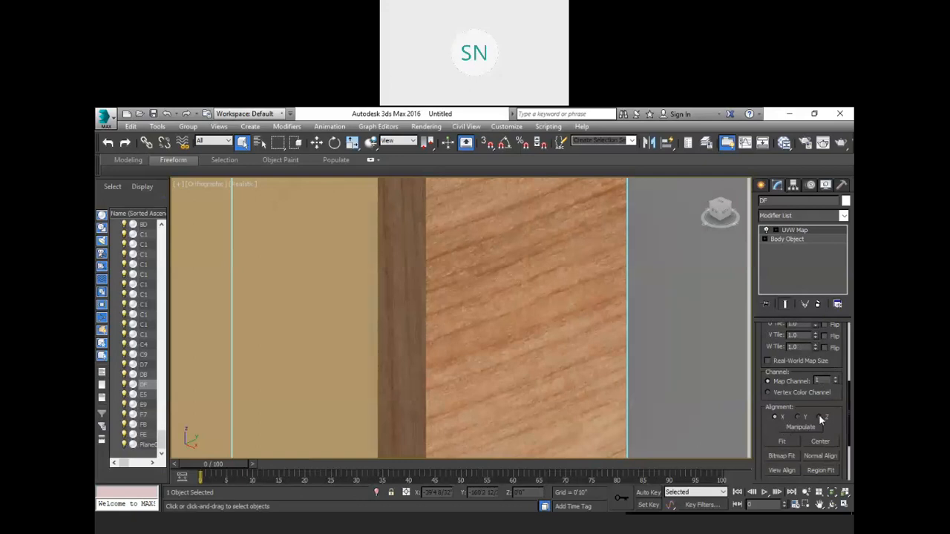
{"action": "left_click", "coordinate": [820, 417]}
{"action": "left_click", "coordinate": [799, 417]}
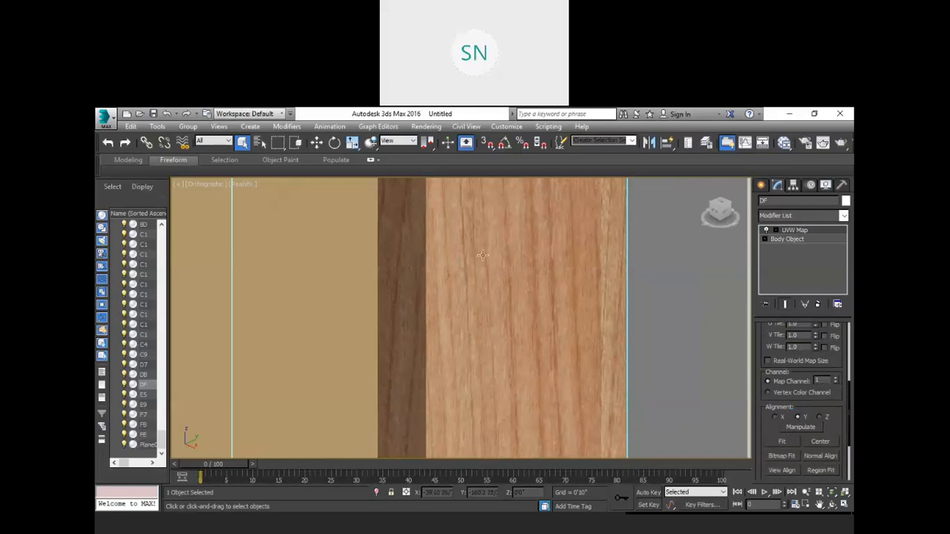
- Select the door panel inside the wooden frame and add a UVW Map modifier to it
{"action": "scroll", "coordinate": [547, 280], "scroll_direction": "down", "scroll_amount": 4}
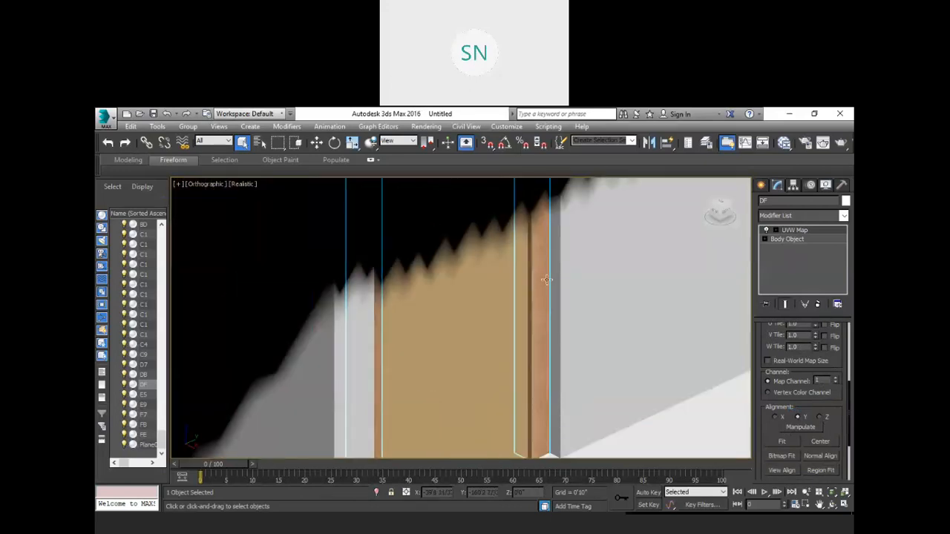
{"action": "scroll", "coordinate": [547, 280], "scroll_direction": "down", "scroll_amount": 3}
{"action": "scroll", "coordinate": [503, 286], "scroll_direction": "up", "scroll_amount": 3}
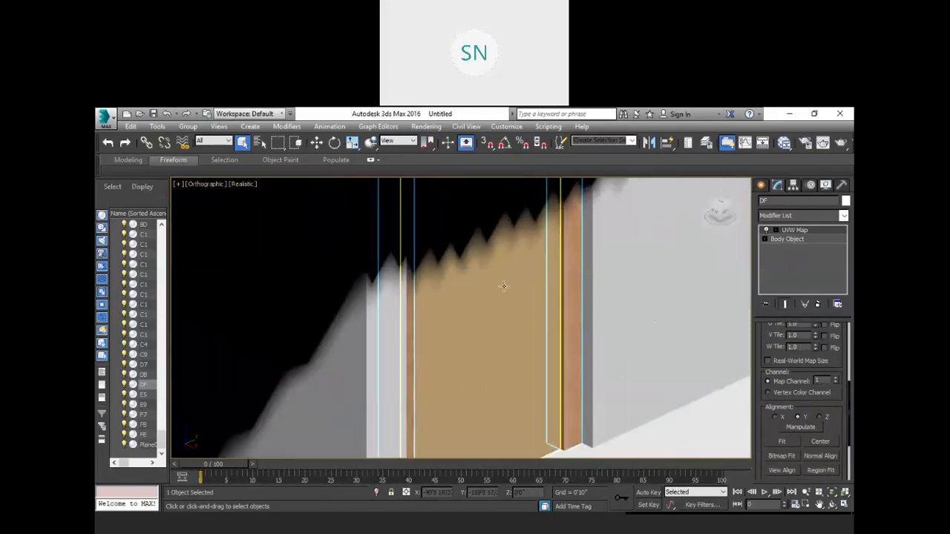
{"action": "left_click", "coordinate": [503, 286]}
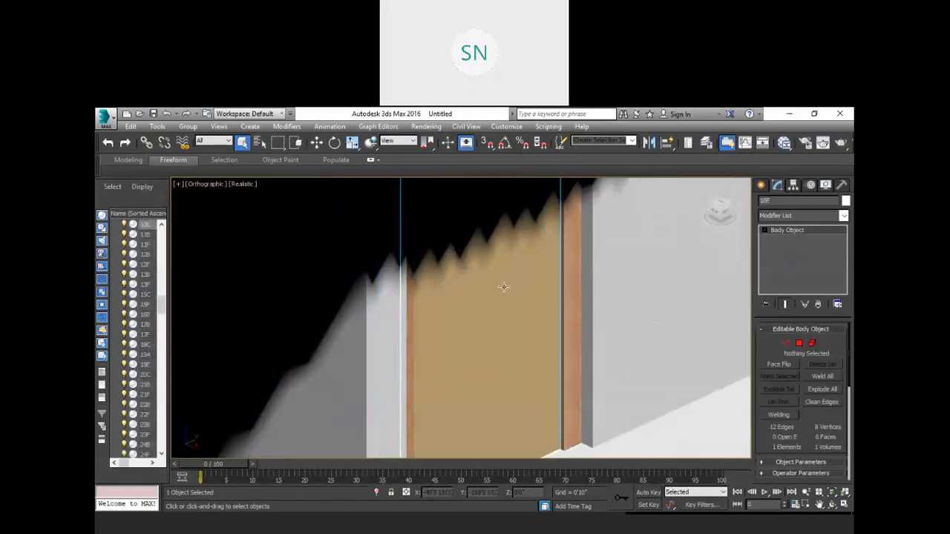
{"action": "left_click", "coordinate": [794, 216]}
{"action": "type", "text": "uvw"}
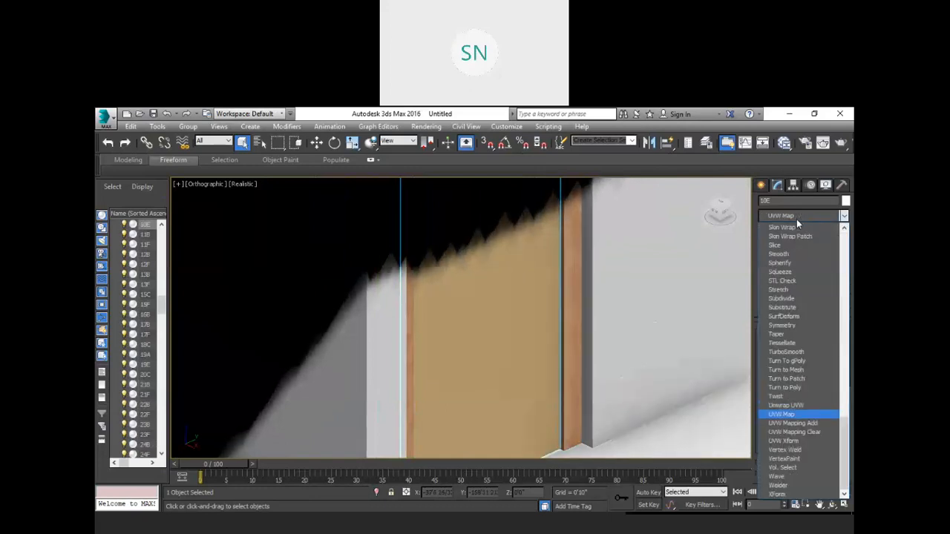
{"action": "left_click", "coordinate": [793, 414]}
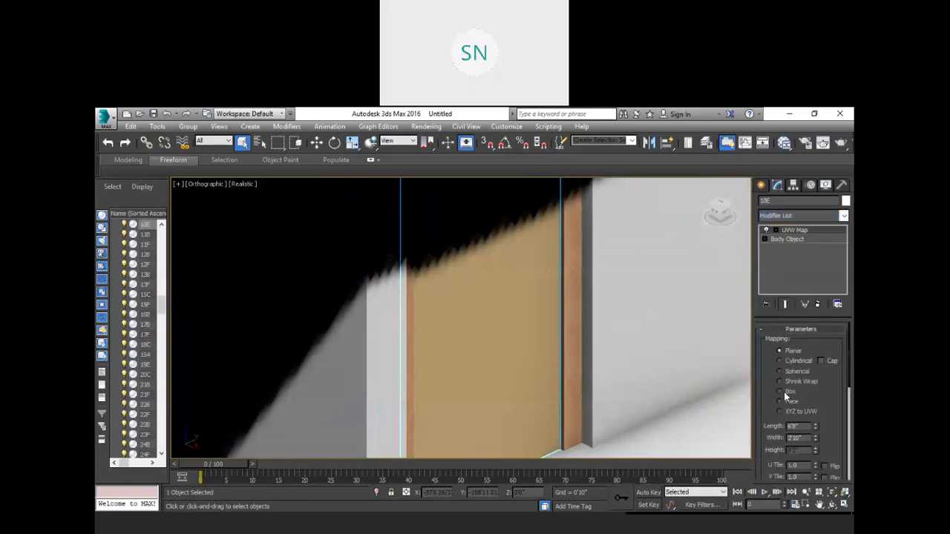
- Switch the door panel's mapping to Box with length, width and height of 0'1" each, and clear the selection
{"action": "left_click", "coordinate": [784, 392]}
{"action": "left_click_drag", "start_coordinate": [807, 427], "coordinate": [758, 425]}
{"action": "type", "text": "1"}
{"action": "key", "text": "Tab"}
{"action": "type", "text": "1"}
{"action": "key", "text": "Tab"}
{"action": "type", "text": "1"}
{"action": "key", "text": "Return"}
{"action": "scroll", "coordinate": [511, 336], "scroll_direction": "up", "scroll_amount": 3}
{"action": "scroll", "coordinate": [512, 335], "scroll_direction": "down", "scroll_amount": 5}
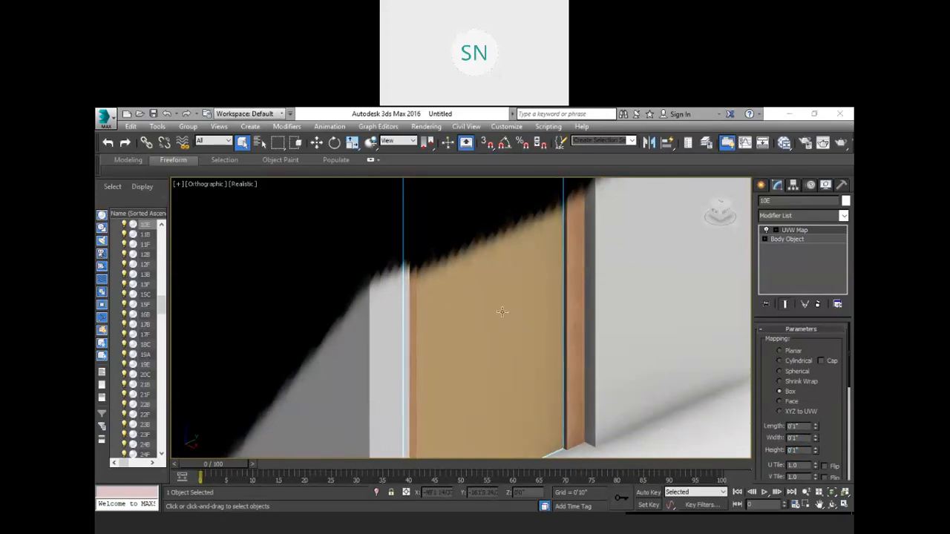
{"action": "scroll", "coordinate": [496, 338], "scroll_direction": "down", "scroll_amount": 5}
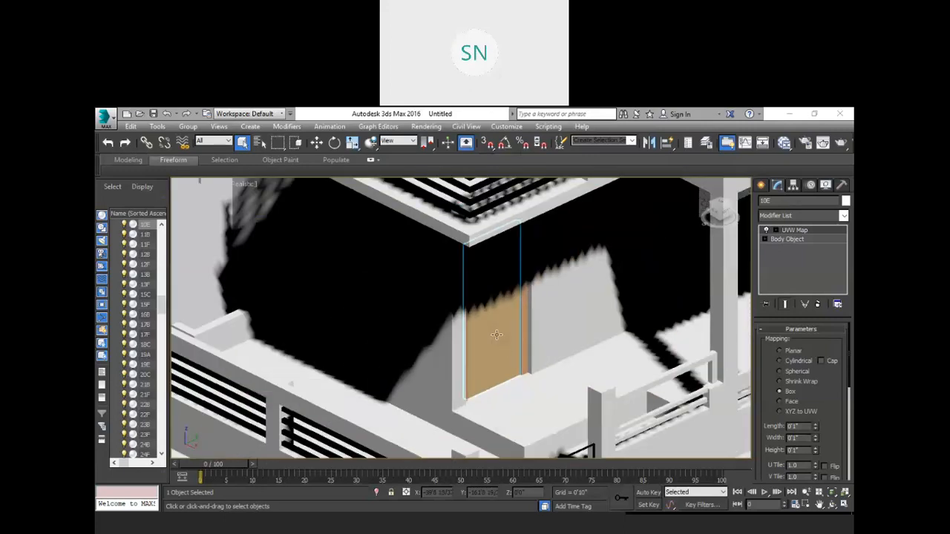
{"action": "scroll", "coordinate": [503, 349], "scroll_direction": "down", "scroll_amount": 5}
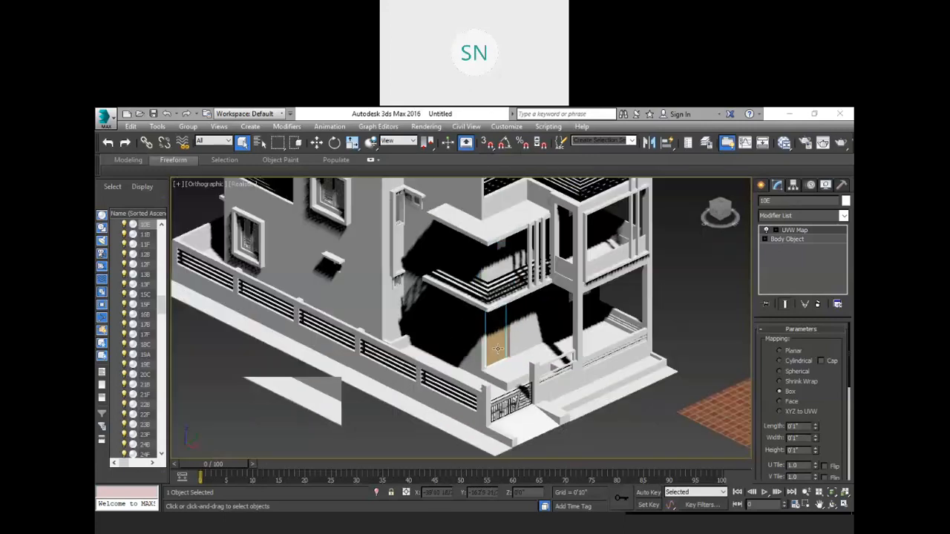
{"action": "left_click", "coordinate": [374, 444]}
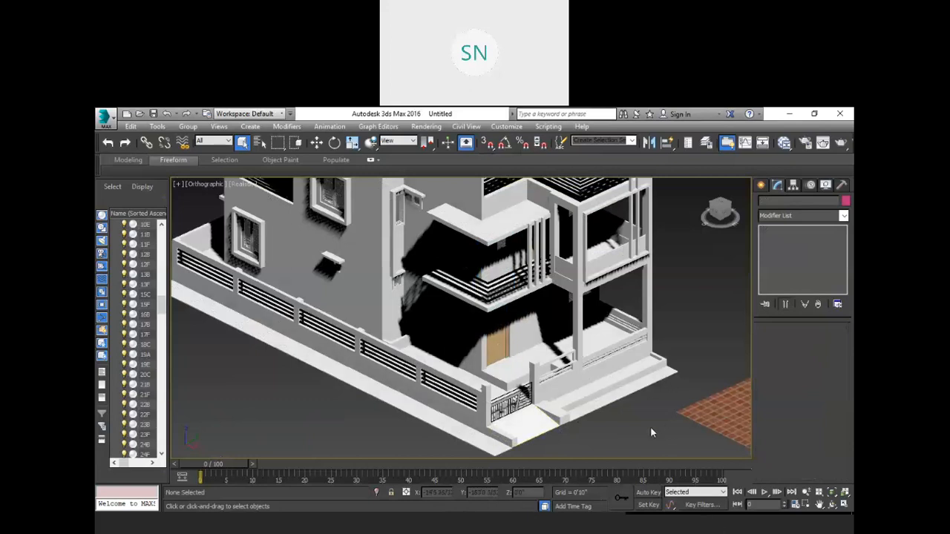
- Open the Wood/Panels Plywood material's node, show its texture in the viewport and turn on the preview background
{"action": "key", "text": "m"}
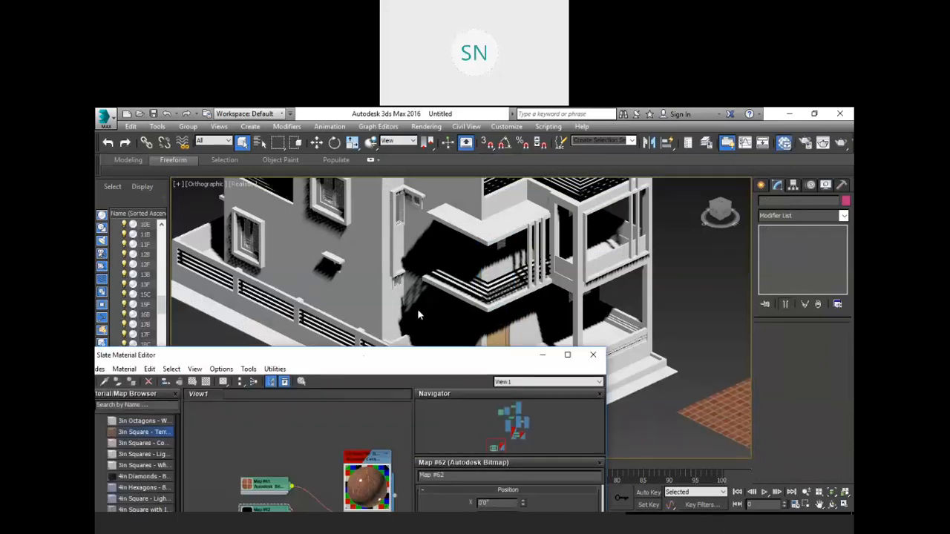
{"action": "left_click_drag", "start_coordinate": [364, 356], "coordinate": [479, 212]}
{"action": "scroll", "coordinate": [415, 318], "scroll_direction": "down", "scroll_amount": 5}
{"action": "middle_click_drag", "start_coordinate": [523, 269], "coordinate": [472, 387]}
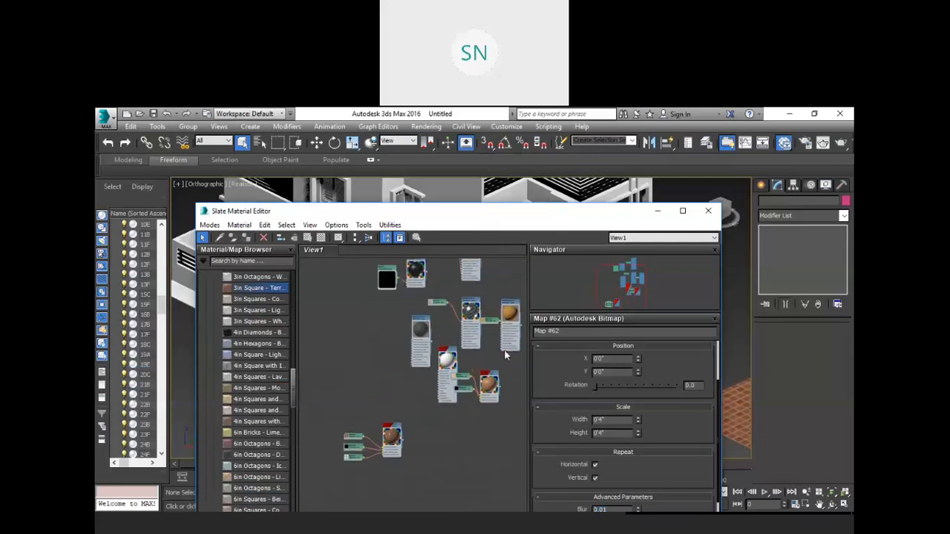
{"action": "scroll", "coordinate": [498, 349], "scroll_direction": "up", "scroll_amount": 5}
{"action": "scroll", "coordinate": [493, 343], "scroll_direction": "up", "scroll_amount": 2}
{"action": "double_click", "coordinate": [470, 315]}
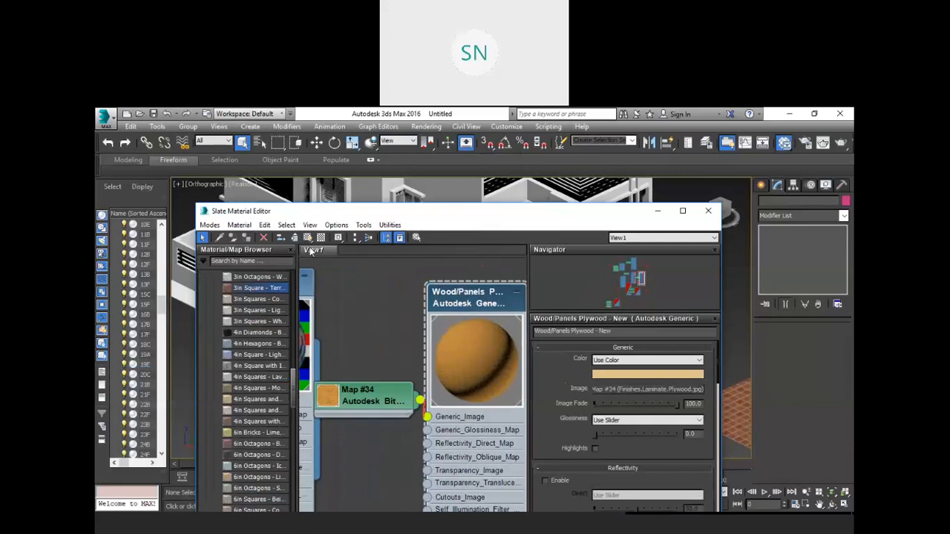
{"action": "left_click", "coordinate": [308, 237]}
{"action": "left_click", "coordinate": [321, 237]}
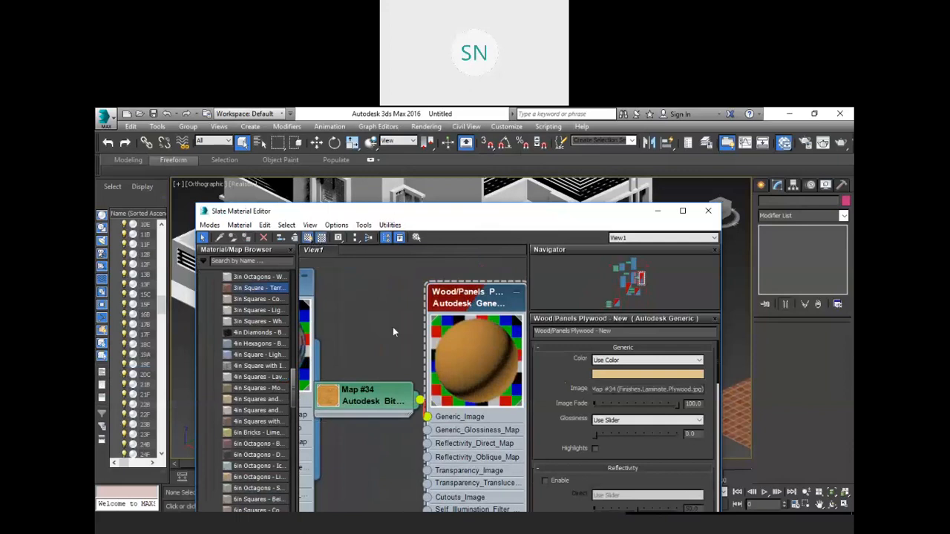
- Examine the plywood texture on the entrance door panel up close and from a distance
{"action": "left_click_drag", "start_coordinate": [401, 211], "coordinate": [323, 439]}
{"action": "left_click", "coordinate": [494, 346]}
{"action": "scroll", "coordinate": [494, 347], "scroll_direction": "up", "scroll_amount": 6}
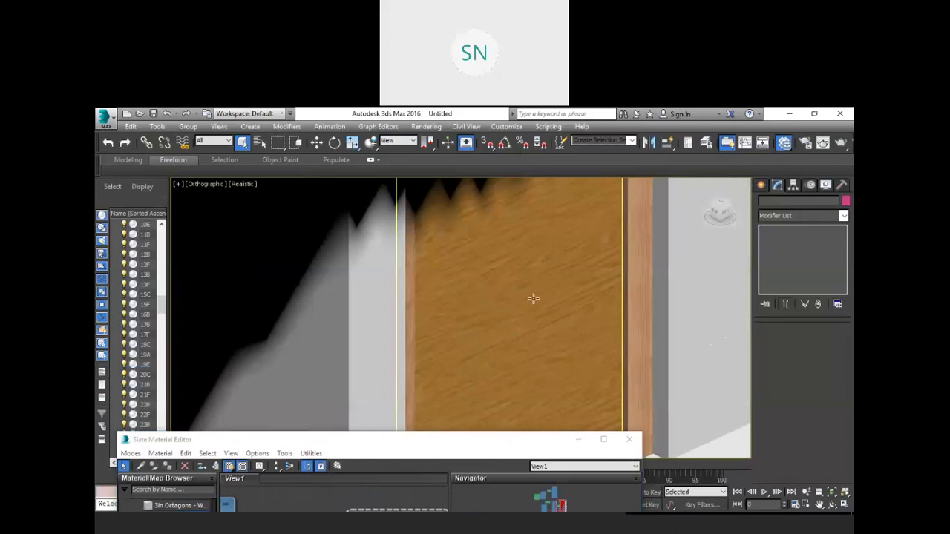
{"action": "scroll", "coordinate": [526, 305], "scroll_direction": "down", "scroll_amount": 2}
{"action": "middle_click_drag", "start_coordinate": [536, 329], "coordinate": [530, 377]}
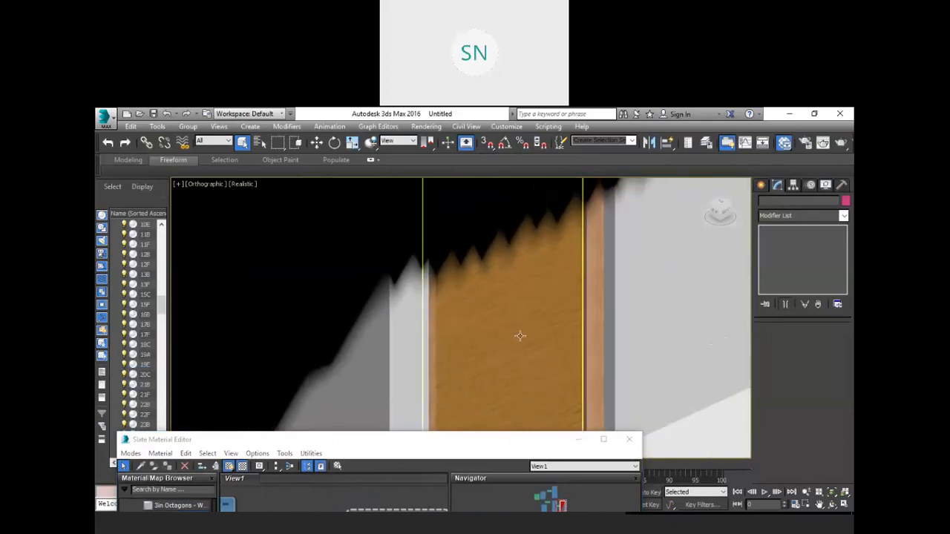
{"action": "scroll", "coordinate": [520, 336], "scroll_direction": "down", "scroll_amount": 4}
{"action": "scroll", "coordinate": [520, 335], "scroll_direction": "down", "scroll_amount": 5}
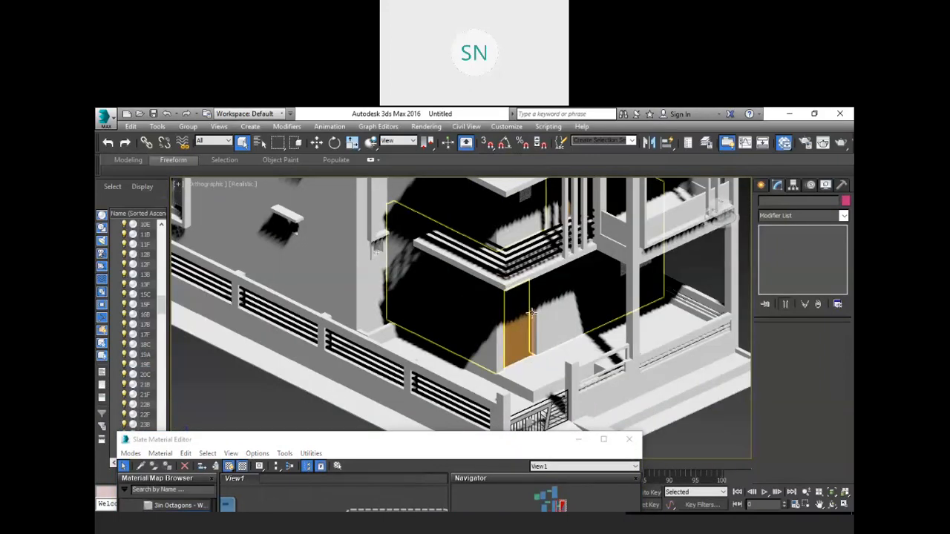
- Select the plywood door beside the louvred window behind the balcony railing and add a UVW Map modifier to it
{"action": "middle_click_drag", "start_coordinate": [499, 324], "coordinate": [567, 310], "text": "alt"}
{"action": "middle_click_drag", "start_coordinate": [468, 303], "coordinate": [534, 348]}
{"action": "middle_click_drag", "start_coordinate": [476, 334], "coordinate": [394, 262], "text": "alt"}
{"action": "scroll", "coordinate": [386, 297], "scroll_direction": "up", "scroll_amount": 6}
{"action": "left_click", "coordinate": [394, 263]}
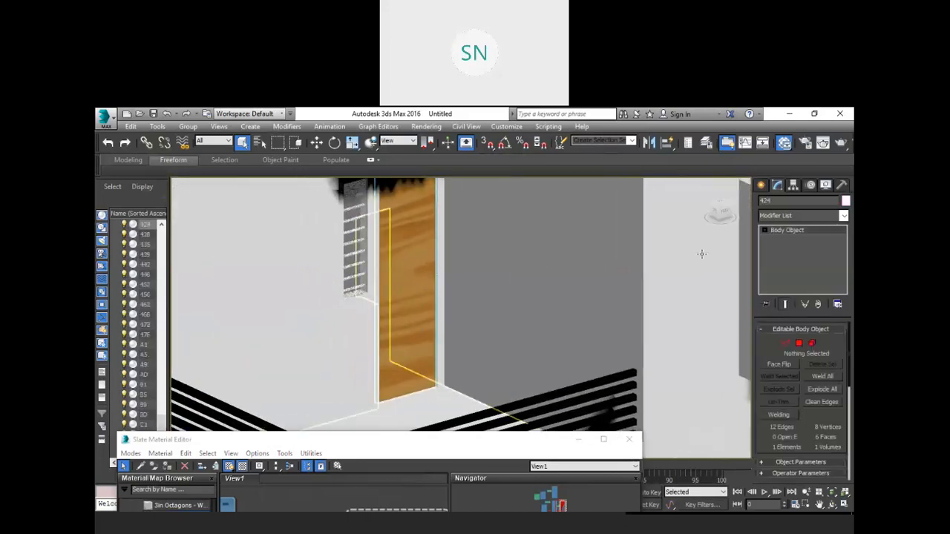
{"action": "left_click", "coordinate": [794, 215]}
{"action": "key", "text": "u"}
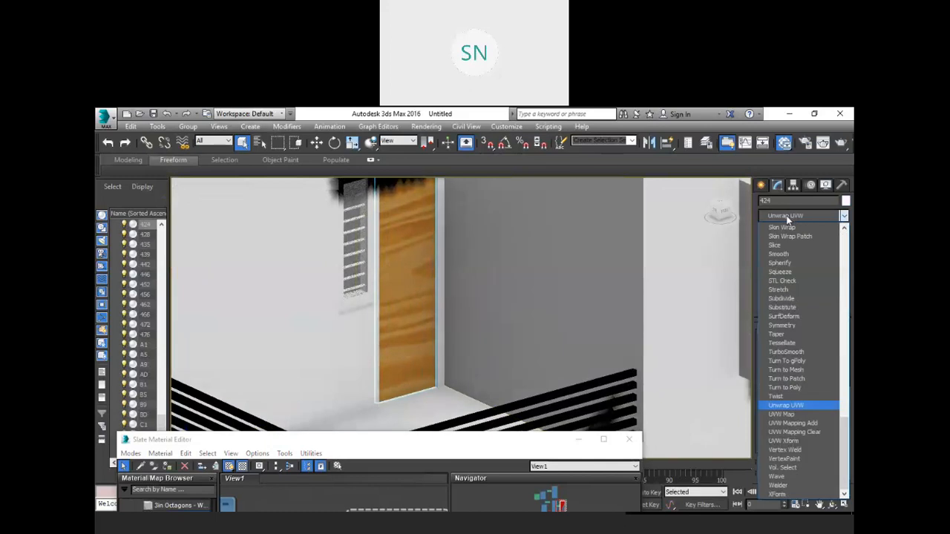
{"action": "key", "text": "u"}
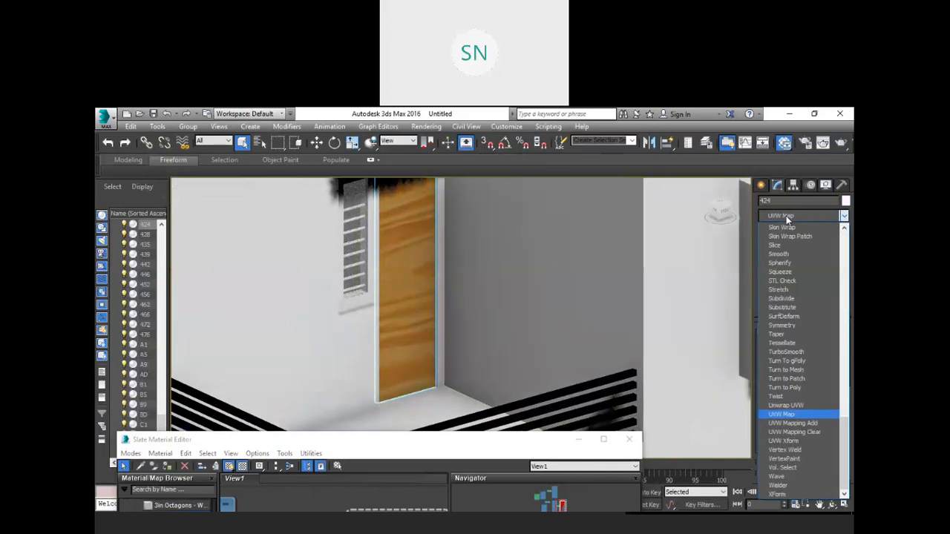
{"action": "left_click", "coordinate": [786, 415]}
- Set the balcony door's mapping to Box with length, width and height of 0'1" each, and check the wood grain
{"action": "left_click", "coordinate": [789, 391]}
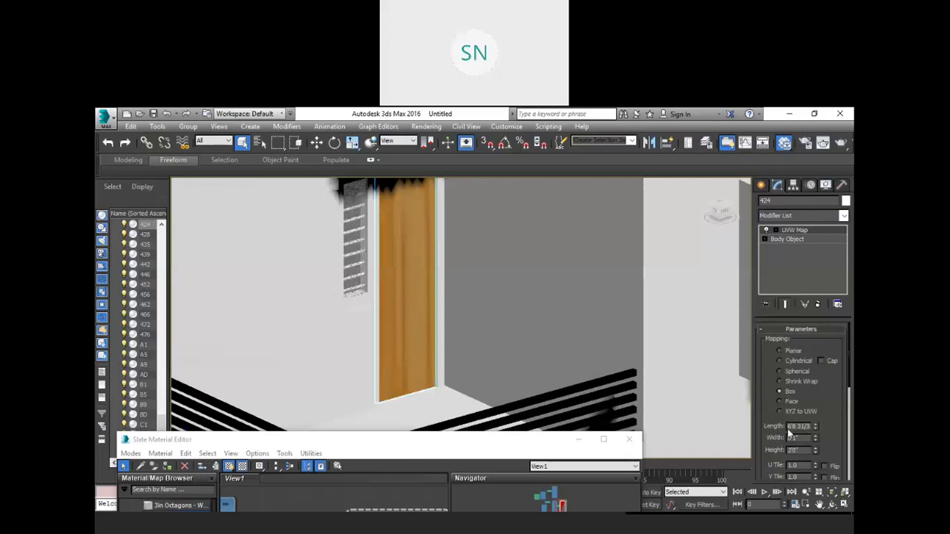
{"action": "left_click_drag", "start_coordinate": [788, 426], "coordinate": [751, 443]}
{"action": "type", "text": "1'0"}
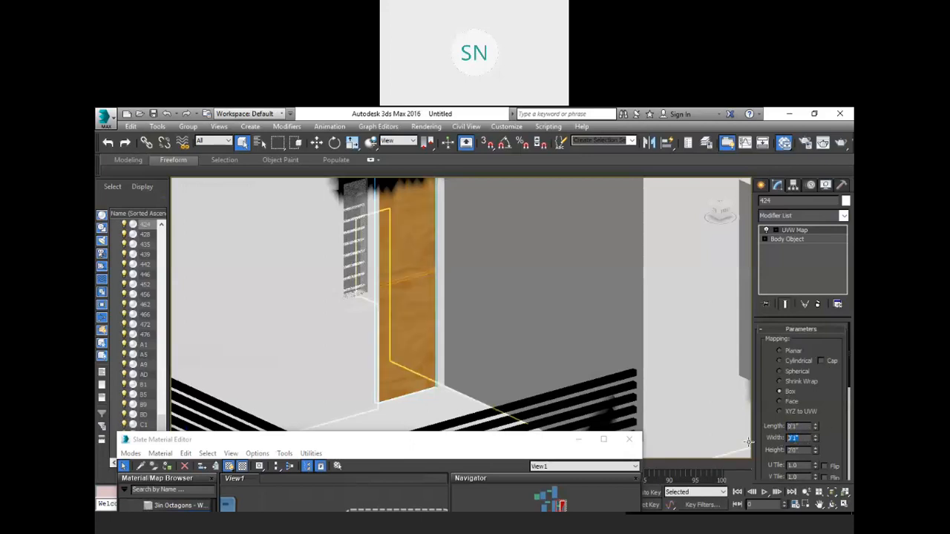
{"action": "type", "text": "1"}
{"action": "left_click_drag", "start_coordinate": [806, 452], "coordinate": [765, 454]}
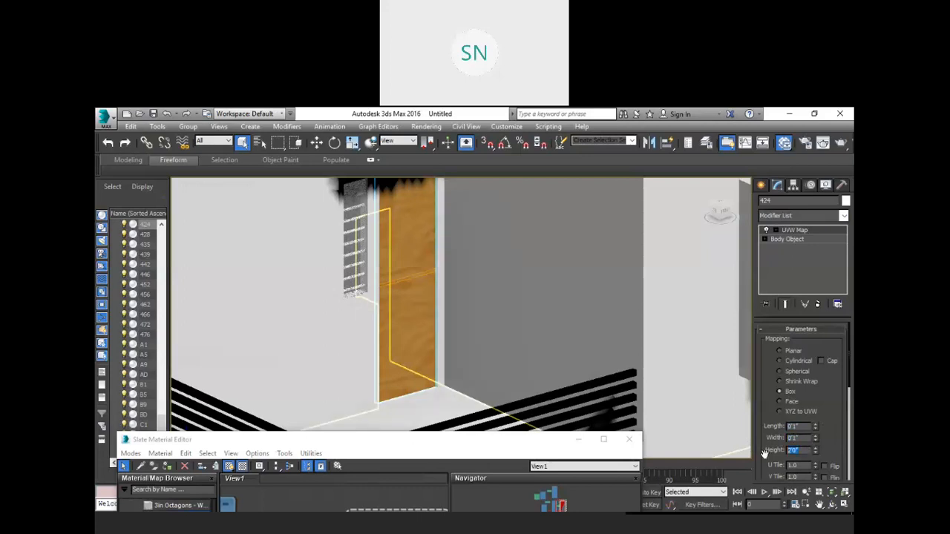
{"action": "type", "text": "1"}
{"action": "key", "text": "Return"}
{"action": "scroll", "coordinate": [411, 291], "scroll_direction": "up", "scroll_amount": 3}
{"action": "scroll", "coordinate": [421, 286], "scroll_direction": "up", "scroll_amount": 1}
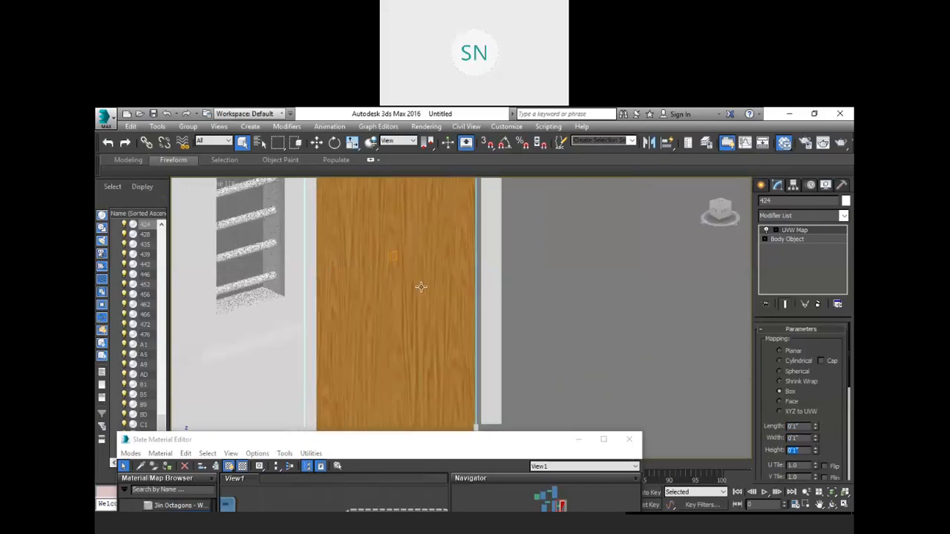
{"action": "scroll", "coordinate": [422, 301], "scroll_direction": "down", "scroll_amount": 3}
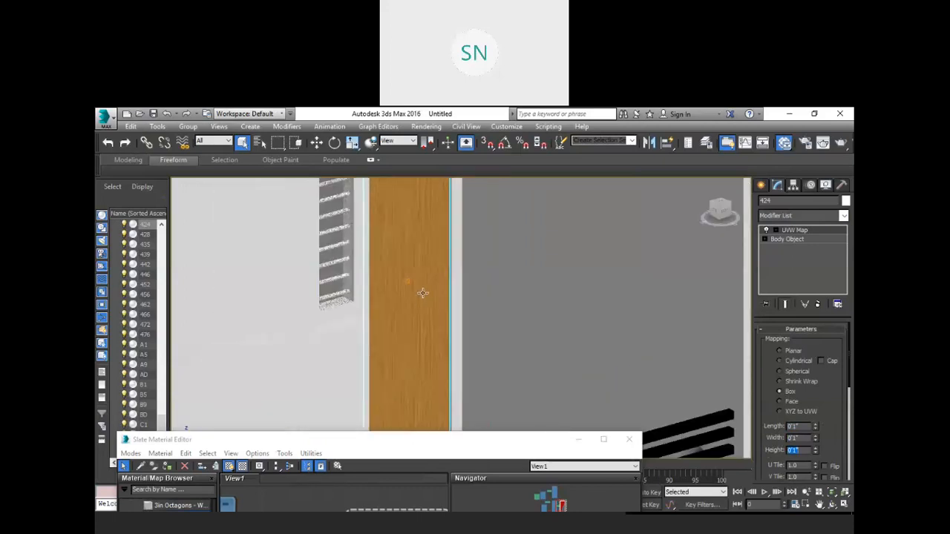
{"action": "scroll", "coordinate": [422, 293], "scroll_direction": "down", "scroll_amount": 2}
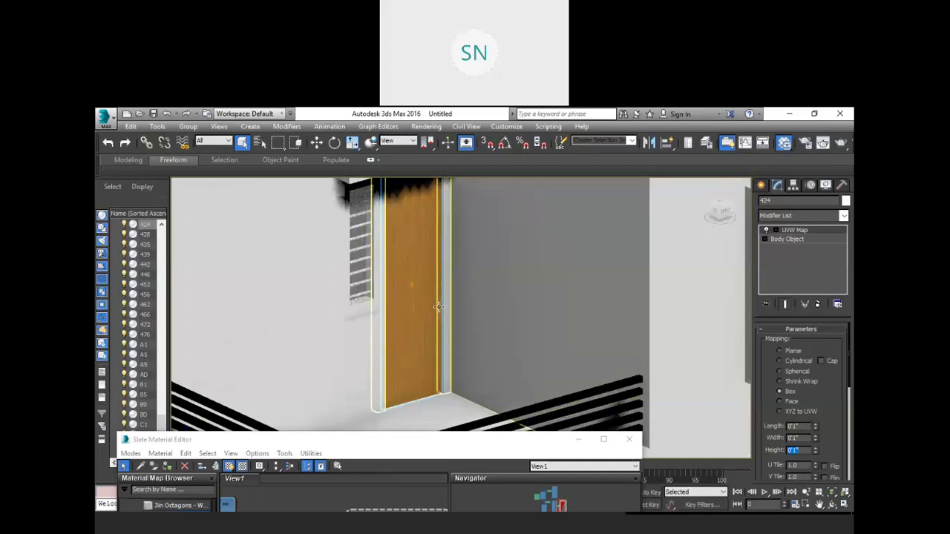
{"action": "scroll", "coordinate": [444, 375], "scroll_direction": "up", "scroll_amount": 3}
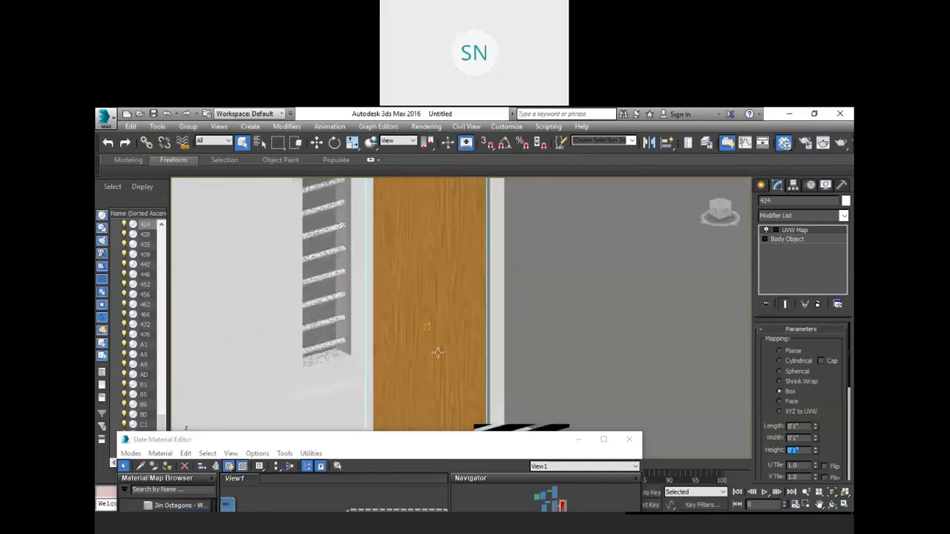
{"action": "scroll", "coordinate": [437, 349], "scroll_direction": "down", "scroll_amount": 2}
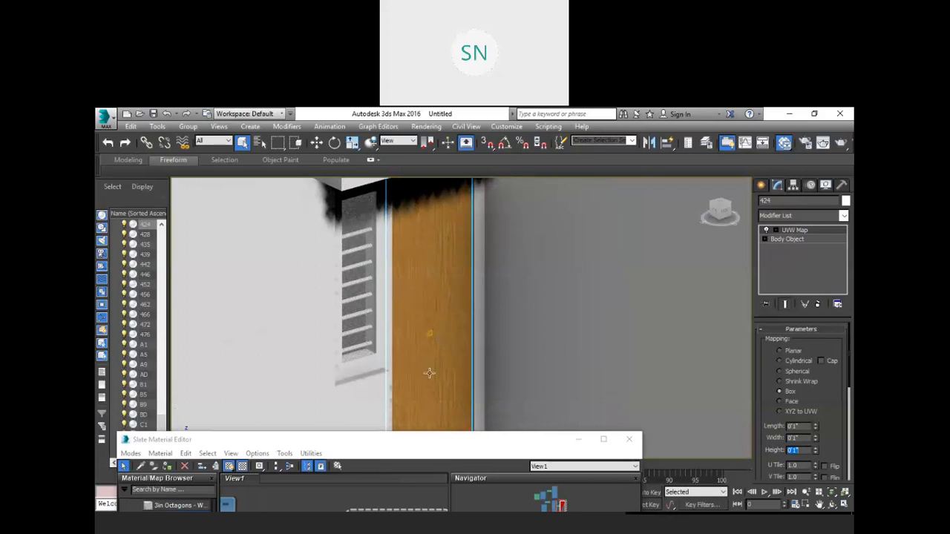
{"action": "scroll", "coordinate": [412, 338], "scroll_direction": "down", "scroll_amount": 3}
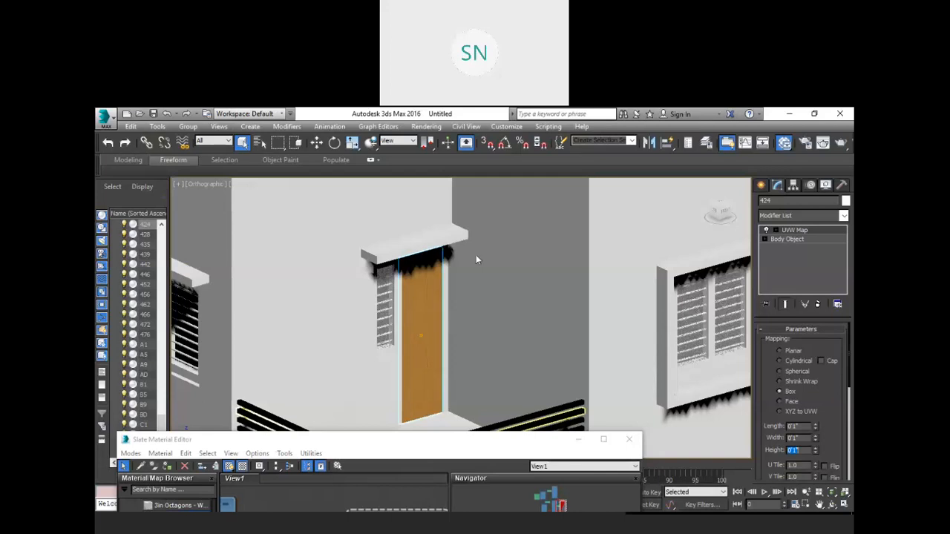
- Look over the material nodes in the Slate Material Editor, and examine the balcony door, railing and surrounding facade
{"action": "key", "text": "m"}
{"action": "scroll", "coordinate": [327, 408], "scroll_direction": "down", "scroll_amount": 5}
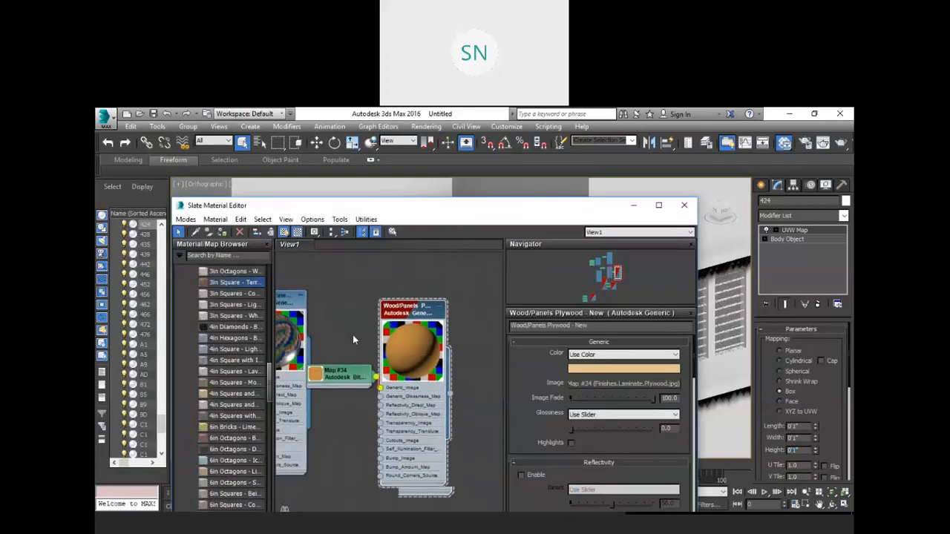
{"action": "middle_click_drag", "start_coordinate": [331, 422], "coordinate": [439, 387]}
{"action": "scroll", "coordinate": [320, 447], "scroll_direction": "up", "scroll_amount": 2}
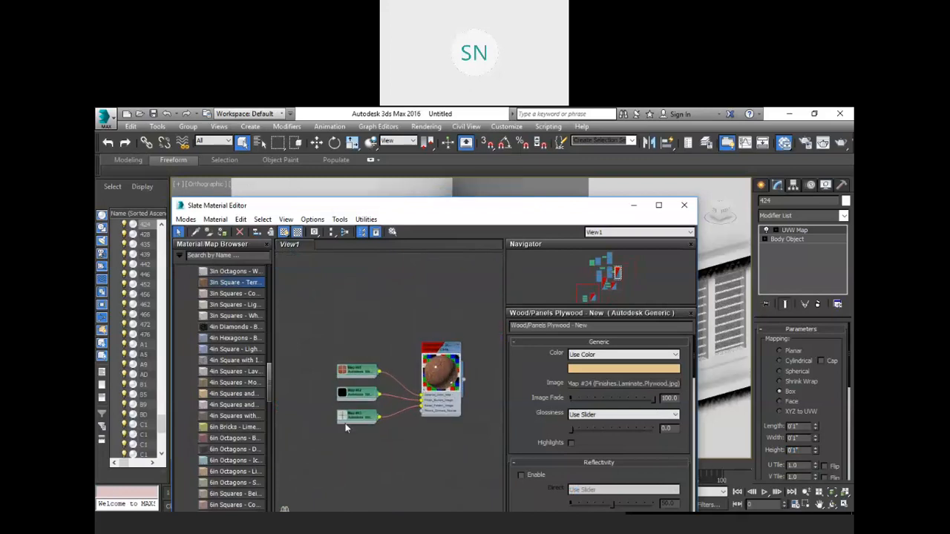
{"action": "scroll", "coordinate": [344, 384], "scroll_direction": "up", "scroll_amount": 1}
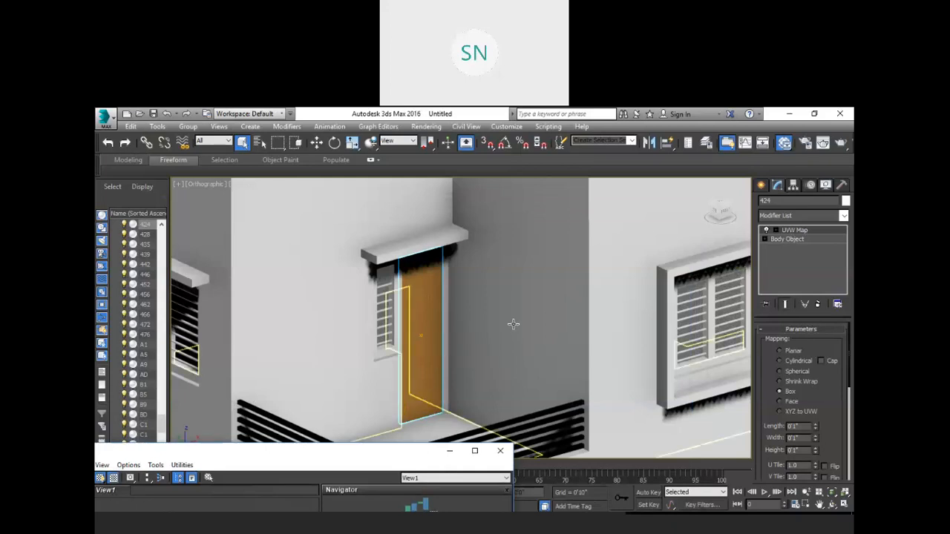
{"action": "scroll", "coordinate": [512, 322], "scroll_direction": "down", "scroll_amount": 3}
{"action": "middle_click_drag", "start_coordinate": [540, 352], "coordinate": [553, 308]}
{"action": "scroll", "coordinate": [475, 325], "scroll_direction": "up", "scroll_amount": 6}
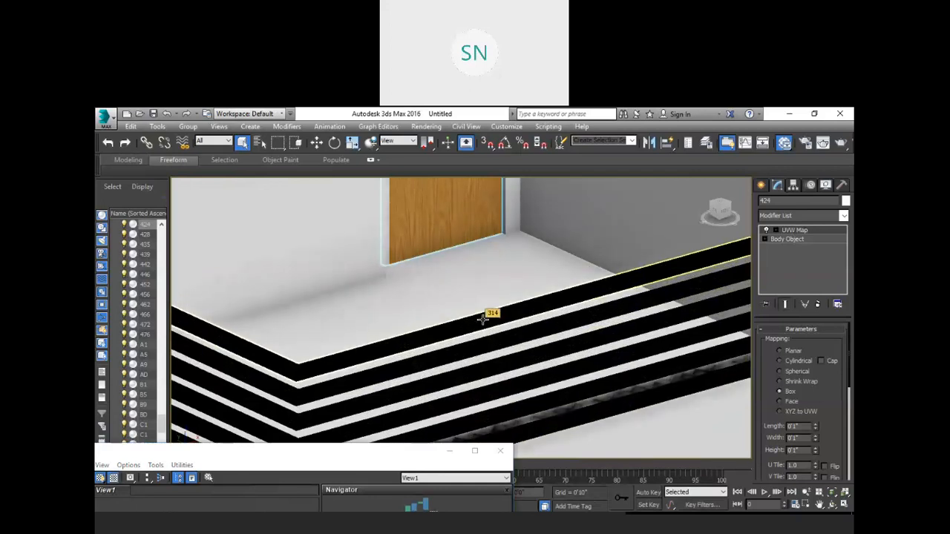
{"action": "scroll", "coordinate": [482, 319], "scroll_direction": "down", "scroll_amount": 3}
{"action": "scroll", "coordinate": [482, 319], "scroll_direction": "down", "scroll_amount": 2}
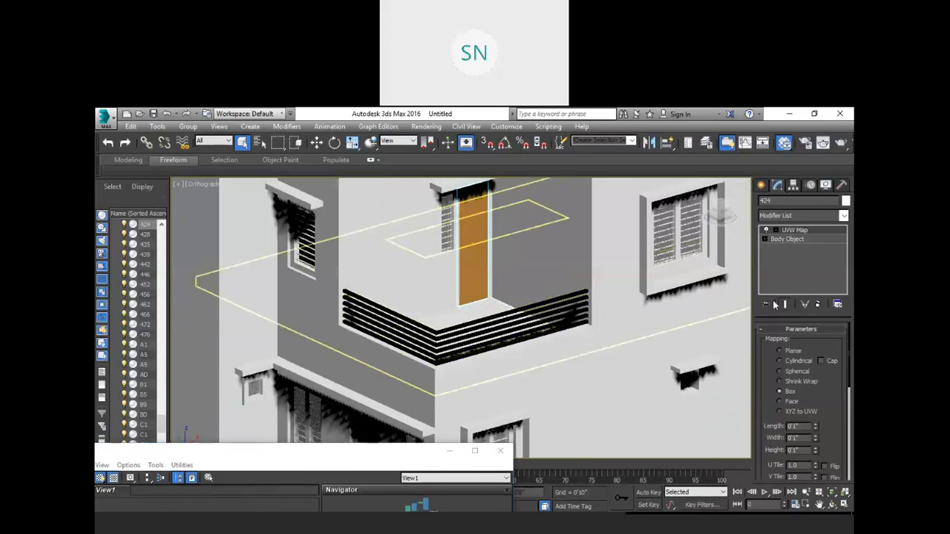
{"action": "scroll", "coordinate": [476, 322], "scroll_direction": "down", "scroll_amount": 3}
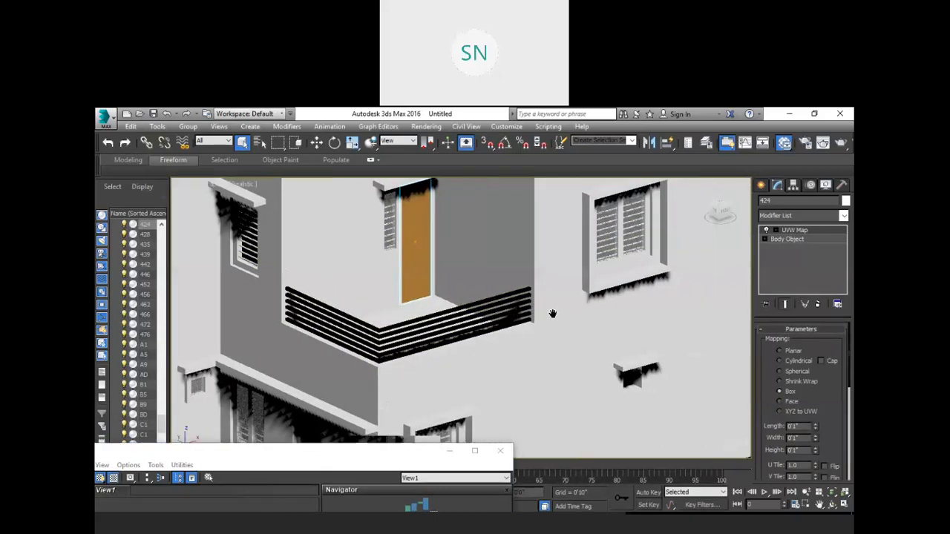
{"action": "middle_click_drag", "start_coordinate": [595, 351], "coordinate": [616, 349]}
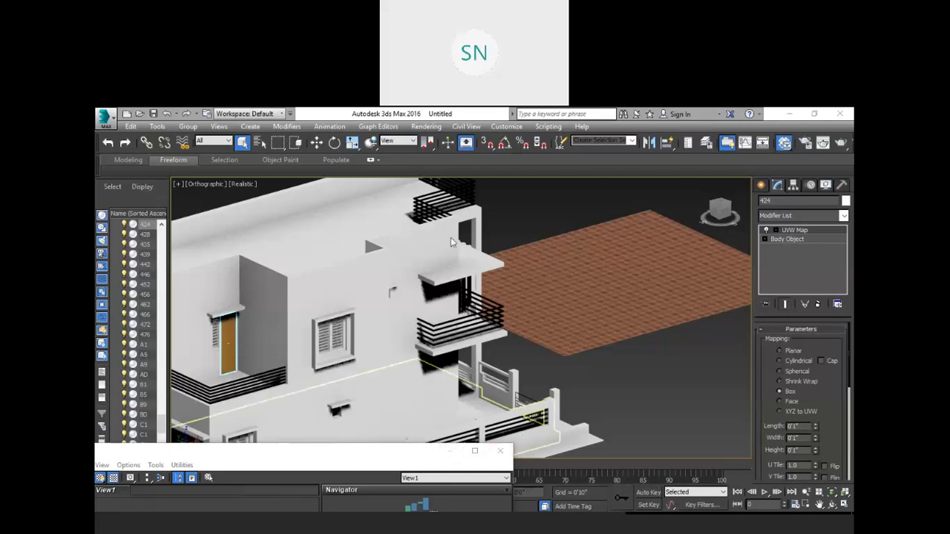
- Add a Blend material to the Slate Material Editor view and bring its Material 1, Material 2 and Mask slots into view
{"action": "key", "text": "m"}
{"action": "scroll", "coordinate": [181, 354], "scroll_direction": "up", "scroll_amount": 10}
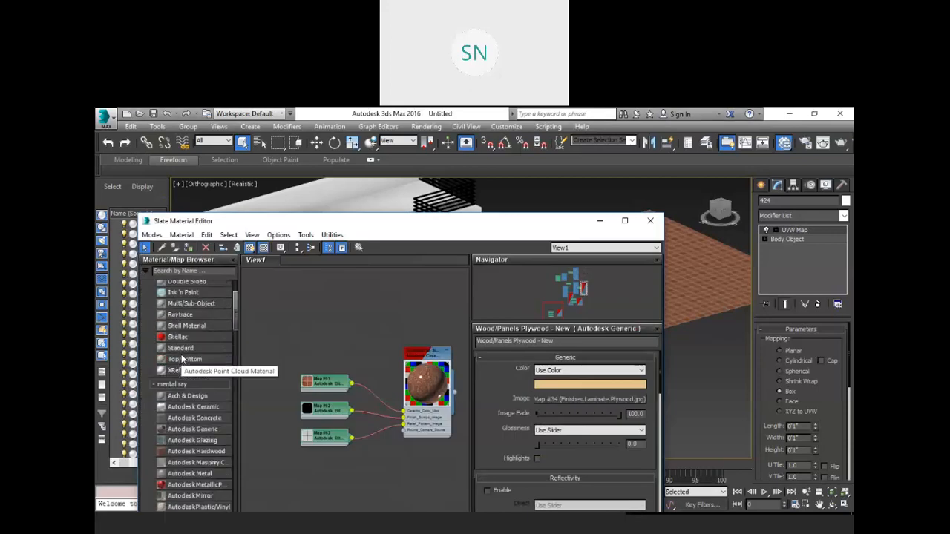
{"action": "left_click", "coordinate": [185, 322]}
{"action": "left_click", "coordinate": [269, 297]}
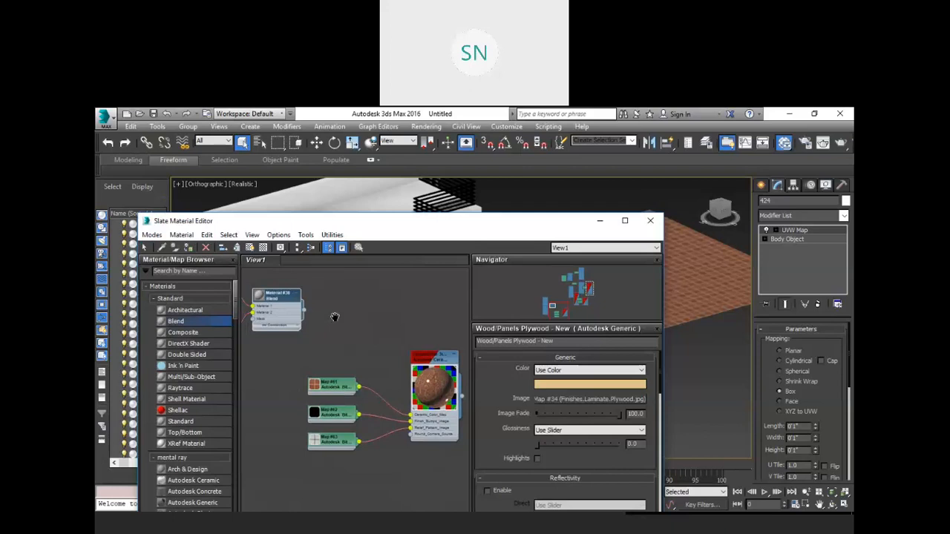
{"action": "scroll", "coordinate": [340, 329], "scroll_direction": "up", "scroll_amount": 3}
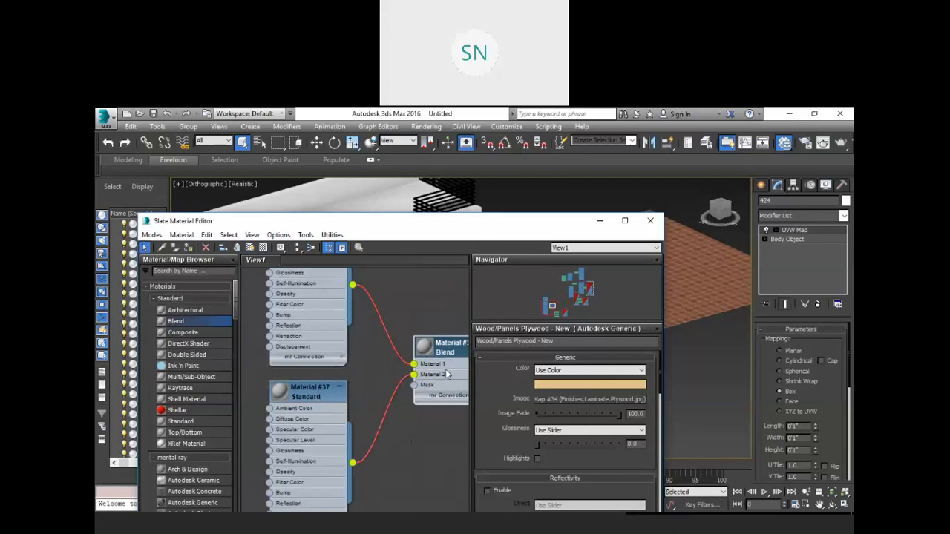
{"action": "middle_click_drag", "start_coordinate": [414, 414], "coordinate": [355, 356]}
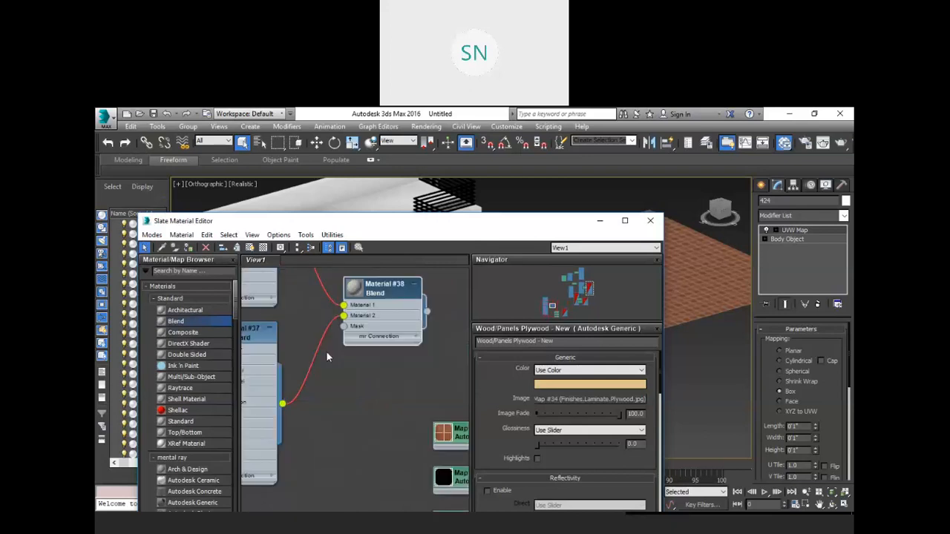
- Add a Composite material below the Blend material in the node view and show its Base and Mat. slots
{"action": "left_click_drag", "start_coordinate": [185, 333], "coordinate": [340, 444]}
{"action": "middle_click_drag", "start_coordinate": [392, 416], "coordinate": [402, 282]}
{"action": "middle_click_drag", "start_coordinate": [345, 344], "coordinate": [381, 350]}
{"action": "middle_click_drag", "start_coordinate": [288, 351], "coordinate": [311, 376]}
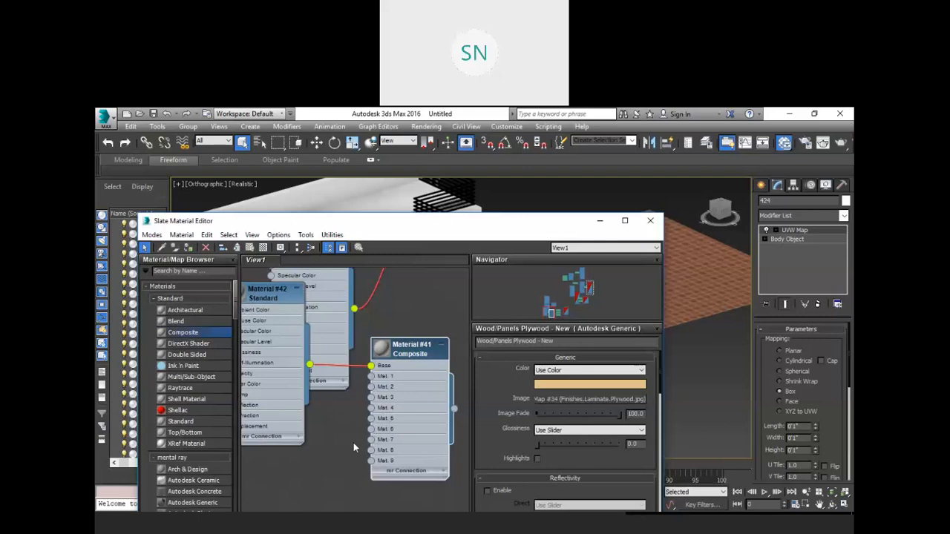
- Check the parameters of the Standard material feeding the Composite's Base slot, and delete both the Composite and that Standard material
{"action": "left_click_drag", "start_coordinate": [274, 297], "coordinate": [310, 341]}
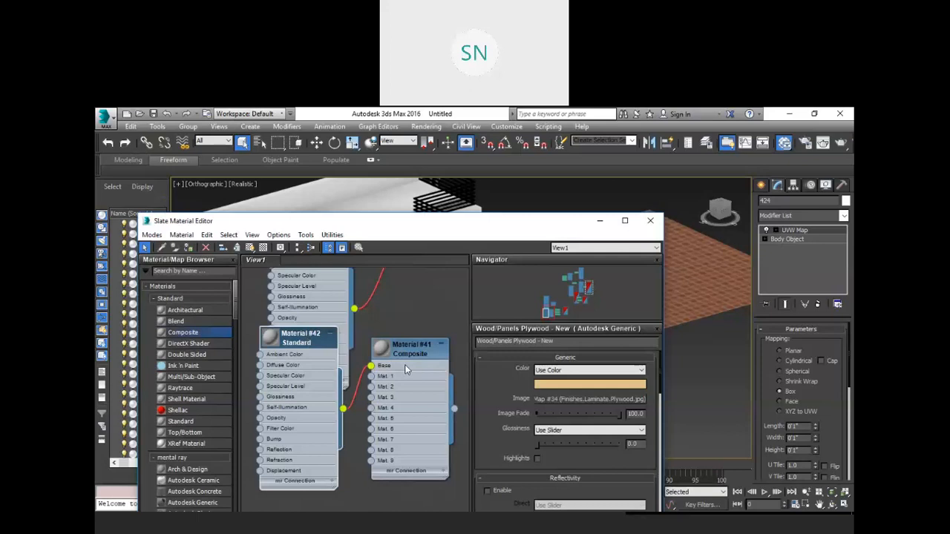
{"action": "double_click", "coordinate": [317, 335]}
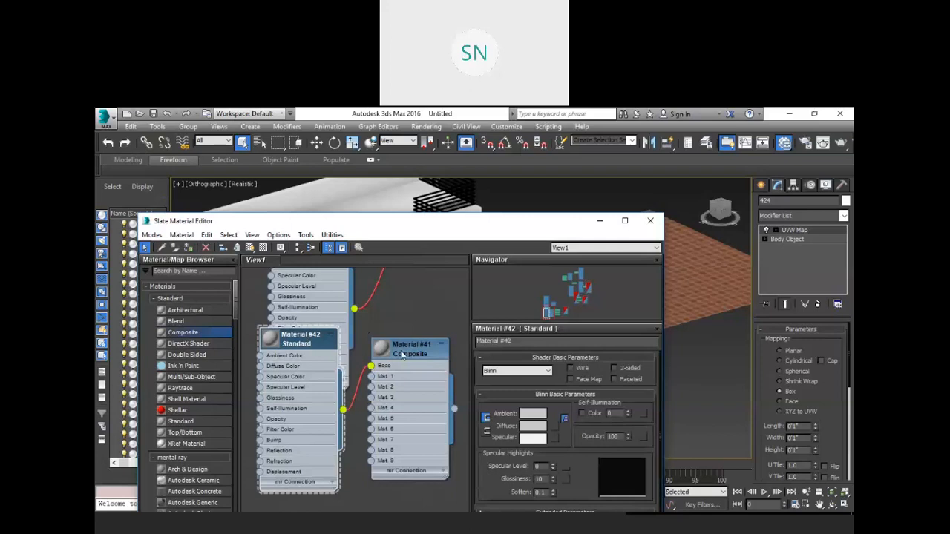
{"action": "left_click", "coordinate": [403, 354]}
{"action": "key", "text": "Delete"}
{"action": "left_click", "coordinate": [299, 337]}
{"action": "key", "text": "Delete"}
{"action": "middle_click_drag", "start_coordinate": [383, 342], "coordinate": [380, 454]}
{"action": "scroll", "coordinate": [391, 417], "scroll_direction": "down", "scroll_amount": 1}
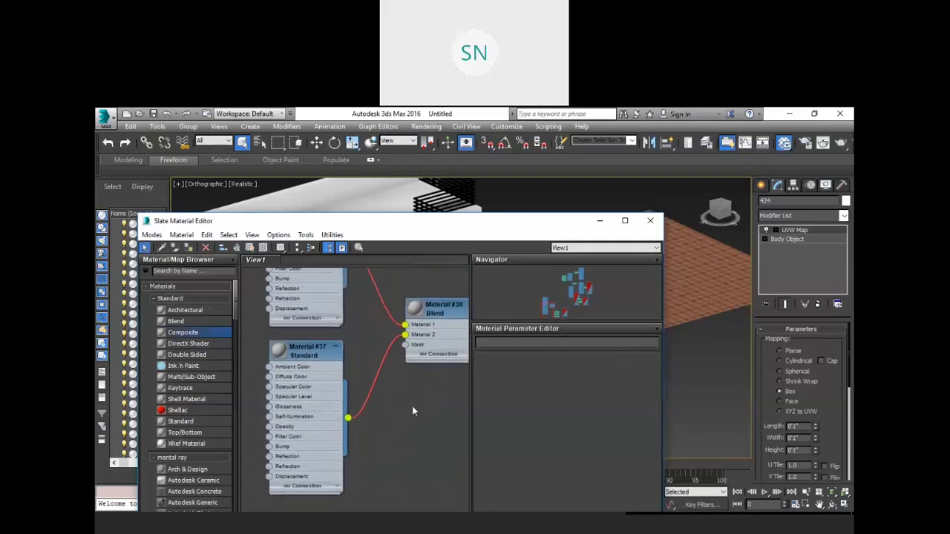
{"action": "middle_click_drag", "start_coordinate": [411, 406], "coordinate": [404, 422]}
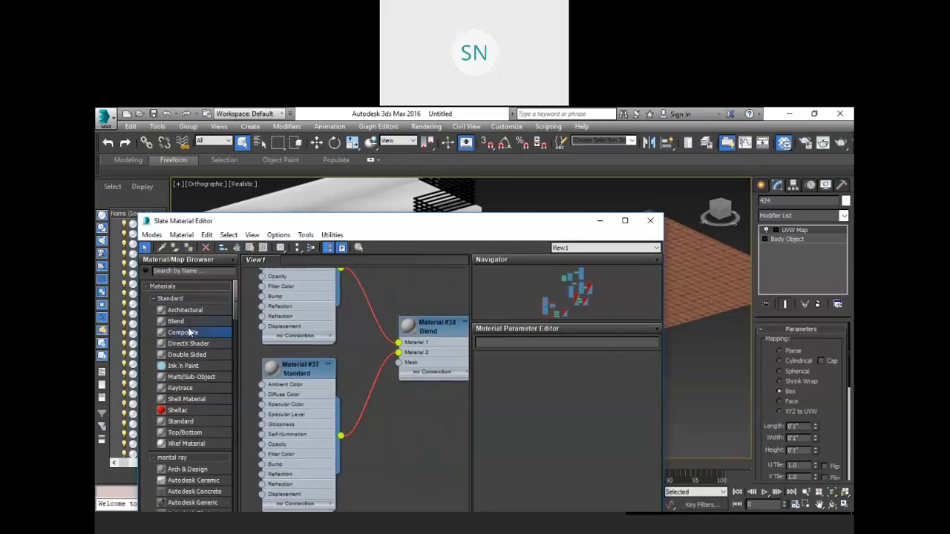
- Add a Shellac material below the Blend material and spread out its Base Material and Shellac Mat nodes
{"action": "scroll", "coordinate": [187, 365], "scroll_direction": "down", "scroll_amount": 6}
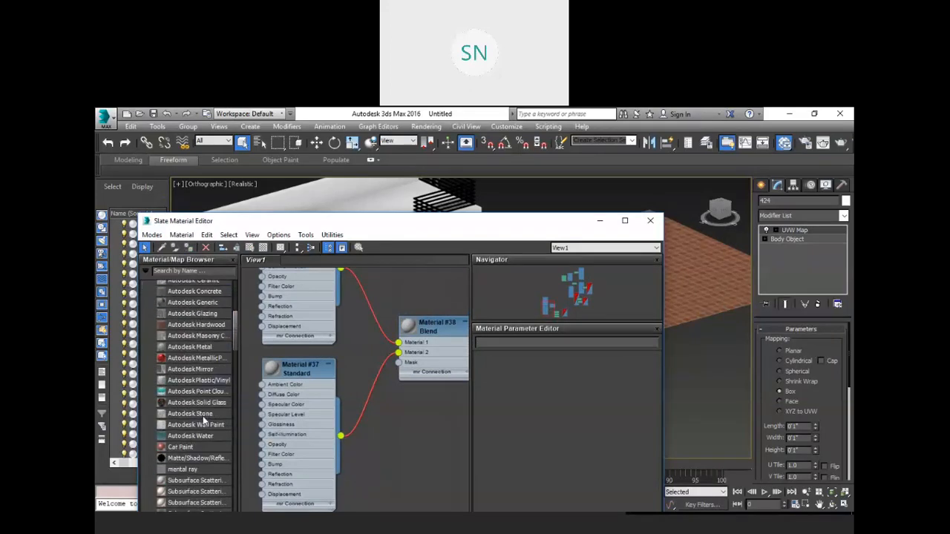
{"action": "scroll", "coordinate": [201, 414], "scroll_direction": "down", "scroll_amount": 1}
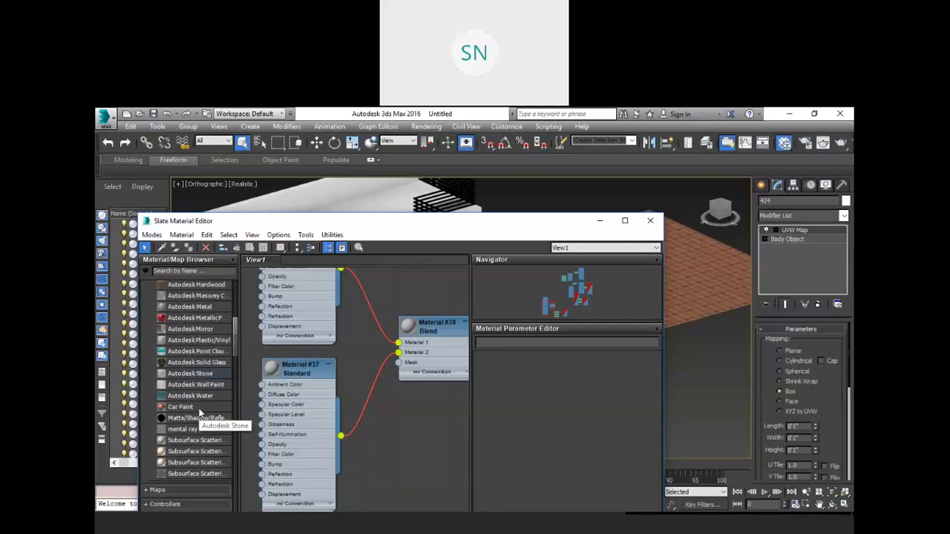
{"action": "scroll", "coordinate": [198, 413], "scroll_direction": "up", "scroll_amount": 6}
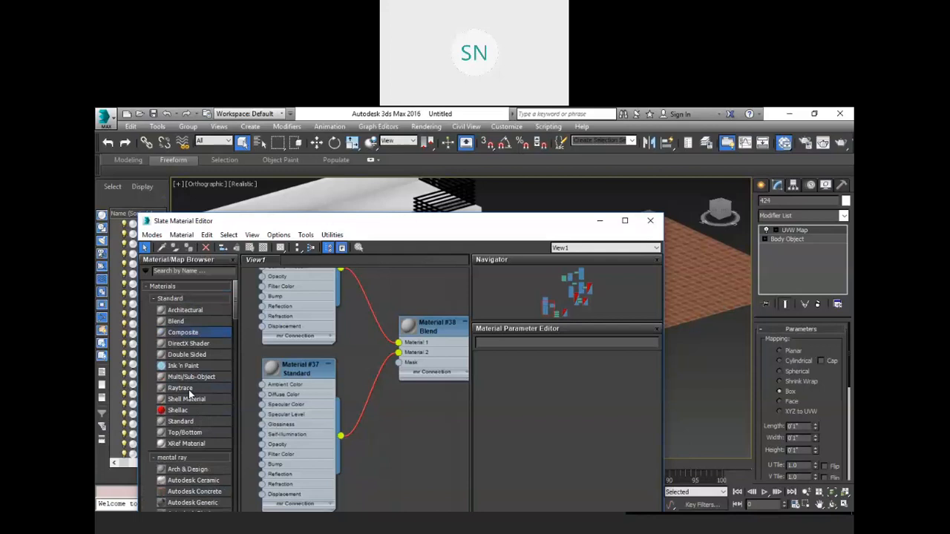
{"action": "left_click_drag", "start_coordinate": [182, 410], "coordinate": [426, 424]}
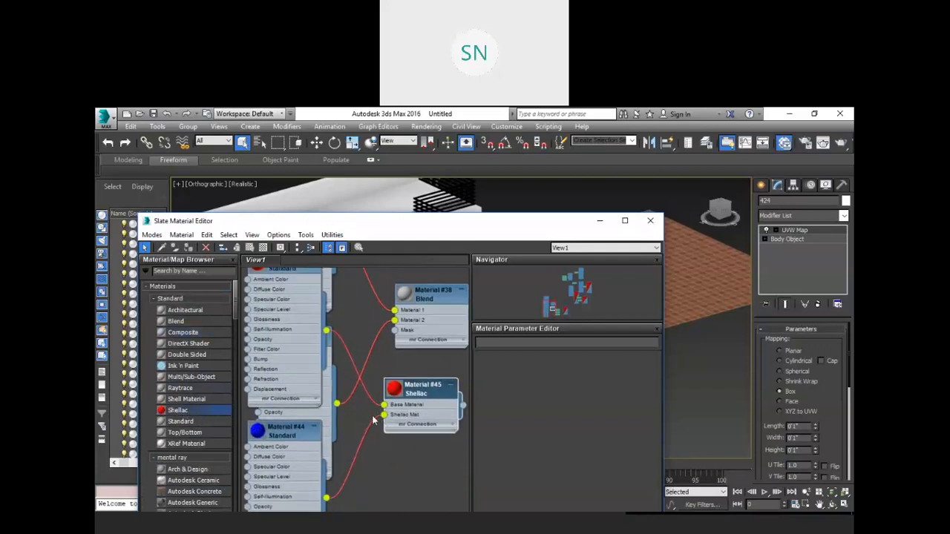
{"action": "left_click_drag", "start_coordinate": [307, 439], "coordinate": [335, 444]}
{"action": "left_click", "coordinate": [295, 281]}
{"action": "left_click_drag", "start_coordinate": [296, 281], "coordinate": [261, 345]}
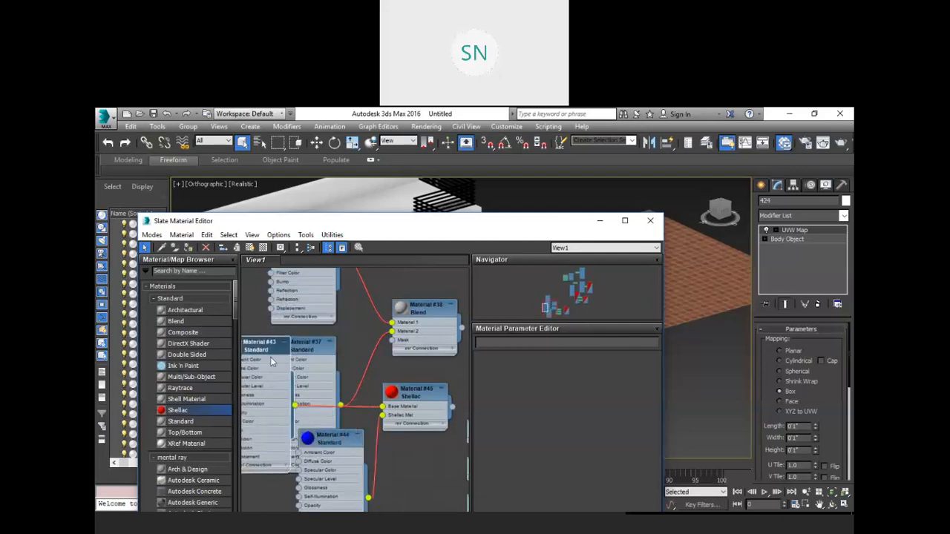
{"action": "left_click_drag", "start_coordinate": [343, 442], "coordinate": [271, 470]}
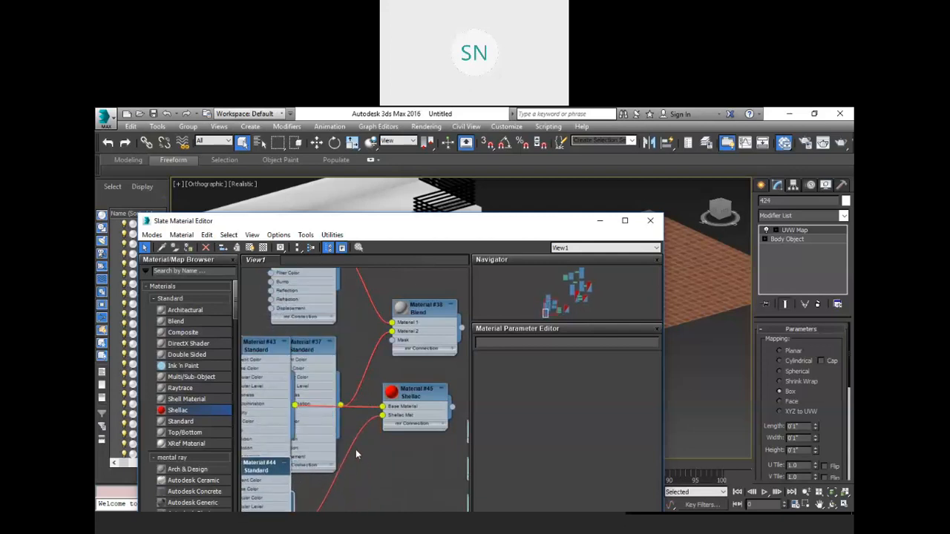
{"action": "left_click_drag", "start_coordinate": [425, 398], "coordinate": [424, 417]}
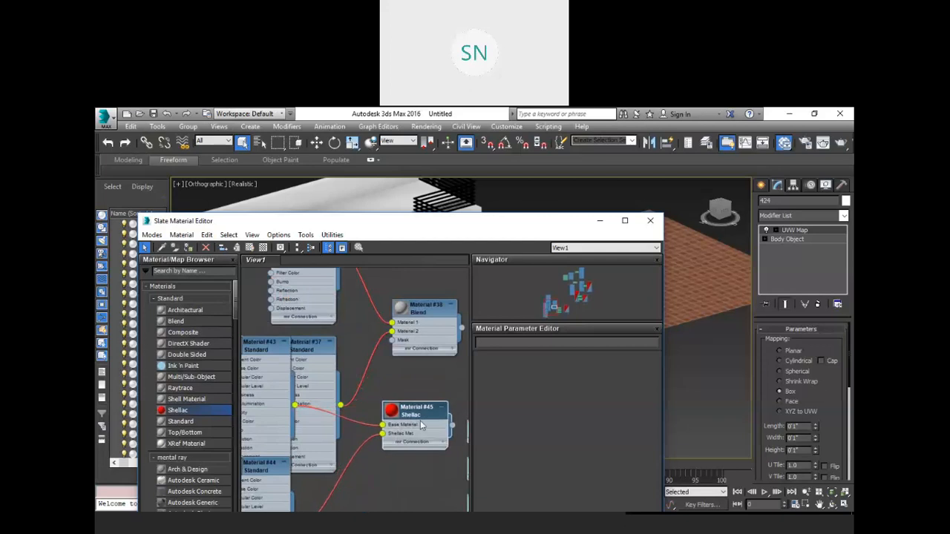
{"action": "scroll", "coordinate": [399, 443], "scroll_direction": "up", "scroll_amount": 3}
{"action": "scroll", "coordinate": [416, 430], "scroll_direction": "down", "scroll_amount": 4}
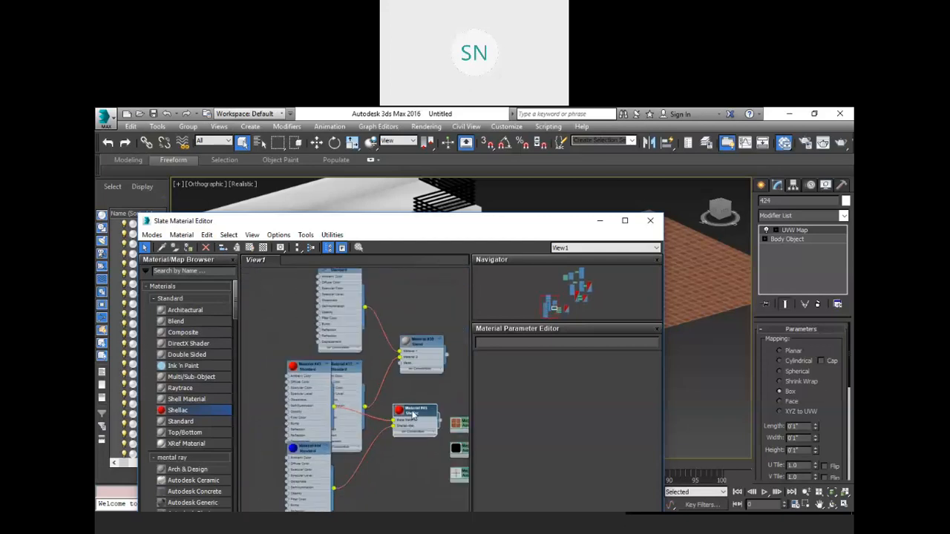
- Delete the Shellac material and its red and blue Standard sub-materials from the node view
{"action": "key", "text": "Delete"}
{"action": "left_click", "coordinate": [314, 367]}
{"action": "key", "text": "Delete"}
{"action": "left_click", "coordinate": [310, 450]}
{"action": "key", "text": "Delete"}
- Delete the Blend material together with its connected Standard sub-materials, and bring the remaining house material nodes into view
{"action": "mouse_move", "coordinate": [383, 408]}
{"action": "middle_mouse_down"}
{"action": "mouse_move", "coordinate": [334, 457]}
{"action": "mouse_move", "coordinate": [380, 447]}
{"action": "middle_mouse_up"}
{"action": "scroll", "coordinate": [357, 447], "scroll_direction": "down", "scroll_amount": 2}
{"action": "left_click_drag", "start_coordinate": [394, 464], "coordinate": [280, 330]}
{"action": "key", "text": "Delete"}
{"action": "middle_click_drag", "start_coordinate": [371, 393], "coordinate": [325, 312]}
{"action": "scroll", "coordinate": [324, 311], "scroll_direction": "down", "scroll_amount": 1}
{"action": "middle_click_drag", "start_coordinate": [431, 347], "coordinate": [371, 385]}
{"action": "middle_click_drag", "start_coordinate": [396, 341], "coordinate": [359, 405]}
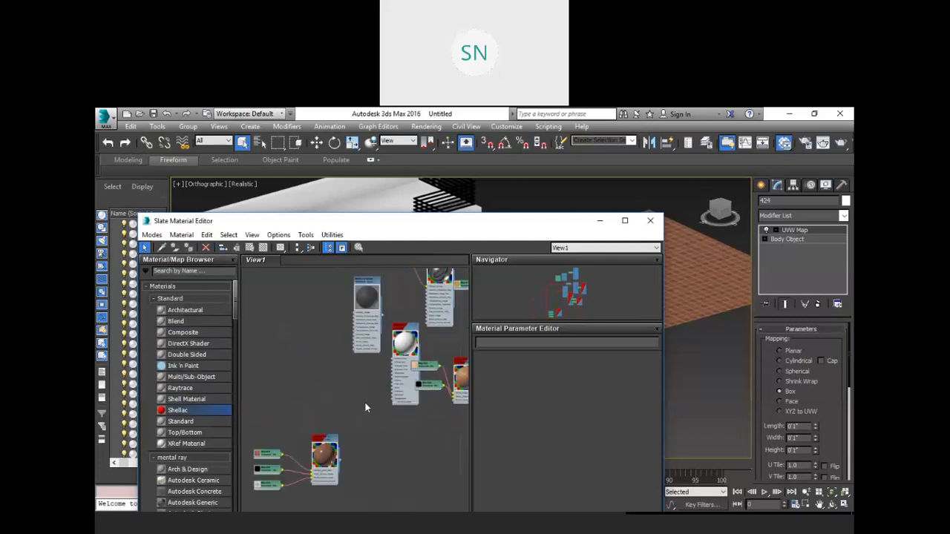
{"action": "middle_click_drag", "start_coordinate": [358, 388], "coordinate": [324, 411]}
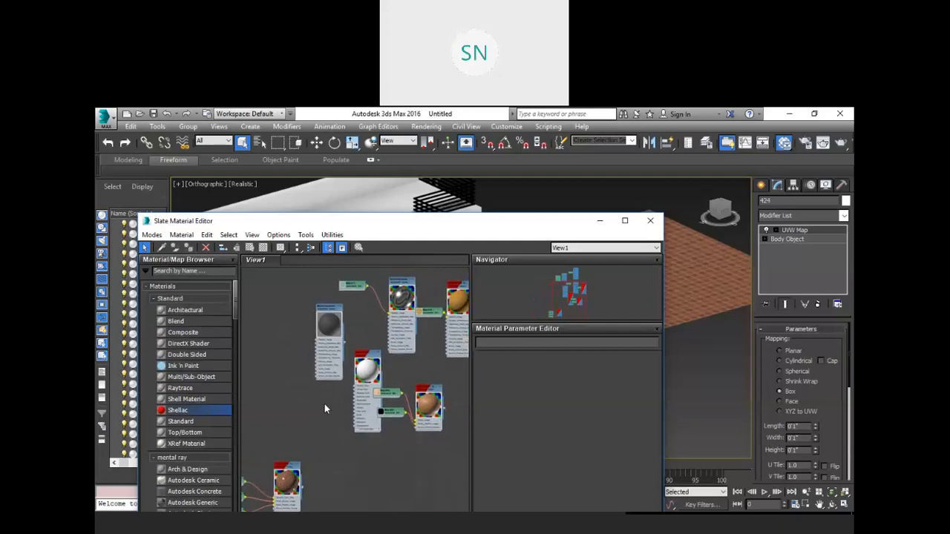
- Move the Slate Material Editor clear of the house, and examine the door's wood grain, the louvred windows and the front balconies
{"action": "scroll", "coordinate": [191, 352], "scroll_direction": "down", "scroll_amount": 5}
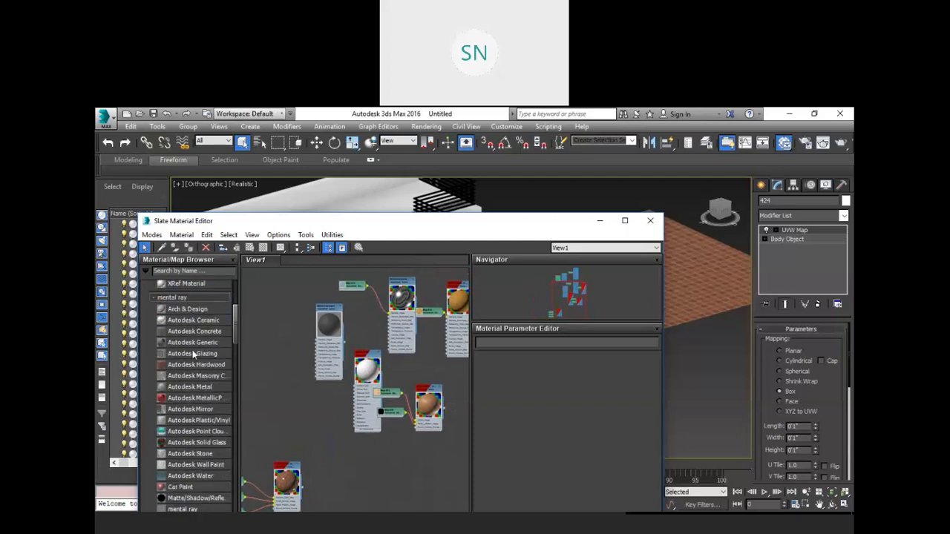
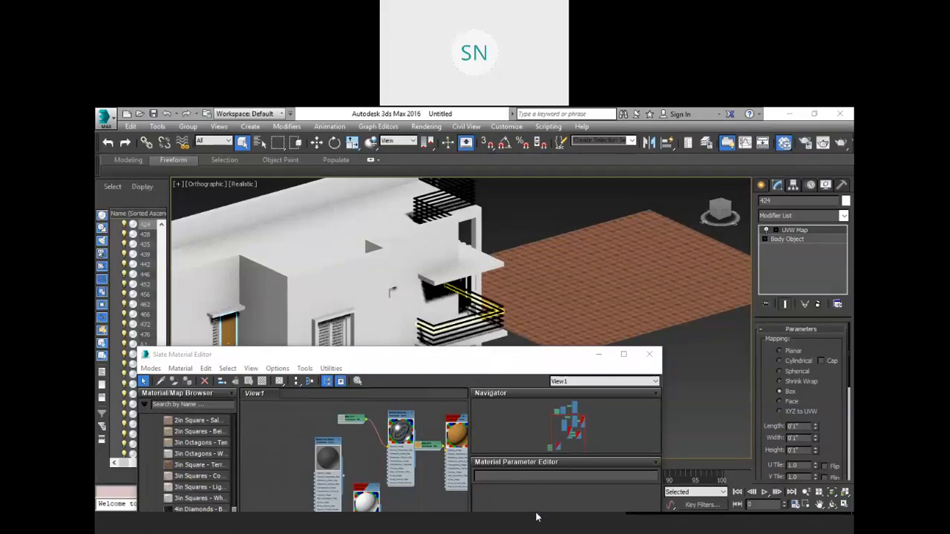
{"action": "left_click", "coordinate": [433, 359]}
{"action": "left_click_drag", "start_coordinate": [350, 274], "coordinate": [332, 245]}
{"action": "scroll", "coordinate": [319, 379], "scroll_direction": "down", "scroll_amount": 3}
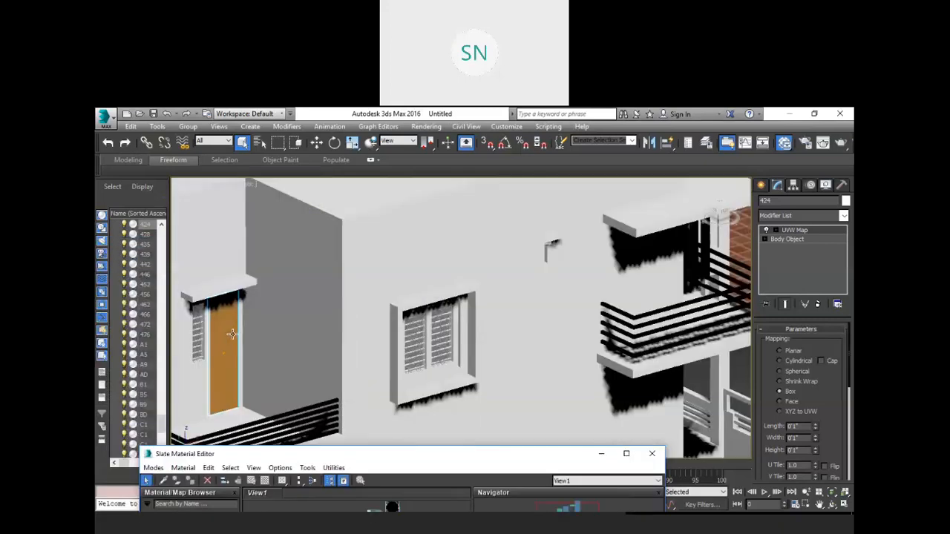
{"action": "scroll", "coordinate": [297, 297], "scroll_direction": "up", "scroll_amount": 5}
{"action": "scroll", "coordinate": [286, 291], "scroll_direction": "up", "scroll_amount": 1}
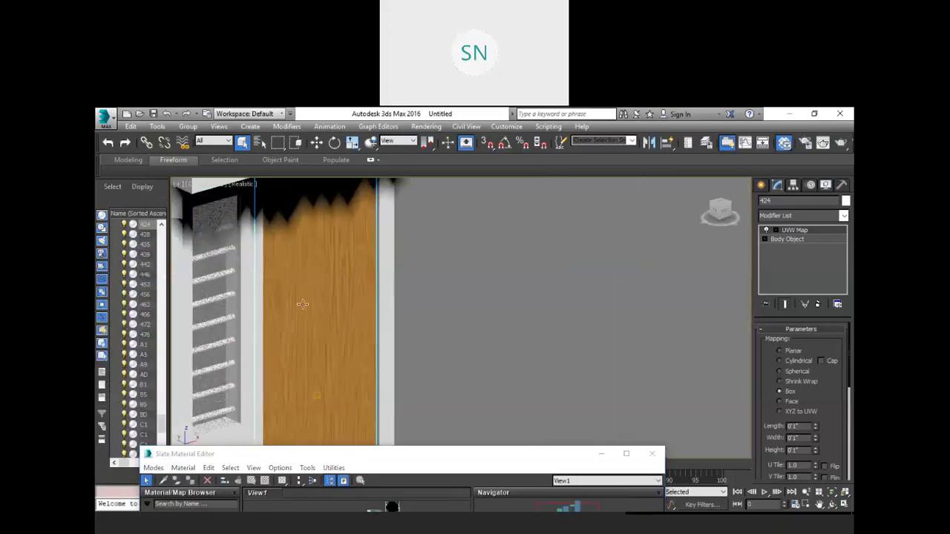
{"action": "scroll", "coordinate": [354, 282], "scroll_direction": "down", "scroll_amount": 4}
{"action": "middle_click_drag", "start_coordinate": [377, 353], "coordinate": [334, 340]}
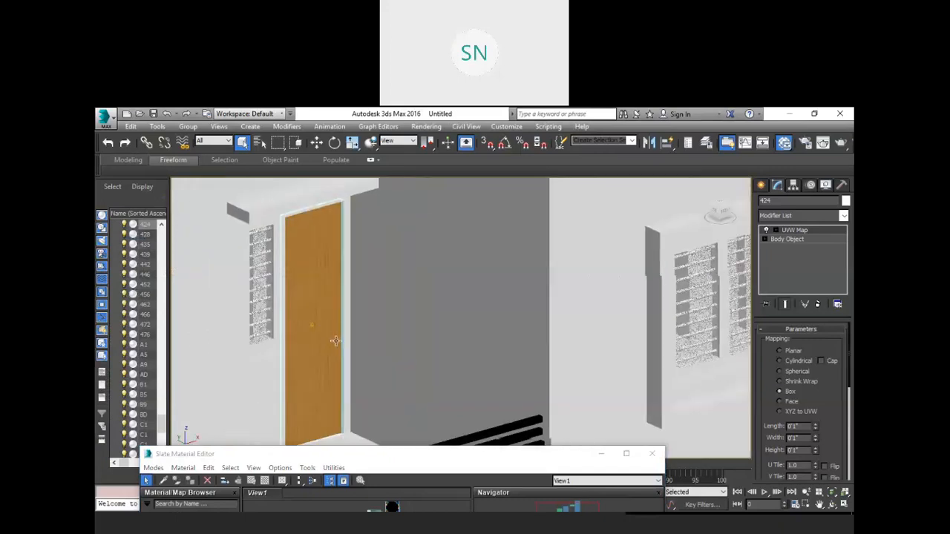
{"action": "scroll", "coordinate": [336, 339], "scroll_direction": "down", "scroll_amount": 4}
{"action": "middle_click_drag", "start_coordinate": [511, 325], "coordinate": [483, 324]}
{"action": "scroll", "coordinate": [490, 319], "scroll_direction": "up", "scroll_amount": 4}
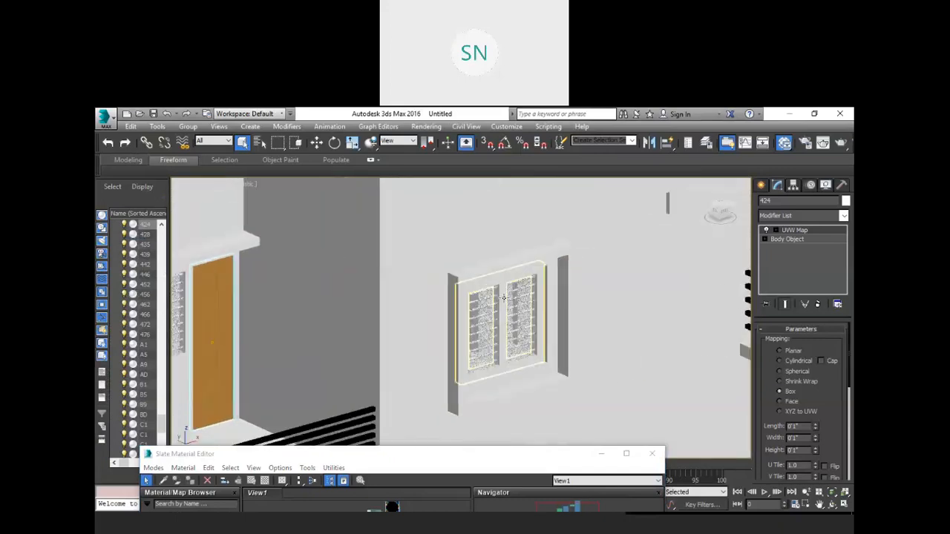
{"action": "scroll", "coordinate": [500, 292], "scroll_direction": "down", "scroll_amount": 6}
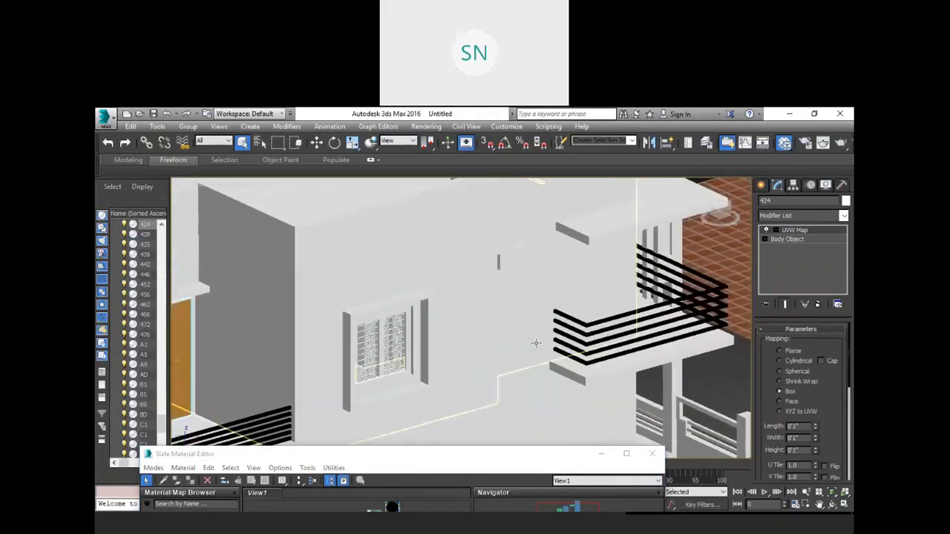
{"action": "middle_click_drag", "start_coordinate": [531, 349], "coordinate": [427, 313], "text": "alt"}
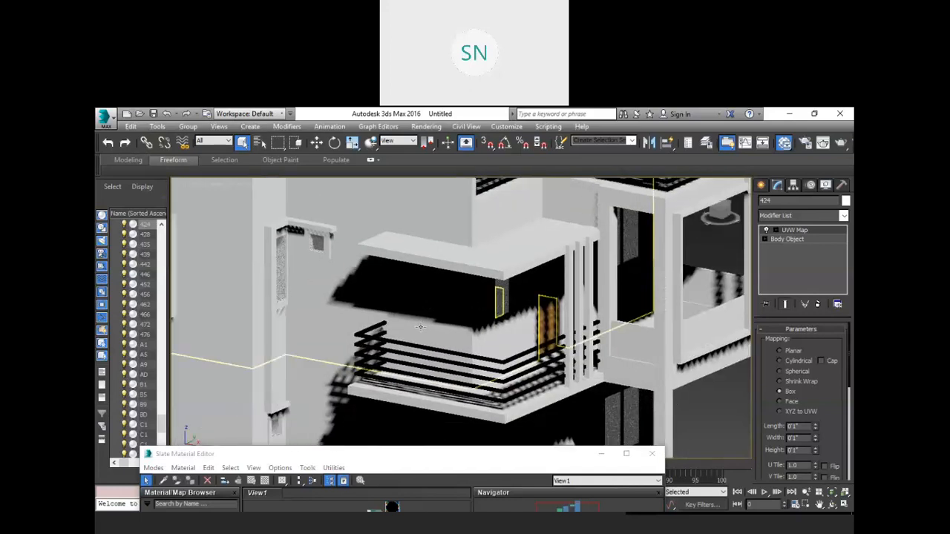
{"action": "scroll", "coordinate": [415, 319], "scroll_direction": "down", "scroll_amount": 4}
{"action": "middle_click_drag", "start_coordinate": [364, 349], "coordinate": [412, 329]}
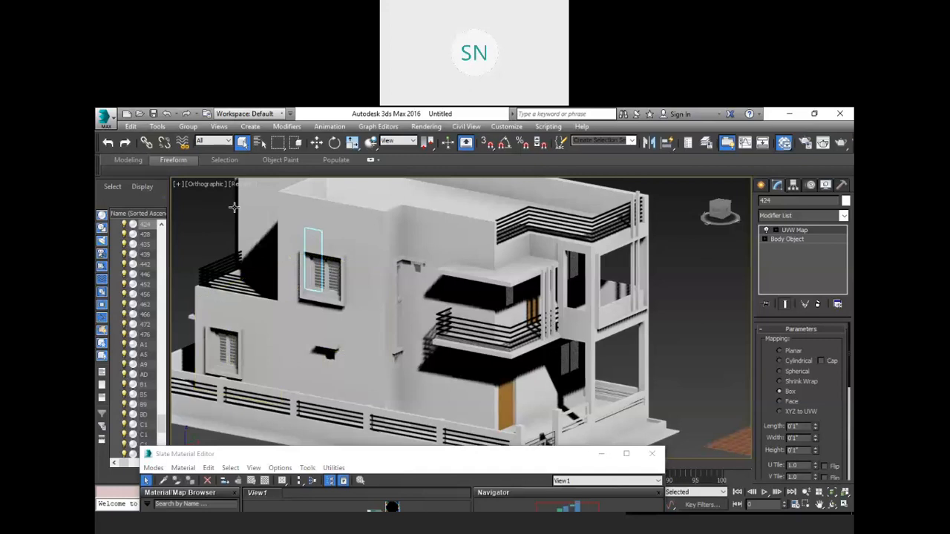
- Turn on Edged Faces for the viewport display and select the house's upper-floor wall body
{"action": "left_click", "coordinate": [237, 185]}
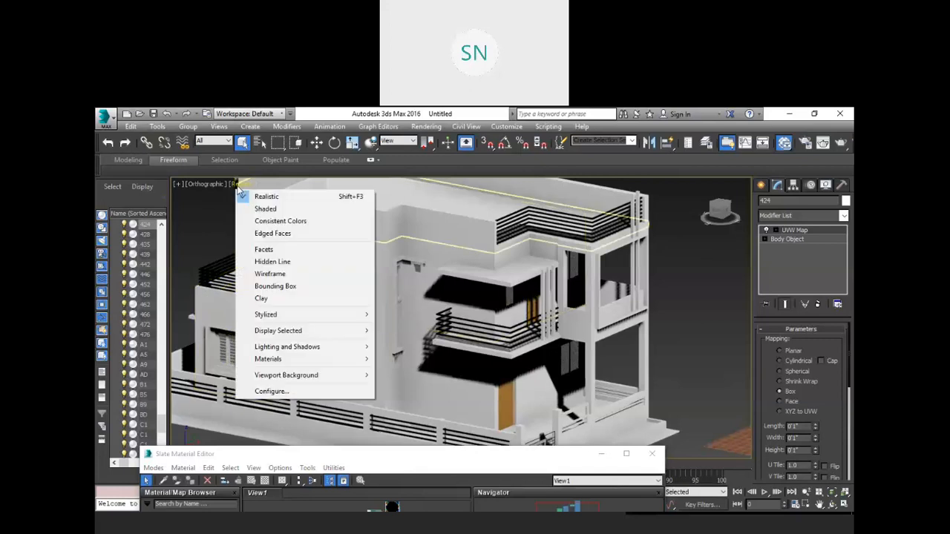
{"action": "left_click", "coordinate": [265, 234]}
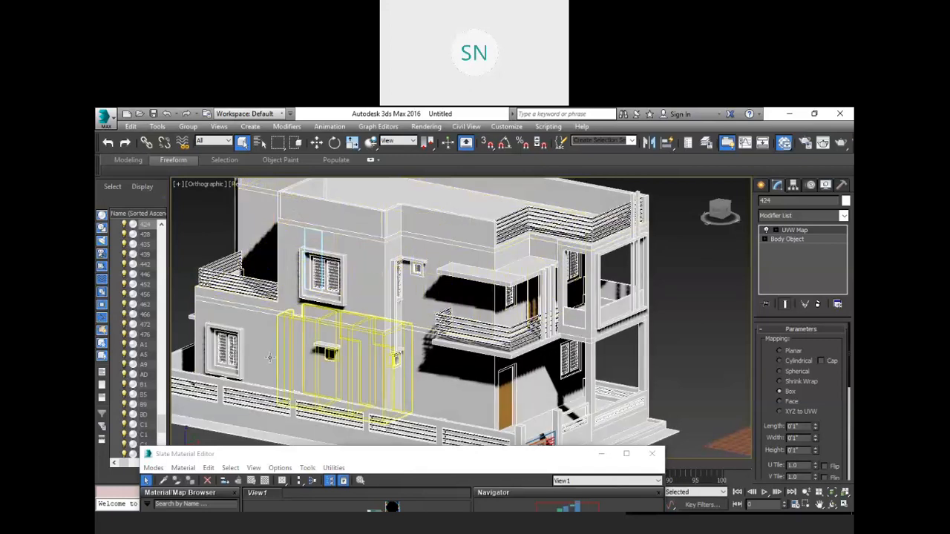
{"action": "middle_click_drag", "start_coordinate": [455, 377], "coordinate": [416, 290], "text": "alt"}
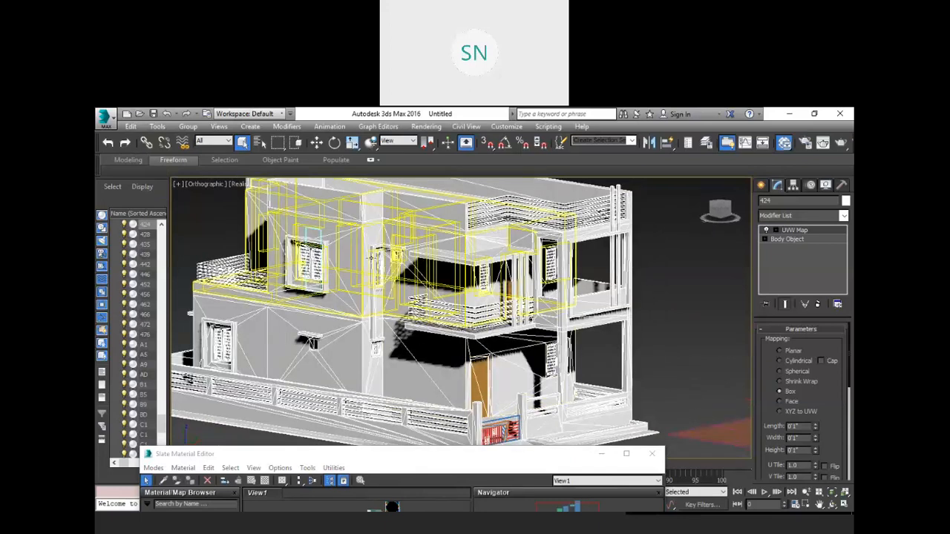
{"action": "left_click", "coordinate": [370, 256]}
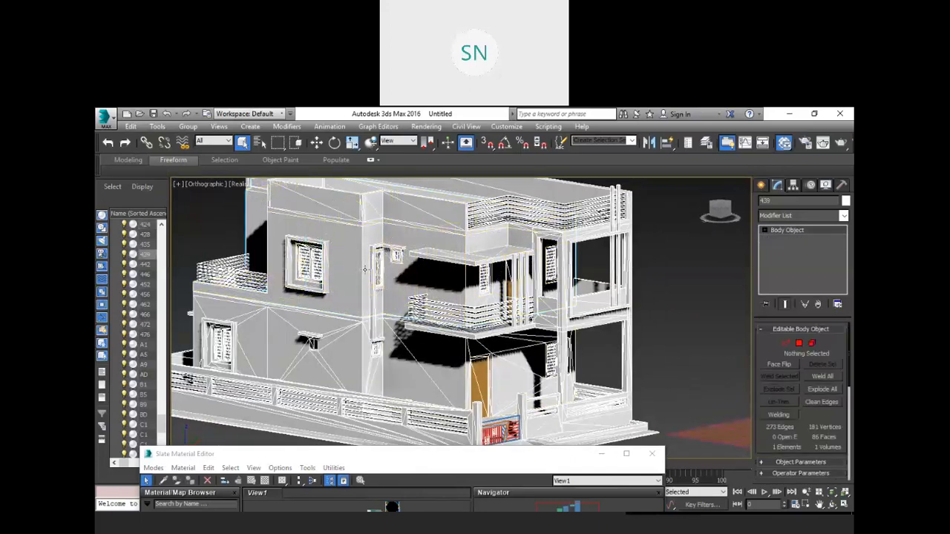
- Examine the edges of the roof parapet, front balconies, railings and corner frame from several angles
{"action": "scroll", "coordinate": [527, 370], "scroll_direction": "down", "scroll_amount": 2}
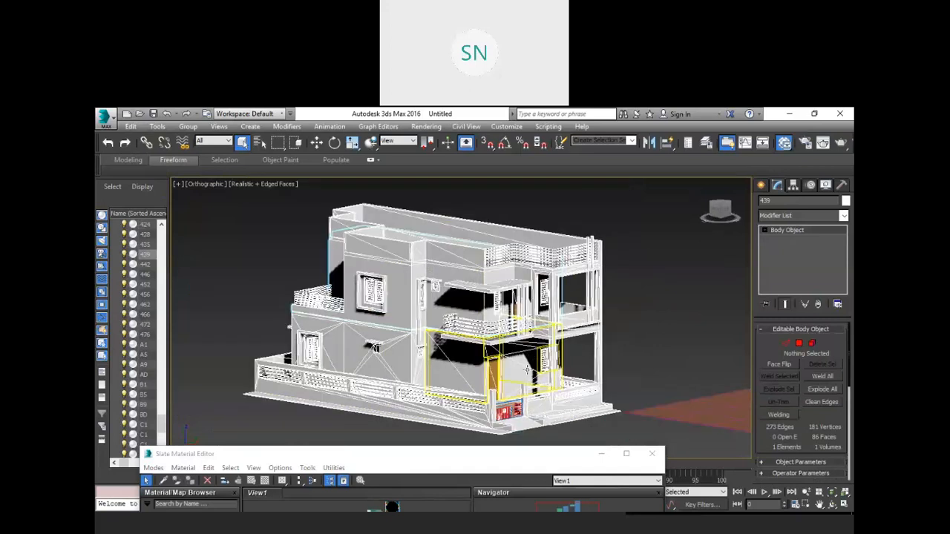
{"action": "middle_click_drag", "start_coordinate": [526, 369], "coordinate": [488, 392], "text": "alt"}
{"action": "scroll", "coordinate": [468, 305], "scroll_direction": "up", "scroll_amount": 3}
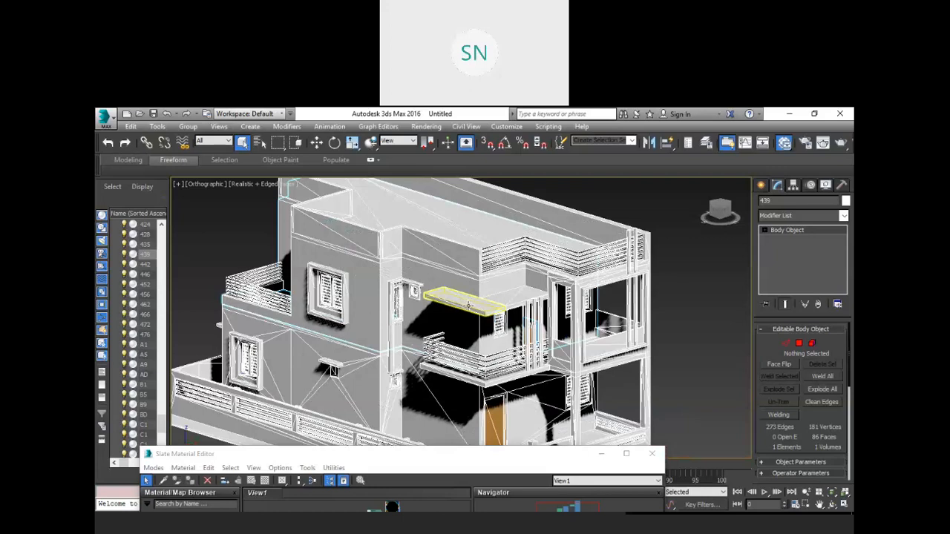
{"action": "middle_click_drag", "start_coordinate": [493, 335], "coordinate": [466, 322], "text": "alt"}
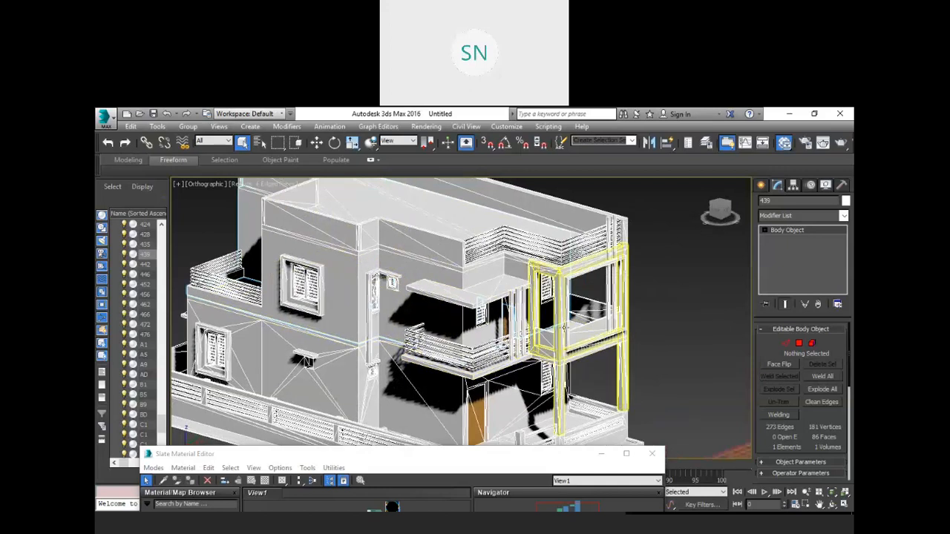
{"action": "middle_click_drag", "start_coordinate": [564, 327], "coordinate": [522, 317], "text": "alt"}
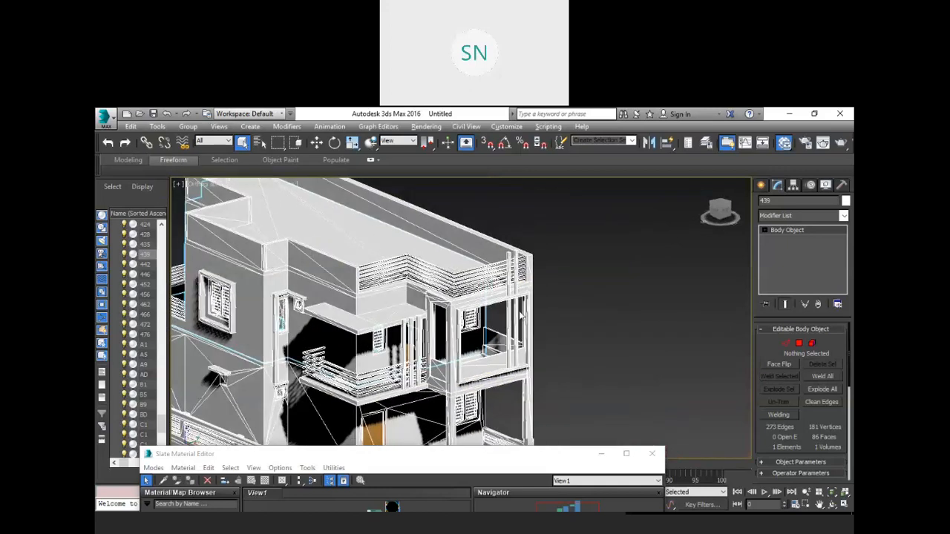
{"action": "scroll", "coordinate": [521, 317], "scroll_direction": "up", "scroll_amount": 4}
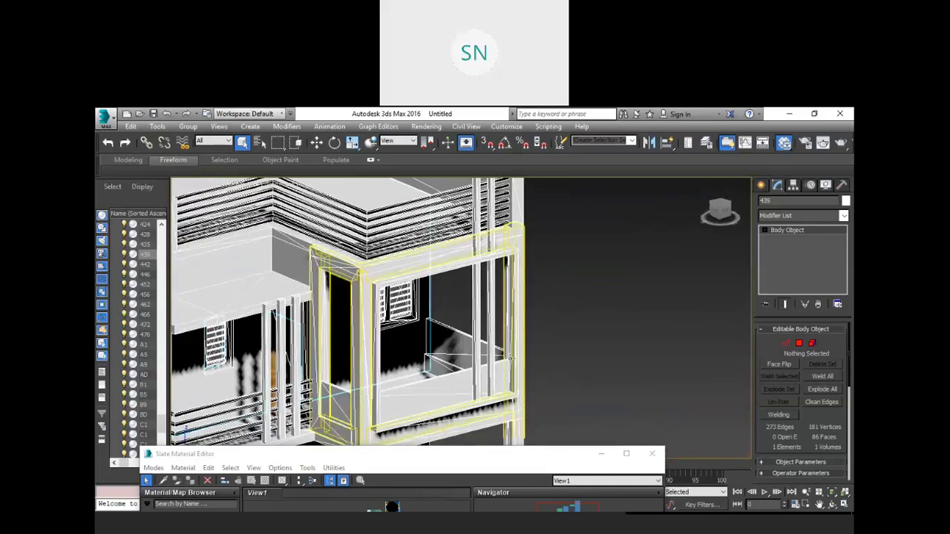
{"action": "scroll", "coordinate": [510, 359], "scroll_direction": "down", "scroll_amount": 4}
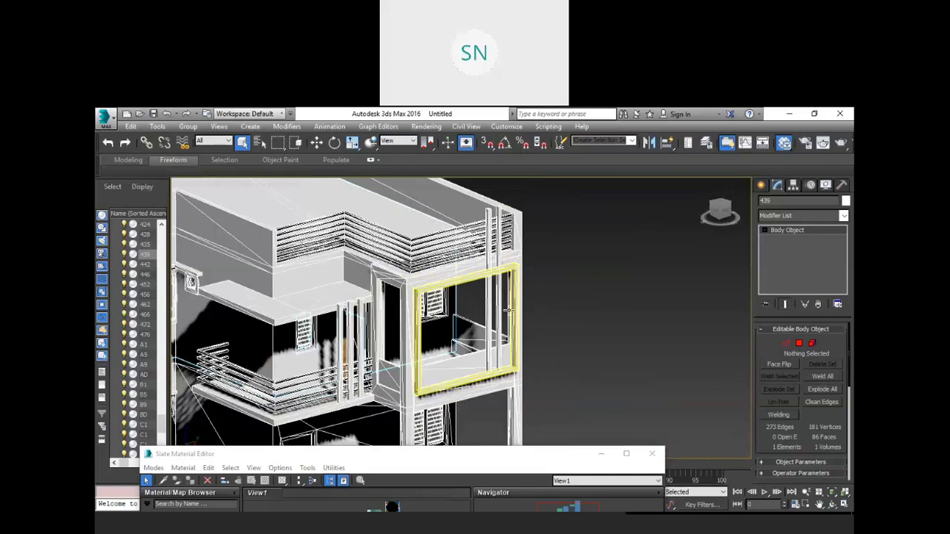
{"action": "middle_click_drag", "start_coordinate": [509, 311], "coordinate": [510, 323]}
- Add the Porcelain Navy Blue ceramic from the Autodesk Material Library to the material view and enlarge its preview
{"action": "left_click_drag", "start_coordinate": [460, 456], "coordinate": [444, 239]}
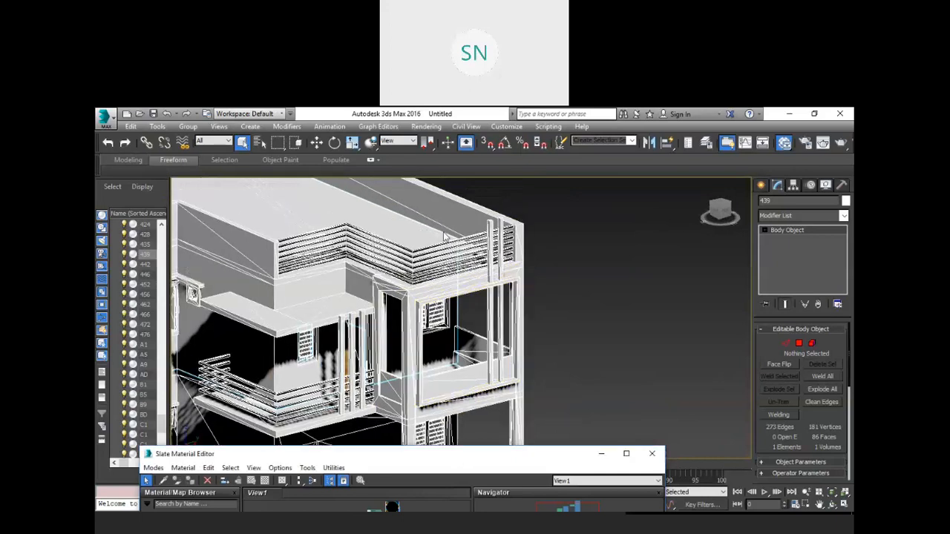
{"action": "scroll", "coordinate": [201, 423], "scroll_direction": "up", "scroll_amount": 5}
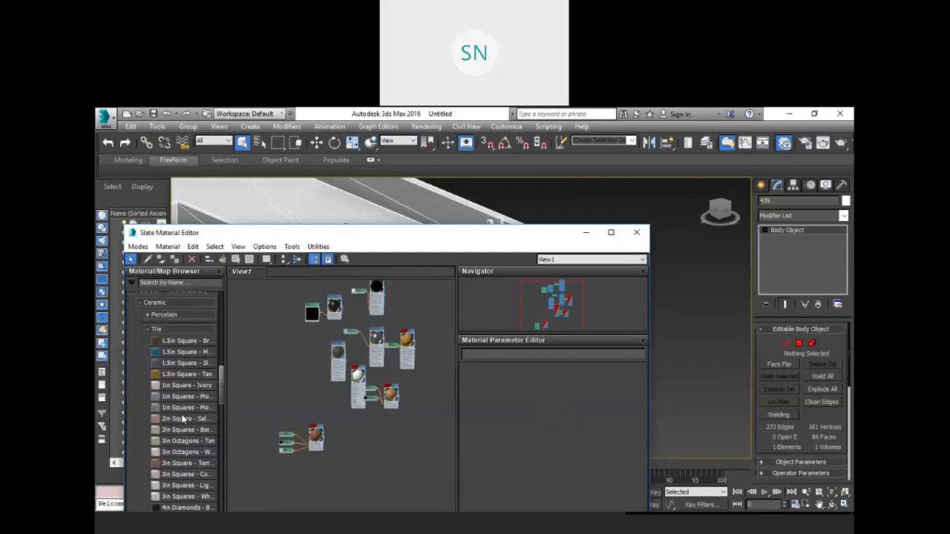
{"action": "left_click", "coordinate": [149, 370]}
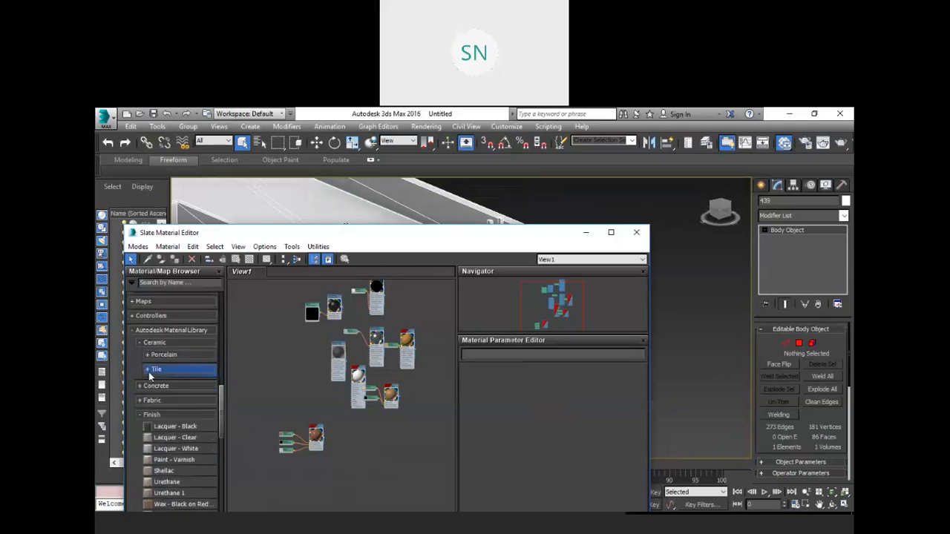
{"action": "left_click", "coordinate": [148, 355]}
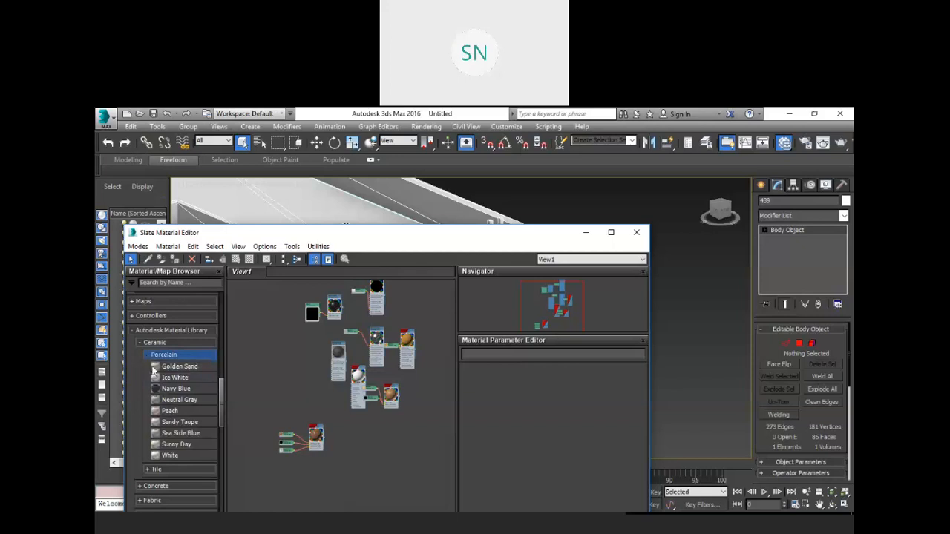
{"action": "left_click_drag", "start_coordinate": [175, 389], "coordinate": [268, 360]}
{"action": "scroll", "coordinate": [247, 367], "scroll_direction": "up", "scroll_amount": 6}
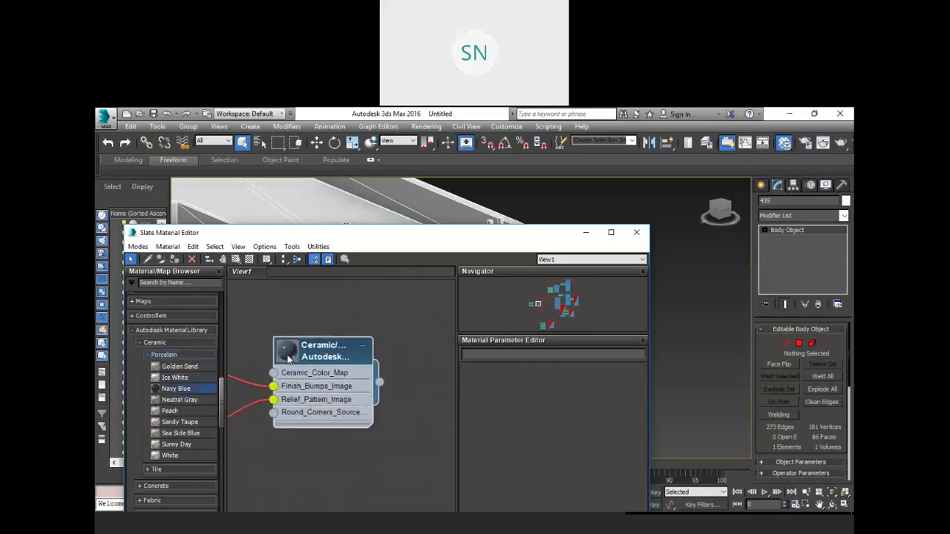
{"action": "double_click", "coordinate": [288, 349]}
{"action": "scroll", "coordinate": [339, 430], "scroll_direction": "down", "scroll_amount": 5}
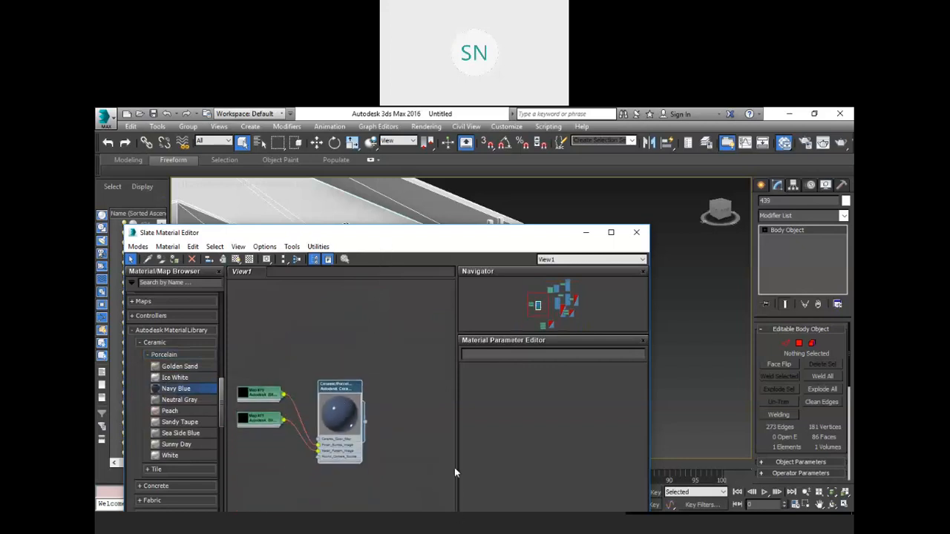
- Assign the Navy Blue porcelain material to the balcony floor slab and show it shaded in the viewport
{"action": "left_click_drag", "start_coordinate": [245, 232], "coordinate": [317, 460]}
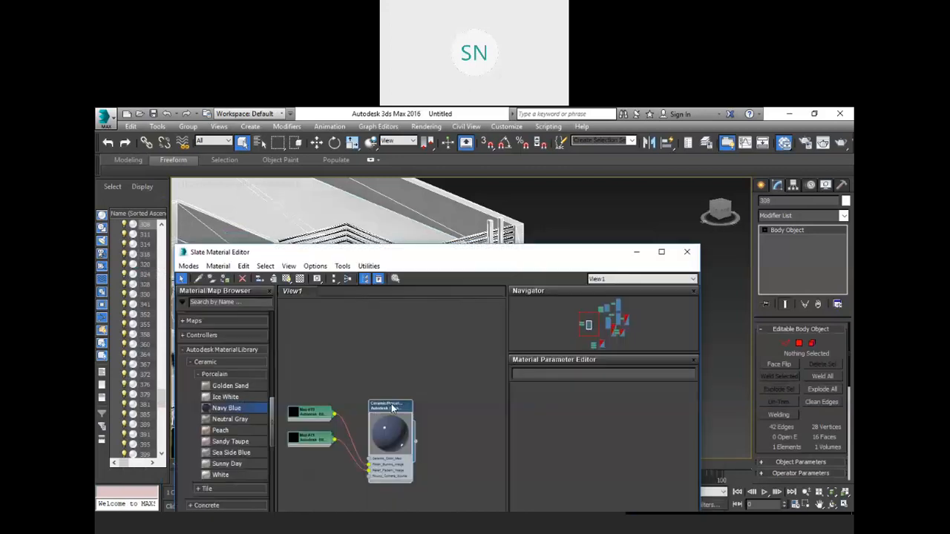
{"action": "double_click", "coordinate": [393, 408]}
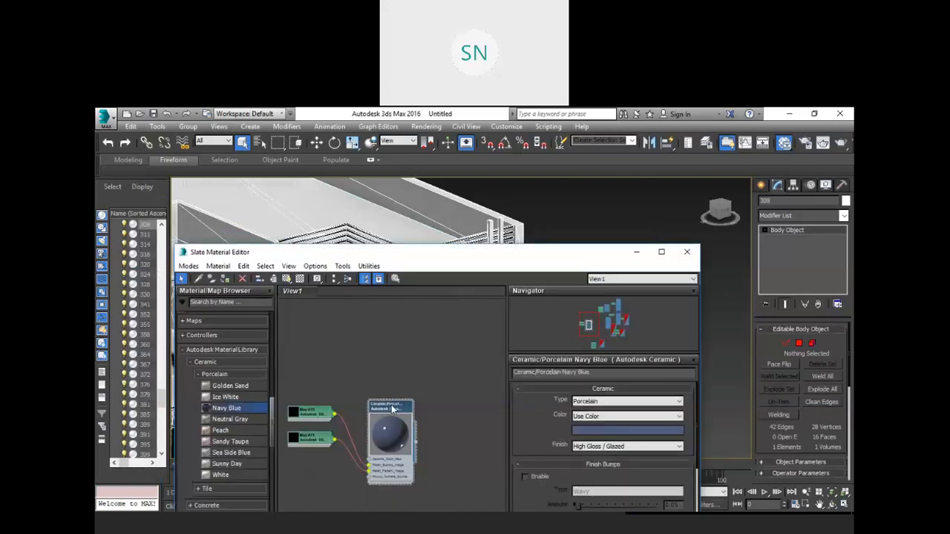
{"action": "right_click", "coordinate": [394, 409]}
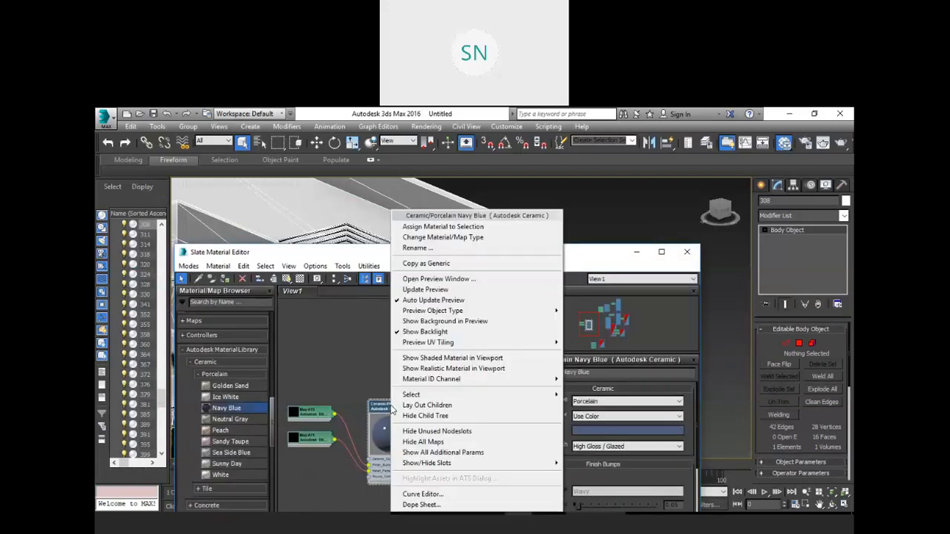
{"action": "left_click", "coordinate": [445, 227]}
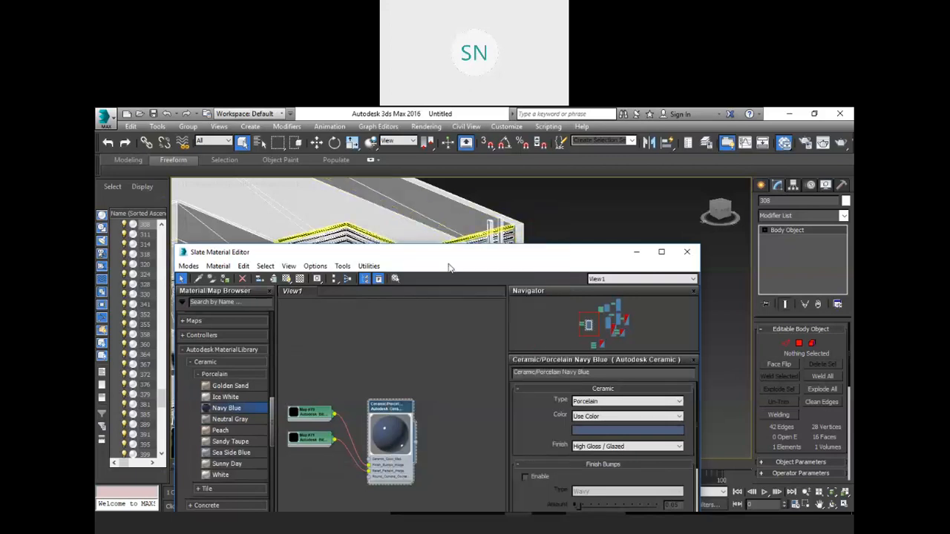
{"action": "left_click", "coordinate": [288, 279]}
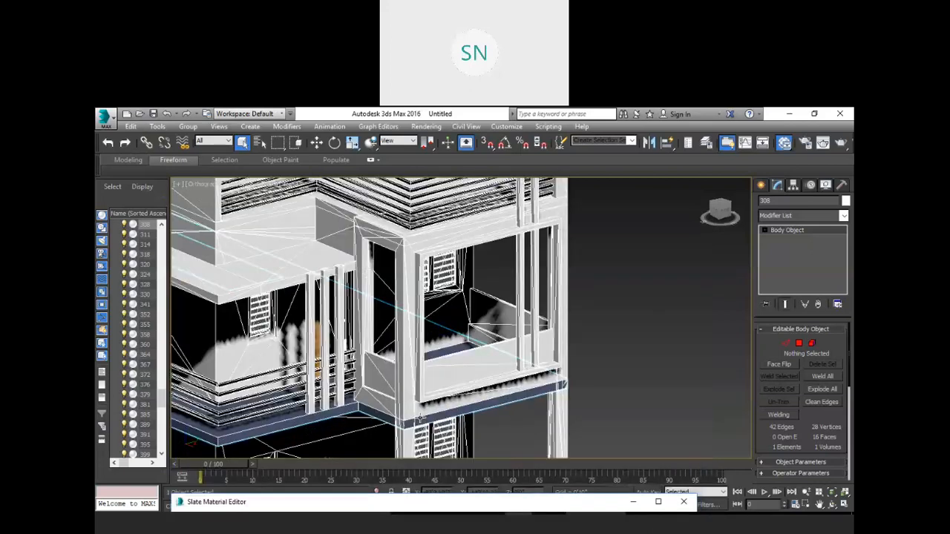
- Select the low parapet panels around the corner balcony
{"action": "scroll", "coordinate": [420, 418], "scroll_direction": "up", "scroll_amount": 3}
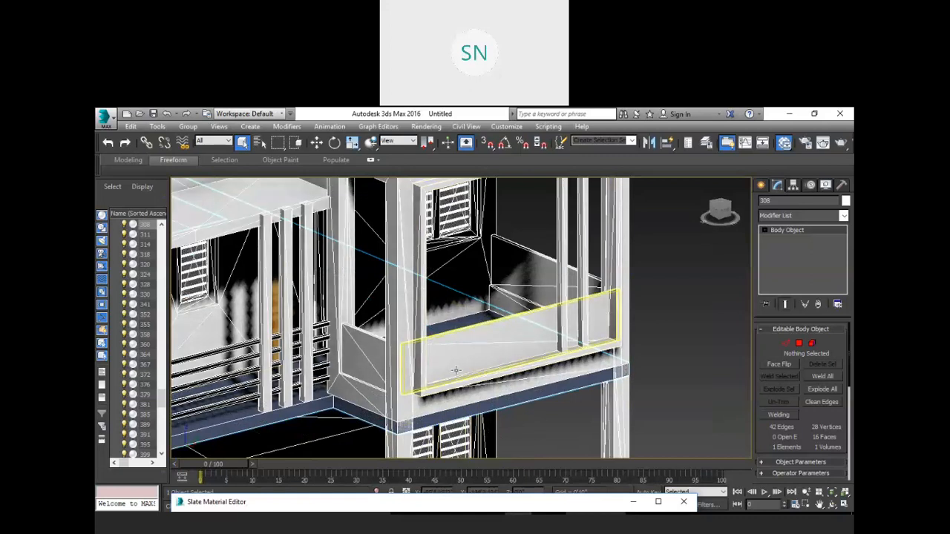
{"action": "key", "text": "m"}
{"action": "left_click", "coordinate": [437, 339]}
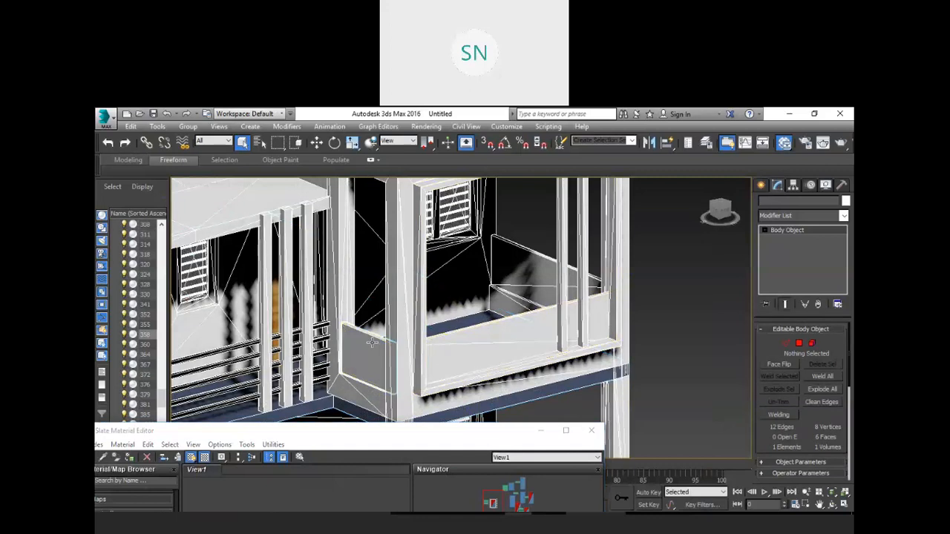
{"action": "left_click", "coordinate": [508, 291], "text": "ctrl"}
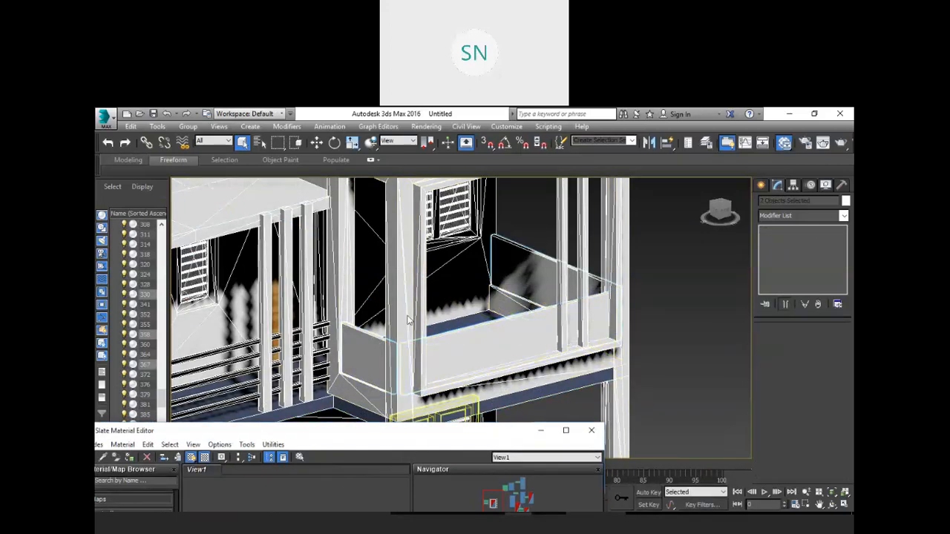
- Assign the existing Glass Frosted - Clear material to the selected balcony parapet panels and move the material editor clear of the house
{"action": "key", "text": "m"}
{"action": "scroll", "coordinate": [431, 334], "scroll_direction": "up", "scroll_amount": 5}
{"action": "scroll", "coordinate": [432, 342], "scroll_direction": "up", "scroll_amount": 2}
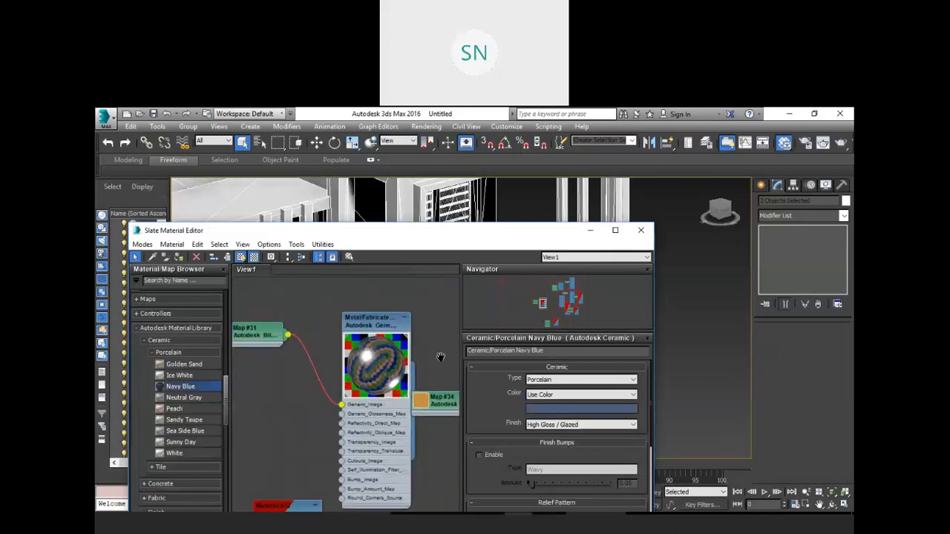
{"action": "middle_click_drag", "start_coordinate": [440, 356], "coordinate": [403, 331]}
{"action": "scroll", "coordinate": [403, 331], "scroll_direction": "down", "scroll_amount": 2}
{"action": "scroll", "coordinate": [292, 342], "scroll_direction": "down", "scroll_amount": 3}
{"action": "scroll", "coordinate": [317, 402], "scroll_direction": "down", "scroll_amount": 2}
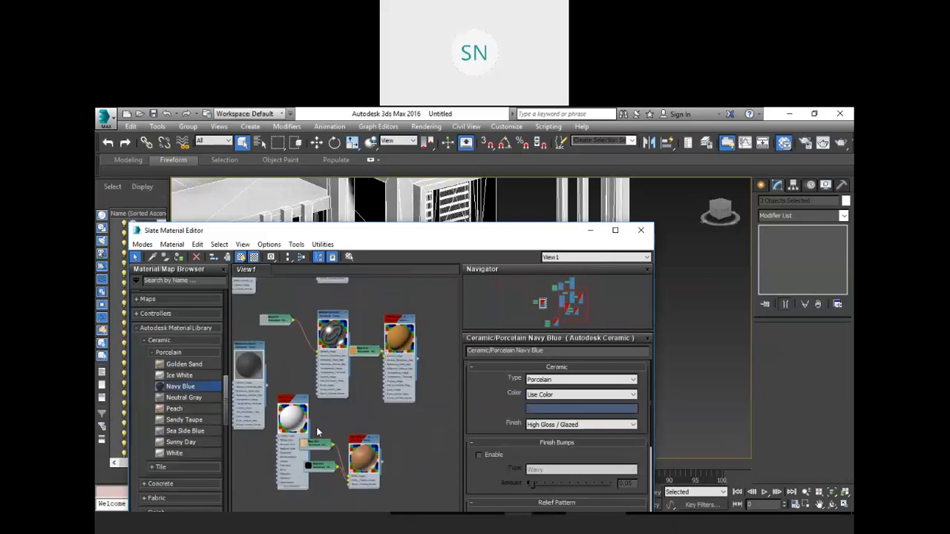
{"action": "scroll", "coordinate": [329, 388], "scroll_direction": "up", "scroll_amount": 1}
{"action": "scroll", "coordinate": [331, 388], "scroll_direction": "up", "scroll_amount": 2}
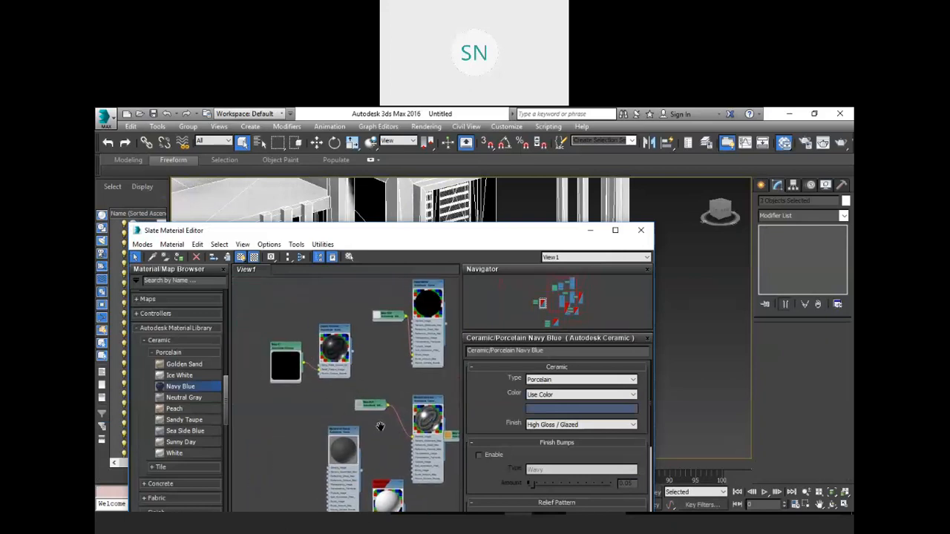
{"action": "scroll", "coordinate": [327, 327], "scroll_direction": "up", "scroll_amount": 2}
{"action": "scroll", "coordinate": [326, 327], "scroll_direction": "up", "scroll_amount": 3}
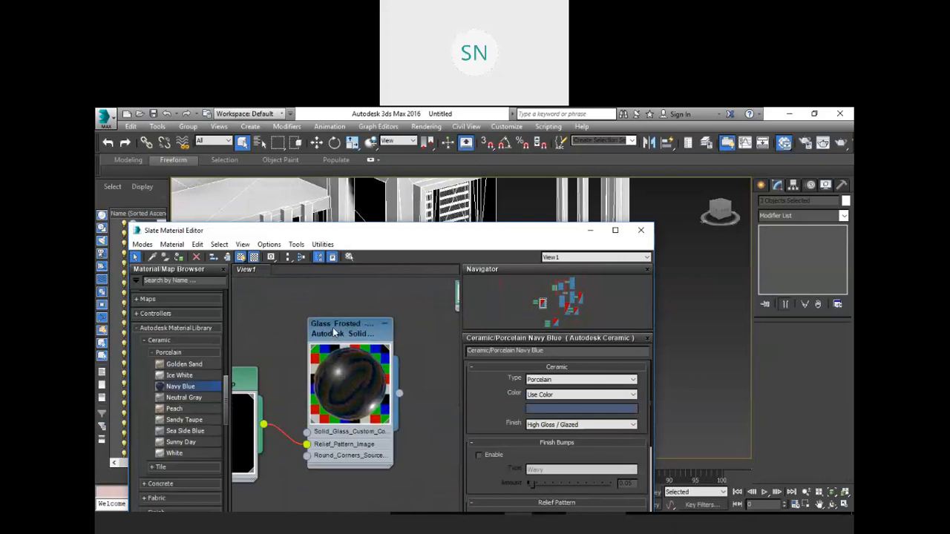
{"action": "right_click", "coordinate": [332, 328]}
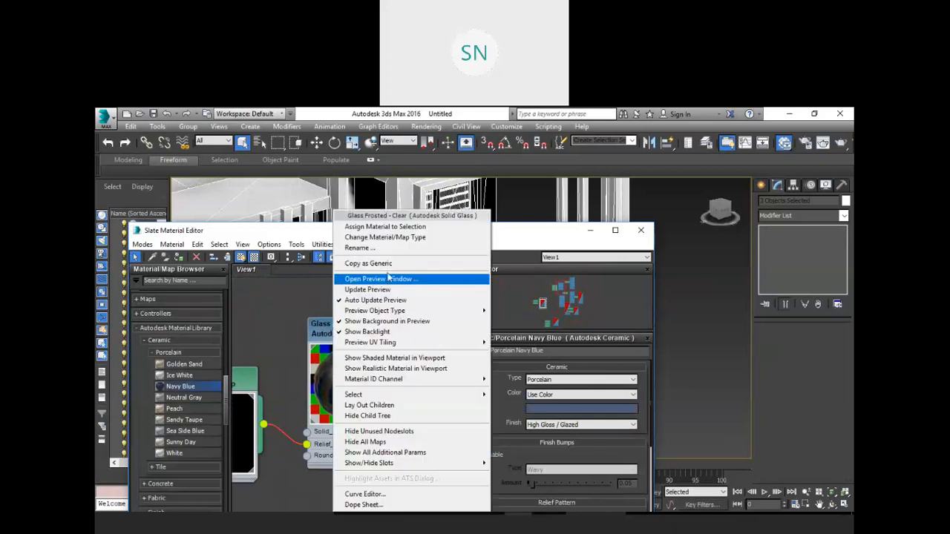
{"action": "left_click", "coordinate": [327, 331]}
{"action": "right_click", "coordinate": [329, 331]}
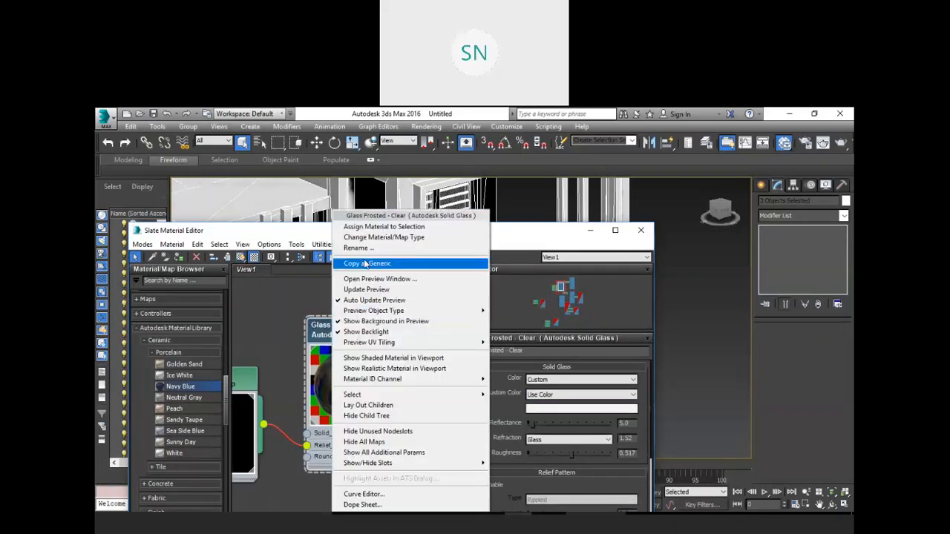
{"action": "left_click", "coordinate": [382, 226]}
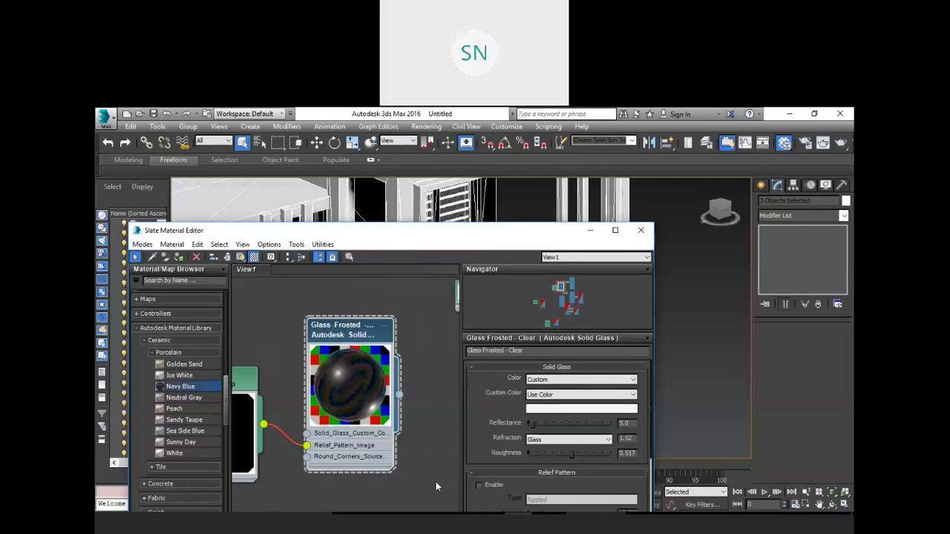
{"action": "left_click_drag", "start_coordinate": [411, 233], "coordinate": [436, 480]}
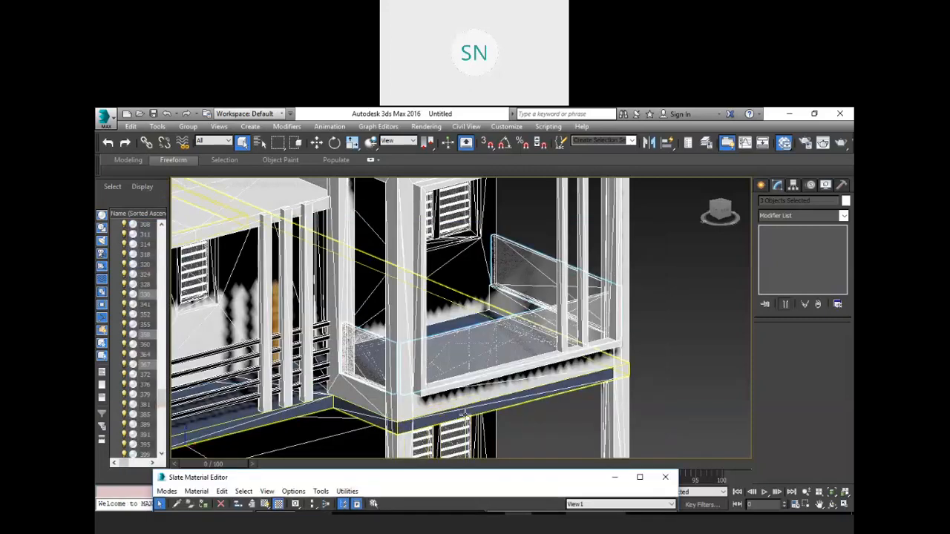
- Select the navy blue balcony floor slab and turn off Edged Faces for the viewport display
{"action": "left_click", "coordinate": [465, 414]}
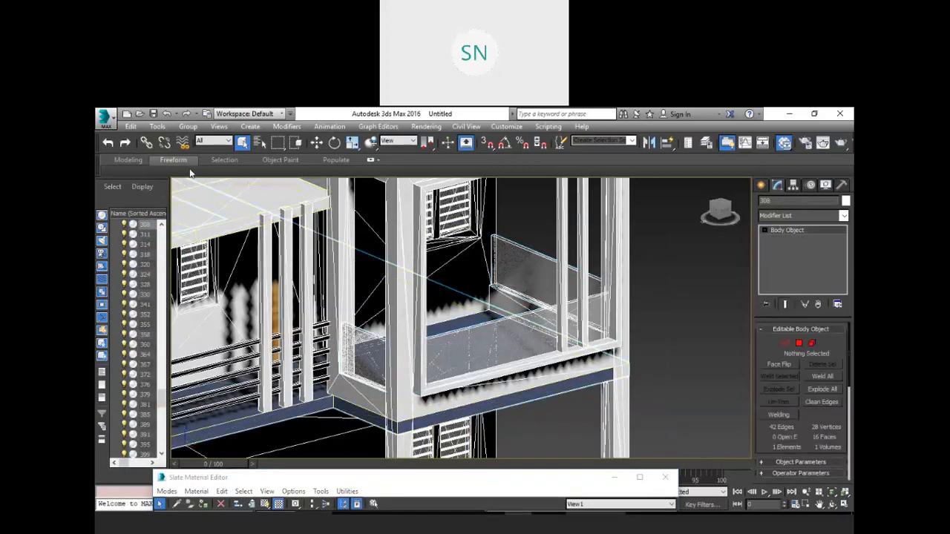
{"action": "left_click", "coordinate": [273, 188]}
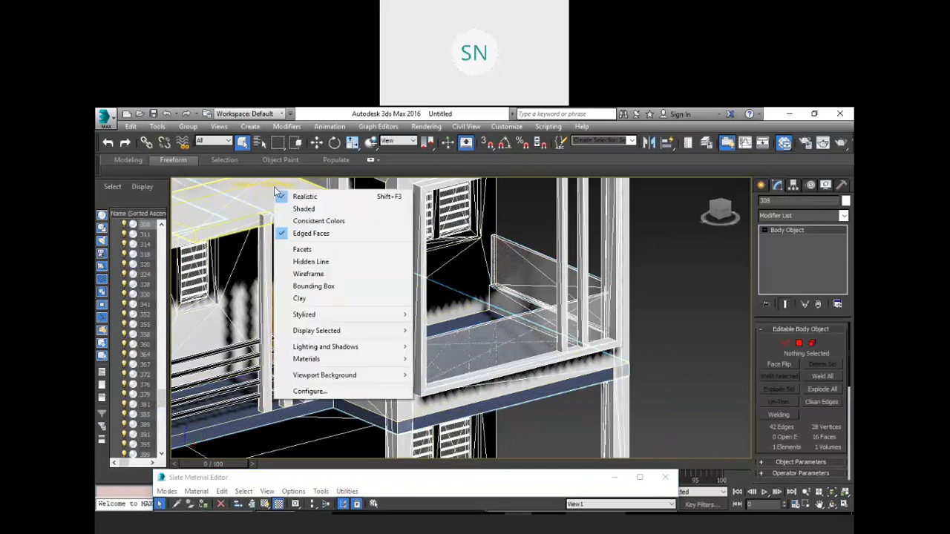
{"action": "left_click", "coordinate": [302, 196]}
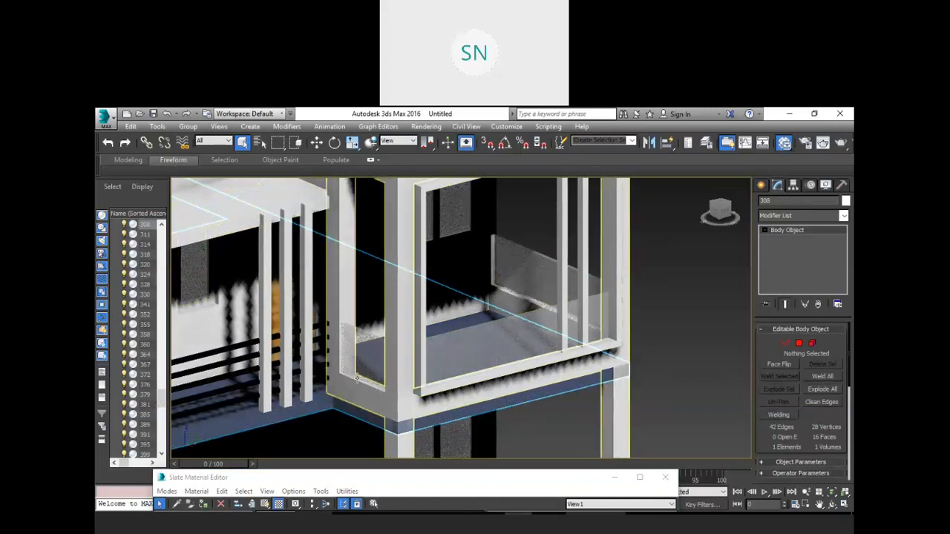
- Add a UVW Map modifier with Box mapping to the balcony floor slab
{"action": "middle_click_drag", "start_coordinate": [362, 372], "coordinate": [541, 321]}
{"action": "scroll", "coordinate": [328, 369], "scroll_direction": "up", "scroll_amount": 3}
{"action": "middle_click_drag", "start_coordinate": [401, 352], "coordinate": [851, 351], "text": "alt"}
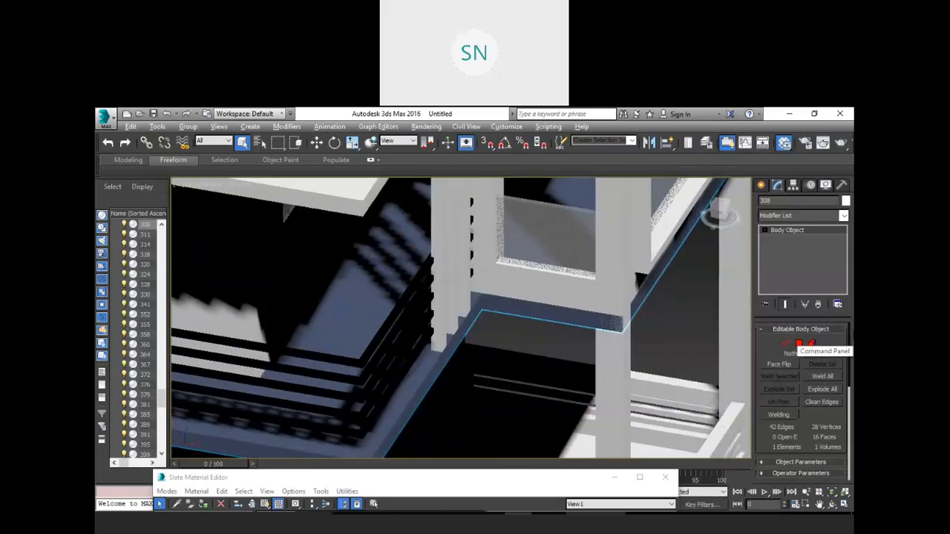
{"action": "middle_click_drag", "start_coordinate": [497, 364], "coordinate": [547, 406], "text": "alt"}
{"action": "middle_click_drag", "start_coordinate": [547, 318], "coordinate": [468, 517]}
{"action": "middle_click_drag", "start_coordinate": [491, 422], "coordinate": [466, 404], "text": "alt"}
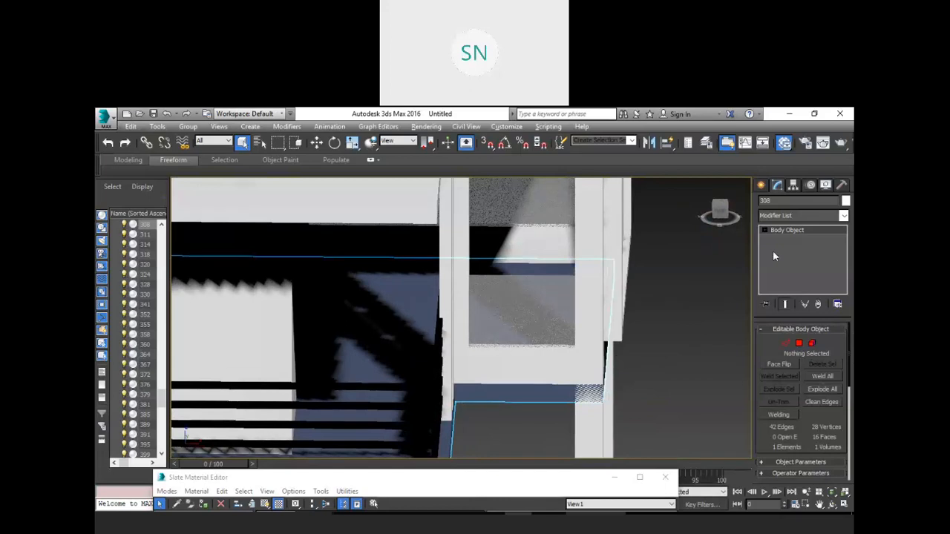
{"action": "left_click", "coordinate": [803, 215]}
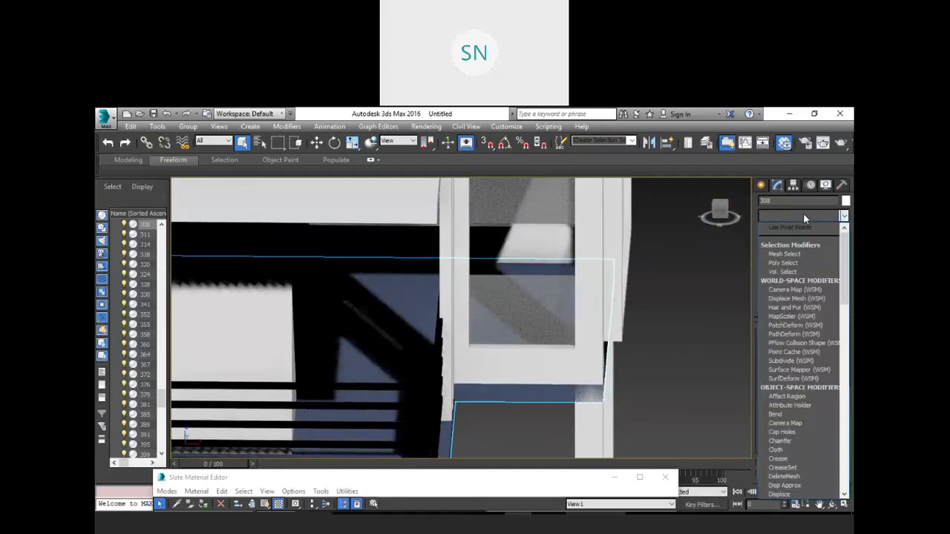
{"action": "type", "text": "uv"}
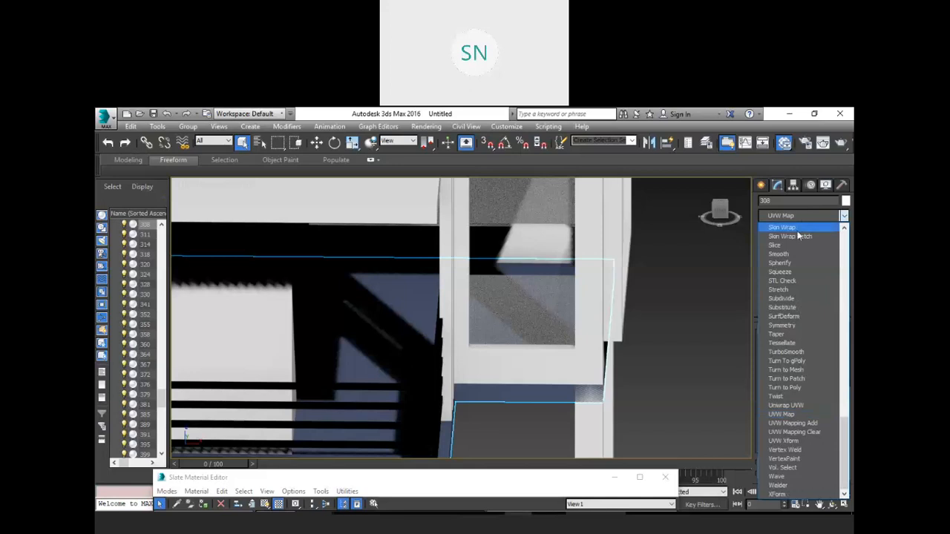
{"action": "left_click", "coordinate": [785, 414]}
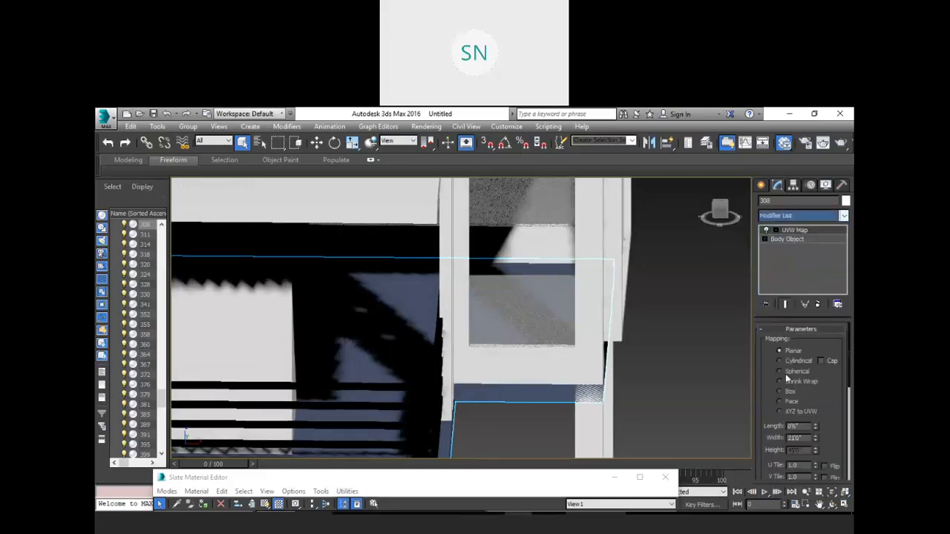
{"action": "left_click", "coordinate": [789, 391]}
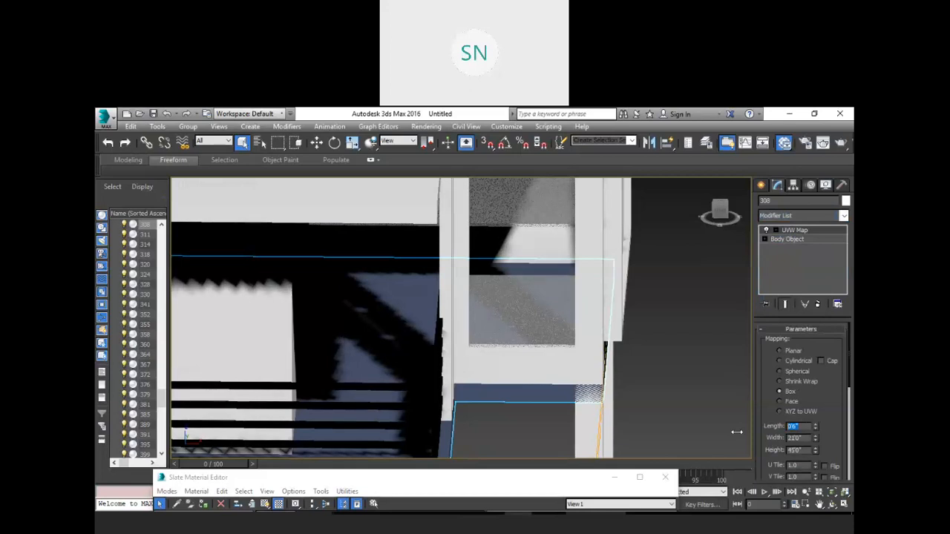
- Set the slab's box mapping length, width and height to 0'3" each and check the surface up close
{"action": "type", "text": "3"}
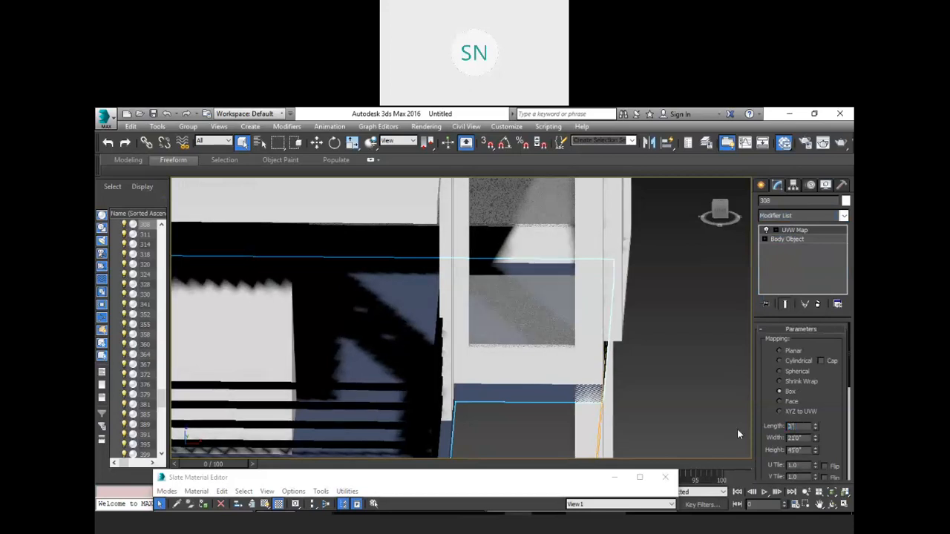
{"action": "key", "text": "Tab"}
{"action": "key", "text": "Tab"}
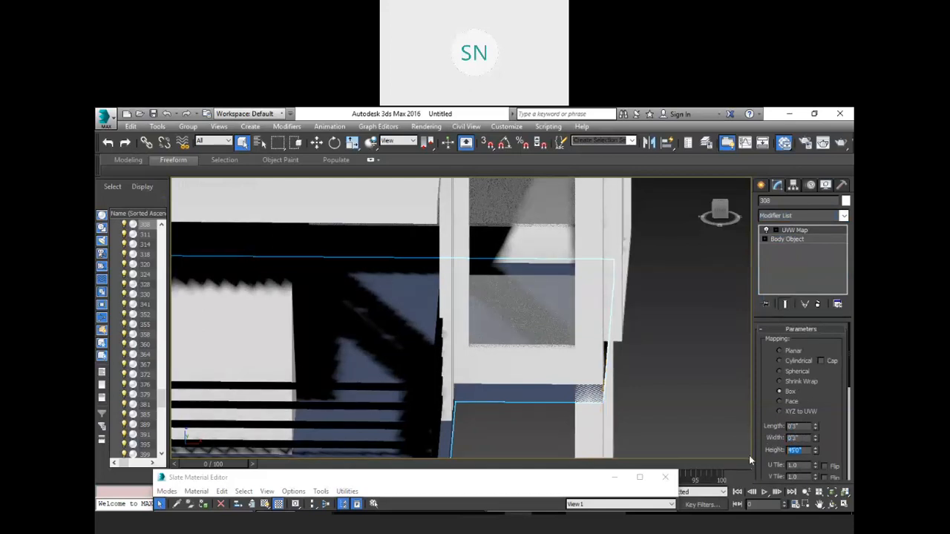
{"action": "type", "text": "3"}
{"action": "key", "text": "Return"}
{"action": "middle_click_drag", "start_coordinate": [430, 416], "coordinate": [445, 349]}
{"action": "scroll", "coordinate": [404, 426], "scroll_direction": "up", "scroll_amount": 10}
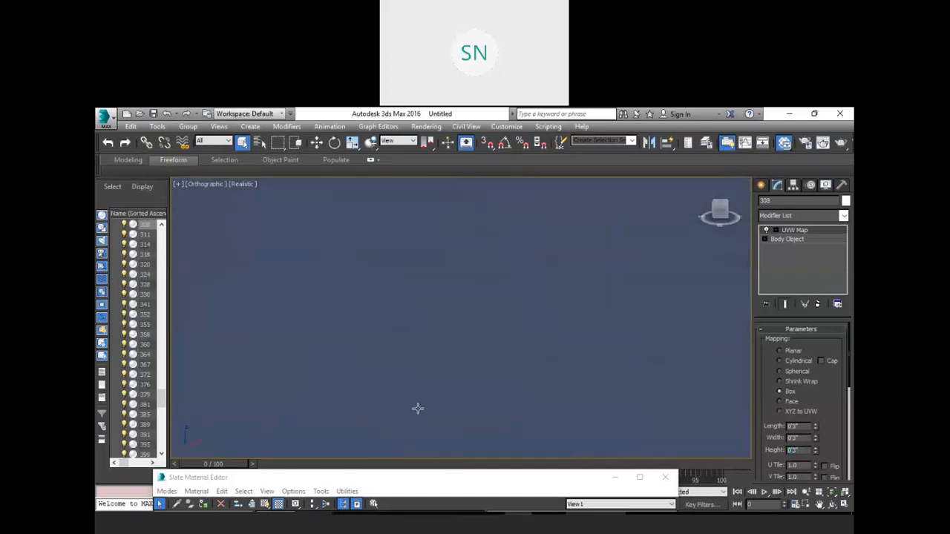
{"action": "scroll", "coordinate": [418, 408], "scroll_direction": "down", "scroll_amount": 6}
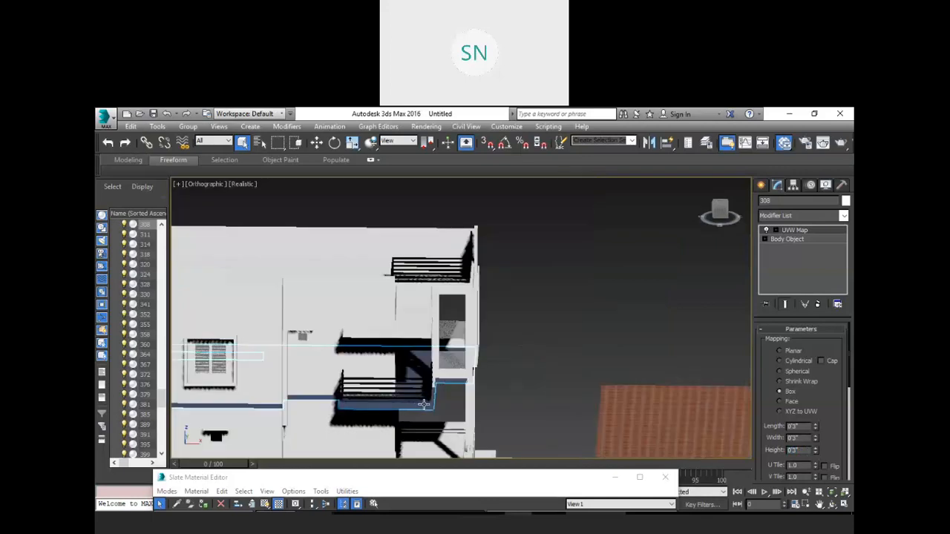
- Deselect the balcony floor slab and show the house from above its front balcony corner
{"action": "middle_click_drag", "start_coordinate": [441, 402], "coordinate": [469, 403], "text": "alt"}
{"action": "middle_click_drag", "start_coordinate": [439, 350], "coordinate": [632, 403], "text": "alt"}
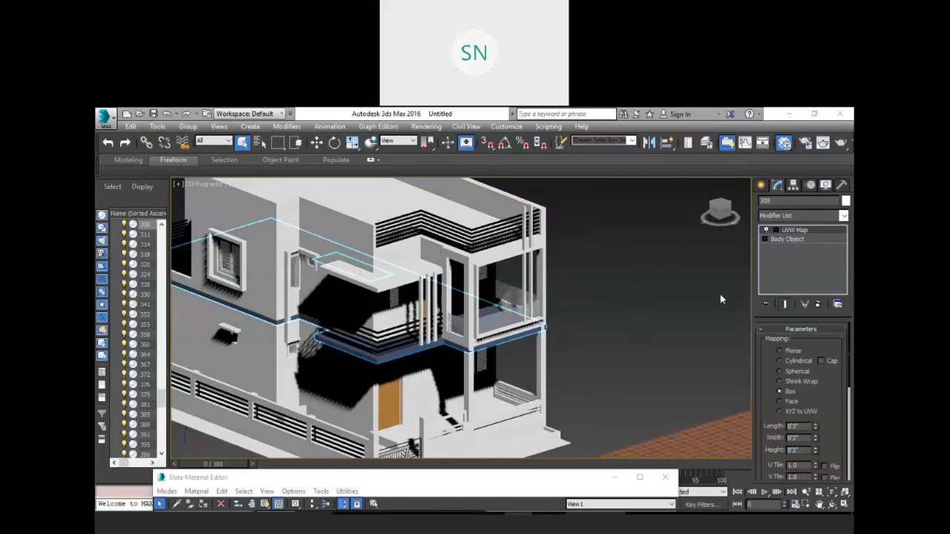
{"action": "left_click", "coordinate": [679, 269]}
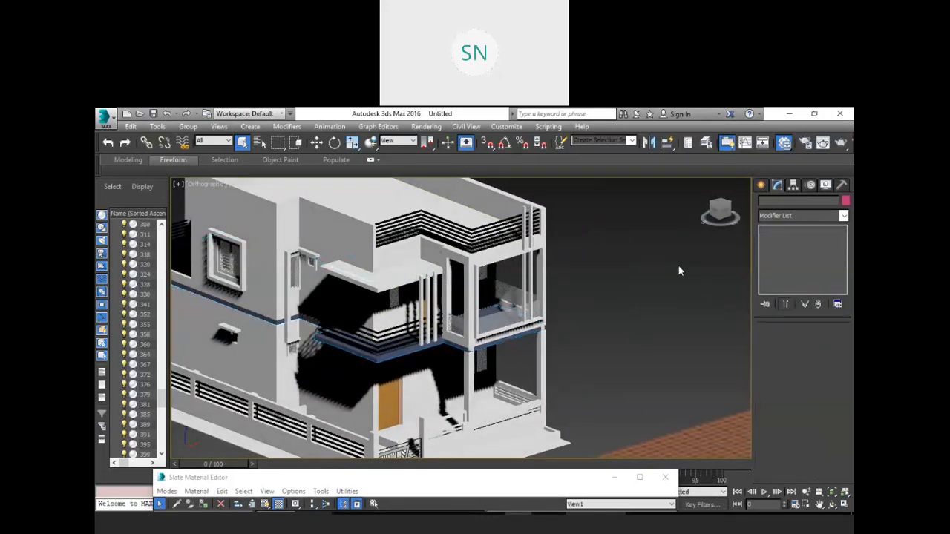
{"action": "middle_click_drag", "start_coordinate": [507, 283], "coordinate": [555, 327]}
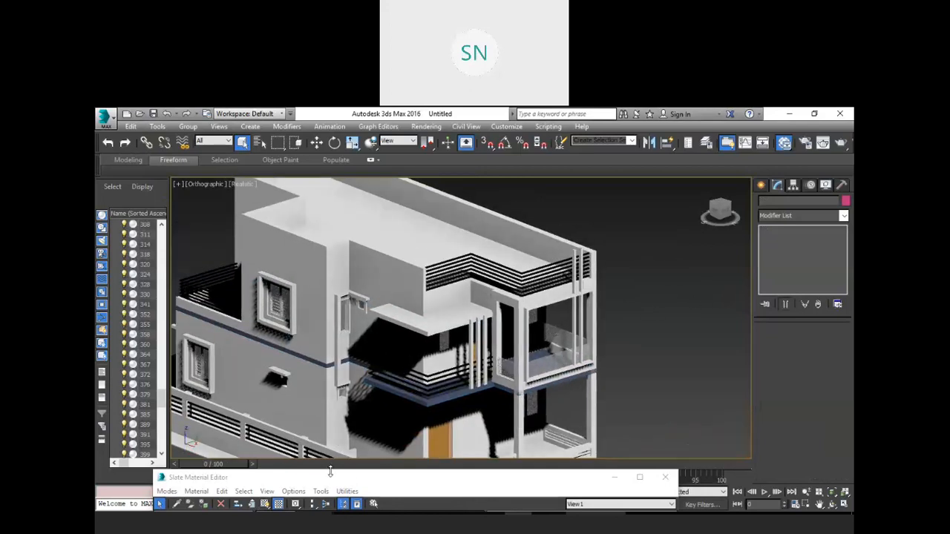
- Add the Pink paint material from the Autodesk Material Library to the material graph, above the frosted glass node
{"action": "double_click", "coordinate": [362, 479]}
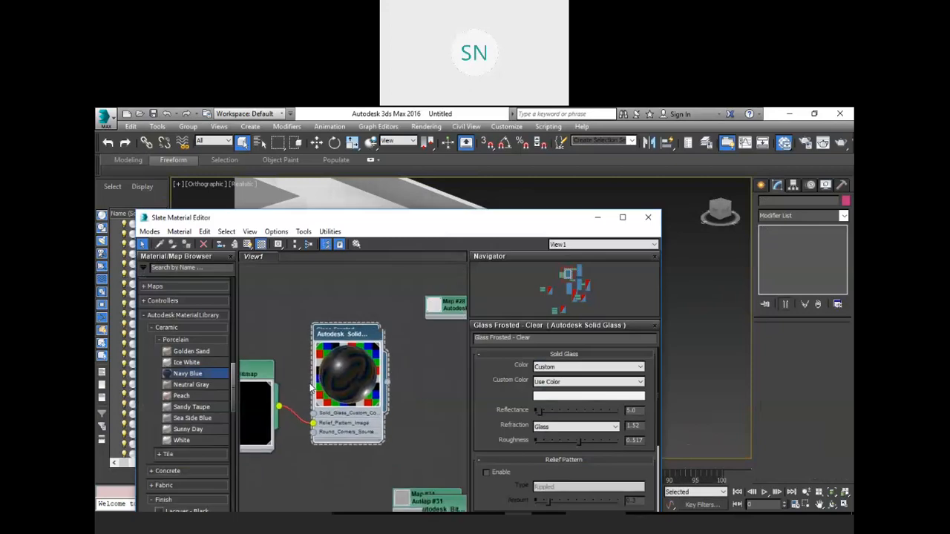
{"action": "left_click", "coordinate": [151, 328]}
{"action": "scroll", "coordinate": [156, 338], "scroll_direction": "down", "scroll_amount": 3}
{"action": "left_click", "coordinate": [152, 290]}
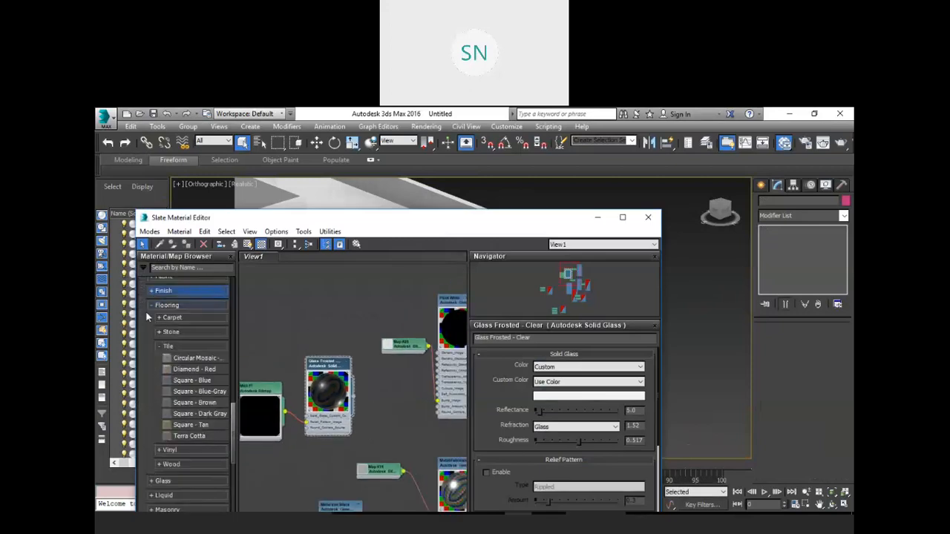
{"action": "scroll", "coordinate": [182, 404], "scroll_direction": "down", "scroll_amount": 6}
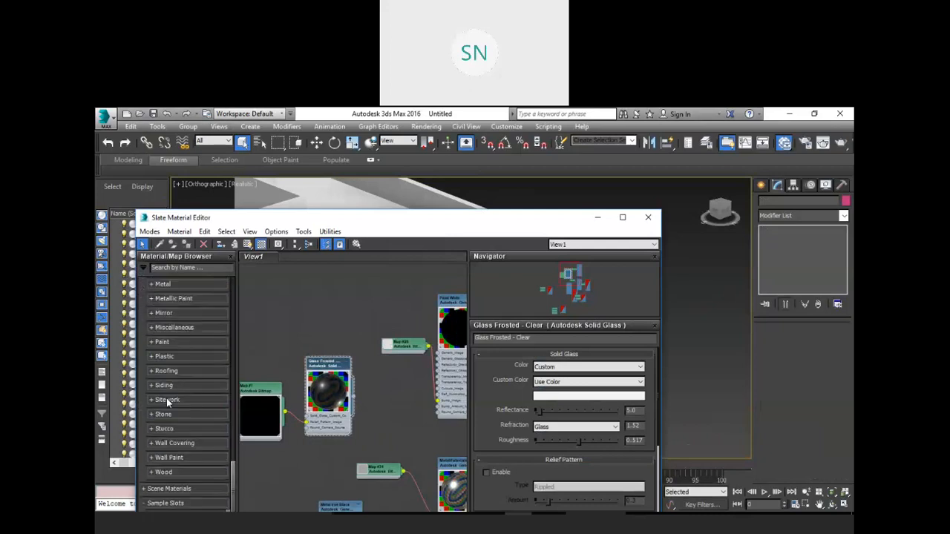
{"action": "left_click", "coordinate": [152, 342]}
{"action": "left_click", "coordinate": [171, 397]}
{"action": "left_click_drag", "start_coordinate": [291, 293], "coordinate": [291, 282]}
{"action": "middle_click_drag", "start_coordinate": [335, 295], "coordinate": [339, 343]}
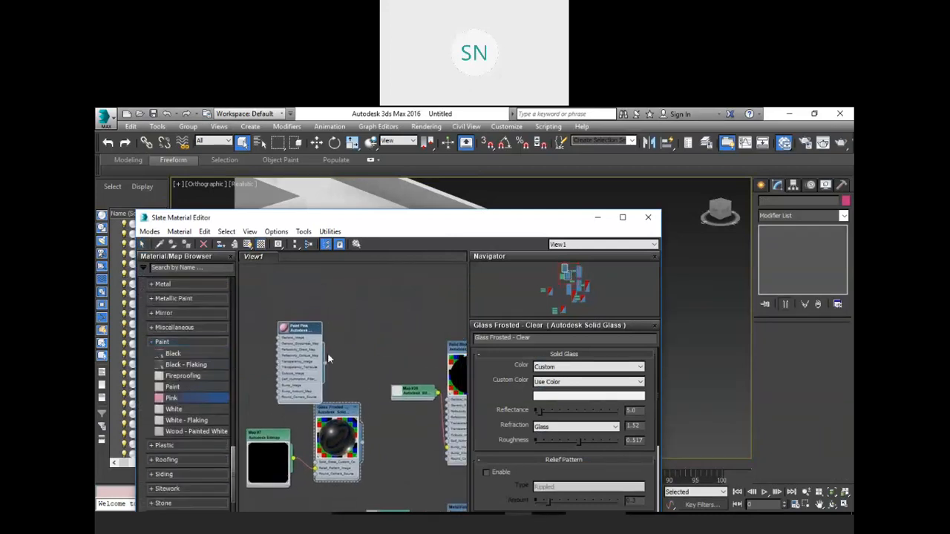
- Change the Paint Pink material's generic colour to golden orange with red 0.753, green 0.423 and blue 0.0
{"action": "left_click_drag", "start_coordinate": [299, 334], "coordinate": [287, 334]}
{"action": "double_click", "coordinate": [288, 334]}
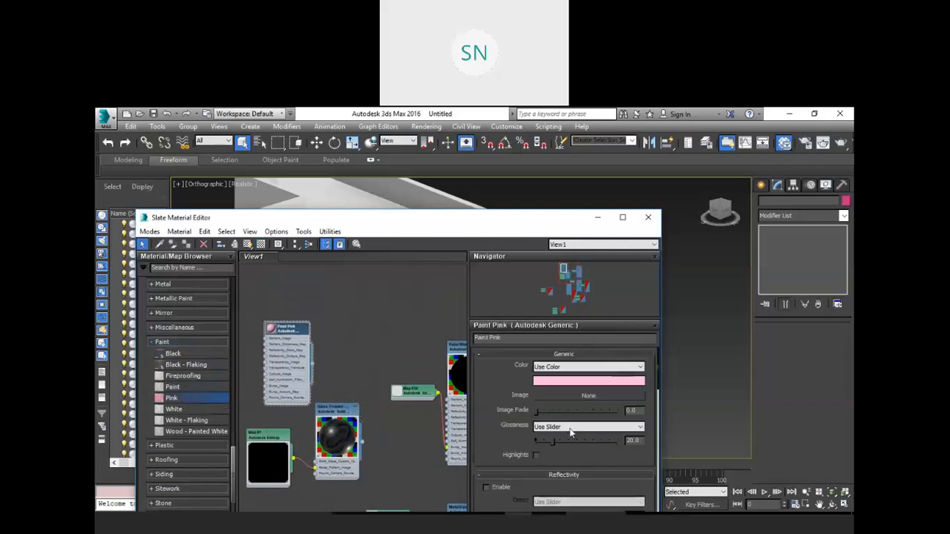
{"action": "left_click", "coordinate": [554, 384]}
{"action": "left_click", "coordinate": [370, 207]}
{"action": "left_click_drag", "start_coordinate": [370, 208], "coordinate": [330, 184]}
{"action": "mouse_move", "coordinate": [498, 237]}
{"action": "left_mouse_down"}
{"action": "mouse_move", "coordinate": [523, 233]}
{"action": "mouse_move", "coordinate": [510, 274]}
{"action": "mouse_move", "coordinate": [500, 258]}
{"action": "mouse_move", "coordinate": [521, 248]}
{"action": "mouse_move", "coordinate": [505, 249]}
{"action": "left_mouse_up"}
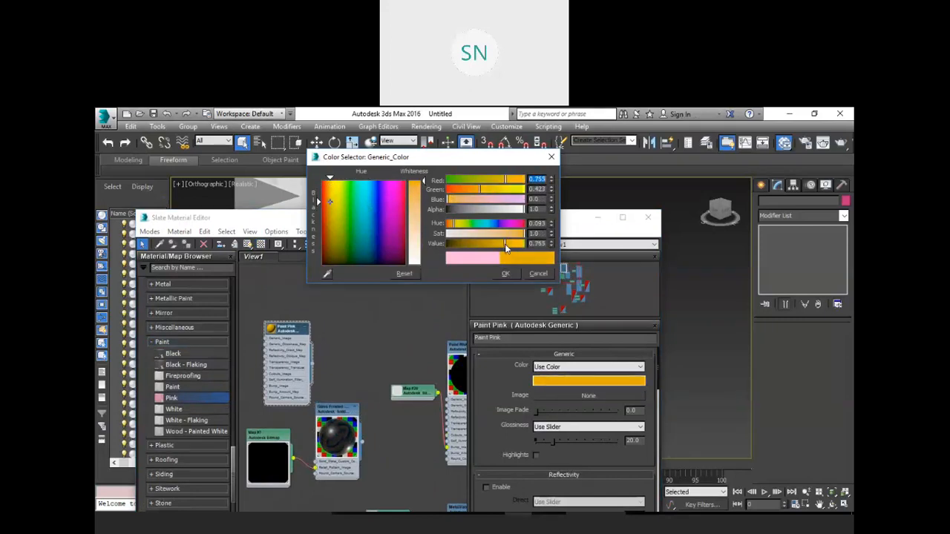
{"action": "left_click", "coordinate": [506, 274]}
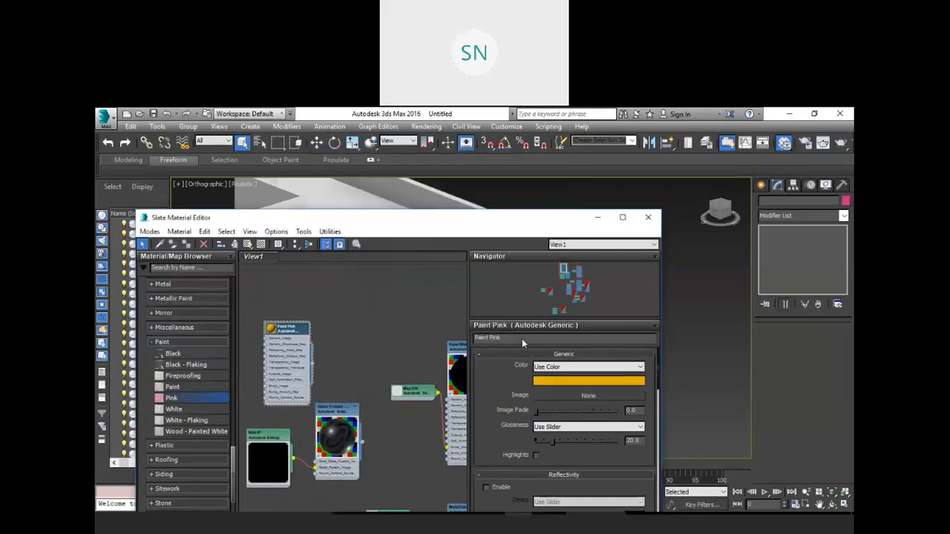
- Assign the golden orange Paint Pink material to the upper and lower window frames on the side wall
{"action": "left_click_drag", "start_coordinate": [385, 218], "coordinate": [445, 404]}
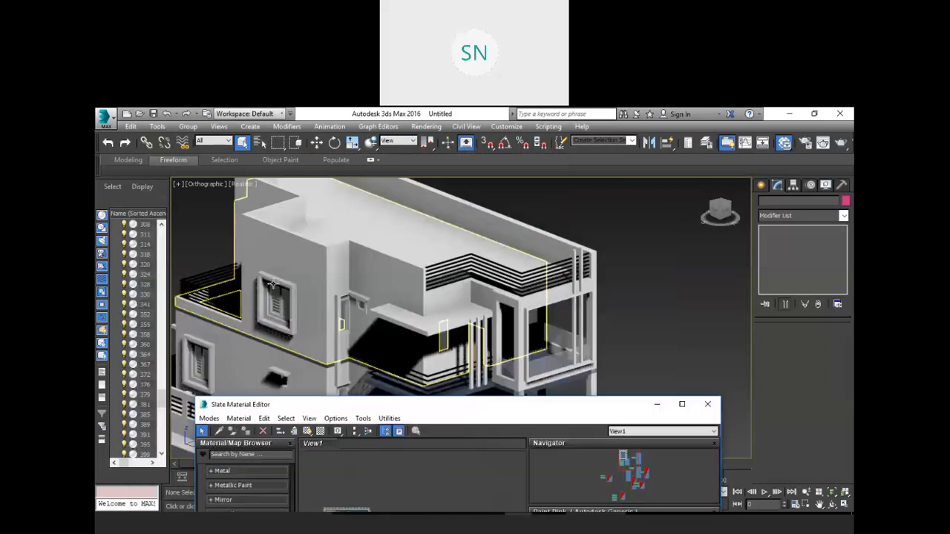
{"action": "left_click", "coordinate": [277, 281]}
{"action": "left_click", "coordinate": [395, 400]}
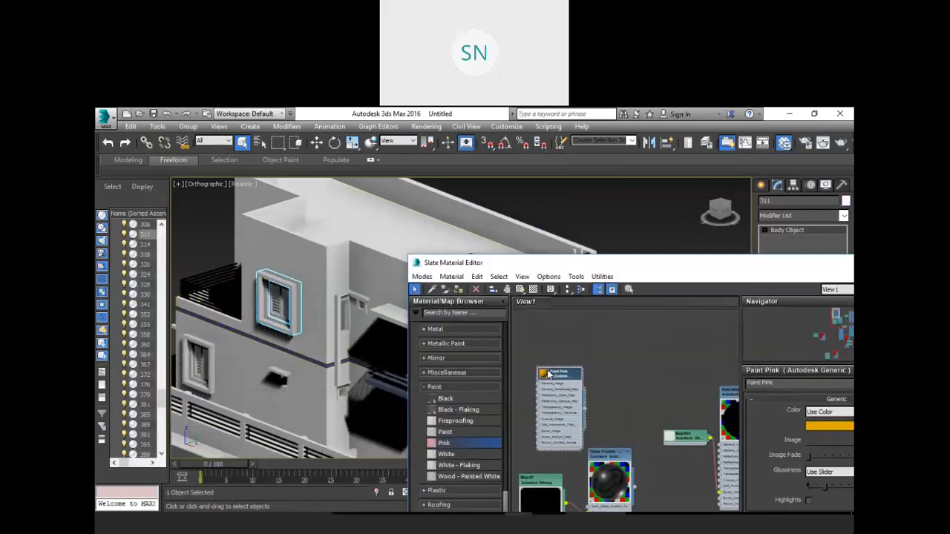
{"action": "right_click", "coordinate": [549, 375]}
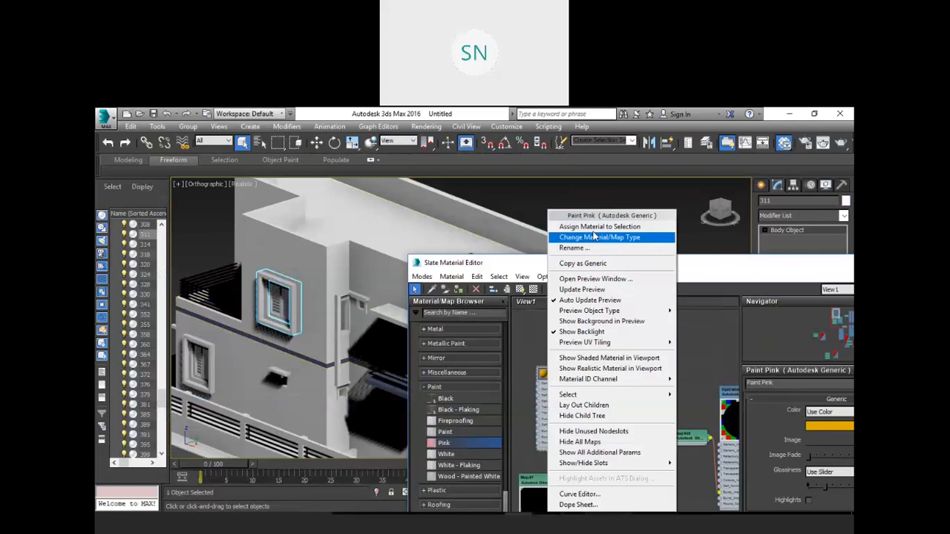
{"action": "left_click", "coordinate": [595, 227]}
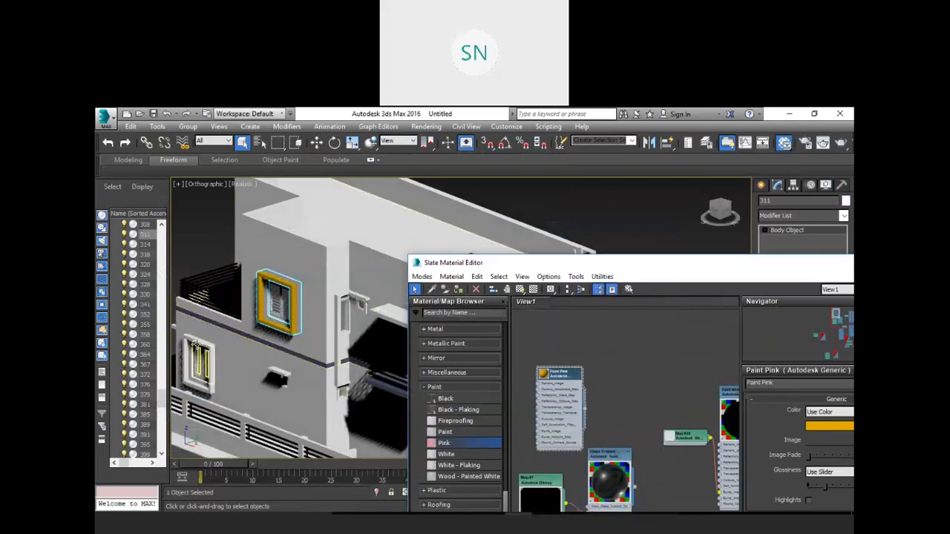
{"action": "left_click", "coordinate": [199, 362]}
{"action": "right_click", "coordinate": [553, 377]}
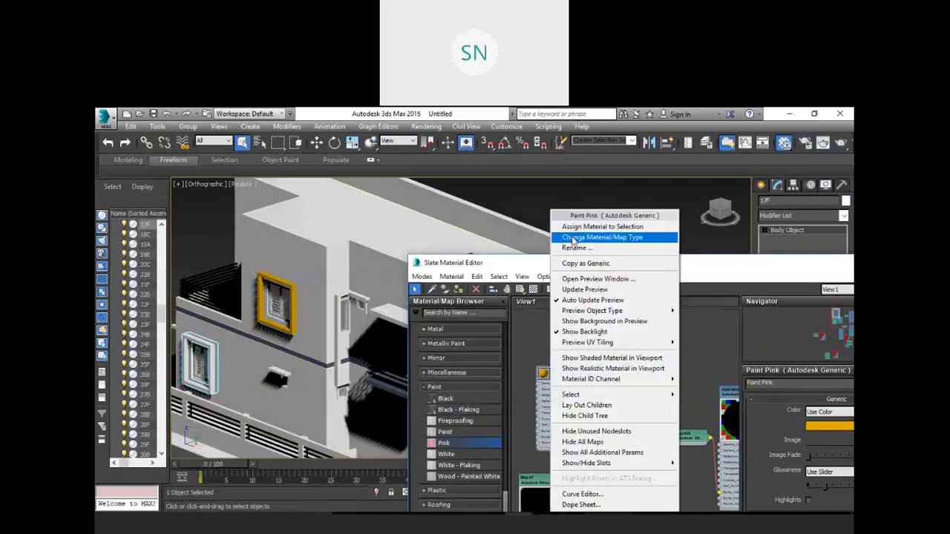
{"action": "left_click", "coordinate": [586, 223]}
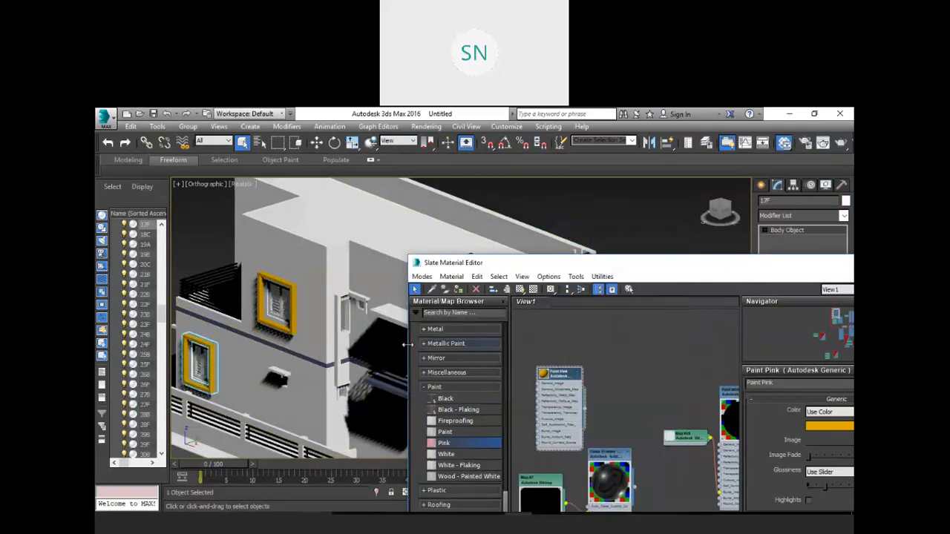
- Assign the golden orange Paint Pink material to the tall L-shaped frame at the wall corner
{"action": "left_click", "coordinate": [337, 329]}
{"action": "right_click", "coordinate": [555, 377]}
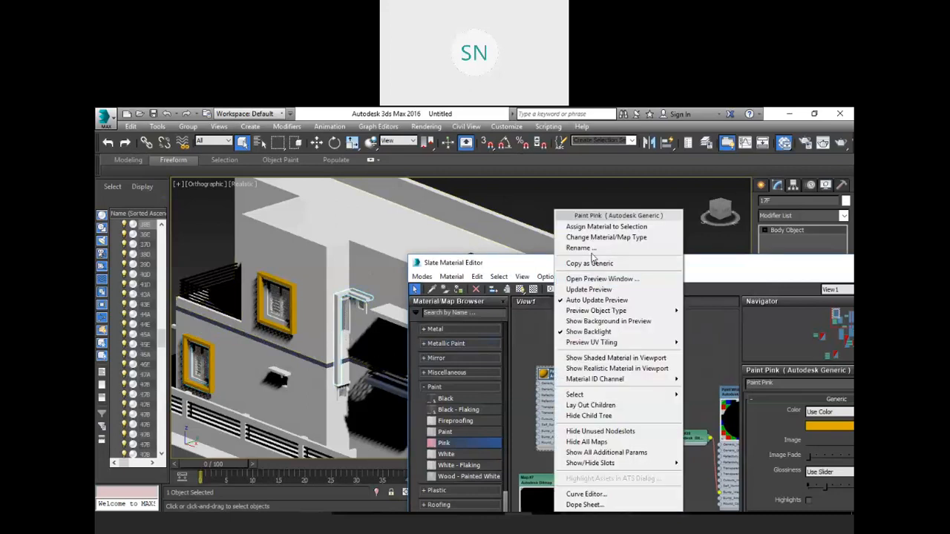
{"action": "left_click", "coordinate": [588, 223]}
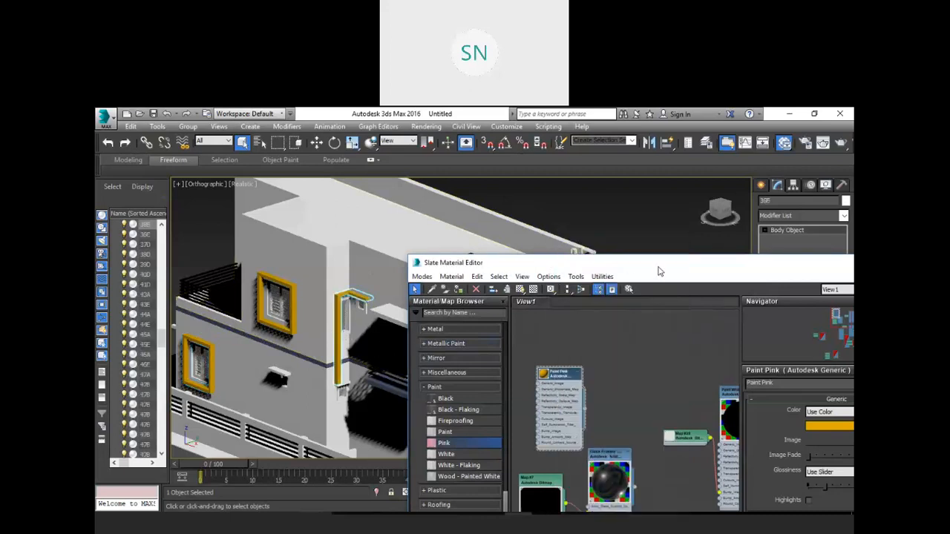
- Select the three vertical fins beside the middle balcony and assign them the golden orange Paint Pink material
{"action": "left_click_drag", "start_coordinate": [571, 262], "coordinate": [581, 423]}
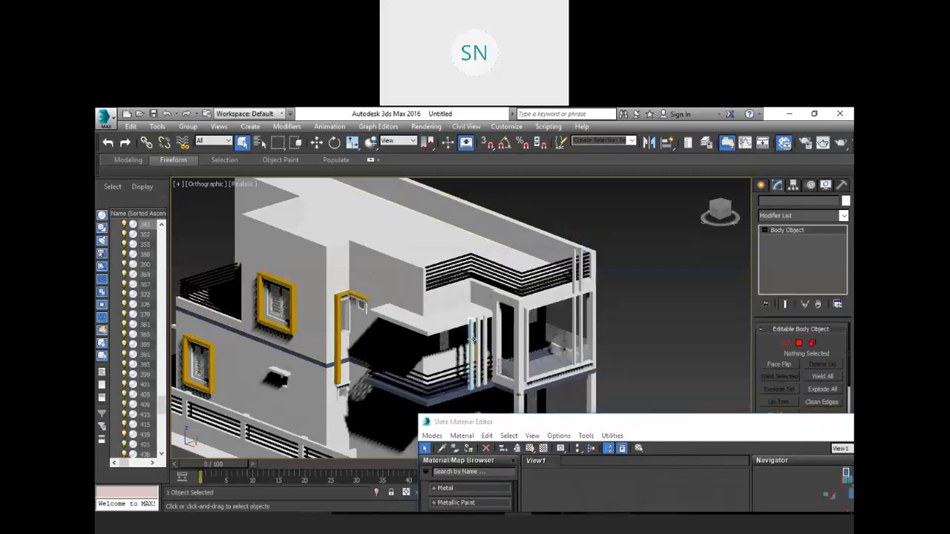
{"action": "left_click", "coordinate": [481, 333]}
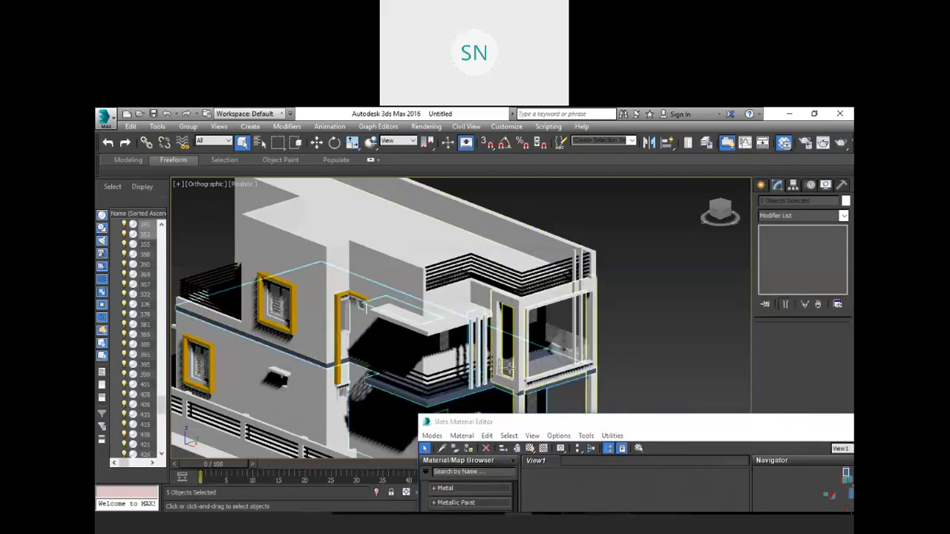
{"action": "left_click", "coordinate": [482, 343]}
{"action": "left_click", "coordinate": [477, 343], "text": "ctrl"}
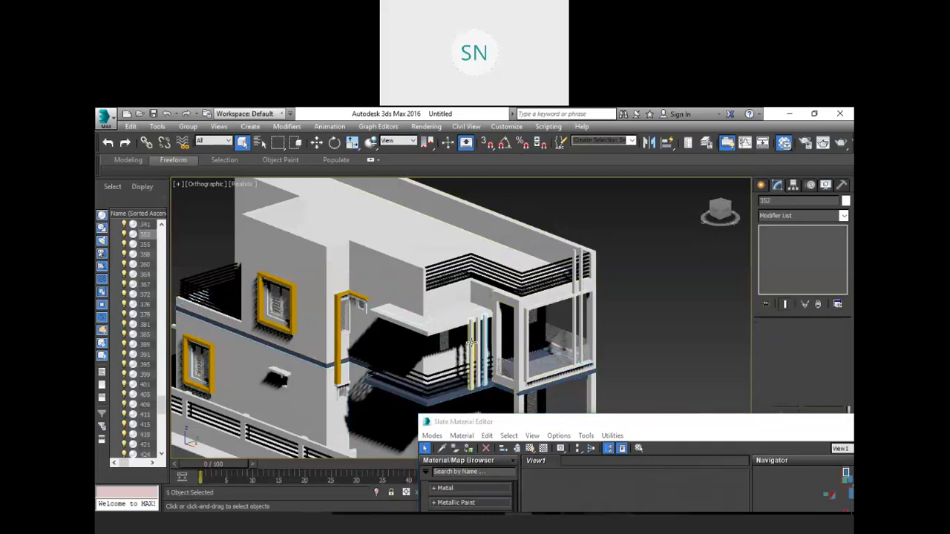
{"action": "left_click", "coordinate": [493, 362], "text": "ctrl"}
{"action": "left_click_drag", "start_coordinate": [518, 424], "coordinate": [306, 331]}
{"action": "right_click", "coordinate": [363, 442]}
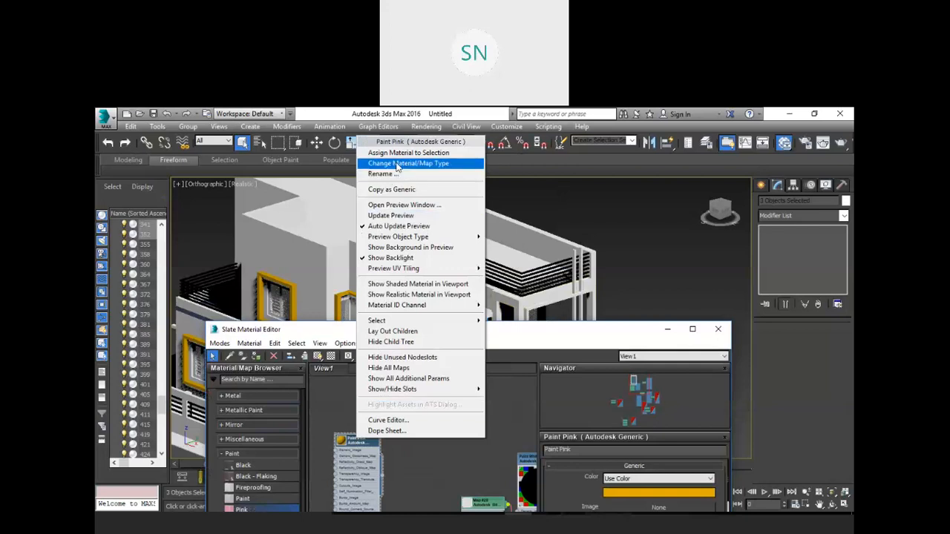
{"action": "left_click", "coordinate": [415, 151]}
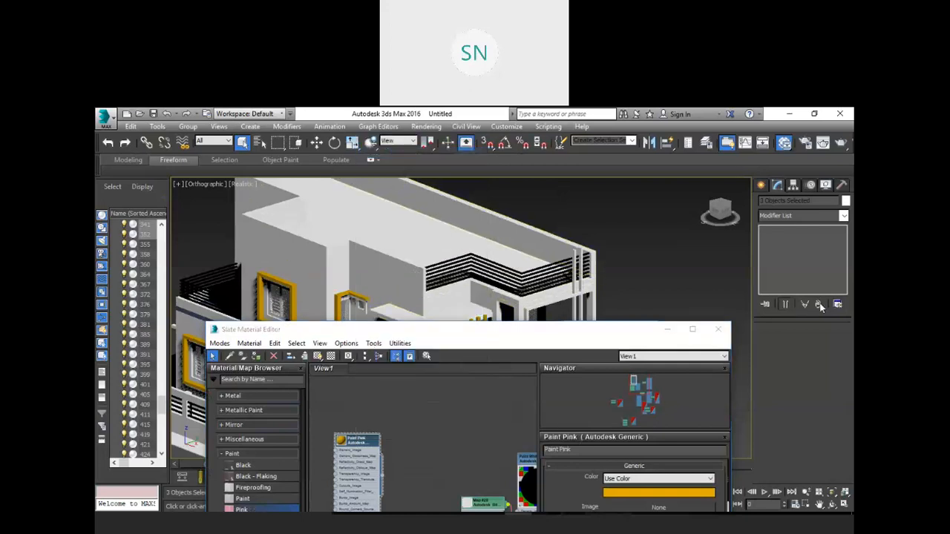
{"action": "left_click", "coordinate": [534, 345]}
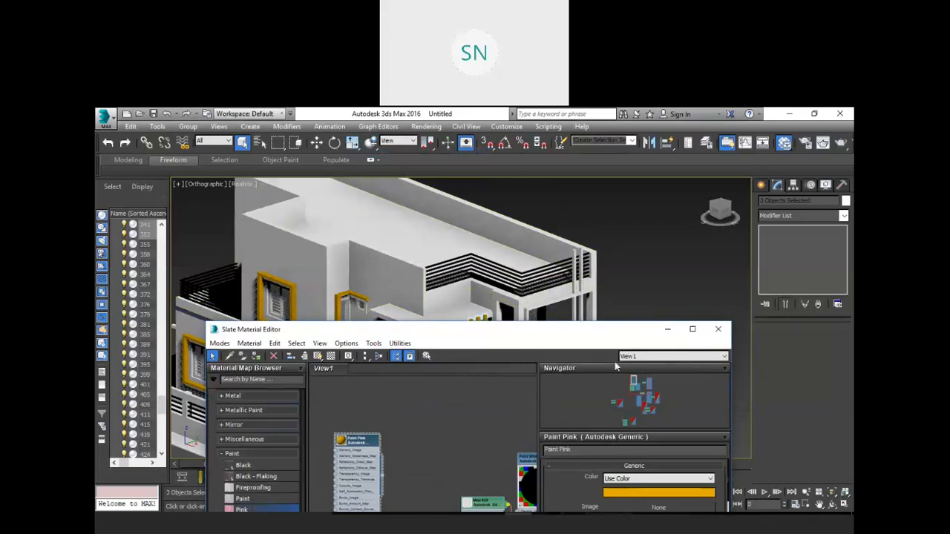
- Select the four vertical fin pieces on the front corner balcony and roof parapet and assign them the golden orange Paint Pink material
{"action": "left_click_drag", "start_coordinate": [614, 329], "coordinate": [599, 450]}
{"action": "left_click", "coordinate": [583, 310]}
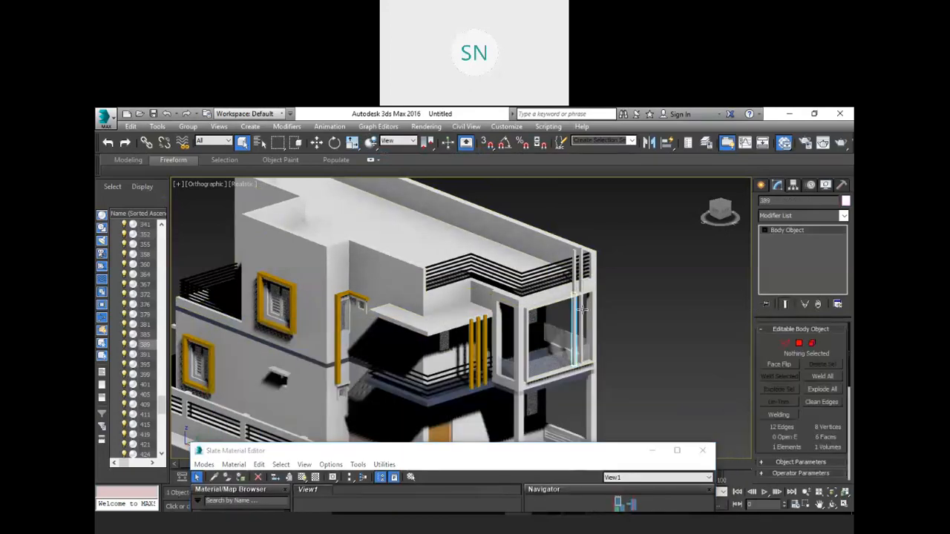
{"action": "left_click", "coordinate": [583, 310], "text": "ctrl"}
{"action": "left_click", "coordinate": [573, 273], "text": "ctrl"}
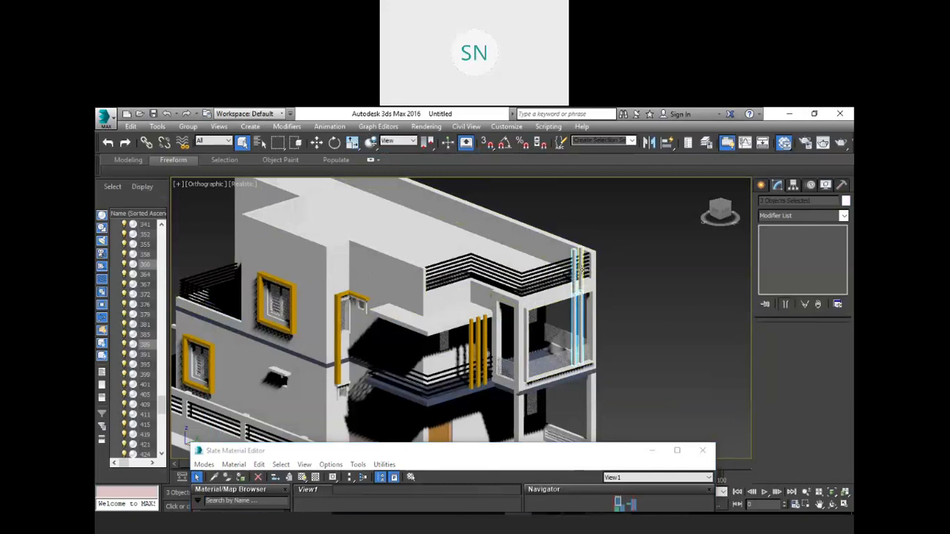
{"action": "left_click", "coordinate": [541, 302], "text": "ctrl"}
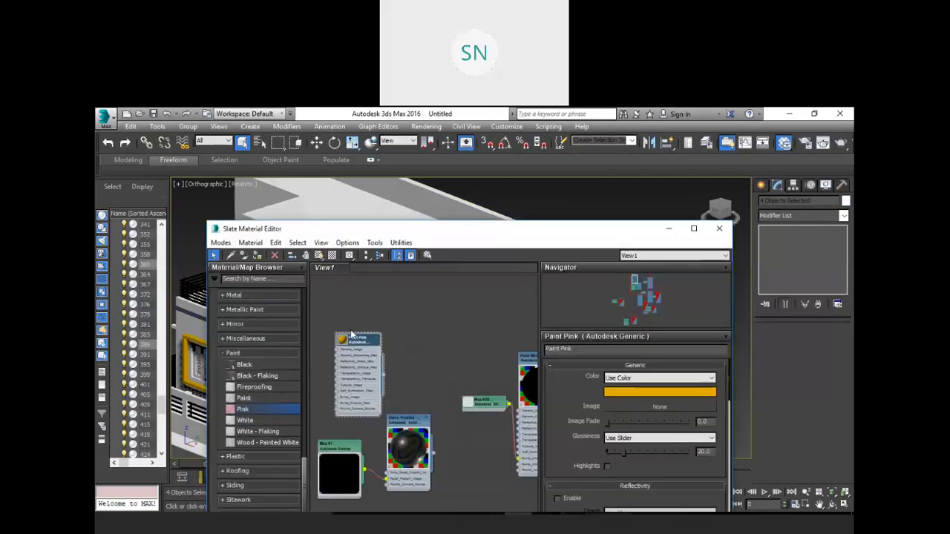
{"action": "right_click", "coordinate": [354, 338]}
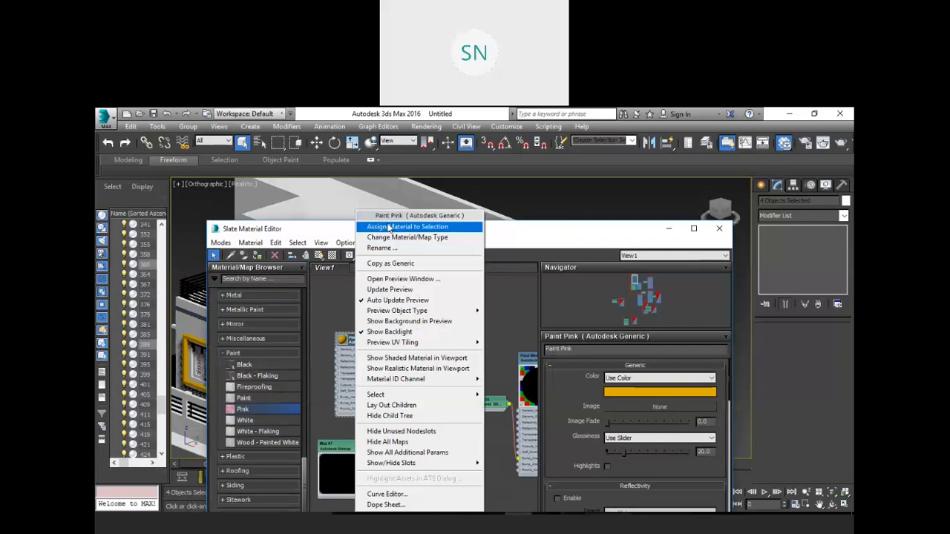
{"action": "left_click", "coordinate": [389, 227]}
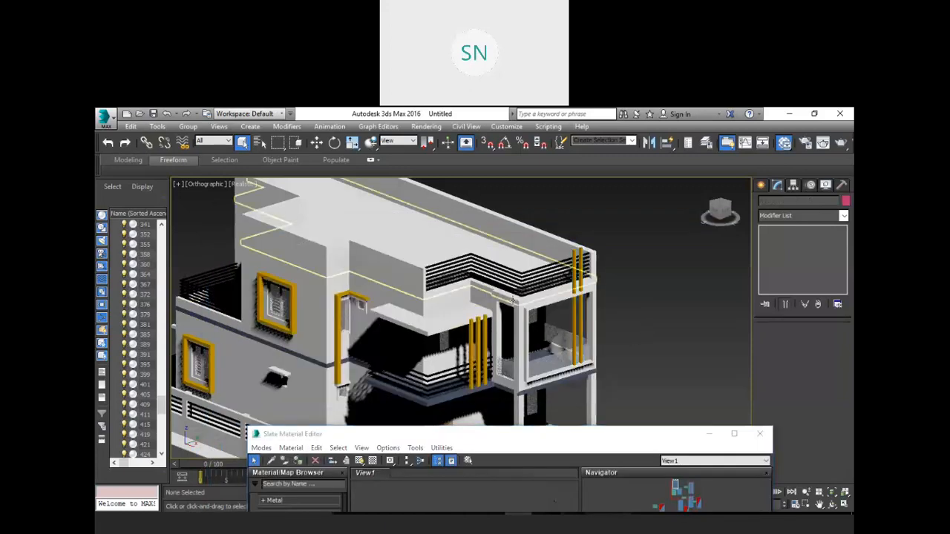
- Select the white frame around the corner balcony and add the small uneven rectangular stone material from the Stone library to the material graph
{"action": "left_click", "coordinate": [518, 312]}
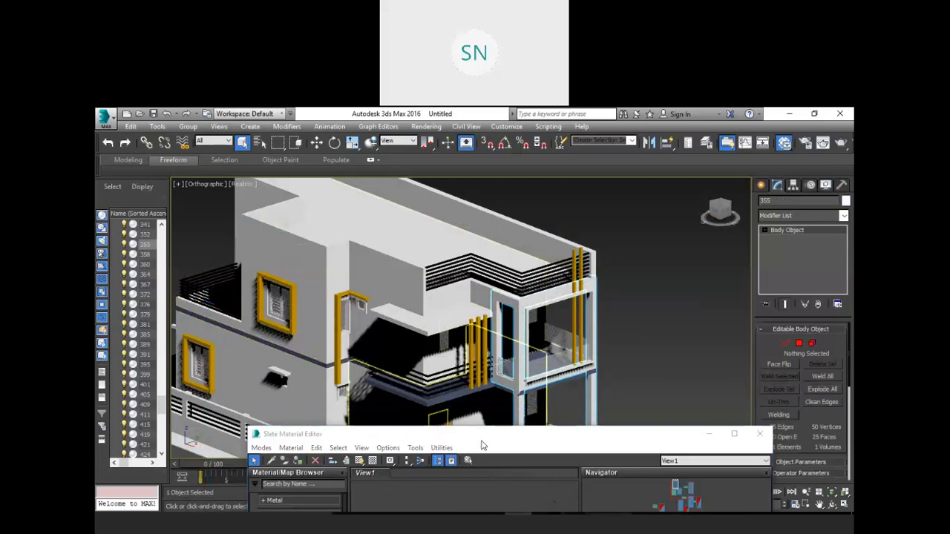
{"action": "key", "text": "m"}
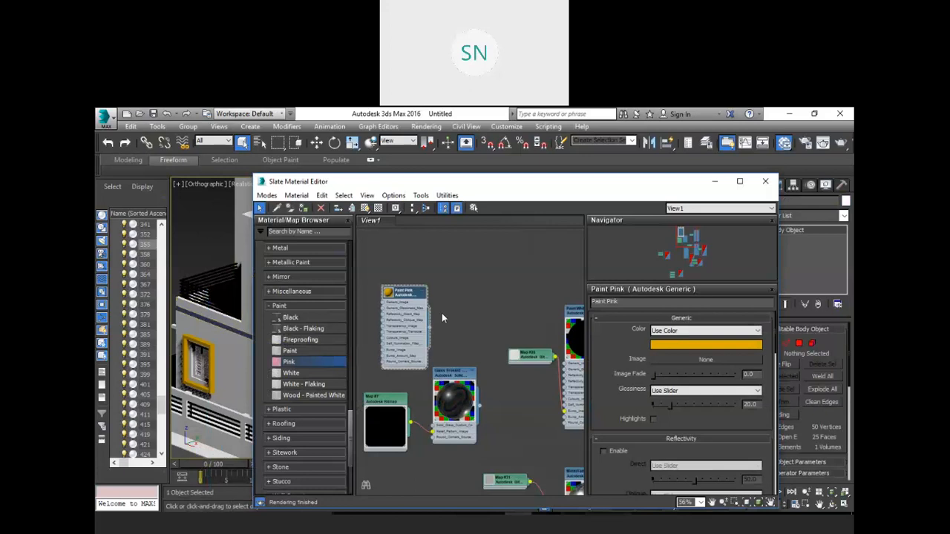
{"action": "left_click", "coordinate": [270, 305]}
{"action": "left_click", "coordinate": [270, 378]}
{"action": "left_click", "coordinate": [277, 405]}
{"action": "scroll", "coordinate": [291, 393], "scroll_direction": "down", "scroll_amount": 1}
{"action": "scroll", "coordinate": [292, 394], "scroll_direction": "down", "scroll_amount": 1}
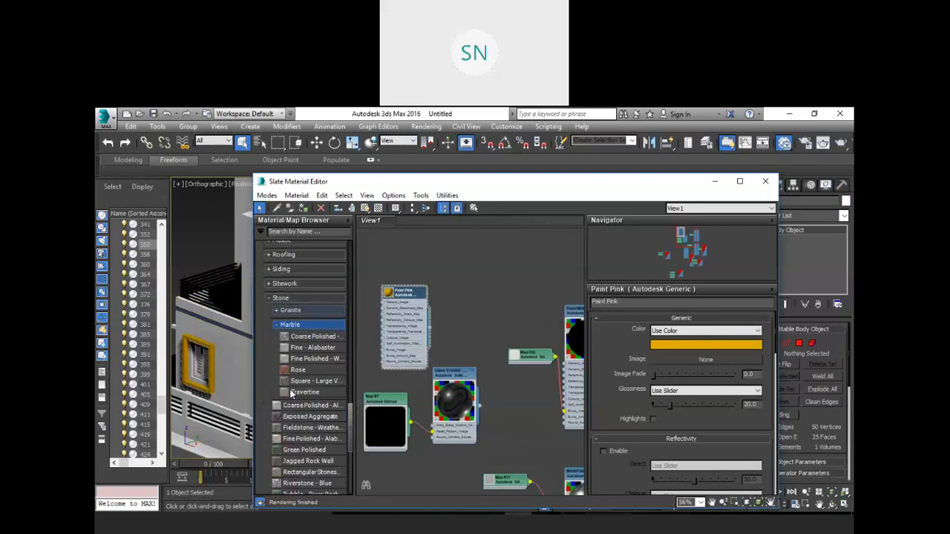
{"action": "scroll", "coordinate": [316, 439], "scroll_direction": "down", "scroll_amount": 3}
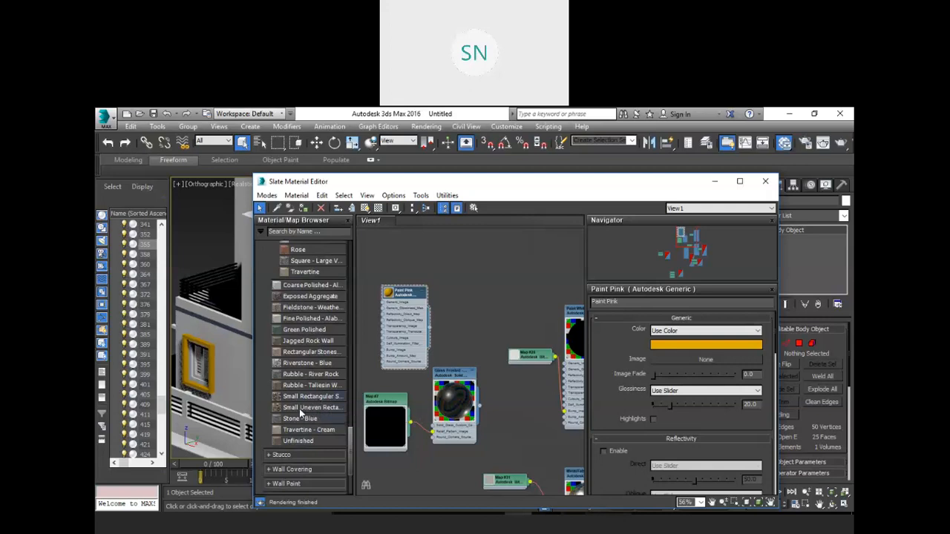
{"action": "mouse_move", "coordinate": [306, 408]}
{"action": "left_mouse_down"}
{"action": "mouse_move", "coordinate": [481, 271]}
{"action": "mouse_move", "coordinate": [485, 283]}
{"action": "mouse_move", "coordinate": [494, 264]}
{"action": "left_mouse_up"}
{"action": "mouse_move", "coordinate": [396, 291]}
{"action": "left_mouse_down"}
{"action": "mouse_move", "coordinate": [429, 278]}
{"action": "mouse_move", "coordinate": [427, 262]}
{"action": "mouse_move", "coordinate": [436, 260]}
{"action": "left_mouse_up"}
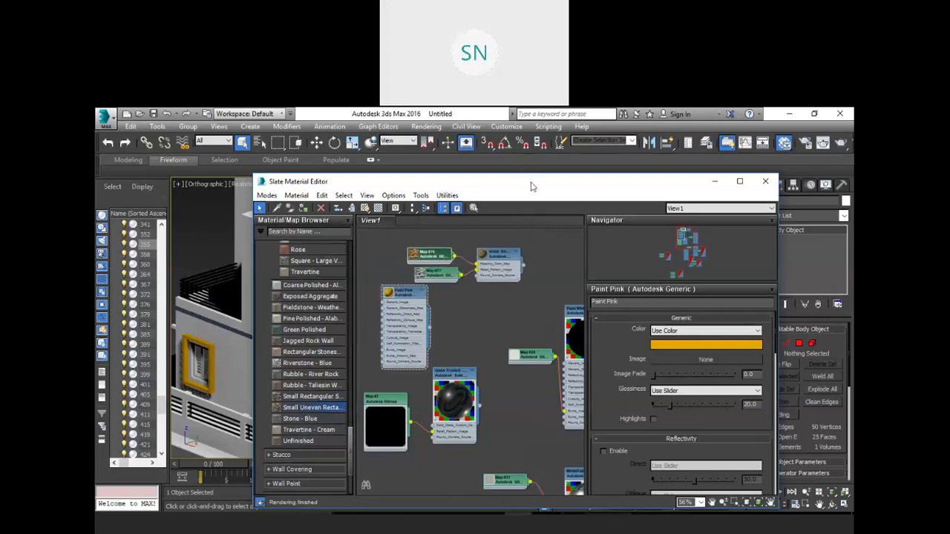
{"action": "left_click_drag", "start_coordinate": [475, 181], "coordinate": [394, 365]}
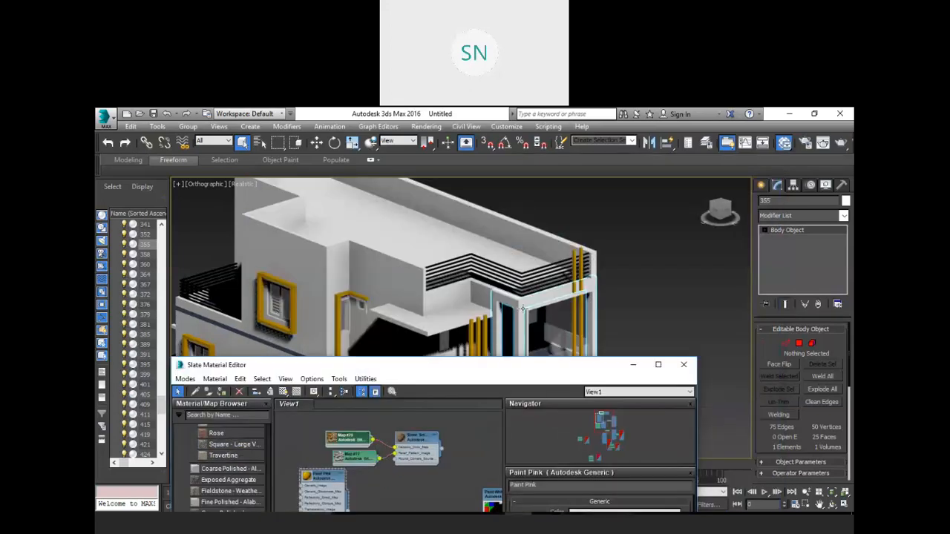
- Assign the Stone Small Uneven Rectangular Stones - Brown material to the corner balcony's outer frame
{"action": "double_click", "coordinate": [423, 441]}
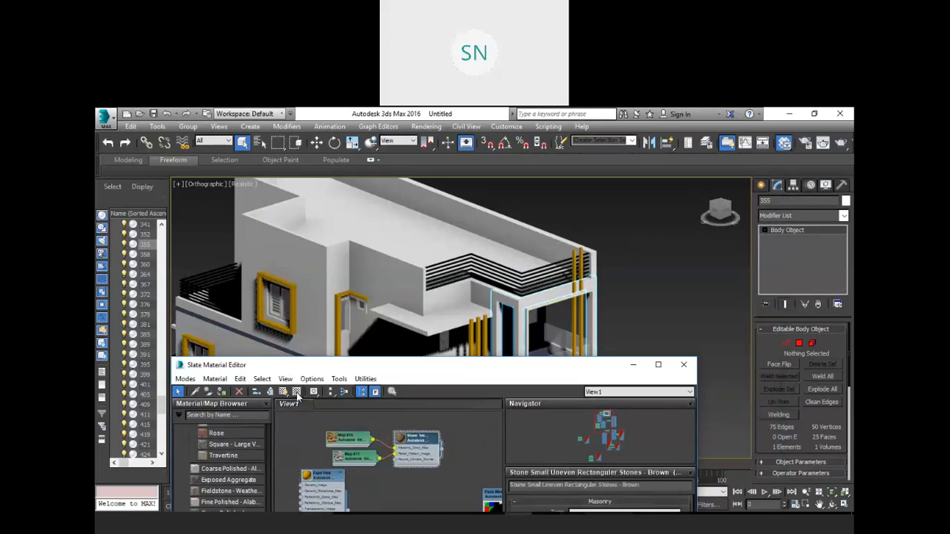
{"action": "right_click", "coordinate": [423, 435]}
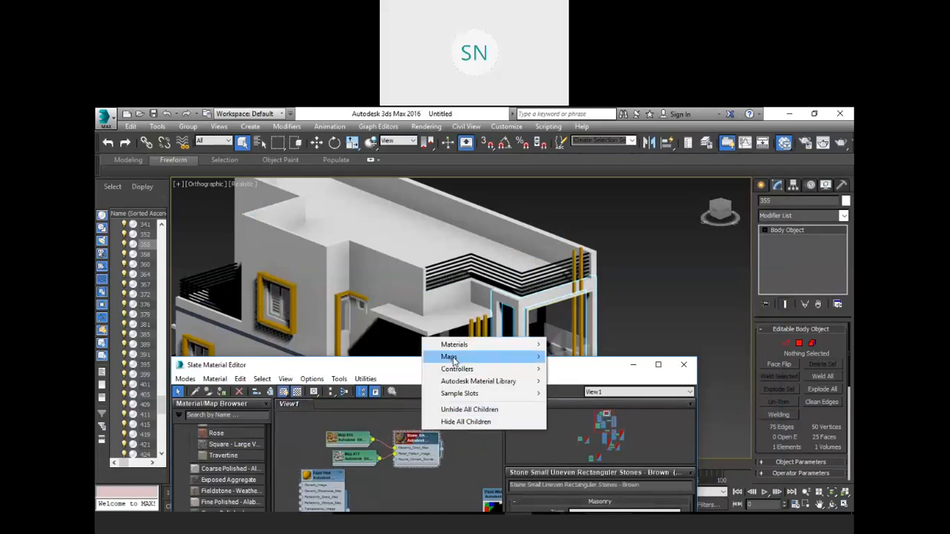
{"action": "right_click", "coordinate": [423, 437]}
{"action": "left_click", "coordinate": [474, 147]}
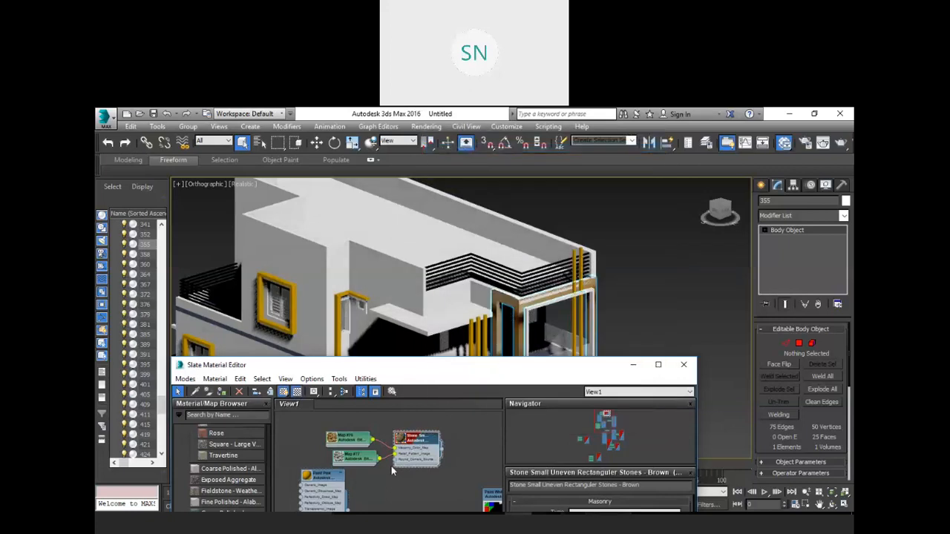
{"action": "left_click_drag", "start_coordinate": [486, 365], "coordinate": [391, 466]}
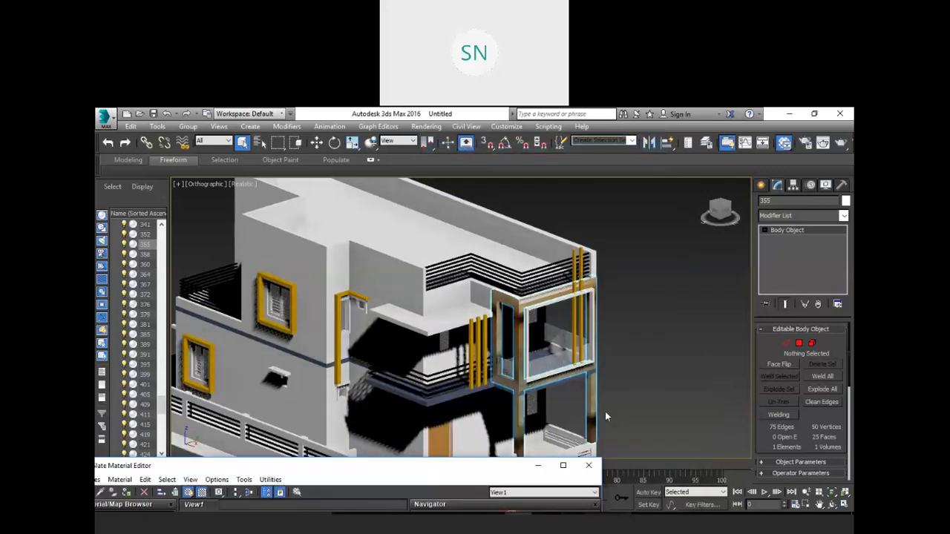
- Add a UVW Map modifier to the stone-clad outer balcony frame and use Box mapping
{"action": "left_click", "coordinate": [805, 216]}
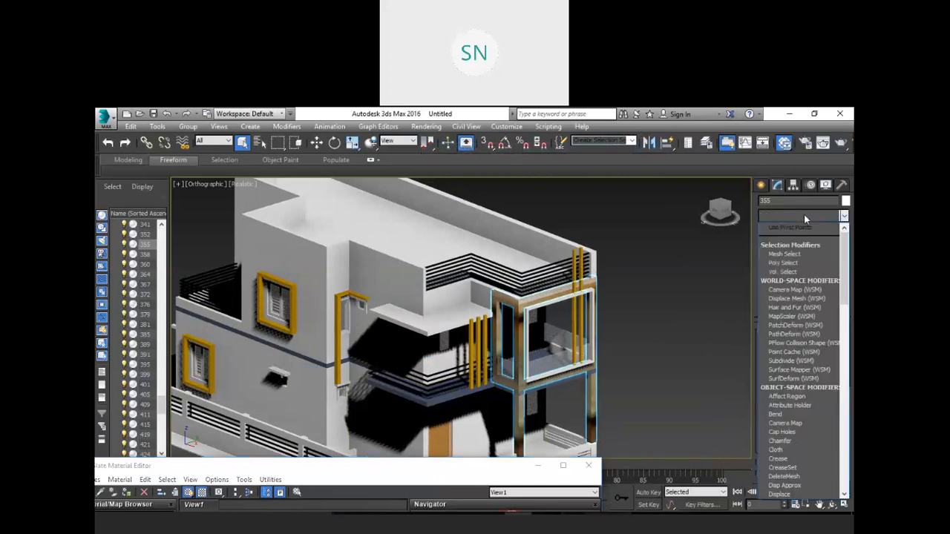
{"action": "type", "text": "uv"}
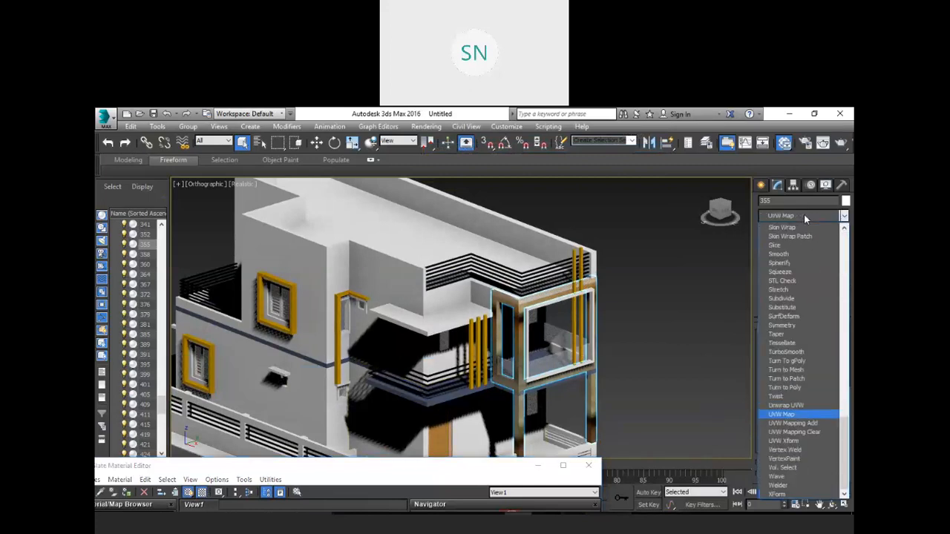
{"action": "key", "text": "Return"}
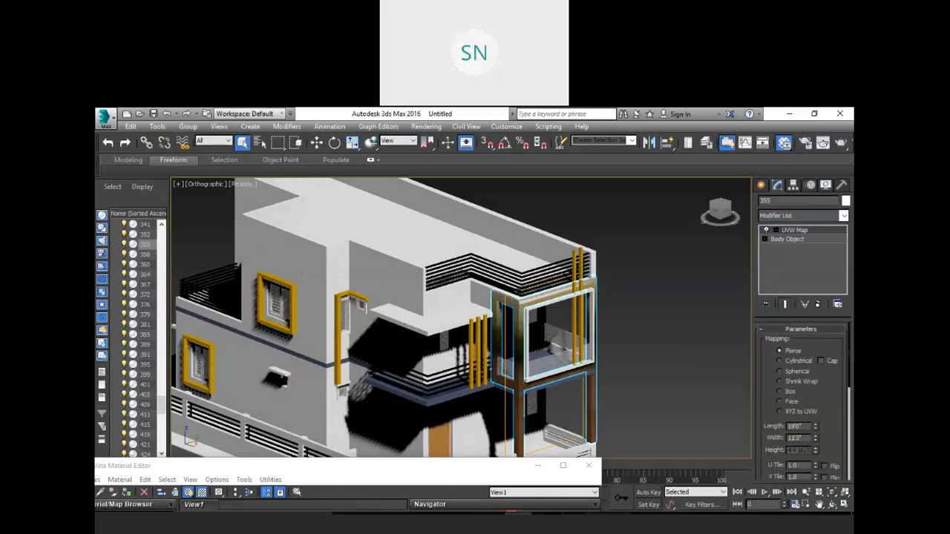
{"action": "left_click", "coordinate": [789, 393]}
- Set the outer frame's UVW mapping length, width and height to 2"
{"action": "double_click", "coordinate": [810, 427]}
{"action": "type", "text": "38"}
{"action": "key", "text": "Tab"}
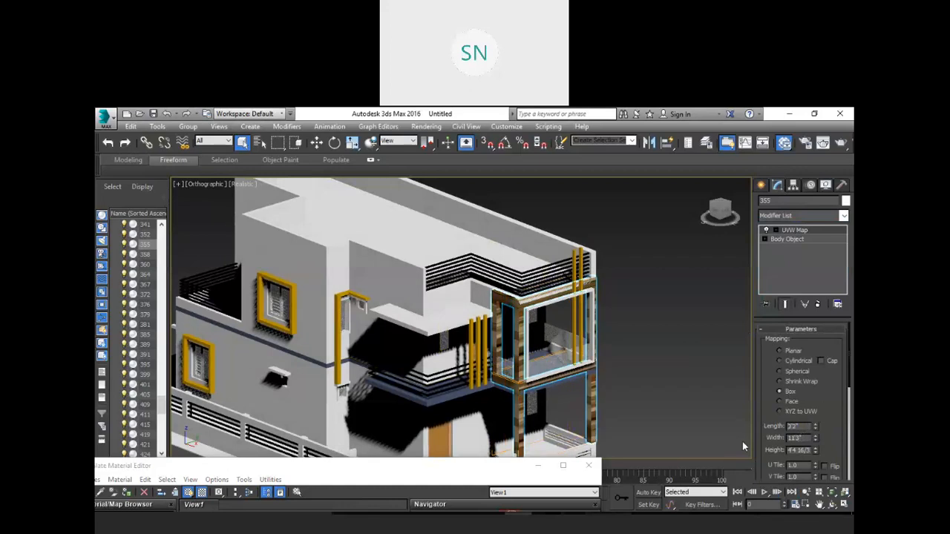
{"action": "type", "text": "2"}
{"action": "key", "text": "Tab"}
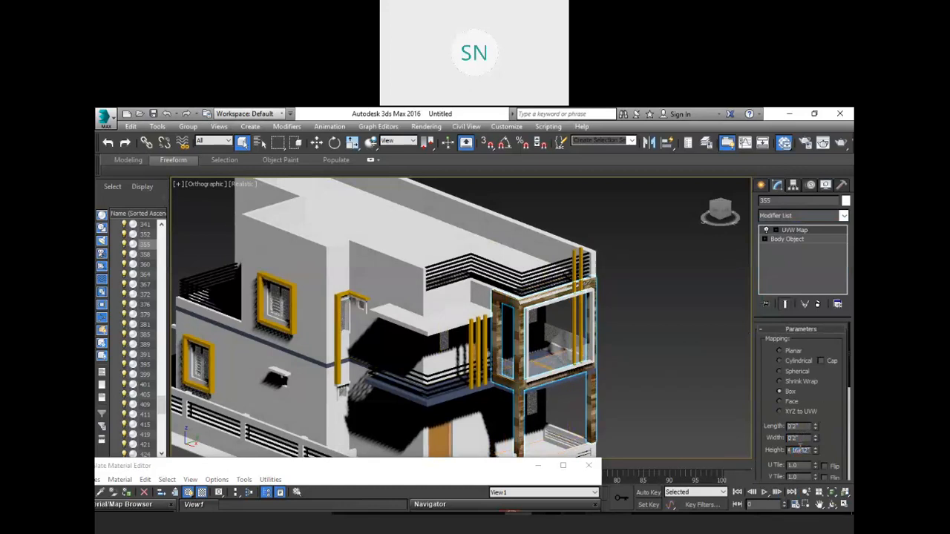
{"action": "key", "text": "BackSpace"}
{"action": "key", "text": "Return"}
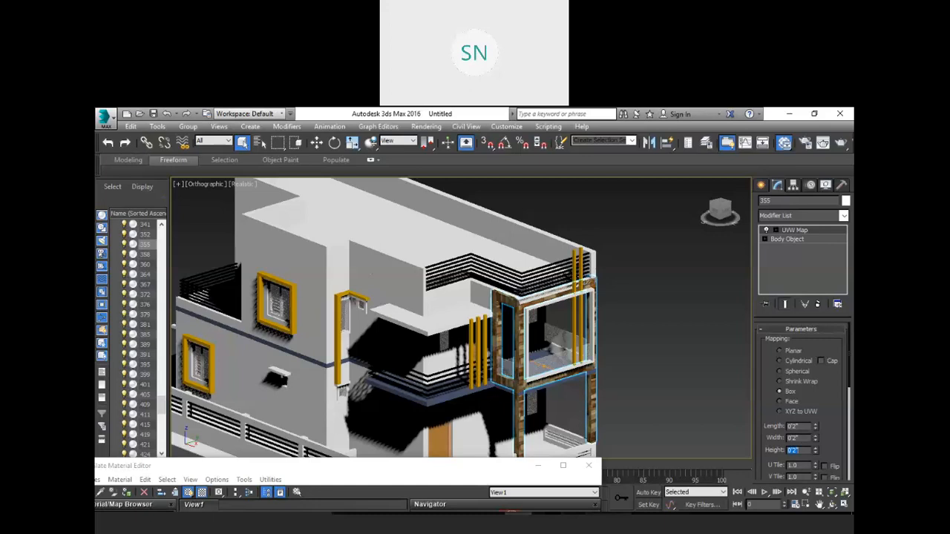
- Set the outer frame's UVW mapping length, width and height to 1"
{"action": "scroll", "coordinate": [519, 388], "scroll_direction": "up", "scroll_amount": 6}
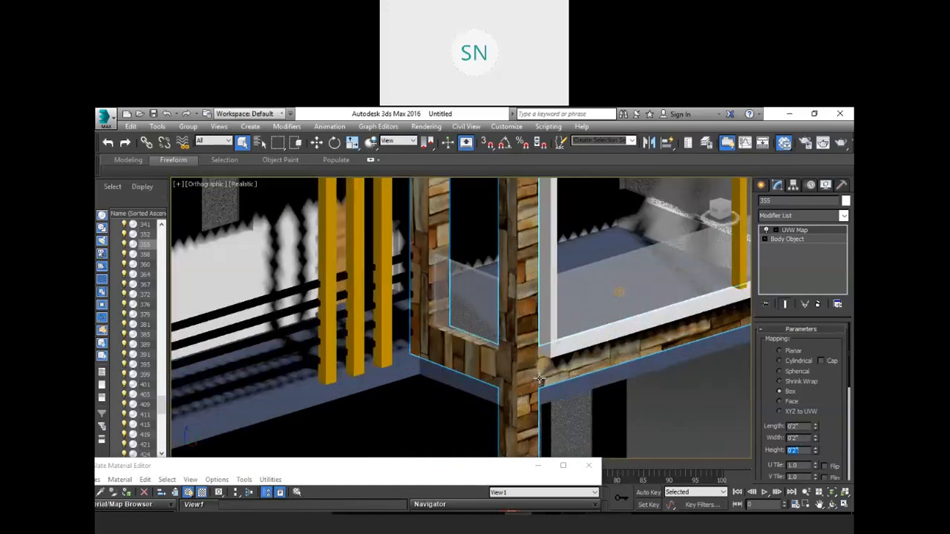
{"action": "scroll", "coordinate": [527, 379], "scroll_direction": "down", "scroll_amount": 1}
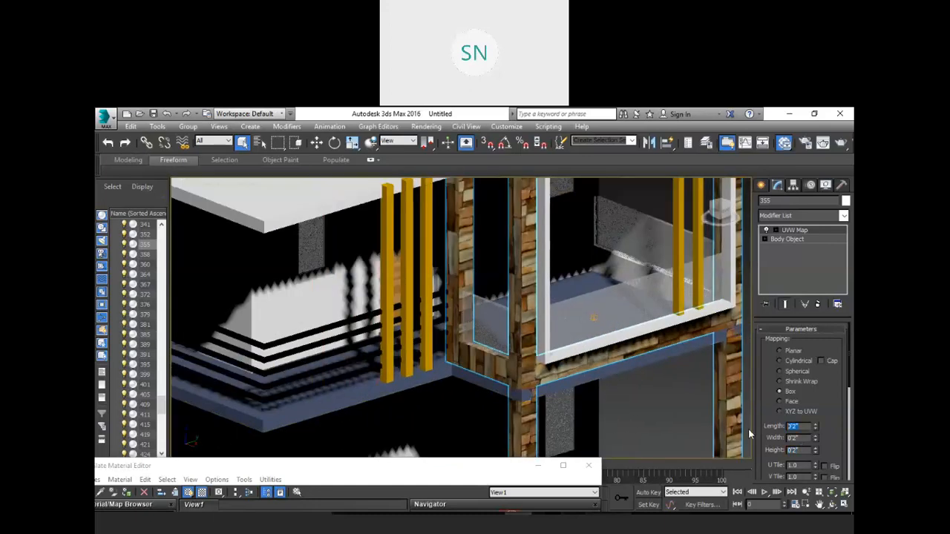
{"action": "type", "text": "1'"}
{"action": "key", "text": "Tab"}
{"action": "type", "text": "1"}
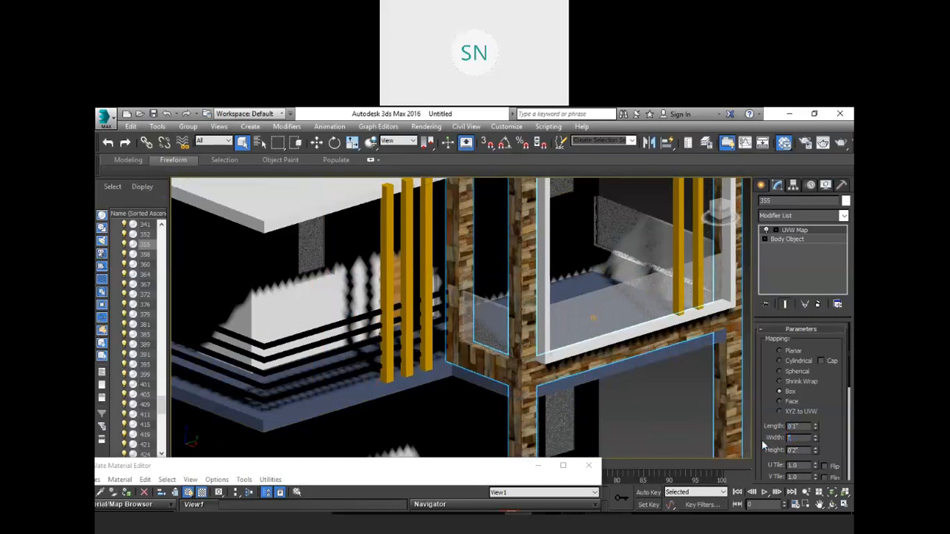
{"action": "key", "text": "Tab"}
{"action": "key", "text": "Return"}
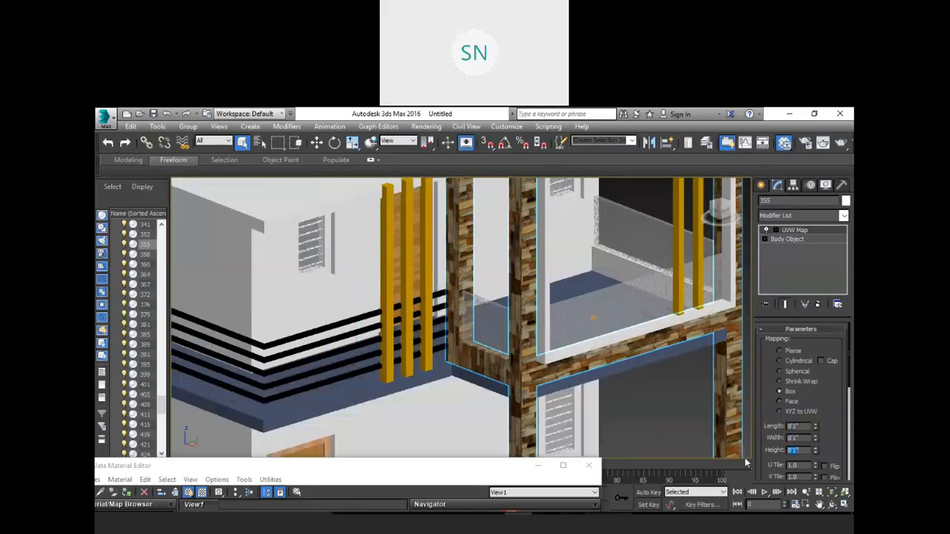
- Inspect the stone direction on the outer balcony frame and set its UVW mapping alignment to Y
{"action": "scroll", "coordinate": [531, 369], "scroll_direction": "down", "scroll_amount": 2}
{"action": "middle_click_drag", "start_coordinate": [531, 370], "coordinate": [576, 331]}
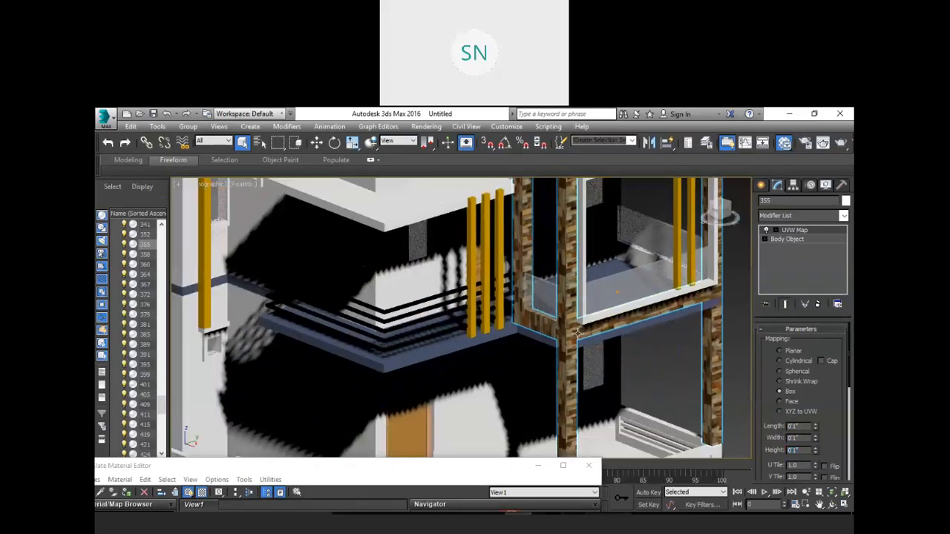
{"action": "scroll", "coordinate": [577, 334], "scroll_direction": "down", "scroll_amount": 3}
{"action": "middle_click_drag", "start_coordinate": [372, 191], "coordinate": [506, 248]}
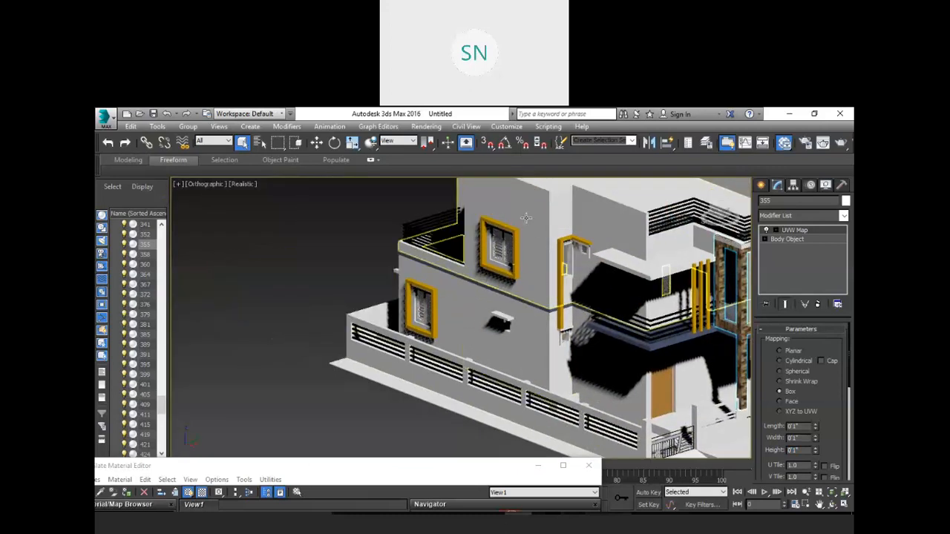
{"action": "middle_click_drag", "start_coordinate": [606, 273], "coordinate": [549, 296]}
{"action": "left_click", "coordinate": [597, 299]}
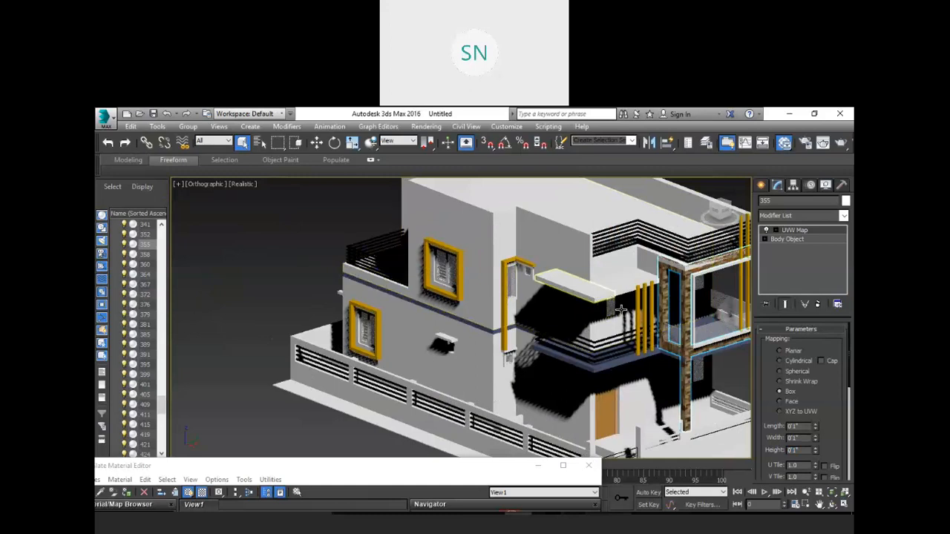
{"action": "scroll", "coordinate": [620, 308], "scroll_direction": "up", "scroll_amount": 6}
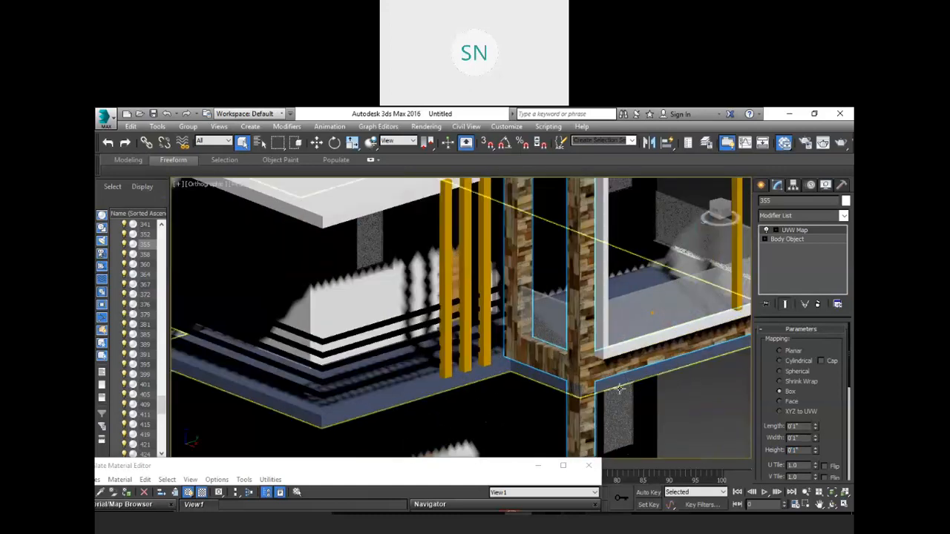
{"action": "scroll", "coordinate": [563, 359], "scroll_direction": "up", "scroll_amount": 2}
{"action": "scroll", "coordinate": [594, 375], "scroll_direction": "up", "scroll_amount": 2}
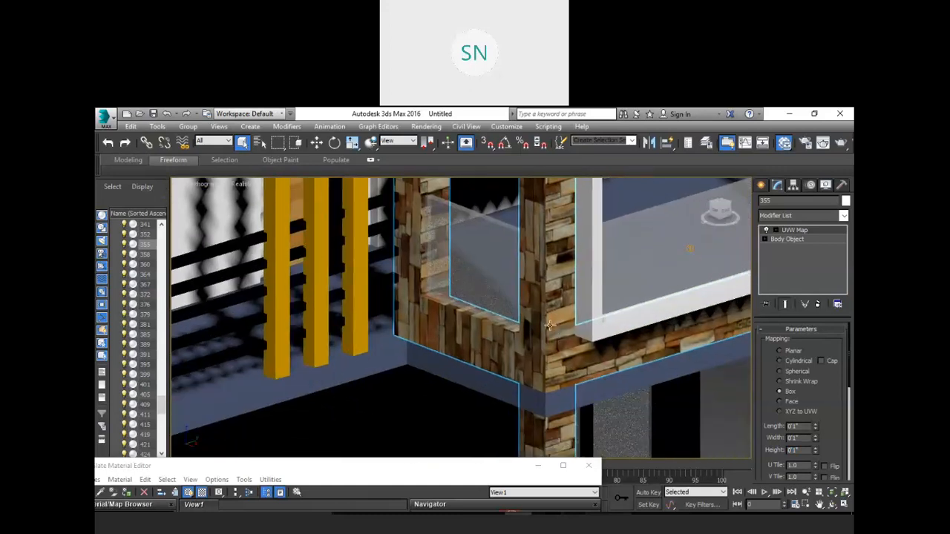
{"action": "scroll", "coordinate": [800, 416], "scroll_direction": "down", "scroll_amount": 5}
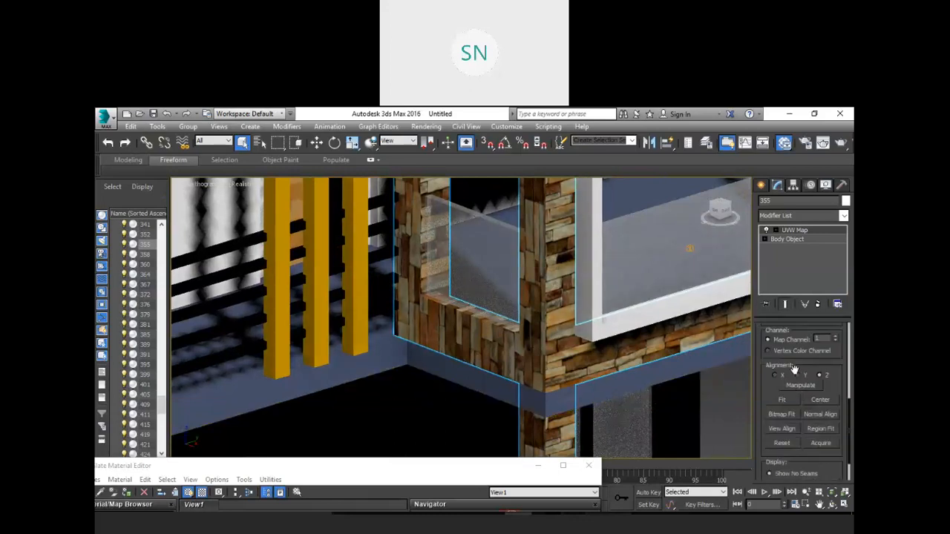
{"action": "left_click", "coordinate": [798, 375]}
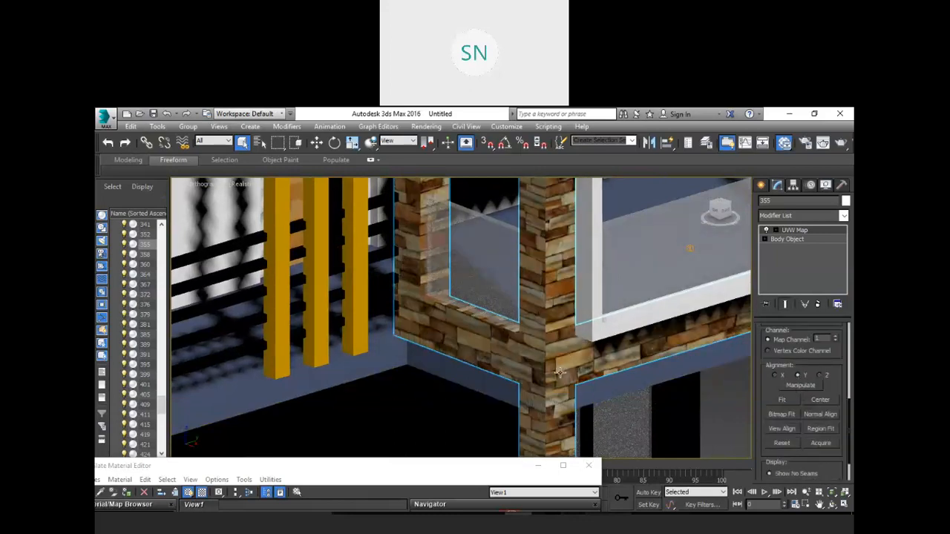
- Select the white inner window frame of the corner balcony and assign it the brown small uneven rectangular stone material
{"action": "scroll", "coordinate": [560, 372], "scroll_direction": "down", "scroll_amount": 5}
{"action": "middle_click_drag", "start_coordinate": [594, 362], "coordinate": [540, 386]}
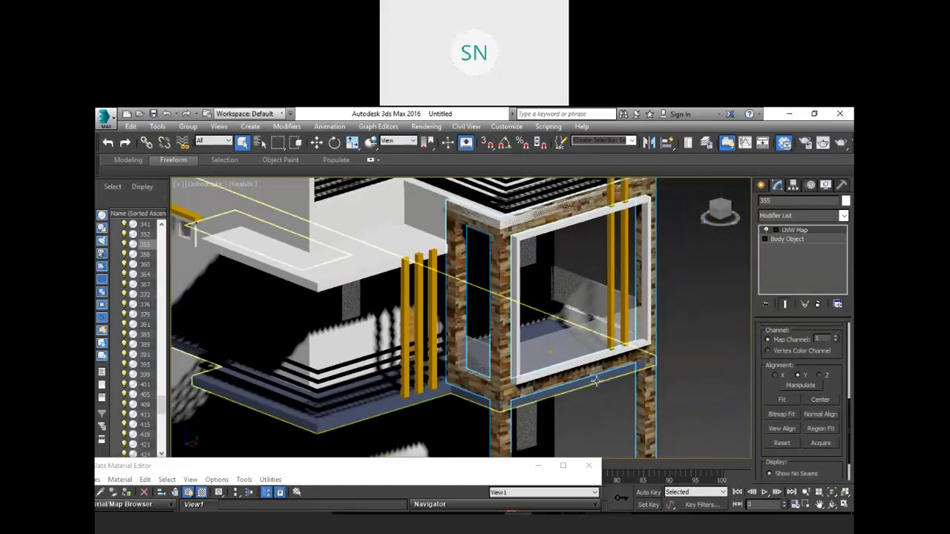
{"action": "left_click", "coordinate": [526, 389]}
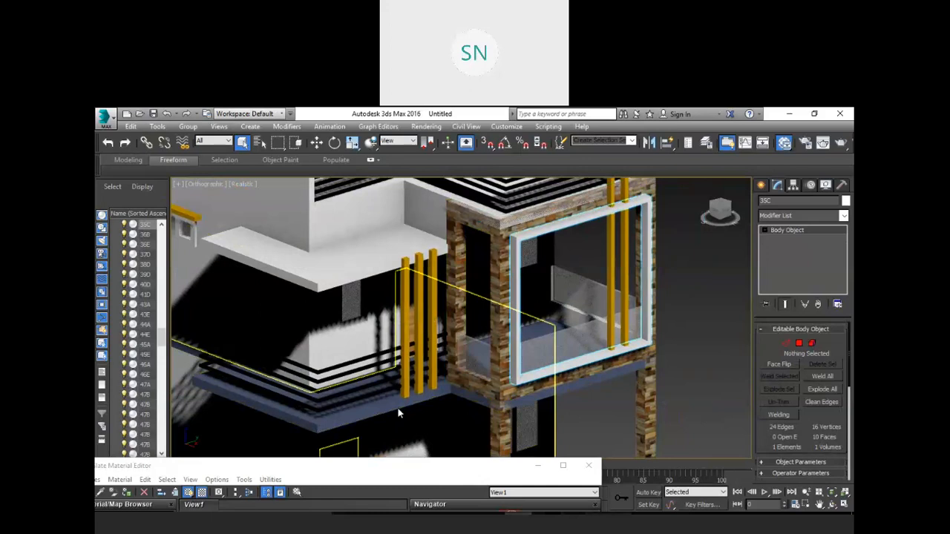
{"action": "right_click", "coordinate": [352, 383]}
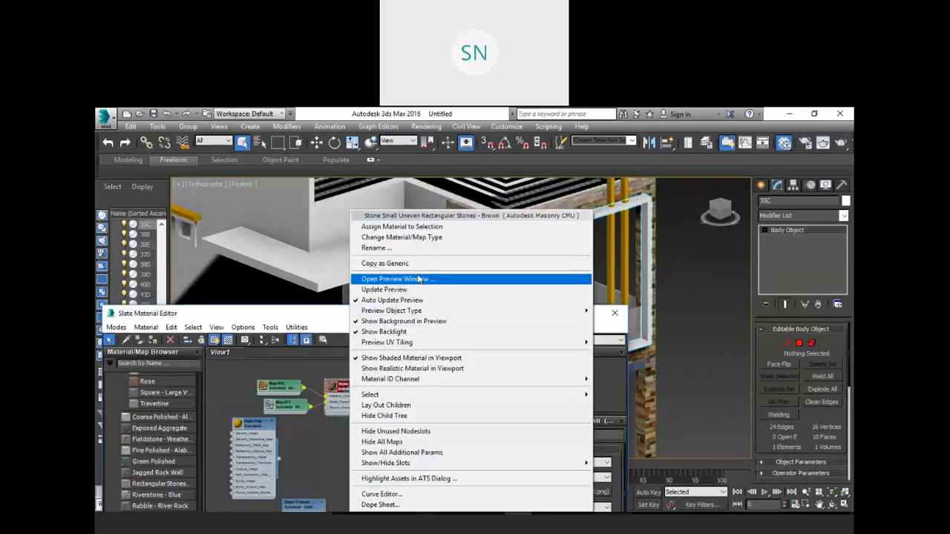
{"action": "left_click", "coordinate": [438, 227]}
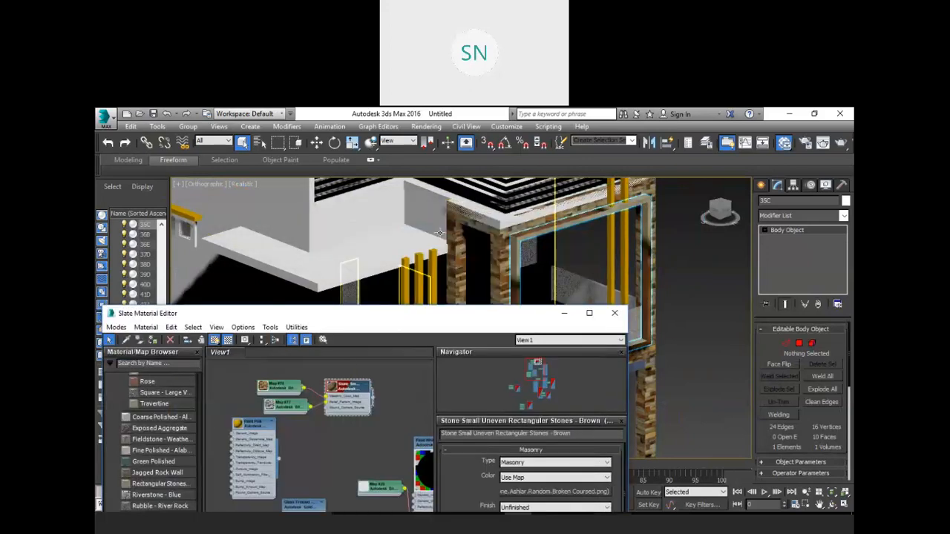
{"action": "left_click_drag", "start_coordinate": [448, 317], "coordinate": [391, 482]}
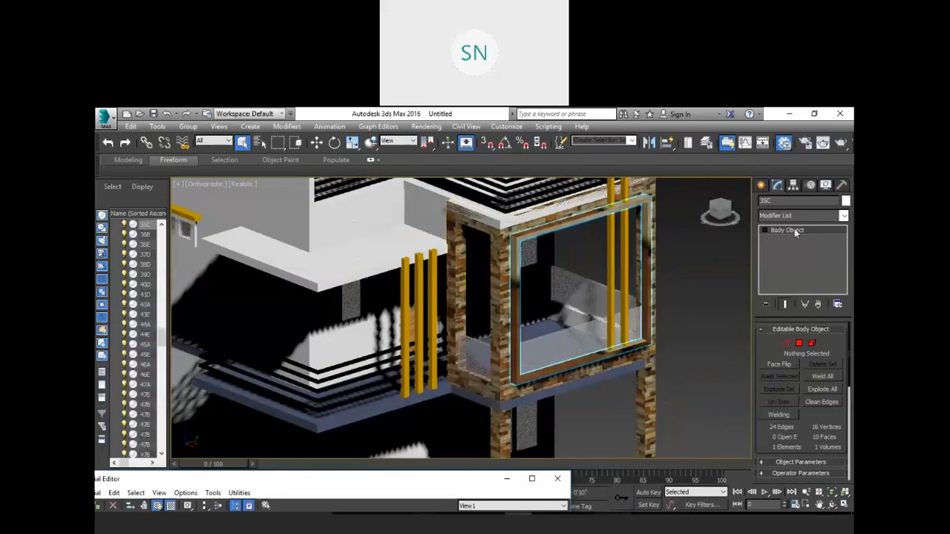
- Add a UVW Map modifier to the corner balcony's inner window frame
{"action": "right_click", "coordinate": [798, 213]}
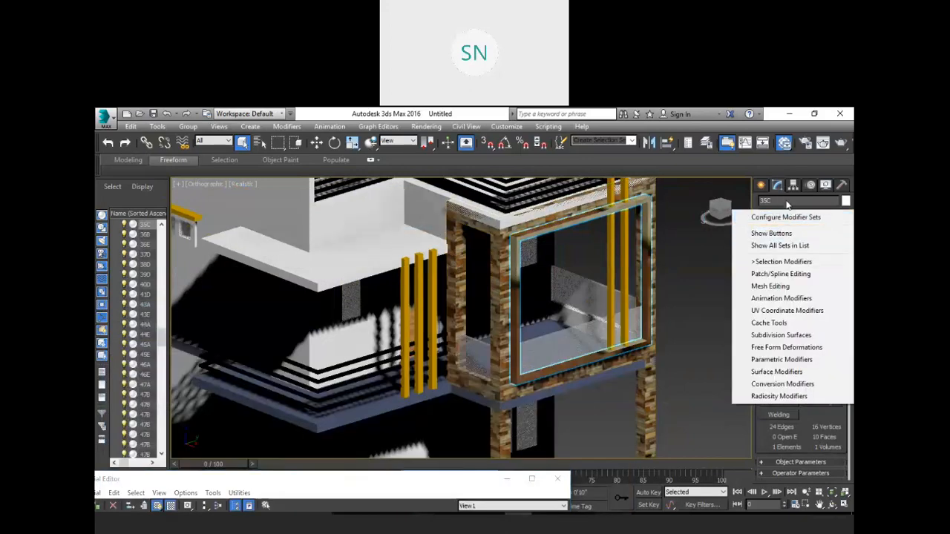
{"action": "left_click", "coordinate": [777, 186]}
{"action": "left_click", "coordinate": [801, 216]}
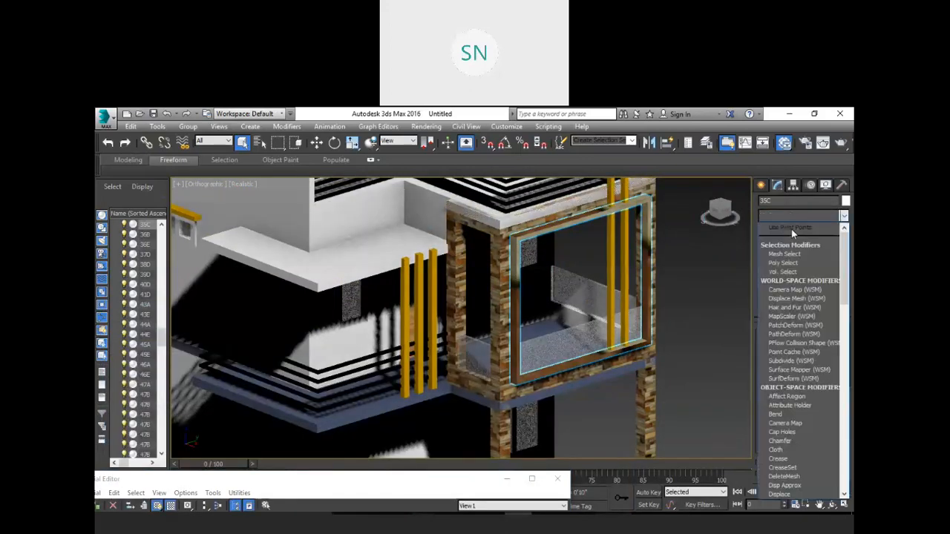
{"action": "type", "text": "uvw"}
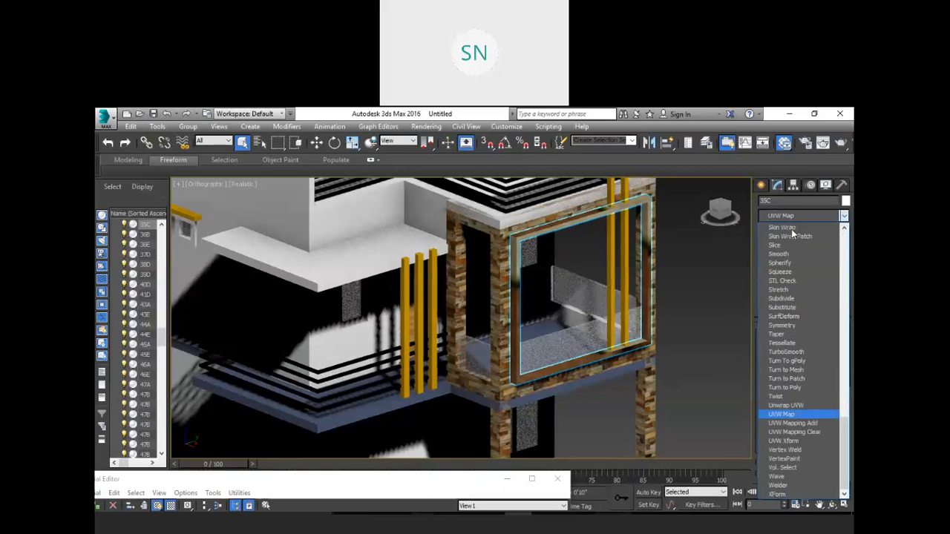
{"action": "type", "text": "w"}
{"action": "left_click", "coordinate": [786, 414]}
- Use Box mapping on the inner window frame with length, width and height of 1"
{"action": "left_click_drag", "start_coordinate": [801, 427], "coordinate": [749, 439]}
{"action": "type", "text": "1"}
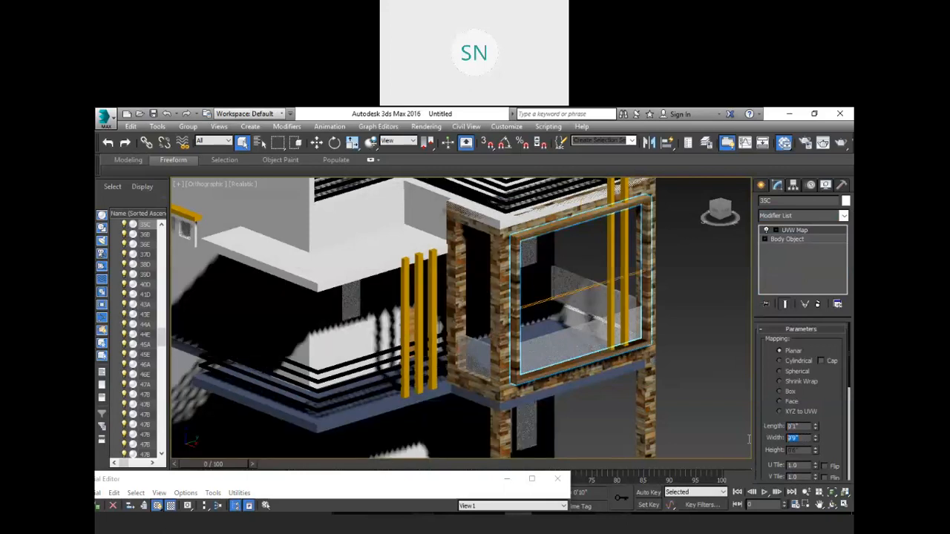
{"action": "type", "text": "1111111"}
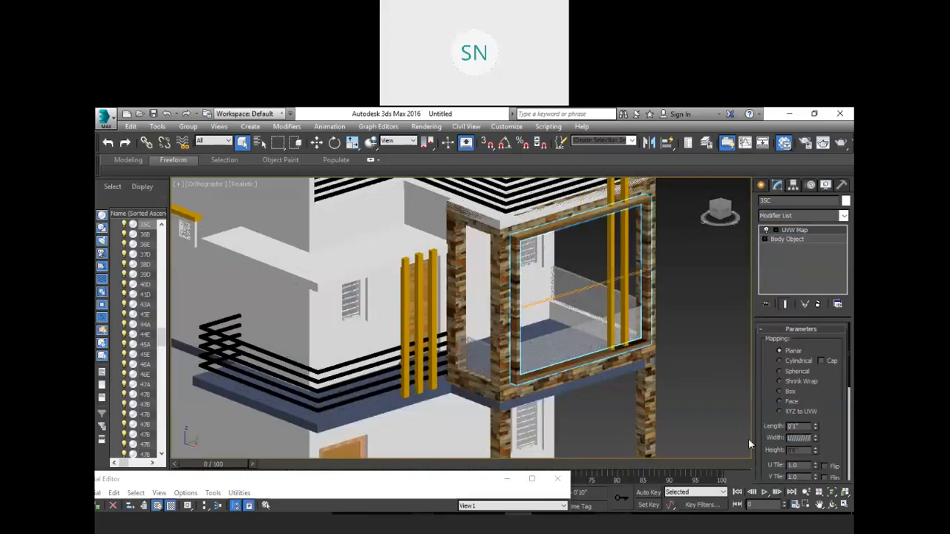
{"action": "key", "text": "BackSpace"}
{"action": "key", "text": "BackSpace"}
{"action": "key", "text": "BackSpace"}
{"action": "key", "text": "BackSpace"}
{"action": "key", "text": "BackSpace"}
{"action": "key", "text": "BackSpace"}
{"action": "key", "text": "BackSpace"}
{"action": "key", "text": "BackSpace"}
{"action": "key", "text": "BackSpace"}
{"action": "key", "text": "BackSpace"}
{"action": "type", "text": "1"}
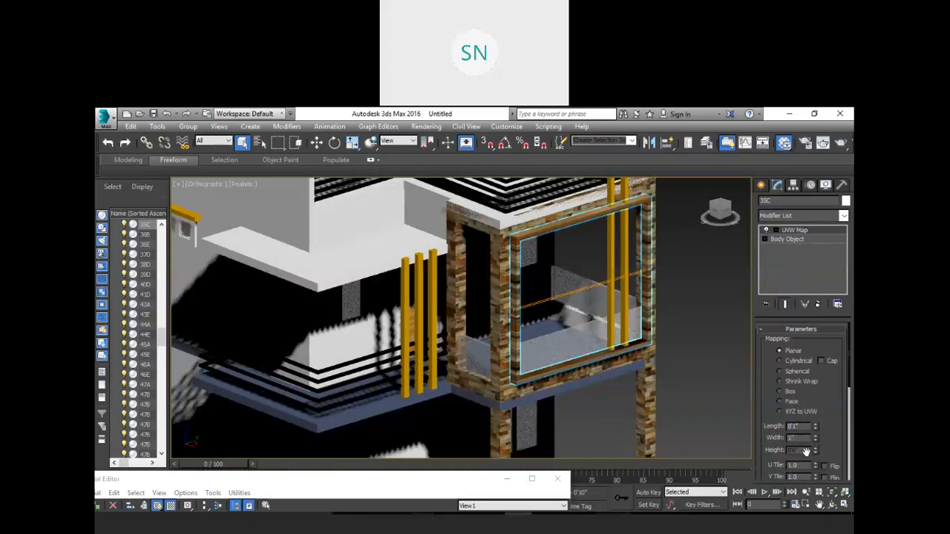
{"action": "left_click", "coordinate": [790, 392]}
{"action": "left_click_drag", "start_coordinate": [806, 451], "coordinate": [760, 453]}
{"action": "type", "text": "1"}
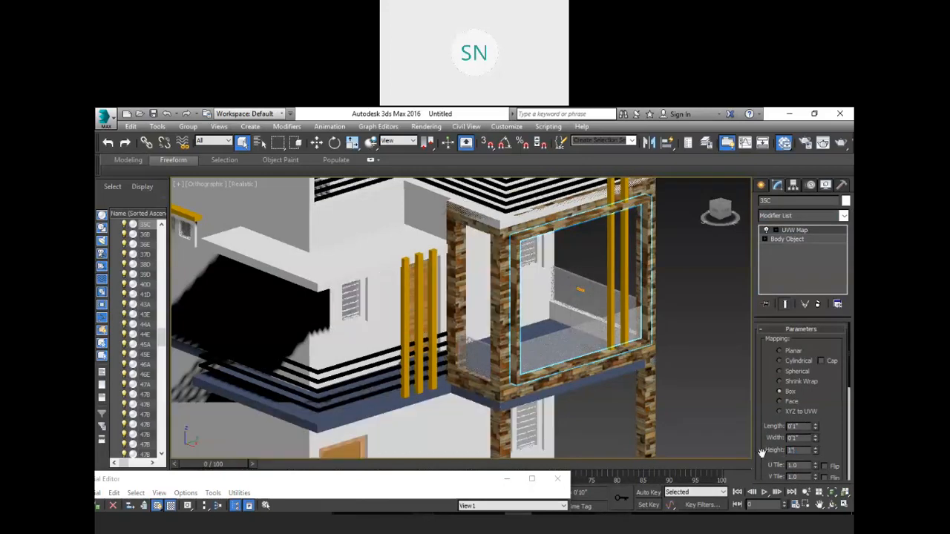
- Set the inner window frame's UVW mapping alignment to Y and deselect the frame
{"action": "left_click_drag", "start_coordinate": [833, 432], "coordinate": [836, 292]}
{"action": "left_click", "coordinate": [798, 419]}
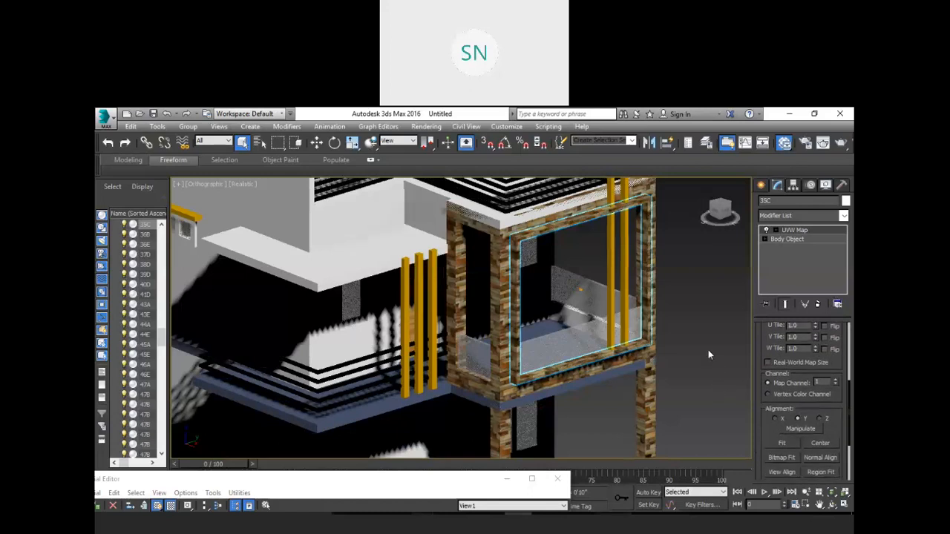
{"action": "left_click", "coordinate": [663, 338]}
{"action": "scroll", "coordinate": [655, 282], "scroll_direction": "up", "scroll_amount": 2}
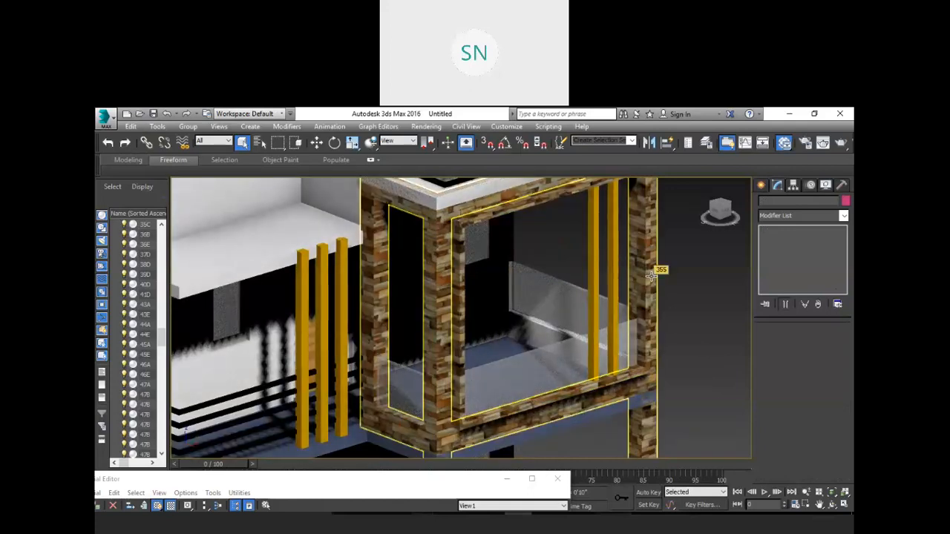
- Assign the golden orange Paint Pink material to the small white ledge at the foot of the tall corner trim
{"action": "left_click", "coordinate": [623, 297]}
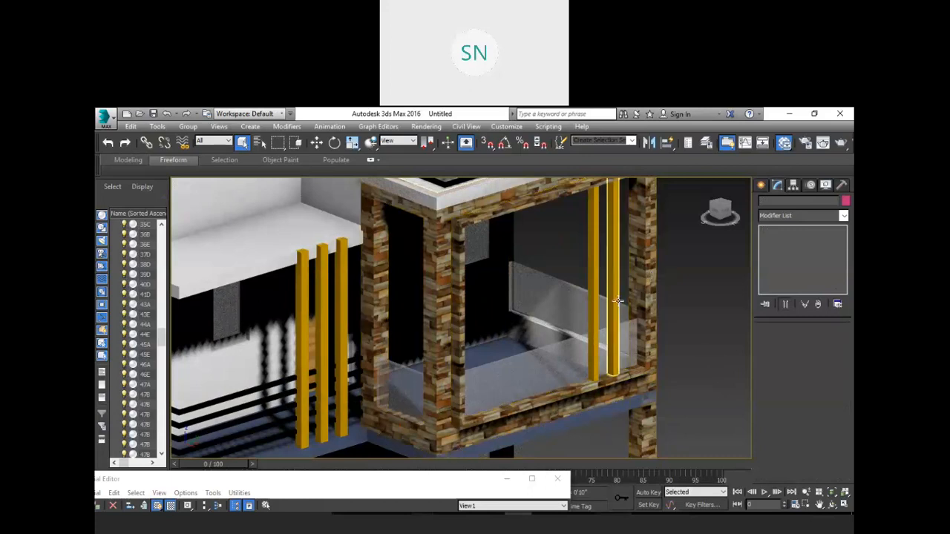
{"action": "left_click", "coordinate": [593, 322]}
{"action": "scroll", "coordinate": [574, 303], "scroll_direction": "down", "scroll_amount": 2}
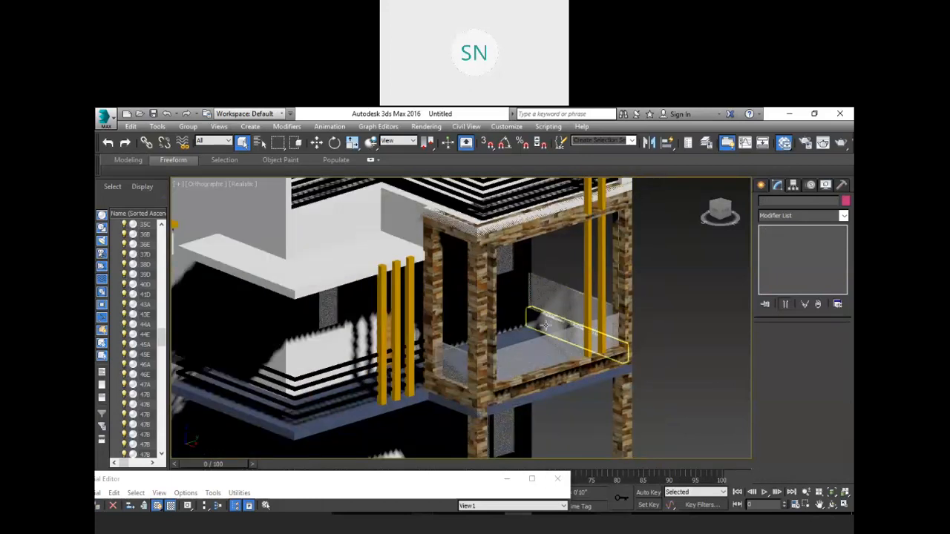
{"action": "middle_click_drag", "start_coordinate": [550, 323], "coordinate": [615, 312]}
{"action": "scroll", "coordinate": [622, 314], "scroll_direction": "down", "scroll_amount": 2}
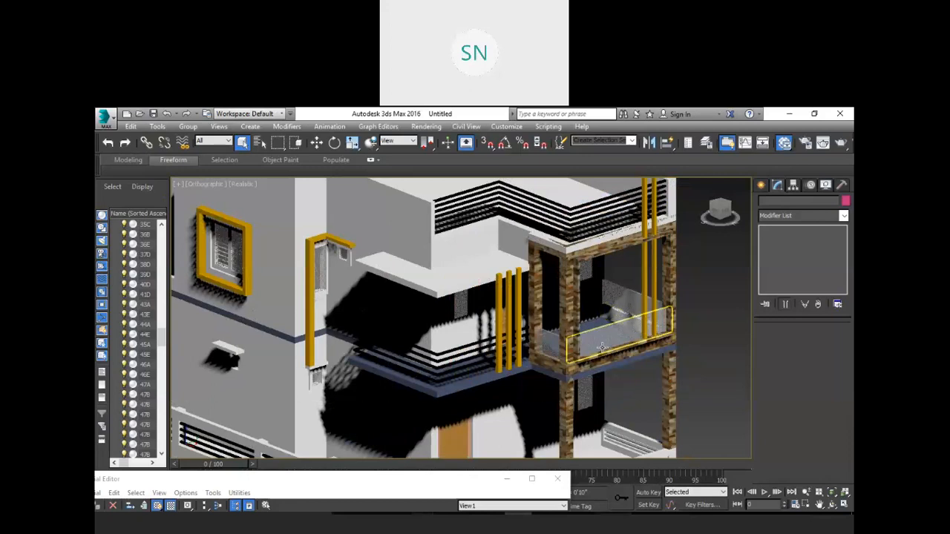
{"action": "middle_click_drag", "start_coordinate": [602, 347], "coordinate": [575, 328], "text": "alt"}
{"action": "middle_click_drag", "start_coordinate": [472, 359], "coordinate": [581, 388]}
{"action": "middle_click_drag", "start_coordinate": [459, 388], "coordinate": [491, 386], "text": "alt"}
{"action": "middle_click_drag", "start_coordinate": [443, 363], "coordinate": [500, 360], "text": "alt"}
{"action": "left_click", "coordinate": [451, 352]}
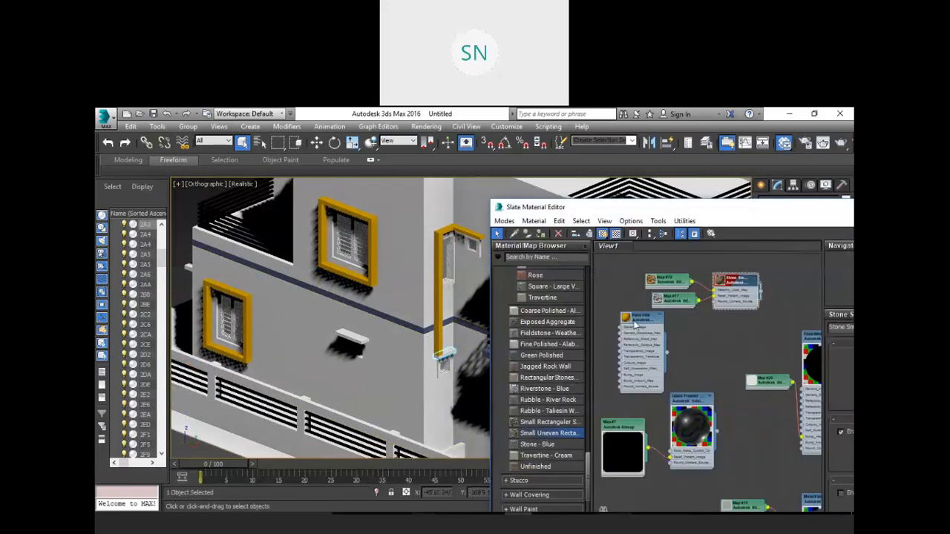
{"action": "left_click", "coordinate": [641, 321]}
{"action": "right_click", "coordinate": [643, 322]}
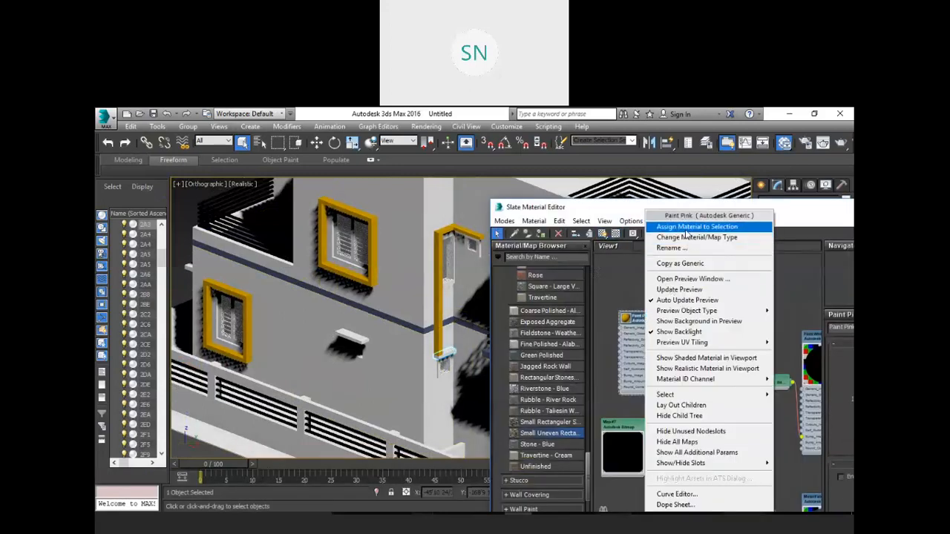
{"action": "left_click", "coordinate": [687, 227]}
- Assign the golden orange Paint Pink material to the small white sunshade on the side wall
{"action": "left_click", "coordinate": [354, 338]}
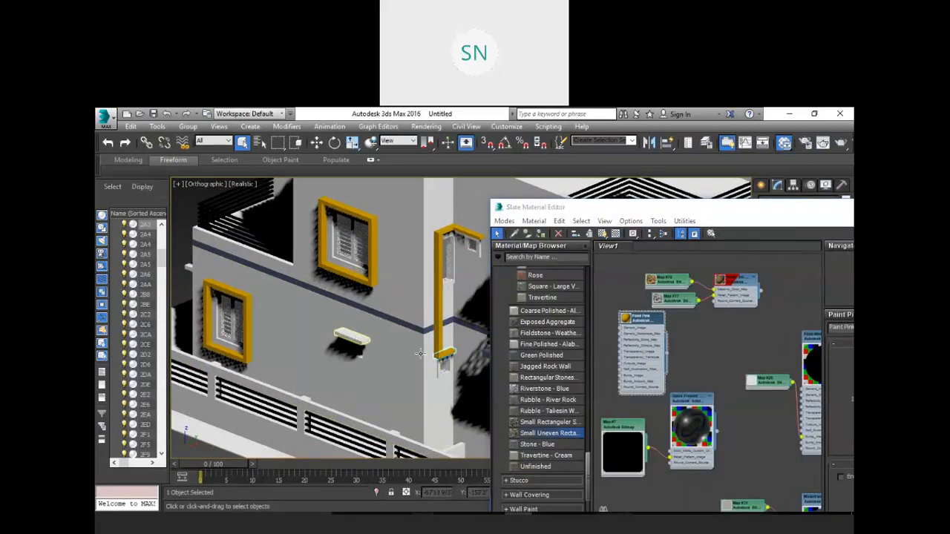
{"action": "right_click", "coordinate": [642, 321]}
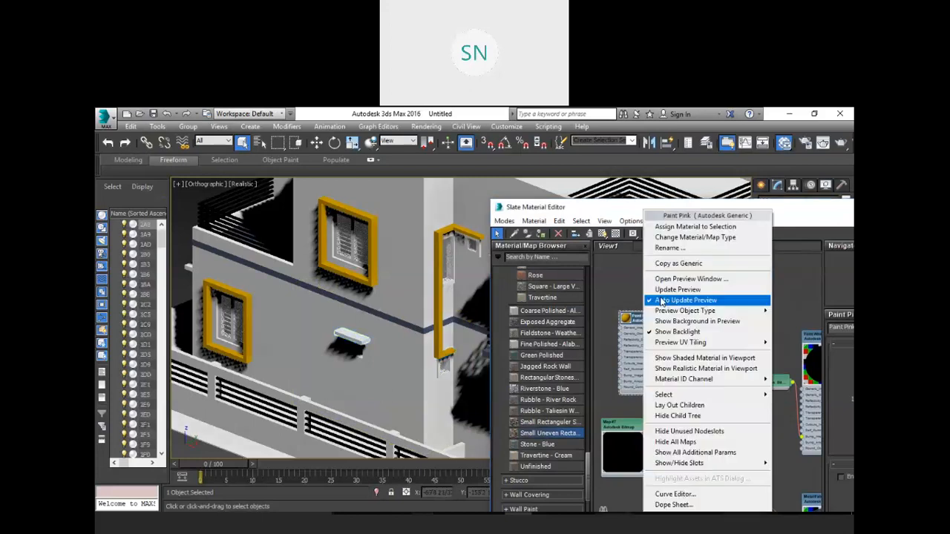
{"action": "left_click", "coordinate": [687, 221]}
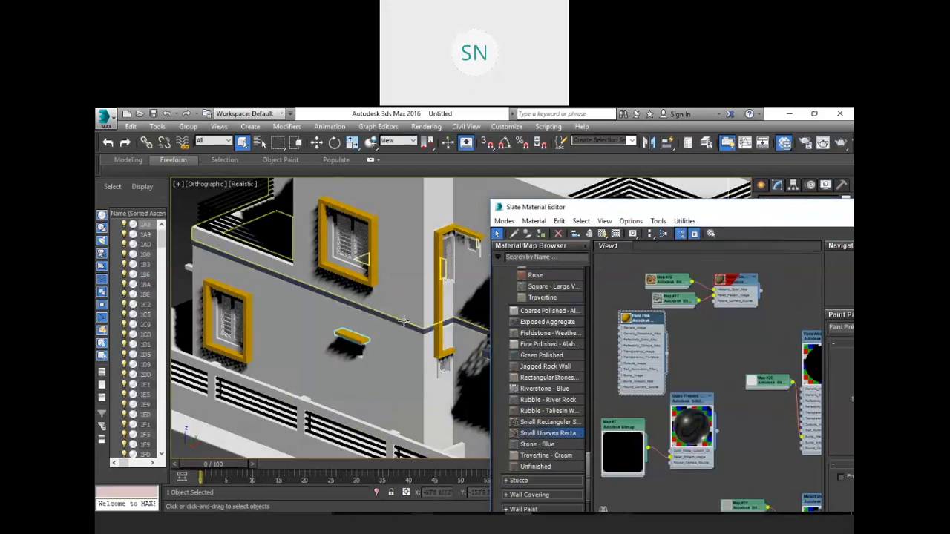
{"action": "middle_click_drag", "start_coordinate": [423, 329], "coordinate": [465, 349]}
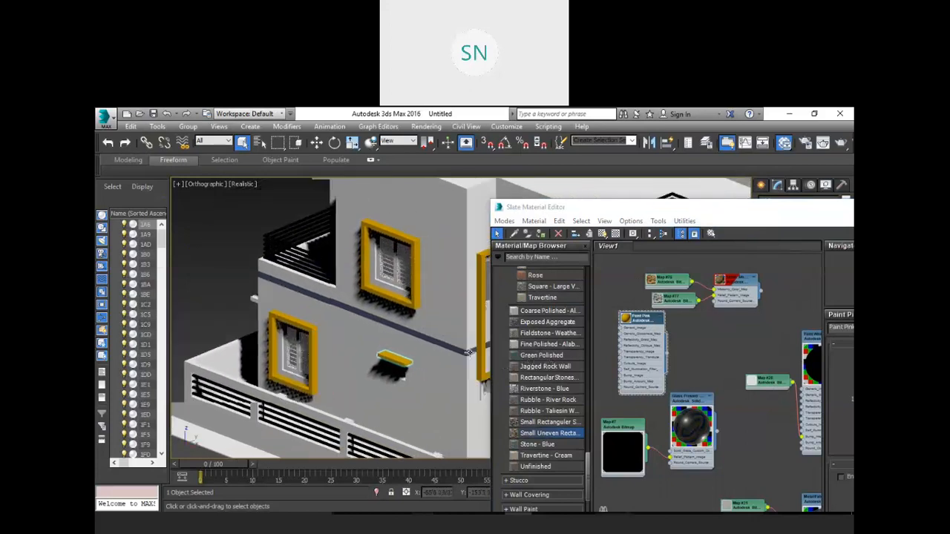
- Set the Box UVW mapping length, width and height of the blue floor slab band to 1" each
{"action": "left_click_drag", "start_coordinate": [652, 210], "coordinate": [453, 507]}
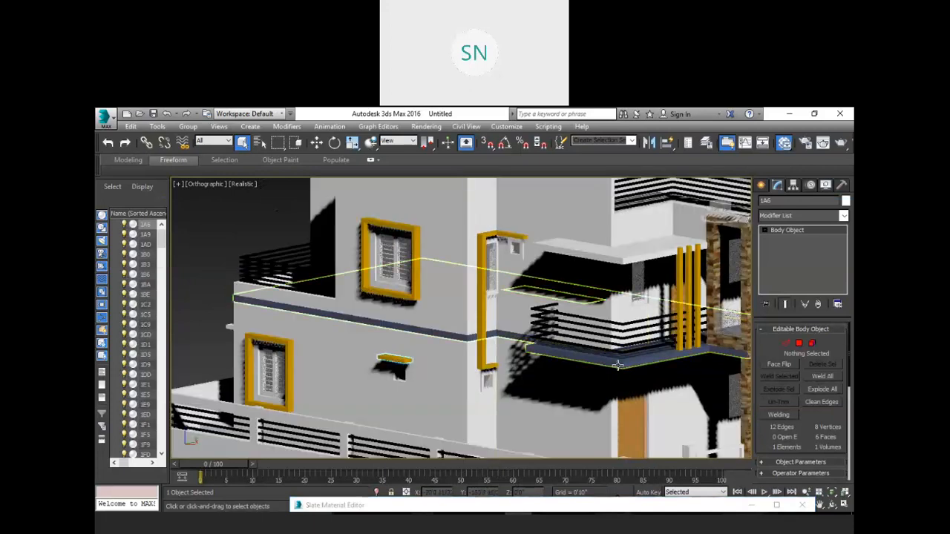
{"action": "left_click", "coordinate": [794, 230]}
{"action": "left_click", "coordinate": [800, 426]}
{"action": "type", "text": "1"}
{"action": "key", "text": "Return"}
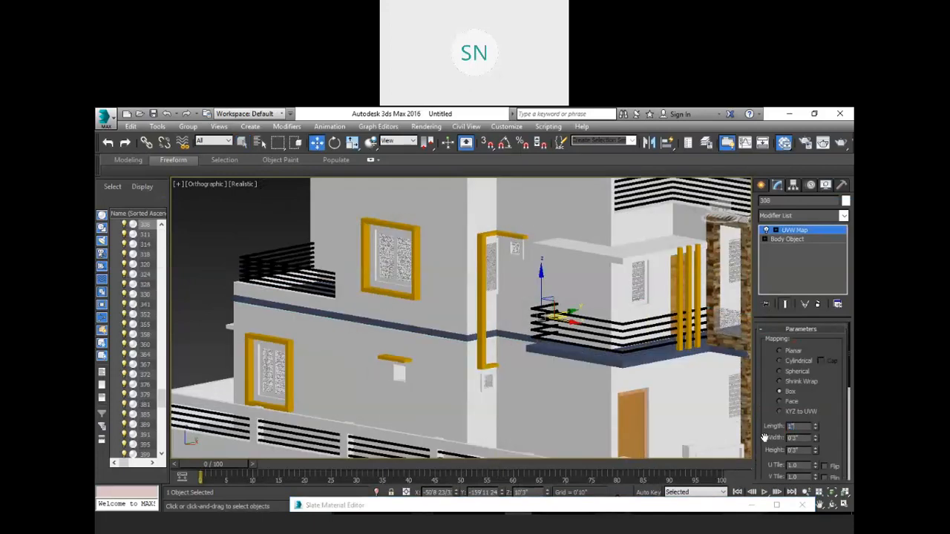
{"action": "left_click", "coordinate": [800, 437]}
{"action": "type", "text": "1"}
{"action": "left_click_drag", "start_coordinate": [801, 452], "coordinate": [741, 449]}
{"action": "type", "text": "1"}
{"action": "key", "text": "Return"}
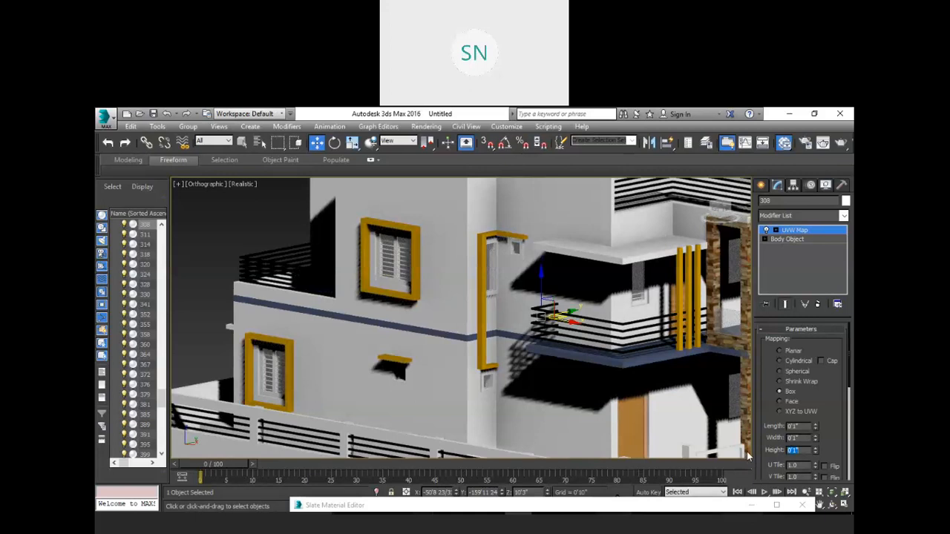
{"action": "middle_click_drag", "start_coordinate": [595, 354], "coordinate": [497, 295], "text": "alt"}
{"action": "scroll", "coordinate": [497, 295], "scroll_direction": "down", "scroll_amount": 5}
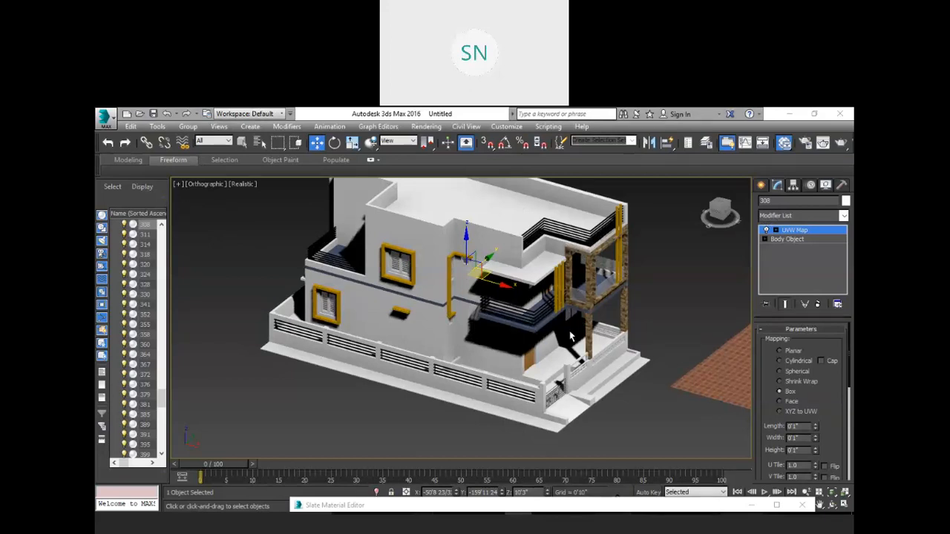
{"action": "middle_click_drag", "start_coordinate": [572, 335], "coordinate": [544, 275], "text": "alt"}
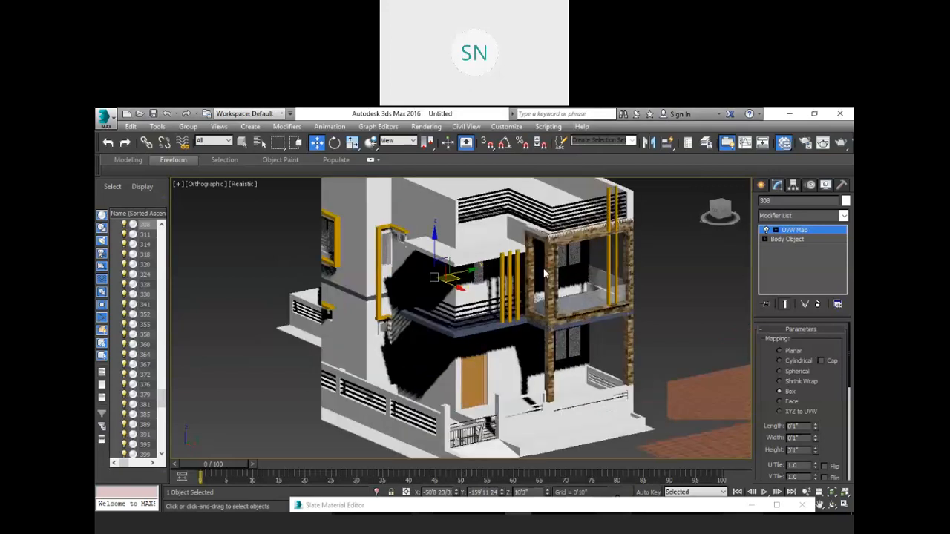
{"action": "scroll", "coordinate": [544, 274], "scroll_direction": "up", "scroll_amount": 4}
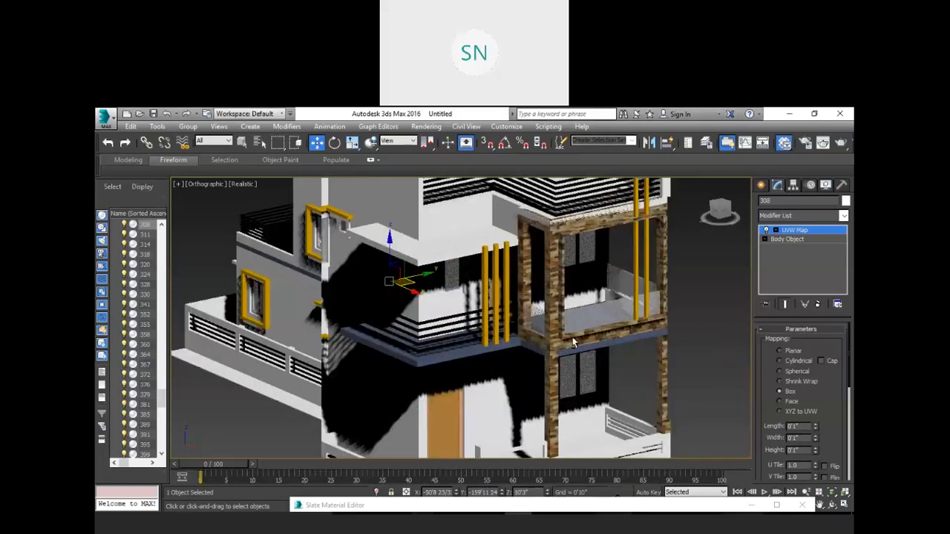
{"action": "scroll", "coordinate": [575, 338], "scroll_direction": "down", "scroll_amount": 1}
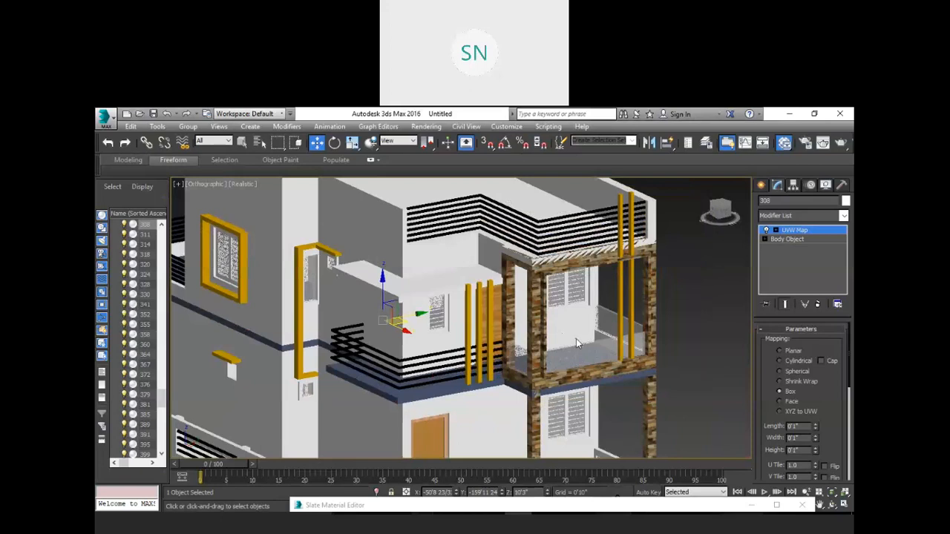